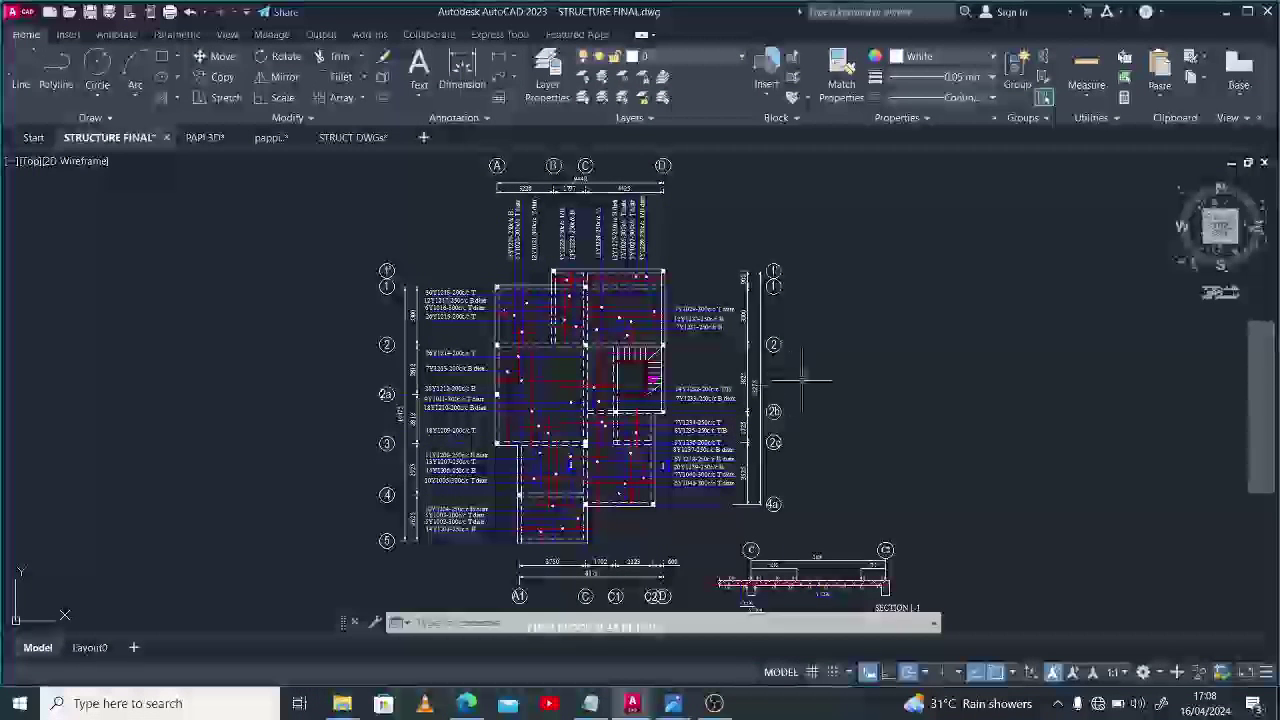
Erase the 150 mm slab labels and cross marks, all 450x225mm beam labels and the mark below gridline 3 from the framing plan.
{"action": "scroll", "coordinate": [840, 397], "scroll_direction": "down", "scroll_amount": 6}
{"action": "scroll", "coordinate": [478, 556], "scroll_direction": "up", "scroll_amount": 6}
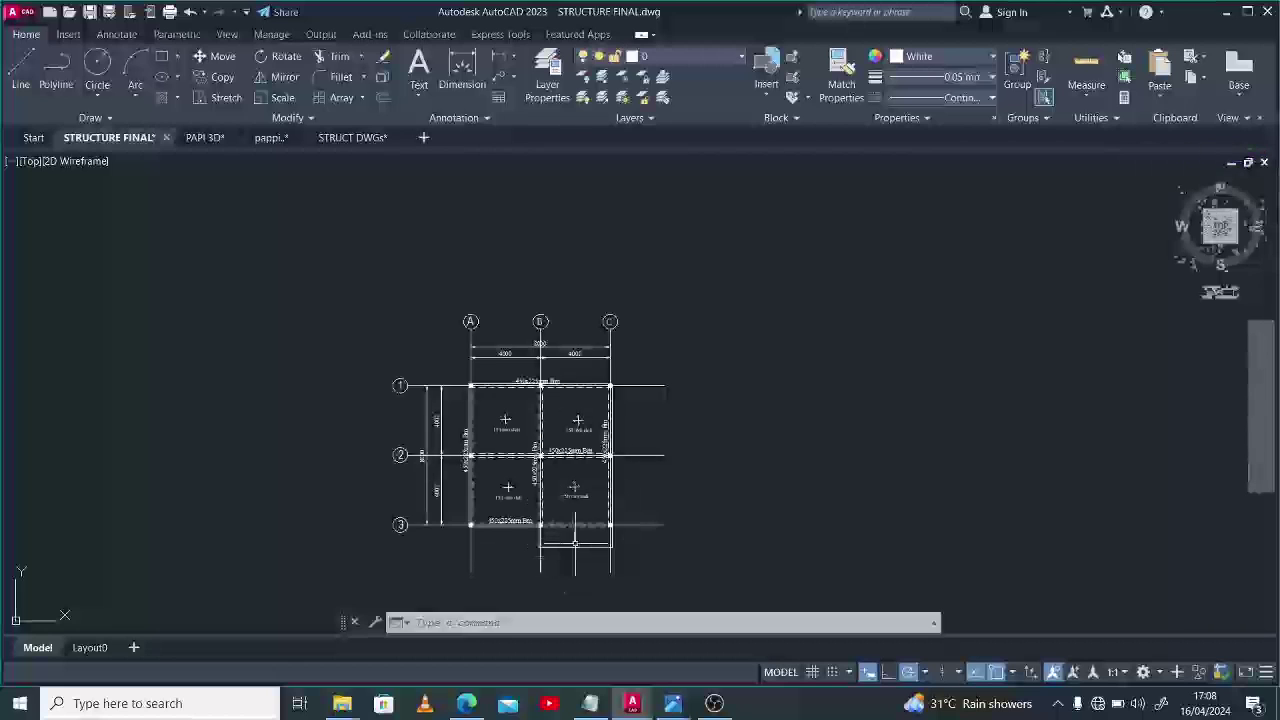
{"action": "scroll", "coordinate": [575, 540], "scroll_direction": "up", "scroll_amount": 2}
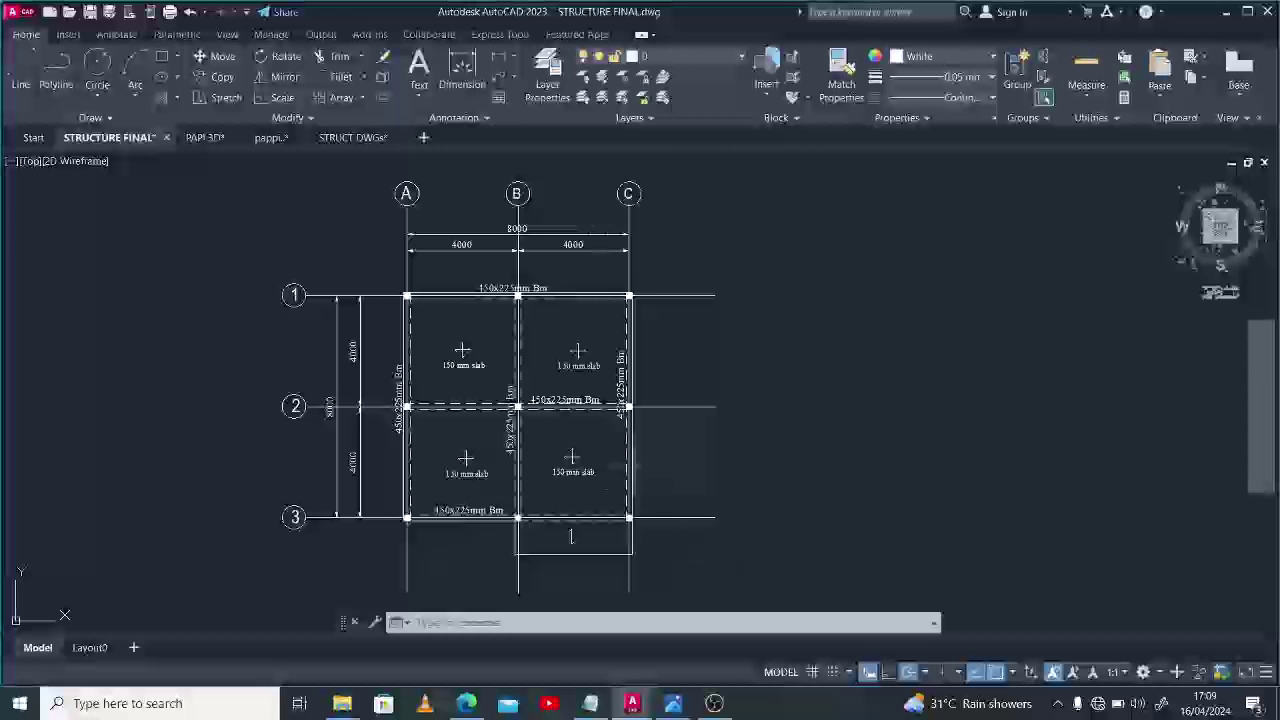
{"action": "middle_click_drag", "start_coordinate": [637, 461], "coordinate": [679, 466]}
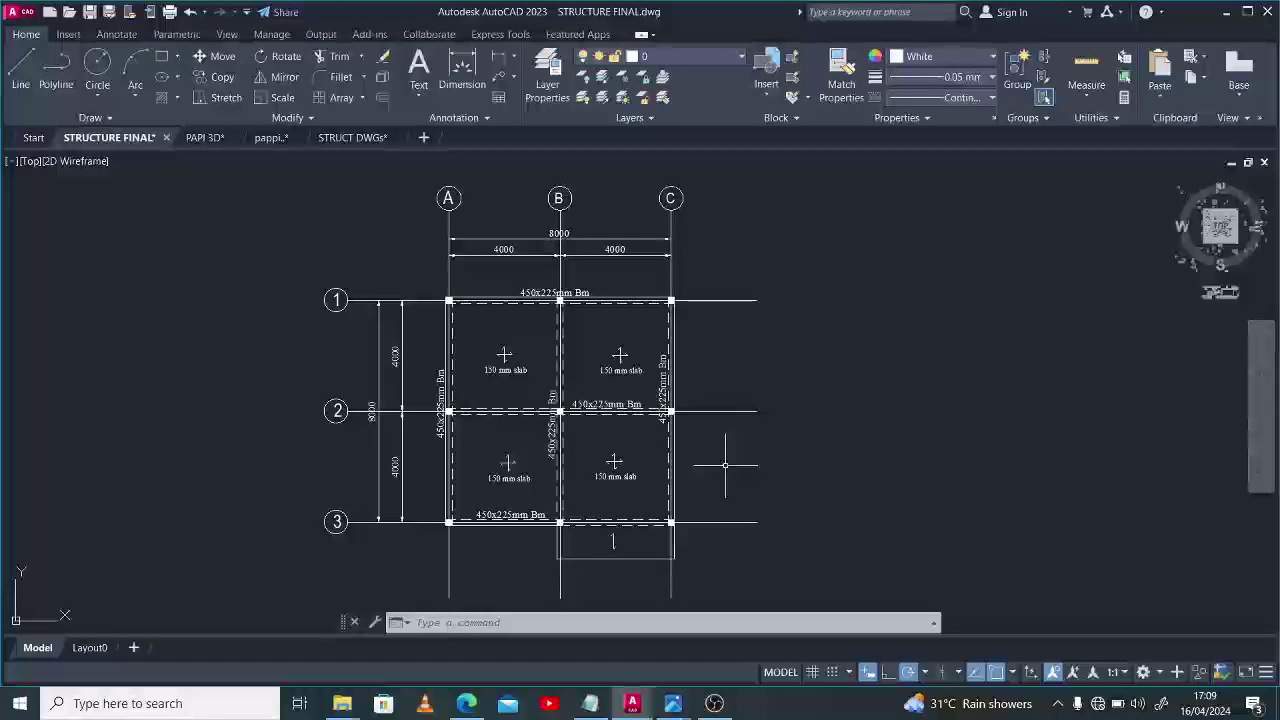
{"action": "left_click", "coordinate": [420, 448]}
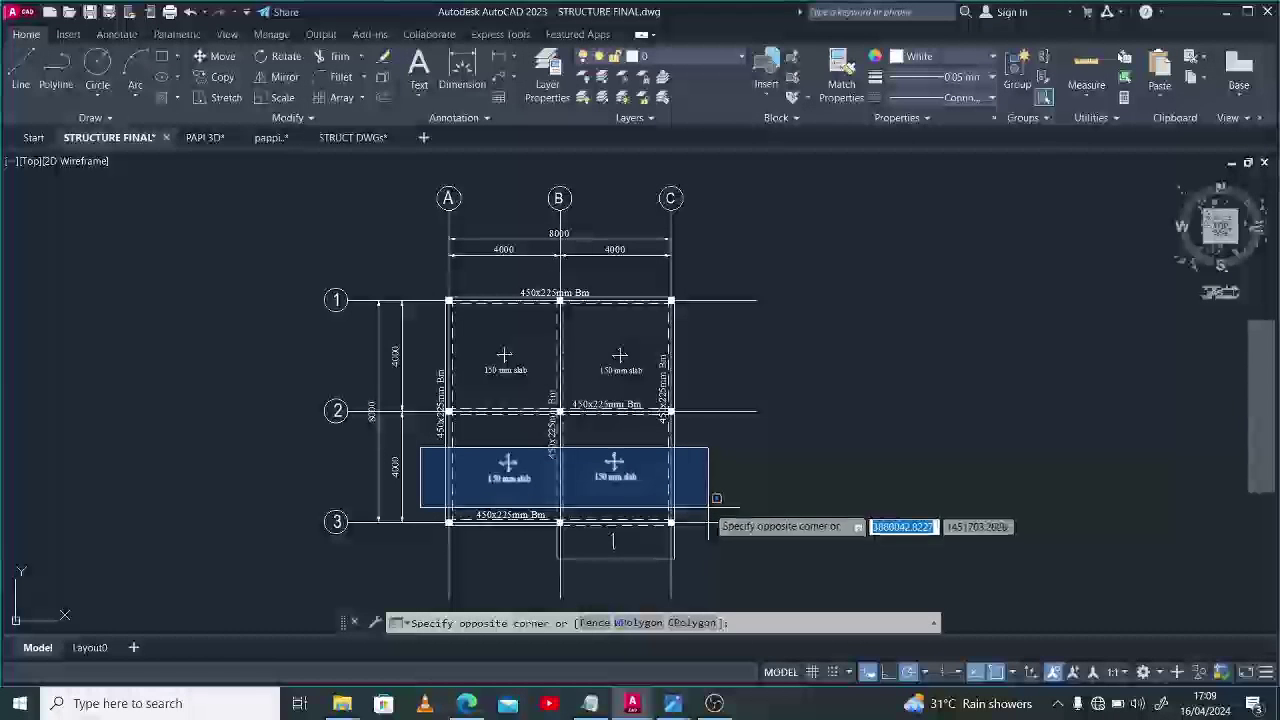
{"action": "left_click", "coordinate": [709, 505]}
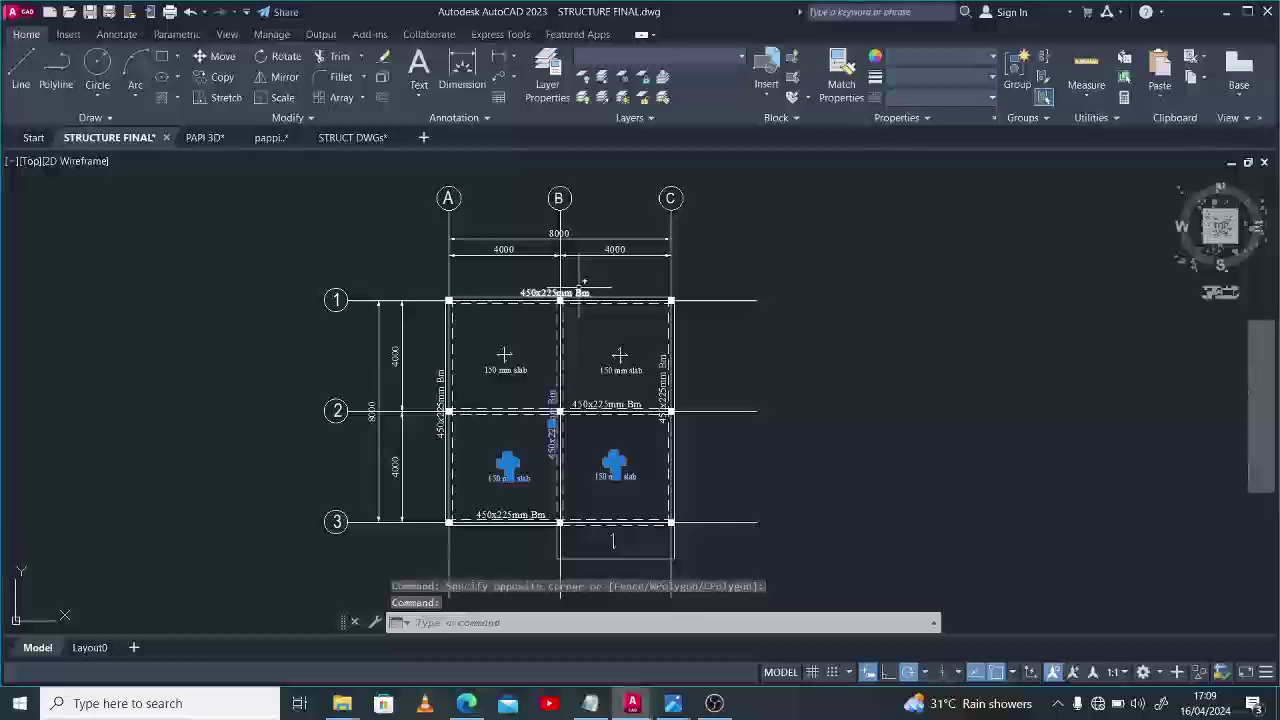
{"action": "left_click", "coordinate": [578, 289]}
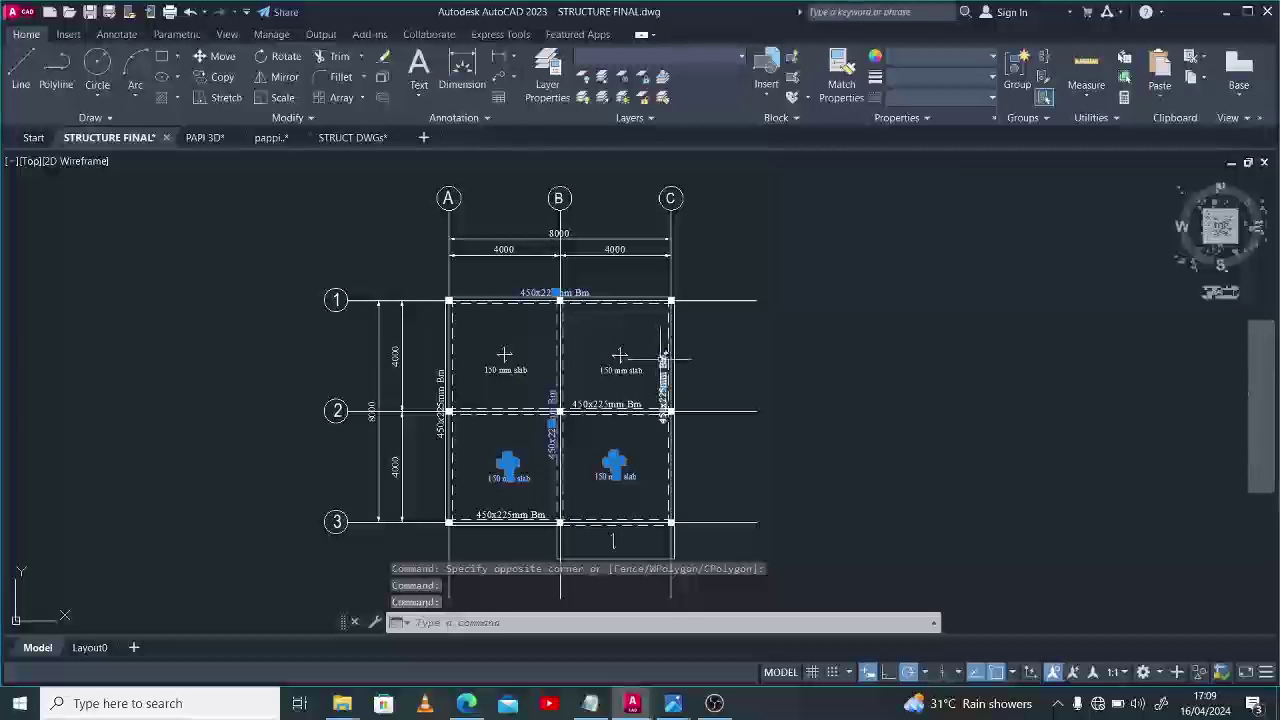
{"action": "left_click", "coordinate": [662, 362]}
{"action": "left_click", "coordinate": [429, 337]}
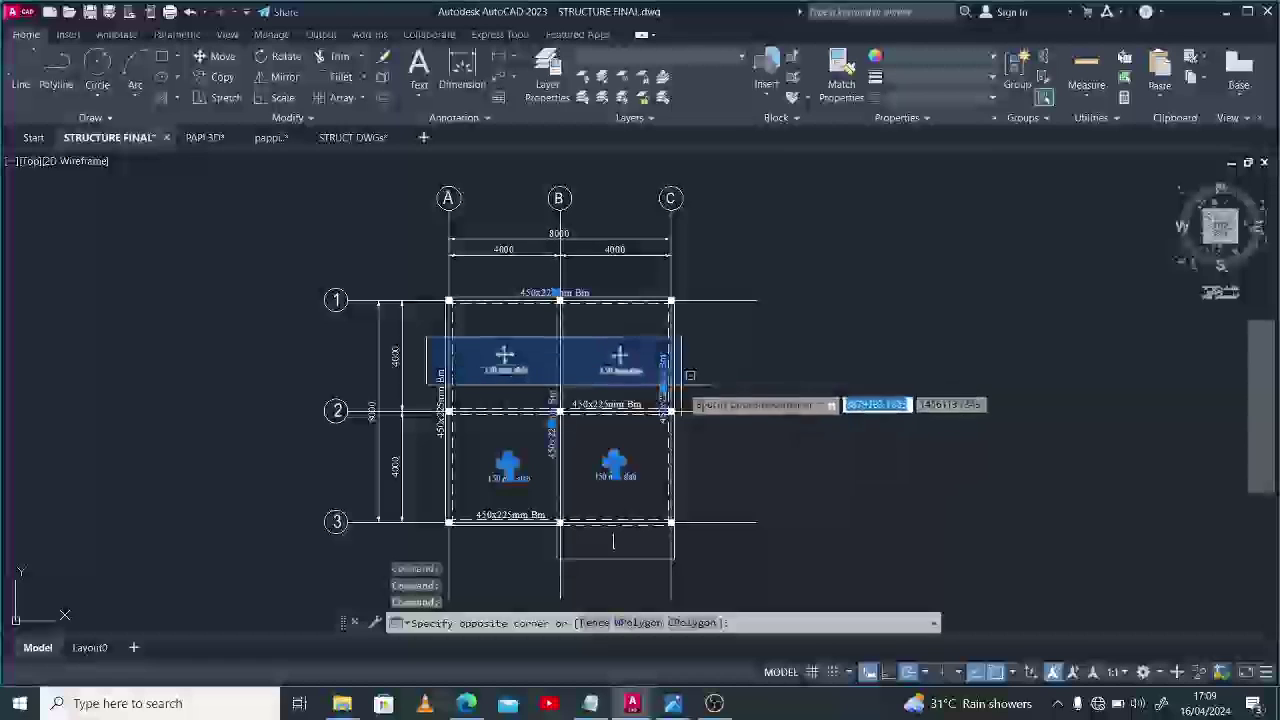
{"action": "left_click", "coordinate": [686, 394]}
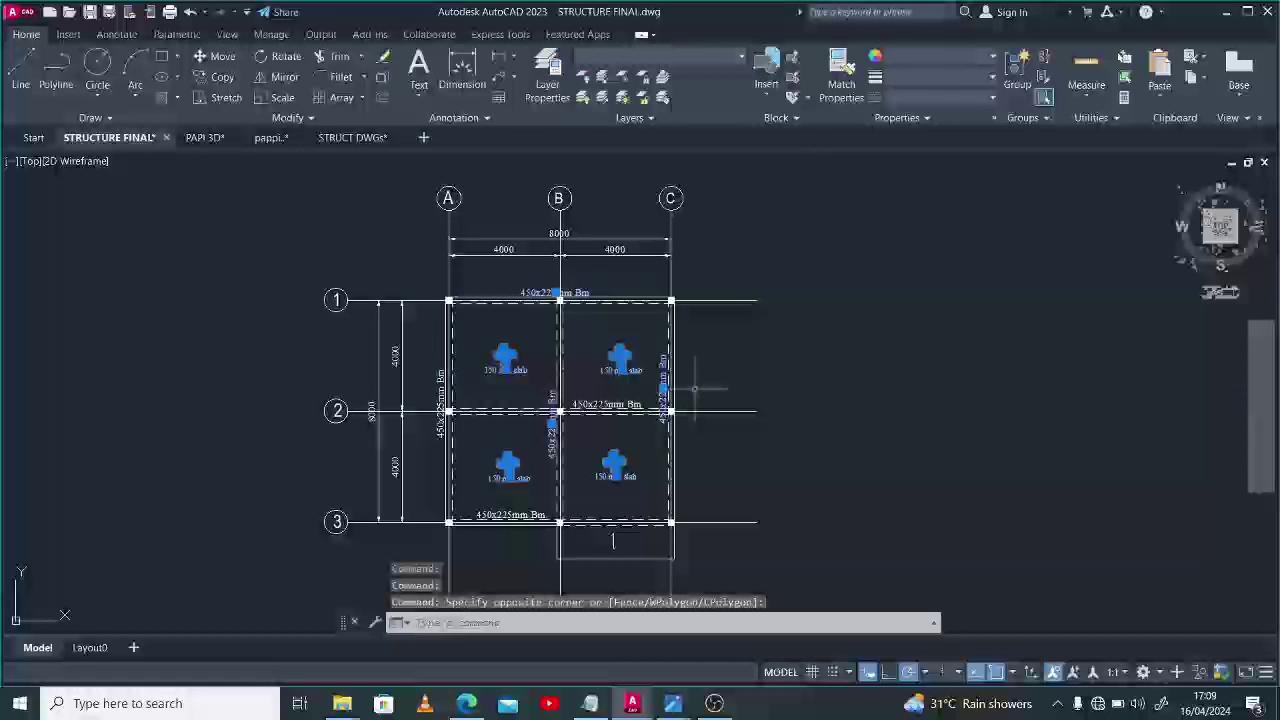
{"action": "left_click", "coordinate": [440, 404]}
{"action": "left_click", "coordinate": [508, 511]}
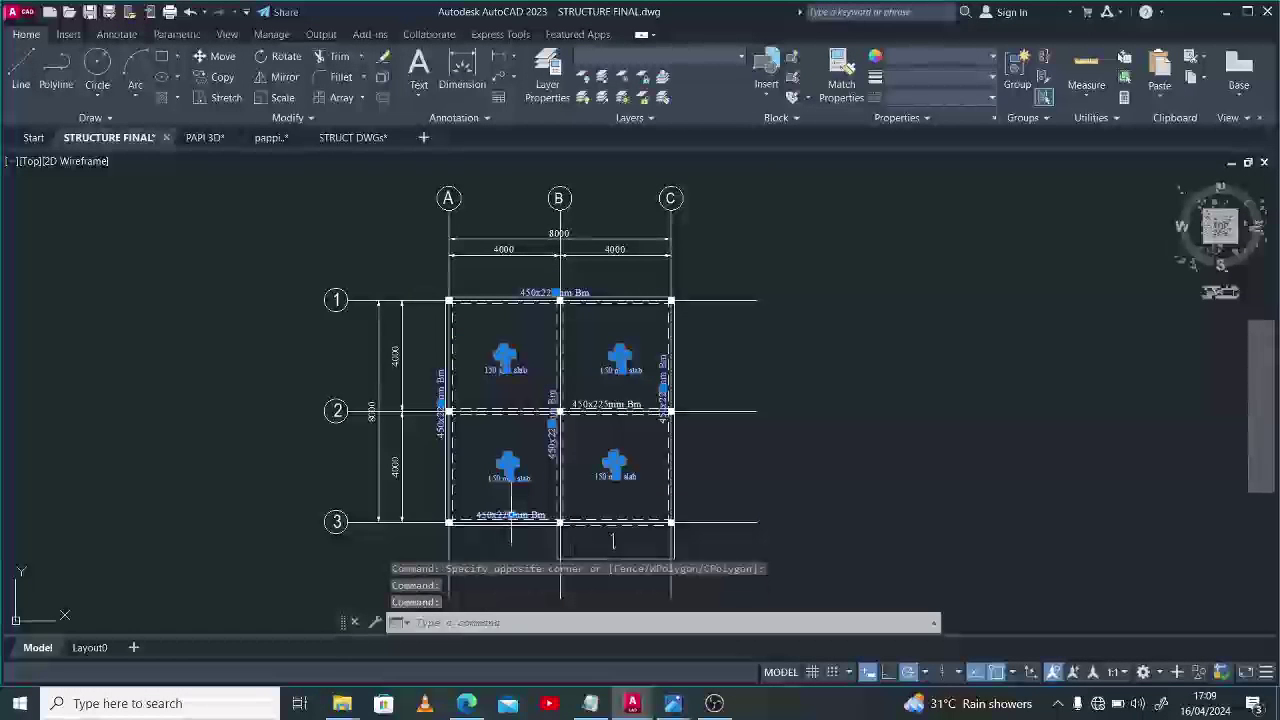
{"action": "left_click", "coordinate": [600, 510]}
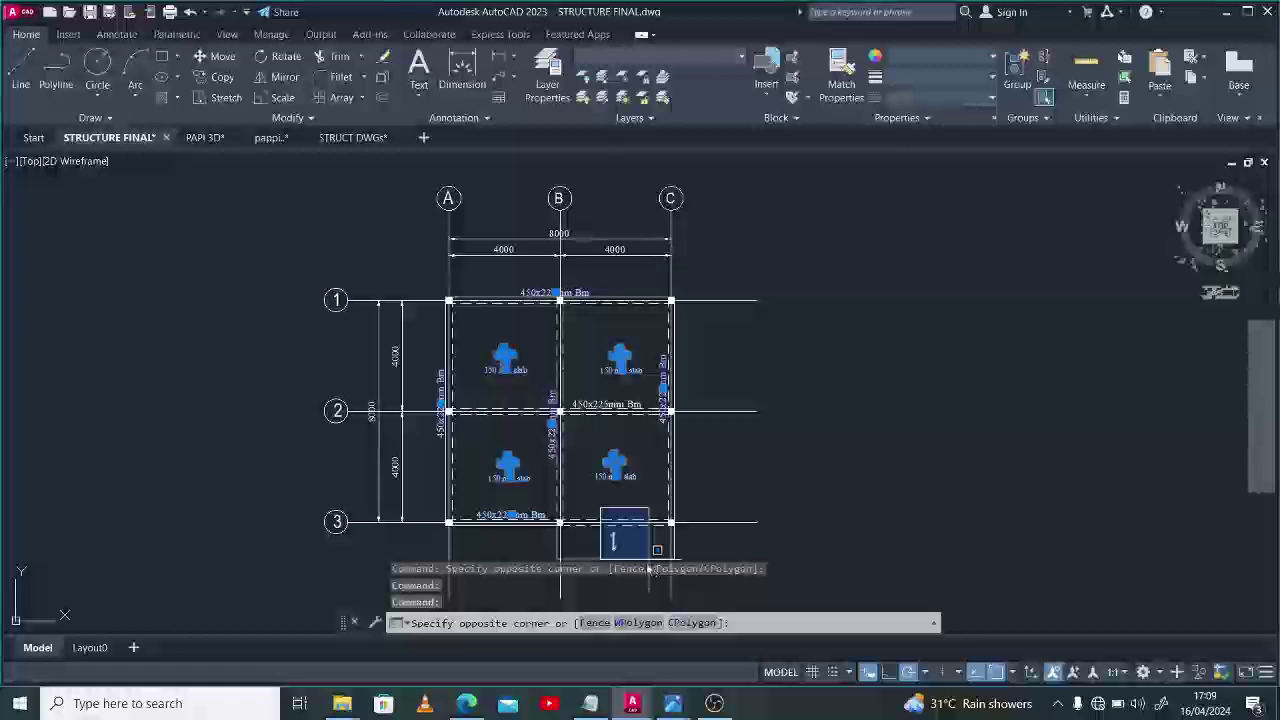
{"action": "left_click", "coordinate": [651, 551]}
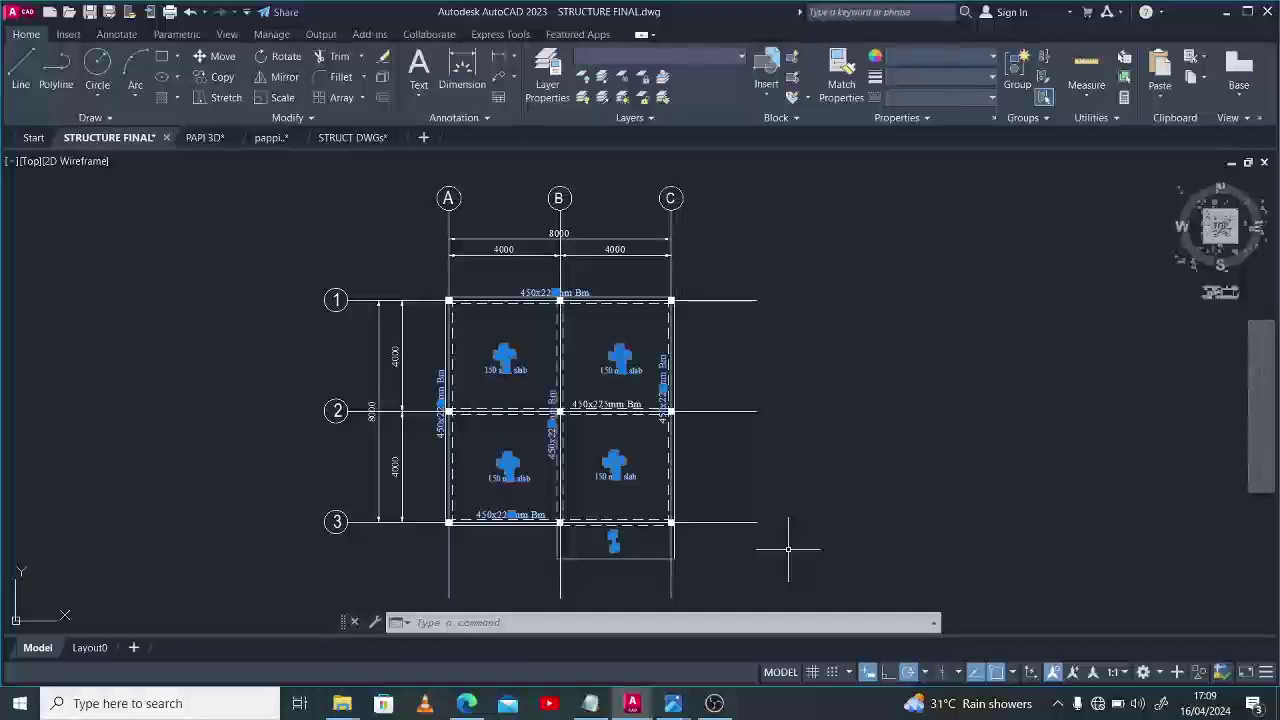
{"action": "key", "text": "Delete"}
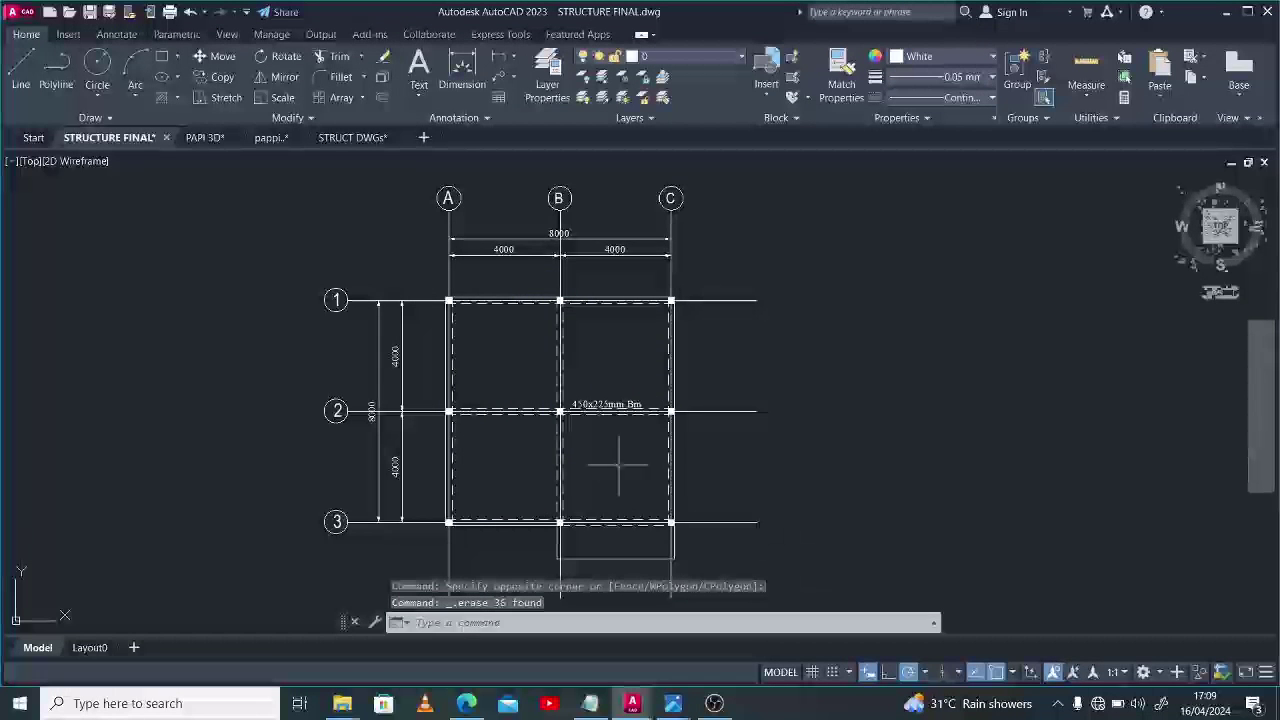
{"action": "left_click", "coordinate": [606, 406]}
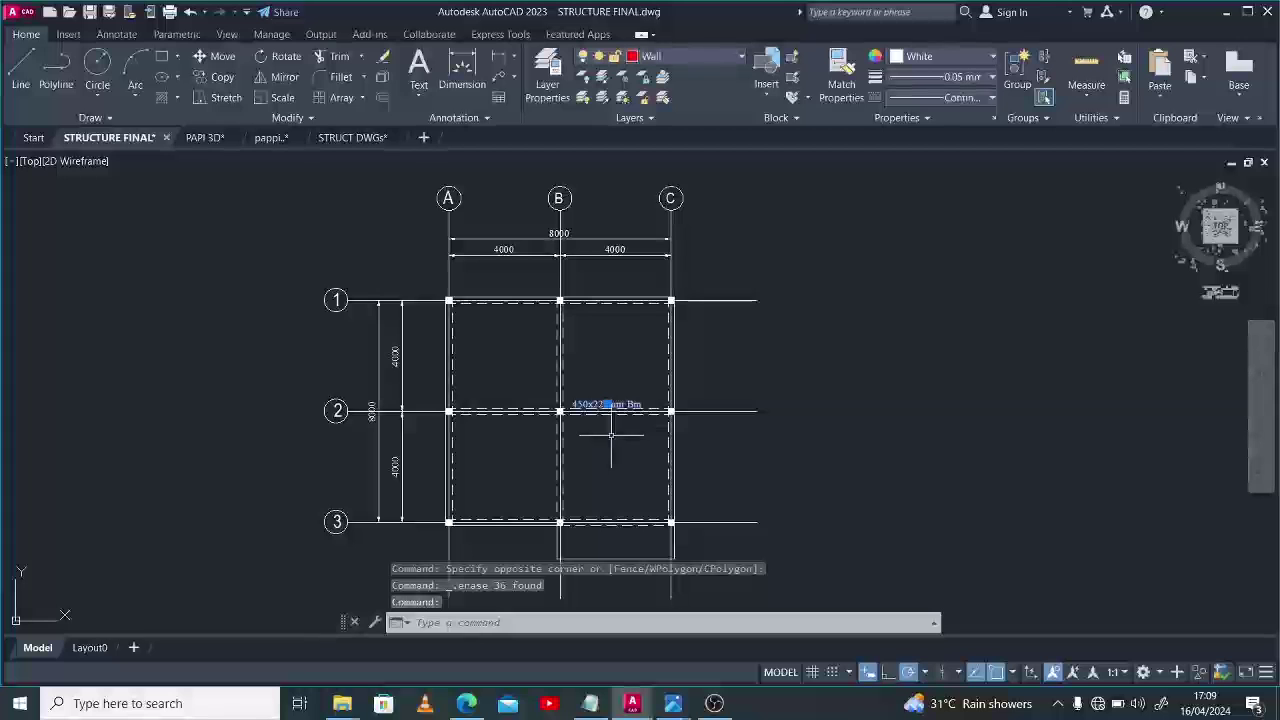
{"action": "key", "text": "Delete"}
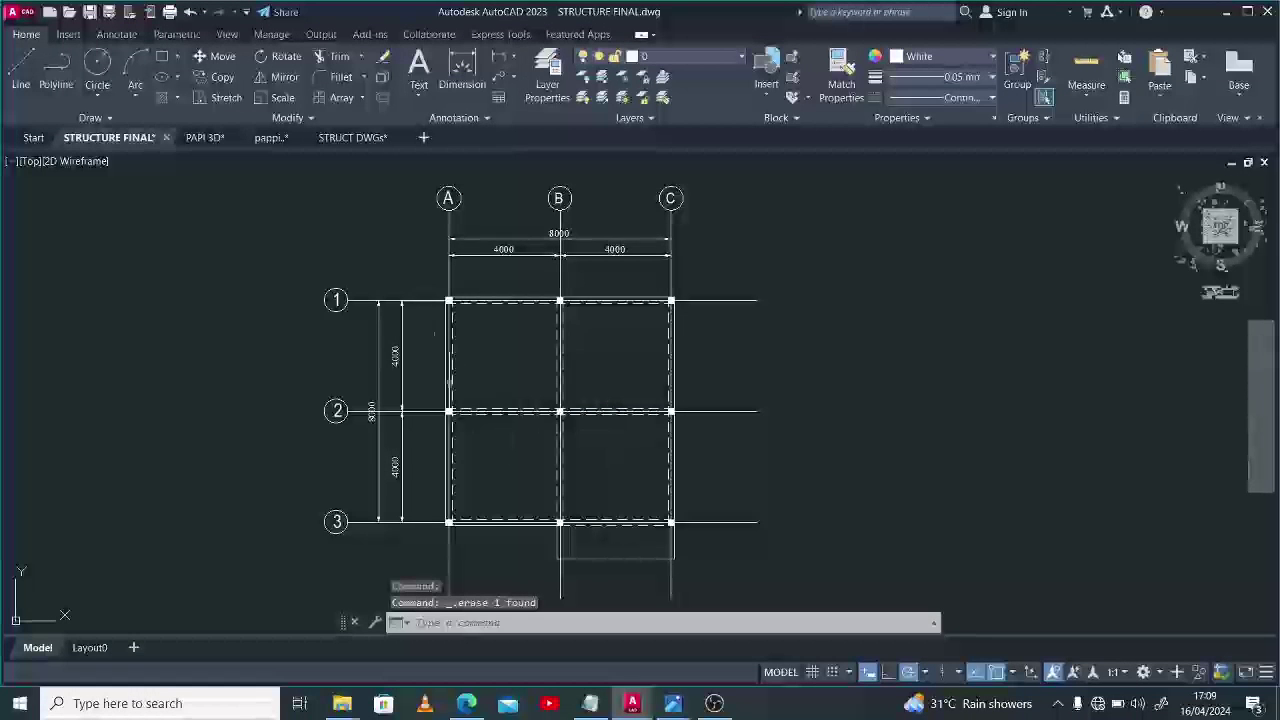
Stretch the grid bubbles 1 to 3 and their vertical dimensions about 1200 mm farther out from the plan.
{"action": "left_click", "coordinate": [430, 545]}
{"action": "left_click", "coordinate": [241, 250]}
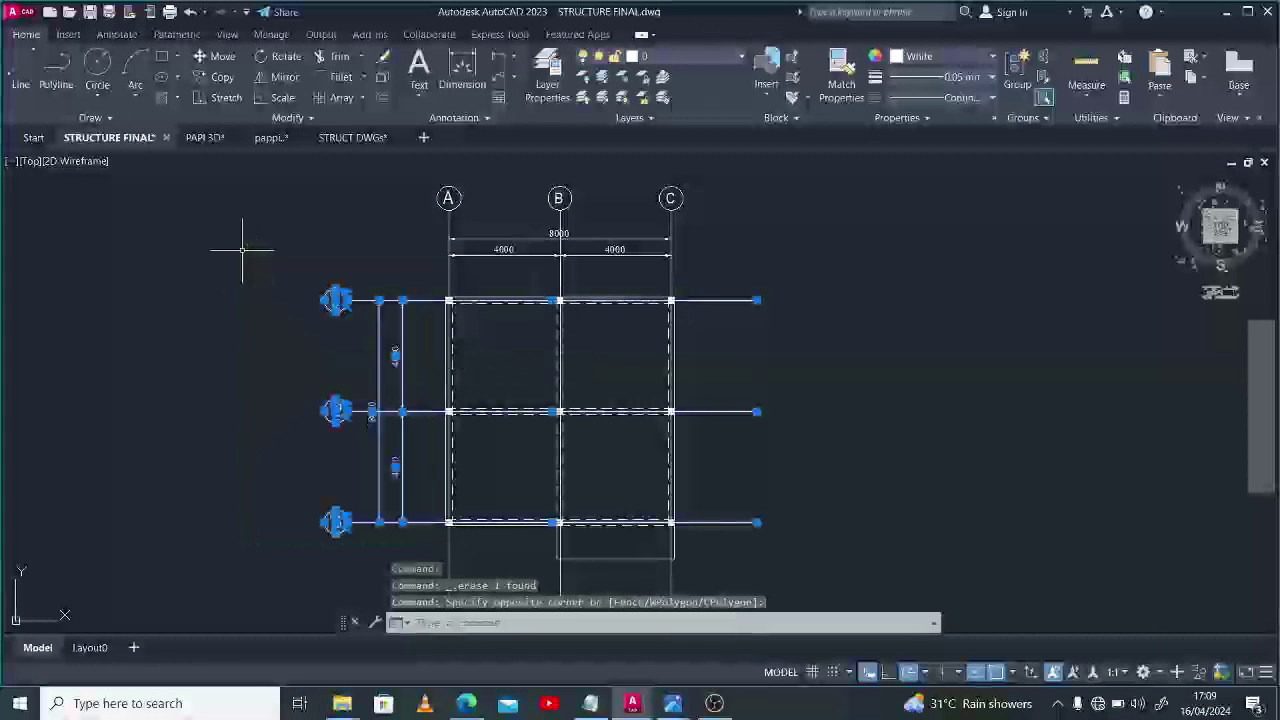
{"action": "type", "text": "s"}
{"action": "key", "text": "Return"}
{"action": "left_click", "coordinate": [262, 241]}
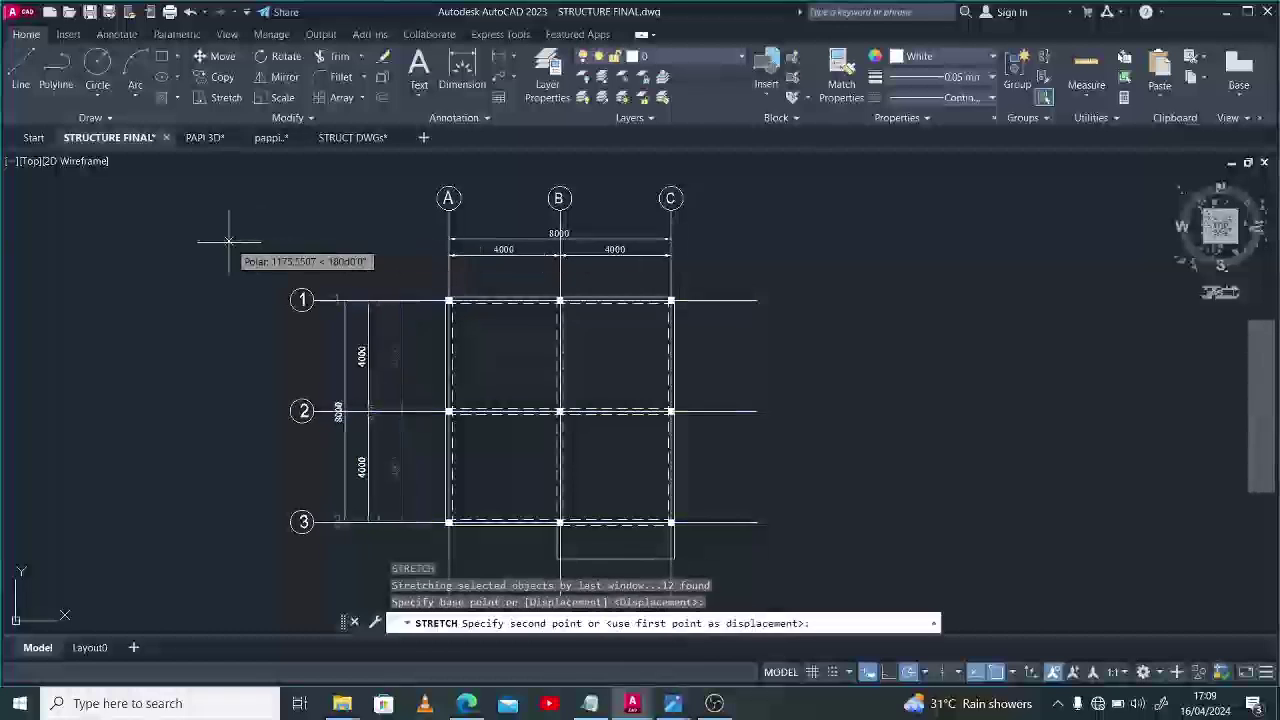
{"action": "left_click", "coordinate": [228, 244]}
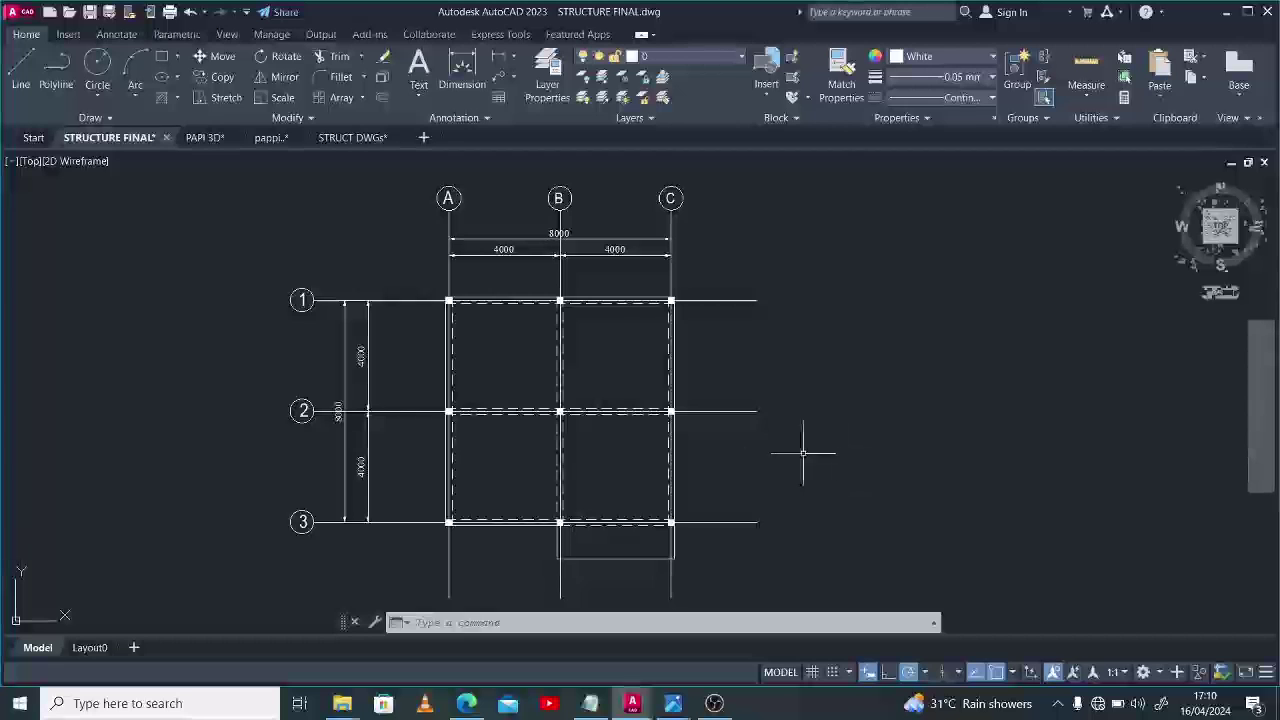
{"action": "scroll", "coordinate": [499, 305], "scroll_direction": "up", "scroll_amount": 2}
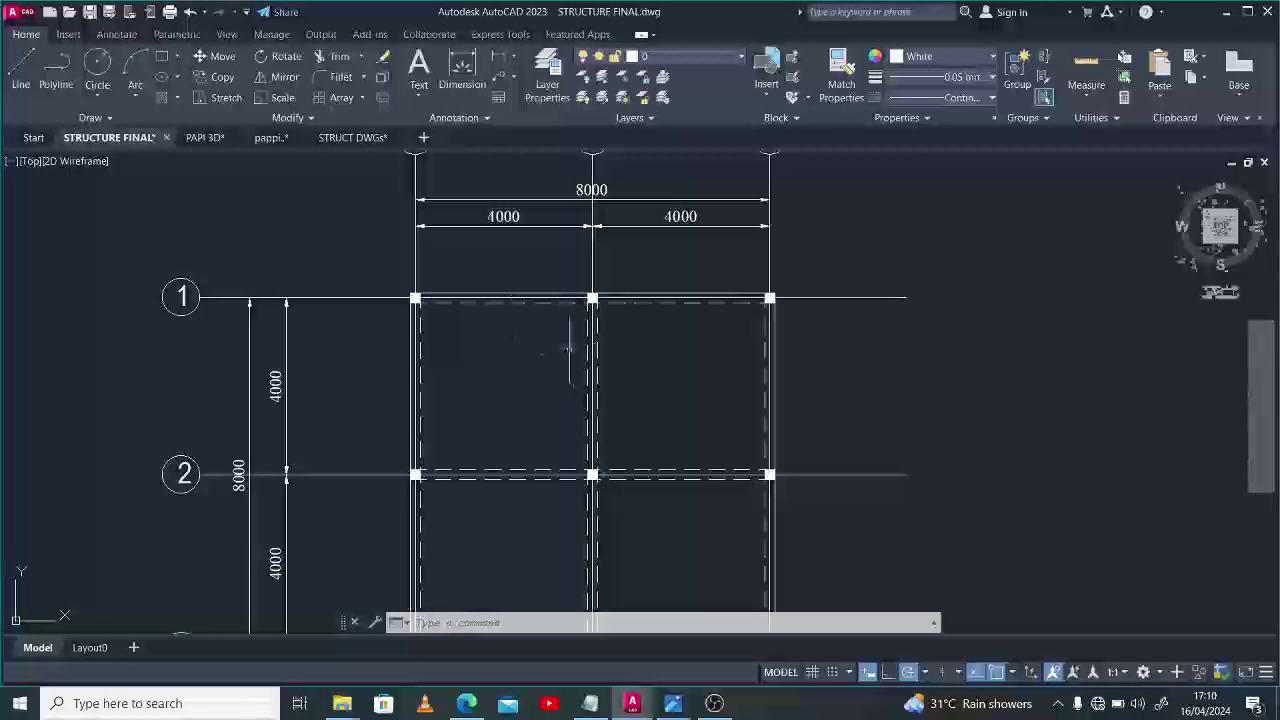
{"action": "scroll", "coordinate": [576, 362], "scroll_direction": "down", "scroll_amount": 2}
{"action": "scroll", "coordinate": [566, 290], "scroll_direction": "up", "scroll_amount": 2}
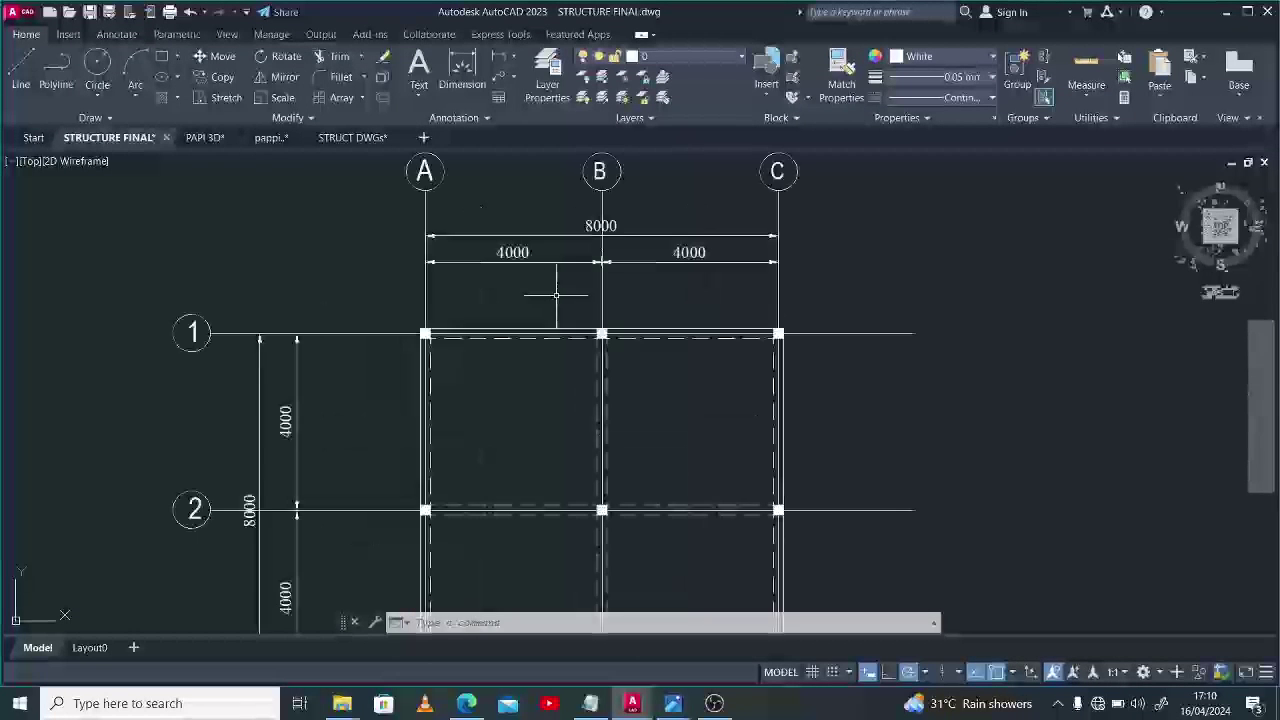
{"action": "scroll", "coordinate": [506, 415], "scroll_direction": "down", "scroll_amount": 2}
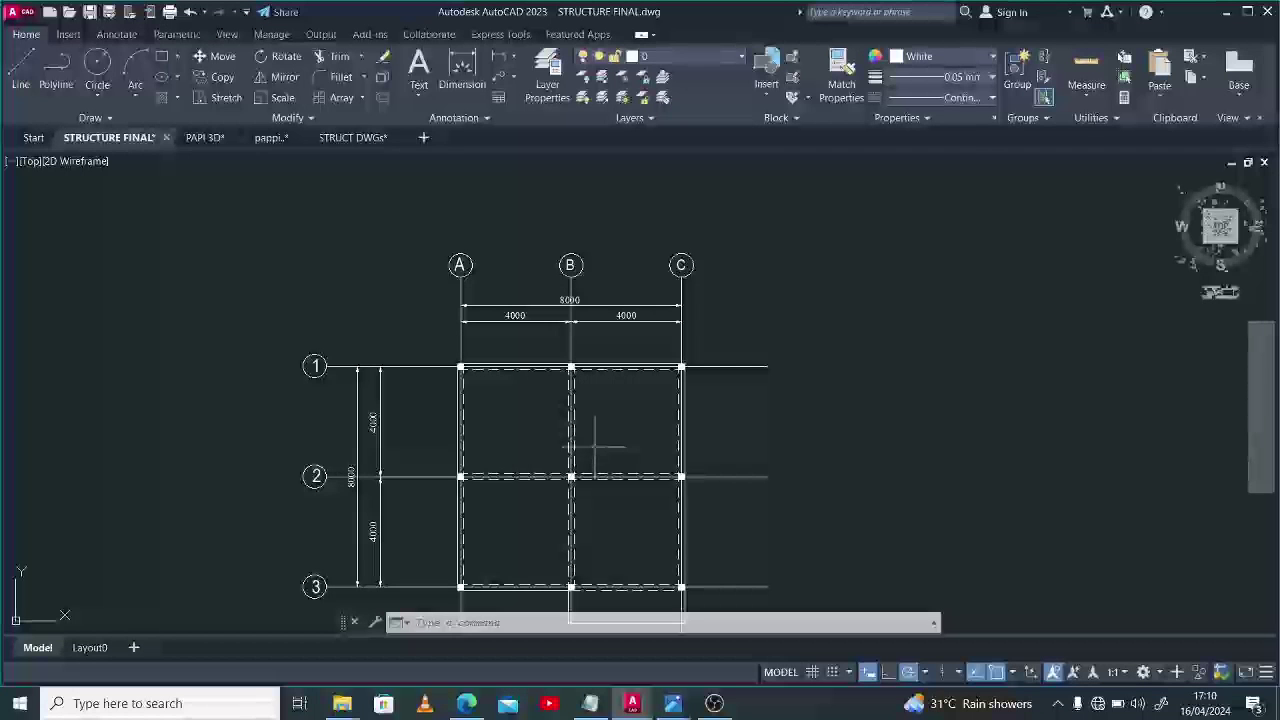
{"action": "scroll", "coordinate": [603, 447], "scroll_direction": "up", "scroll_amount": 2}
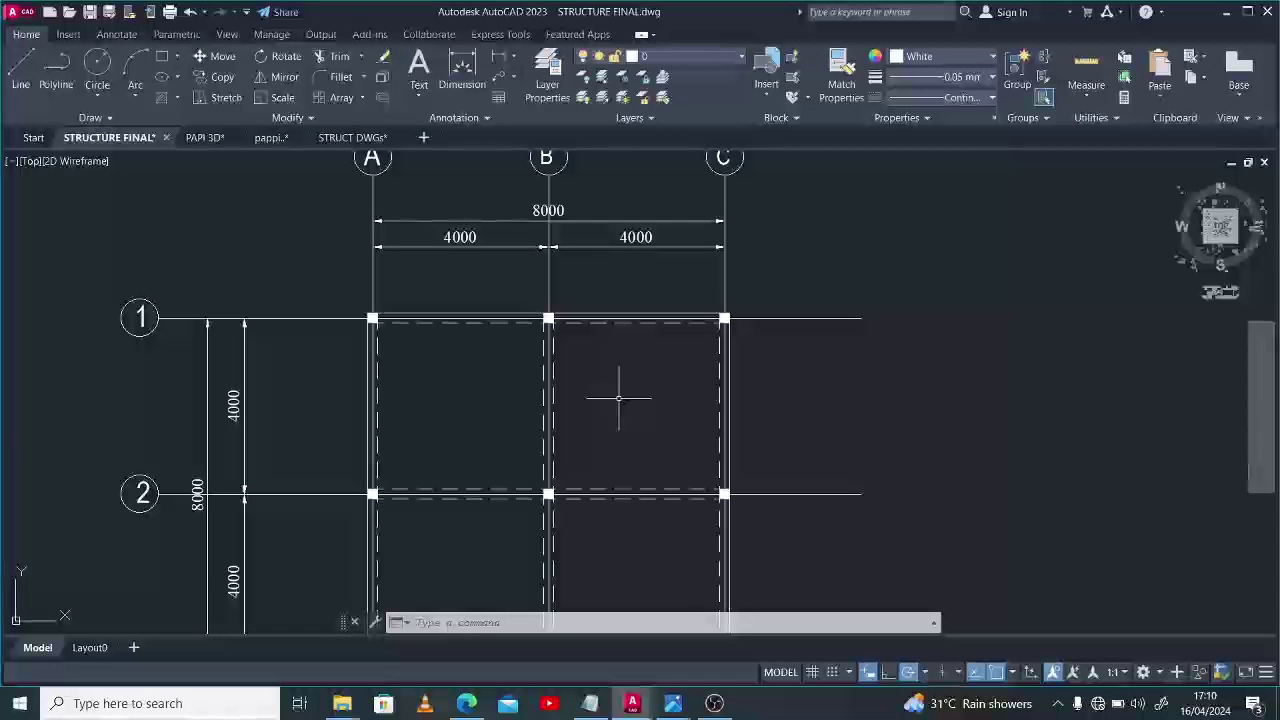
{"action": "middle_click_drag", "start_coordinate": [618, 398], "coordinate": [621, 399]}
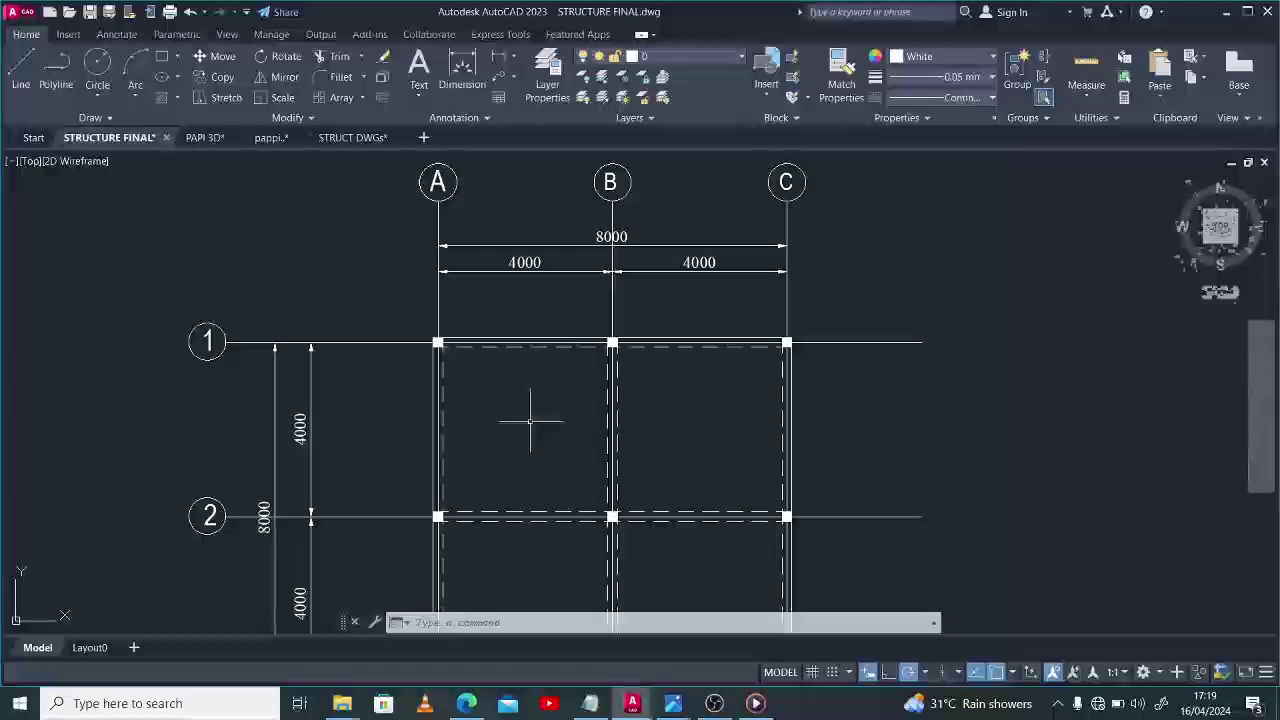
Switch to Photos and examine the SLAB2.JPG reinforcement details for the restrained end support and continuous internal support.
{"action": "scroll", "coordinate": [526, 429], "scroll_direction": "up", "scroll_amount": 2}
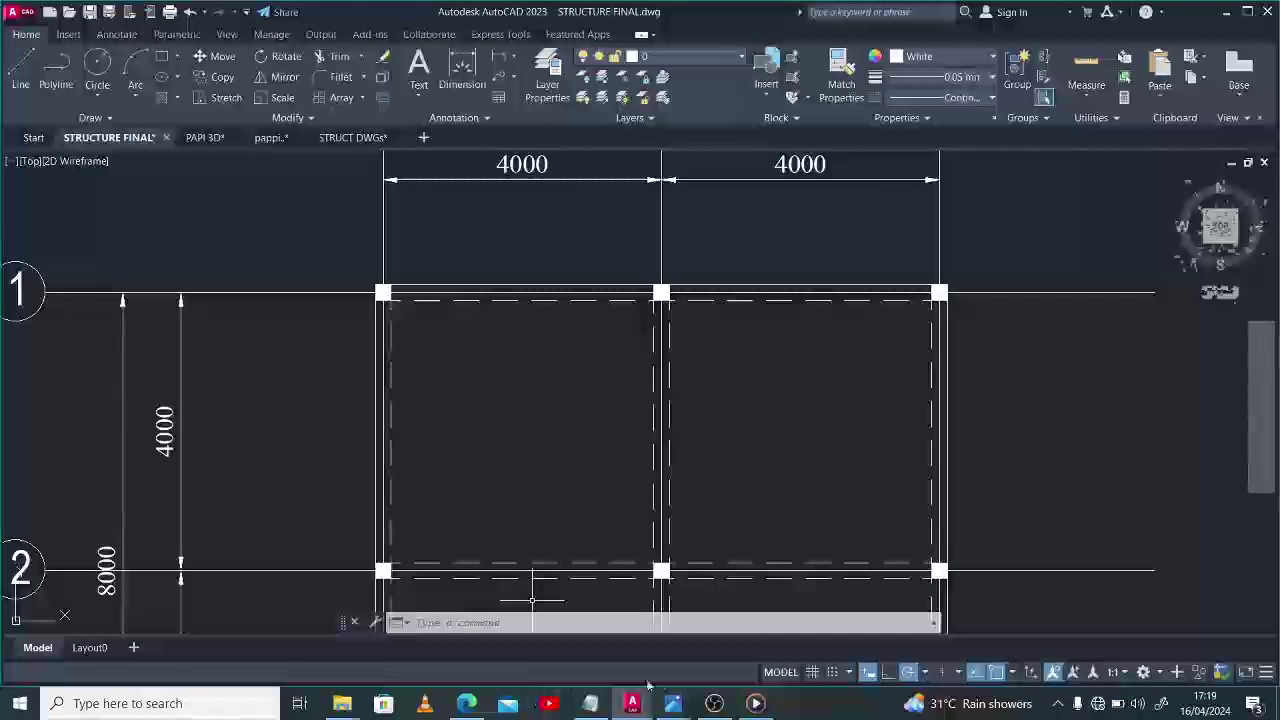
{"action": "mouse_move", "coordinate": [672, 705]}
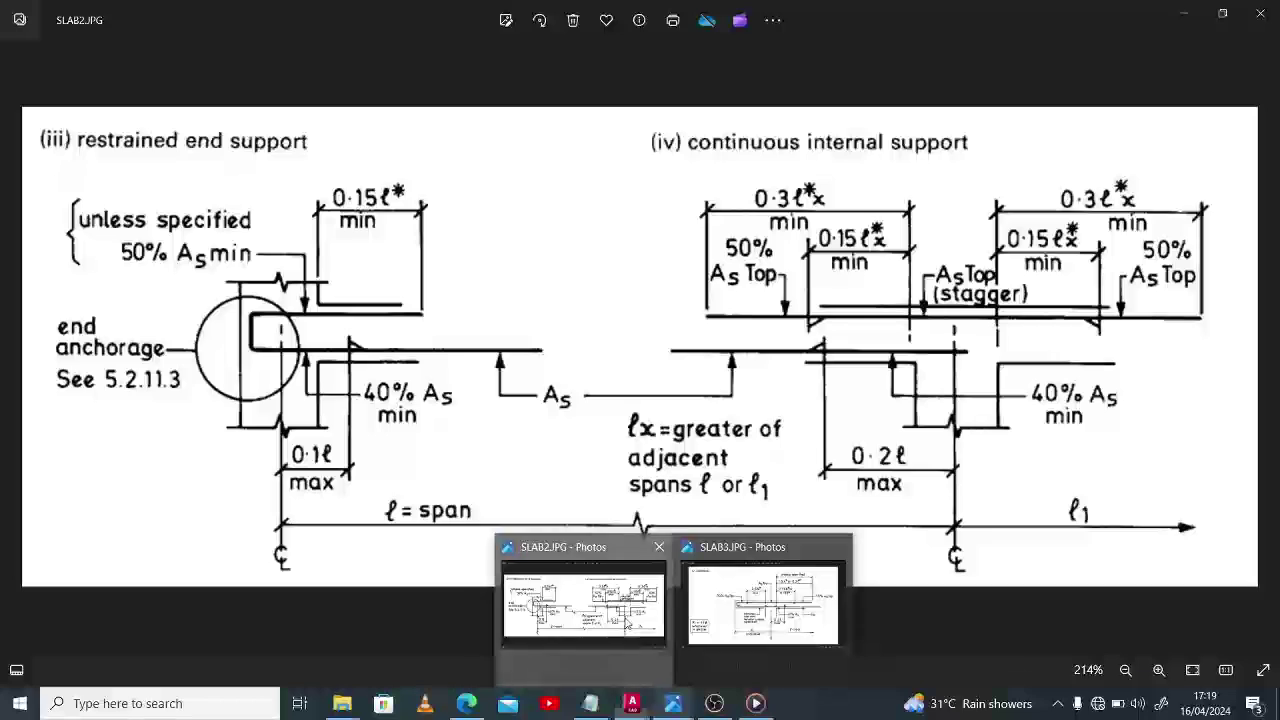
{"action": "left_click", "coordinate": [760, 600]}
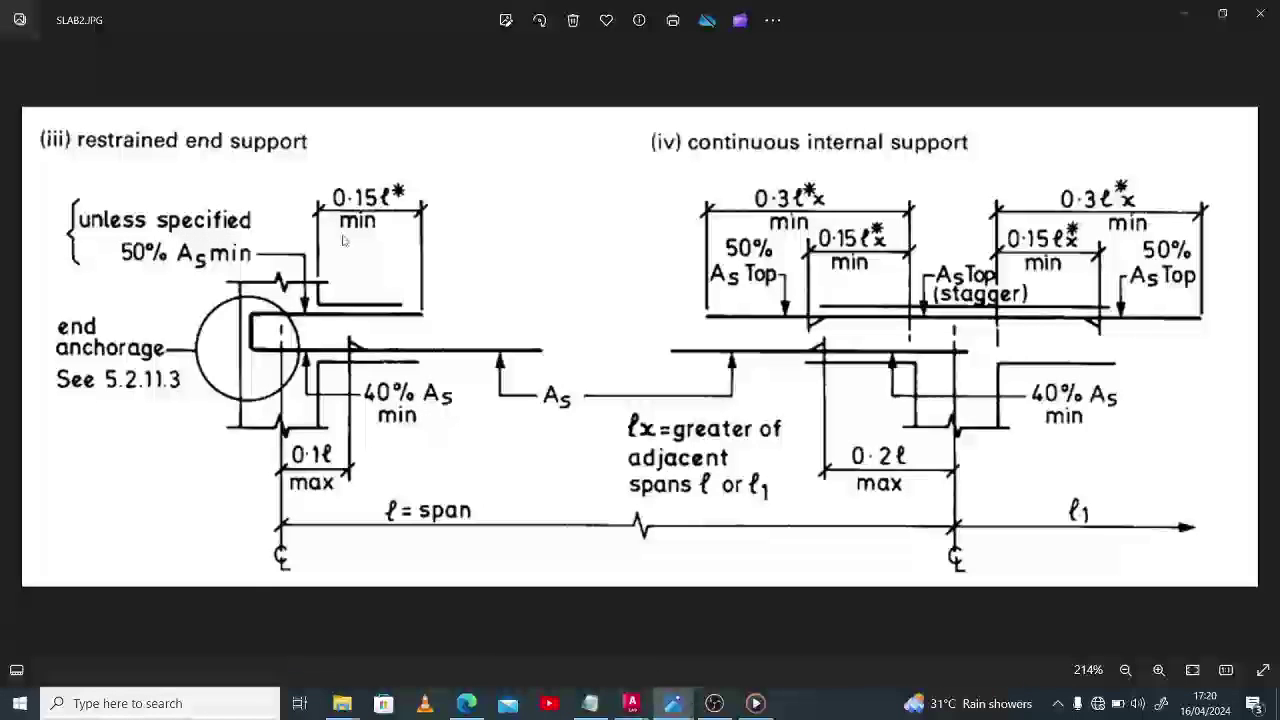
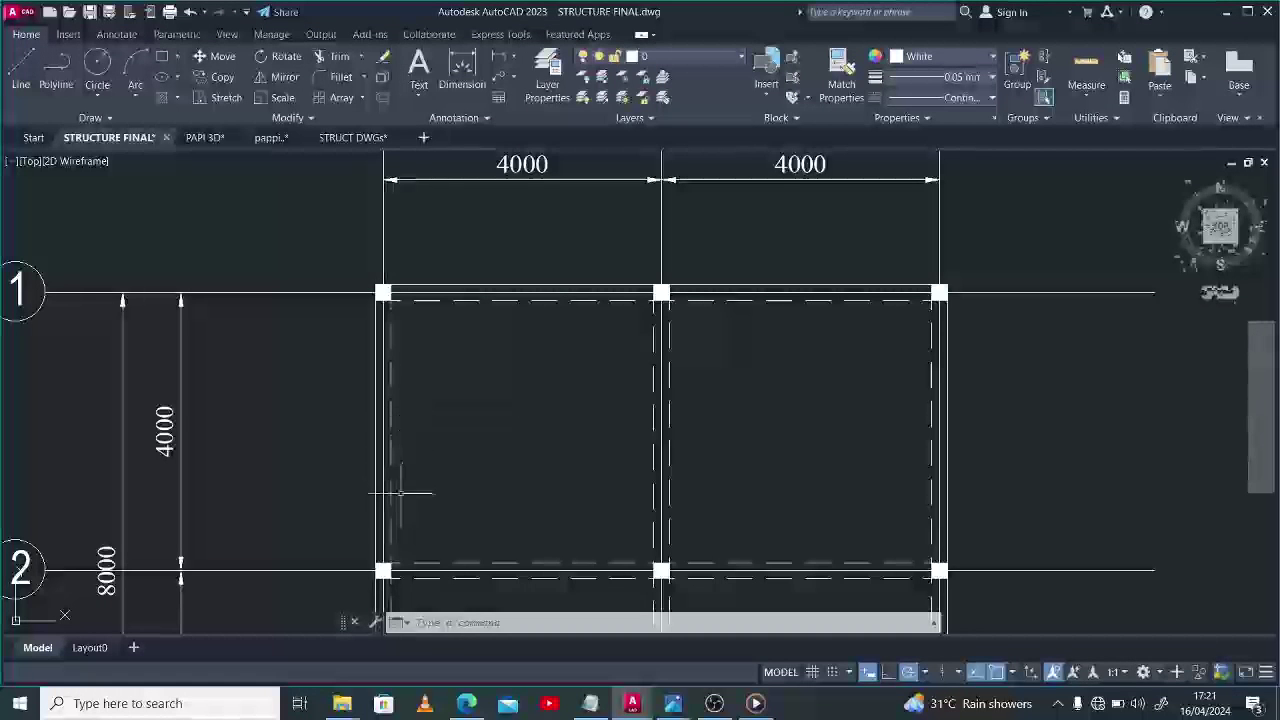
Draw a horizontal line across the slab panel A–B/1–2, from the outer edge of the gridline A beam to gridline B.
{"action": "key", "text": "l"}
{"action": "key", "text": "Return"}
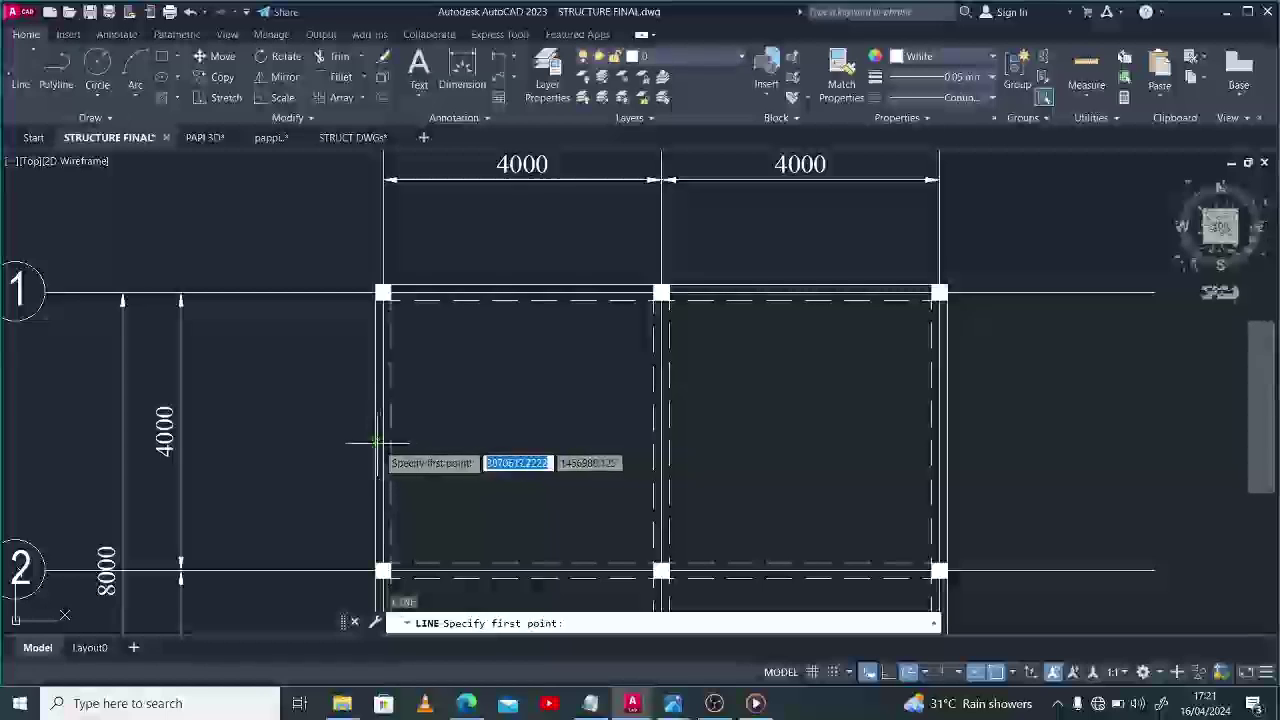
{"action": "left_click", "coordinate": [379, 443]}
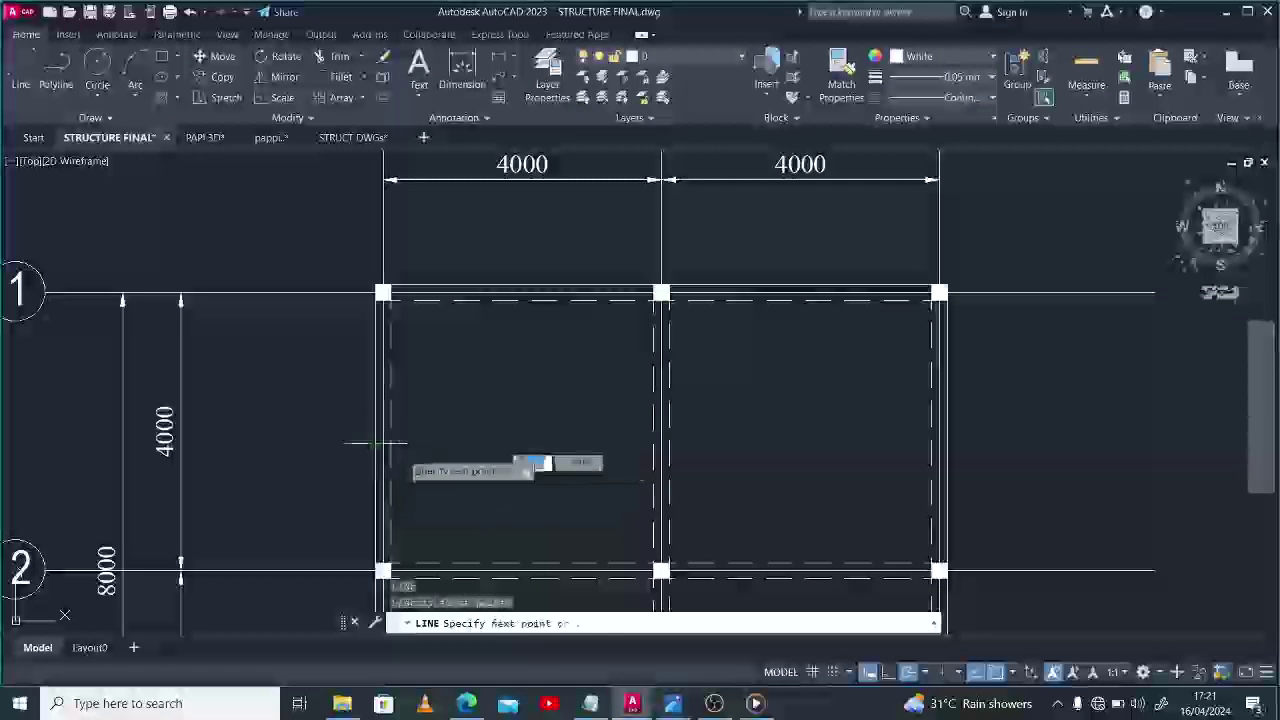
{"action": "left_click", "coordinate": [663, 443]}
{"action": "scroll", "coordinate": [662, 444], "scroll_direction": "up", "scroll_amount": 4}
{"action": "scroll", "coordinate": [660, 450], "scroll_direction": "down", "scroll_amount": 5}
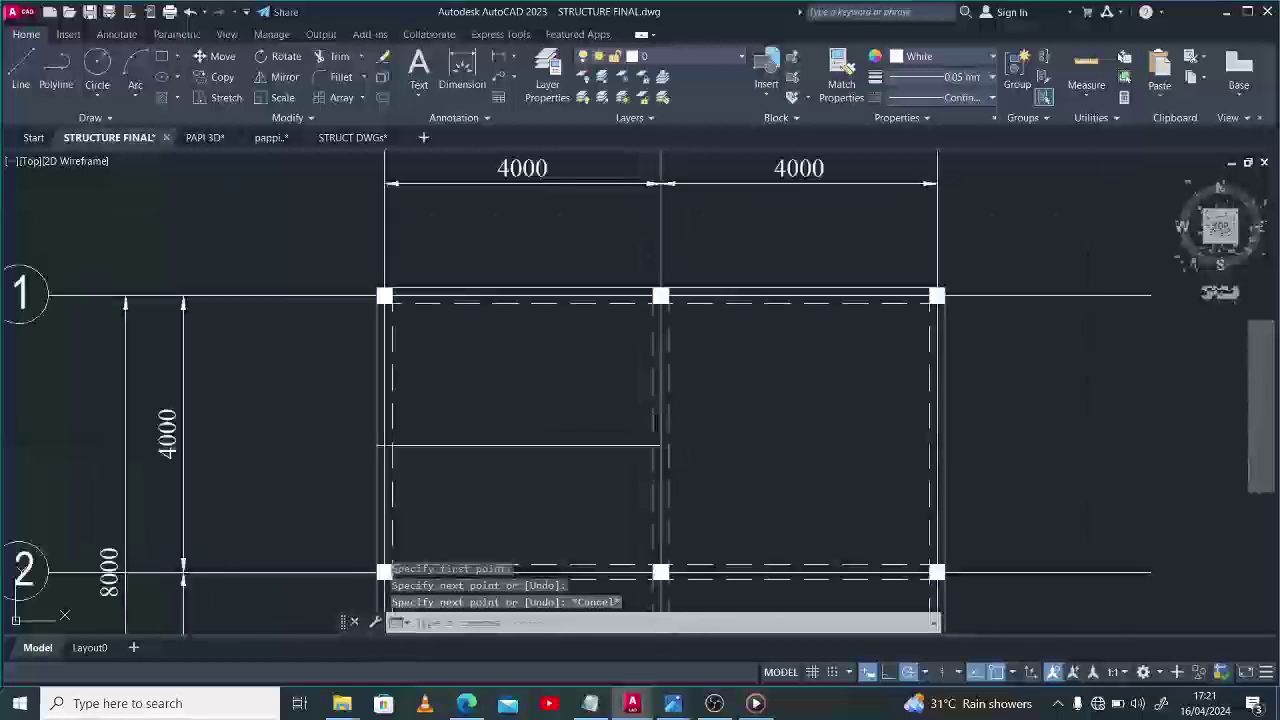
{"action": "key", "text": "Escape"}
Stretch the horizontal line's end at gridline B outward by 200 mm, past the beam.
{"action": "left_click", "coordinate": [520, 446]}
{"action": "left_click", "coordinate": [663, 446]}
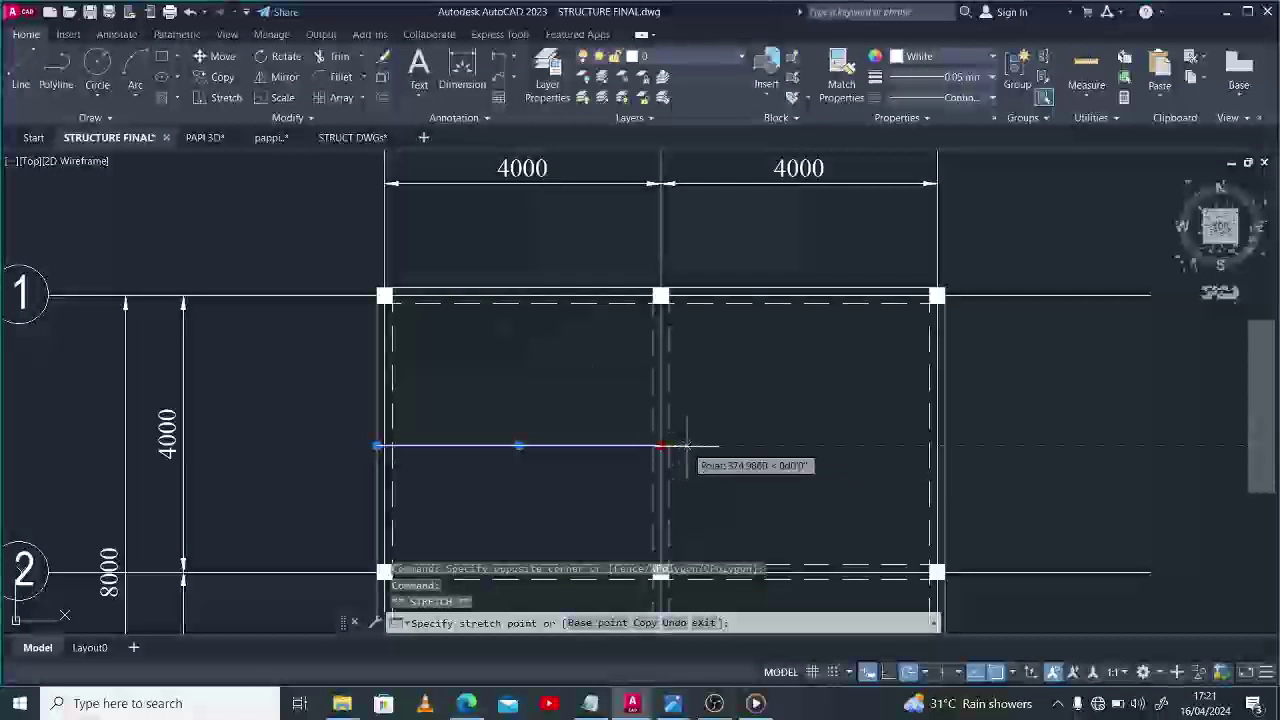
{"action": "type", "text": "2"}
{"action": "key", "text": "Return"}
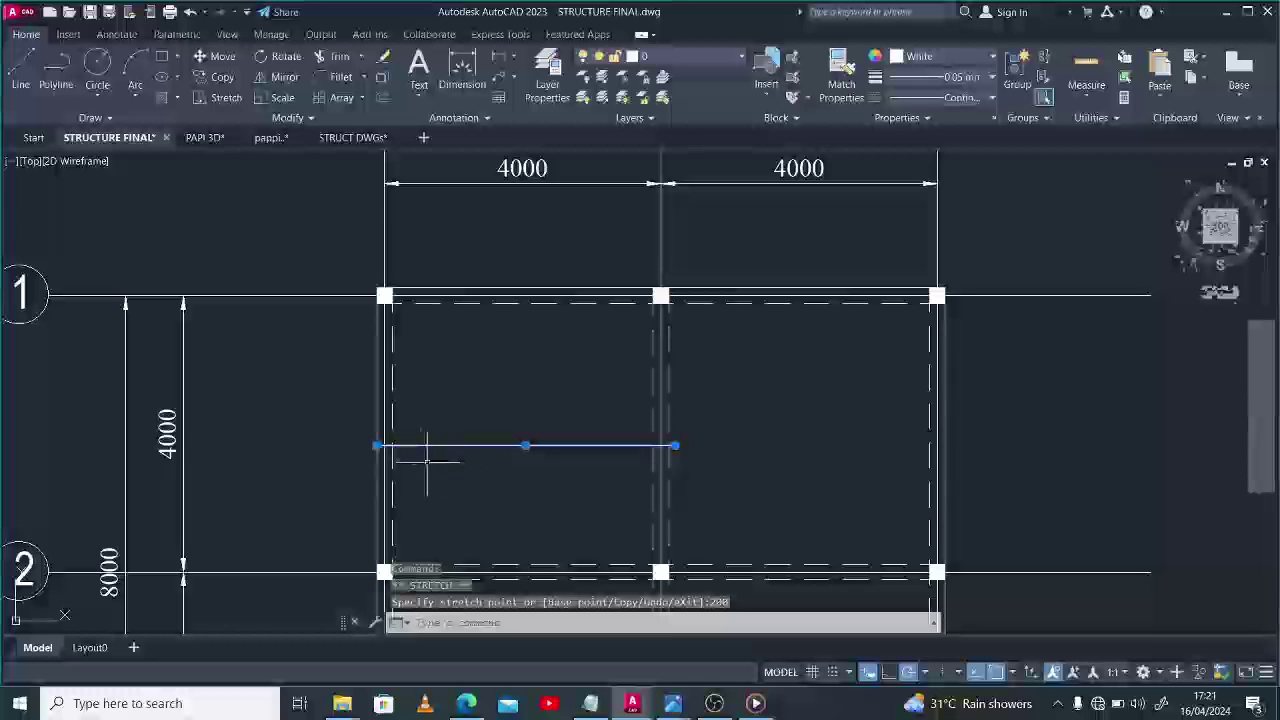
Stretch the horizontal line's end at the gridline A beam inward from the outer edge, entering a distance of 20 mm.
{"action": "scroll", "coordinate": [400, 446], "scroll_direction": "up", "scroll_amount": 2}
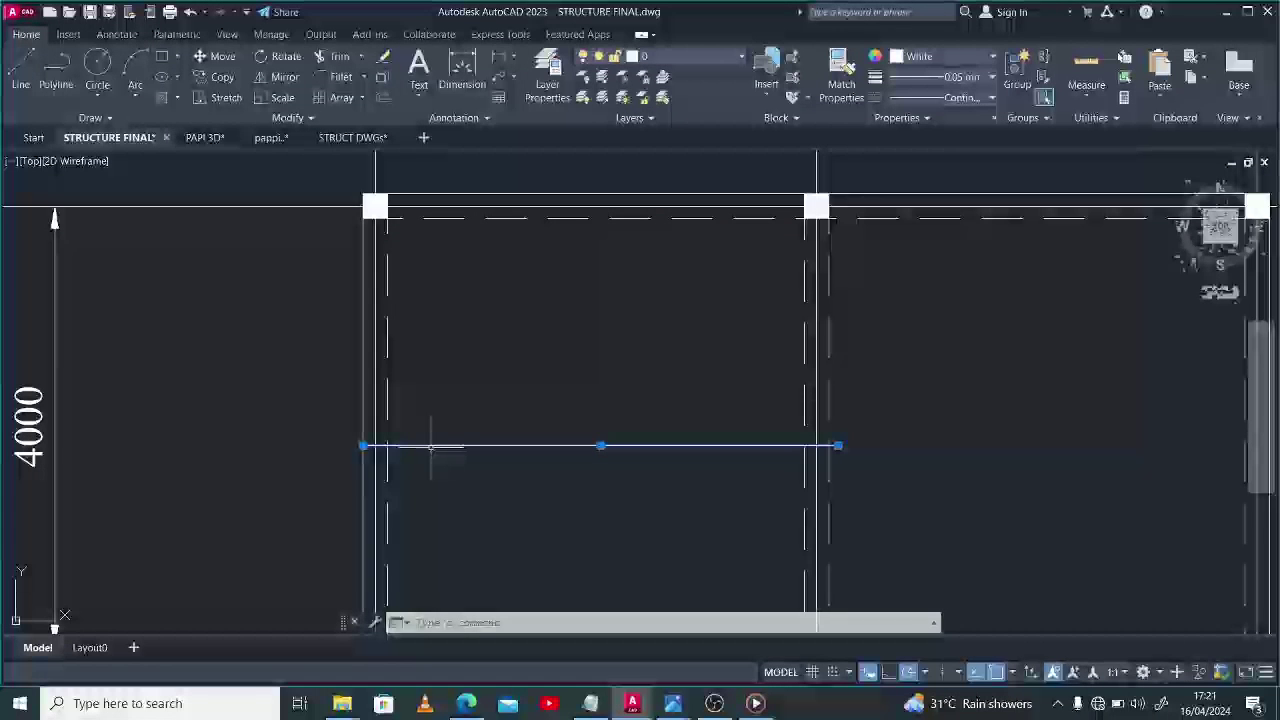
{"action": "scroll", "coordinate": [366, 448], "scroll_direction": "up", "scroll_amount": 3}
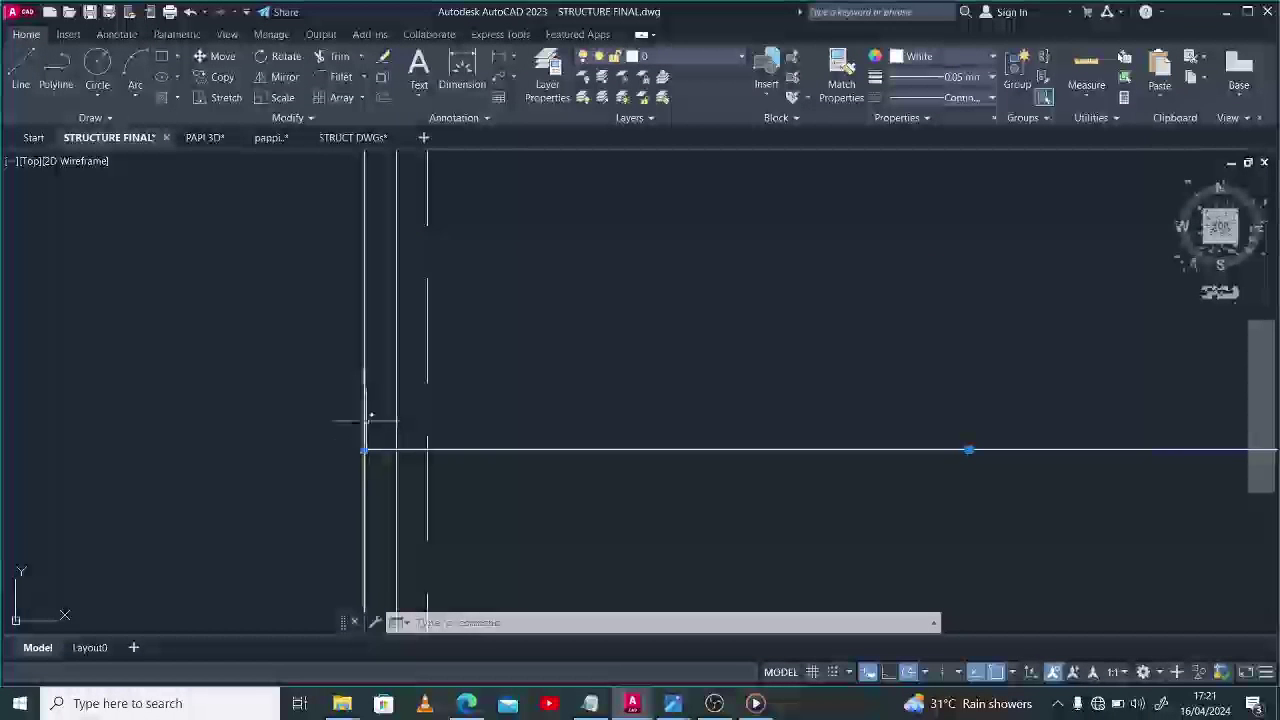
{"action": "left_click", "coordinate": [366, 450]}
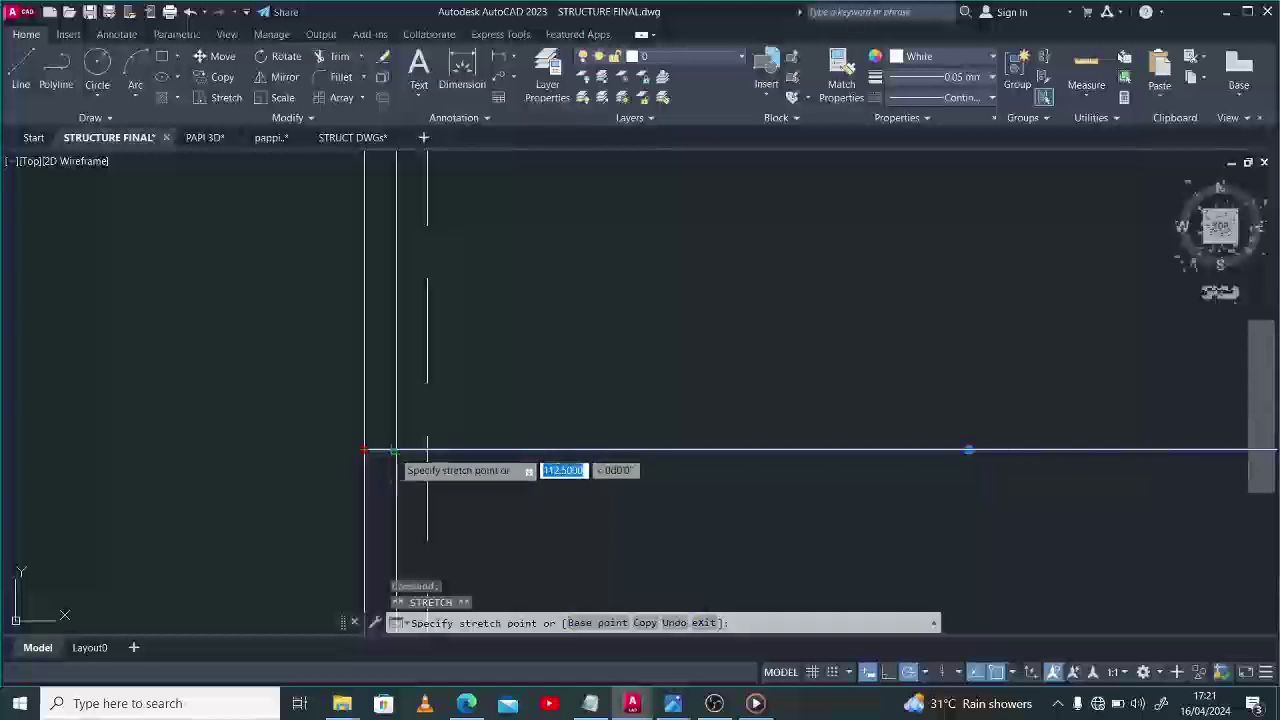
{"action": "type", "text": "20"}
{"action": "key", "text": "Return"}
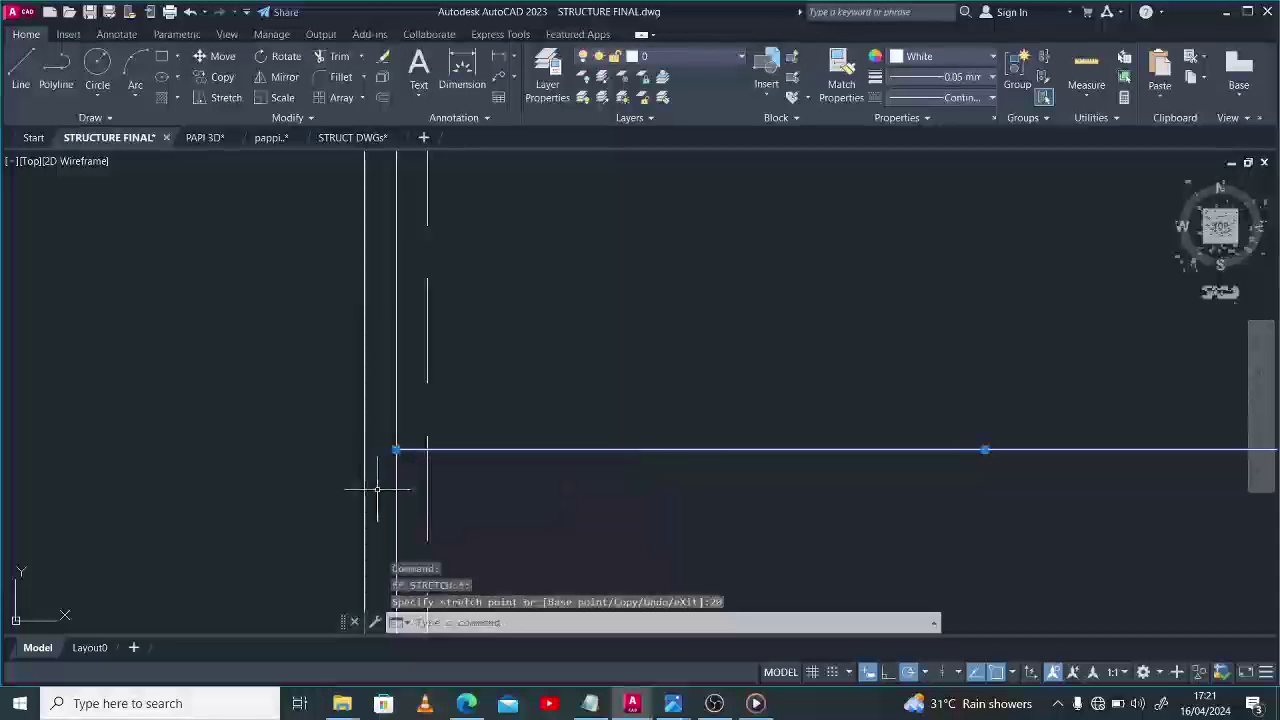
Move the horizontal bar line's end back to the gridline A beam's outer edge and stretch it inward by 20 mm.
{"action": "left_click", "coordinate": [396, 450]}
{"action": "left_click", "coordinate": [366, 450]}
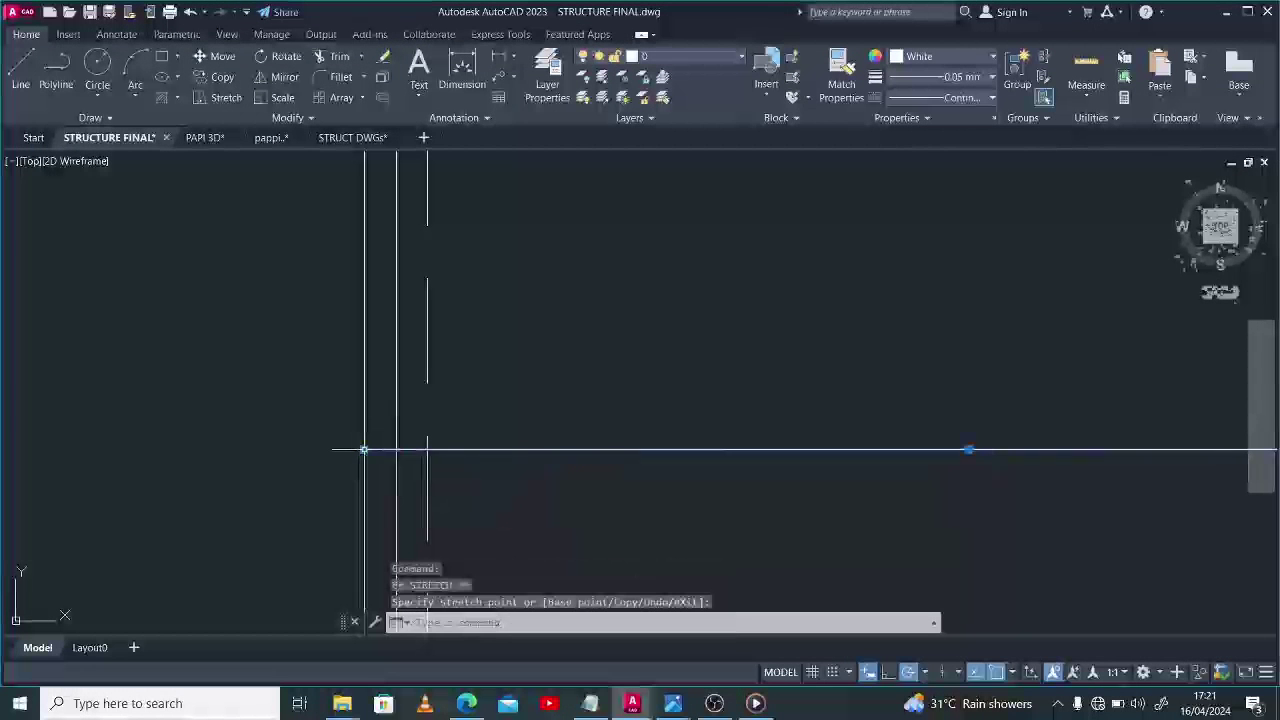
{"action": "left_click", "coordinate": [366, 450]}
{"action": "scroll", "coordinate": [372, 450], "scroll_direction": "up", "scroll_amount": 2}
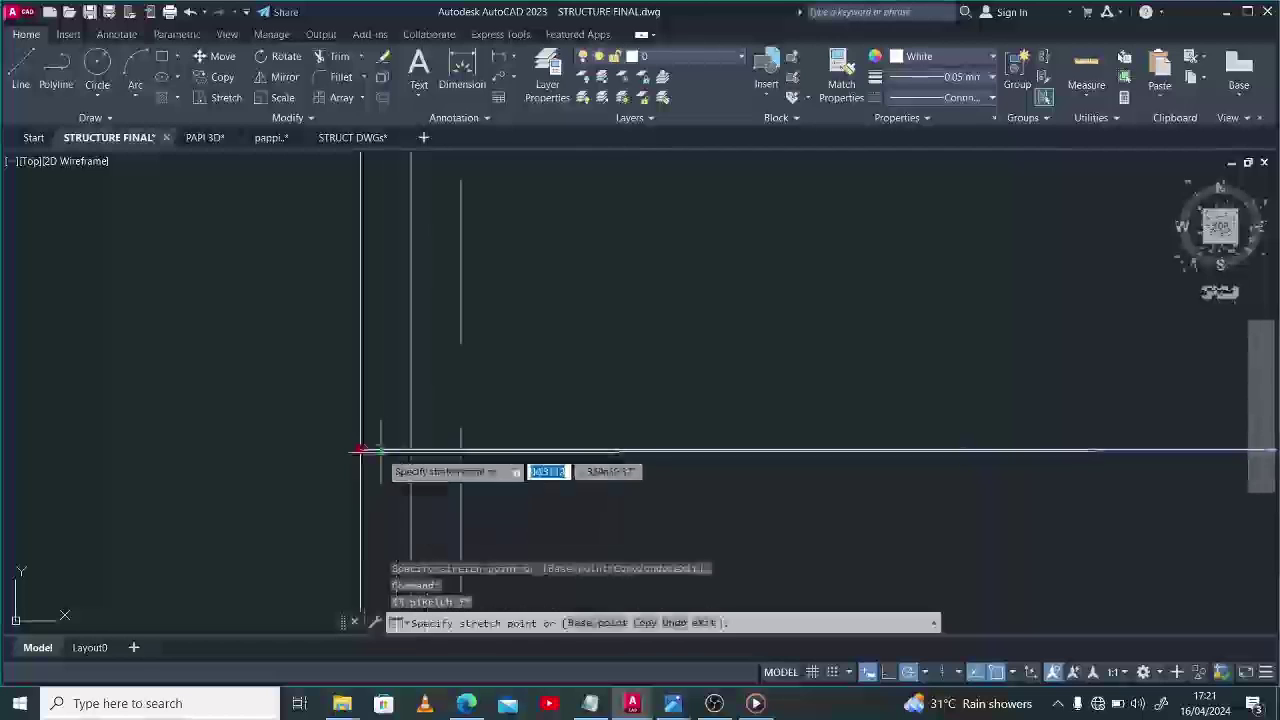
{"action": "type", "text": "20"}
{"action": "key", "text": "Return"}
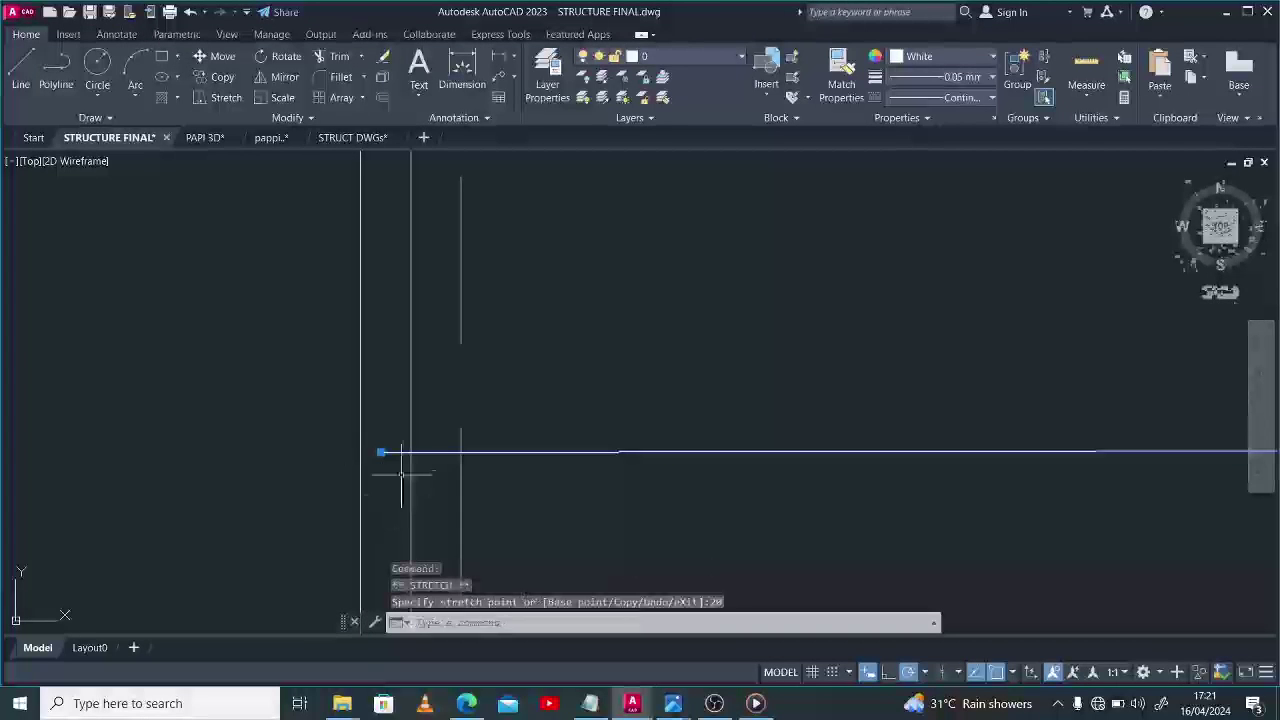
{"action": "key", "text": "Escape"}
{"action": "scroll", "coordinate": [414, 471], "scroll_direction": "down", "scroll_amount": 4}
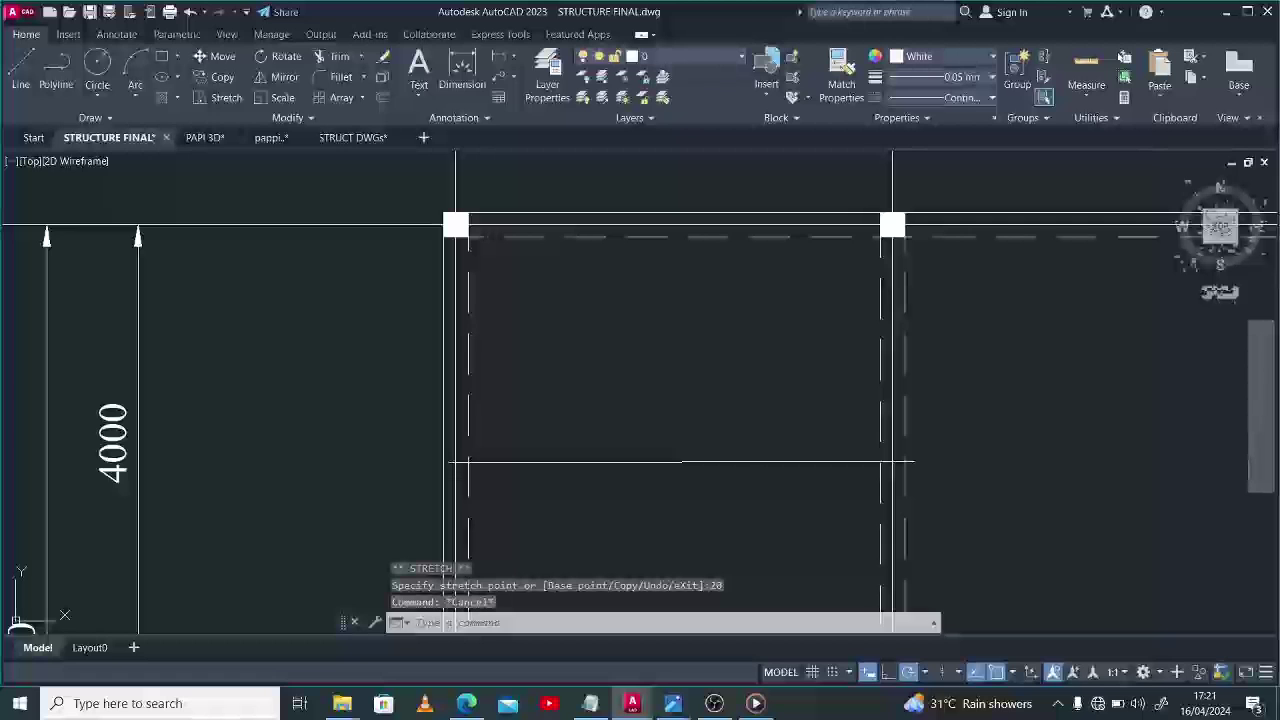
Open the QuickCalc calculator and calculate 150-20-20 for the vertical leg of the bar.
{"action": "type", "text": "QC"}
{"action": "key", "text": "Return"}
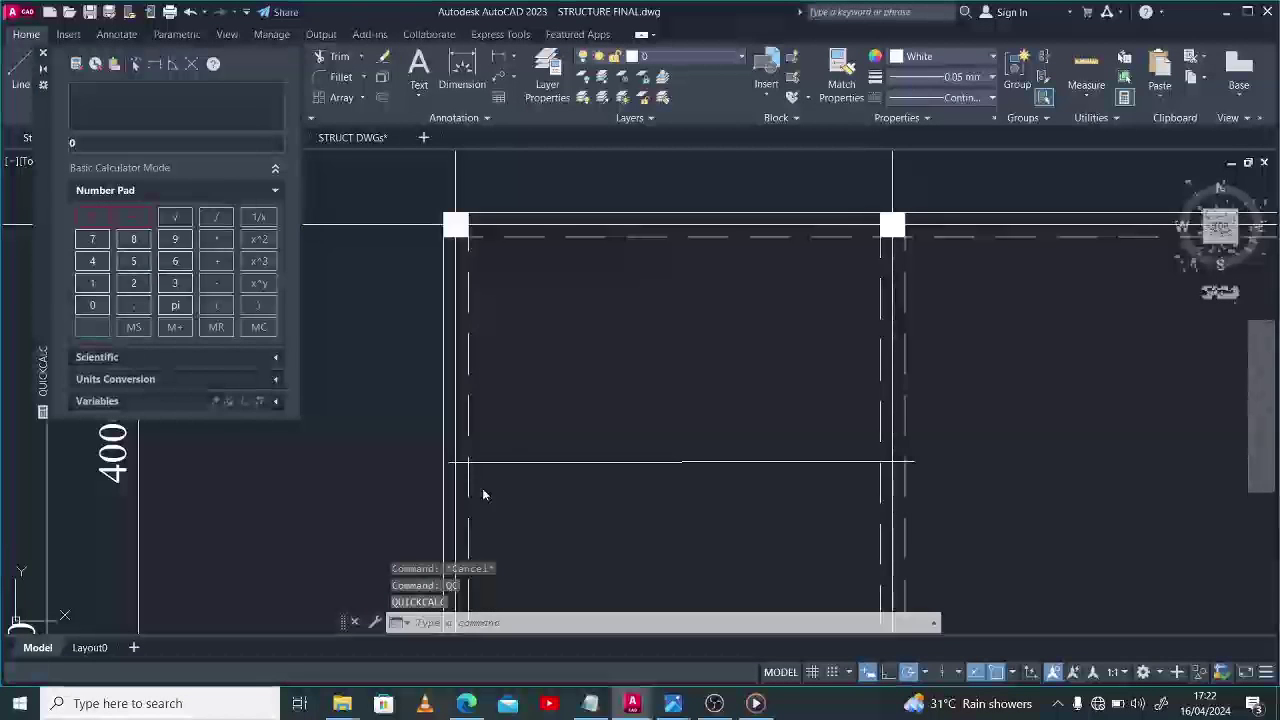
{"action": "left_click", "coordinate": [90, 285]}
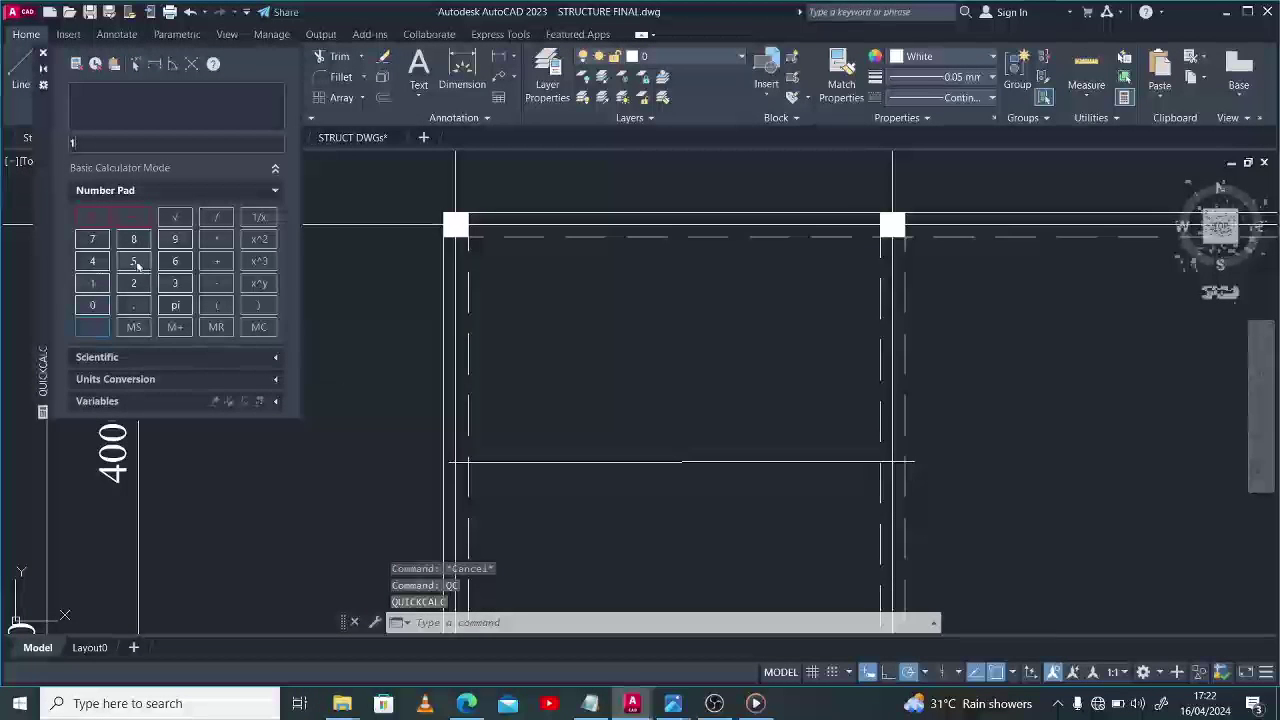
{"action": "left_click", "coordinate": [92, 305]}
{"action": "left_click", "coordinate": [216, 283]}
{"action": "left_click", "coordinate": [133, 283]}
{"action": "left_click", "coordinate": [101, 305]}
{"action": "left_click", "coordinate": [217, 285]}
{"action": "left_click", "coordinate": [133, 283]}
{"action": "left_click", "coordinate": [92, 305]}
{"action": "left_click", "coordinate": [95, 332]}
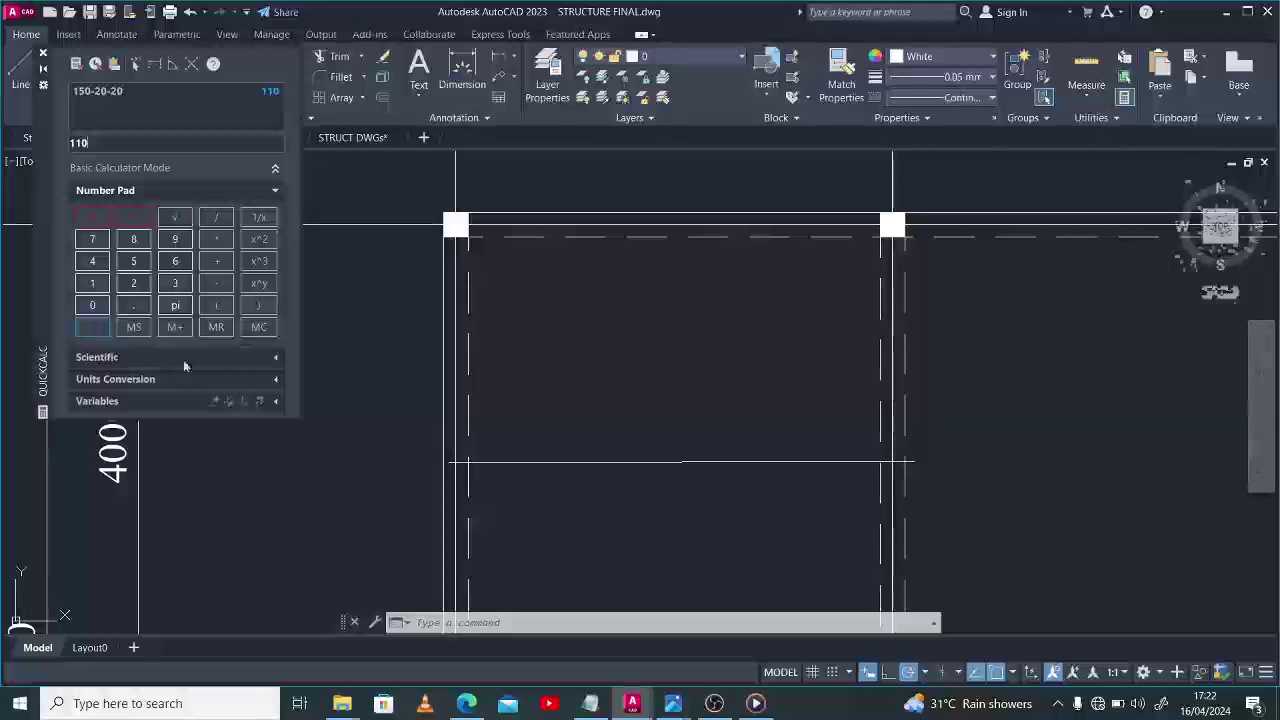
Draw a 110 mm vertical line upward from the horizontal bar's end at the gridline A beam.
{"action": "type", "text": "l"}
{"action": "key", "text": "Return"}
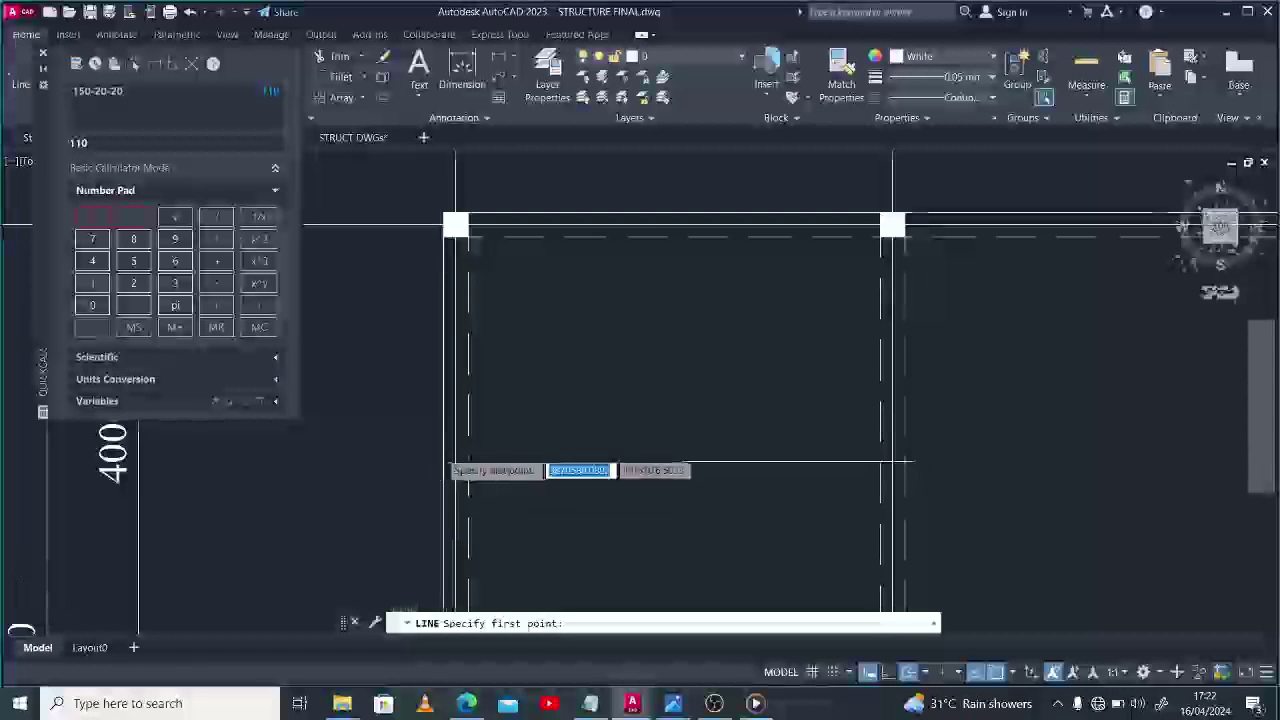
{"action": "scroll", "coordinate": [445, 470], "scroll_direction": "up", "scroll_amount": 3}
{"action": "left_click", "coordinate": [466, 490]}
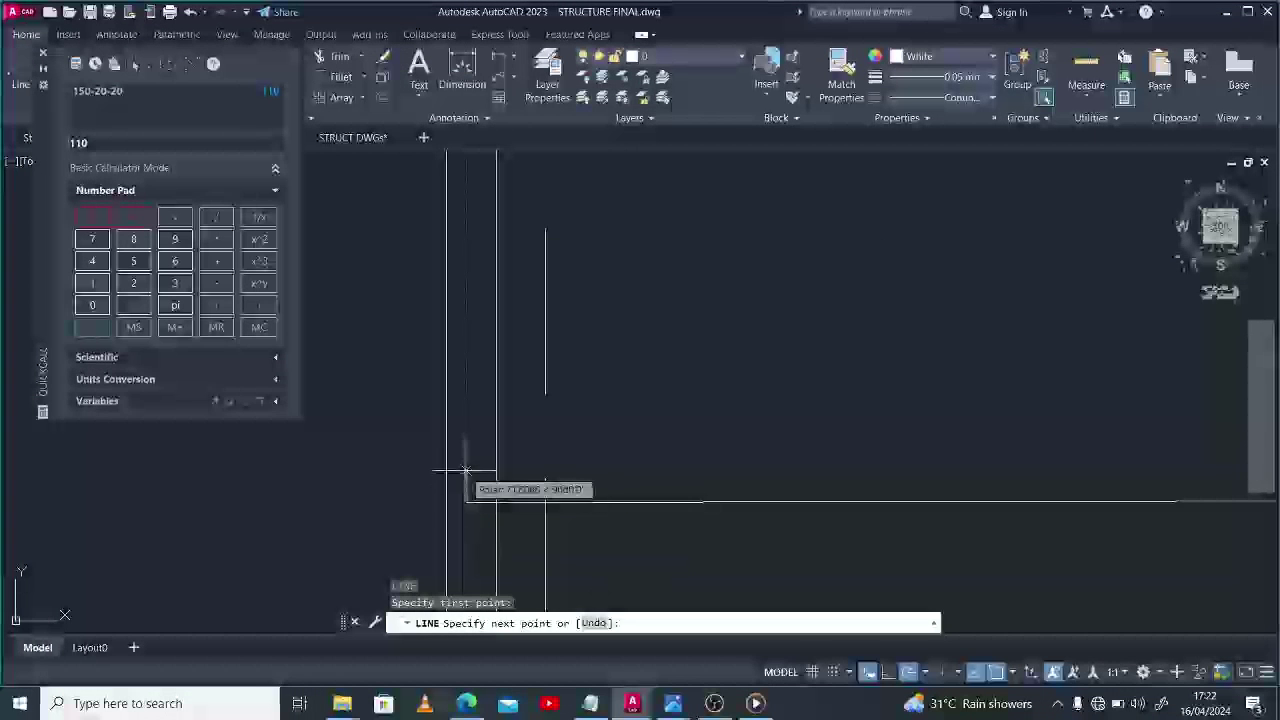
{"action": "type", "text": "110"}
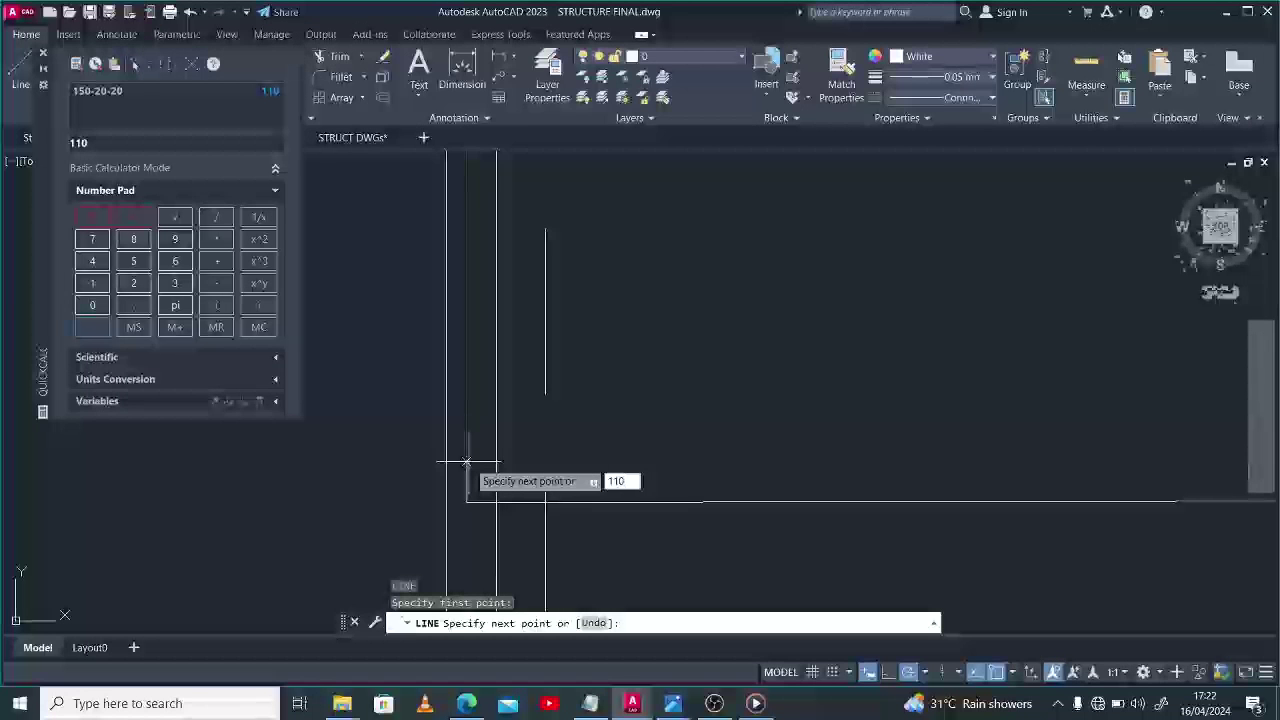
{"action": "key", "text": "Return"}
{"action": "key", "text": "Escape"}
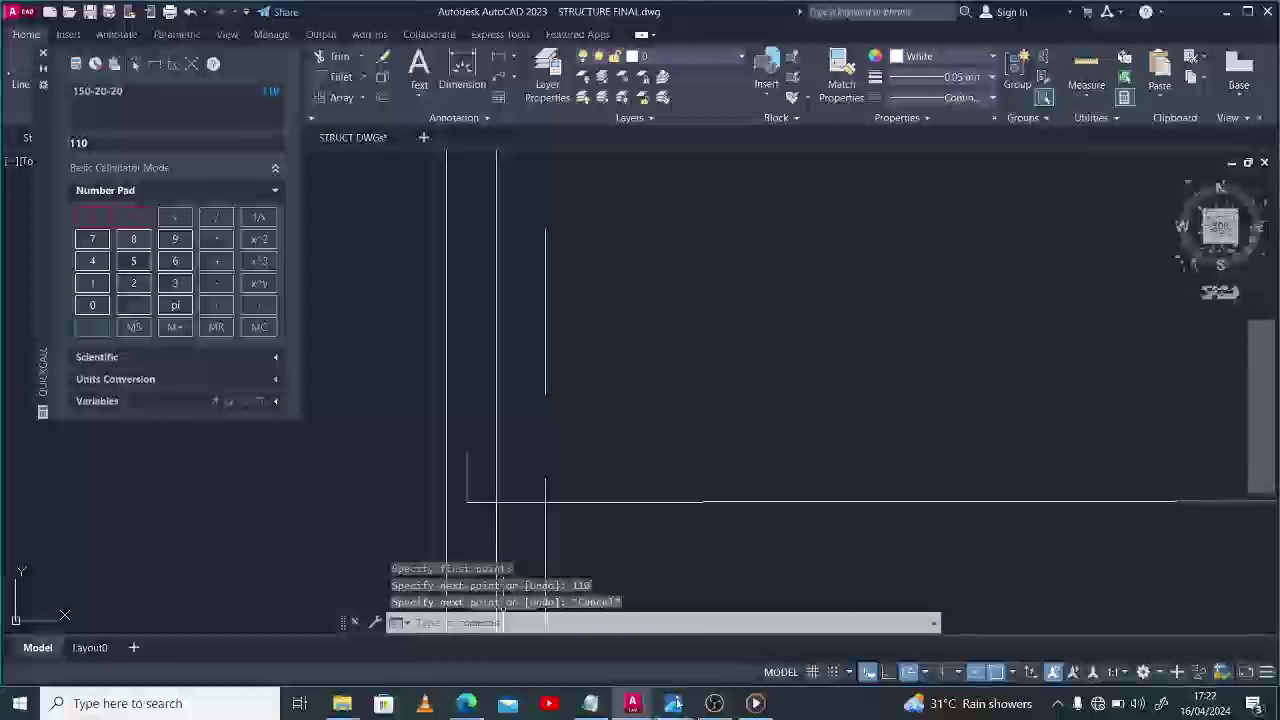
Switch to Photos to examine the restrained end support detail in SLAB2.JPG, and return to AutoCAD.
{"action": "mouse_move", "coordinate": [672, 703]}
{"action": "left_click", "coordinate": [583, 577]}
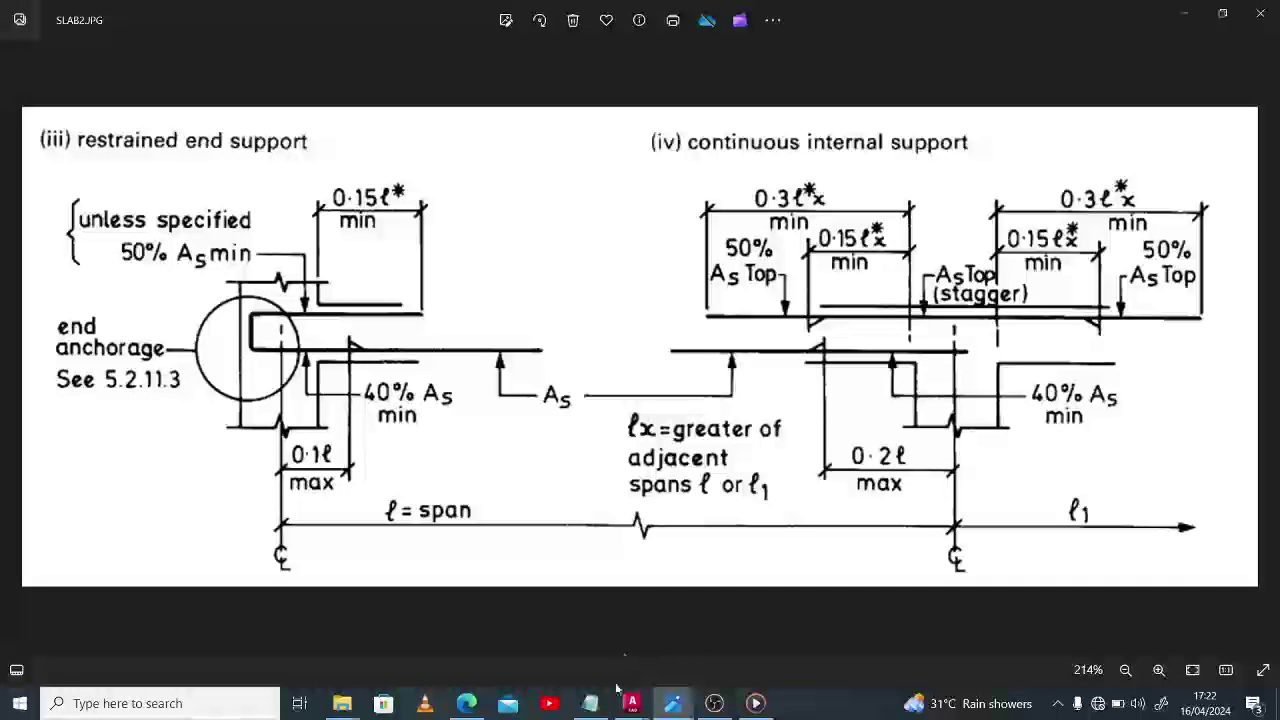
{"action": "mouse_move", "coordinate": [631, 703]}
{"action": "left_click", "coordinate": [490, 610]}
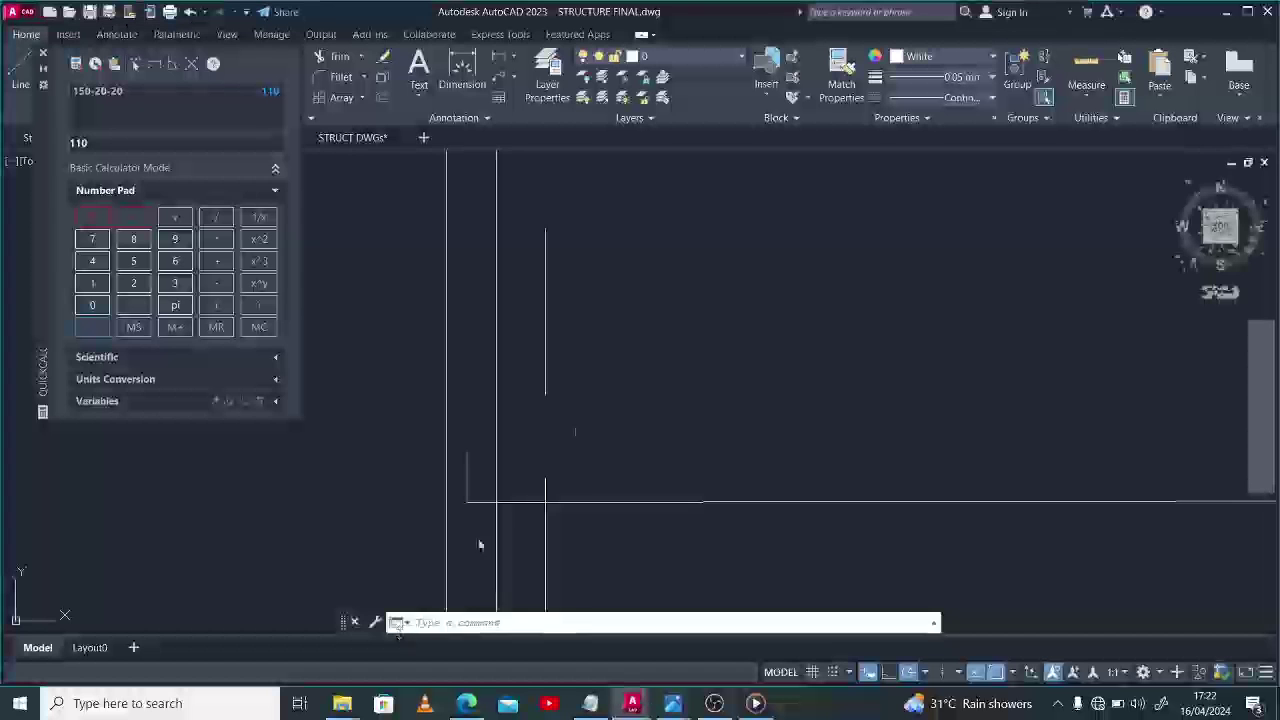
Draw a horizontal line from the top of the 110 mm leg to the gridline A beam's inner dashed edge.
{"action": "scroll", "coordinate": [590, 420], "scroll_direction": "down", "scroll_amount": 3}
{"action": "scroll", "coordinate": [598, 425], "scroll_direction": "up", "scroll_amount": 3}
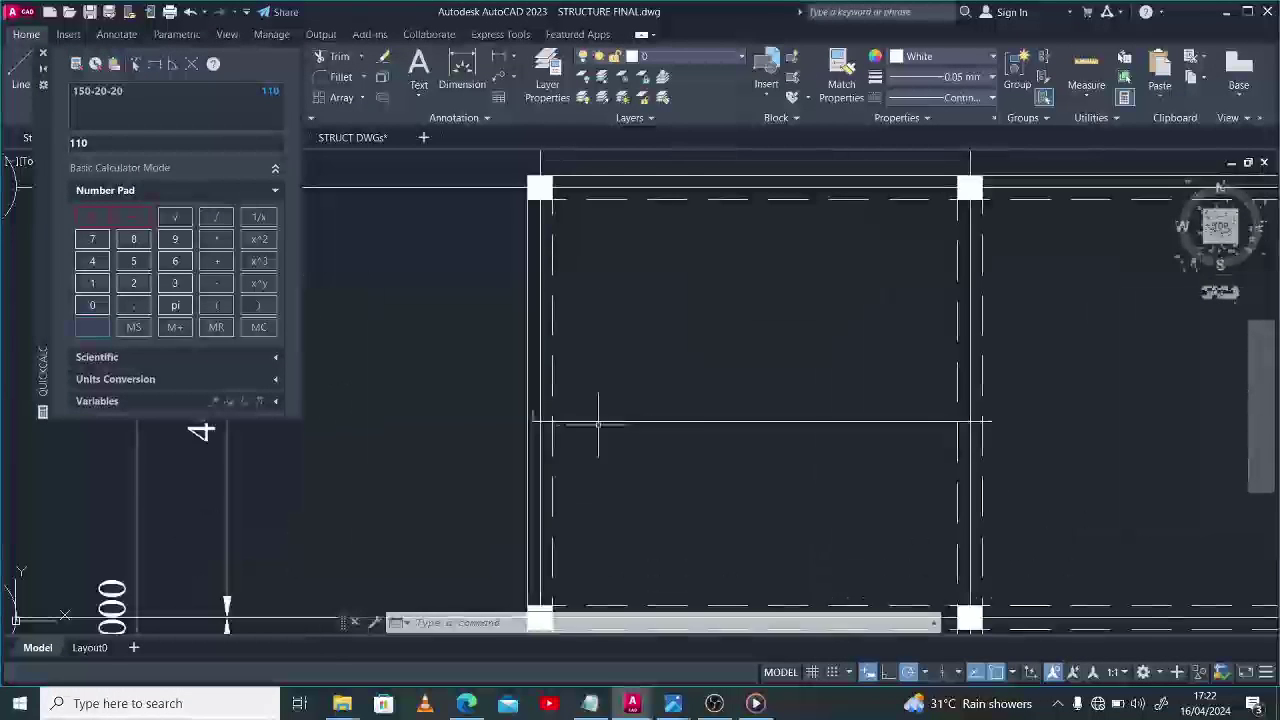
{"action": "scroll", "coordinate": [572, 427], "scroll_direction": "up", "scroll_amount": 4}
{"action": "type", "text": "l"}
{"action": "key", "text": "Return"}
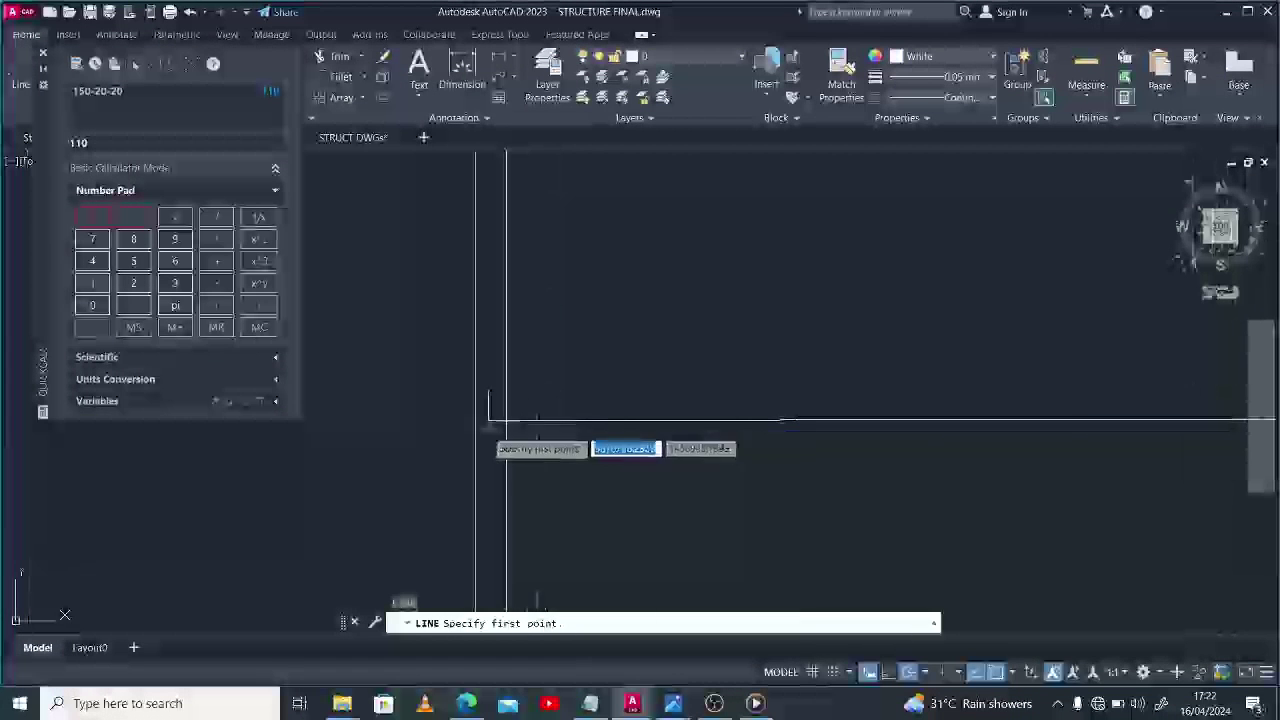
{"action": "left_click", "coordinate": [489, 393]}
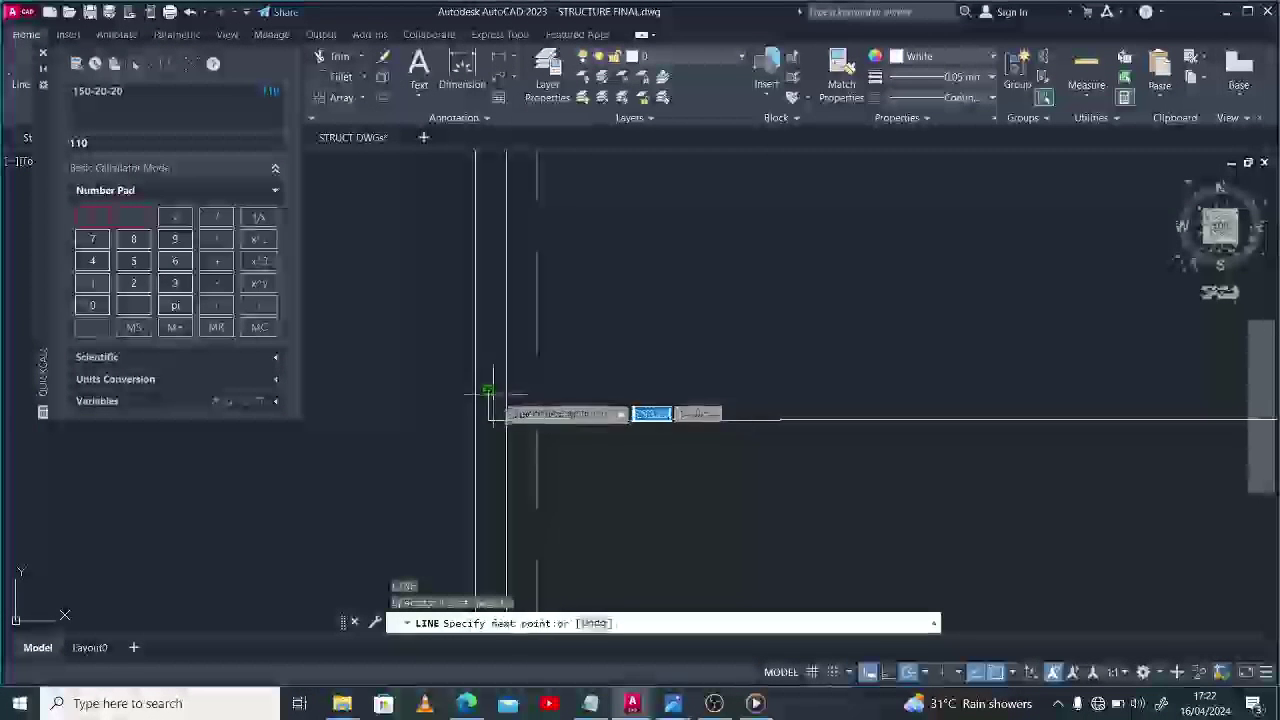
{"action": "left_click", "coordinate": [537, 391]}
{"action": "key", "text": "Escape"}
{"action": "scroll", "coordinate": [518, 388], "scroll_direction": "down", "scroll_amount": 1}
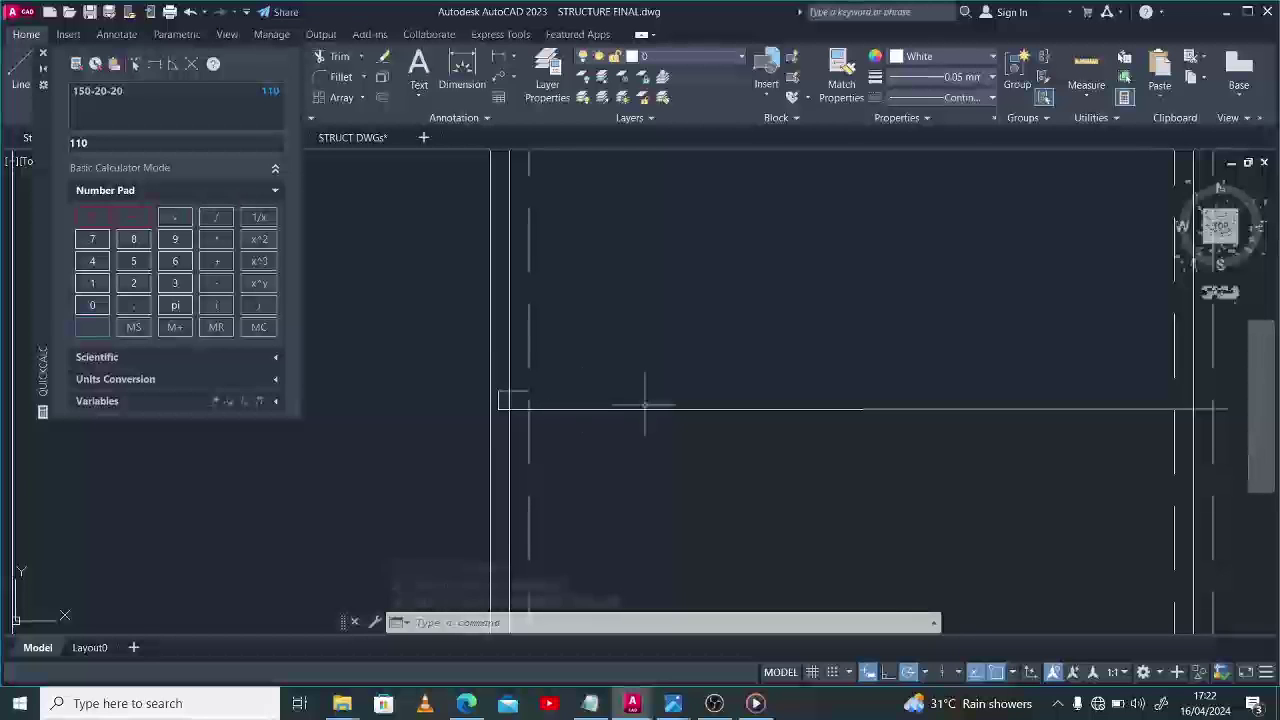
Check the top bar extension rule in SLAB2.JPG in Photos, and return to AutoCAD to measure the span between gridlines A and B.
{"action": "mouse_move", "coordinate": [672, 703]}
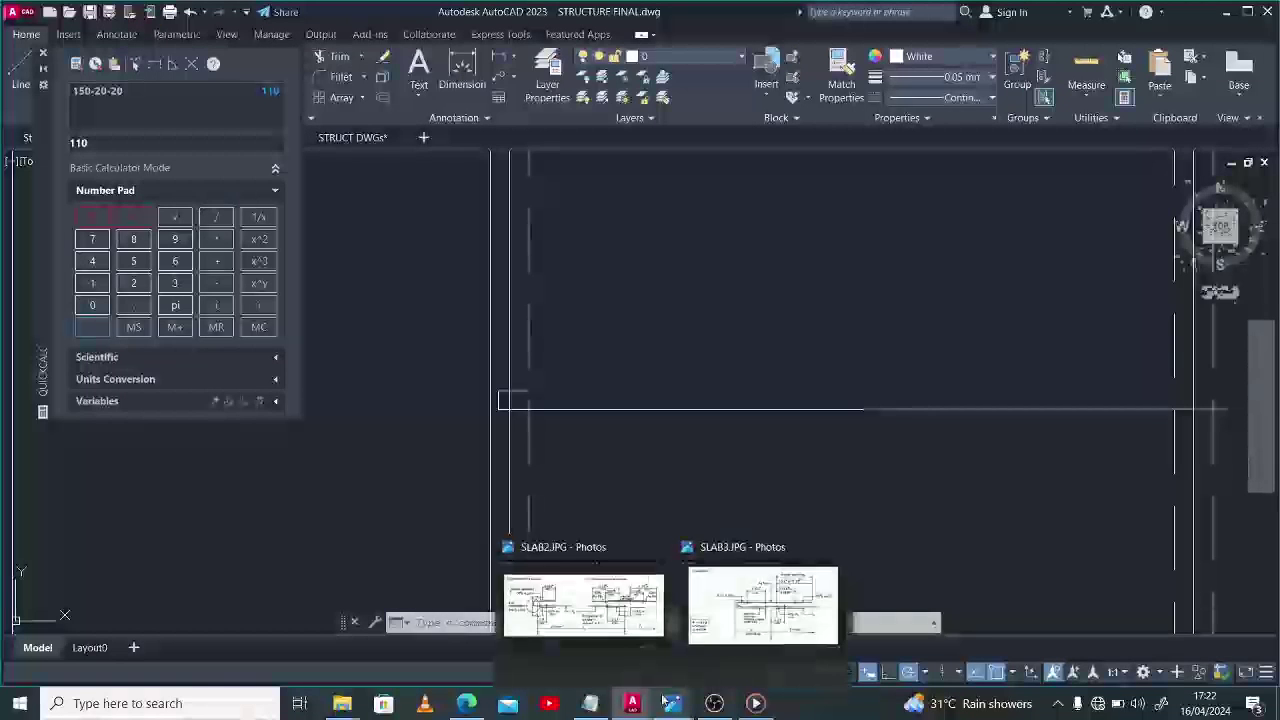
{"action": "left_click", "coordinate": [770, 600]}
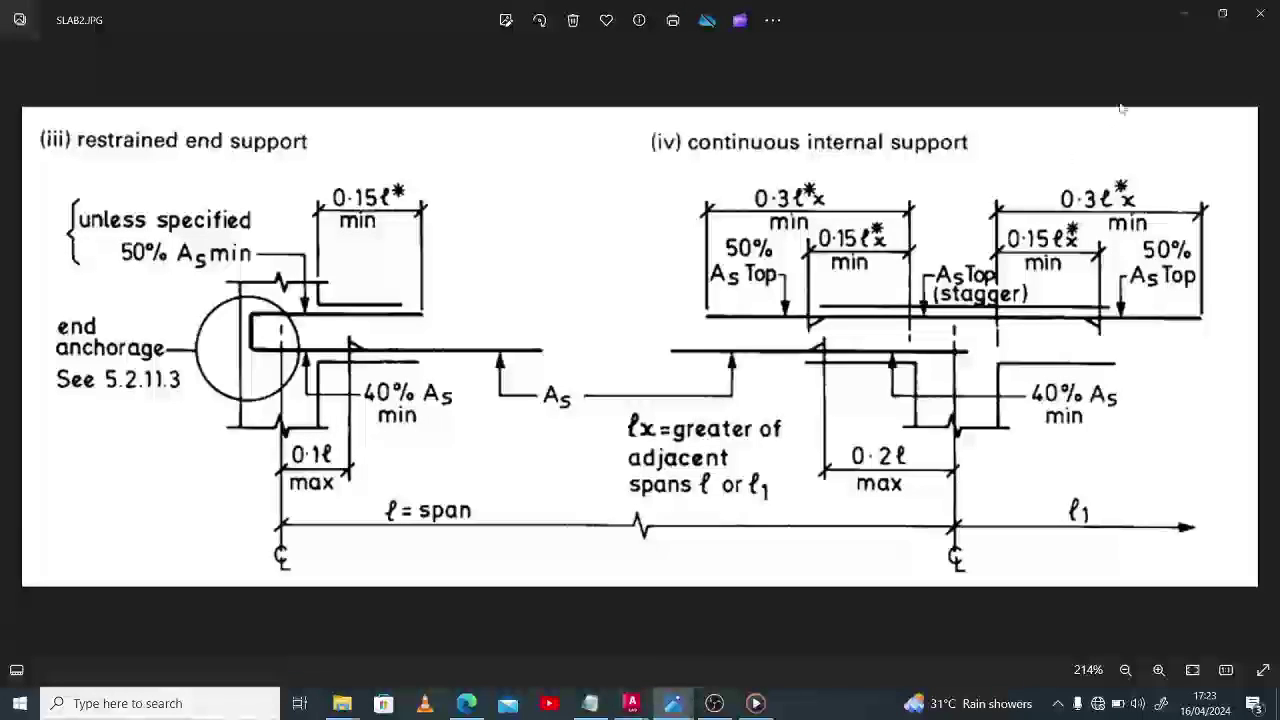
{"action": "left_click", "coordinate": [1183, 14]}
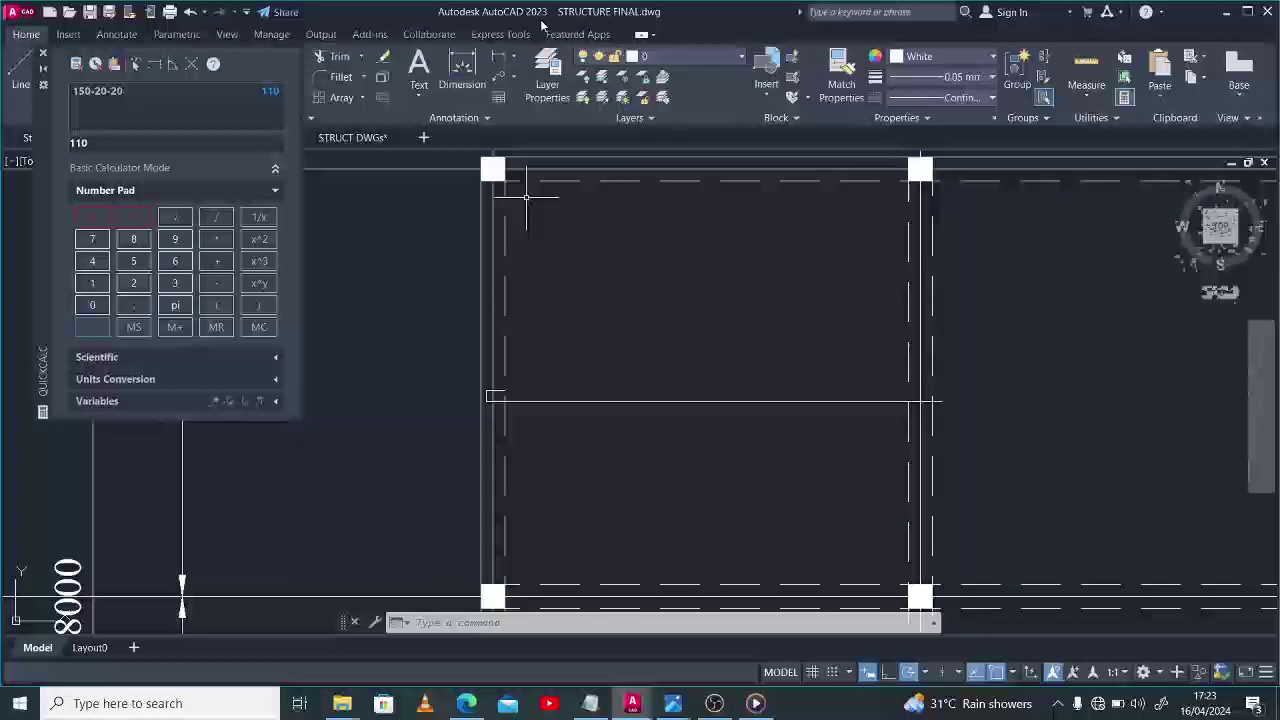
{"action": "left_click", "coordinate": [498, 56]}
{"action": "left_click", "coordinate": [505, 252]}
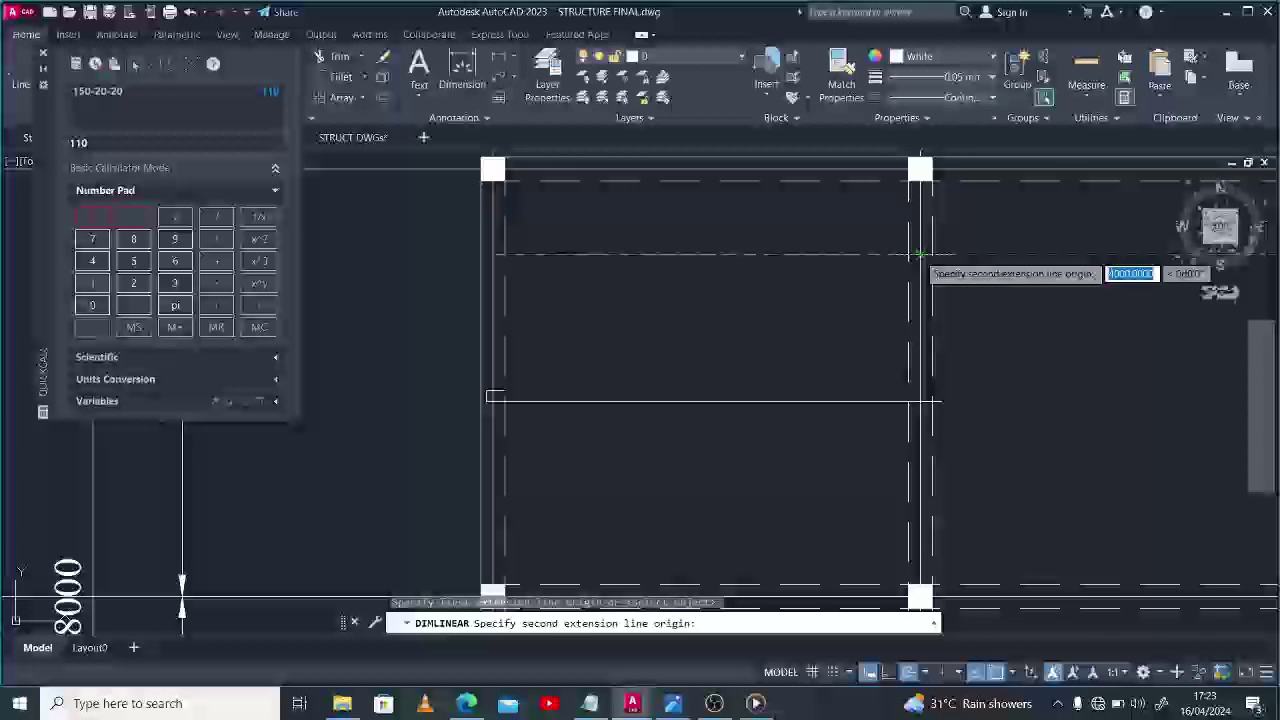
{"action": "key", "text": "Escape"}
Calculate 0.15*4000 in QuickCalc, rechecking the restrained end support rule in SLAB2.JPG in Photos.
{"action": "left_click", "coordinate": [100, 311]}
{"action": "left_click", "coordinate": [94, 284]}
{"action": "left_click", "coordinate": [133, 262]}
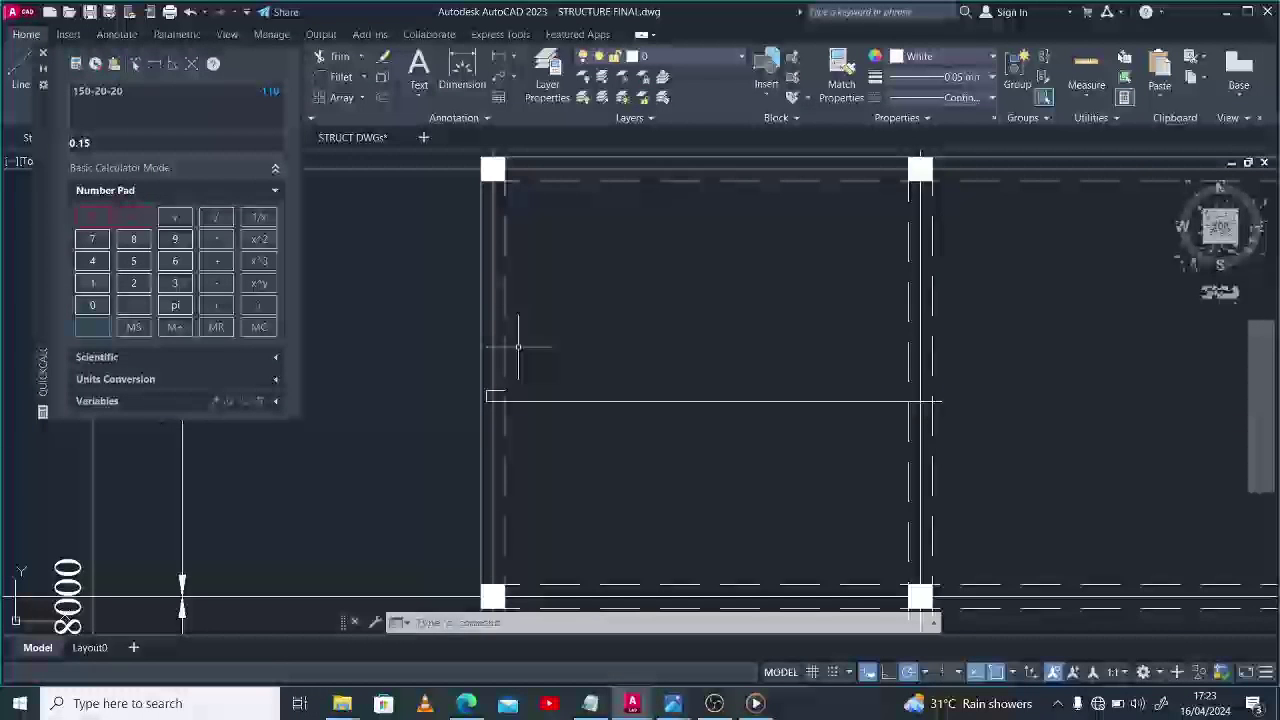
{"action": "left_click", "coordinate": [585, 600]}
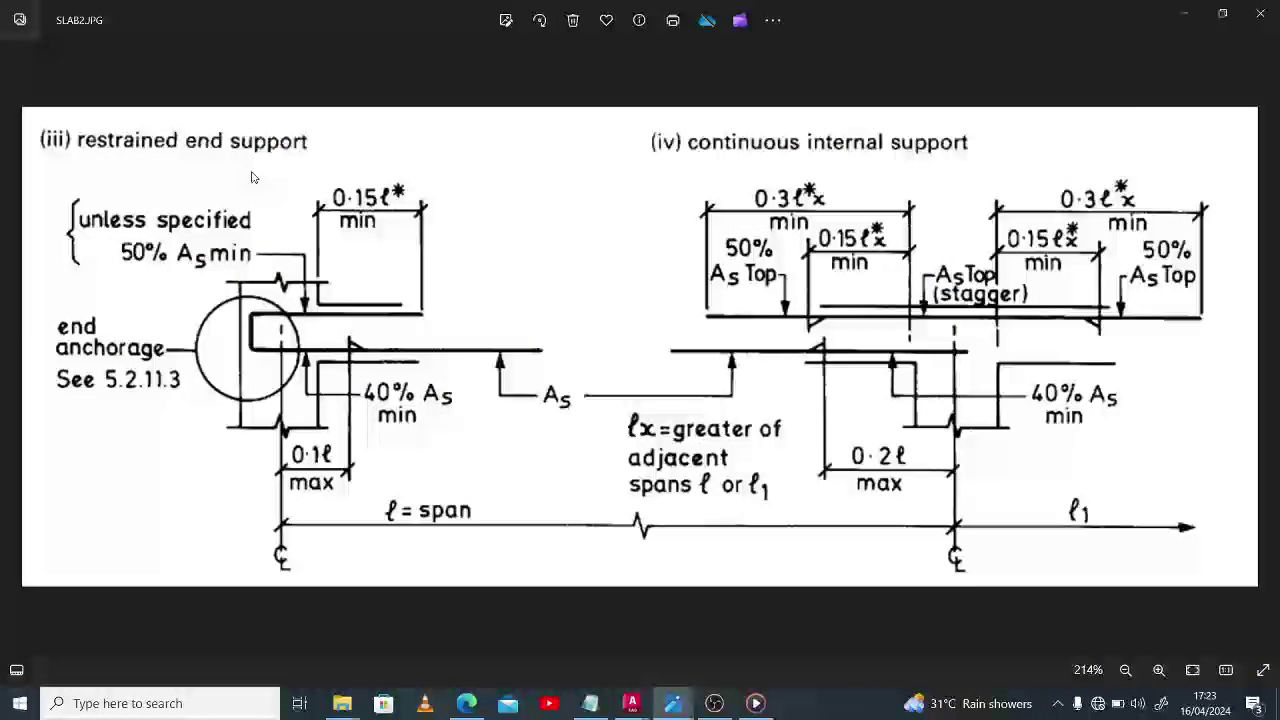
{"action": "left_click", "coordinate": [1184, 18]}
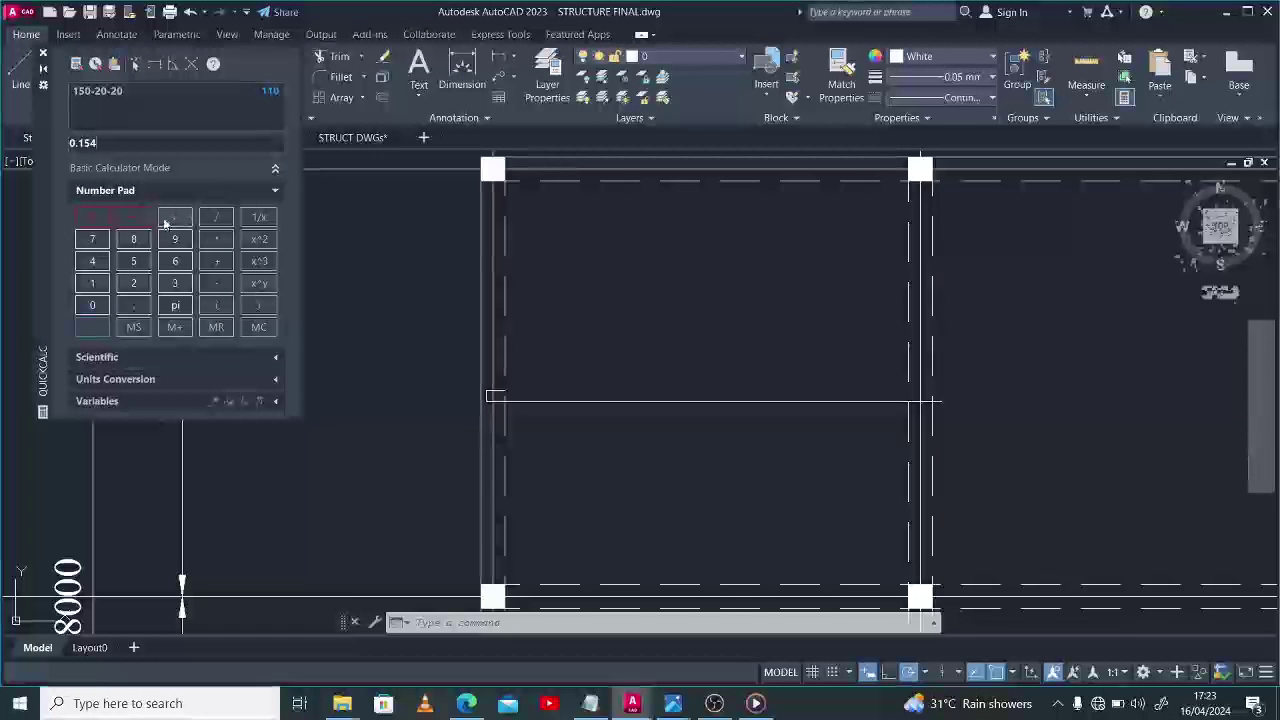
{"action": "left_click", "coordinate": [106, 266]}
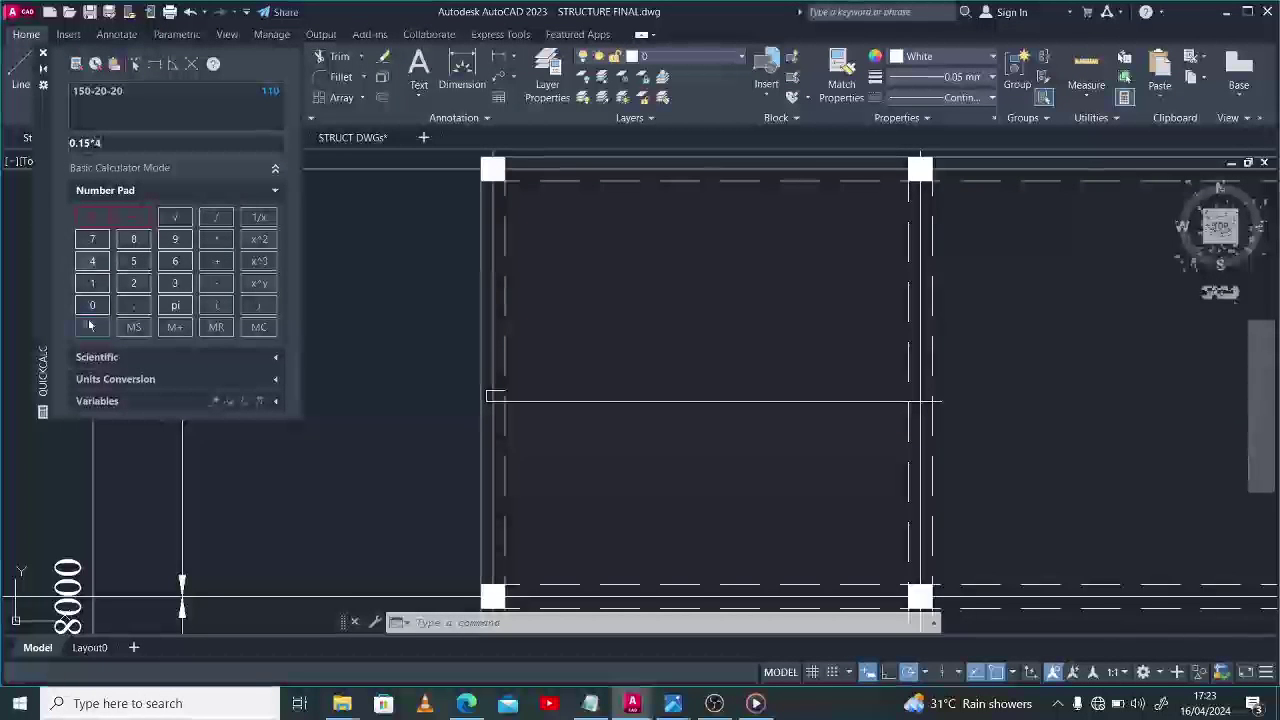
{"action": "triple_click", "coordinate": [92, 307]}
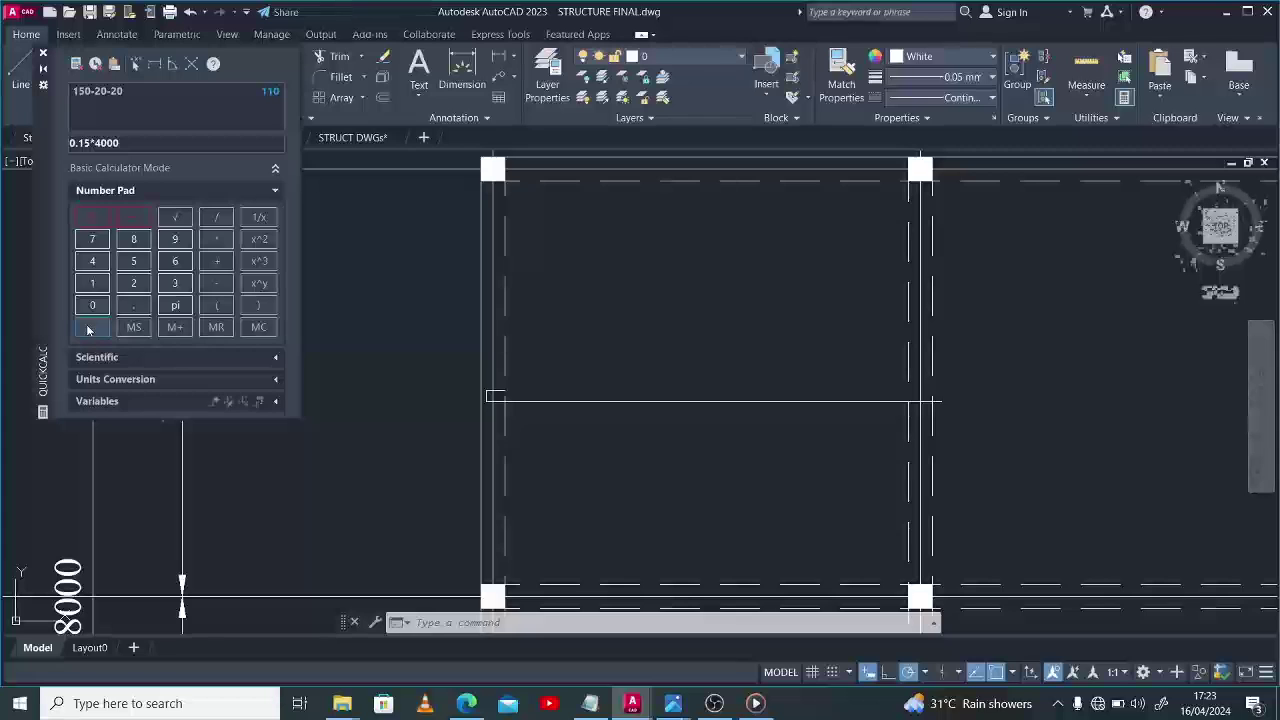
Stretch the top leg's end from the gridline A beam's inner edge 600 mm into the slab.
{"action": "left_click", "coordinate": [497, 391]}
{"action": "left_click", "coordinate": [504, 391]}
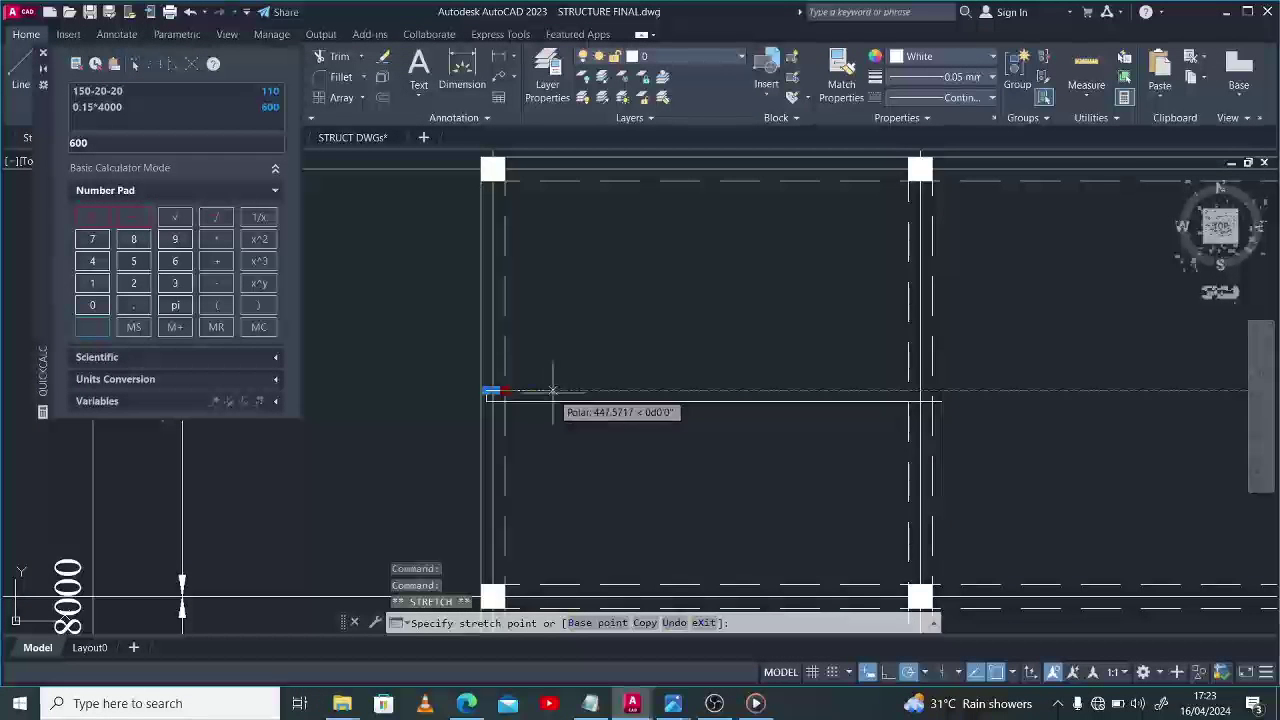
{"action": "type", "text": "600"}
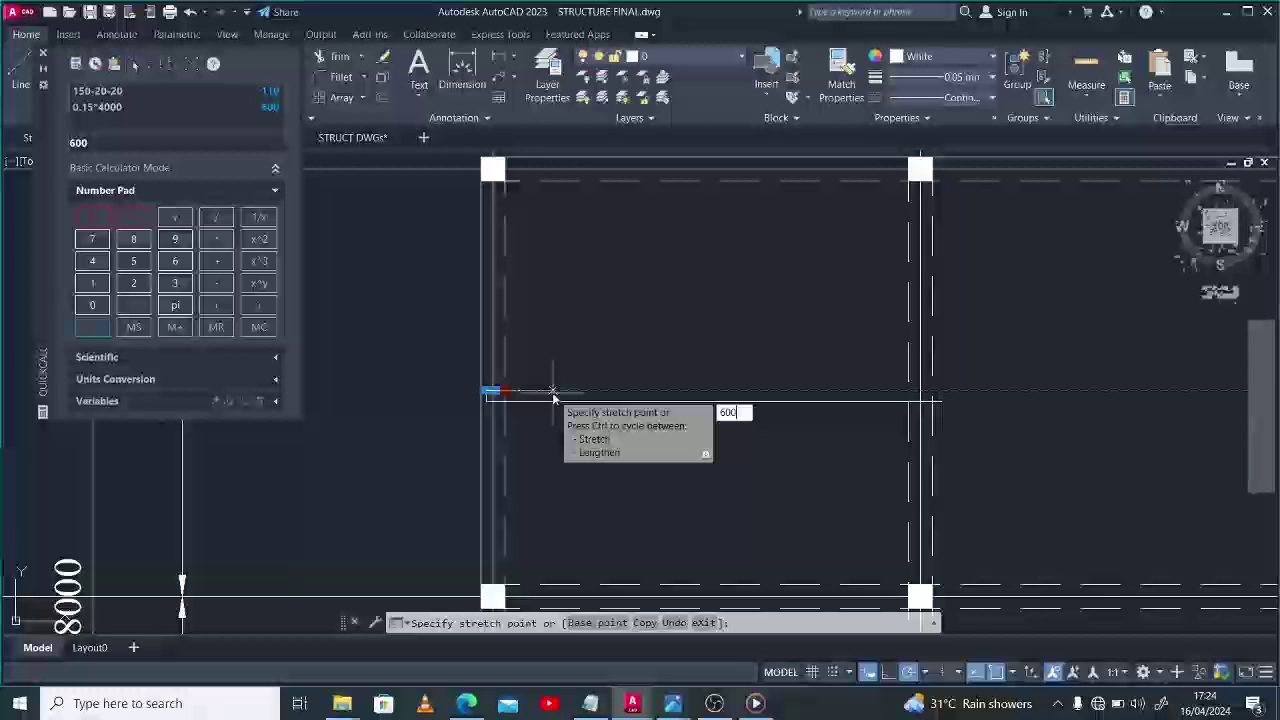
{"action": "key", "text": "Return"}
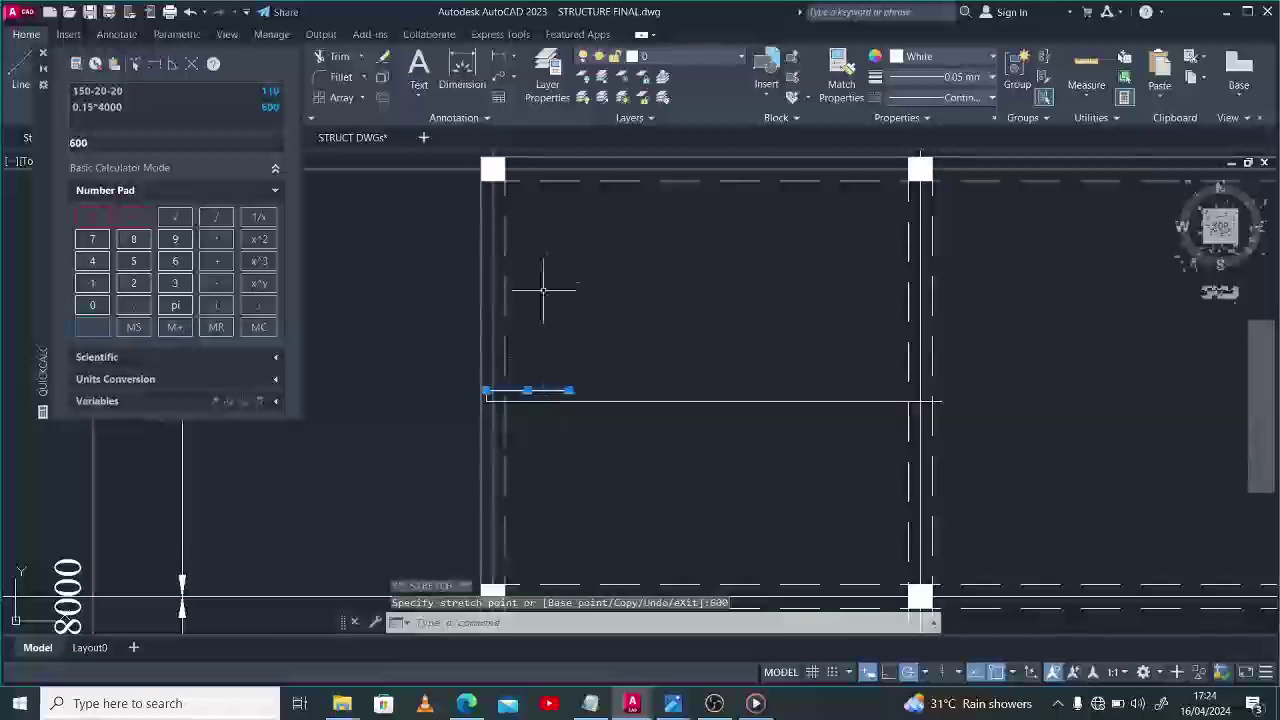
{"action": "key", "text": "Escape"}
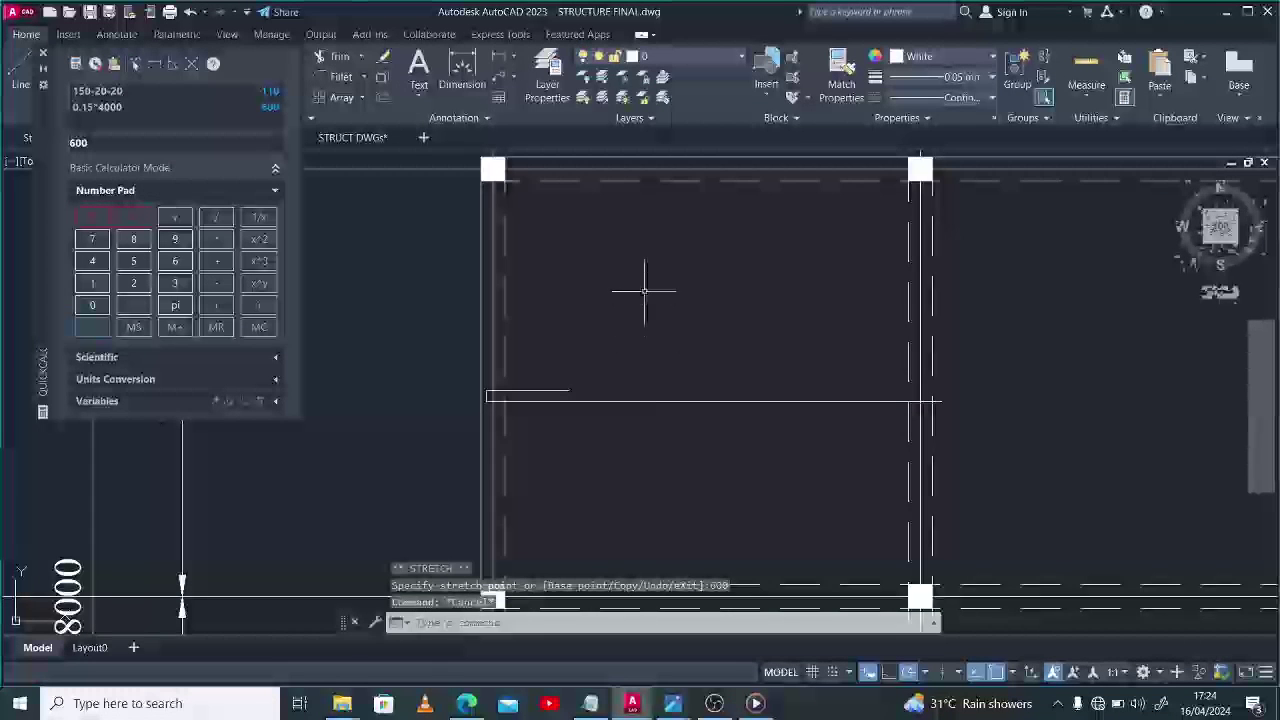
Draw a straight horizontal line from the bar's lower corner at gridline A to just past the gridline B beam, level with the existing bar's end.
{"action": "scroll", "coordinate": [651, 289], "scroll_direction": "down", "scroll_amount": 2}
{"action": "scroll", "coordinate": [707, 366], "scroll_direction": "up", "scroll_amount": 2}
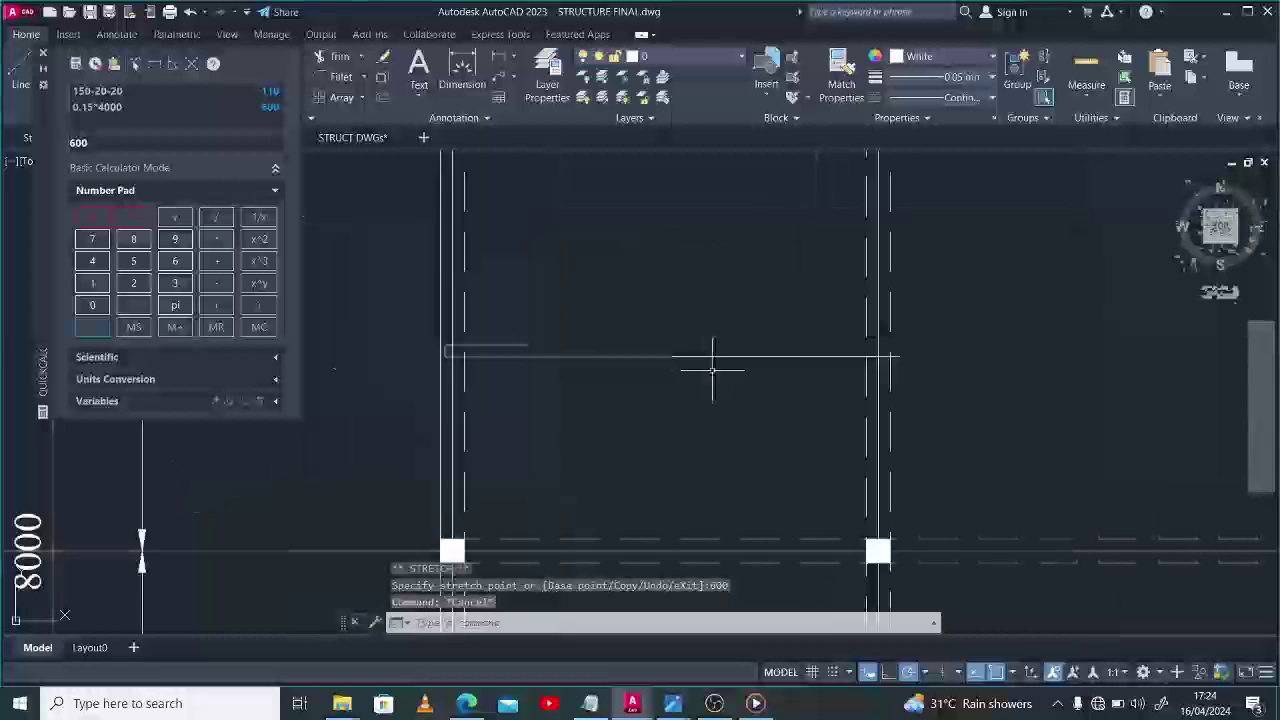
{"action": "type", "text": "l"}
{"action": "key", "text": "Return"}
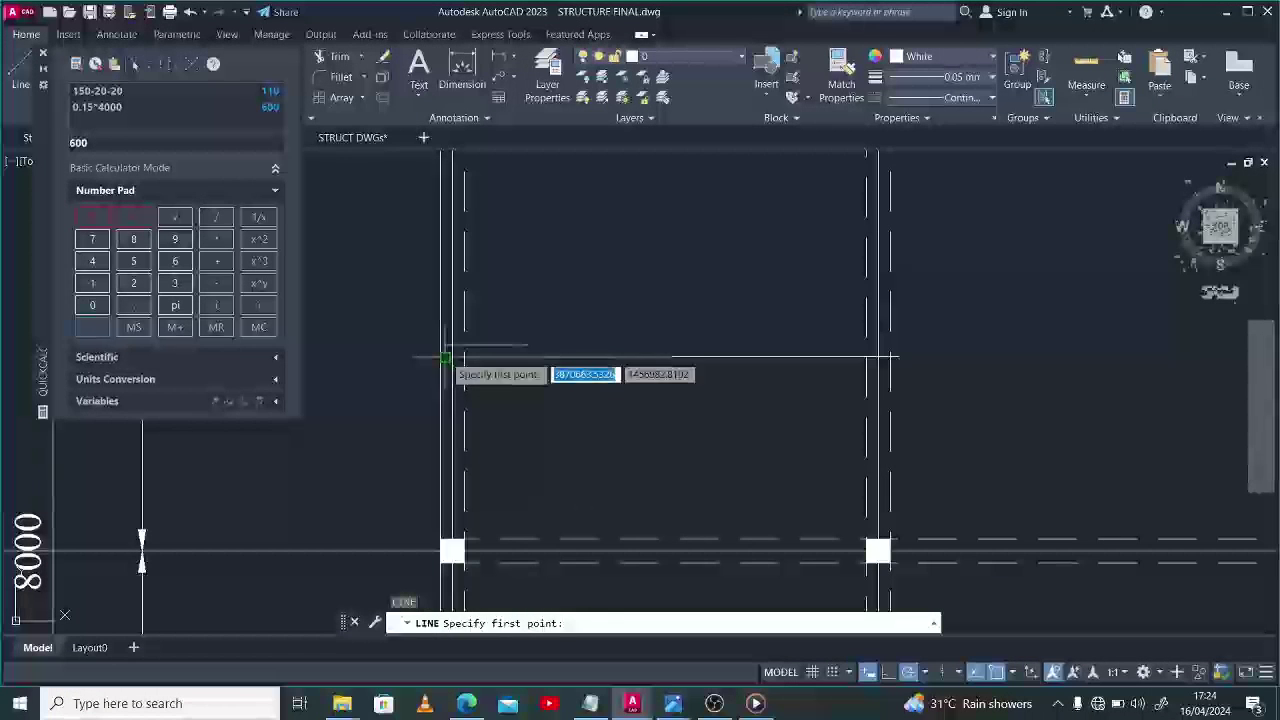
{"action": "left_click", "coordinate": [446, 356]}
{"action": "scroll", "coordinate": [882, 356], "scroll_direction": "up", "scroll_amount": 4}
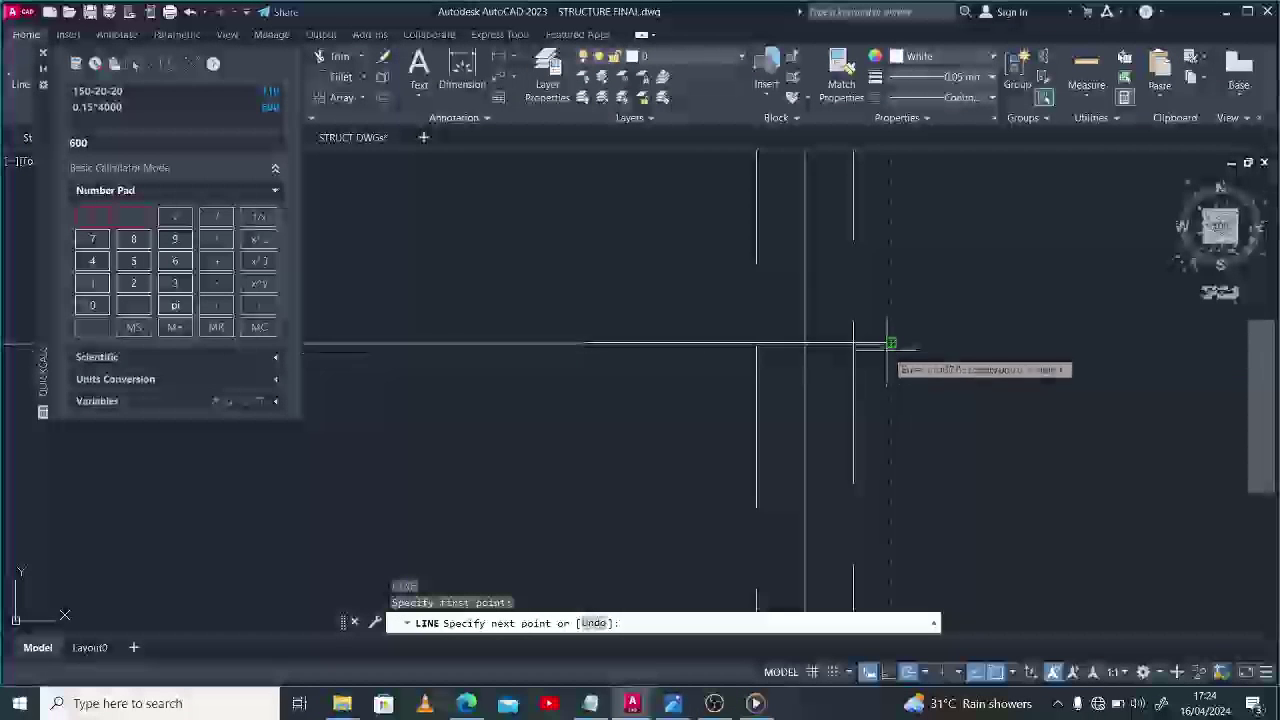
{"action": "scroll", "coordinate": [887, 343], "scroll_direction": "up", "scroll_amount": 2}
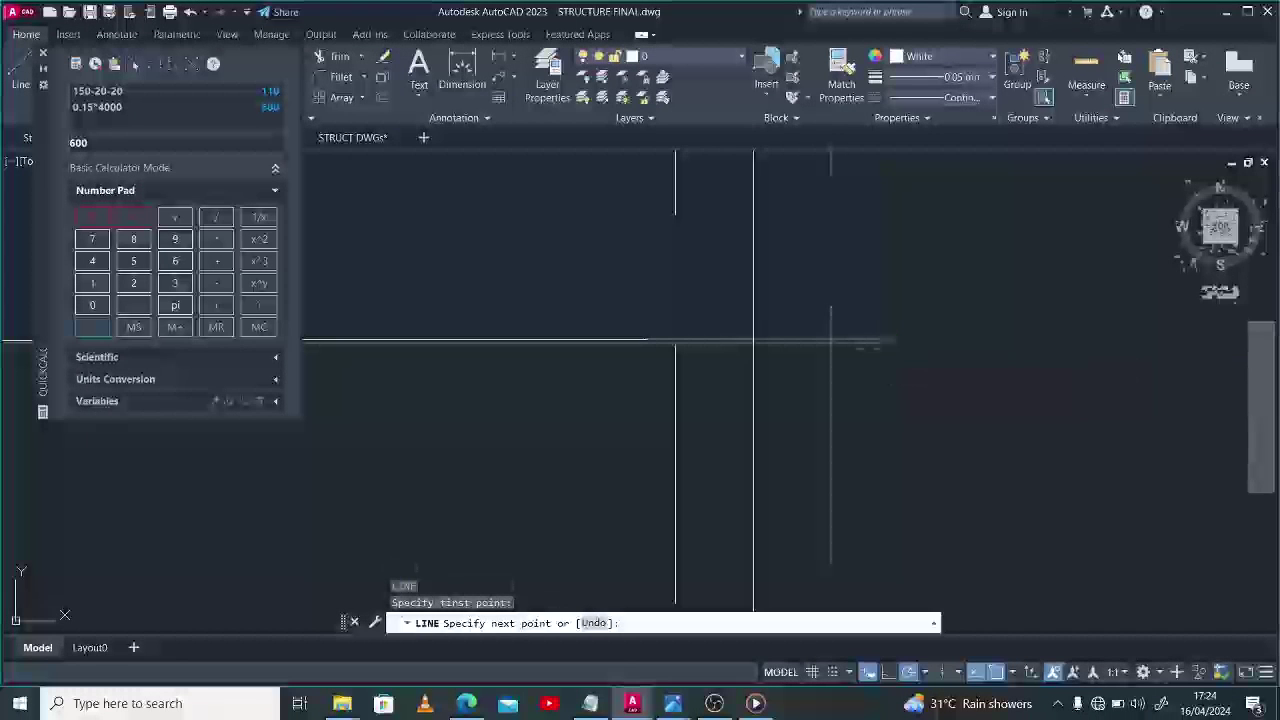
{"action": "left_click", "coordinate": [887, 343]}
{"action": "key", "text": "Escape"}
Cancel the line command and erase the extra horizontal line overlapping the bar end at the gridline B beam.
{"action": "left_click", "coordinate": [878, 340]}
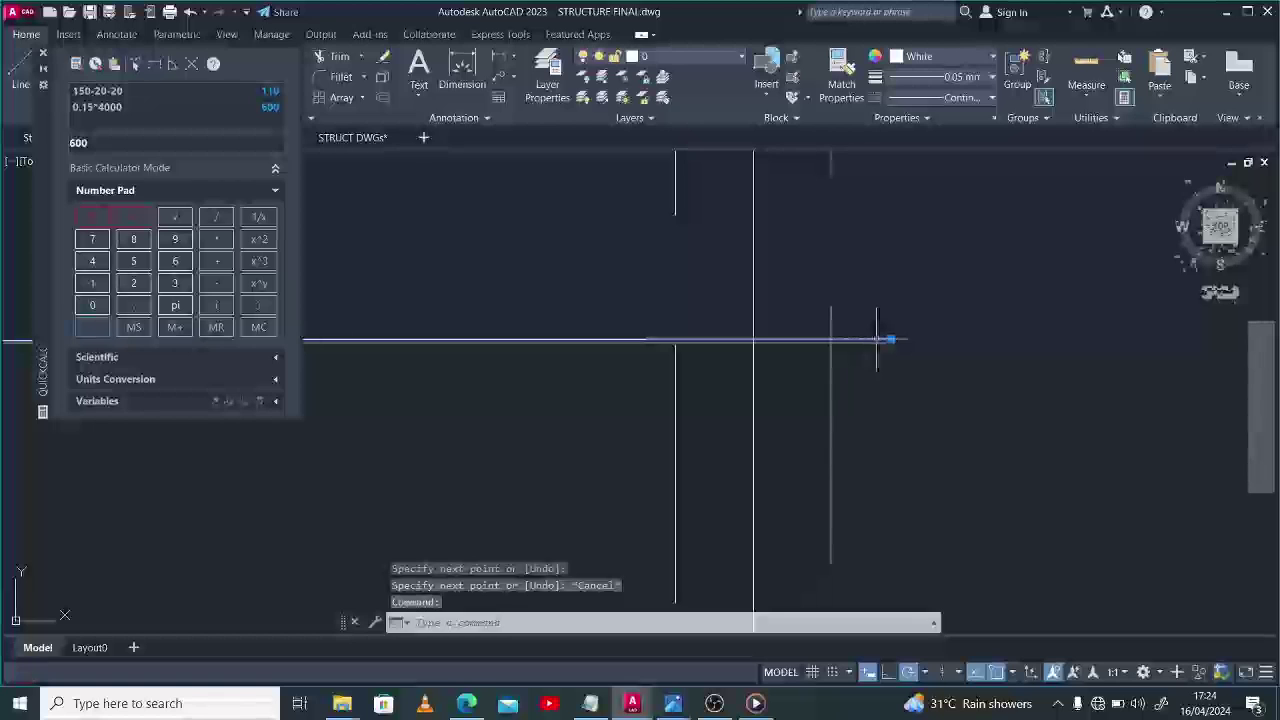
{"action": "key", "text": "Delete"}
{"action": "scroll", "coordinate": [752, 350], "scroll_direction": "down", "scroll_amount": 4}
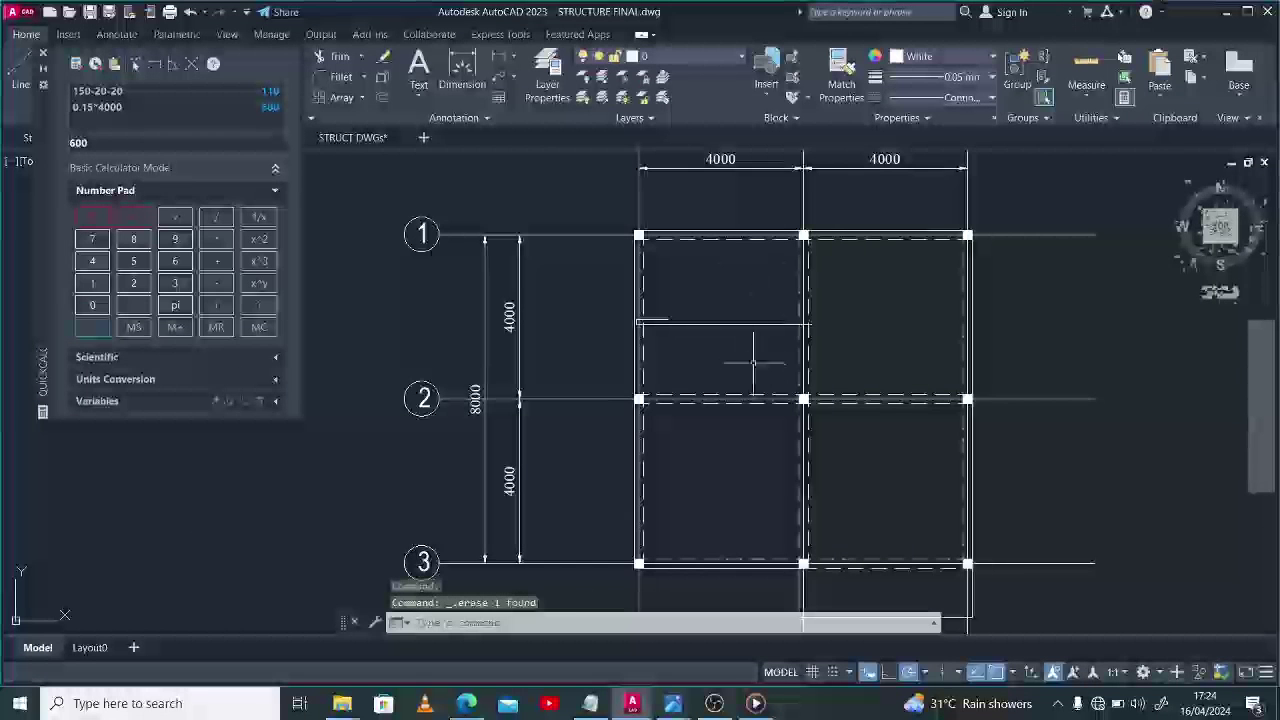
Draw a straight vertical line from the gridline 1 beam's outer edge to just past the gridline 2 beam, between gridlines A and B.
{"action": "type", "text": "l"}
{"action": "key", "text": "Return"}
{"action": "scroll", "coordinate": [744, 250], "scroll_direction": "up", "scroll_amount": 2}
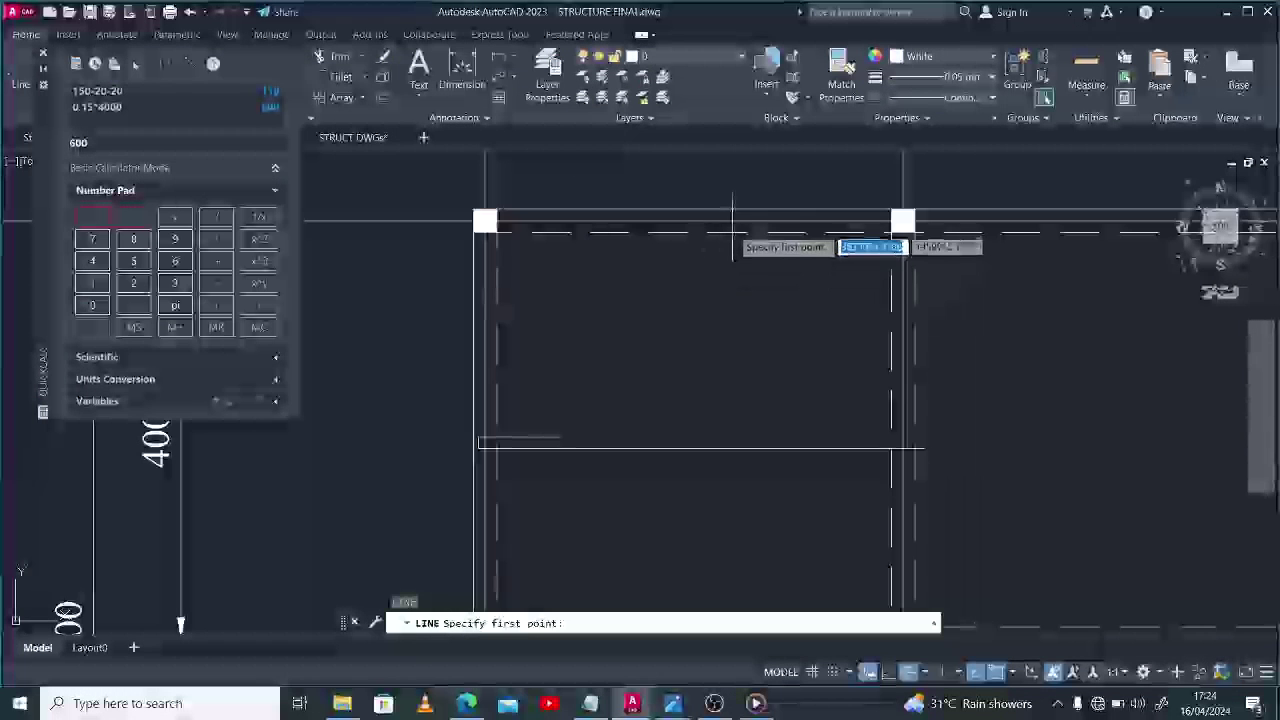
{"action": "scroll", "coordinate": [742, 240], "scroll_direction": "down", "scroll_amount": 2}
{"action": "left_click", "coordinate": [740, 224]}
{"action": "scroll", "coordinate": [732, 280], "scroll_direction": "down", "scroll_amount": 2}
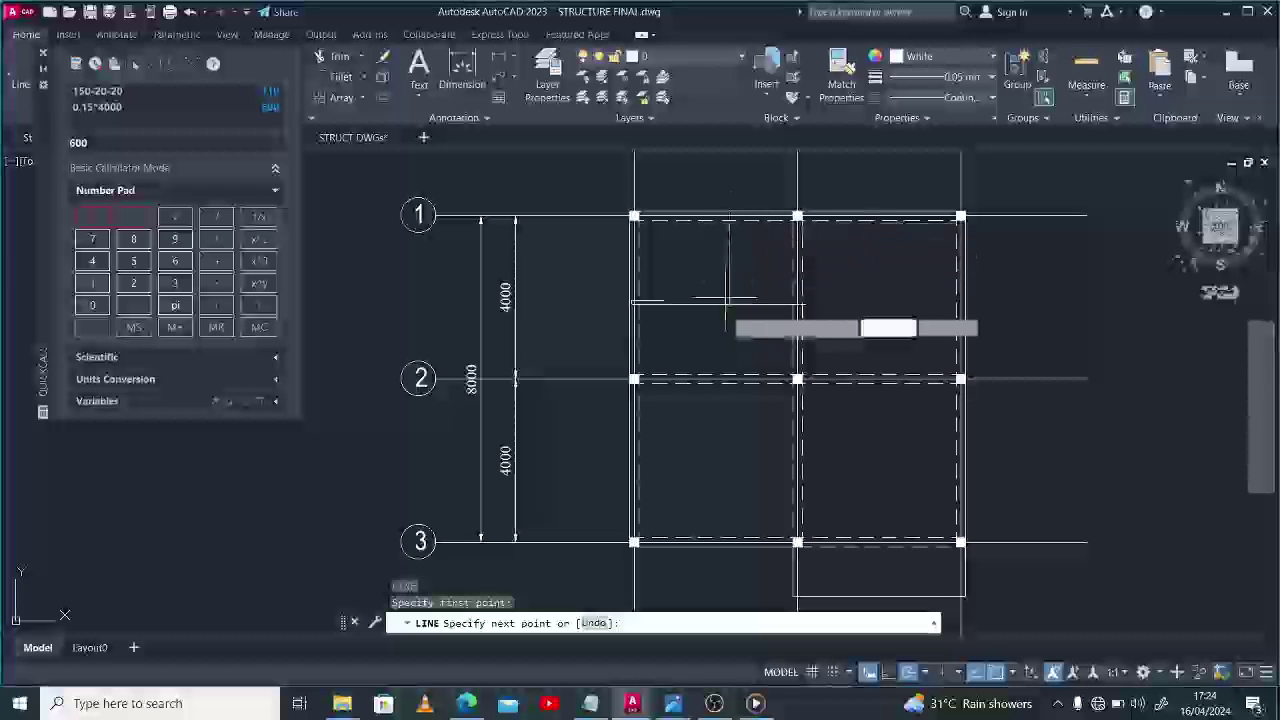
{"action": "scroll", "coordinate": [735, 388], "scroll_direction": "up", "scroll_amount": 4}
{"action": "scroll", "coordinate": [729, 380], "scroll_direction": "up", "scroll_amount": 2}
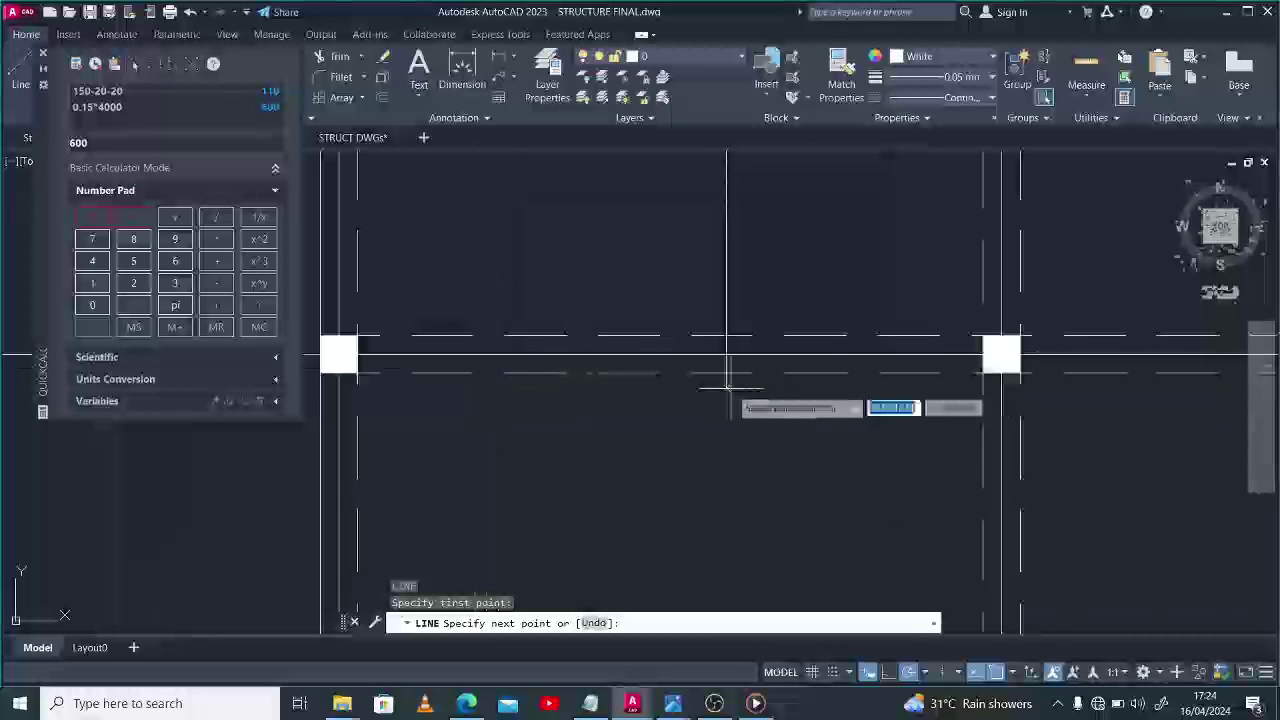
{"action": "key", "text": "Escape"}
Stretch the vertical bar's upper end 20 mm inward from the outer edge of the gridline 1 beam.
{"action": "scroll", "coordinate": [729, 380], "scroll_direction": "down", "scroll_amount": 5}
{"action": "scroll", "coordinate": [700, 385], "scroll_direction": "up", "scroll_amount": 3}
{"action": "scroll", "coordinate": [677, 387], "scroll_direction": "up", "scroll_amount": 2}
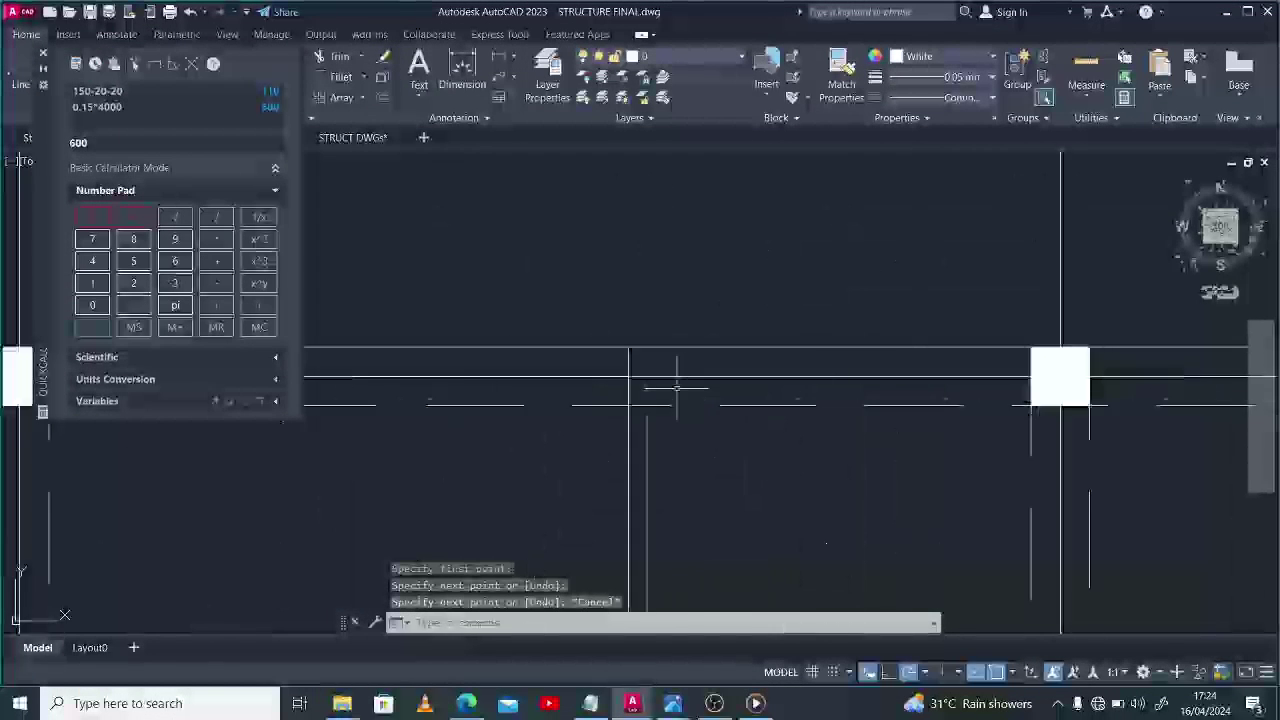
{"action": "left_click", "coordinate": [632, 354]}
{"action": "left_click", "coordinate": [624, 344]}
{"action": "left_click", "coordinate": [628, 348]}
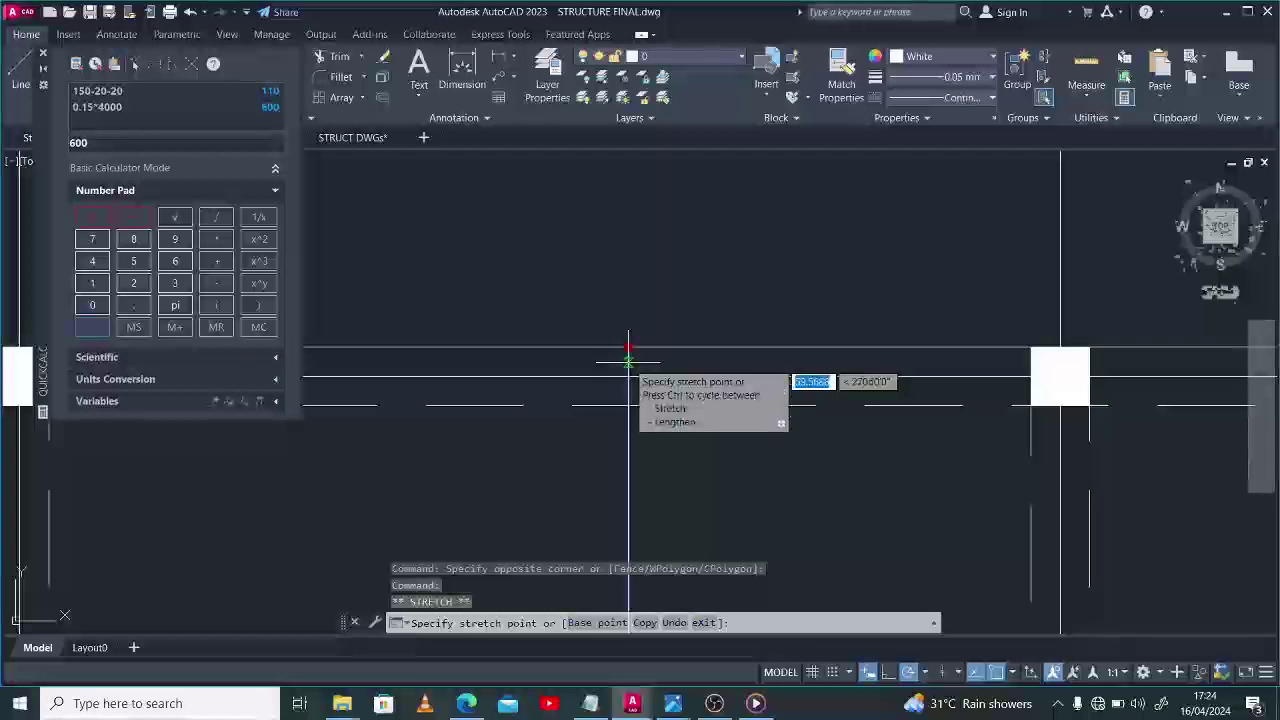
{"action": "type", "text": "20"}
{"action": "key", "text": "Return"}
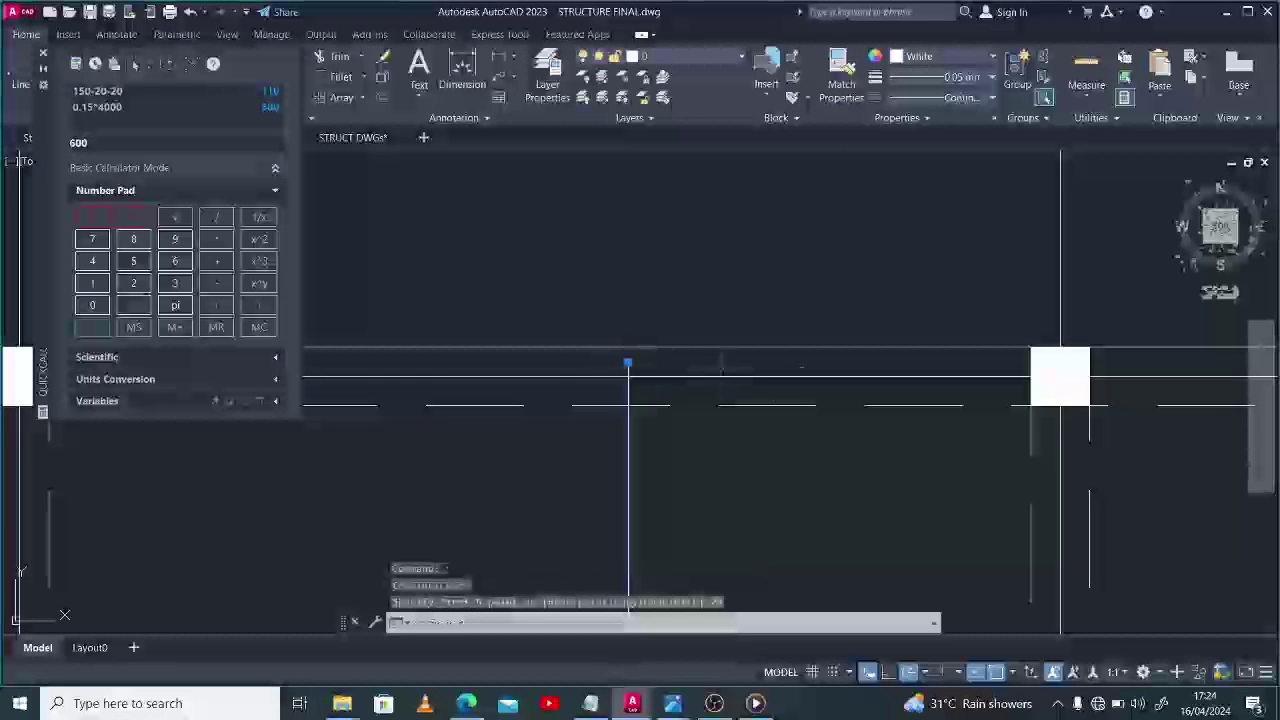
Draw the bar's bend from its upper end: 110 mm toward gridline A, then down to the gridline 1 beam's inner edge.
{"action": "scroll", "coordinate": [786, 366], "scroll_direction": "up", "scroll_amount": 5}
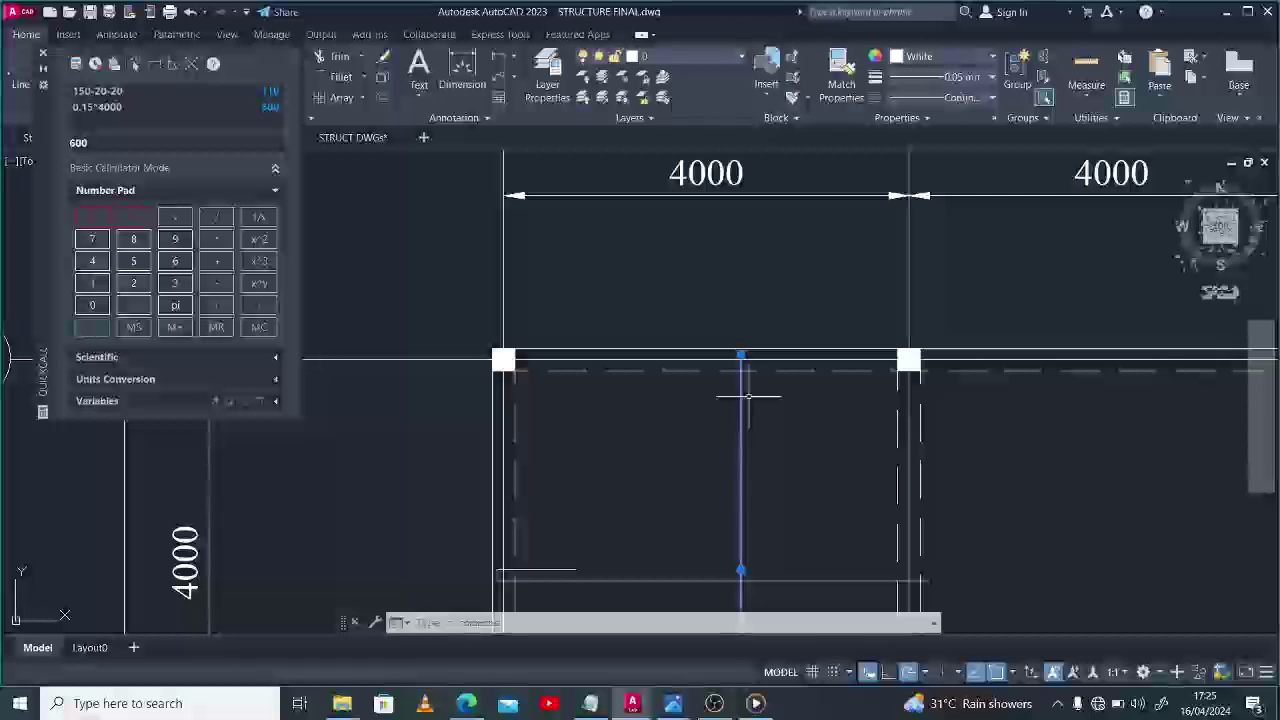
{"action": "scroll", "coordinate": [736, 397], "scroll_direction": "up", "scroll_amount": 4}
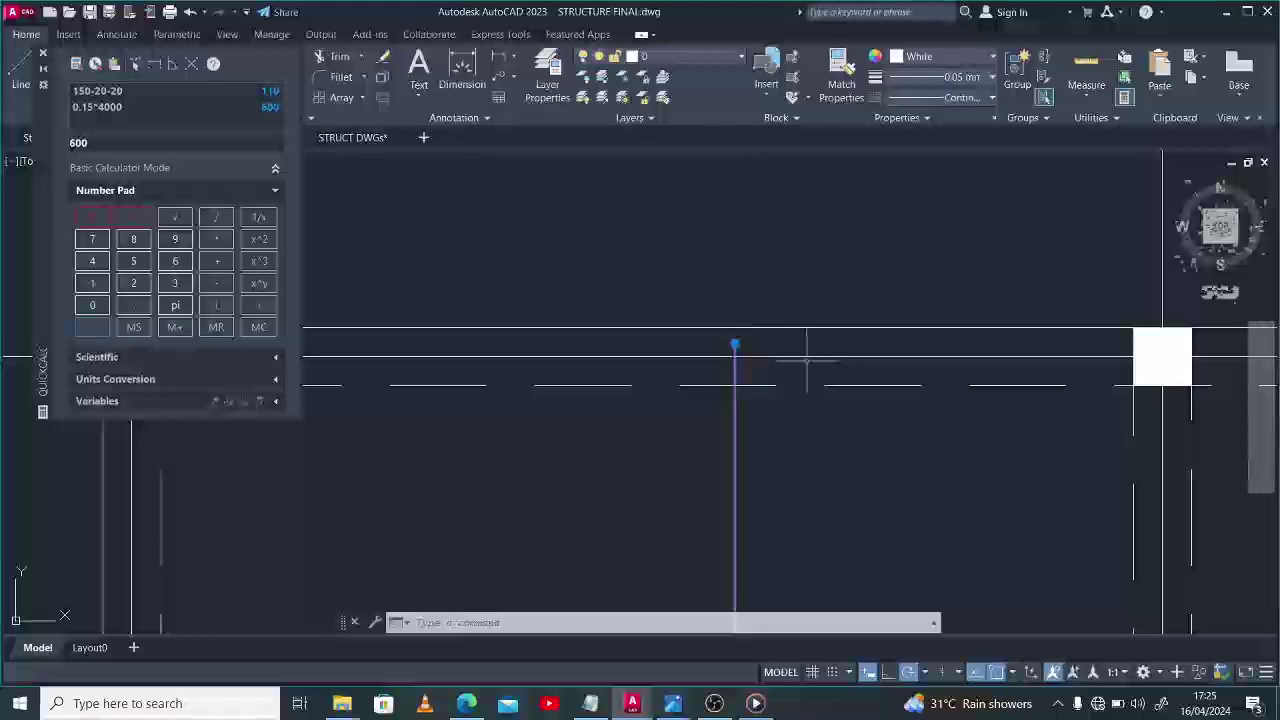
{"action": "key", "text": "l"}
{"action": "key", "text": "space"}
{"action": "left_click", "coordinate": [737, 343]}
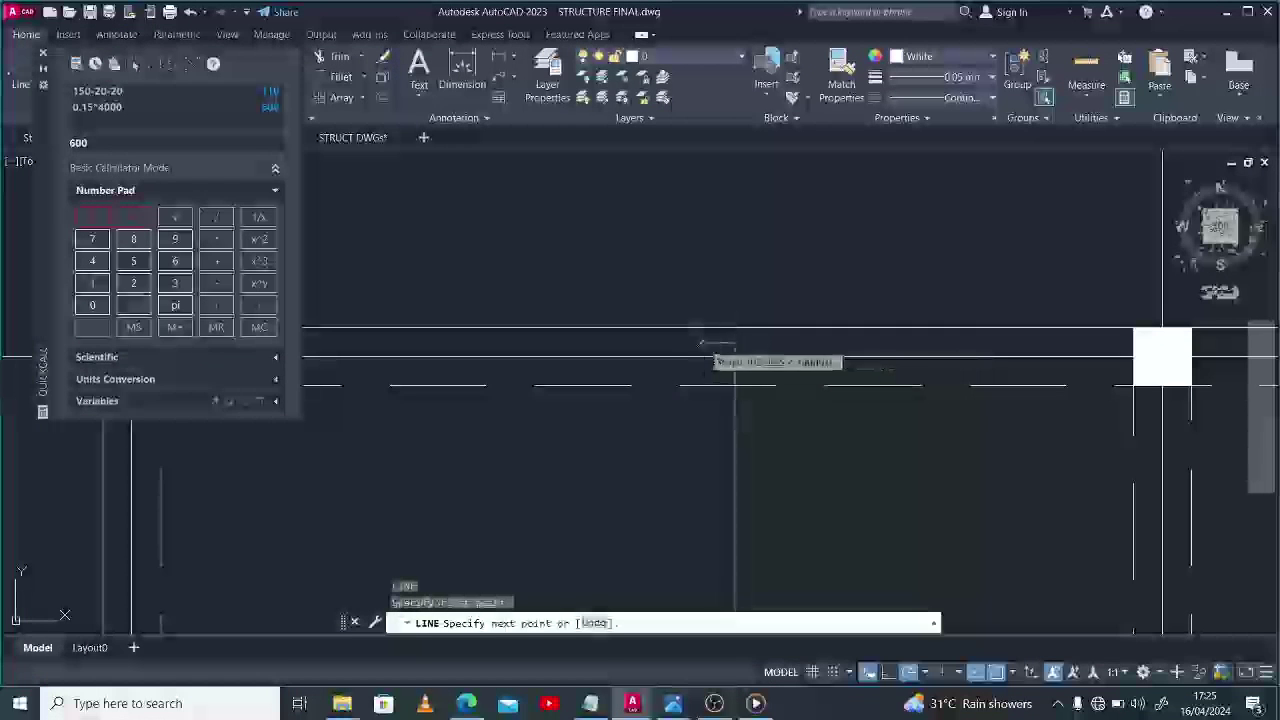
{"action": "scroll", "coordinate": [683, 343], "scroll_direction": "up", "scroll_amount": 2}
{"action": "type", "text": "11"}
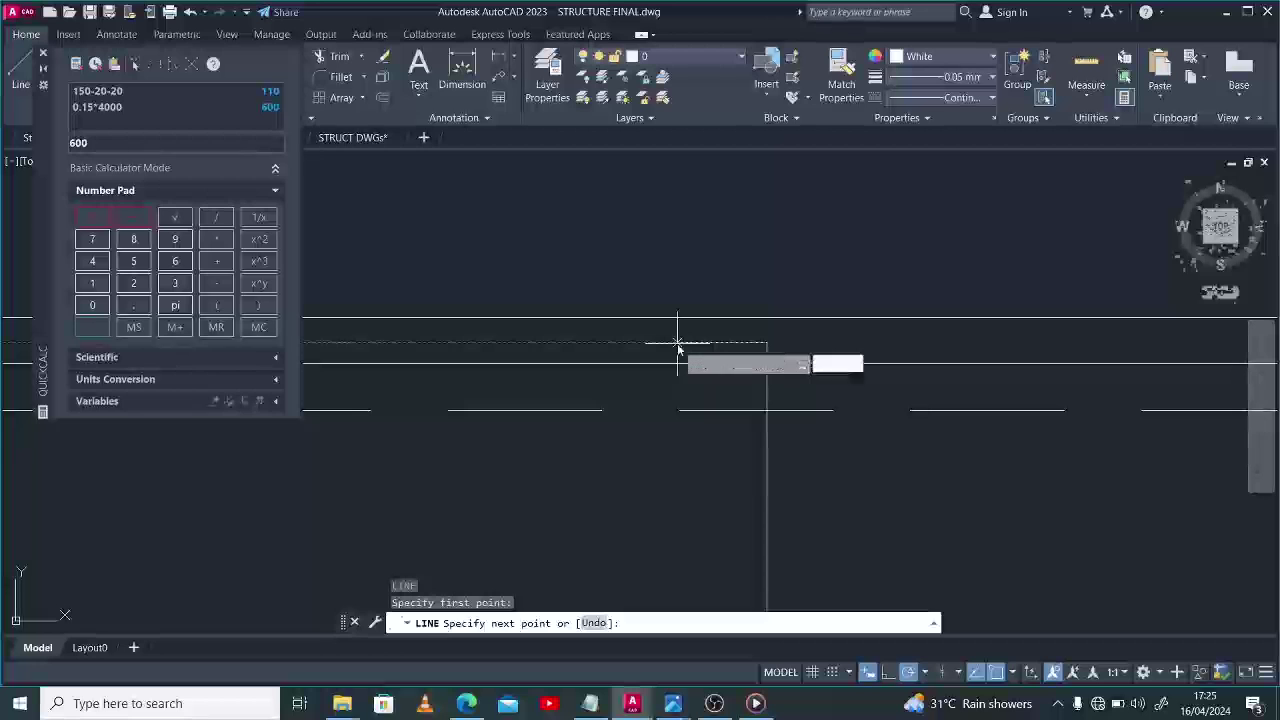
{"action": "type", "text": "0"}
{"action": "key", "text": "Return"}
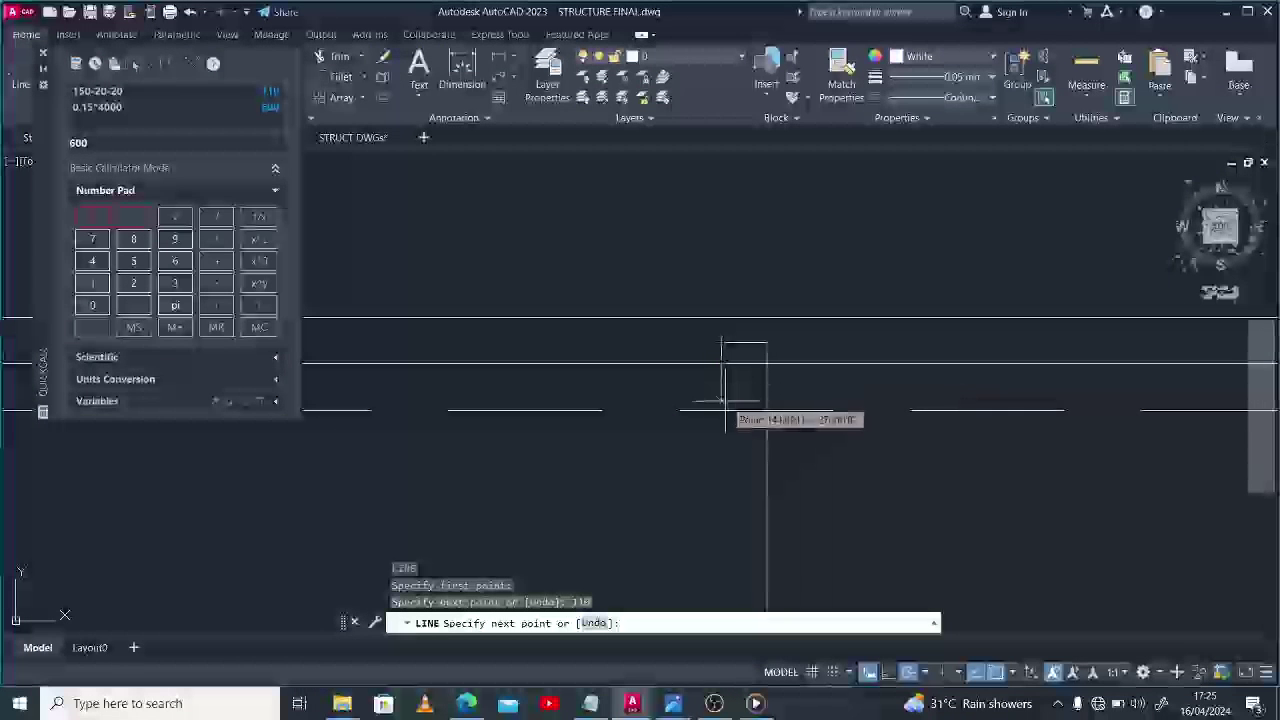
{"action": "left_click", "coordinate": [767, 412]}
{"action": "key", "text": "Escape"}
{"action": "scroll", "coordinate": [765, 270], "scroll_direction": "down", "scroll_amount": 5}
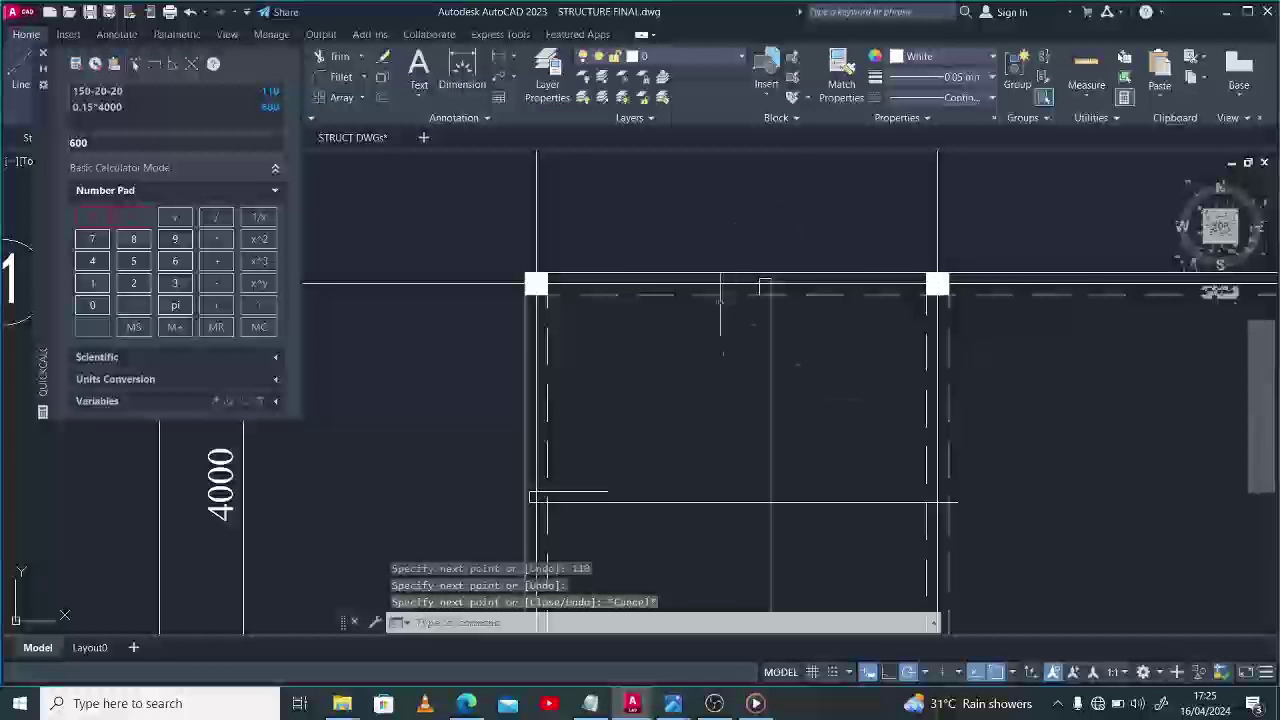
Stretch the short vertical leg's end from the gridline 1 beam's inner edge 600 mm into the slab.
{"action": "scroll", "coordinate": [762, 287], "scroll_direction": "up", "scroll_amount": 2}
{"action": "left_click", "coordinate": [757, 290]}
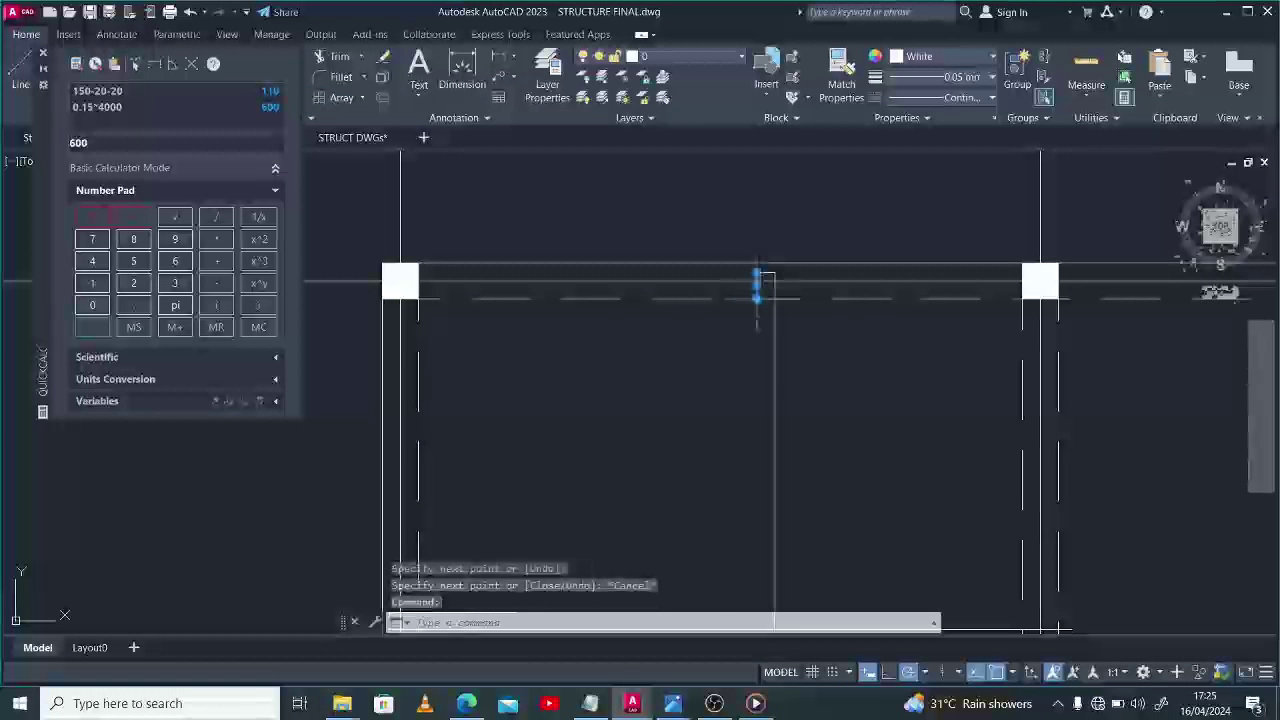
{"action": "left_click", "coordinate": [757, 296]}
{"action": "type", "text": "600"}
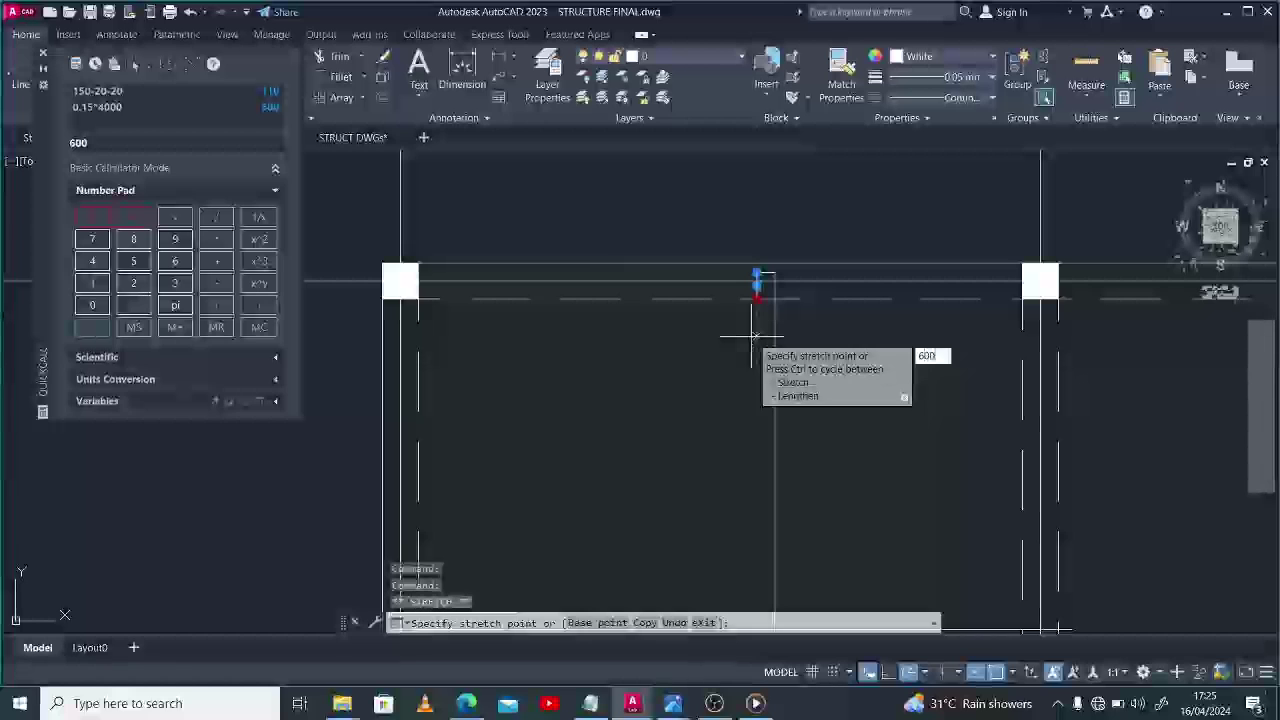
{"action": "key", "text": "Return"}
{"action": "scroll", "coordinate": [690, 340], "scroll_direction": "down", "scroll_amount": 5}
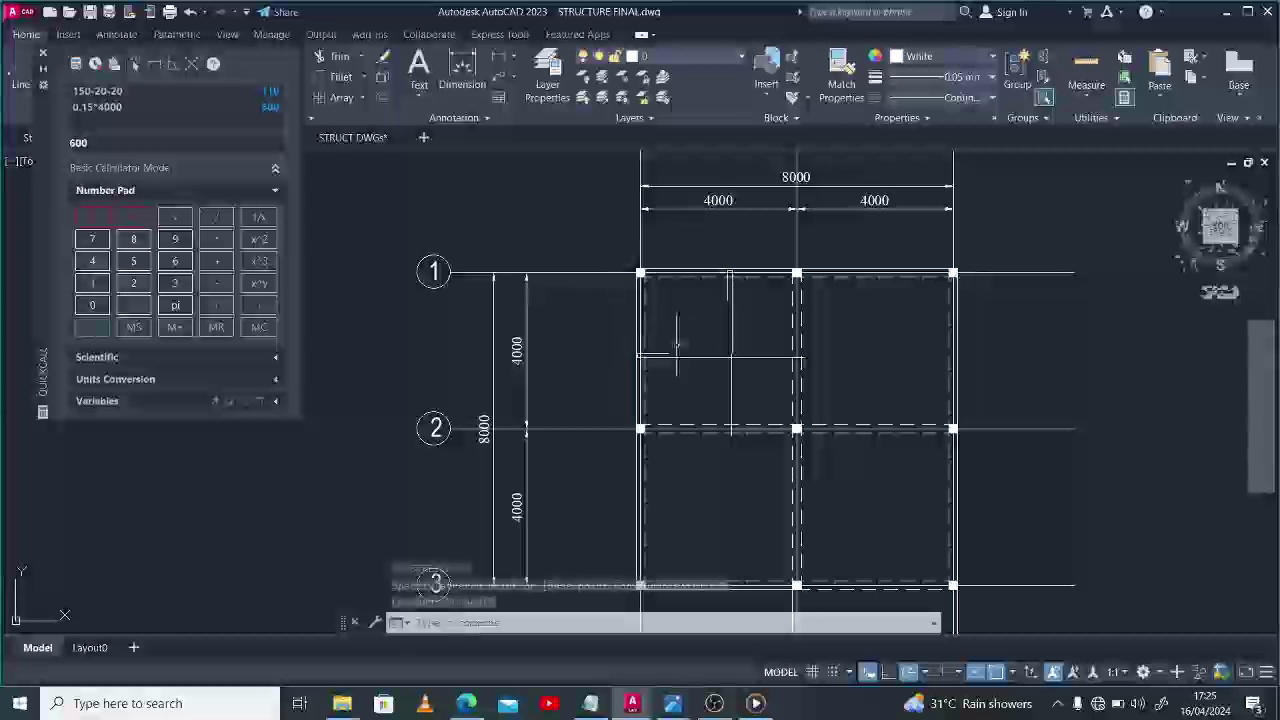
Examine the detailed first floor slab drawing for reference against the new bars on the framing plan.
{"action": "scroll", "coordinate": [717, 342], "scroll_direction": "up", "scroll_amount": 2}
{"action": "scroll", "coordinate": [762, 340], "scroll_direction": "down", "scroll_amount": 2}
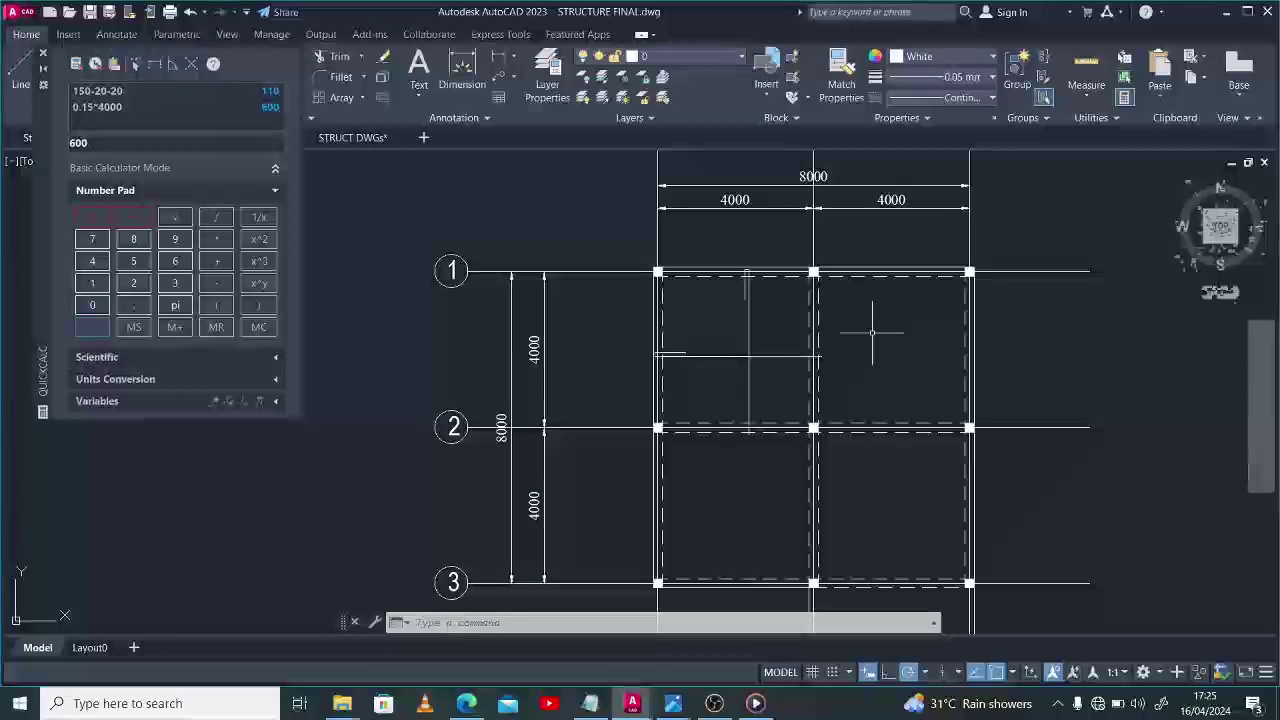
{"action": "scroll", "coordinate": [624, 356], "scroll_direction": "down", "scroll_amount": 8}
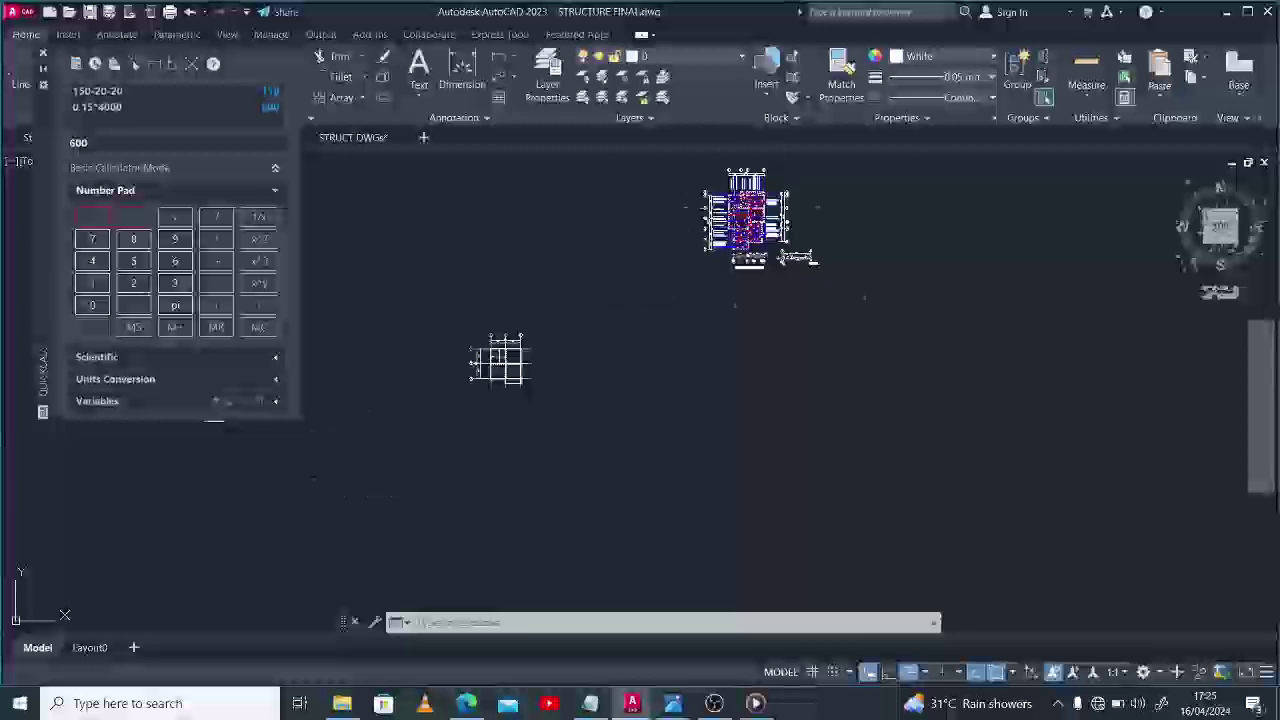
{"action": "scroll", "coordinate": [742, 215], "scroll_direction": "up", "scroll_amount": 9}
{"action": "middle_click_drag", "start_coordinate": [748, 347], "coordinate": [737, 388]}
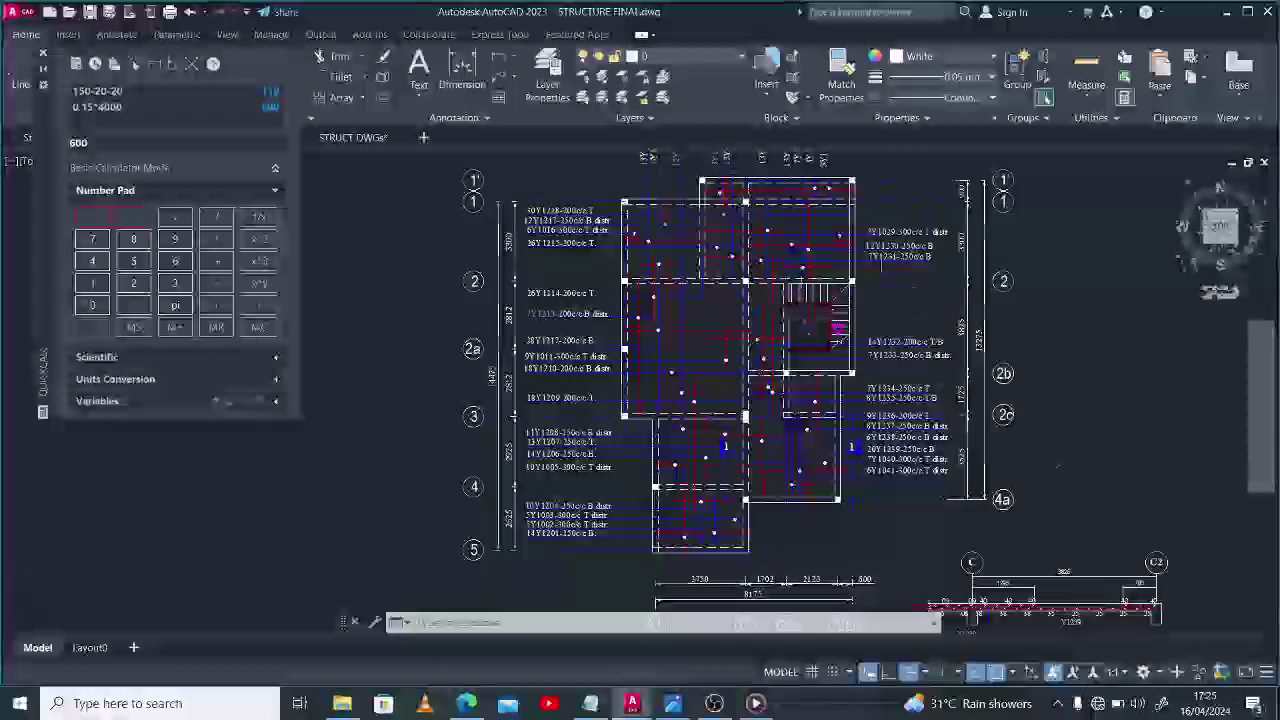
{"action": "scroll", "coordinate": [871, 295], "scroll_direction": "down", "scroll_amount": 8}
{"action": "scroll", "coordinate": [615, 456], "scroll_direction": "up", "scroll_amount": 7}
{"action": "scroll", "coordinate": [614, 458], "scroll_direction": "up", "scroll_amount": 4}
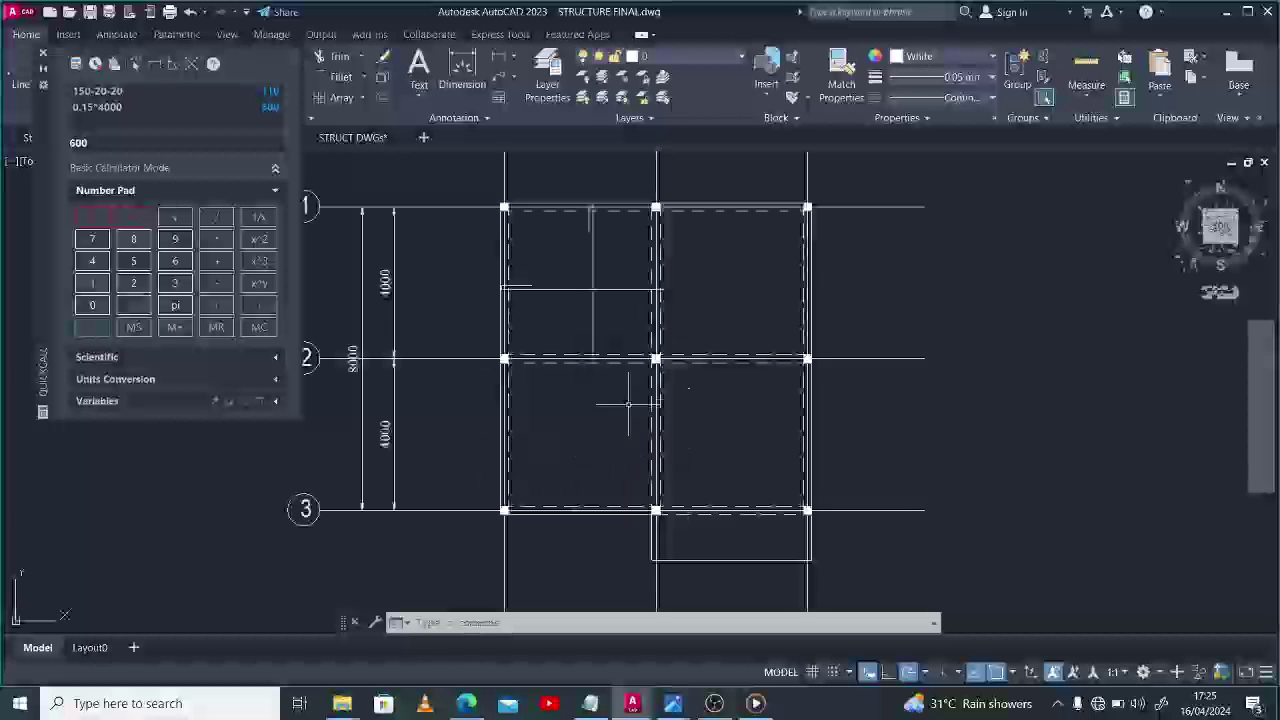
{"action": "scroll", "coordinate": [766, 400], "scroll_direction": "down", "scroll_amount": 3}
{"action": "scroll", "coordinate": [687, 314], "scroll_direction": "up", "scroll_amount": 3}
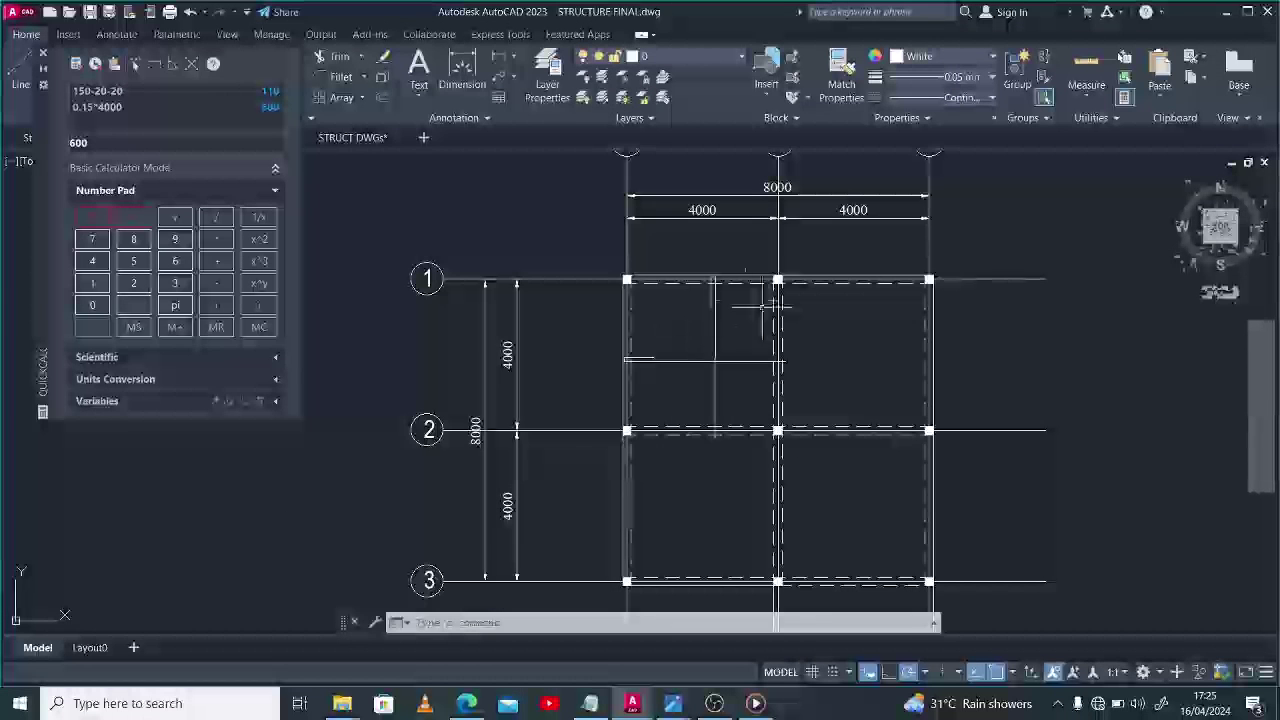
{"action": "scroll", "coordinate": [720, 327], "scroll_direction": "up", "scroll_amount": 2}
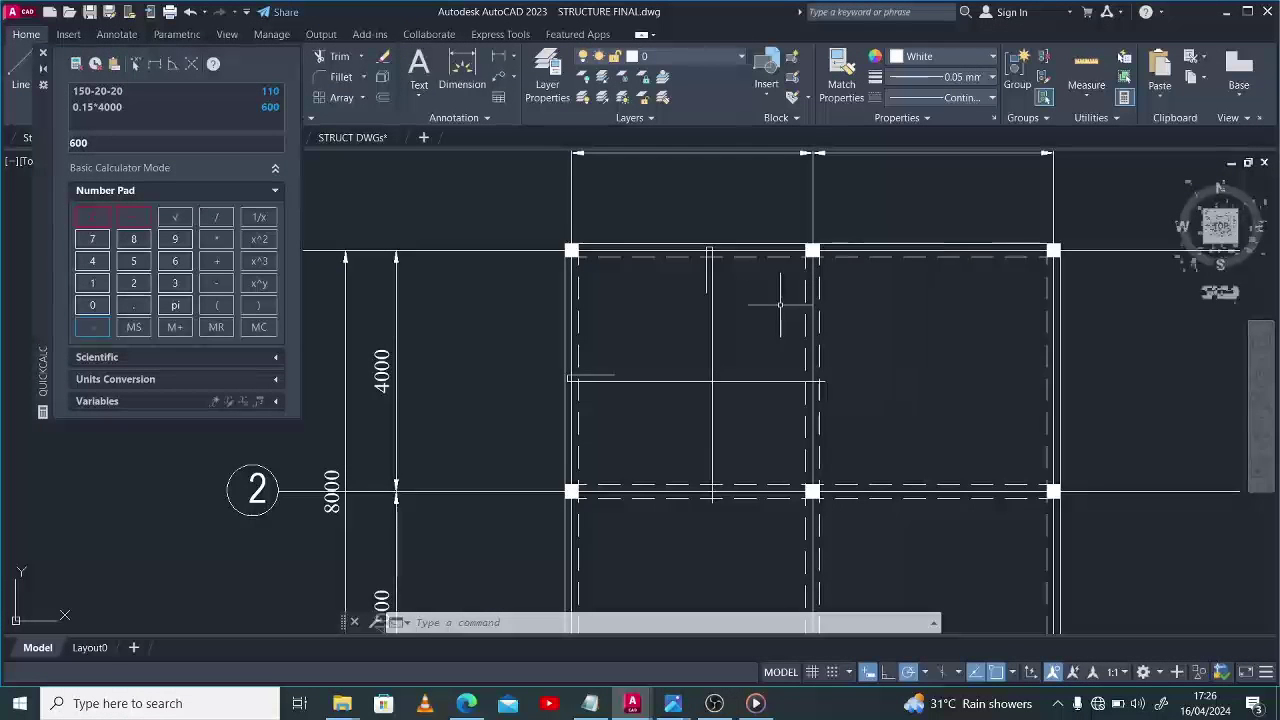
{"action": "scroll", "coordinate": [888, 322], "scroll_direction": "down", "scroll_amount": 2}
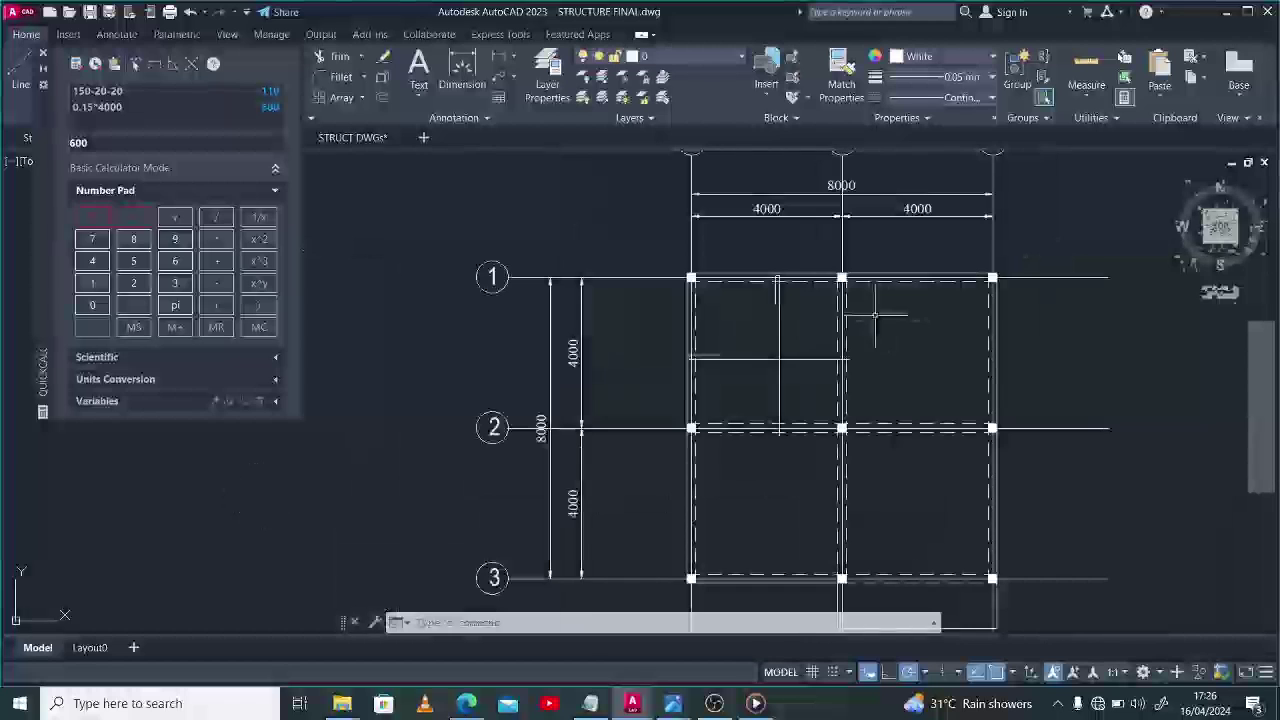
Move the vertical 4000 and 8000 dimensions slightly closer to the gridline 1, 2 and 3 bubbles.
{"action": "left_click", "coordinate": [523, 237]}
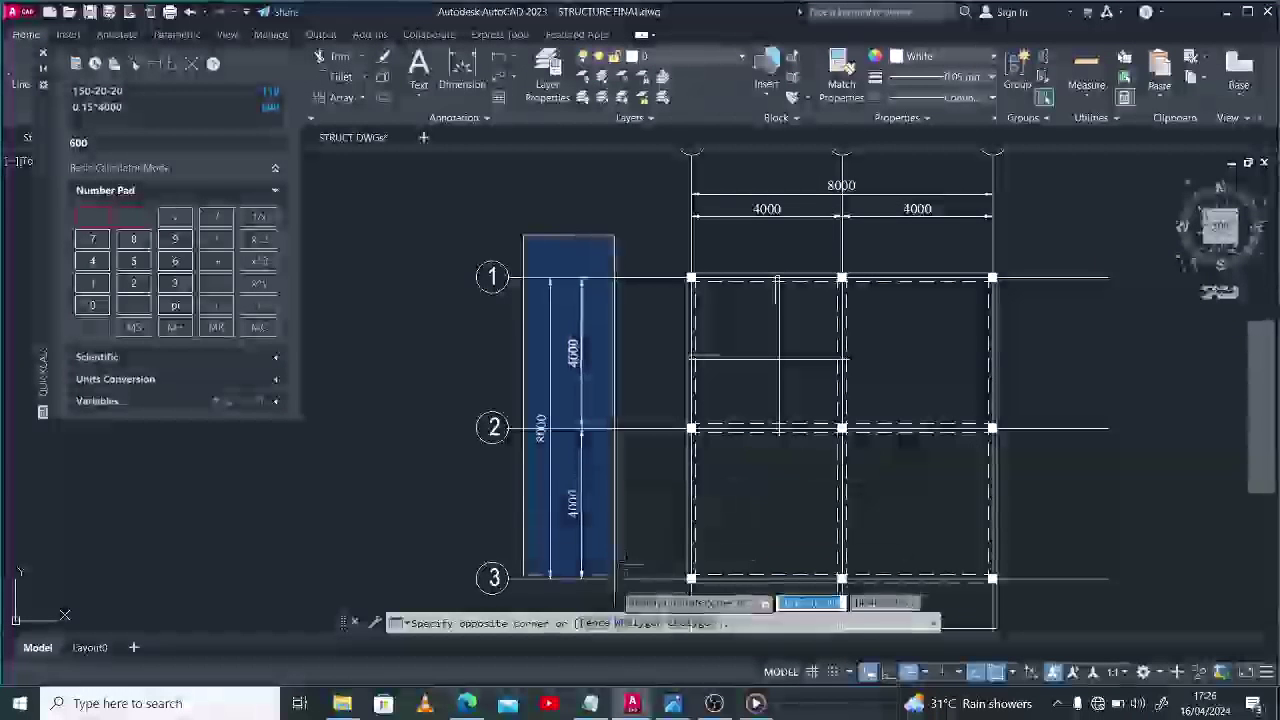
{"action": "left_click", "coordinate": [616, 590]}
{"action": "type", "text": "m"}
{"action": "key", "text": "Return"}
{"action": "left_click", "coordinate": [617, 240]}
{"action": "left_click", "coordinate": [600, 241]}
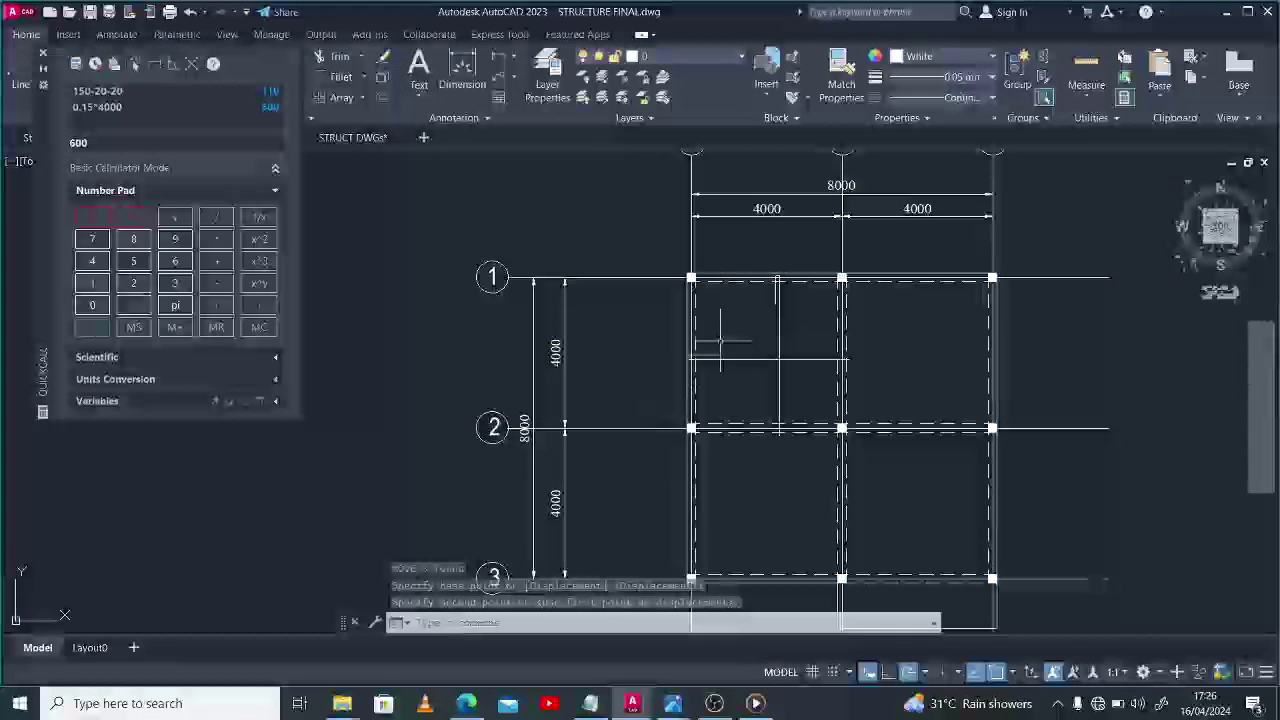
Copy the 26Y1214-200c/c T. callout with its line, arrowheads and dot from the first floor slab details into panel A-B/1-2.
{"action": "scroll", "coordinate": [735, 343], "scroll_direction": "down", "scroll_amount": 4}
{"action": "scroll", "coordinate": [660, 455], "scroll_direction": "down", "scroll_amount": 3}
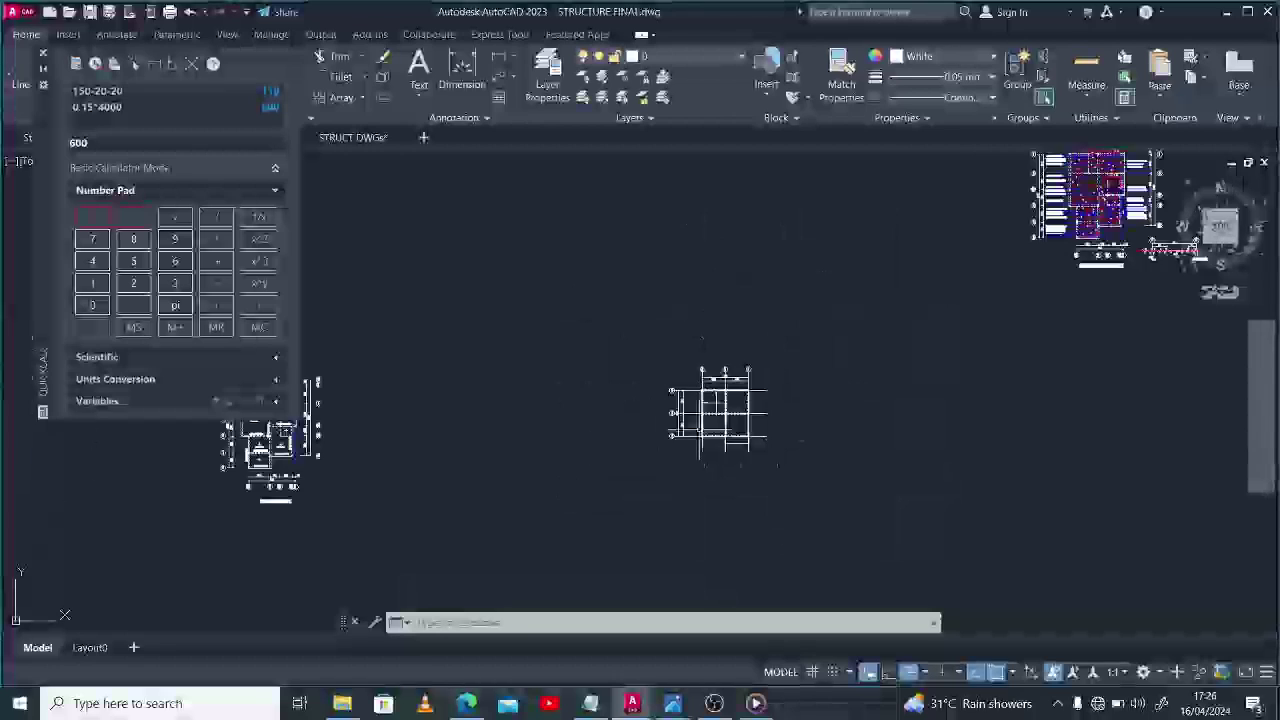
{"action": "scroll", "coordinate": [1000, 271], "scroll_direction": "up", "scroll_amount": 5}
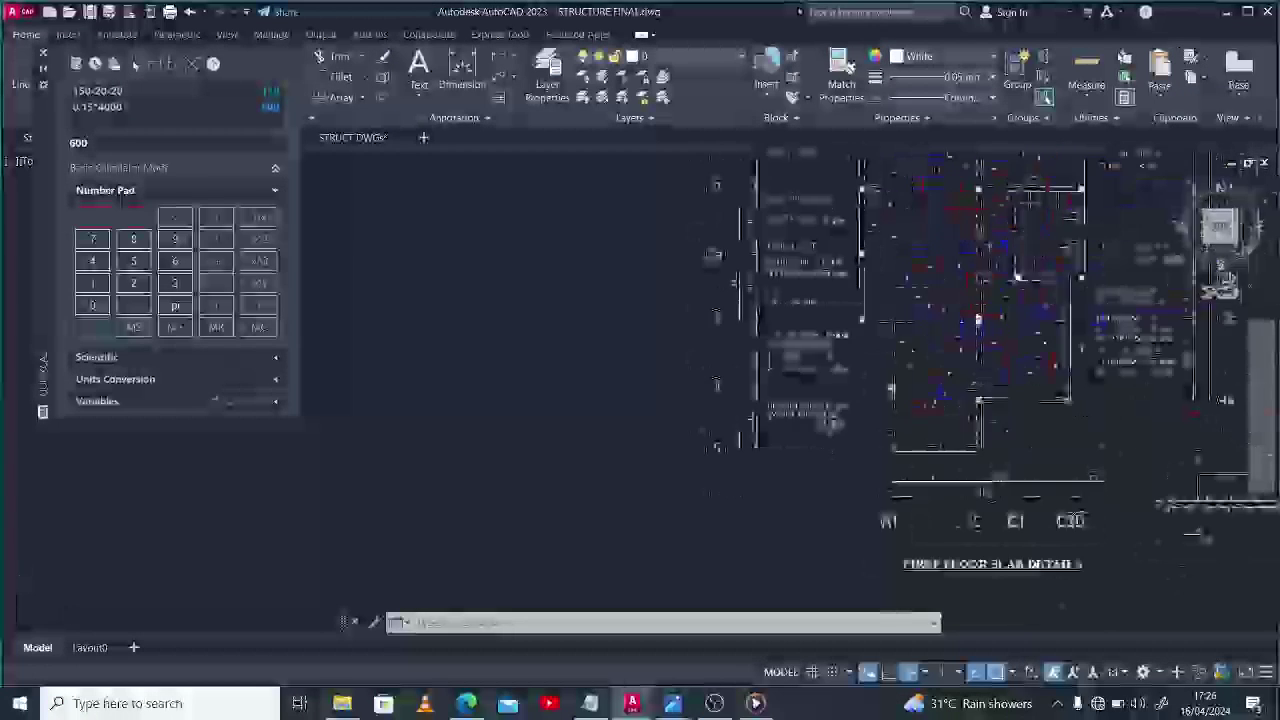
{"action": "middle_click_drag", "start_coordinate": [1000, 271], "coordinate": [902, 322]}
{"action": "scroll", "coordinate": [1070, 200], "scroll_direction": "up", "scroll_amount": 3}
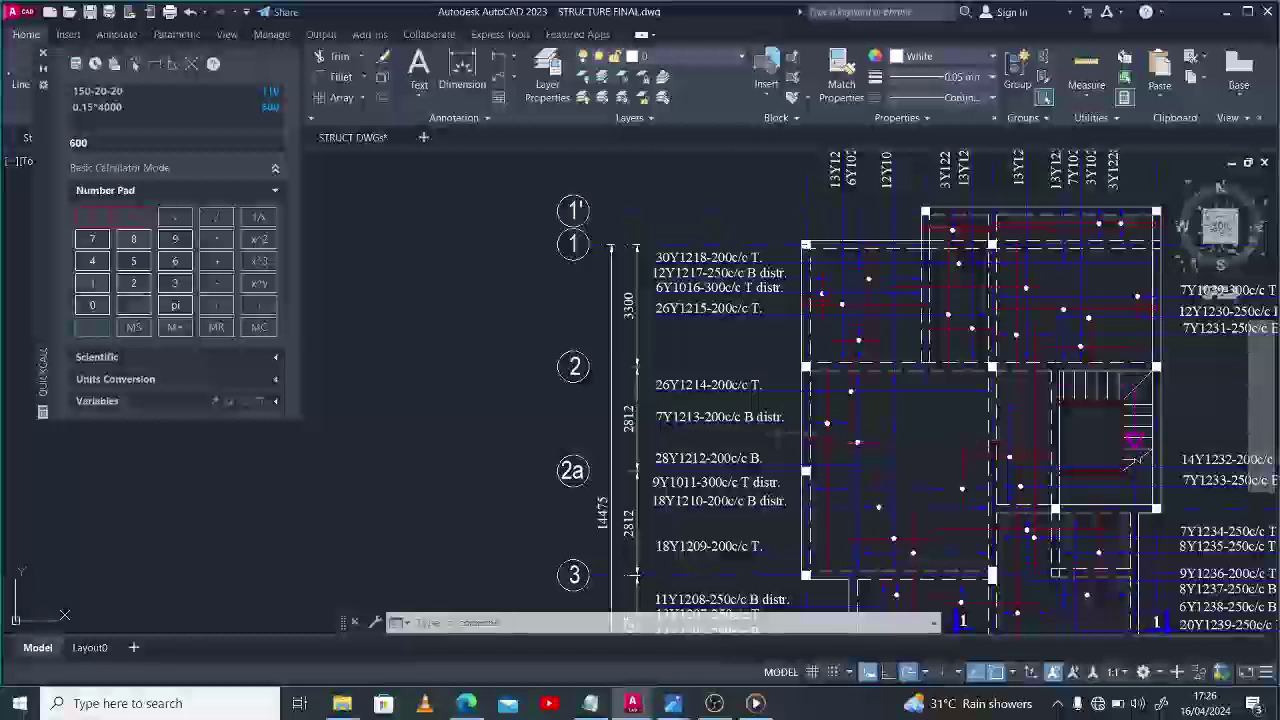
{"action": "scroll", "coordinate": [782, 432], "scroll_direction": "up", "scroll_amount": 2}
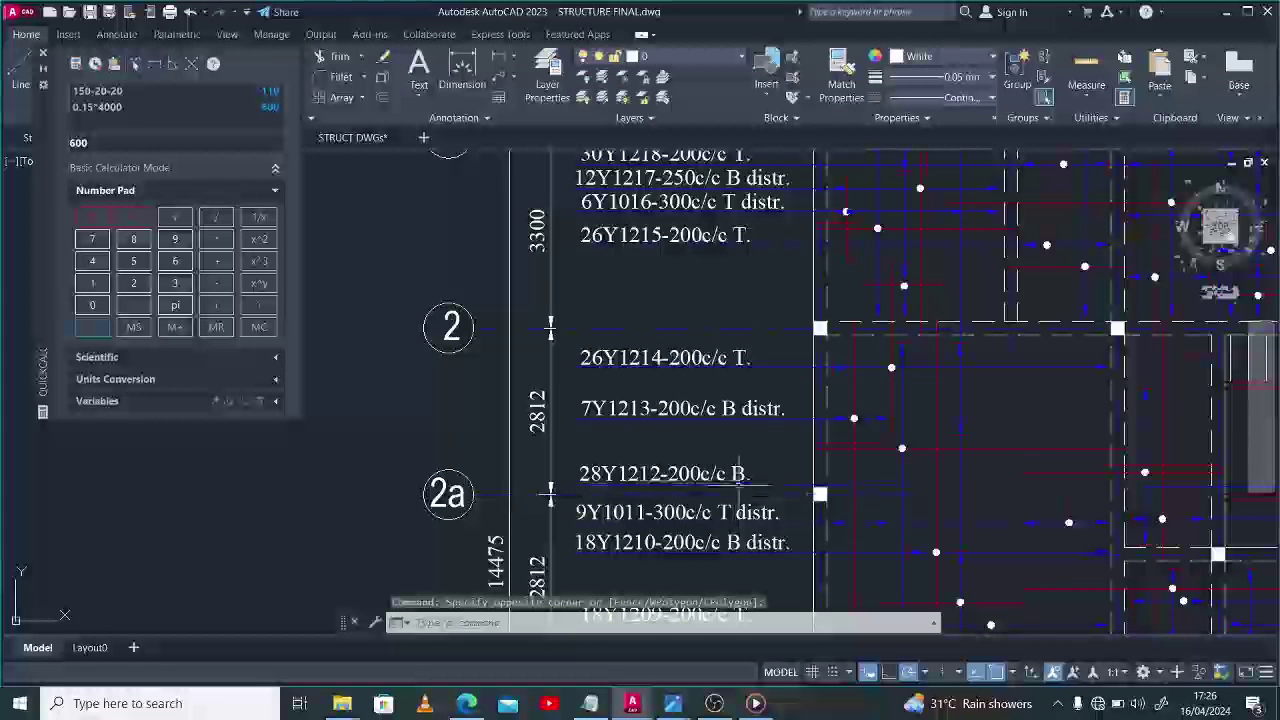
{"action": "left_click", "coordinate": [716, 348]}
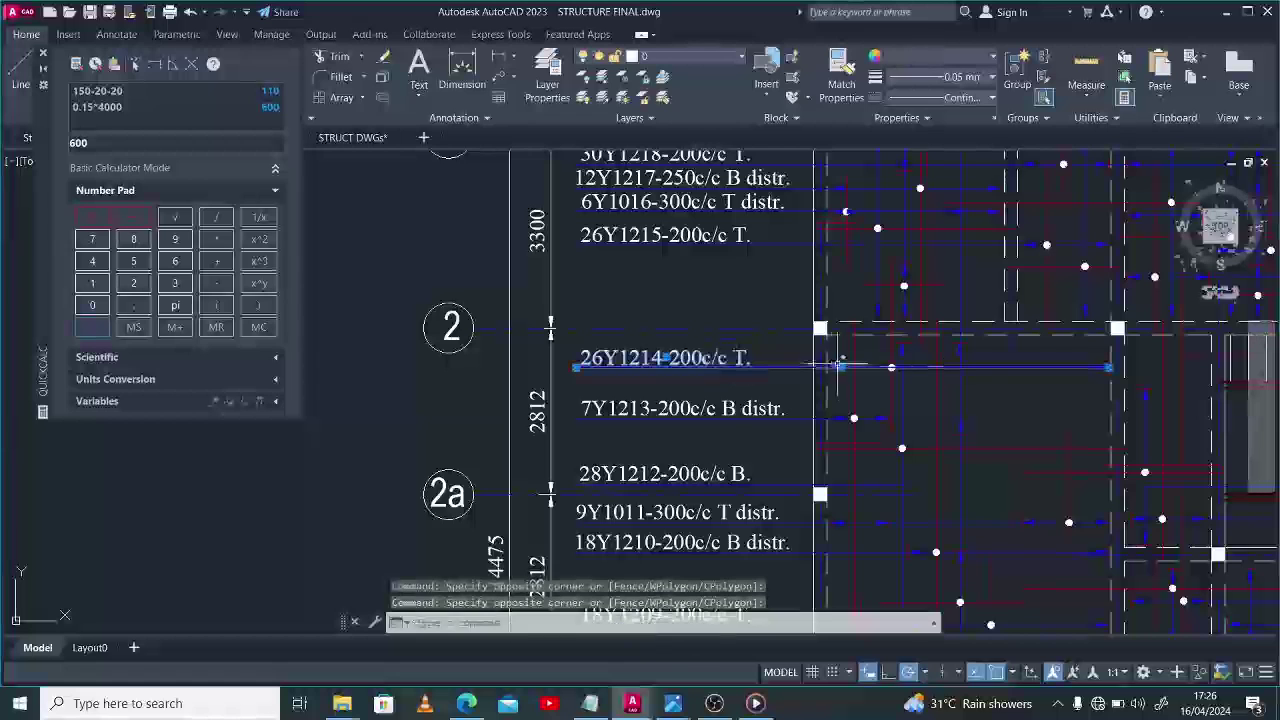
{"action": "left_click", "coordinate": [1100, 368]}
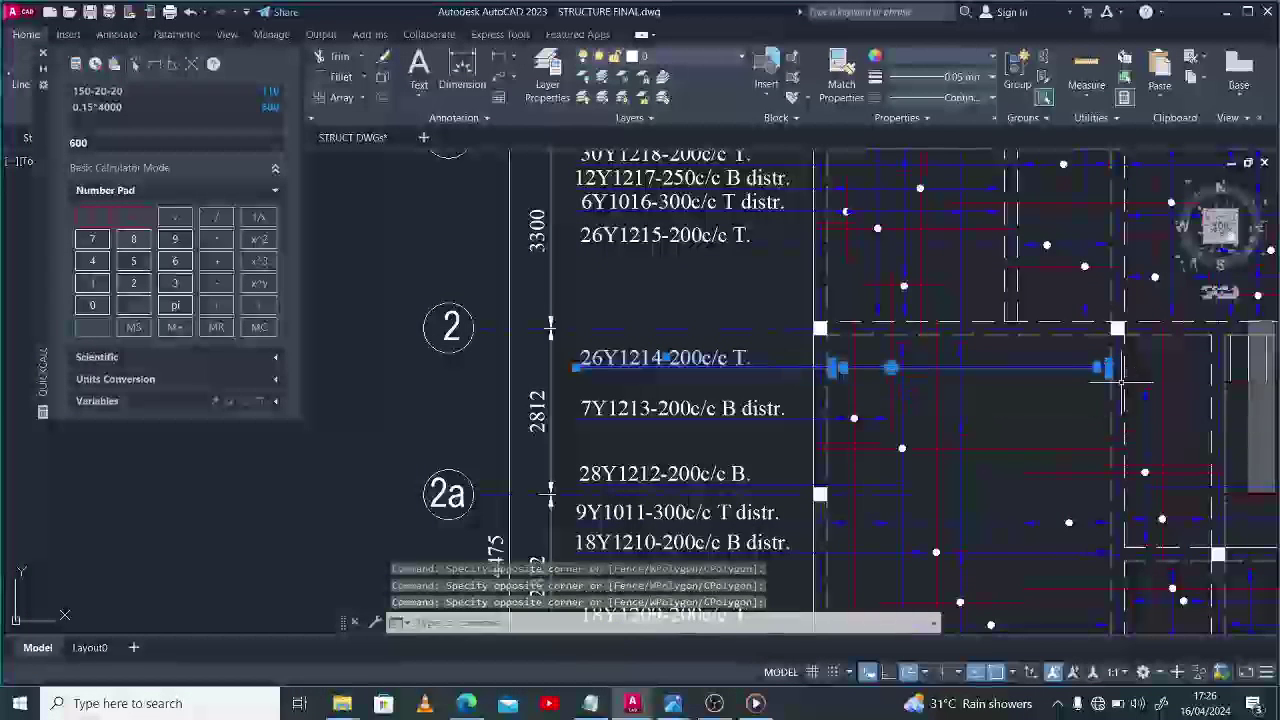
{"action": "type", "text": "co"}
{"action": "key", "text": "Return"}
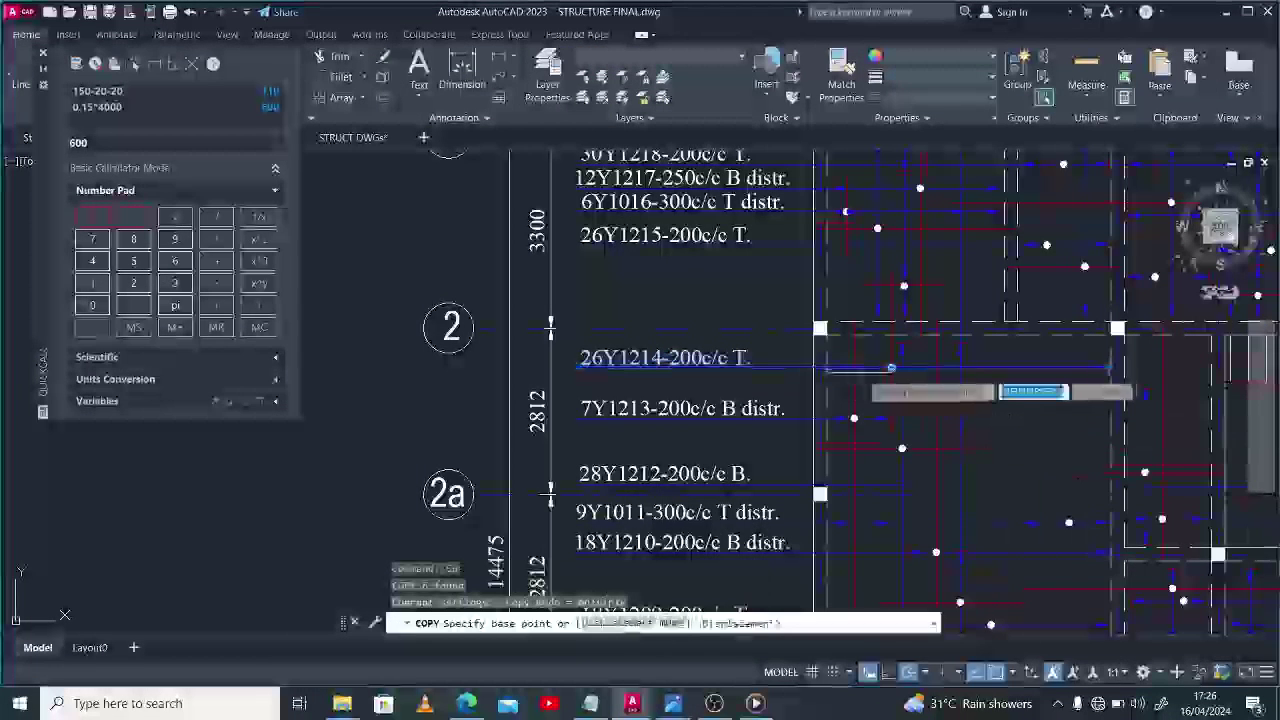
{"action": "scroll", "coordinate": [839, 347], "scroll_direction": "up", "scroll_amount": 2}
{"action": "left_click", "coordinate": [815, 318]}
{"action": "scroll", "coordinate": [998, 313], "scroll_direction": "down", "scroll_amount": 2}
{"action": "scroll", "coordinate": [1180, 322], "scroll_direction": "down", "scroll_amount": 5}
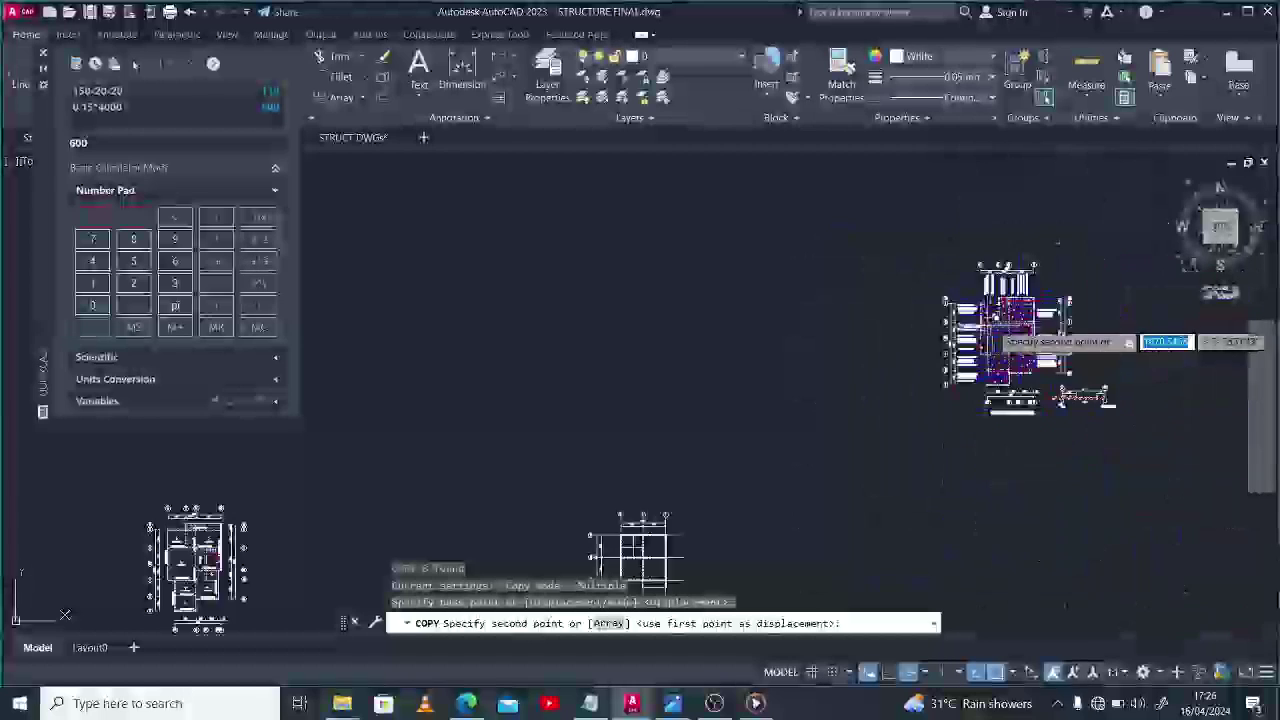
{"action": "scroll", "coordinate": [925, 468], "scroll_direction": "up", "scroll_amount": 5}
{"action": "scroll", "coordinate": [761, 460], "scroll_direction": "up", "scroll_amount": 6}
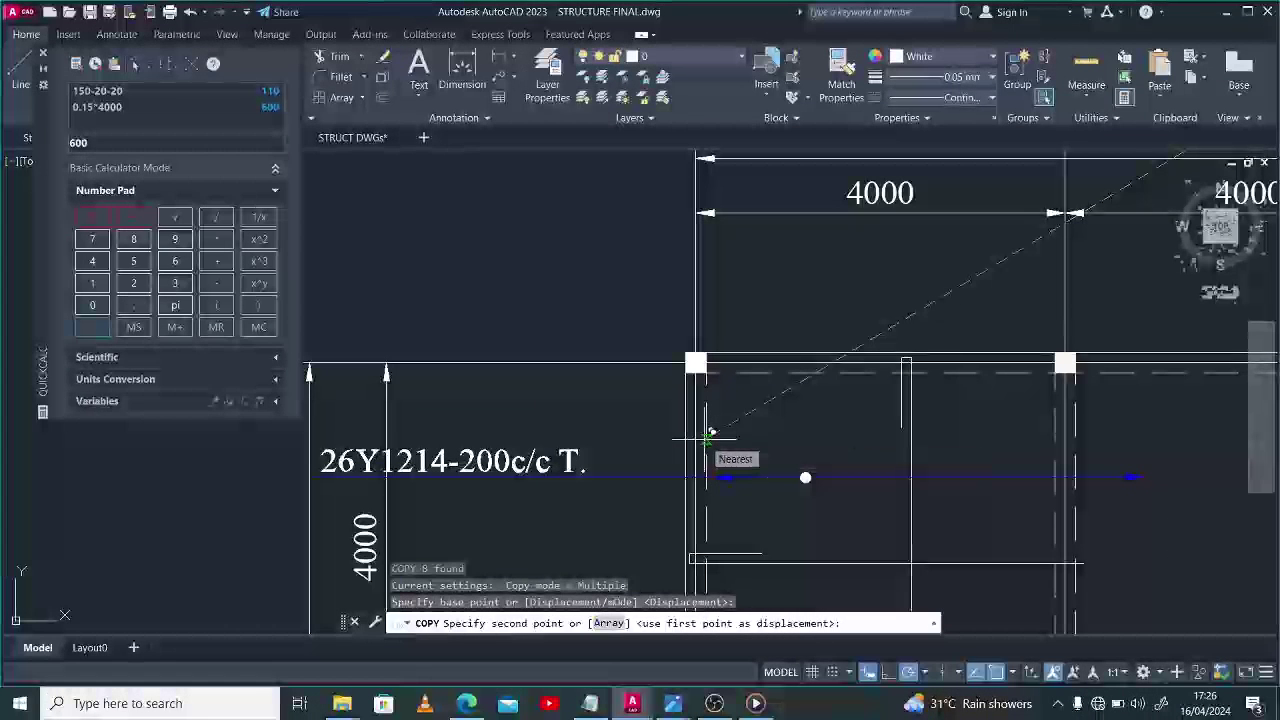
{"action": "left_click", "coordinate": [766, 430]}
{"action": "scroll", "coordinate": [808, 449], "scroll_direction": "down", "scroll_amount": 5}
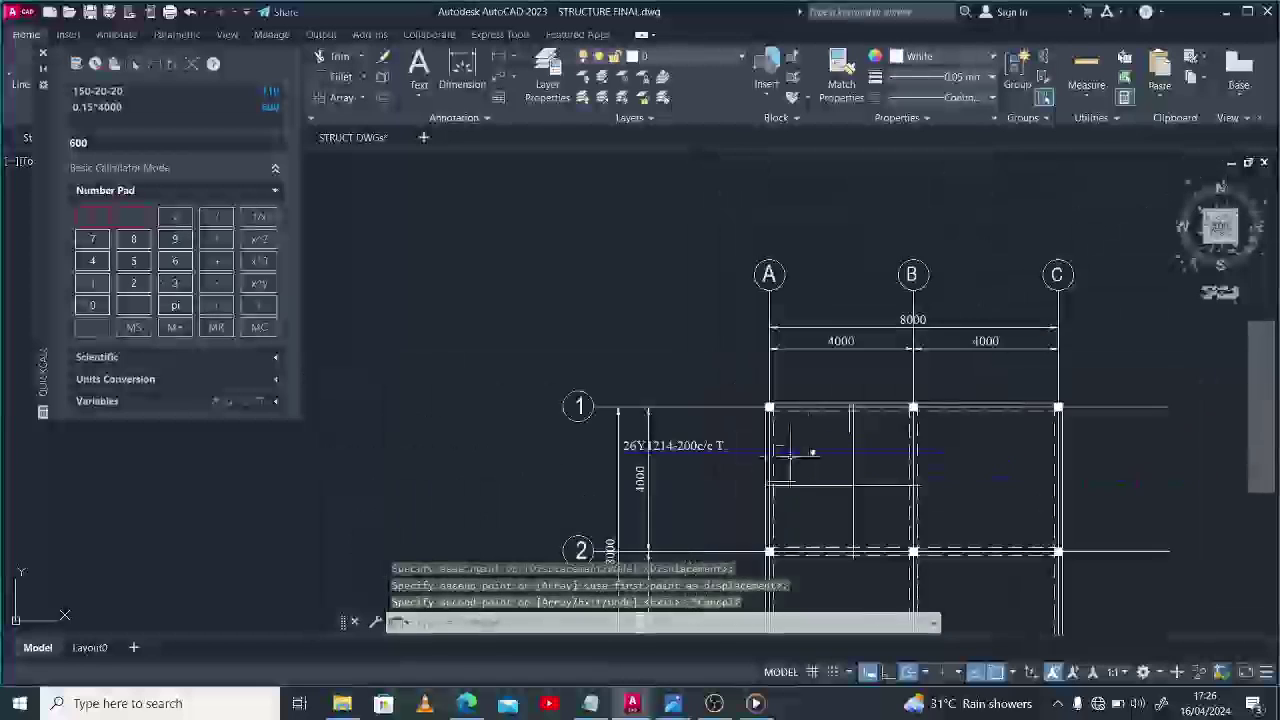
{"action": "scroll", "coordinate": [720, 460], "scroll_direction": "up", "scroll_amount": 5}
{"action": "key", "text": "Escape"}
Move the copied callout text along its line toward gridline A, just outside the edge beam and clear of the 4000 dimension.
{"action": "left_click", "coordinate": [720, 460]}
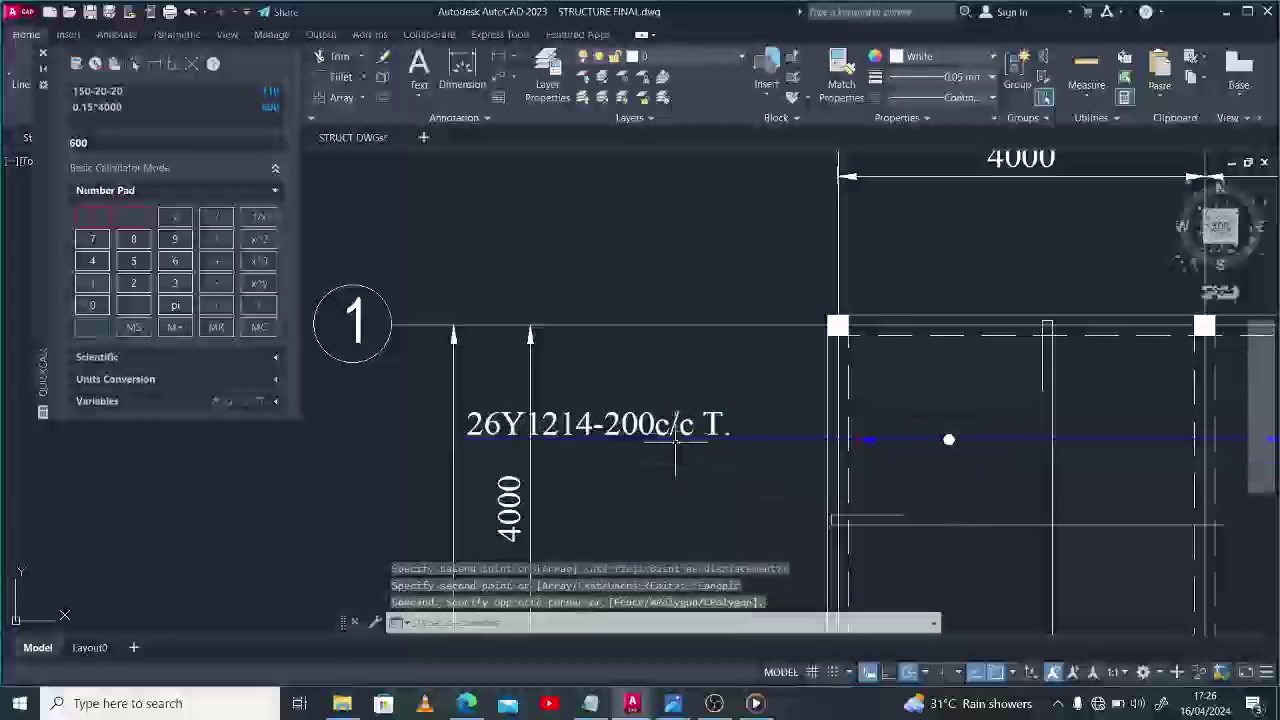
{"action": "left_click", "coordinate": [640, 395]}
{"action": "type", "text": "m"}
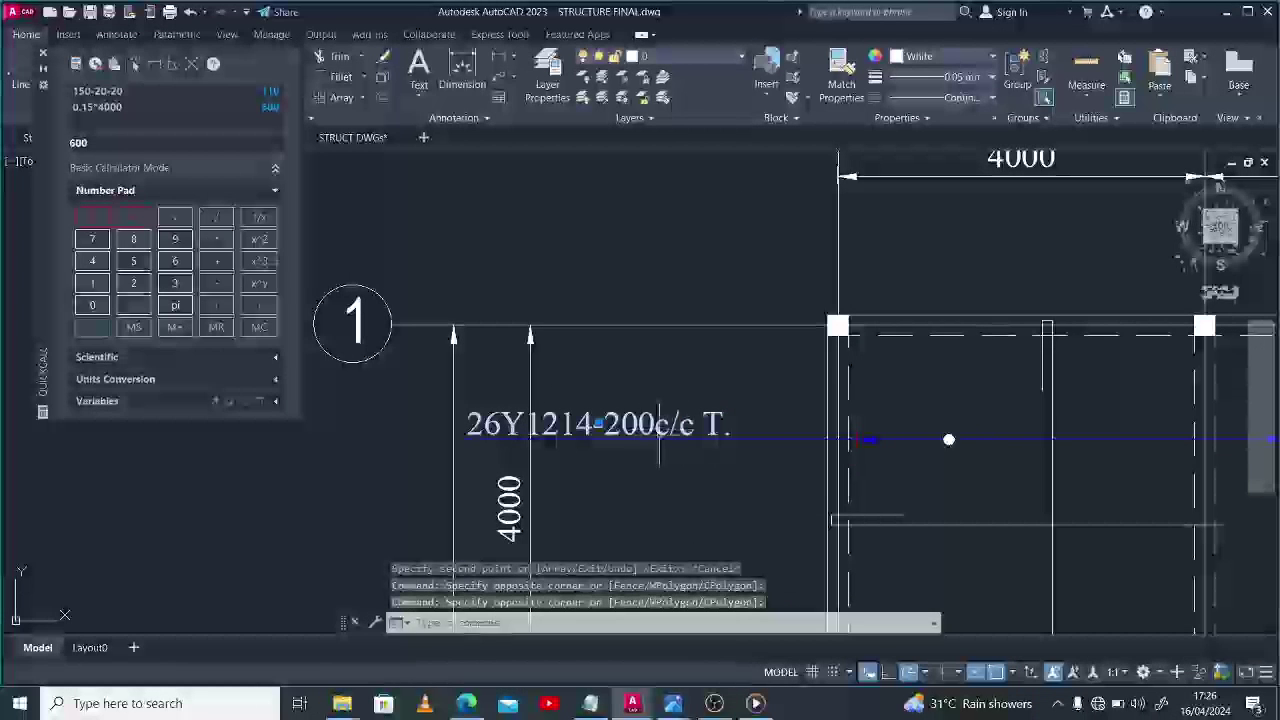
{"action": "key", "text": "Return"}
{"action": "left_click", "coordinate": [650, 478]}
{"action": "left_click", "coordinate": [743, 471]}
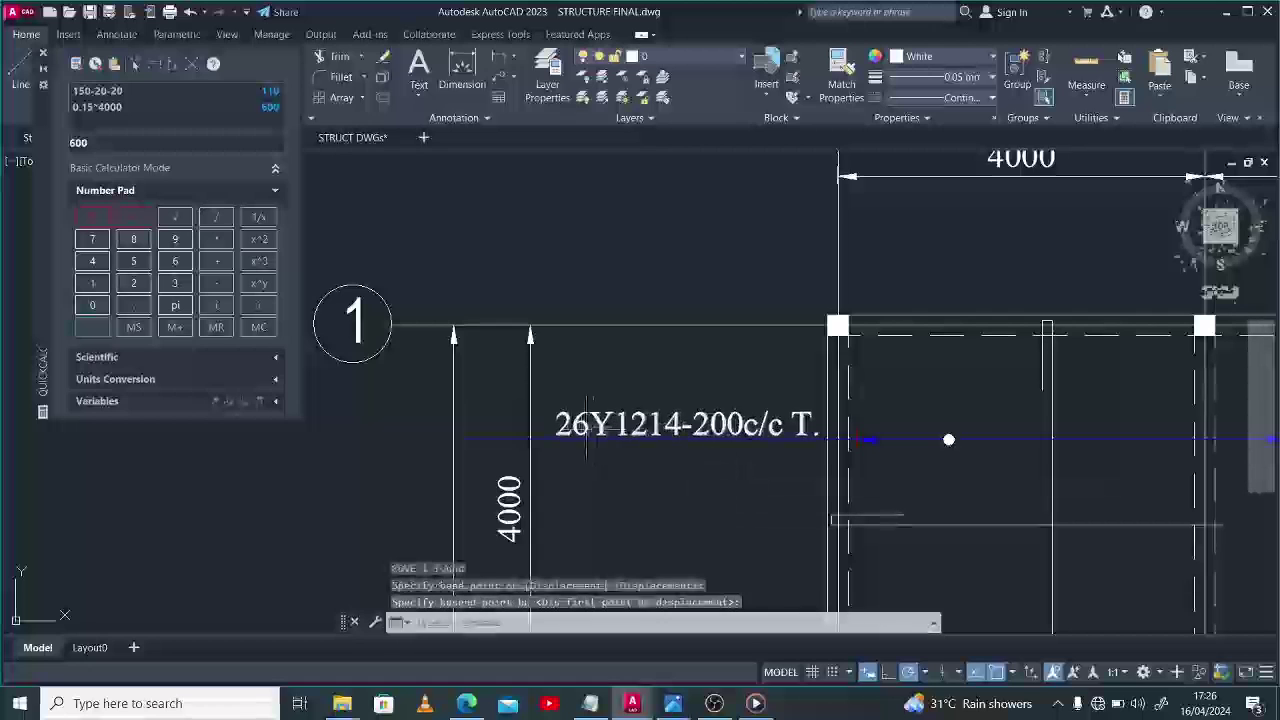
Shorten the callout line's outer end to the start of the callout text.
{"action": "left_click", "coordinate": [546, 438]}
{"action": "left_click", "coordinate": [494, 440]}
{"action": "left_click", "coordinate": [460, 439]}
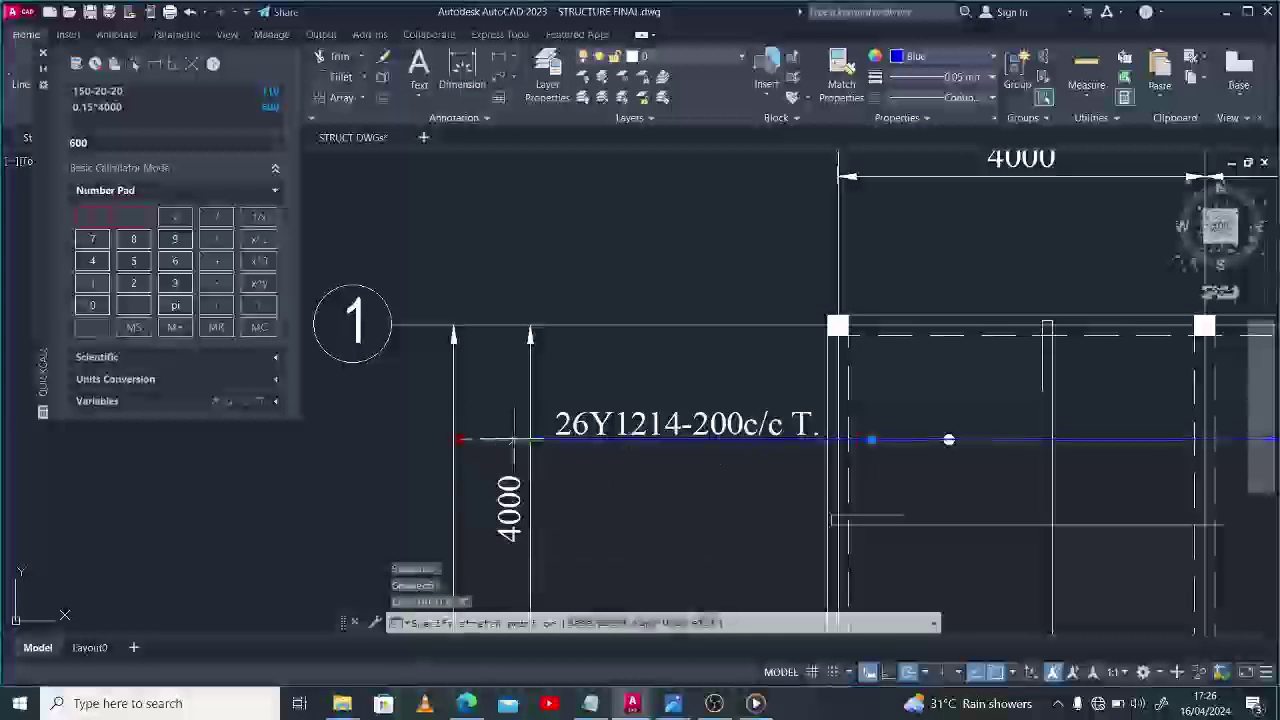
{"action": "scroll", "coordinate": [539, 441], "scroll_direction": "down", "scroll_amount": 4}
{"action": "key", "text": "Escape"}
Stretch the callout line's far end and arrowhead back from panel B-C to just inside the gridline B beam.
{"action": "scroll", "coordinate": [848, 452], "scroll_direction": "up", "scroll_amount": 2}
{"action": "left_click", "coordinate": [814, 434]}
{"action": "left_click", "coordinate": [814, 434]}
{"action": "type", "text": "s"}
{"action": "key", "text": "Return"}
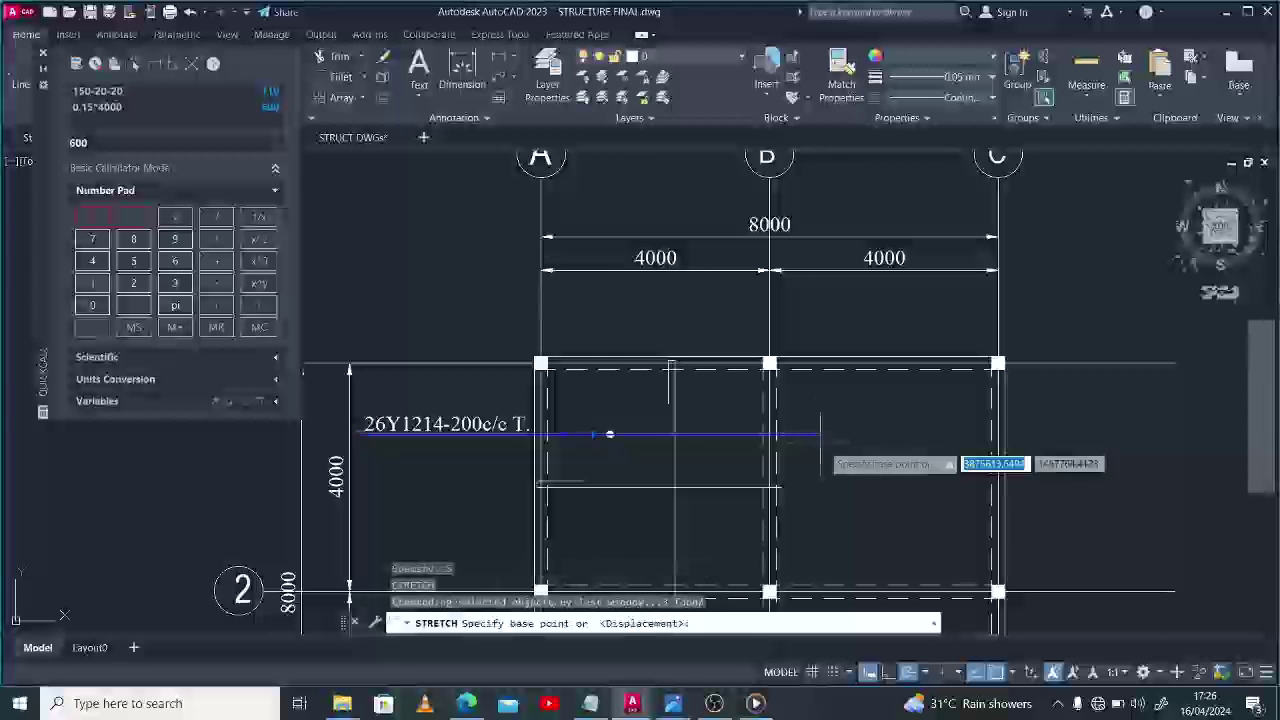
{"action": "scroll", "coordinate": [790, 440], "scroll_direction": "up", "scroll_amount": 3}
{"action": "left_click", "coordinate": [668, 458]}
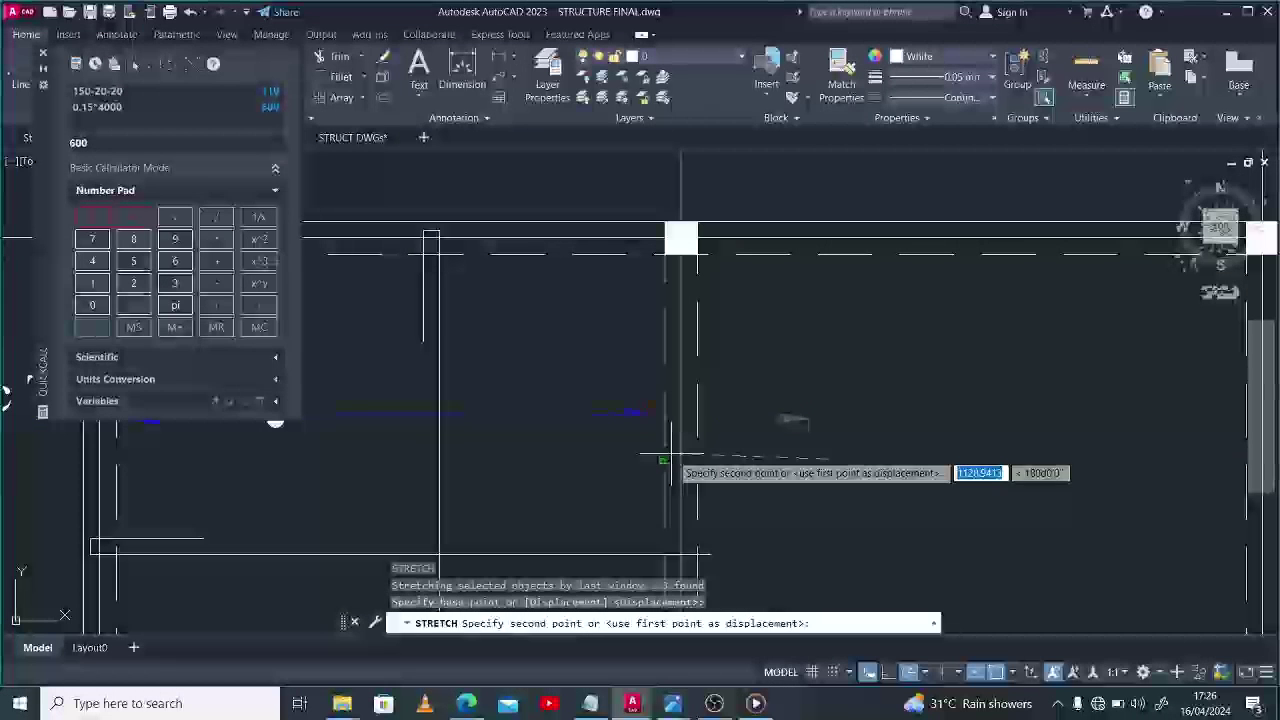
{"action": "left_click", "coordinate": [670, 462]}
{"action": "scroll", "coordinate": [720, 420], "scroll_direction": "down", "scroll_amount": 3}
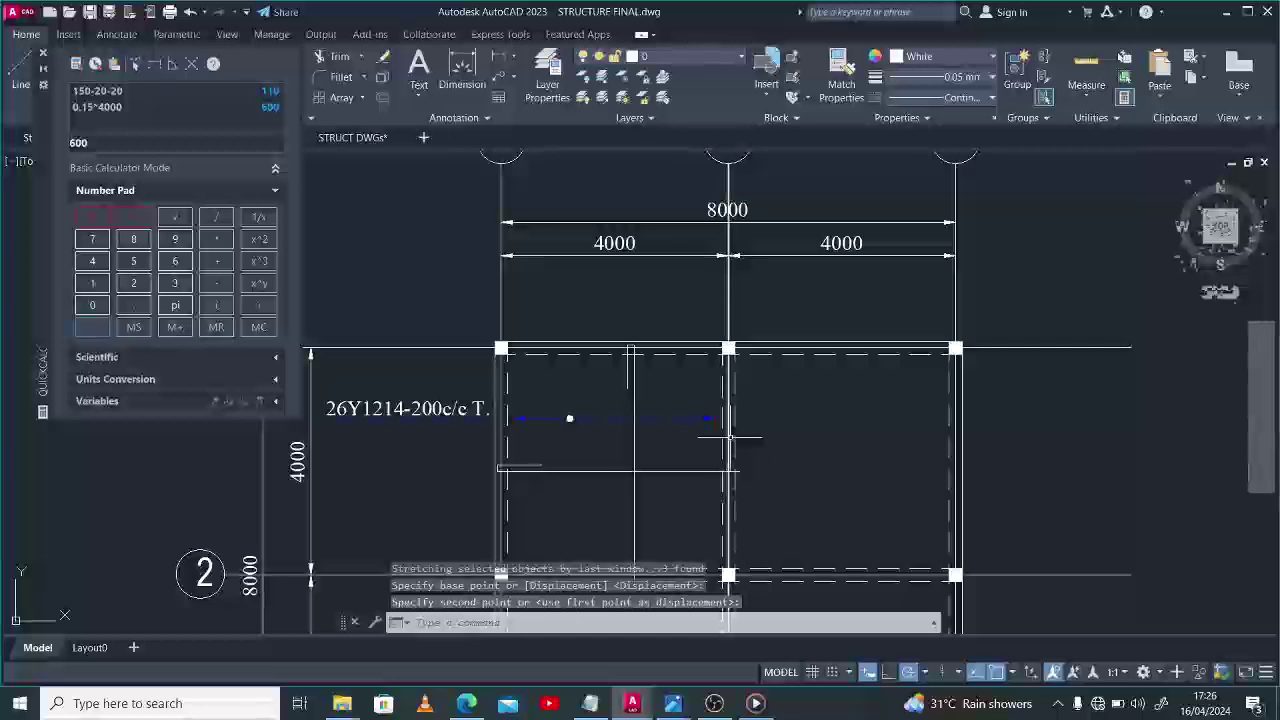
Move the callout dot horizontally onto the long vertical bar in panel A-B/1-2.
{"action": "type", "text": "m"}
{"action": "key", "text": "Return"}
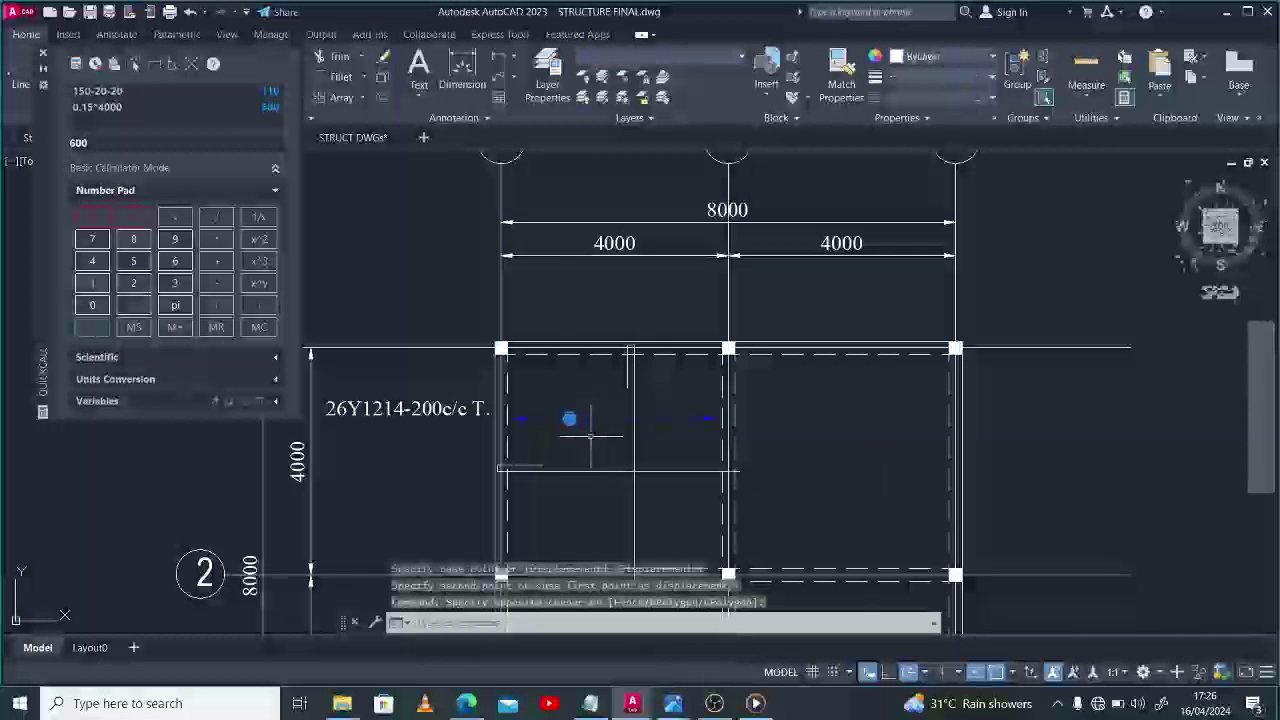
{"action": "scroll", "coordinate": [575, 430], "scroll_direction": "up", "scroll_amount": 4}
{"action": "left_click", "coordinate": [557, 399]}
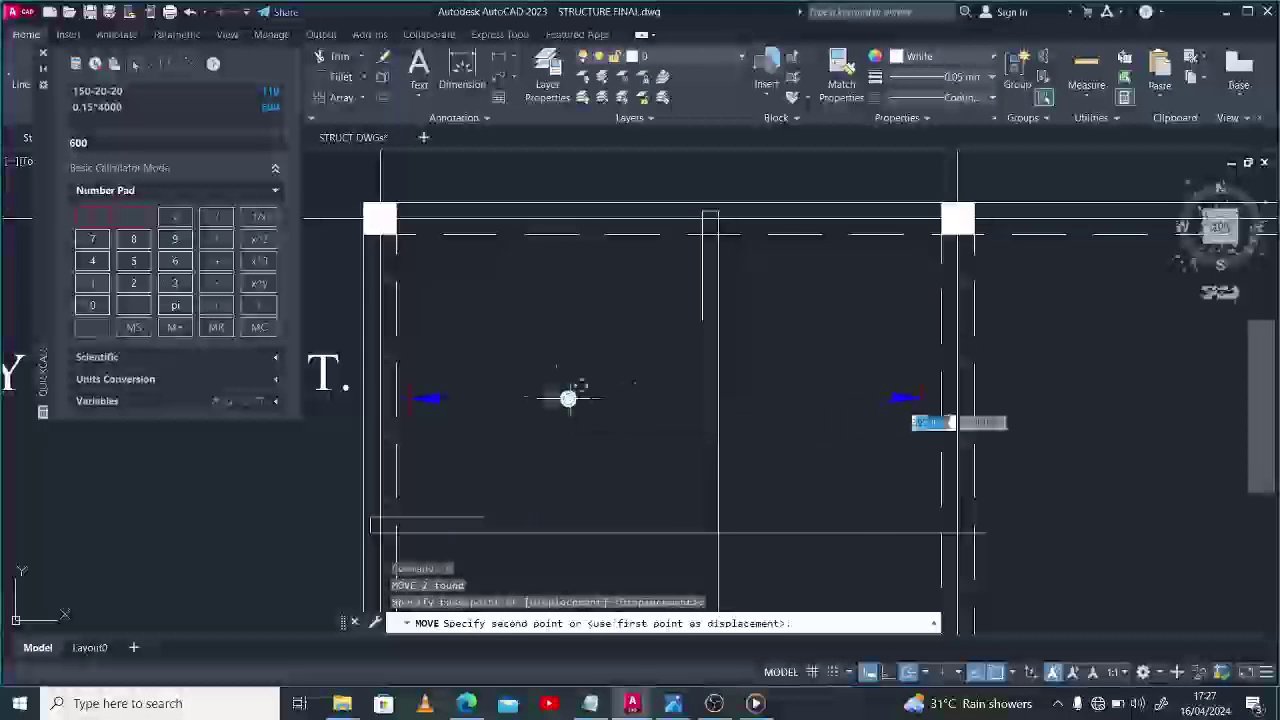
{"action": "left_click", "coordinate": [714, 398]}
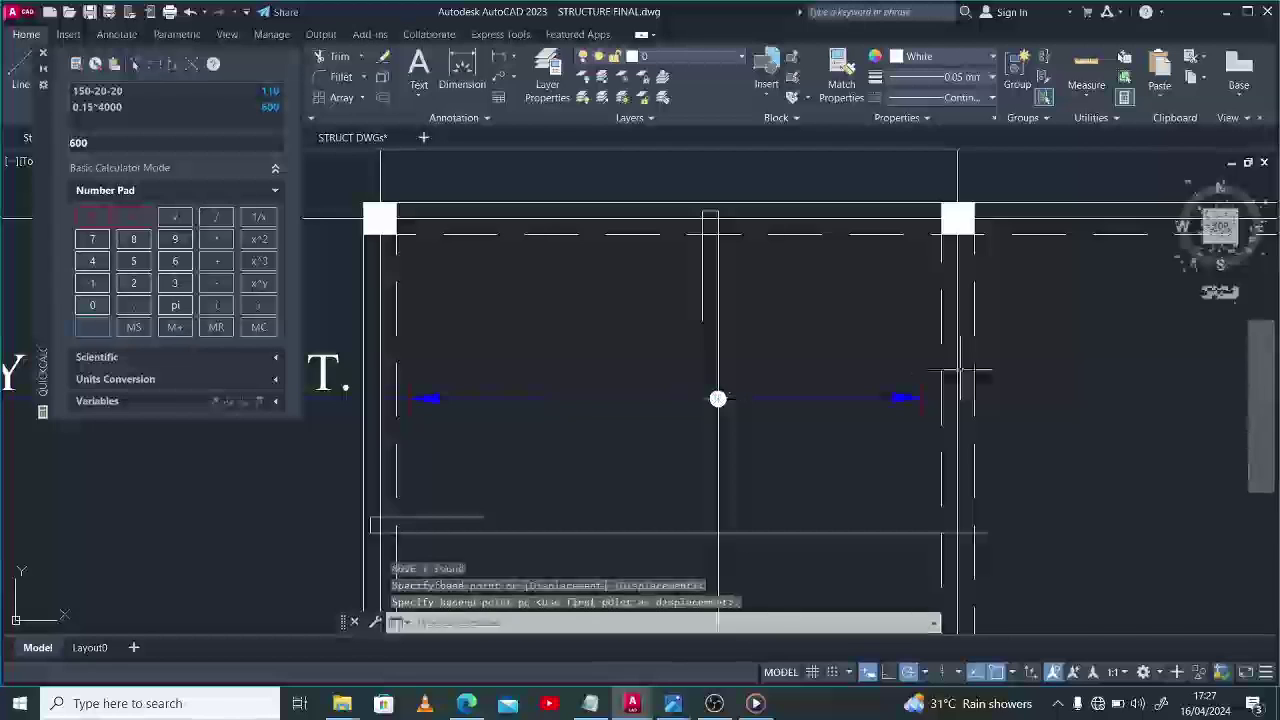
Measure the clear distance between the inner edges of the gridline A and B beams without placing a dimension.
{"action": "scroll", "coordinate": [993, 370], "scroll_direction": "down", "scroll_amount": 4}
{"action": "scroll", "coordinate": [740, 378], "scroll_direction": "up", "scroll_amount": 2}
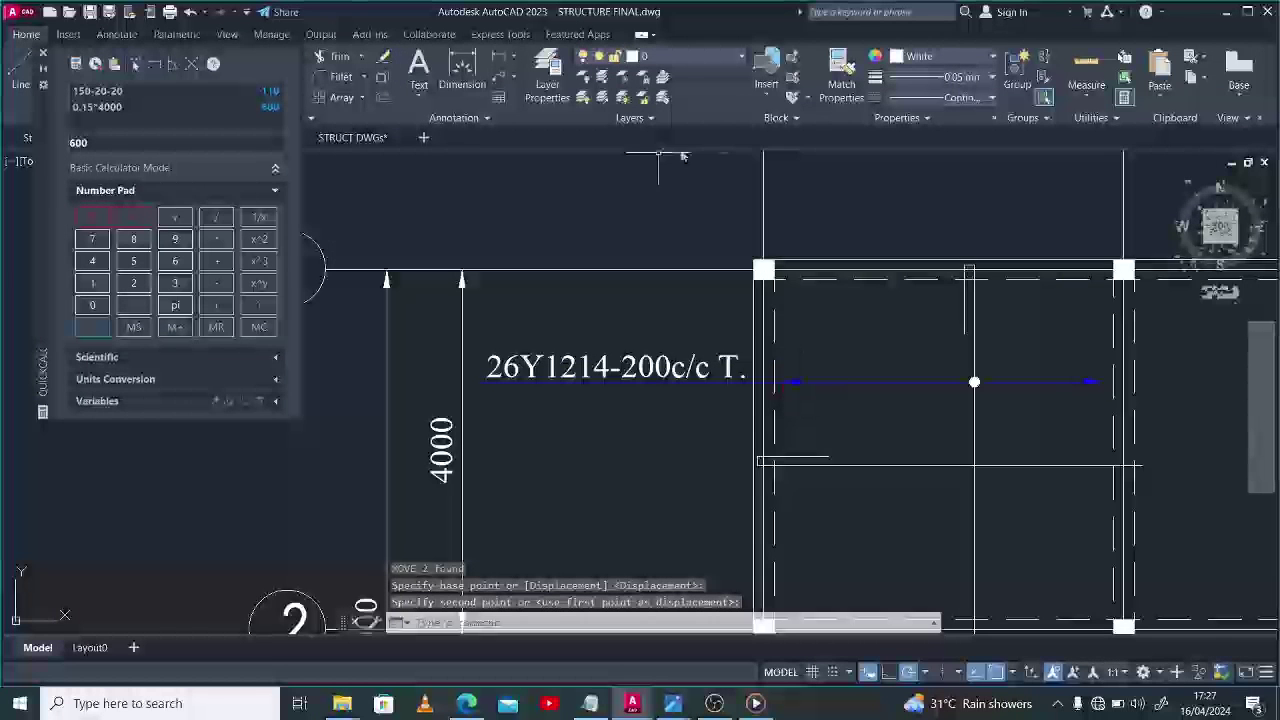
{"action": "left_click", "coordinate": [497, 55]}
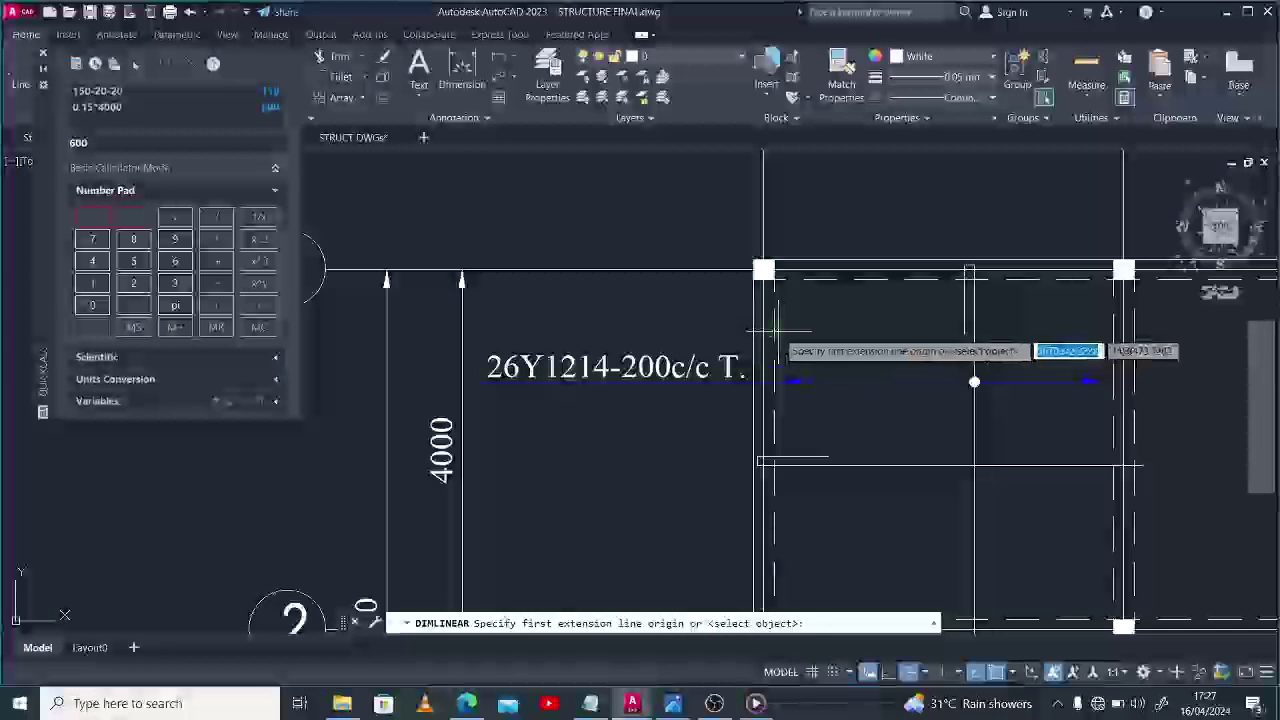
{"action": "left_click", "coordinate": [927, 335]}
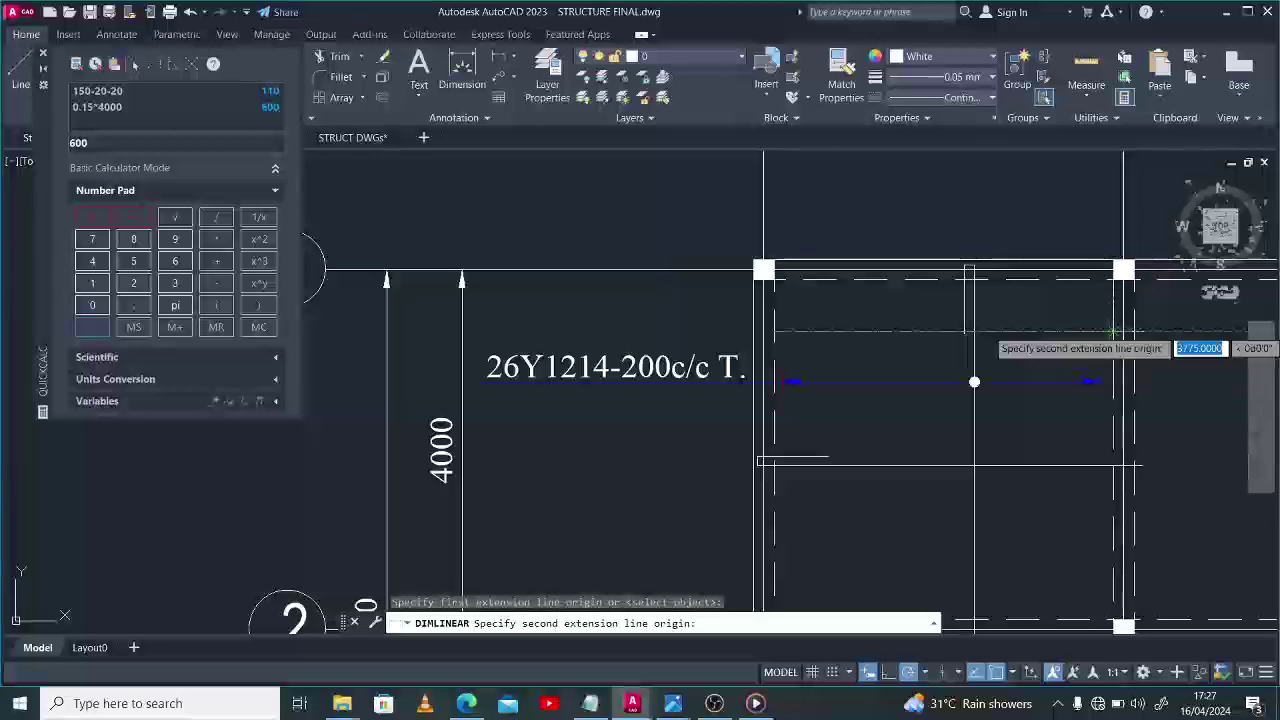
{"action": "left_click", "coordinate": [1113, 333]}
{"action": "key", "text": "Escape"}
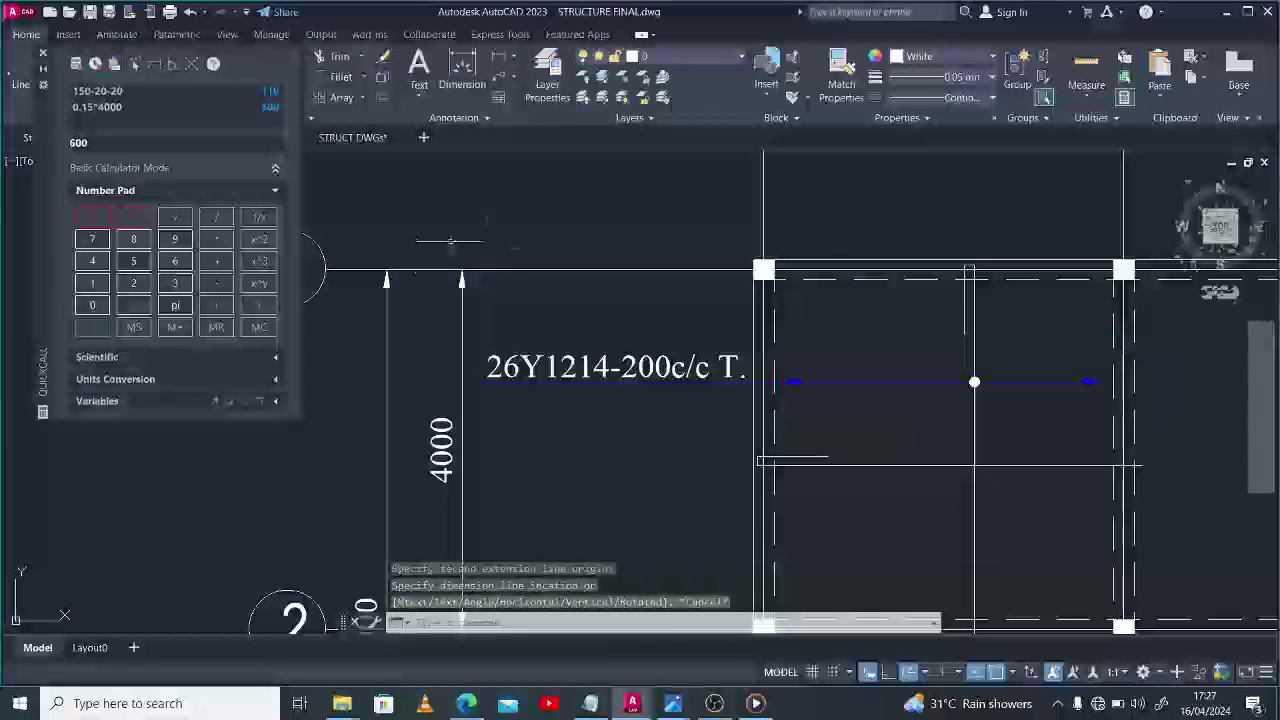
Calculate the number of bars by dividing 3775 by the 200 spacing.
{"action": "left_click", "coordinate": [100, 242]}
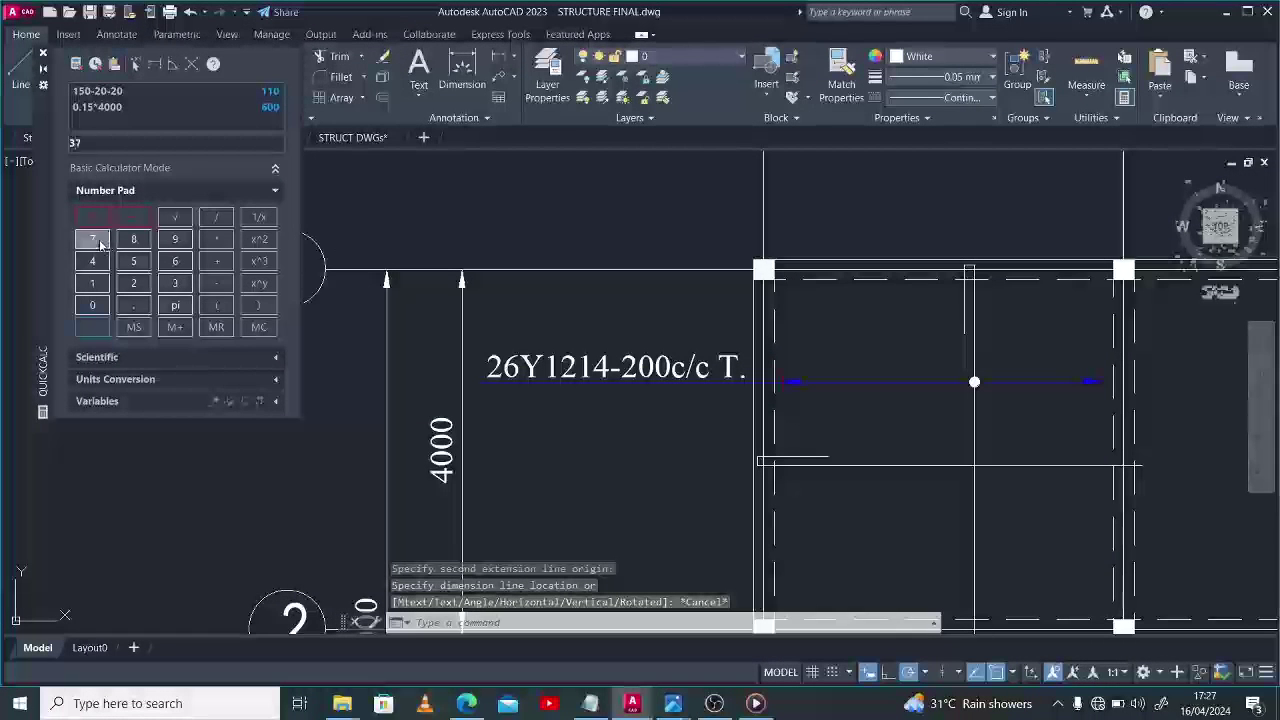
{"action": "left_click", "coordinate": [131, 262]}
{"action": "left_click", "coordinate": [133, 283]}
{"action": "left_click", "coordinate": [92, 305]}
{"action": "left_click", "coordinate": [92, 305]}
{"action": "left_click", "coordinate": [92, 326]}
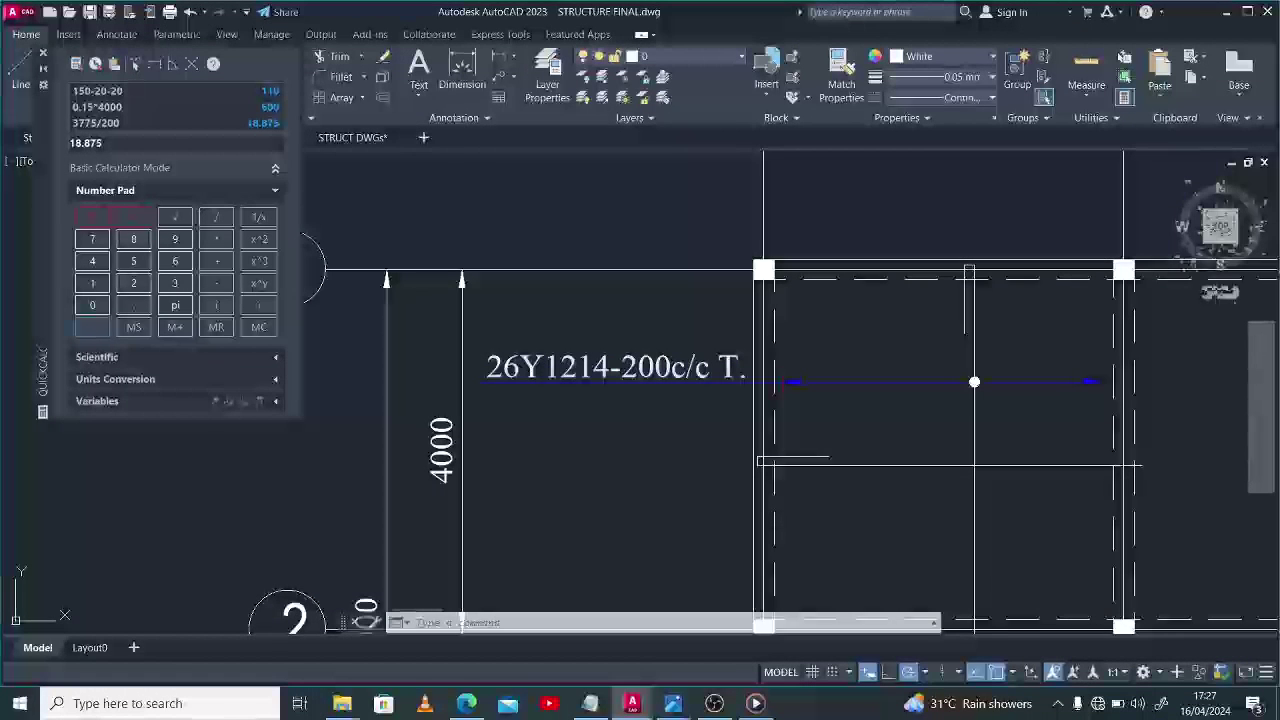
Edit the copied callout text to read 20Y1201-200c/c B.
{"action": "double_click", "coordinate": [519, 368]}
{"action": "key", "text": "BackSpace"}
{"action": "type", "text": "0"}
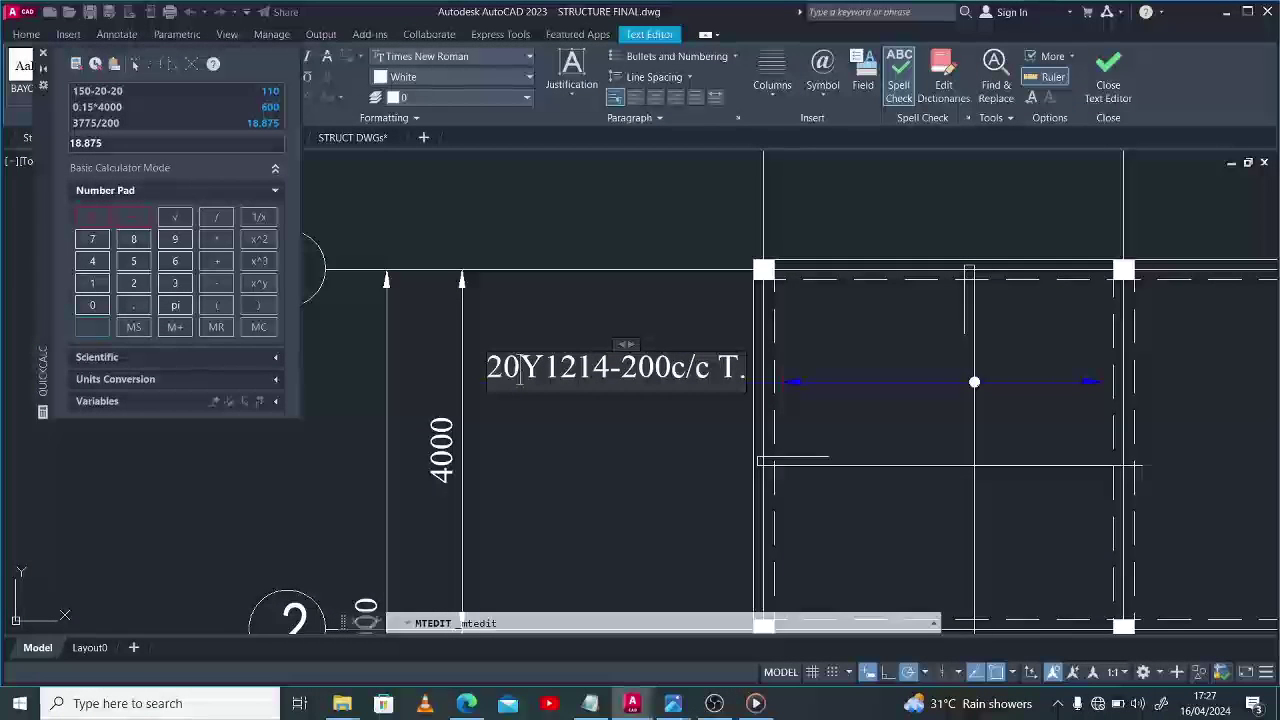
{"action": "left_click_drag", "start_coordinate": [592, 368], "coordinate": [609, 368]}
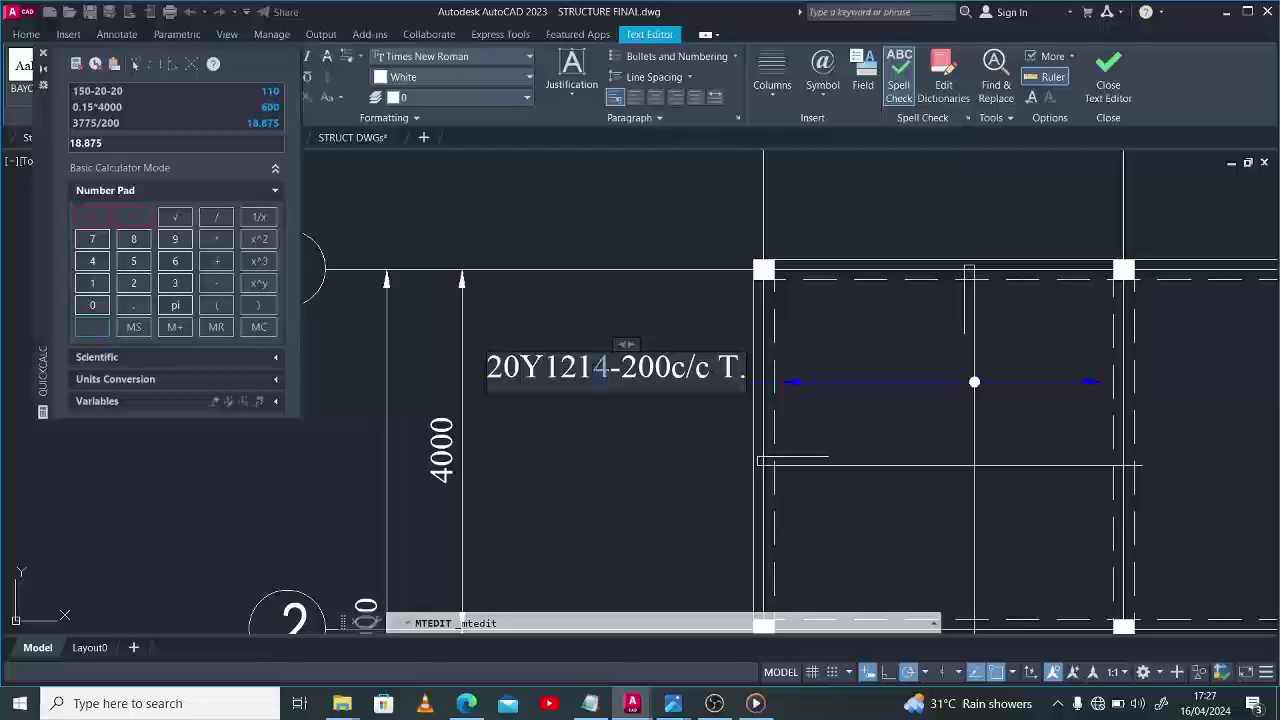
{"action": "type", "text": "0"}
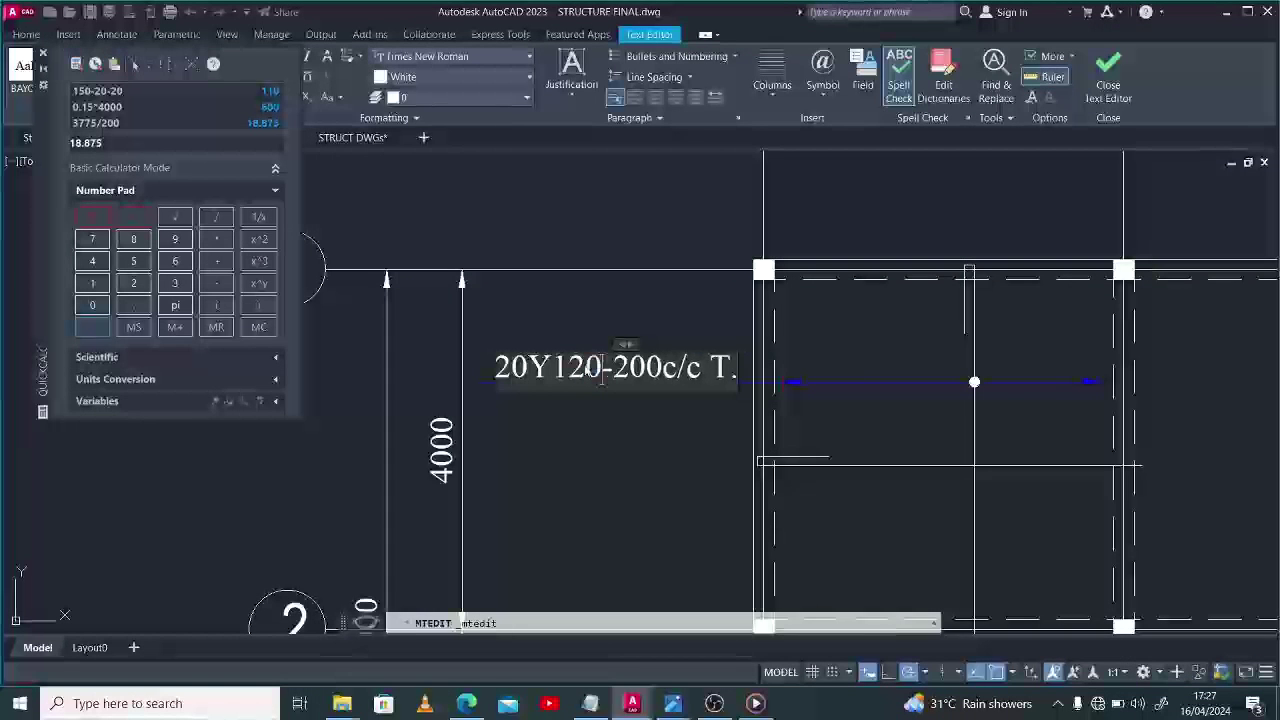
{"action": "type", "text": "1"}
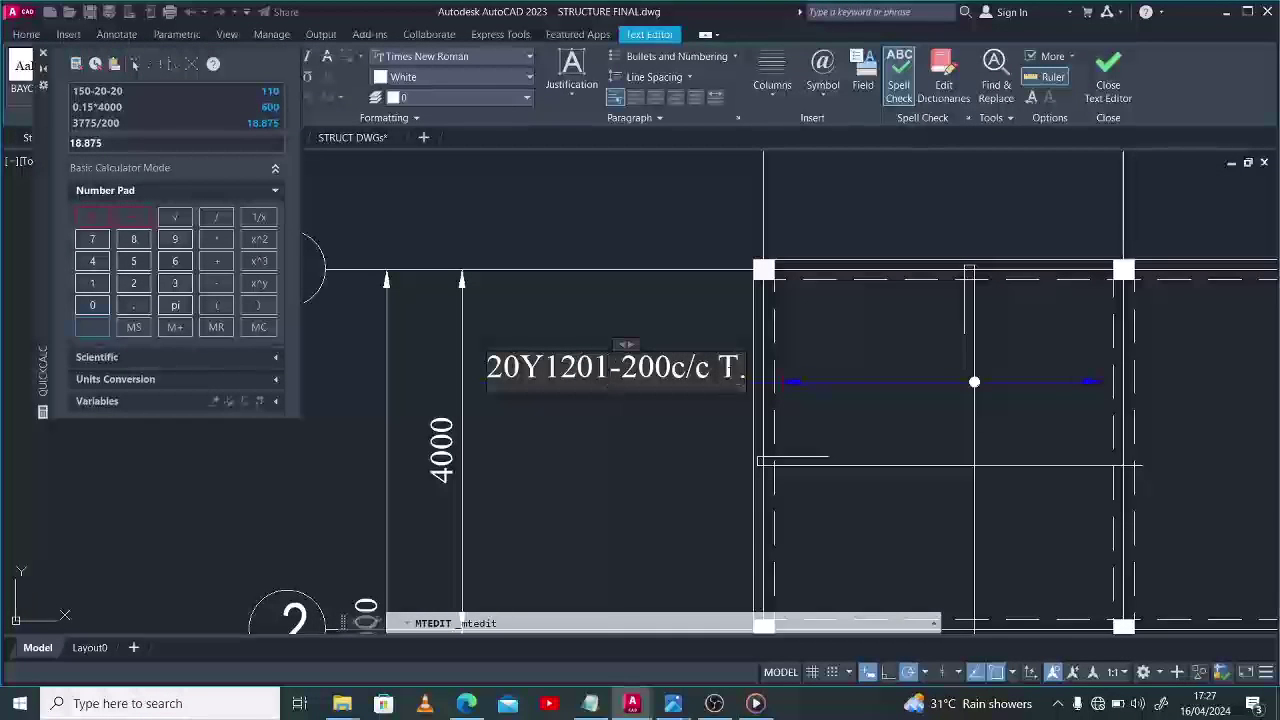
{"action": "type", "text": "B"}
{"action": "key", "text": "ctrl+Return"}
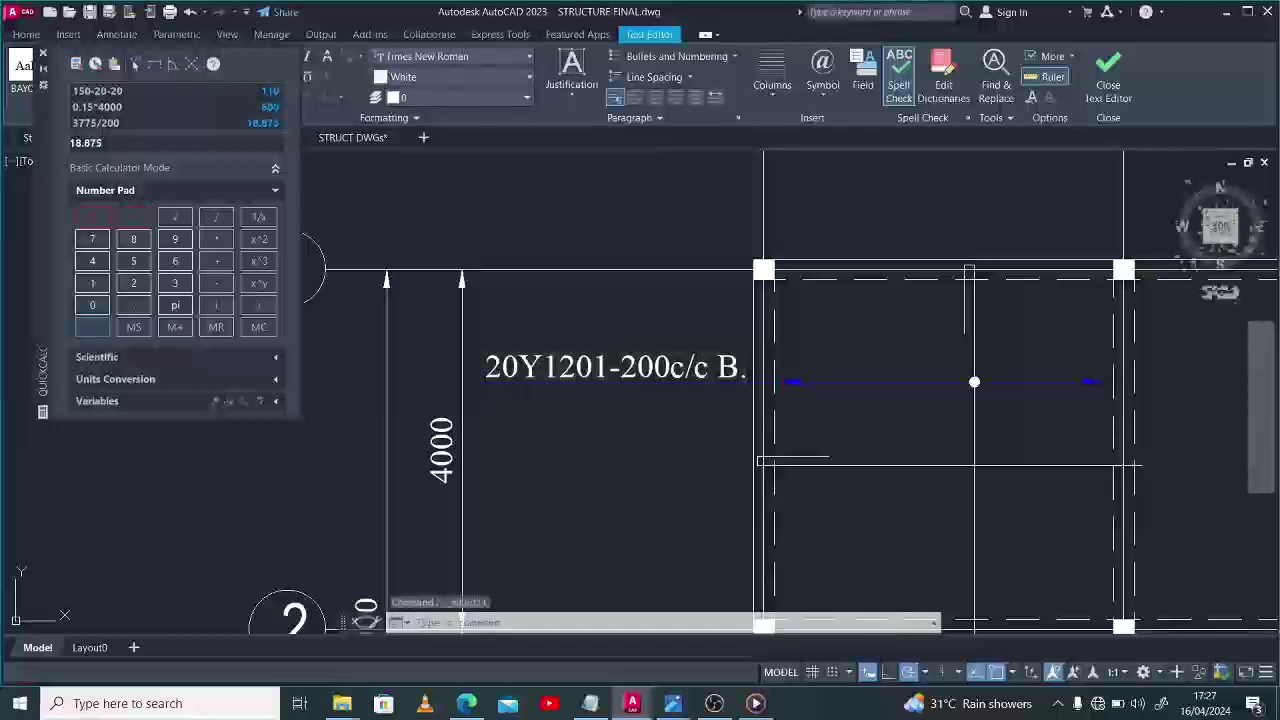
Match the bent bars in panel A-B/1-2 to the properties of a red Top Rebar Line bar in the first floor slab.
{"action": "scroll", "coordinate": [715, 420], "scroll_direction": "down", "scroll_amount": 3}
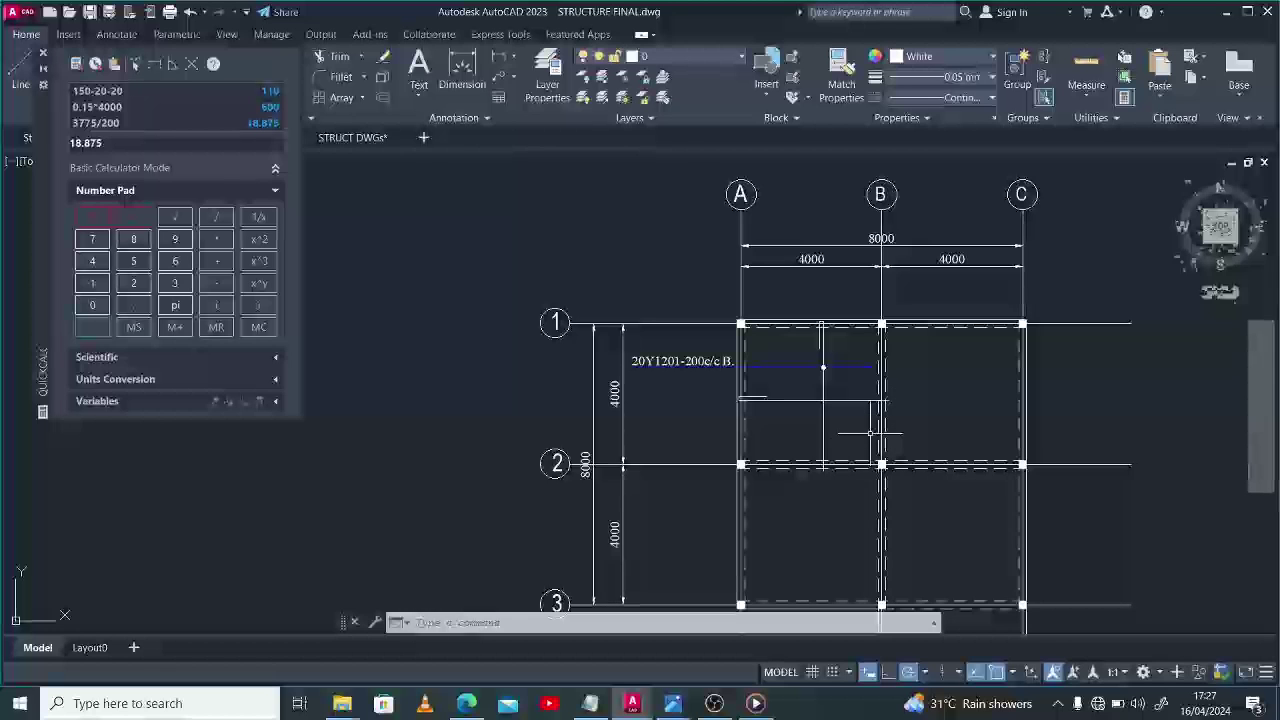
{"action": "scroll", "coordinate": [457, 360], "scroll_direction": "down", "scroll_amount": 5}
{"action": "scroll", "coordinate": [880, 360], "scroll_direction": "down", "scroll_amount": 2}
{"action": "scroll", "coordinate": [1030, 210], "scroll_direction": "up", "scroll_amount": 2}
{"action": "scroll", "coordinate": [1090, 250], "scroll_direction": "up", "scroll_amount": 2}
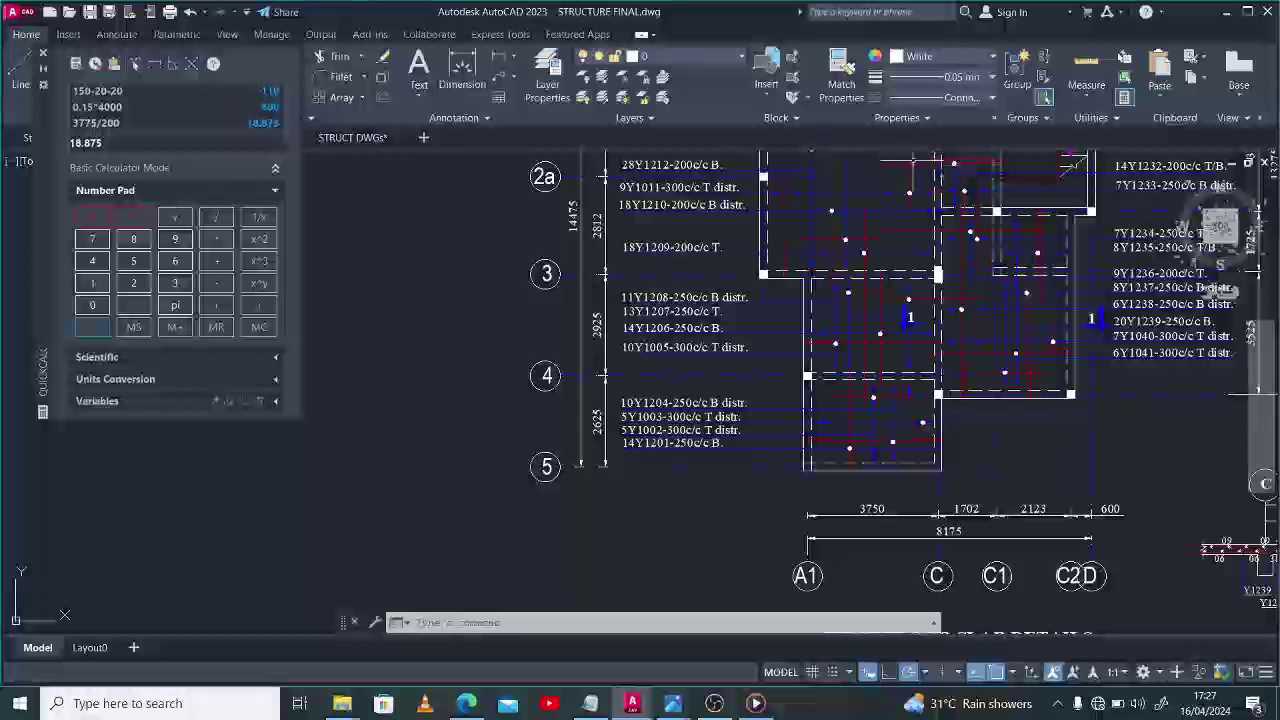
{"action": "type", "text": "a"}
{"action": "key", "text": "Return"}
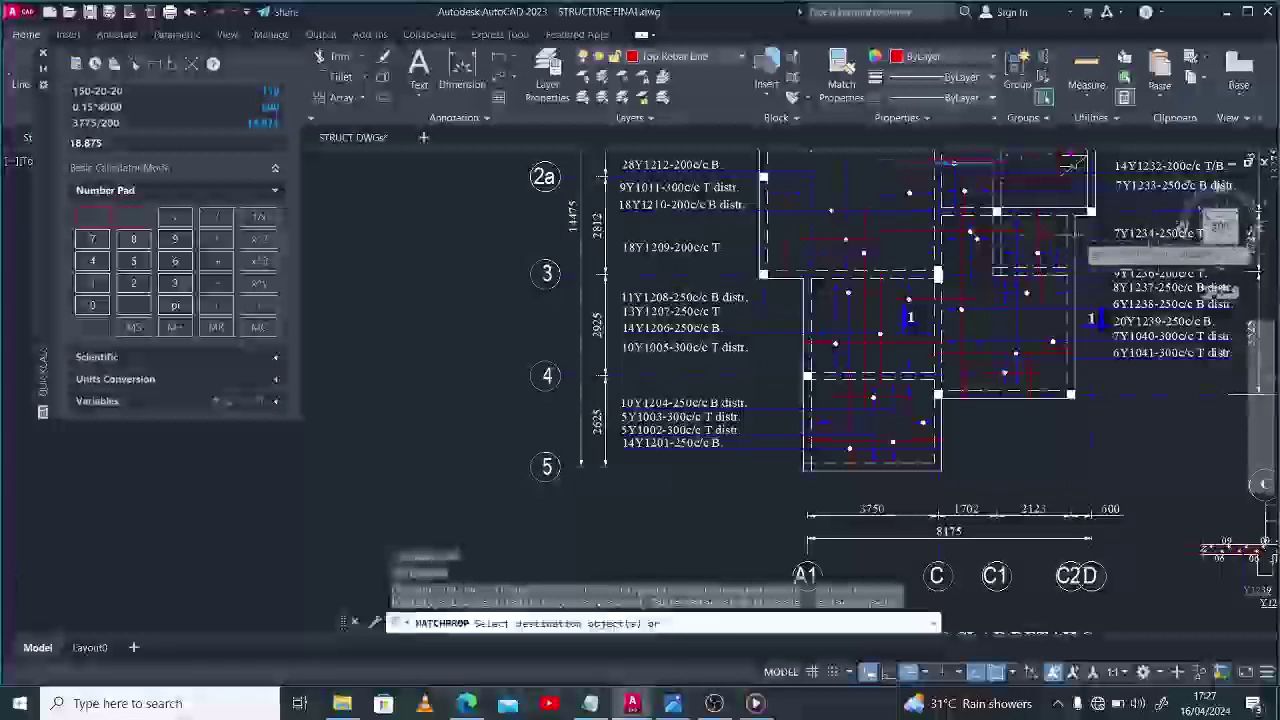
{"action": "scroll", "coordinate": [1072, 243], "scroll_direction": "down", "scroll_amount": 5}
{"action": "scroll", "coordinate": [885, 337], "scroll_direction": "up", "scroll_amount": 6}
{"action": "scroll", "coordinate": [832, 392], "scroll_direction": "up", "scroll_amount": 4}
{"action": "left_click", "coordinate": [805, 413]}
{"action": "left_click", "coordinate": [662, 405]}
{"action": "left_click", "coordinate": [578, 392]}
{"action": "left_click", "coordinate": [678, 443]}
{"action": "left_click", "coordinate": [797, 218]}
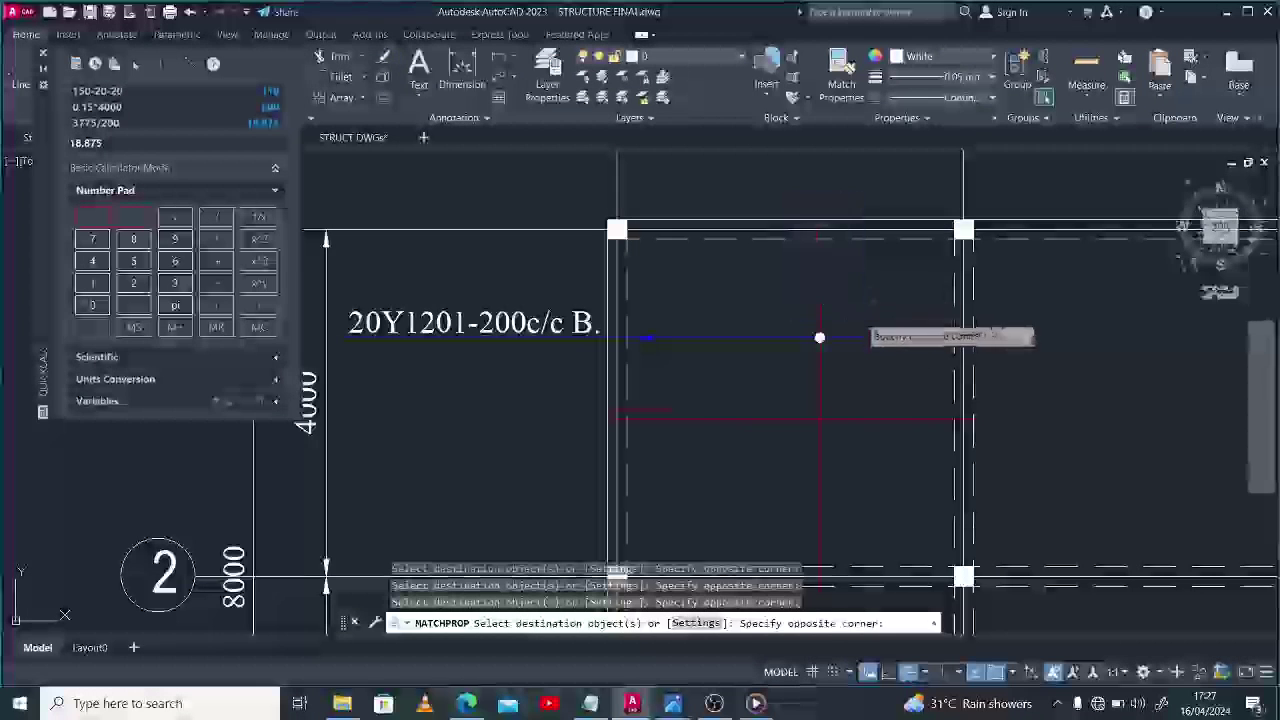
{"action": "key", "text": "Escape"}
Stretch the blue 20Y1201-200c/c B callout line horizontally across panel B-C to the gridline C beam.
{"action": "scroll", "coordinate": [777, 314], "scroll_direction": "down", "scroll_amount": 3}
{"action": "scroll", "coordinate": [700, 325], "scroll_direction": "up", "scroll_amount": 4}
{"action": "scroll", "coordinate": [723, 335], "scroll_direction": "down", "scroll_amount": 2}
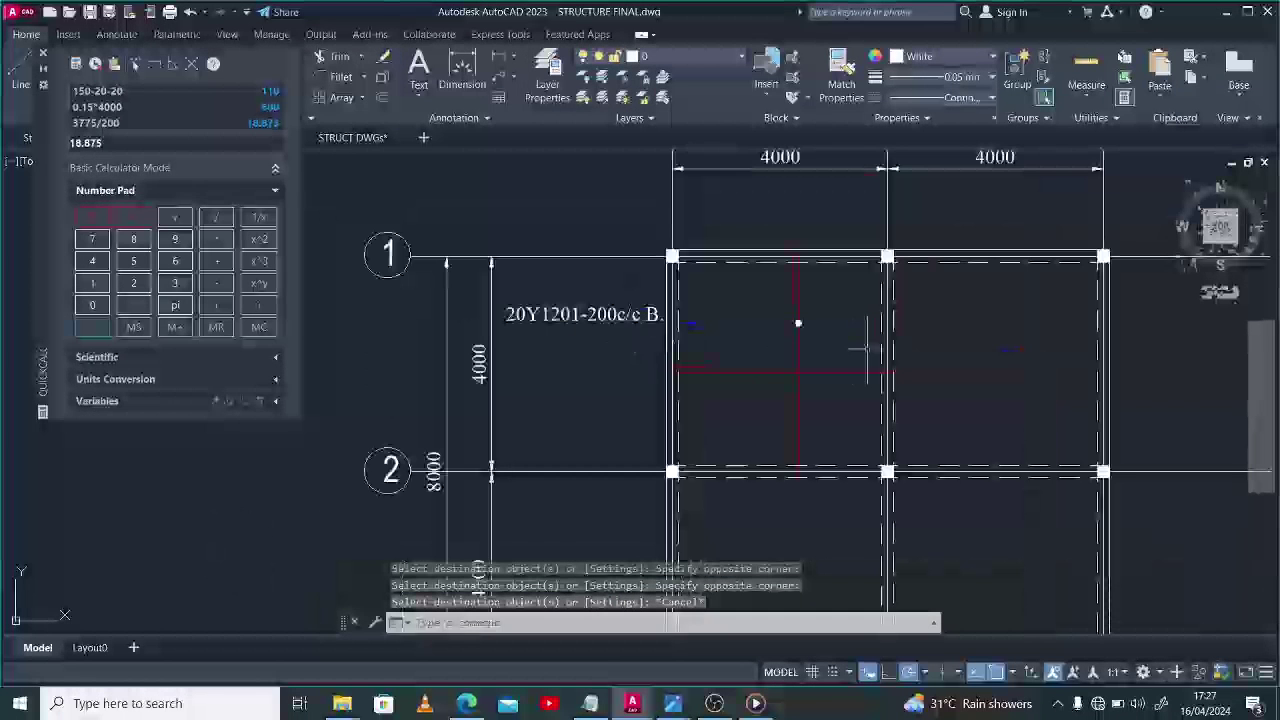
{"action": "left_click", "coordinate": [815, 323]}
{"action": "left_click", "coordinate": [877, 323]}
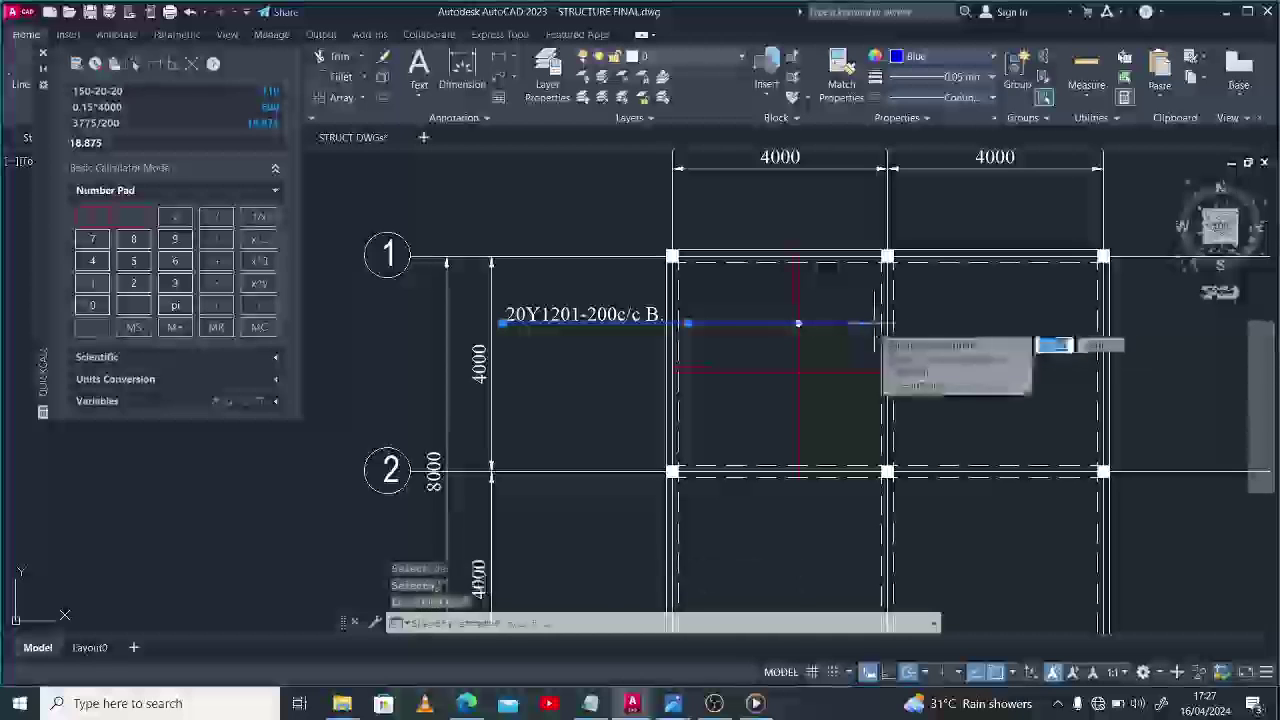
{"action": "scroll", "coordinate": [1085, 323], "scroll_direction": "up", "scroll_amount": 4}
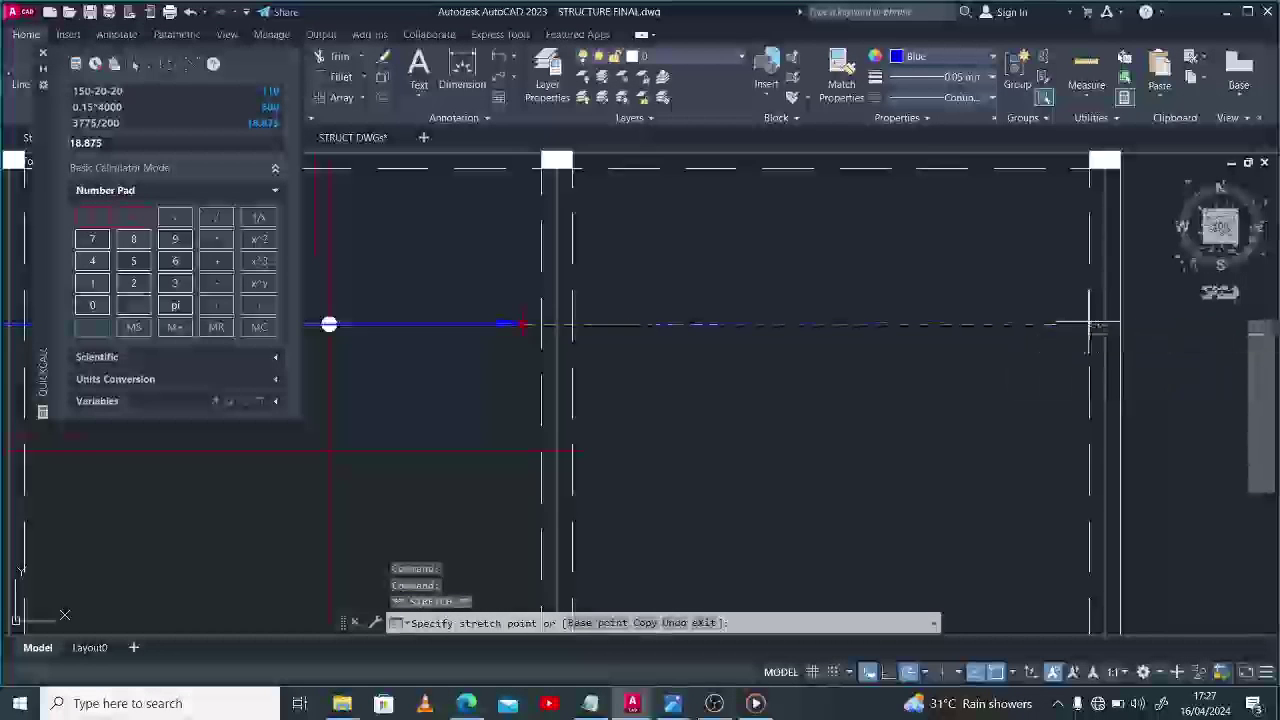
{"action": "left_click", "coordinate": [1080, 323]}
{"action": "scroll", "coordinate": [1082, 323], "scroll_direction": "down", "scroll_amount": 4}
{"action": "key", "text": "Escape"}
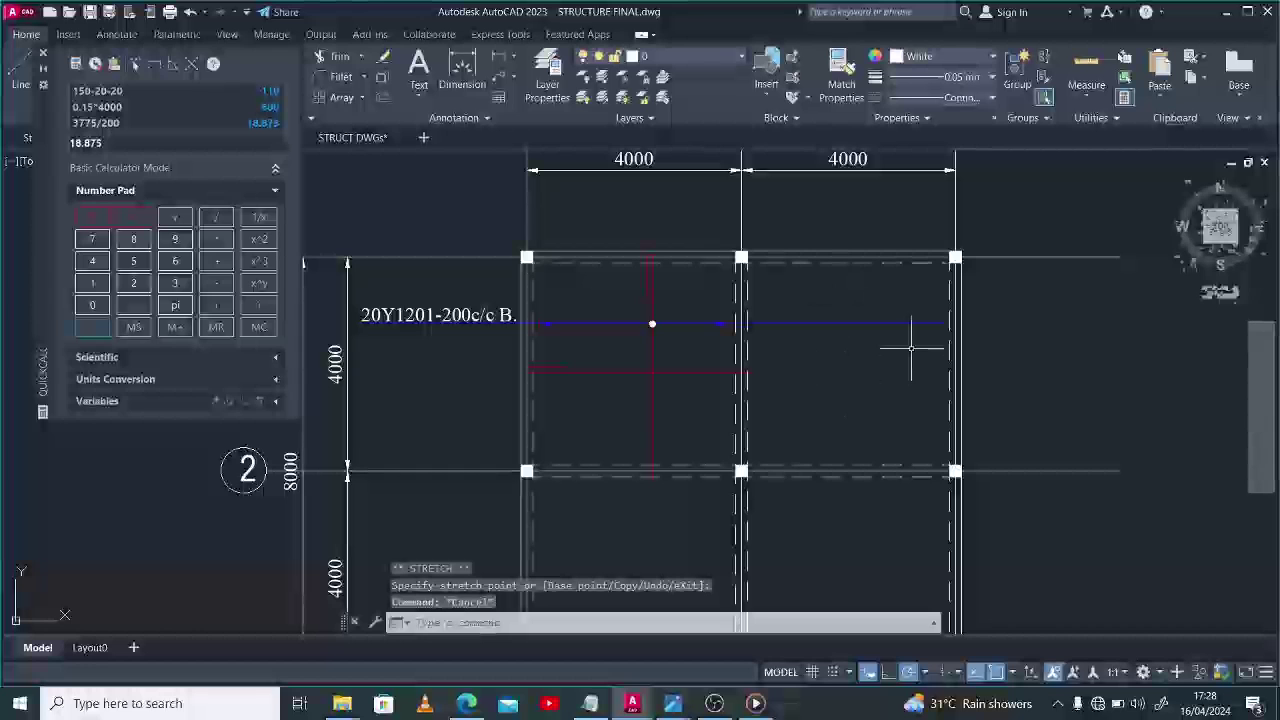
{"action": "left_click", "coordinate": [652, 340]}
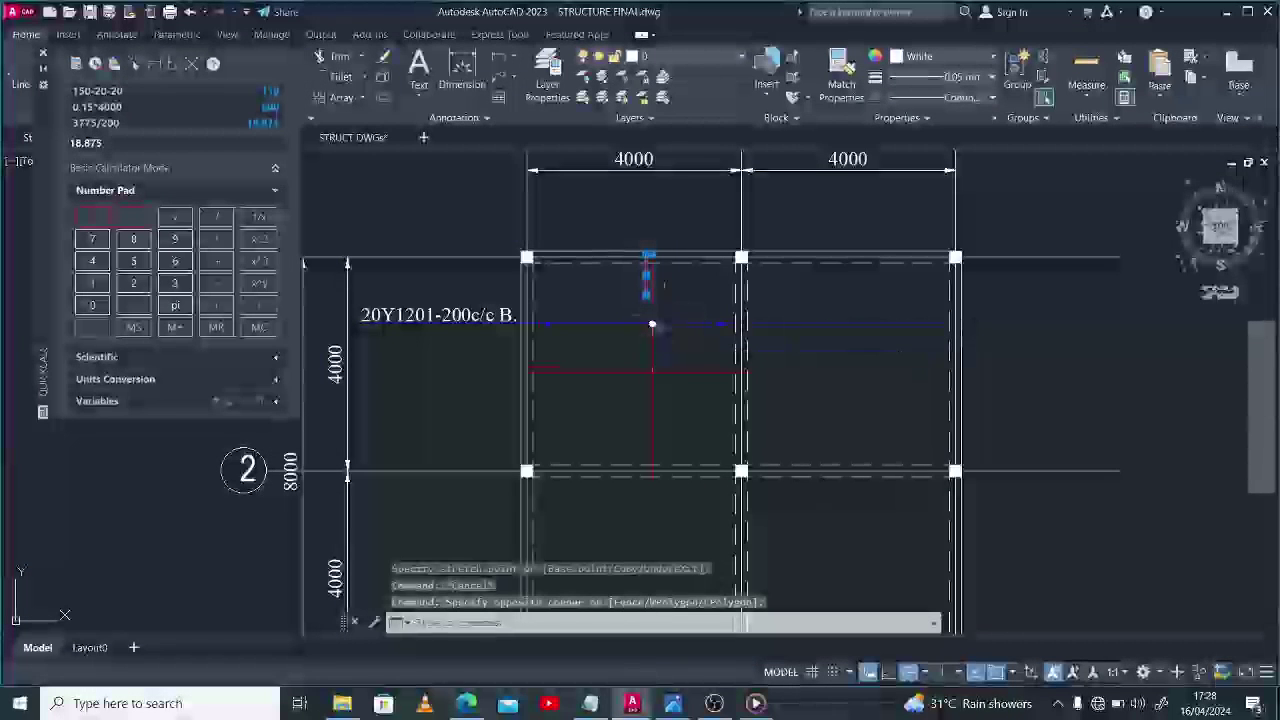
{"action": "left_click", "coordinate": [649, 350]}
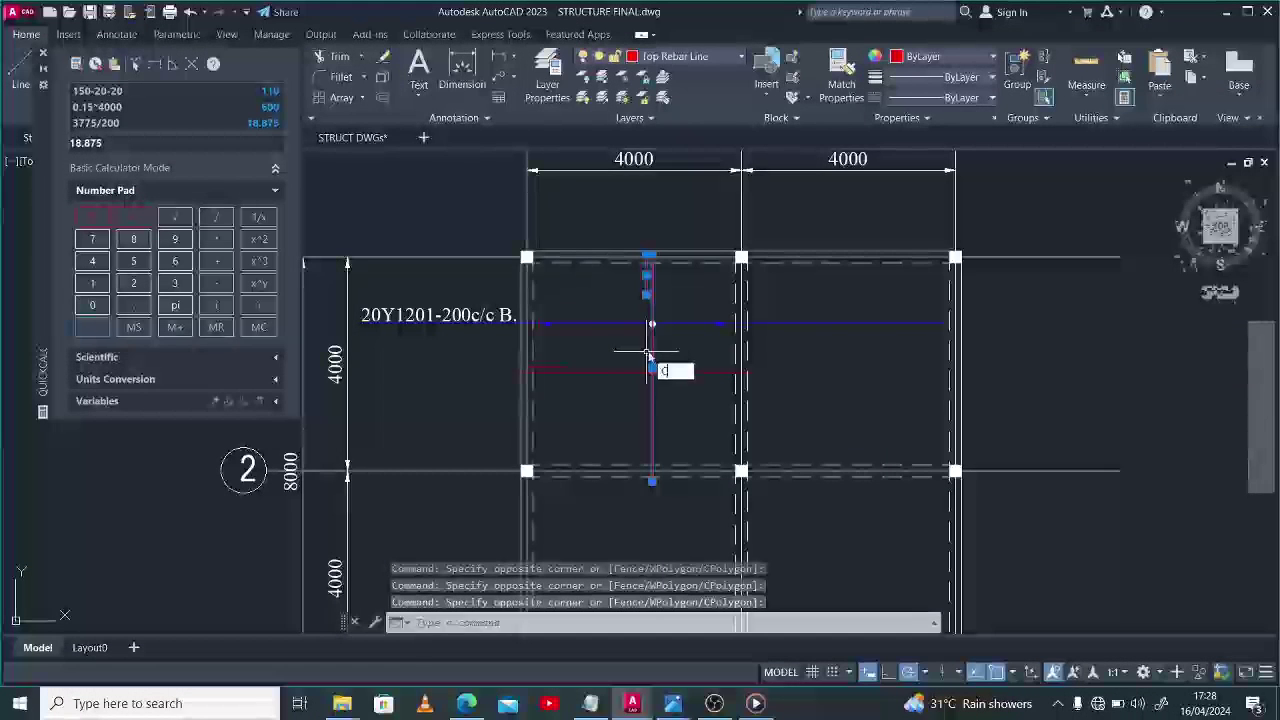
{"action": "type", "text": "co"}
{"action": "key", "text": "space"}
{"action": "left_click", "coordinate": [674, 350]}
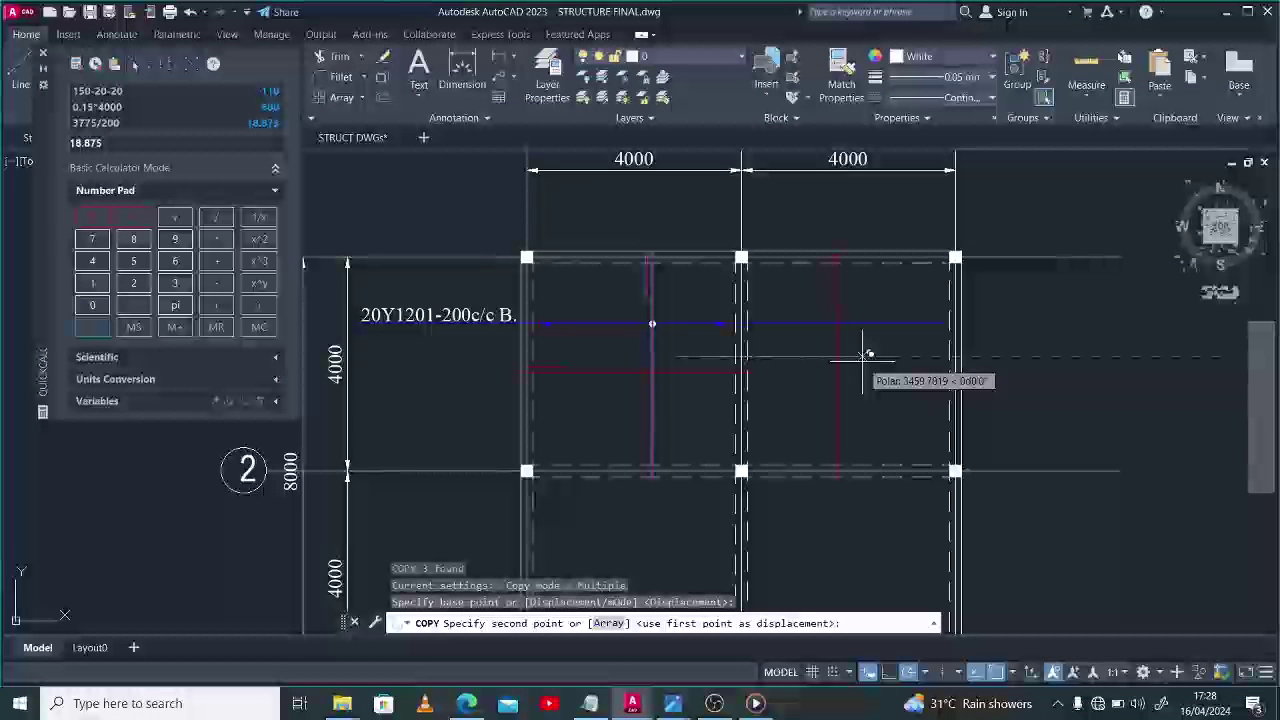
{"action": "key", "text": "Escape"}
Copy both end arrowheads of the 20Y1201 callout from panel A-B horizontally into panel B-C, using the beam edges as reference.
{"action": "left_click", "coordinate": [713, 318]}
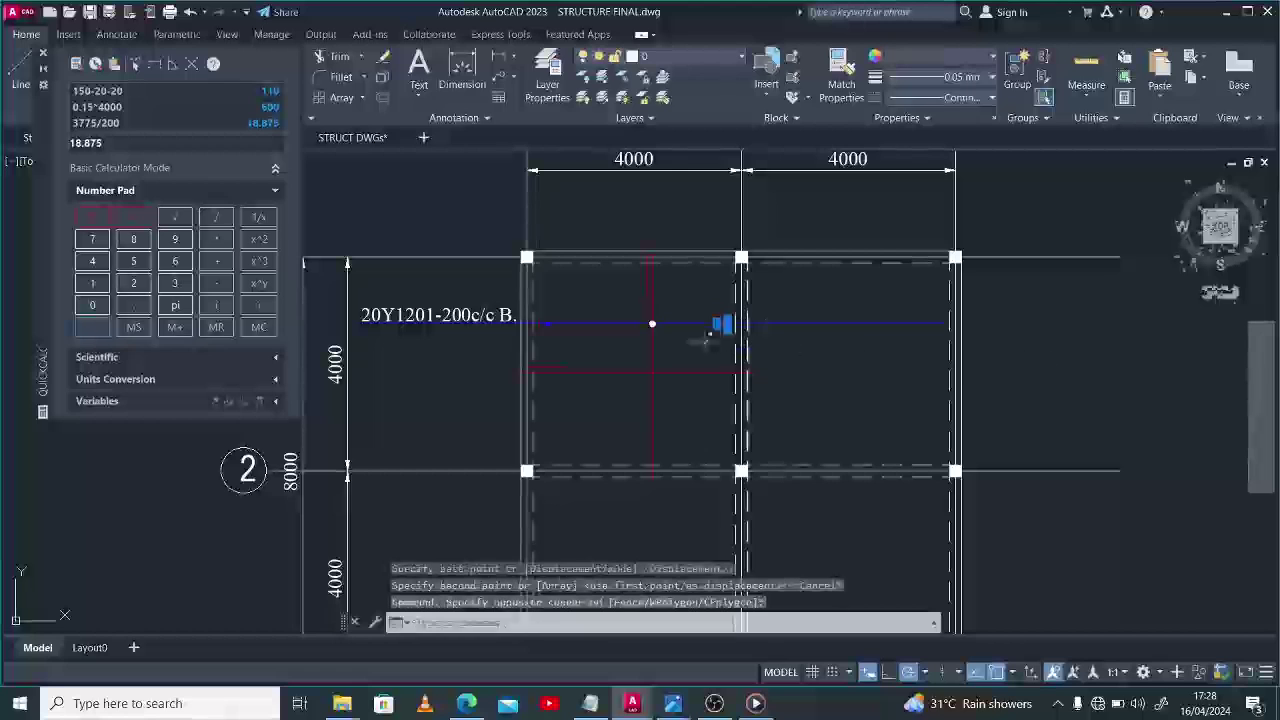
{"action": "left_click", "coordinate": [529, 299]}
{"action": "left_click", "coordinate": [570, 342]}
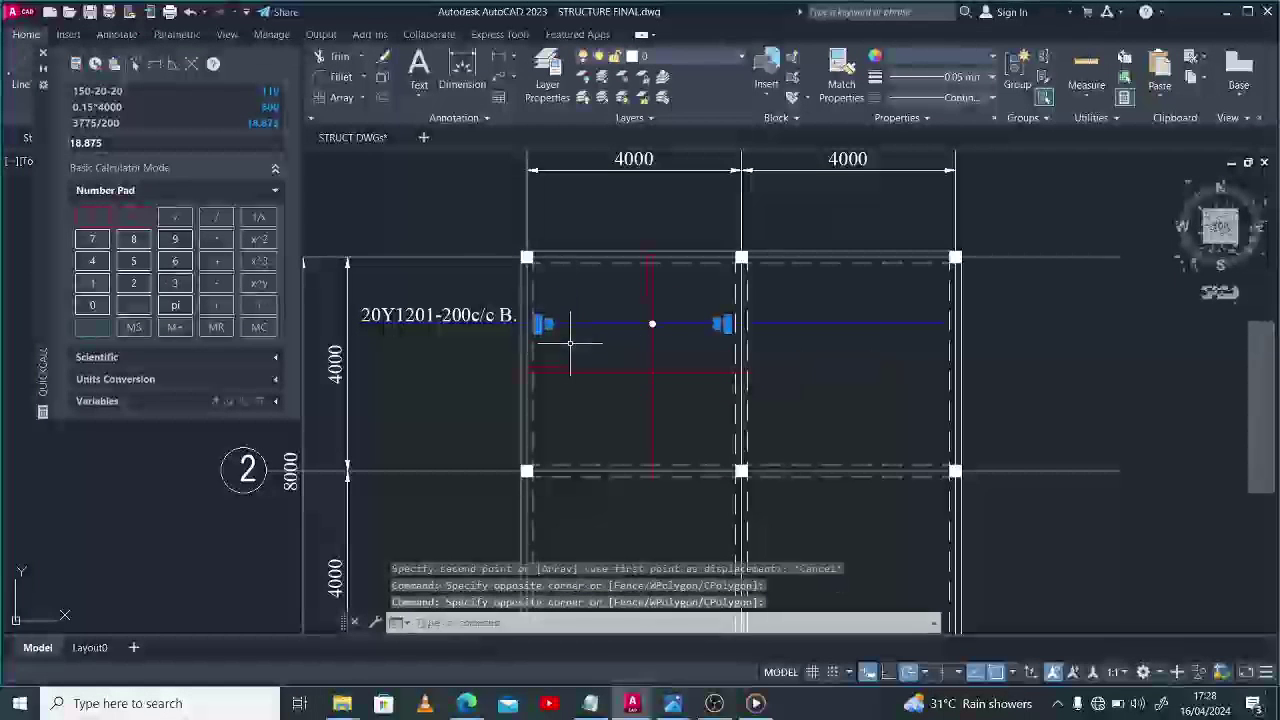
{"action": "key", "text": "BackSpace"}
{"action": "type", "text": "co"}
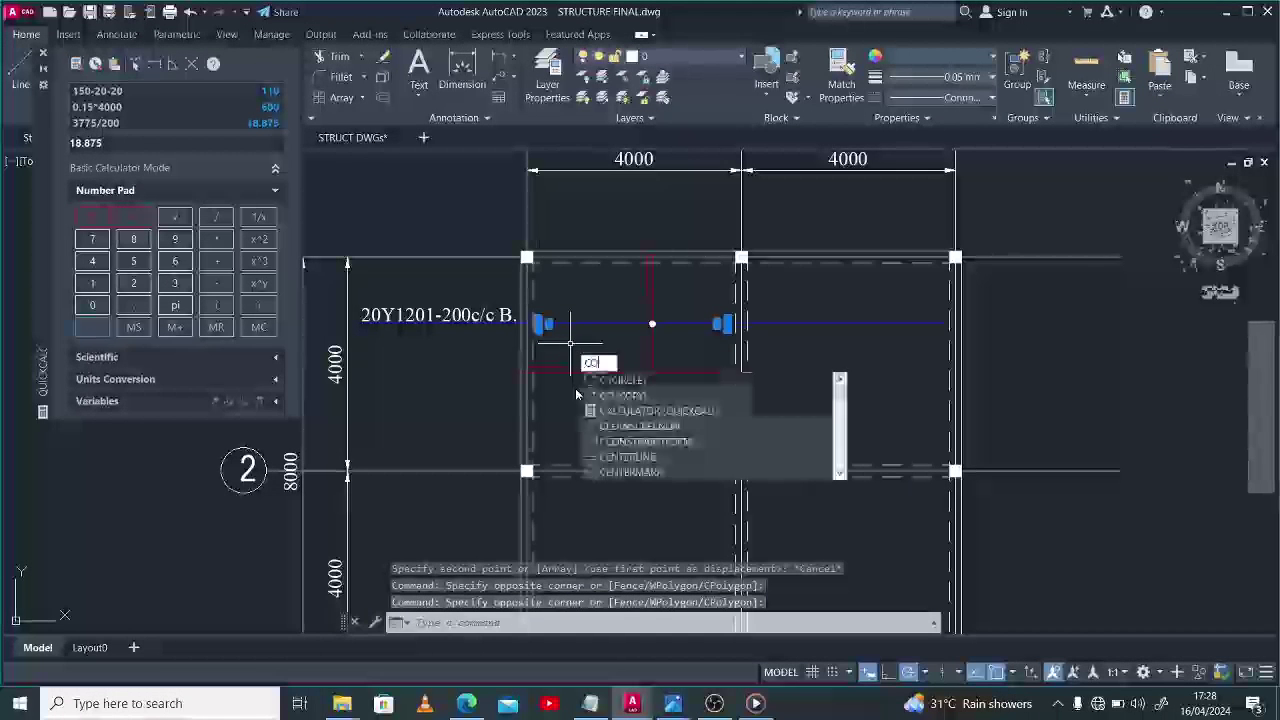
{"action": "key", "text": "Return"}
{"action": "left_click", "coordinate": [541, 410]}
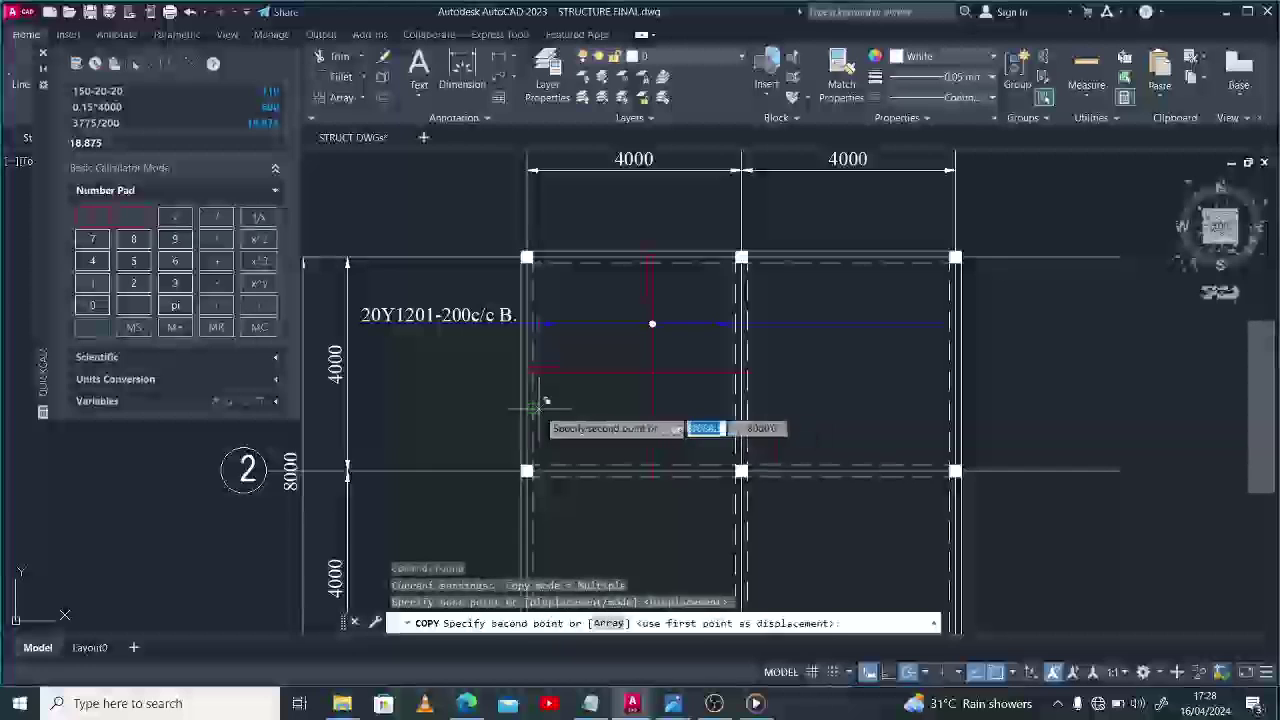
{"action": "left_click", "coordinate": [748, 408]}
{"action": "key", "text": "Escape"}
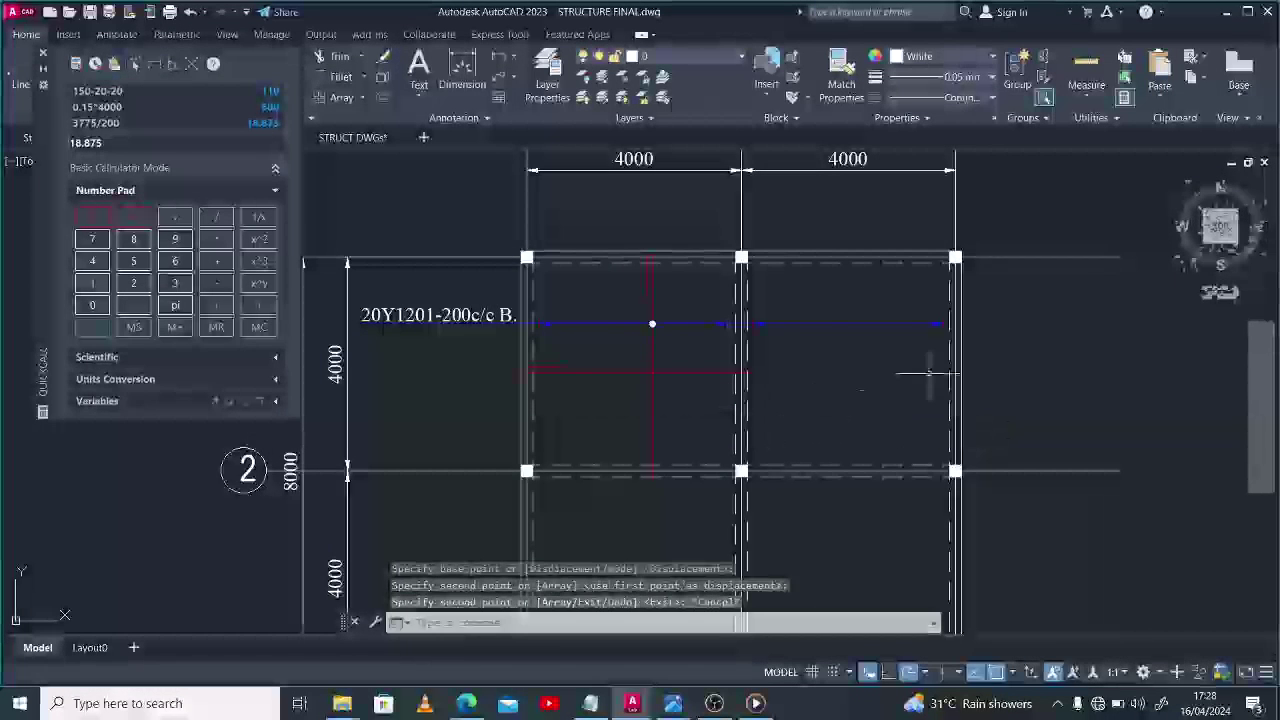
Move the copied end arrowhead horizontally to the inner edge of the gridline C beam.
{"action": "scroll", "coordinate": [948, 337], "scroll_direction": "up", "scroll_amount": 2}
{"action": "type", "text": "m"}
{"action": "key", "text": "Return"}
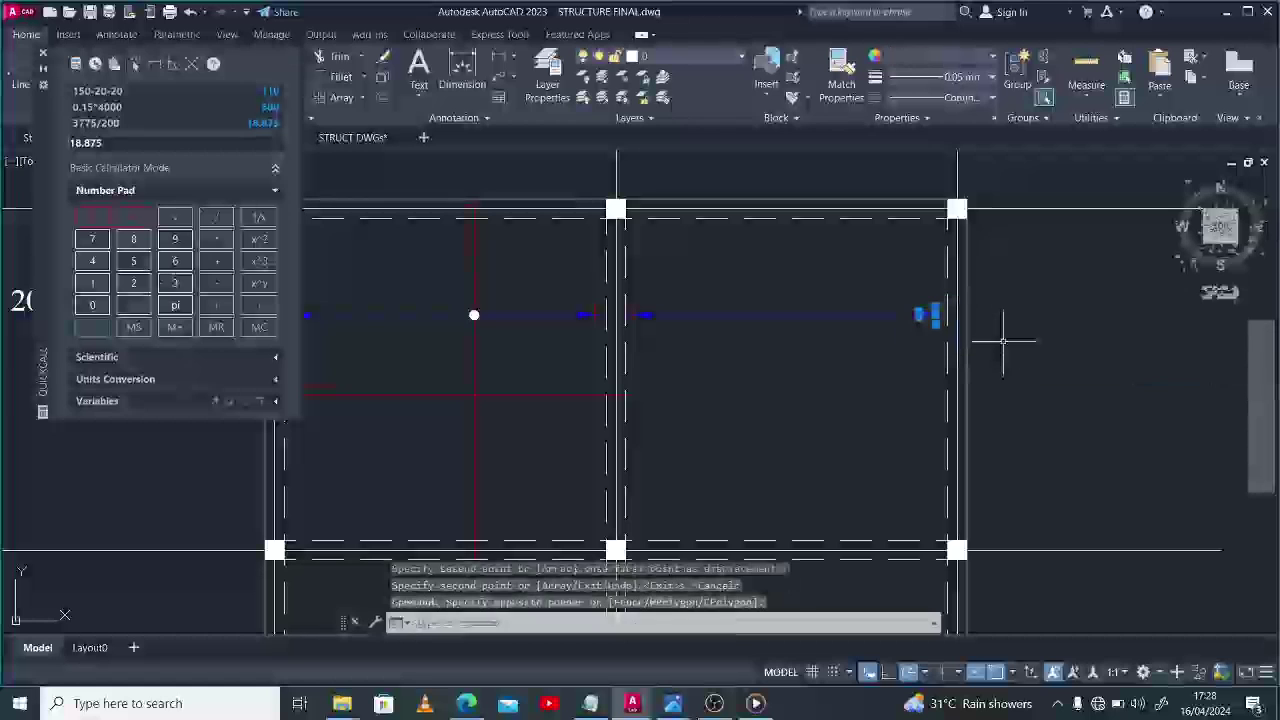
{"action": "left_click", "coordinate": [1003, 340]}
{"action": "left_click", "coordinate": [1012, 337]}
Copy the vertical 13Y1219-250c/c B callout with its line, dot and arrowheads from the first floor slab into panel A-B/1-2.
{"action": "scroll", "coordinate": [952, 336], "scroll_direction": "down", "scroll_amount": 3}
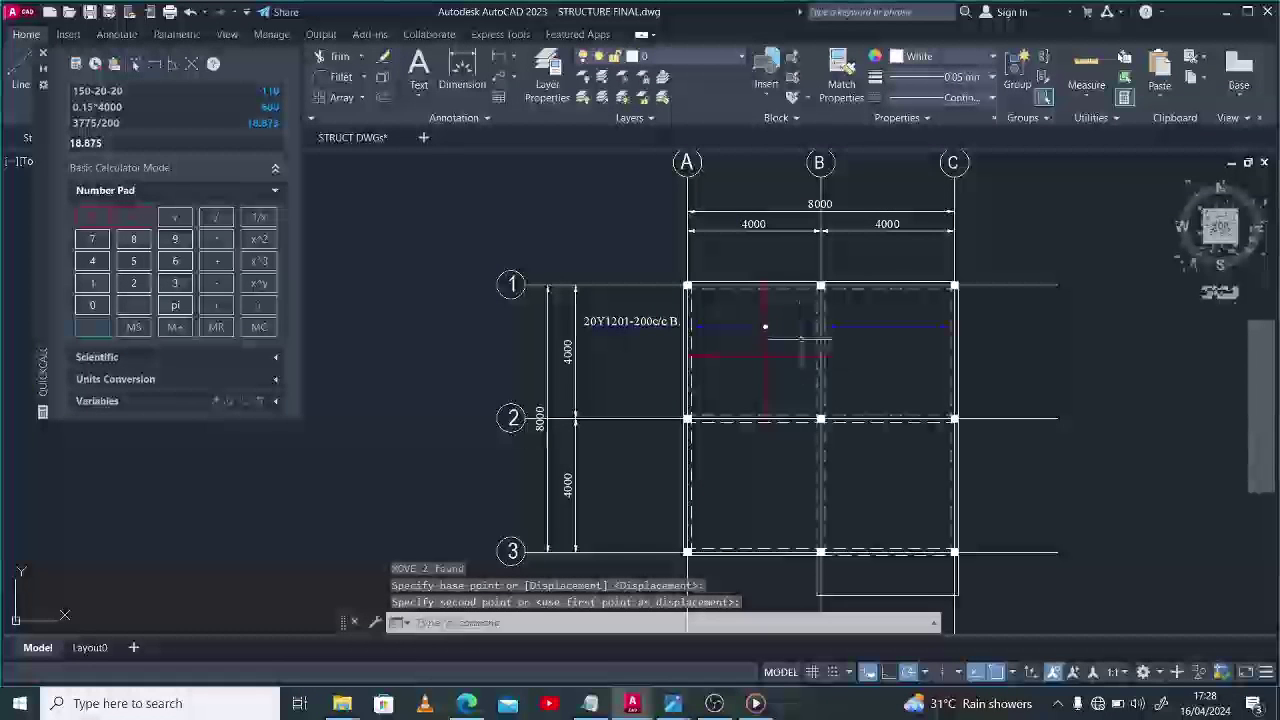
{"action": "scroll", "coordinate": [776, 372], "scroll_direction": "down", "scroll_amount": 6}
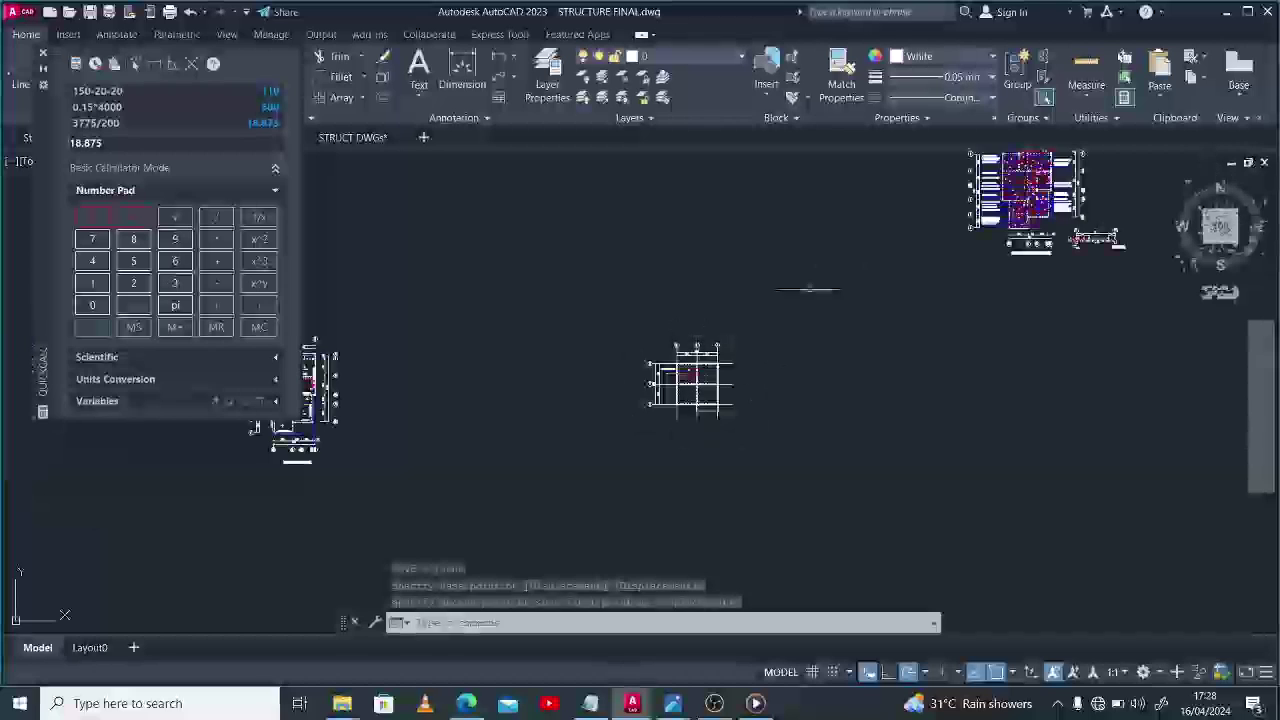
{"action": "scroll", "coordinate": [955, 262], "scroll_direction": "up", "scroll_amount": 7}
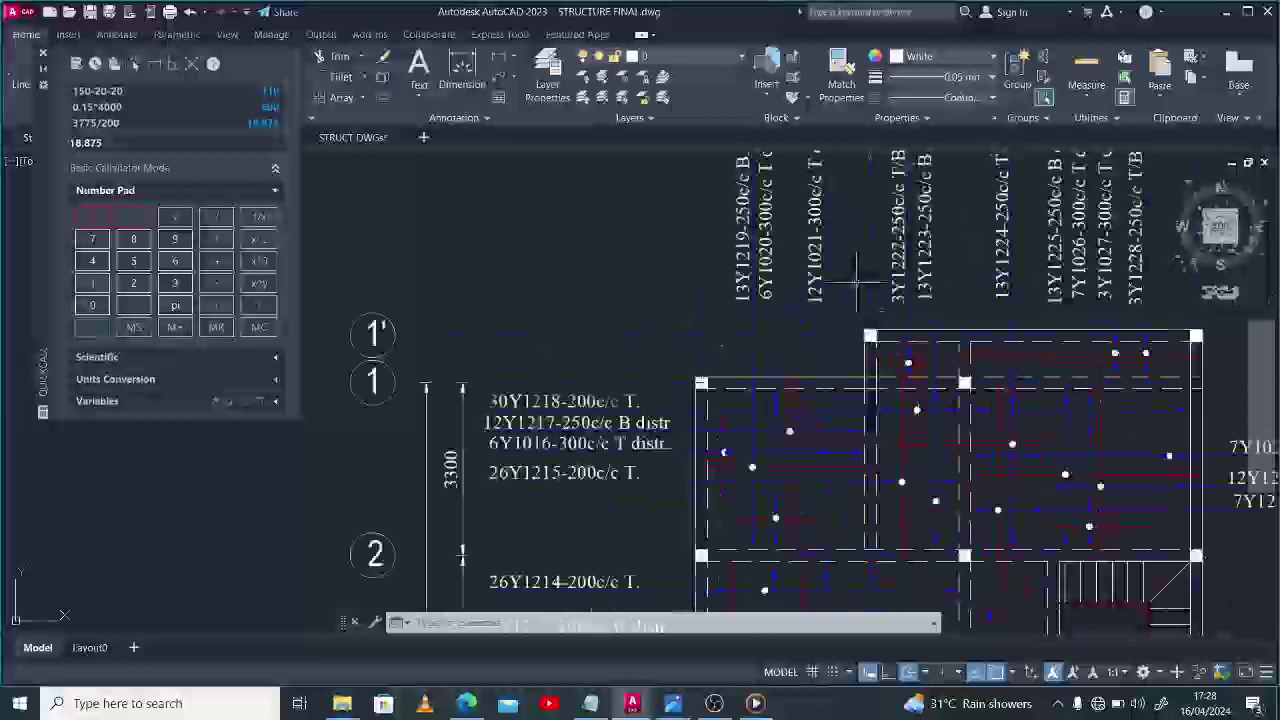
{"action": "left_click", "coordinate": [752, 322]}
{"action": "left_click", "coordinate": [738, 367]}
{"action": "left_click", "coordinate": [762, 545]}
{"action": "type", "text": "co"}
{"action": "key", "text": "Return"}
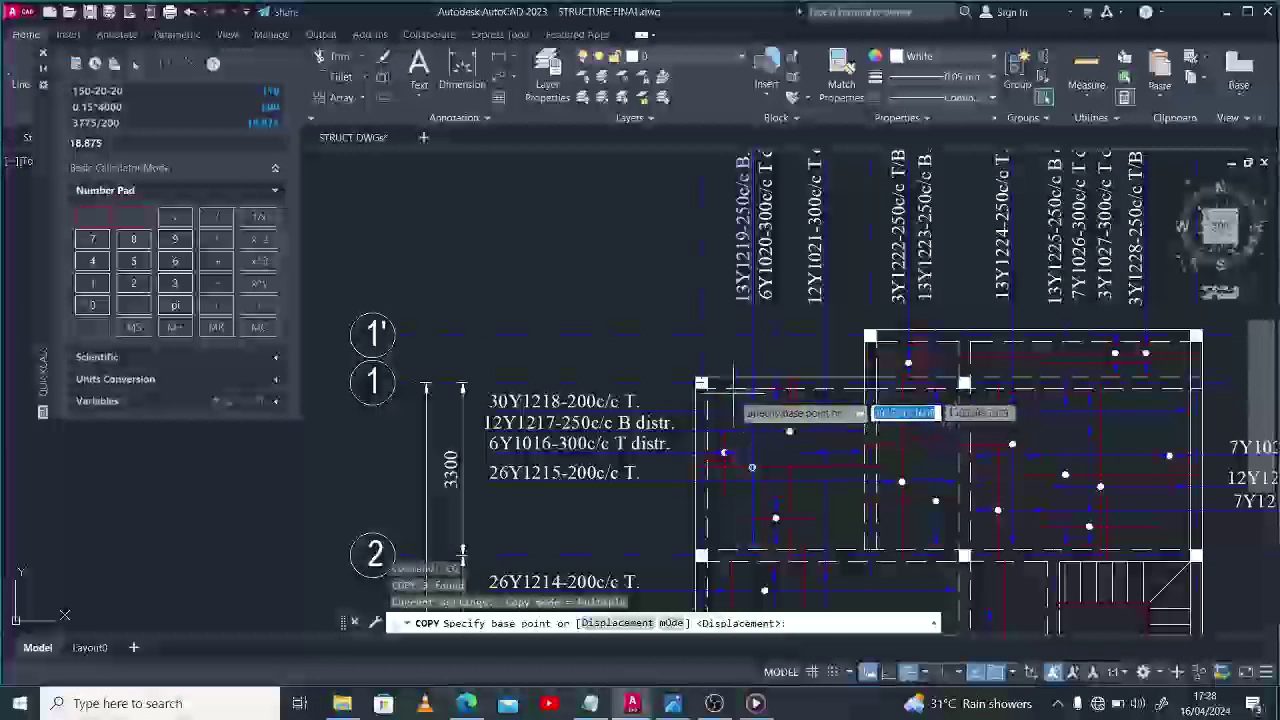
{"action": "left_click", "coordinate": [737, 385]}
{"action": "scroll", "coordinate": [1000, 400], "scroll_direction": "down", "scroll_amount": 5}
{"action": "scroll", "coordinate": [805, 538], "scroll_direction": "up", "scroll_amount": 3}
{"action": "scroll", "coordinate": [805, 538], "scroll_direction": "up", "scroll_amount": 6}
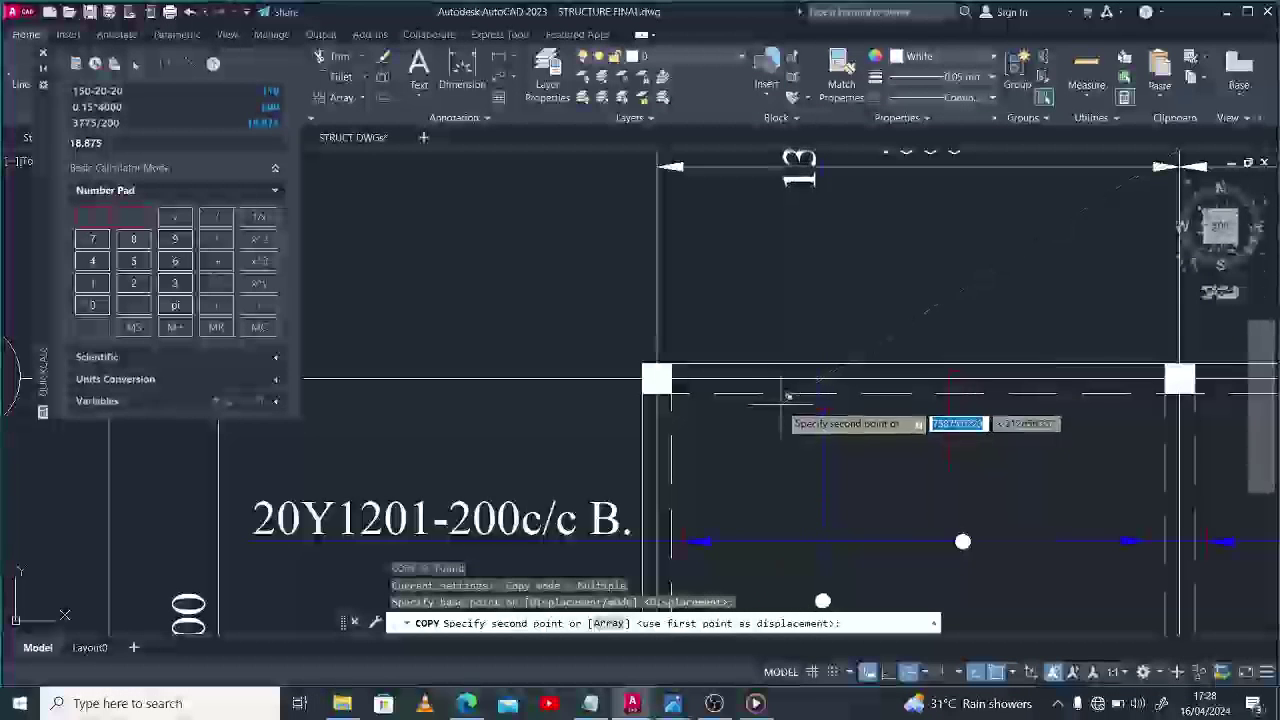
{"action": "left_click", "coordinate": [790, 390]}
{"action": "key", "text": "Escape"}
{"action": "scroll", "coordinate": [800, 380], "scroll_direction": "down", "scroll_amount": 5}
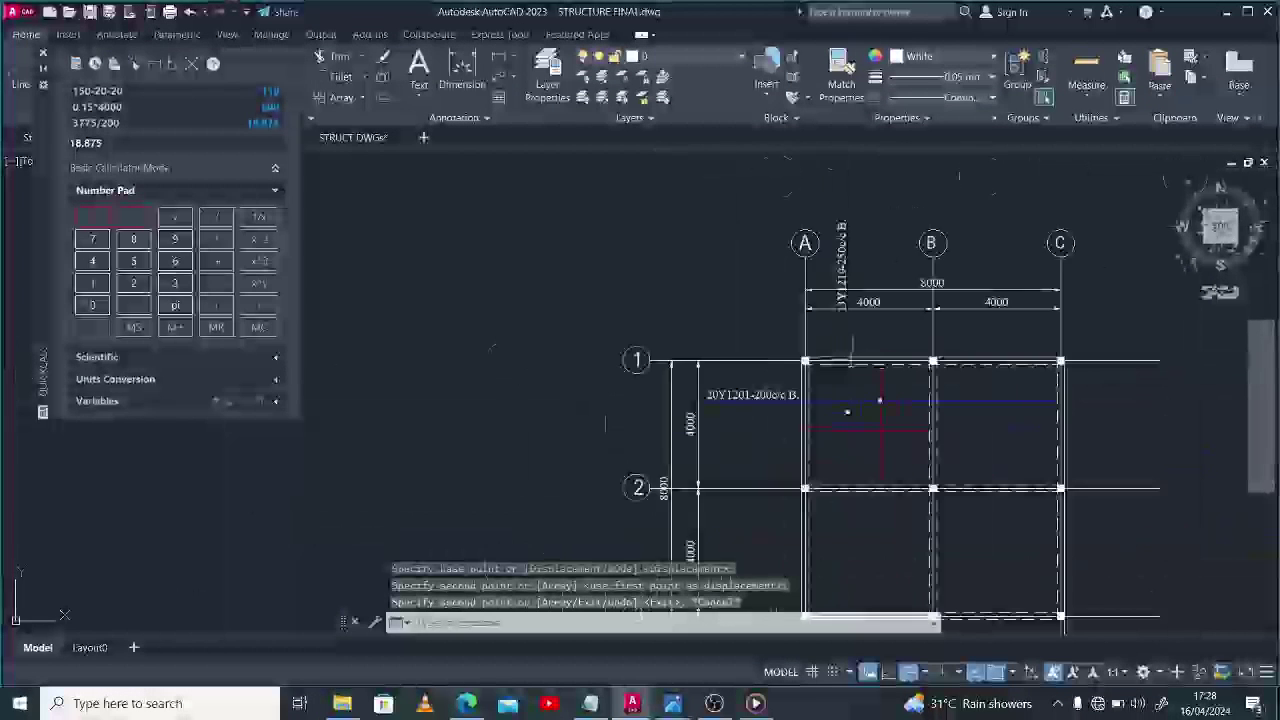
{"action": "scroll", "coordinate": [840, 350], "scroll_direction": "up", "scroll_amount": 4}
{"action": "left_click", "coordinate": [810, 318]}
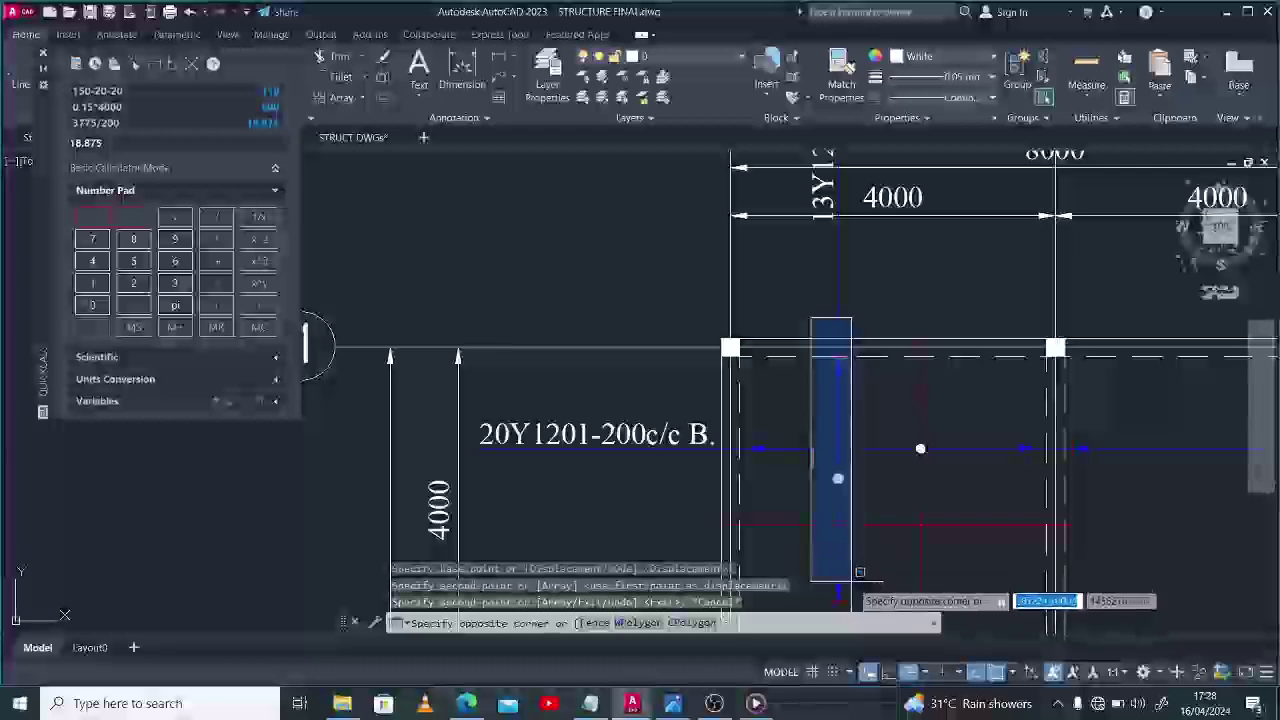
{"action": "left_click", "coordinate": [888, 380]}
{"action": "key", "text": "F2"}
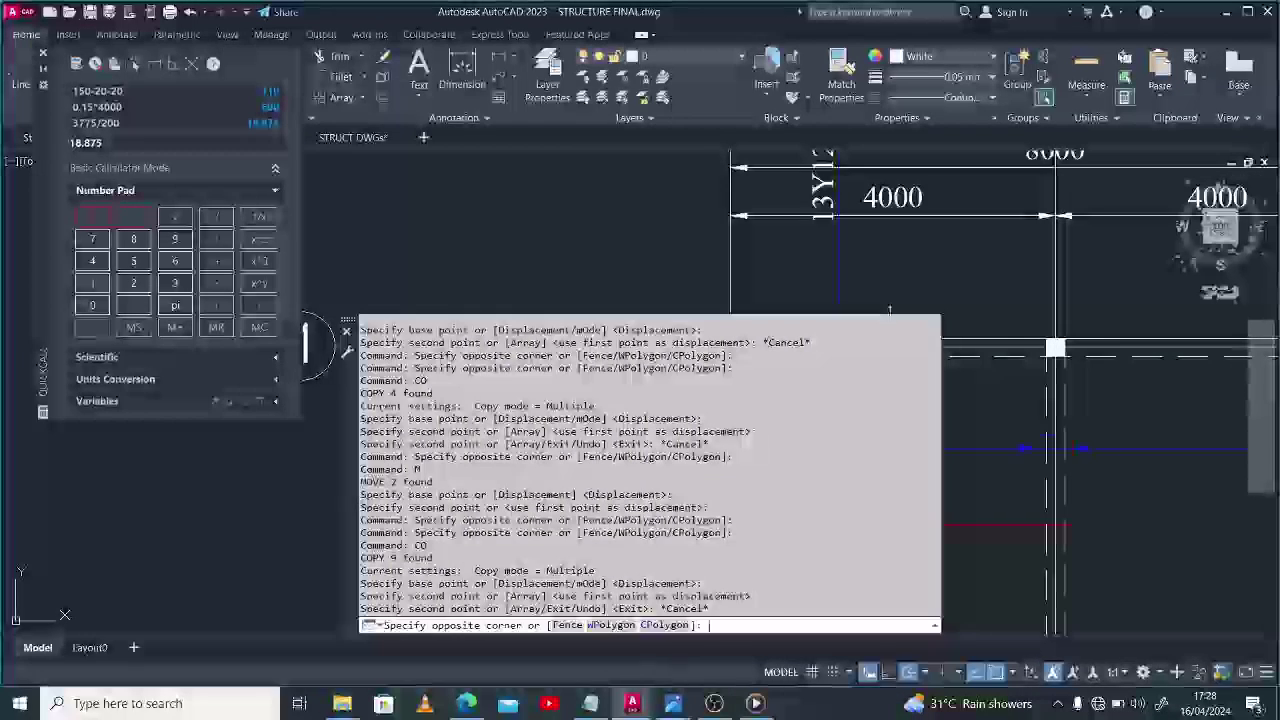
{"action": "scroll", "coordinate": [880, 268], "scroll_direction": "down", "scroll_amount": 2}
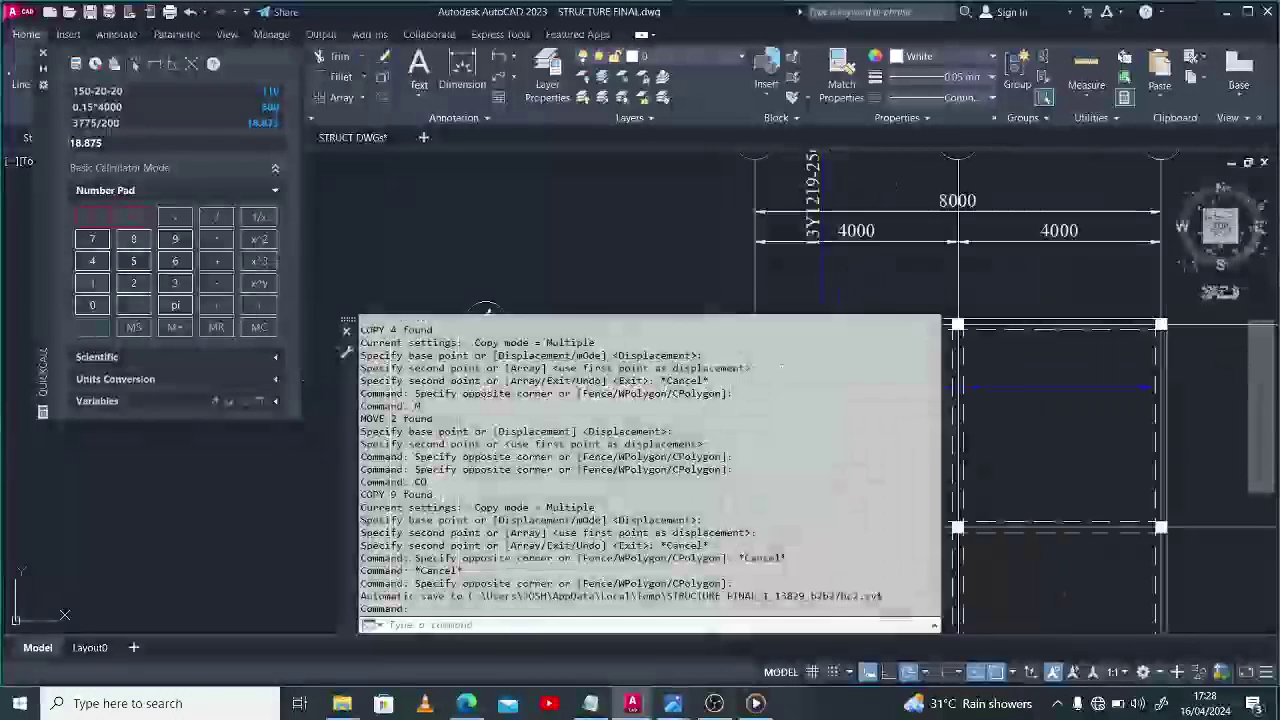
{"action": "left_click", "coordinate": [371, 624]}
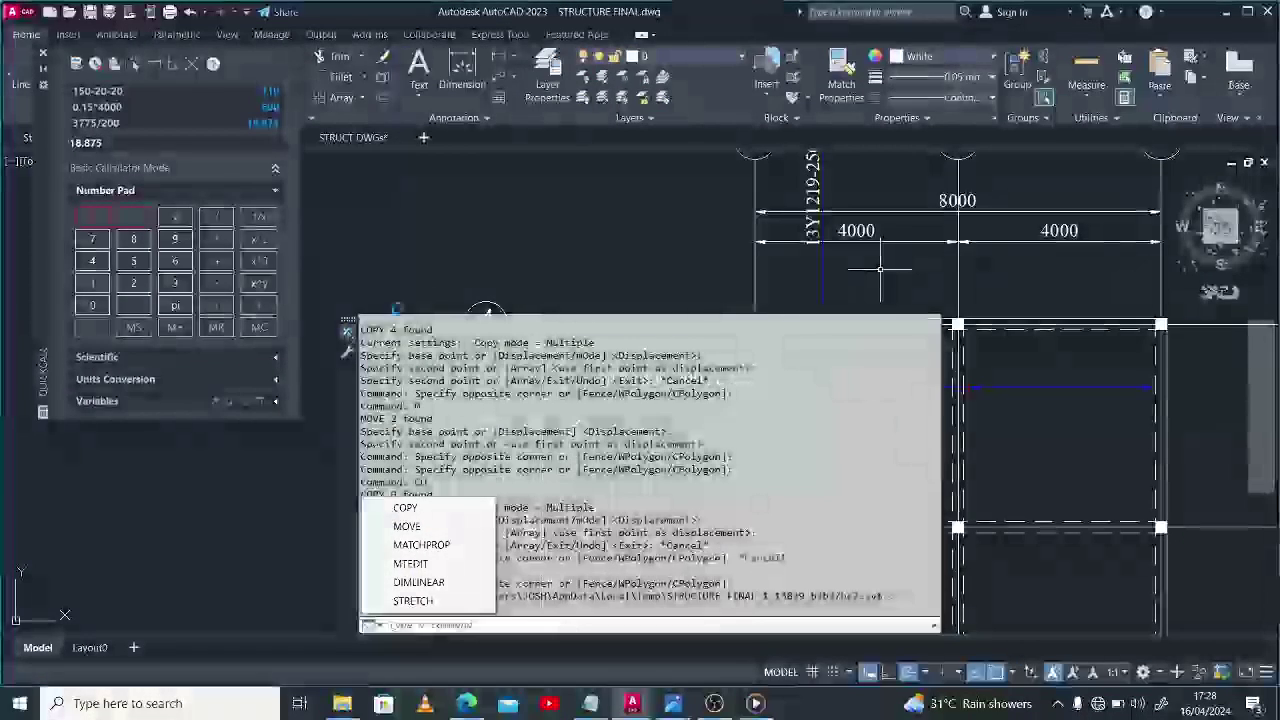
{"action": "left_click", "coordinate": [347, 331]}
{"action": "left_click", "coordinate": [708, 368]}
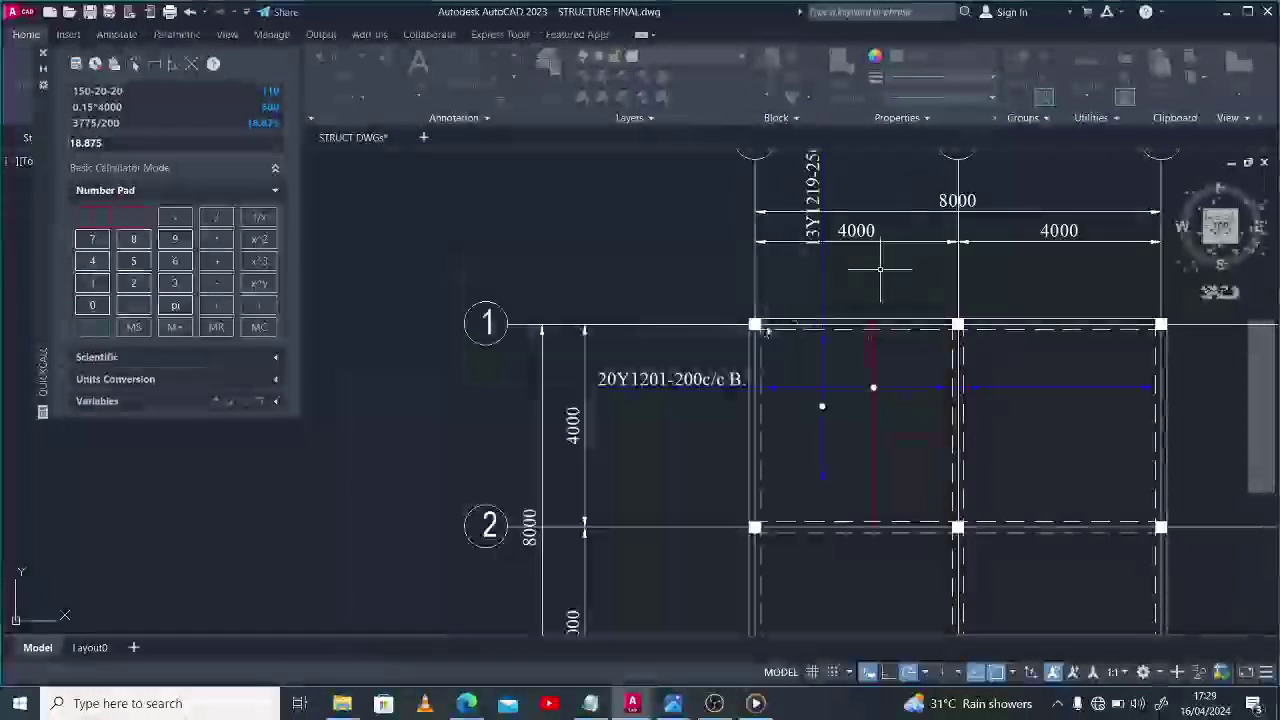
Extend the copied vertical callout line and its lower arrowhead down to the inner edge of the gridline 2 beam.
{"action": "left_click", "coordinate": [812, 310]}
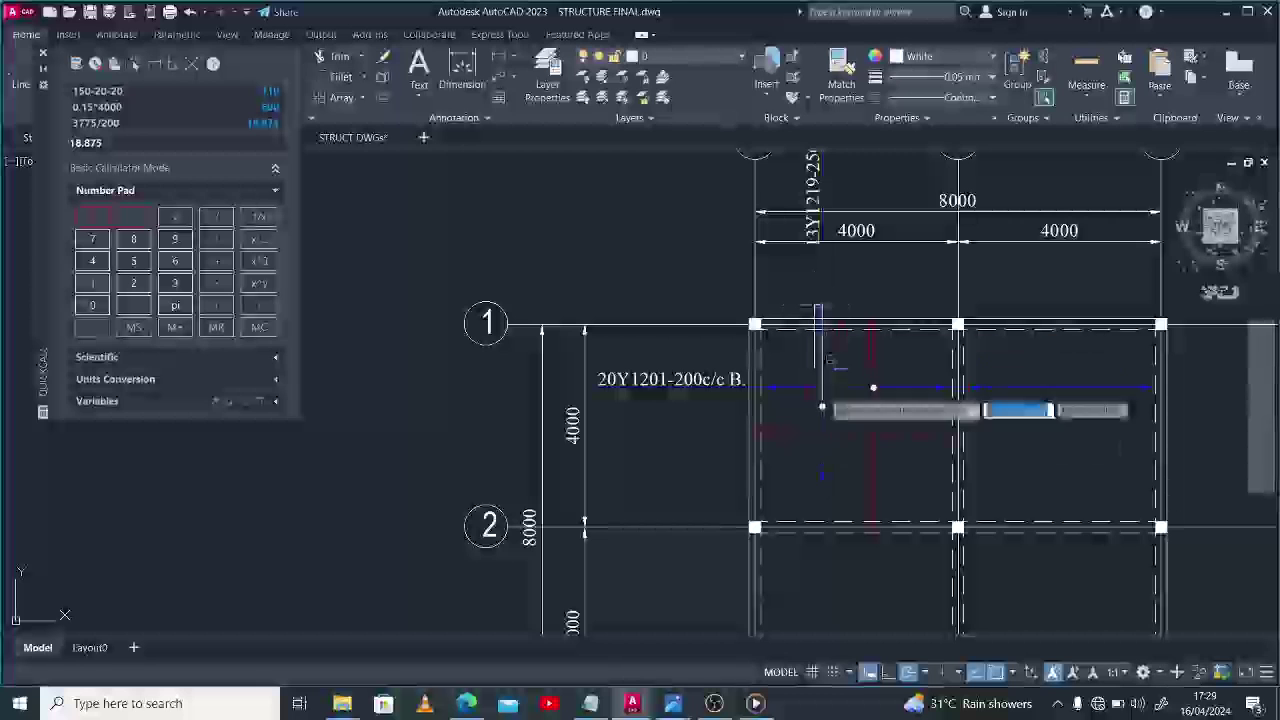
{"action": "left_click", "coordinate": [837, 500]}
{"action": "left_click", "coordinate": [822, 406]}
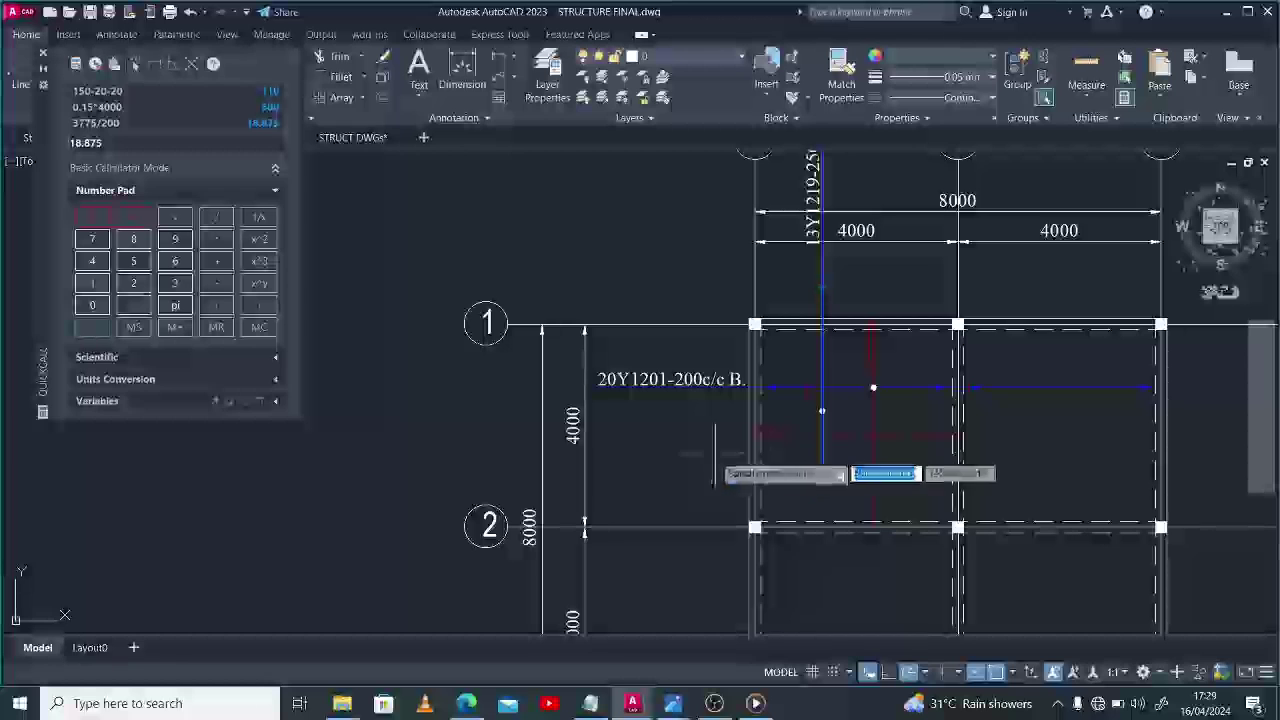
{"action": "key", "text": "Escape"}
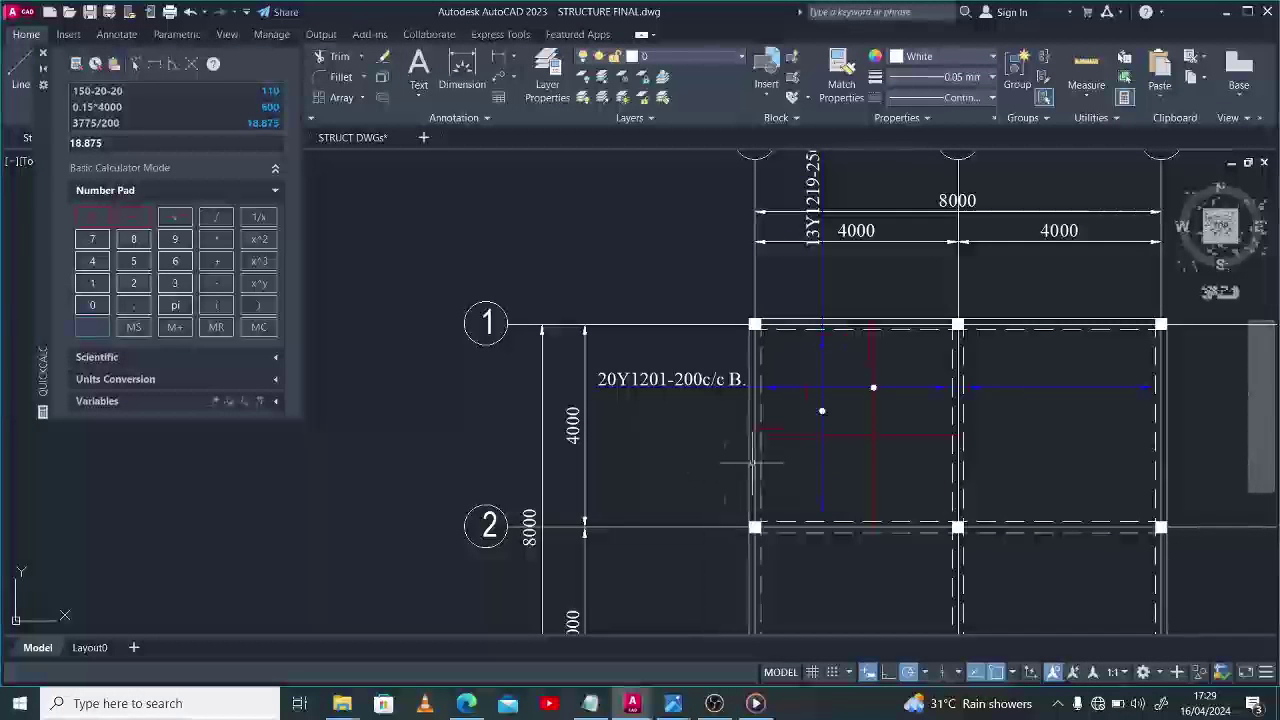
Move the vertical callout's dot down onto the long horizontal bar in panel A-B/1-2.
{"action": "scroll", "coordinate": [808, 395], "scroll_direction": "up", "scroll_amount": 3}
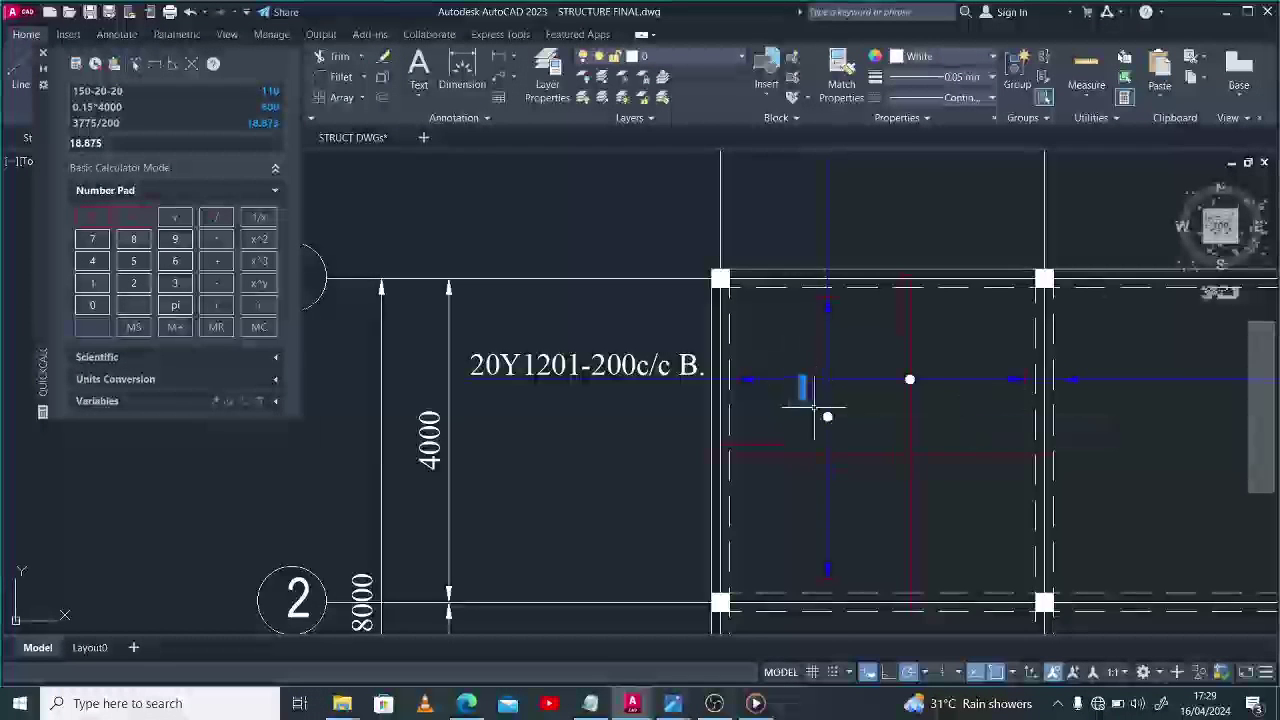
{"action": "left_click", "coordinate": [826, 417]}
{"action": "left_click", "coordinate": [826, 417]}
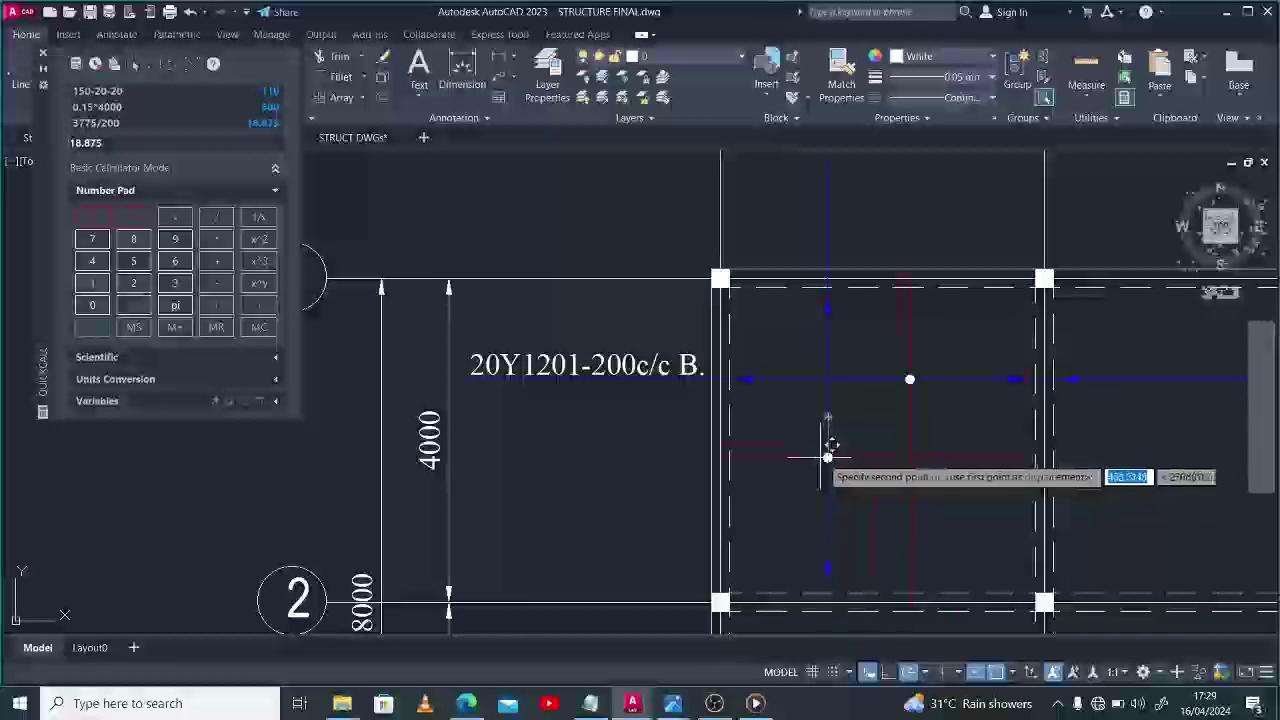
{"action": "scroll", "coordinate": [838, 442], "scroll_direction": "down", "scroll_amount": 4}
{"action": "scroll", "coordinate": [835, 330], "scroll_direction": "up", "scroll_amount": 2}
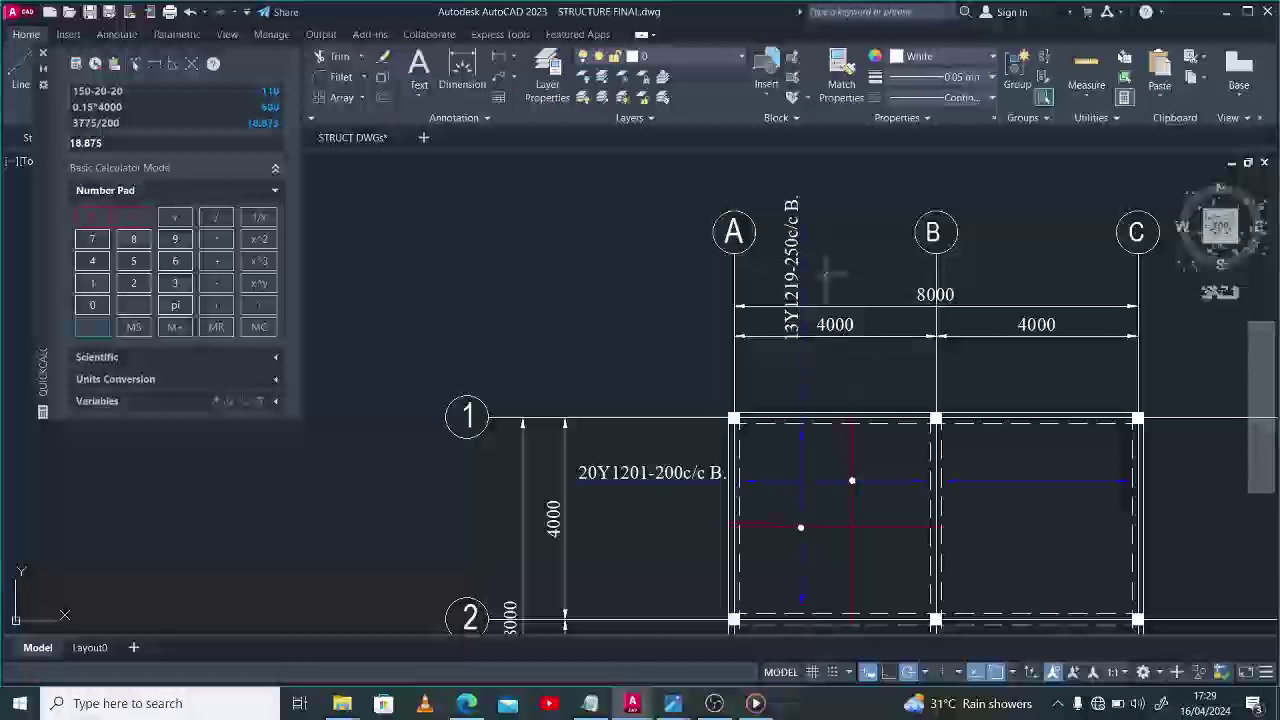
Draw a horizontal leader line from outside gridline A across to the vertical blue bar in panel A-B/1-2, below the 20Y1201-200c/c B. callout.
{"action": "type", "text": "l"}
{"action": "key", "text": "Return"}
{"action": "scroll", "coordinate": [809, 523], "scroll_direction": "up", "scroll_amount": 3}
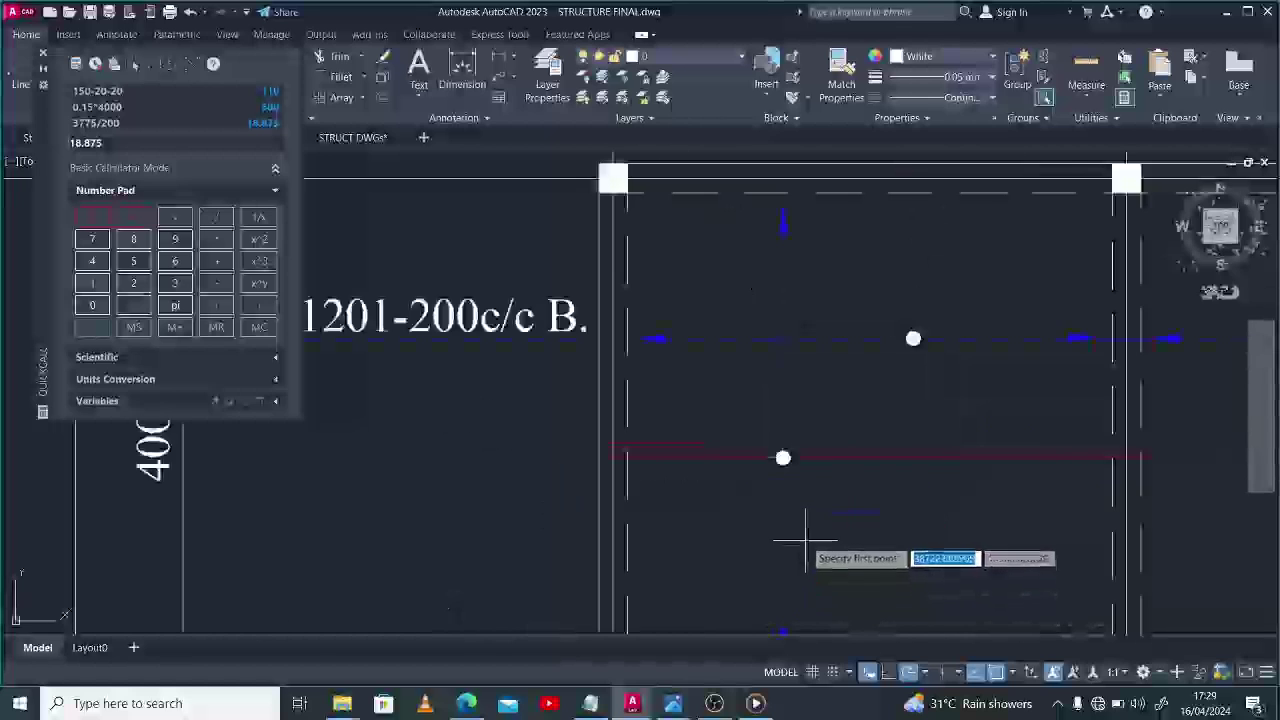
{"action": "scroll", "coordinate": [797, 535], "scroll_direction": "down", "scroll_amount": 2}
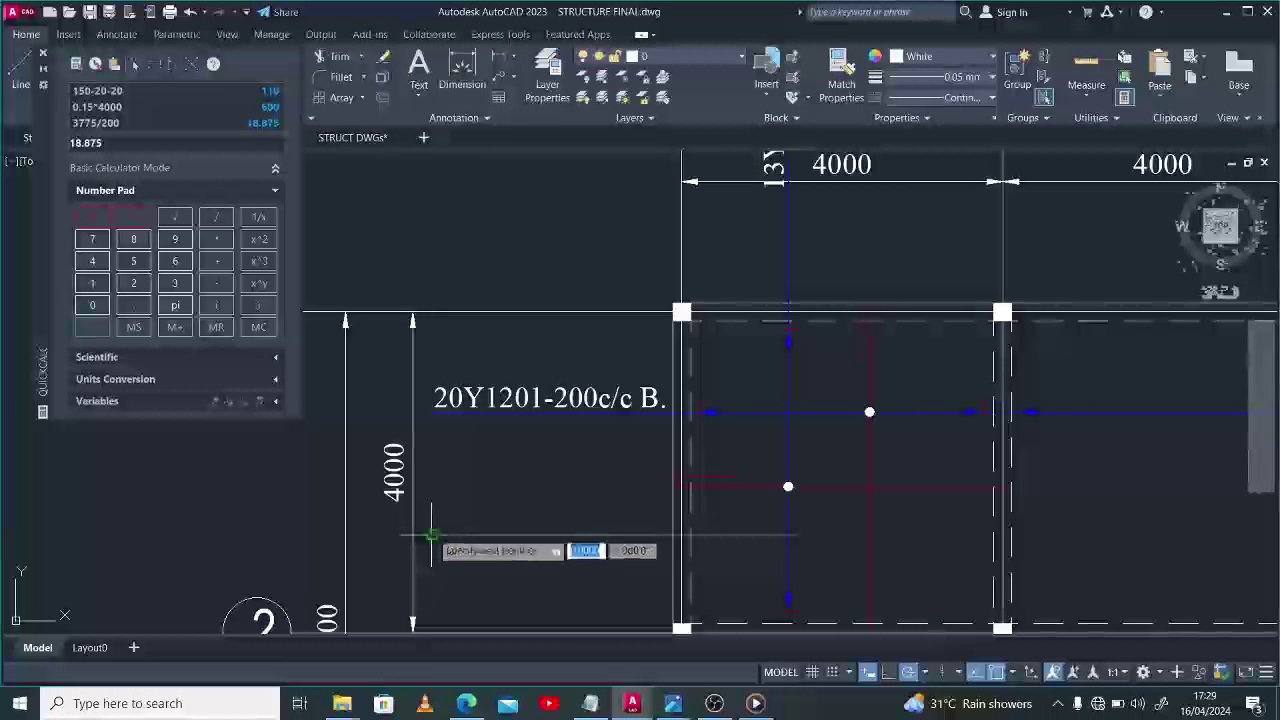
{"action": "scroll", "coordinate": [765, 533], "scroll_direction": "down", "scroll_amount": 2}
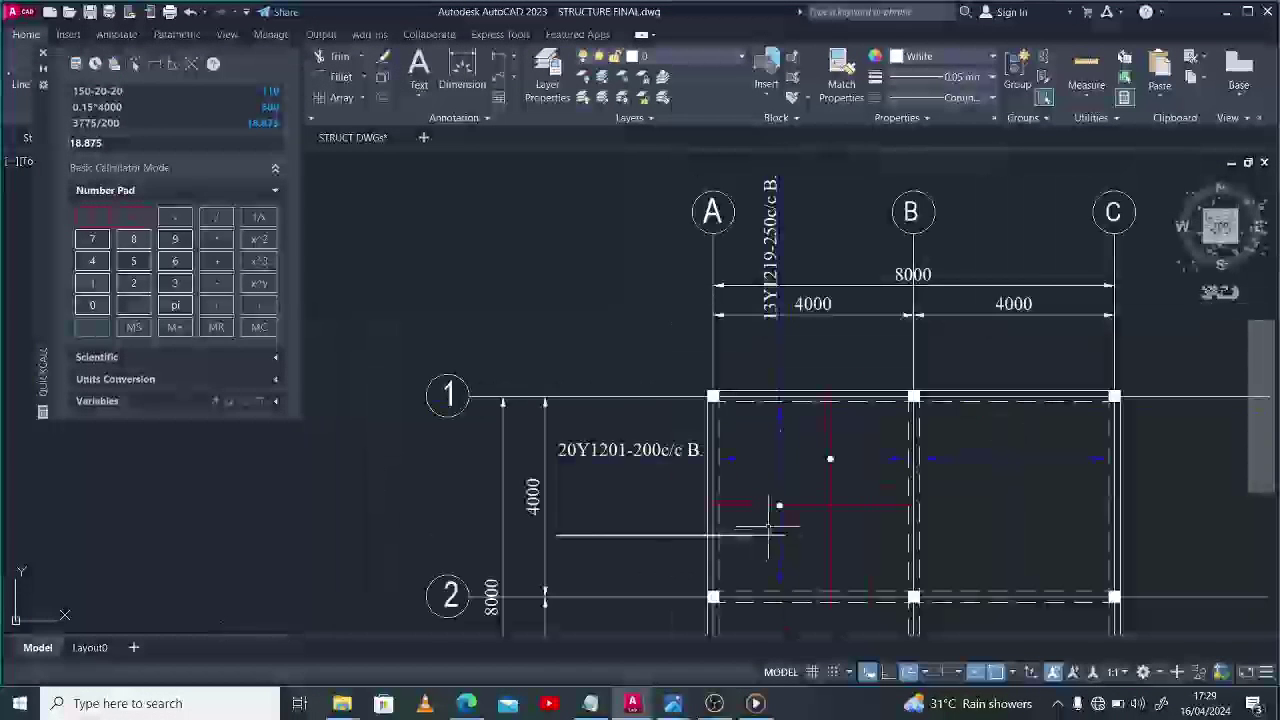
Rotate the vertical 13Y1219-250c/c B. label to horizontal and place it above the new leader line.
{"action": "left_click", "coordinate": [770, 245]}
{"action": "left_click", "coordinate": [622, 530]}
{"action": "key", "text": "Return"}
{"action": "left_click", "coordinate": [620, 530]}
{"action": "left_click", "coordinate": [628, 548]}
Move the 13Y1219-250c/c B. label horizontally to align with the start of its leader line.
{"action": "scroll", "coordinate": [628, 530], "scroll_direction": "up", "scroll_amount": 2}
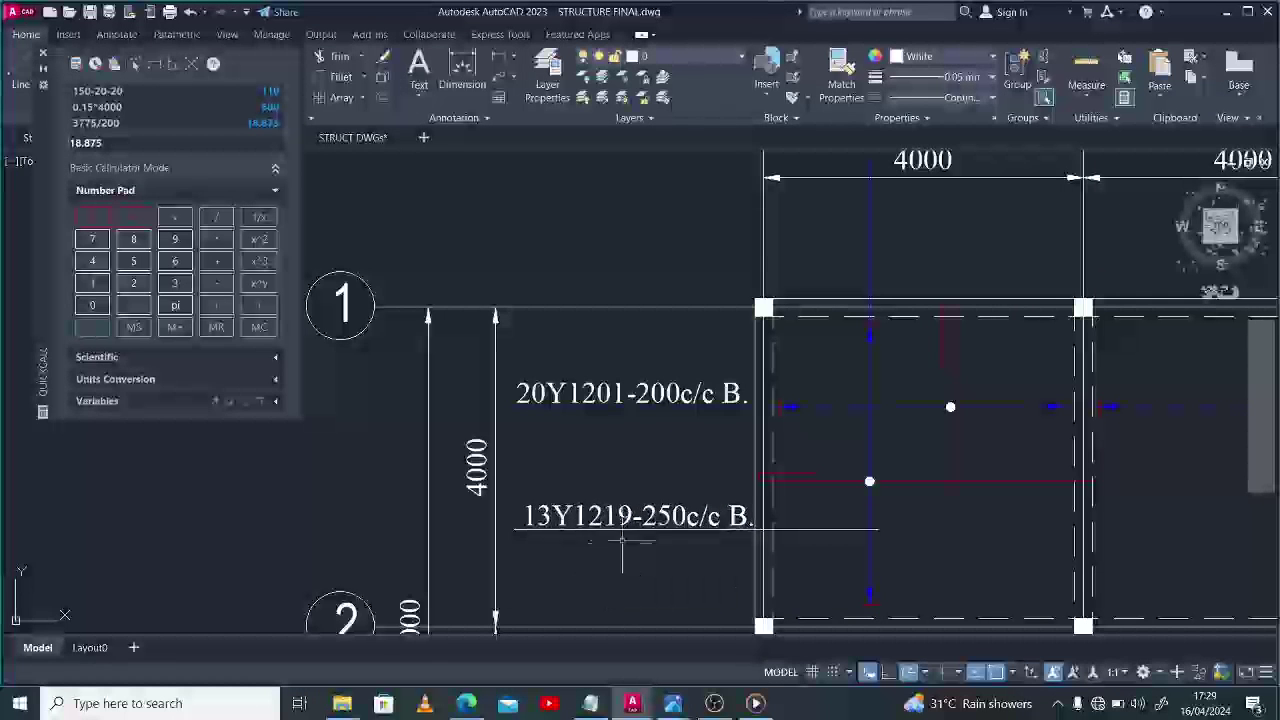
{"action": "left_click", "coordinate": [625, 518]}
{"action": "key", "text": "m"}
{"action": "key", "text": "space"}
{"action": "left_click", "coordinate": [629, 558]}
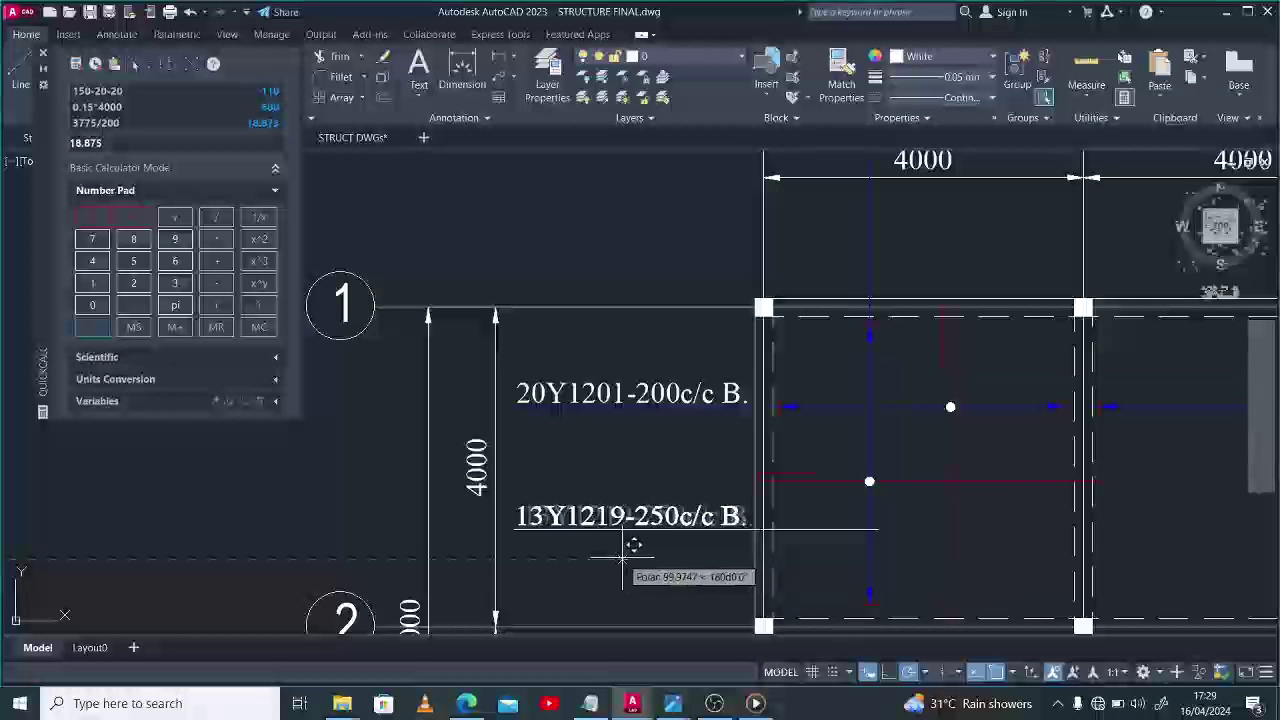
{"action": "left_click", "coordinate": [622, 558]}
Match the new leader line's properties to the blue vertical bar.
{"action": "type", "text": "ma"}
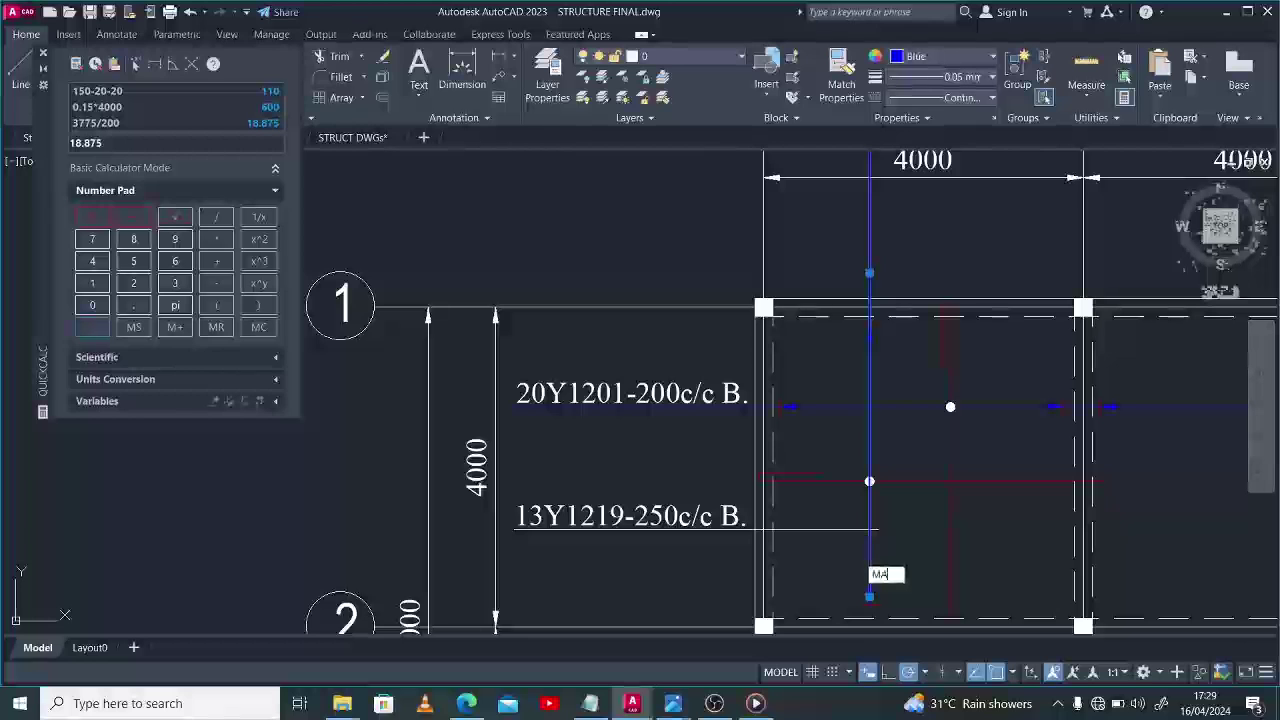
{"action": "scroll", "coordinate": [853, 550], "scroll_direction": "up", "scroll_amount": 4}
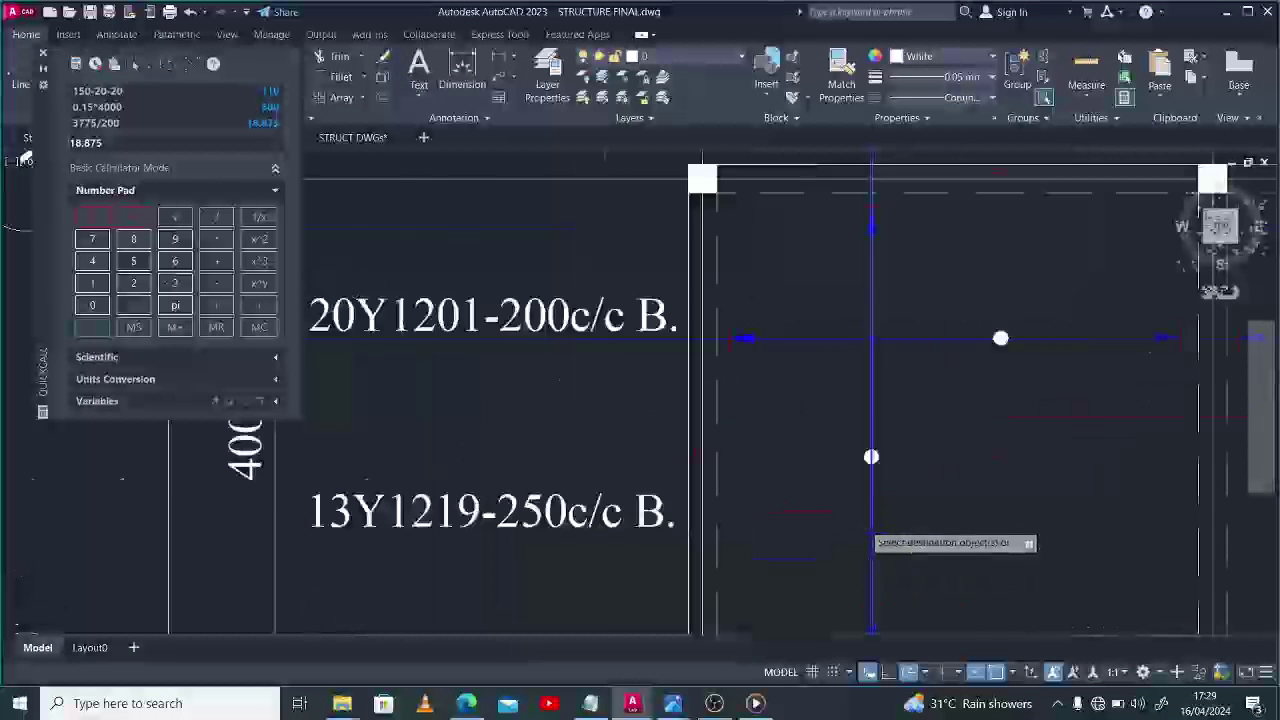
{"action": "key", "text": "Return"}
Draw a short diagonal tick where the leader meets the vertical bar and match its properties to the blue leader.
{"action": "type", "text": "l"}
{"action": "key", "text": "Return"}
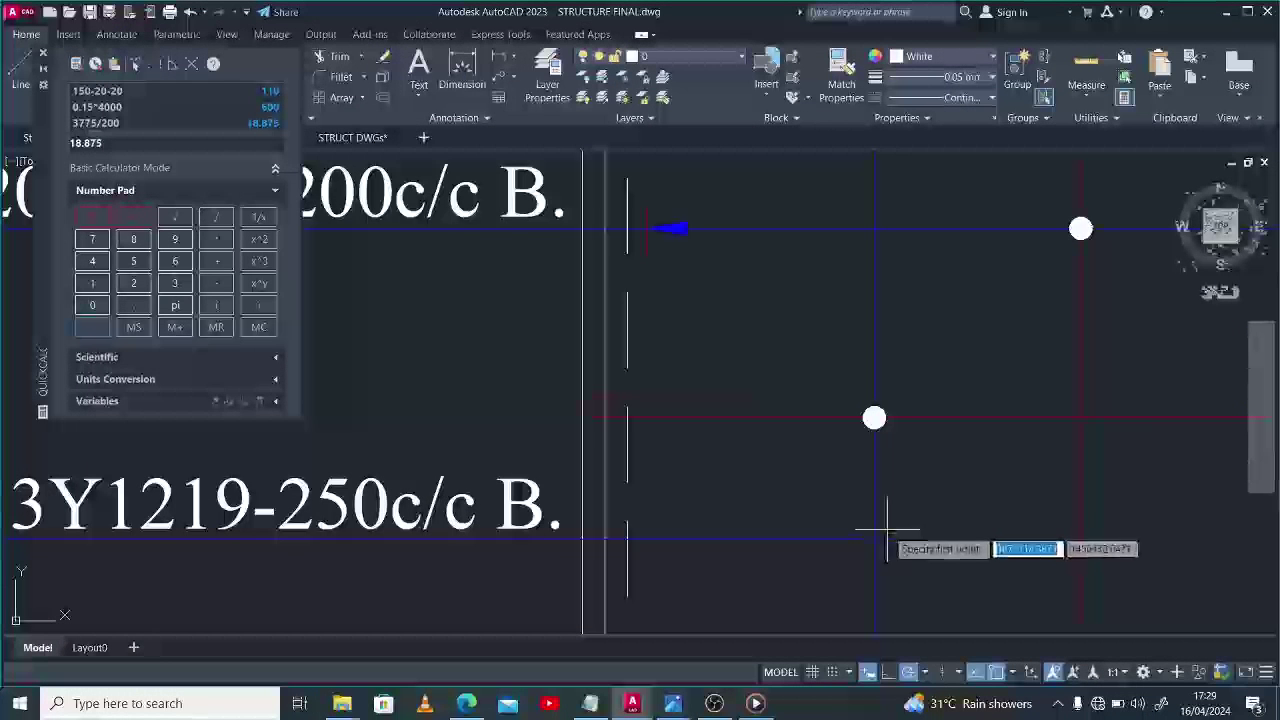
{"action": "left_click", "coordinate": [875, 538]}
{"action": "left_click", "coordinate": [863, 553]}
{"action": "key", "text": "Return"}
{"action": "left_click", "coordinate": [818, 539]}
{"action": "type", "text": "ma"}
{"action": "key", "text": "Return"}
{"action": "left_click", "coordinate": [875, 540]}
{"action": "key", "text": "Return"}
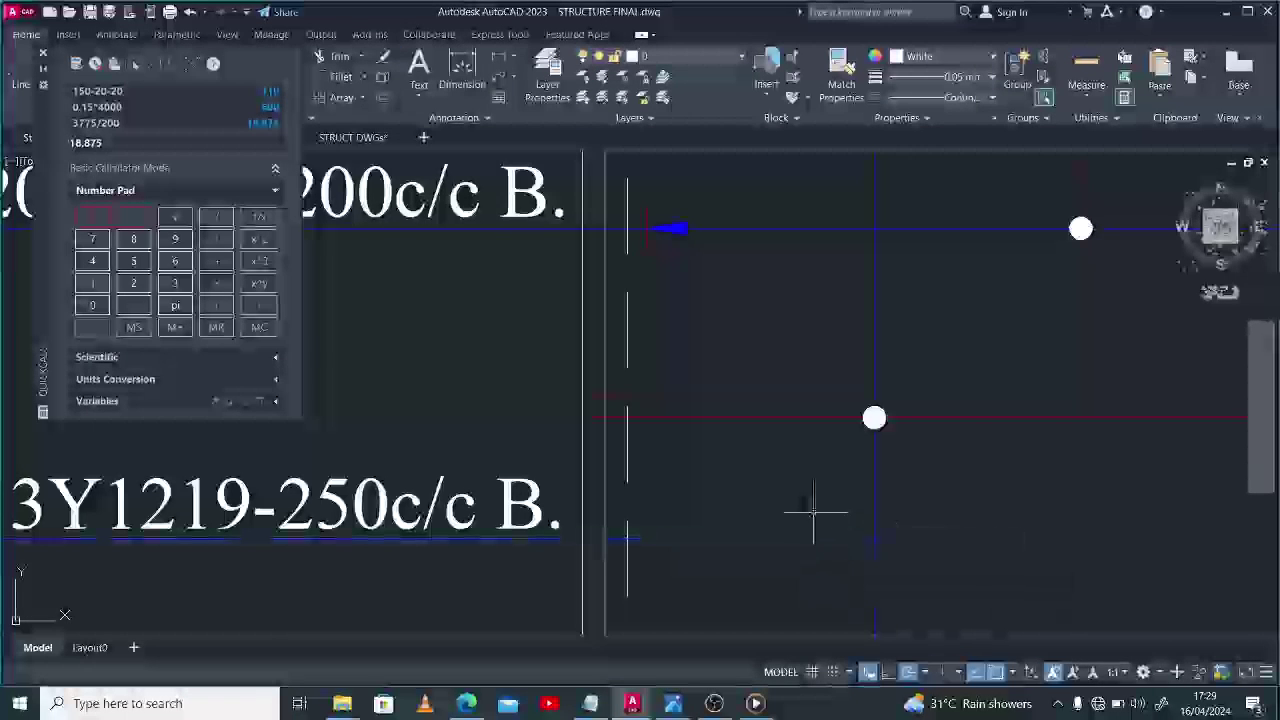
Trim off the part of the vertical blue bar line that runs beyond its upper arrowhead in panel A-B/1-2.
{"action": "scroll", "coordinate": [814, 508], "scroll_direction": "down", "scroll_amount": 3}
{"action": "scroll", "coordinate": [837, 337], "scroll_direction": "up", "scroll_amount": 3}
{"action": "left_click", "coordinate": [800, 271]}
{"action": "left_click", "coordinate": [909, 337]}
{"action": "type", "text": "tr"}
{"action": "key", "text": "Return"}
{"action": "scroll", "coordinate": [814, 285], "scroll_direction": "down", "scroll_amount": 2}
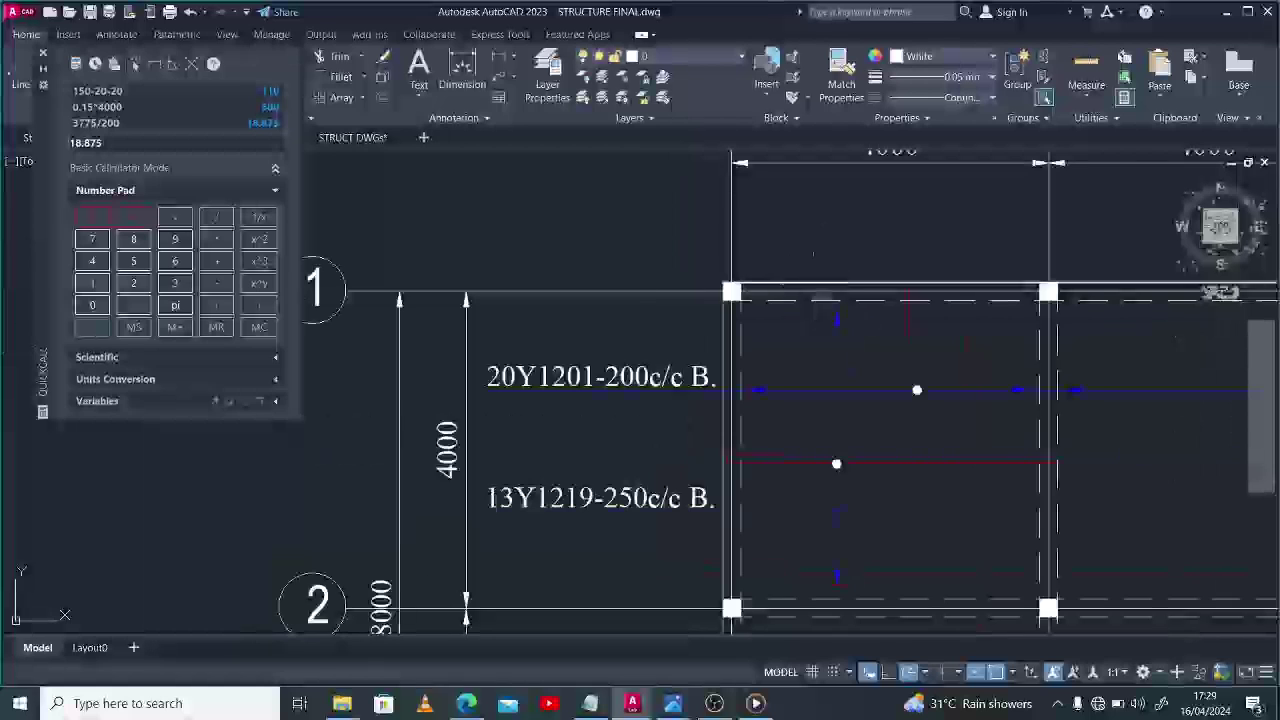
Change the lower callout text beside panel A-B/1-2 to 20Y1219-200c/c B.
{"action": "middle_click_drag", "start_coordinate": [884, 510], "coordinate": [838, 398]}
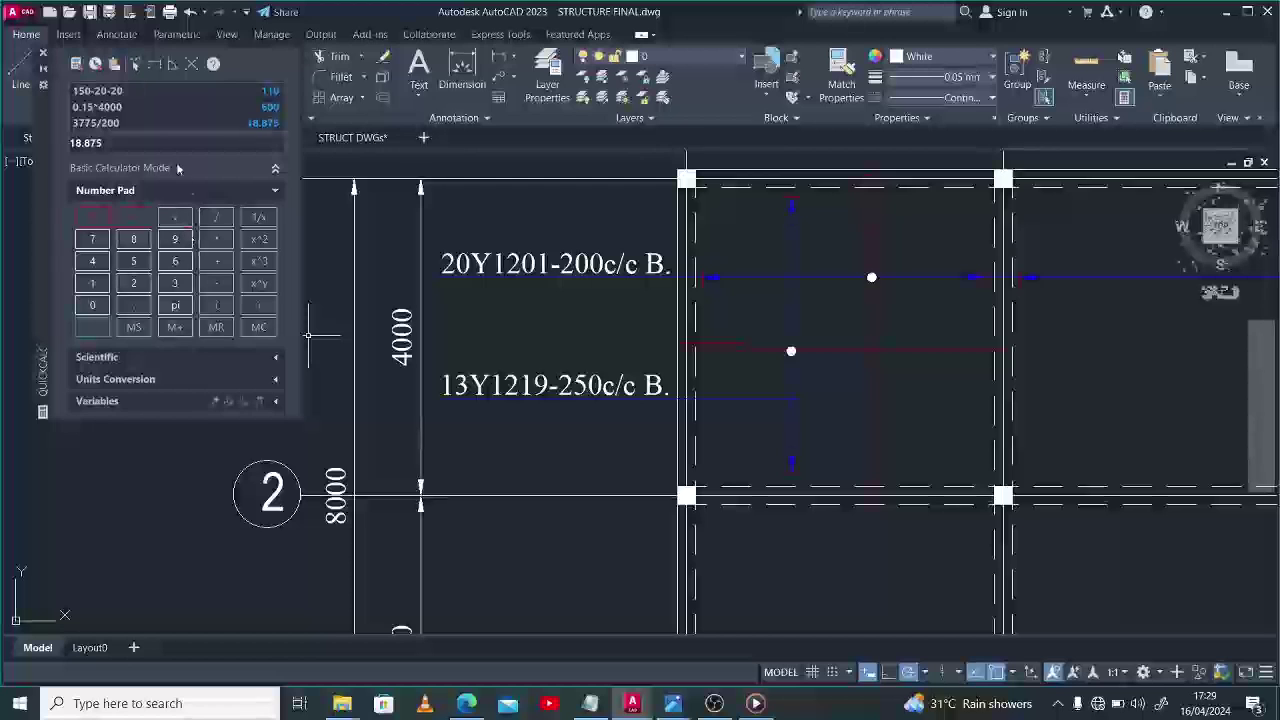
{"action": "double_click", "coordinate": [466, 383]}
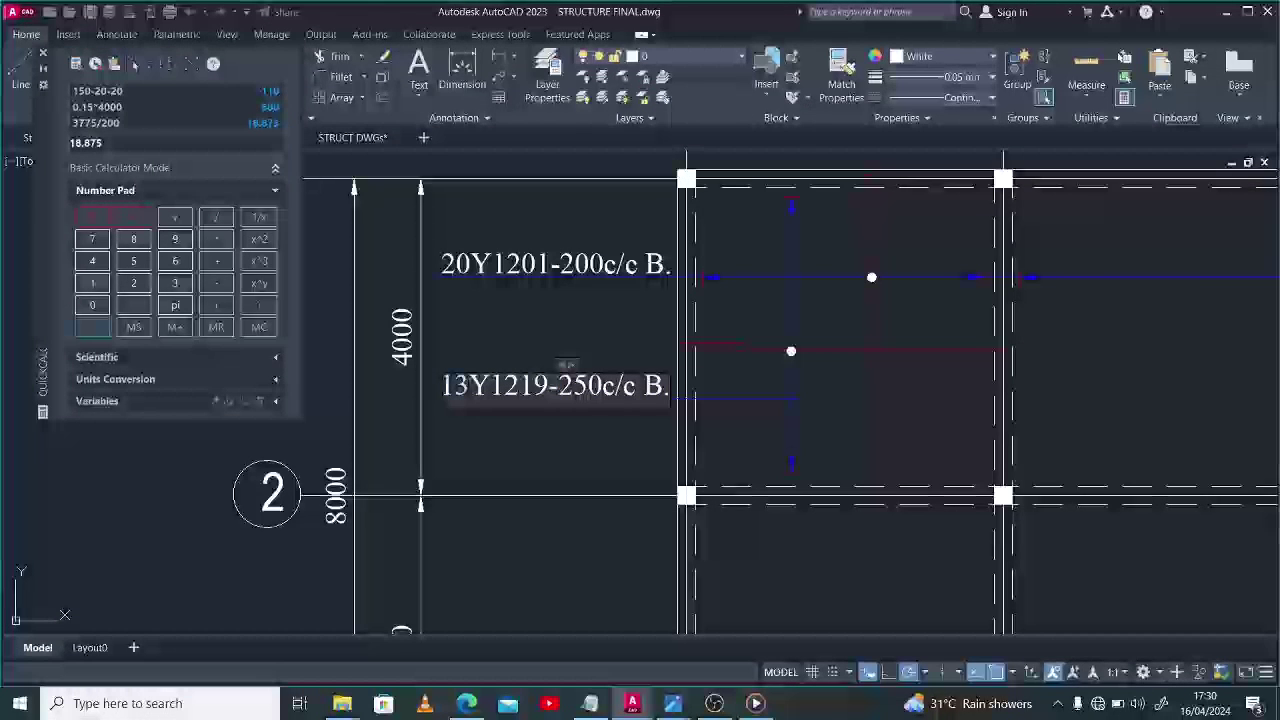
{"action": "left_click_drag", "start_coordinate": [467, 386], "coordinate": [430, 387]}
{"action": "type", "text": "20"}
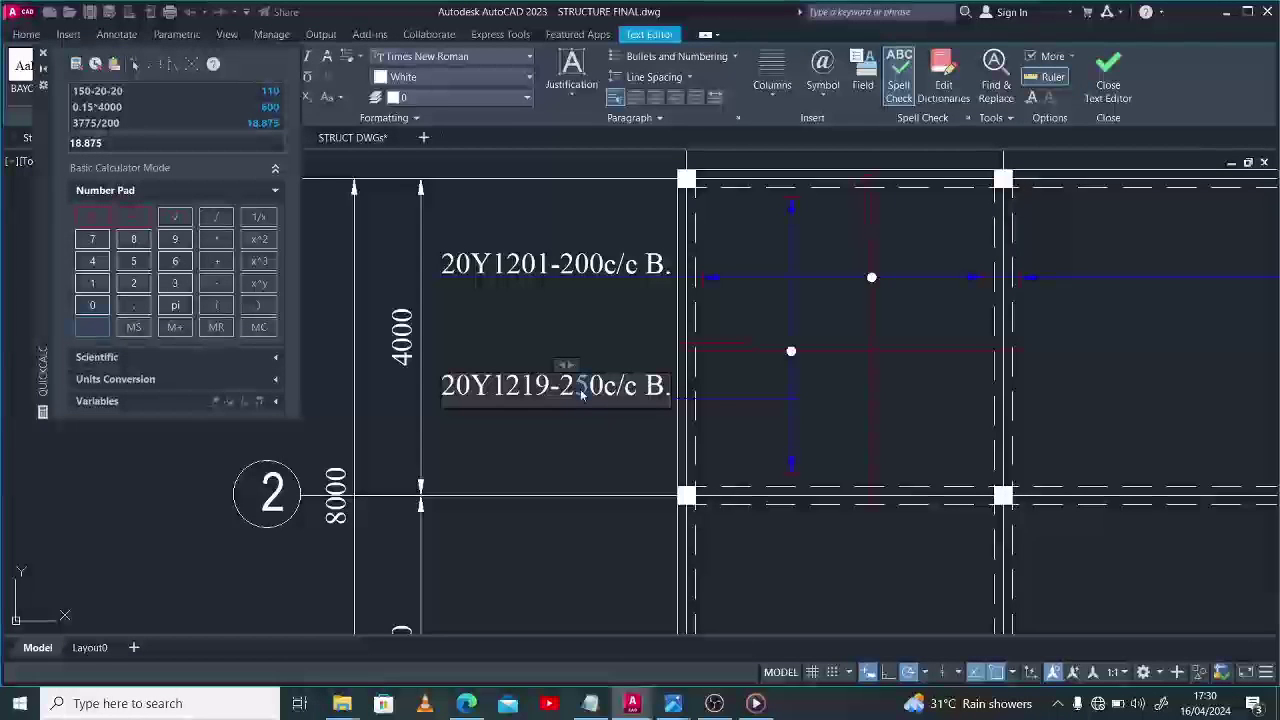
{"action": "left_click", "coordinate": [606, 452]}
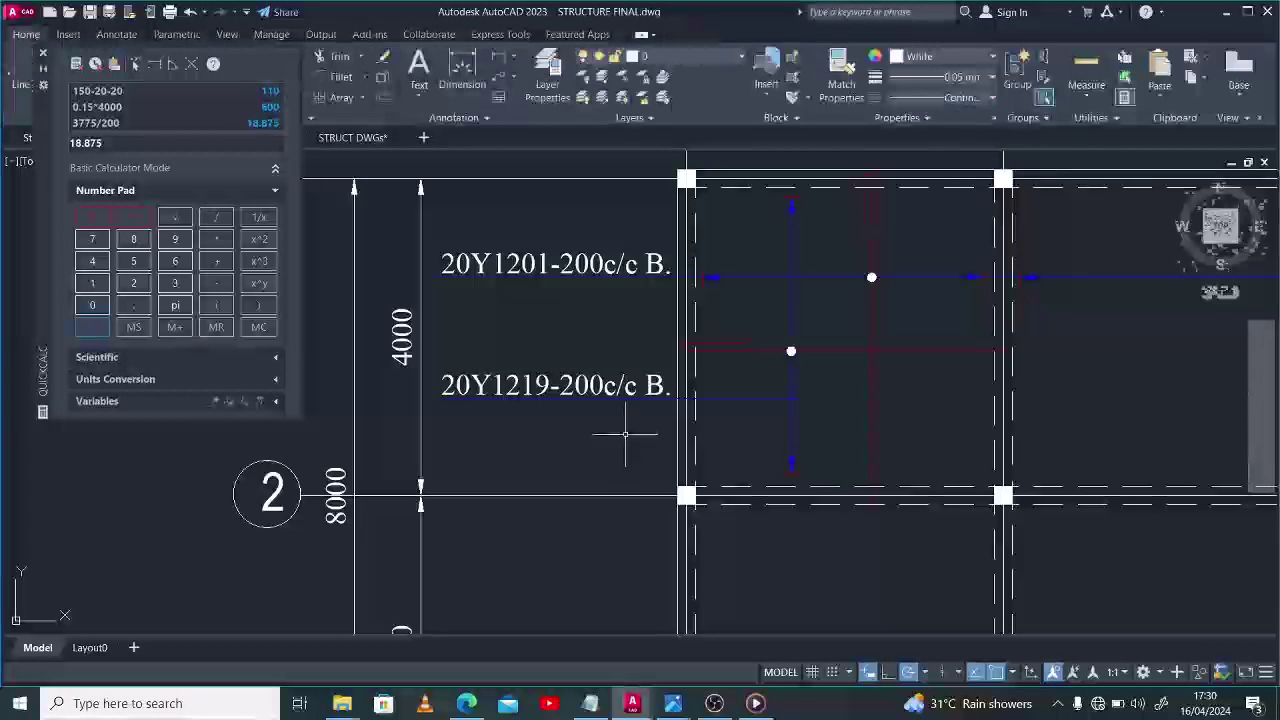
Copy the vertical bar's arrowheads into panel A-B/2-3 and extend the blue line down to the arrowhead near gridline 3.
{"action": "scroll", "coordinate": [537, 441], "scroll_direction": "down", "scroll_amount": 2}
{"action": "scroll", "coordinate": [735, 311], "scroll_direction": "down", "scroll_amount": 2}
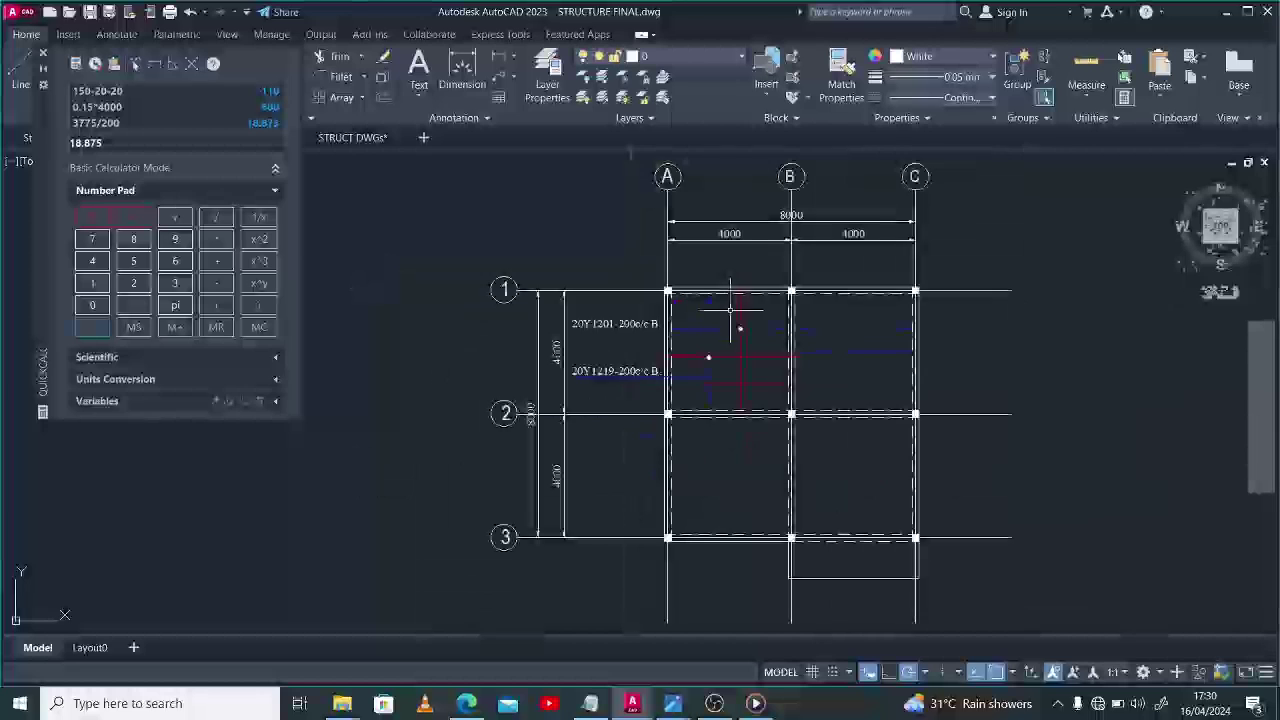
{"action": "scroll", "coordinate": [687, 488], "scroll_direction": "up", "scroll_amount": 2}
{"action": "scroll", "coordinate": [706, 406], "scroll_direction": "down", "scroll_amount": 2}
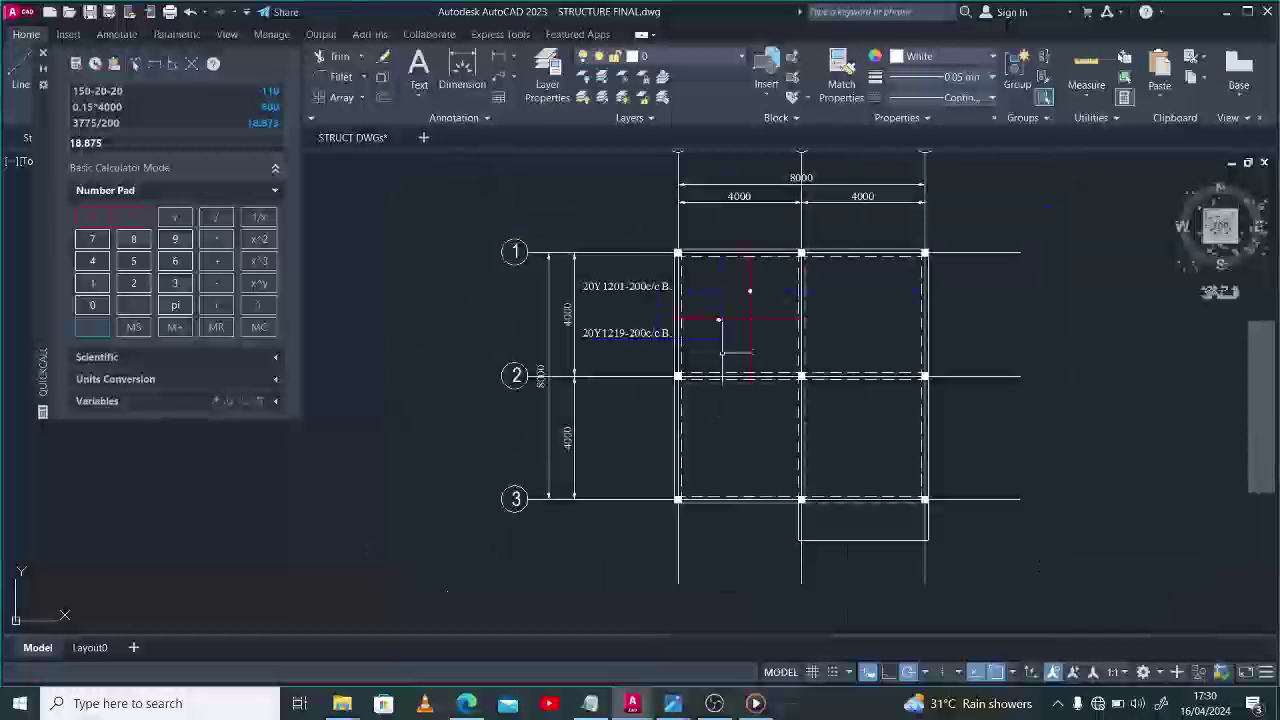
{"action": "scroll", "coordinate": [720, 352], "scroll_direction": "up", "scroll_amount": 2}
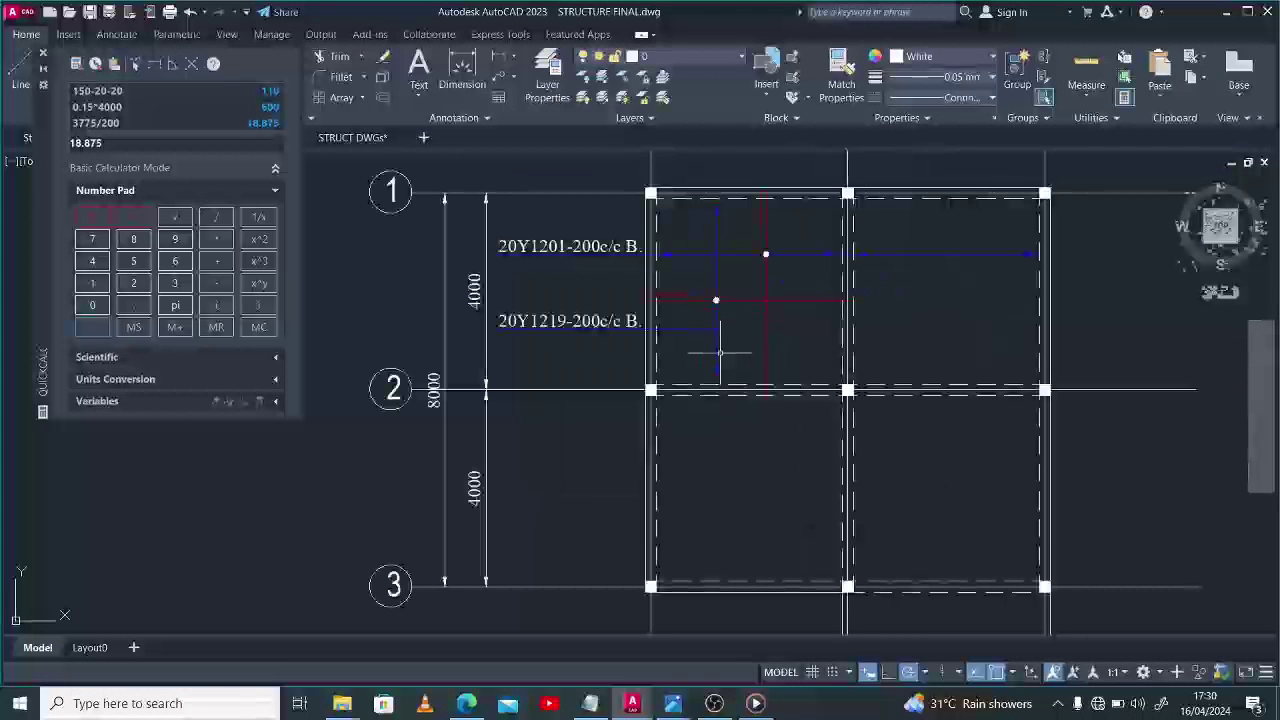
{"action": "left_click", "coordinate": [716, 207]}
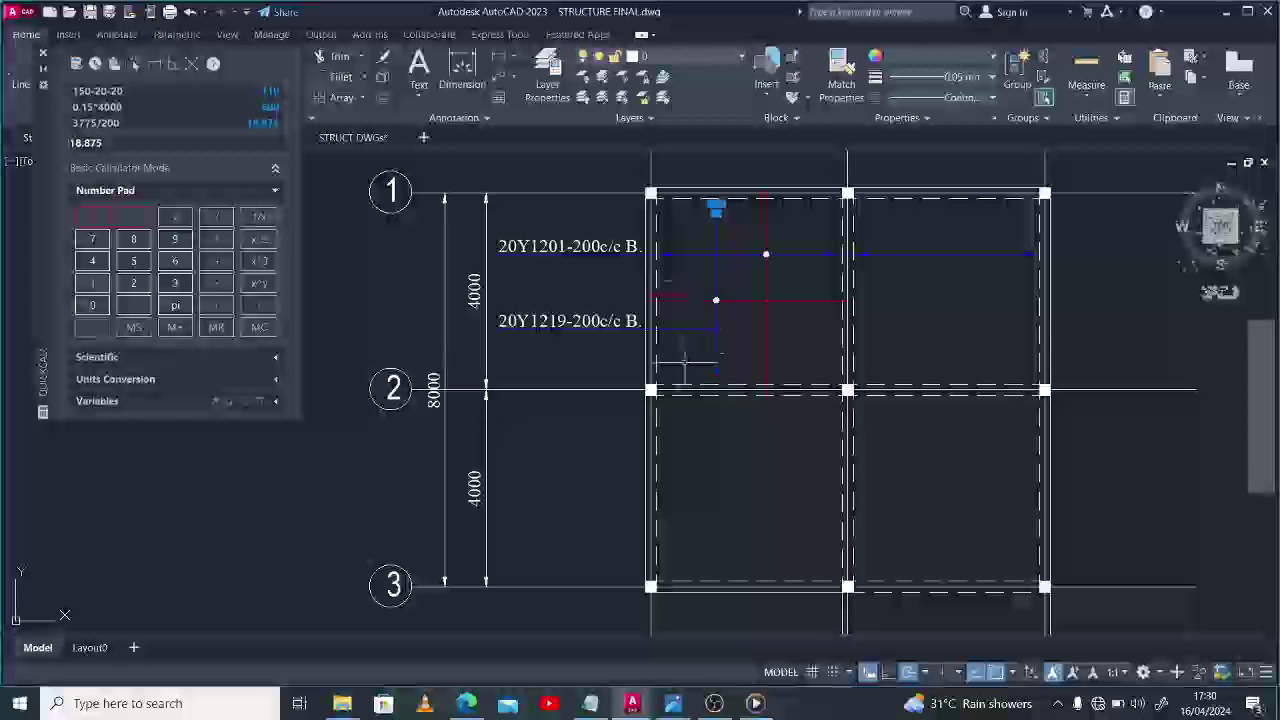
{"action": "left_click", "coordinate": [732, 410]}
{"action": "left_click", "coordinate": [716, 207]}
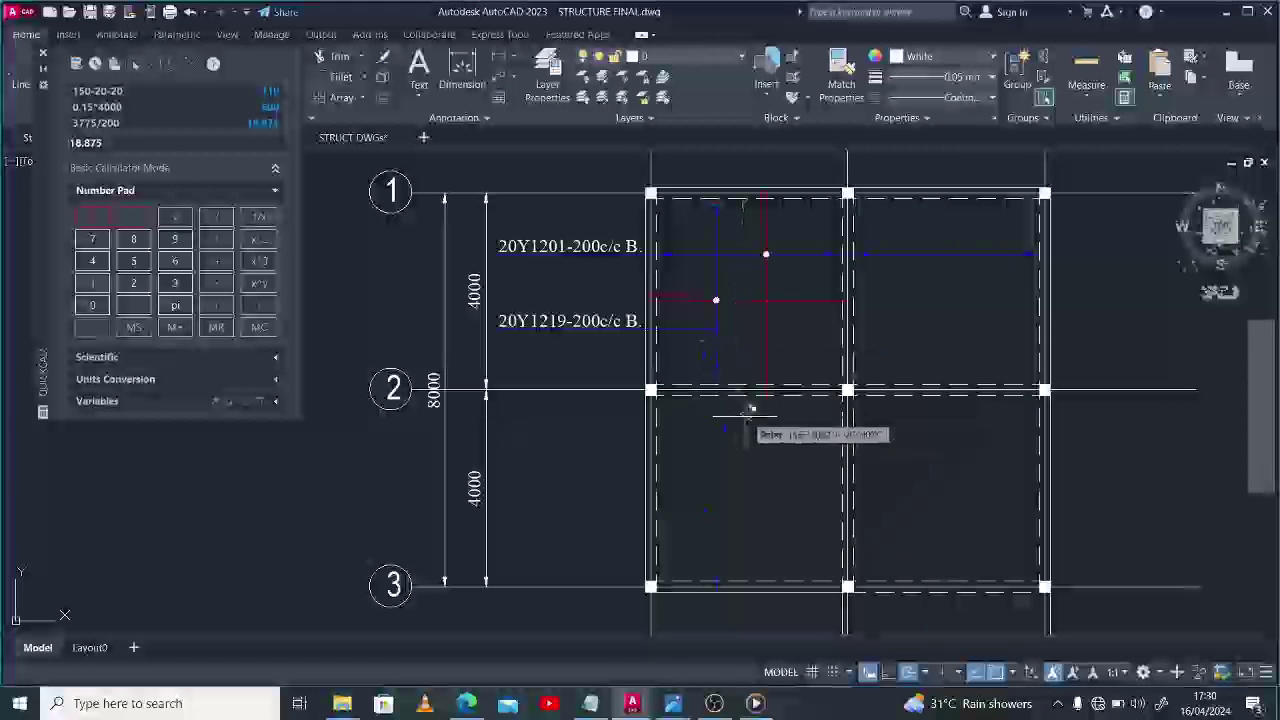
{"action": "key", "text": "Escape"}
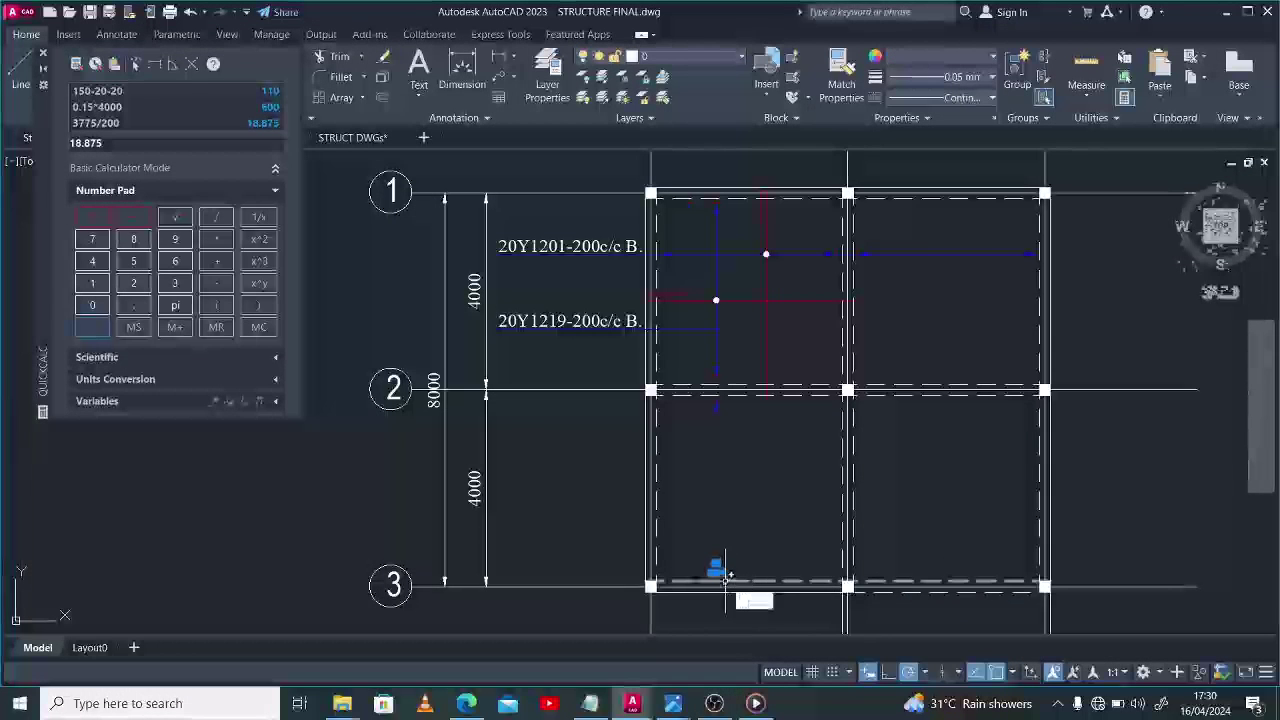
{"action": "left_click", "coordinate": [717, 370]}
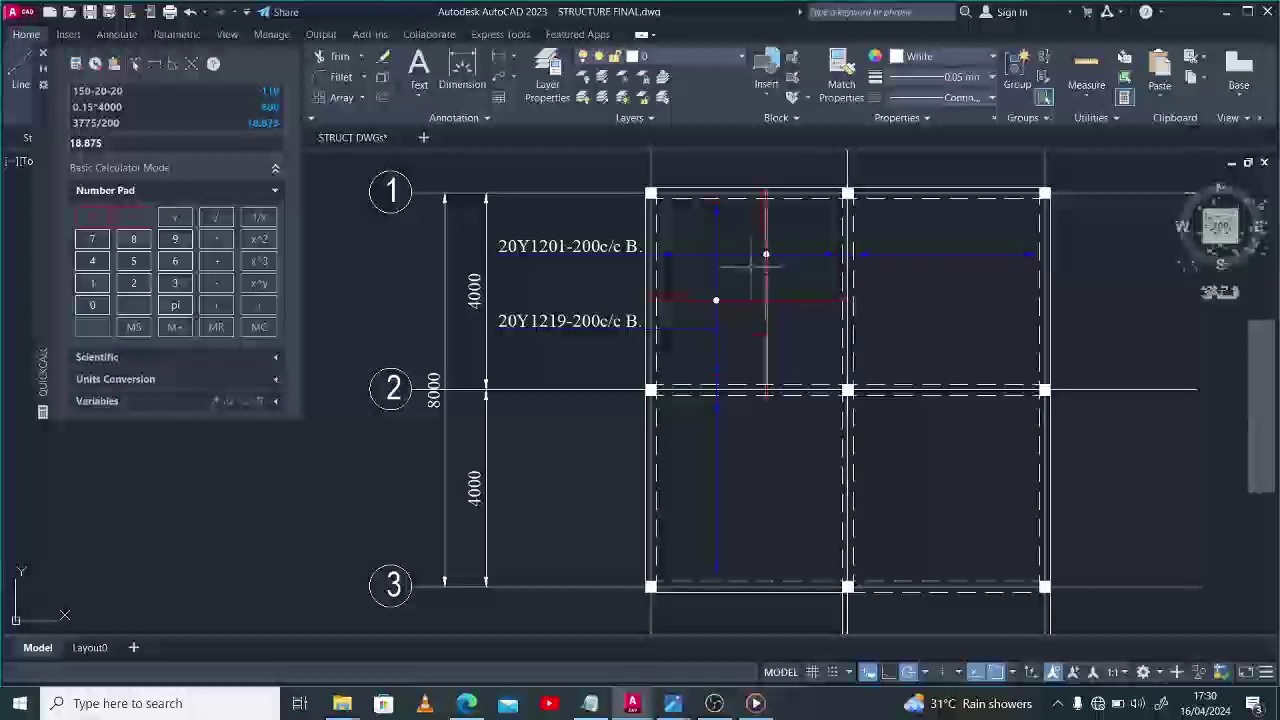
Copy the red vertical bar with its dot from panel A-B/1-2 horizontally into panel B-C/1-2.
{"action": "left_click_drag", "start_coordinate": [741, 203], "coordinate": [804, 172]}
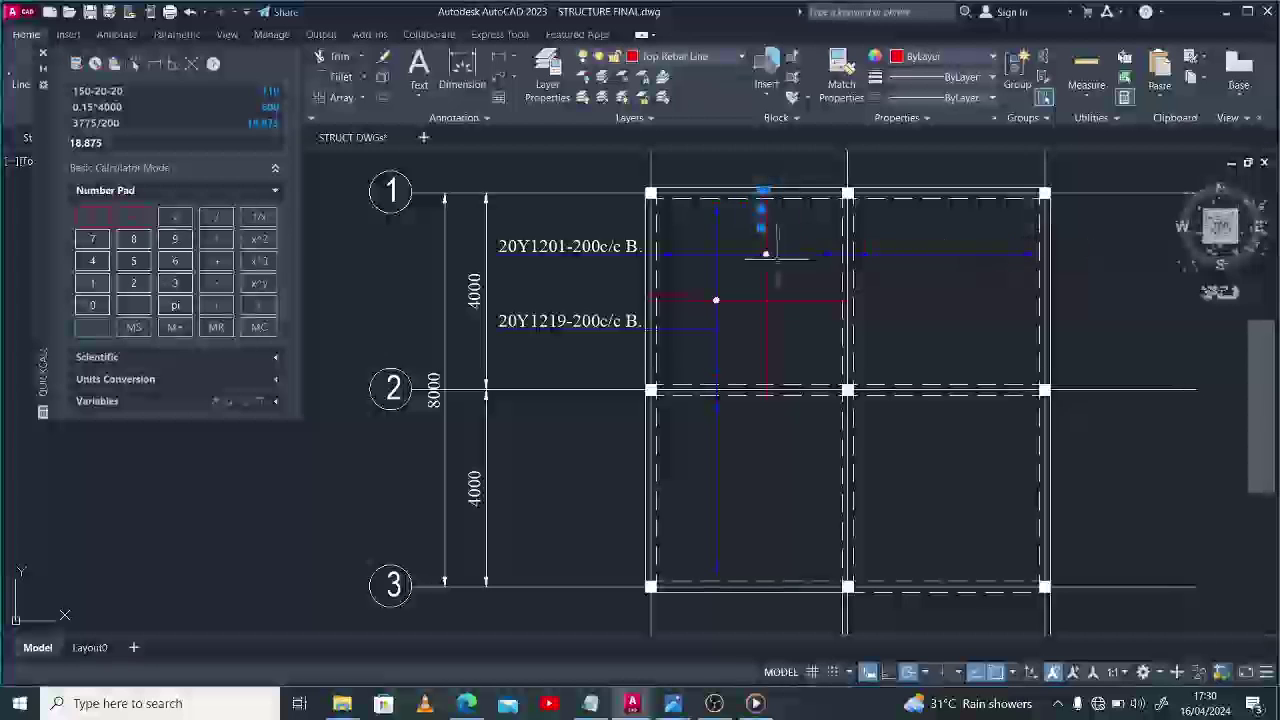
{"action": "left_click", "coordinate": [766, 254]}
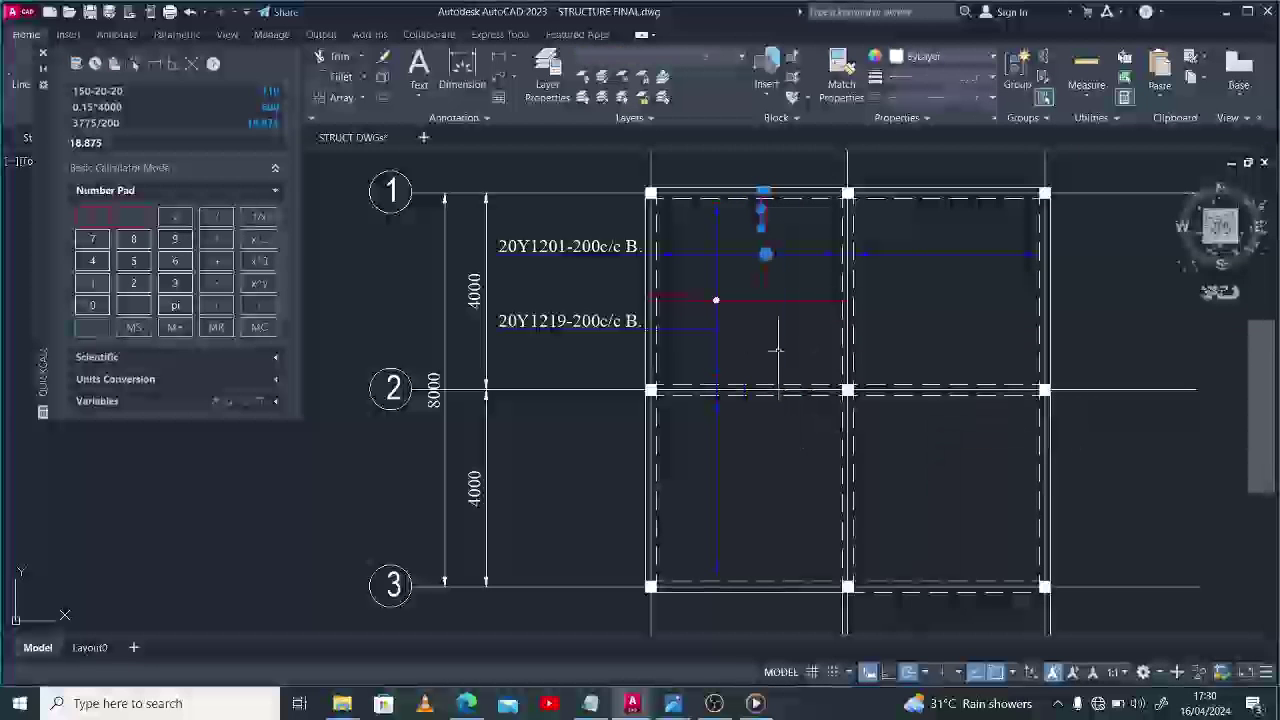
{"action": "left_click", "coordinate": [767, 394]}
{"action": "type", "text": "co"}
{"action": "key", "text": "Return"}
{"action": "left_click", "coordinate": [806, 342]}
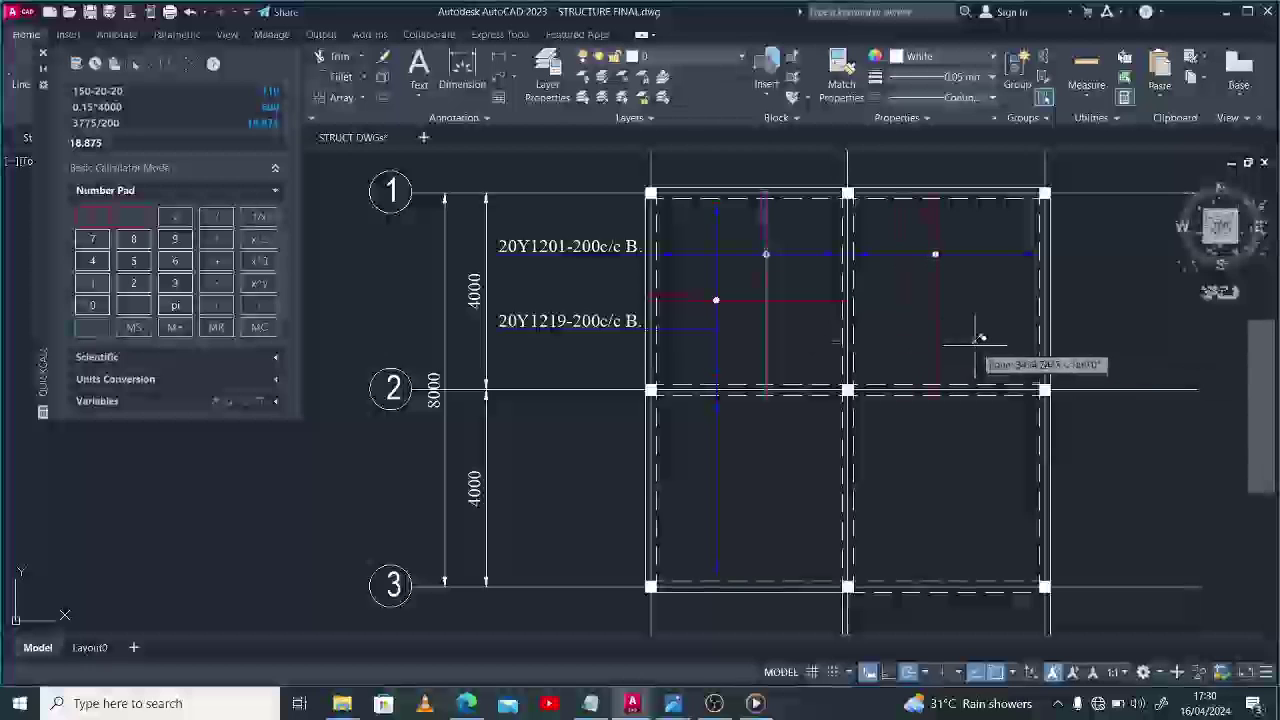
{"action": "left_click", "coordinate": [980, 340]}
{"action": "key", "text": "Escape"}
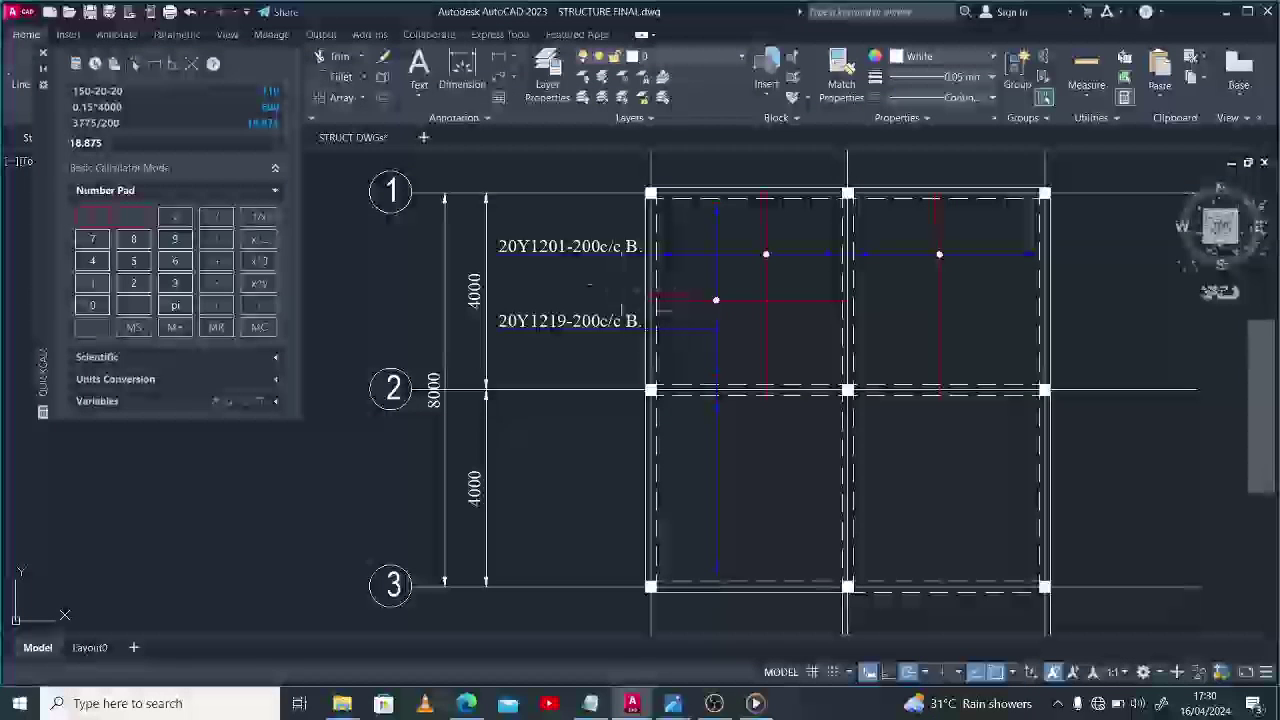
Copy the red horizontal bar with its dot from panel A-B/1-2 straight down into panel A-B/2-3.
{"action": "left_click", "coordinate": [795, 288]}
{"action": "left_click", "coordinate": [640, 310]}
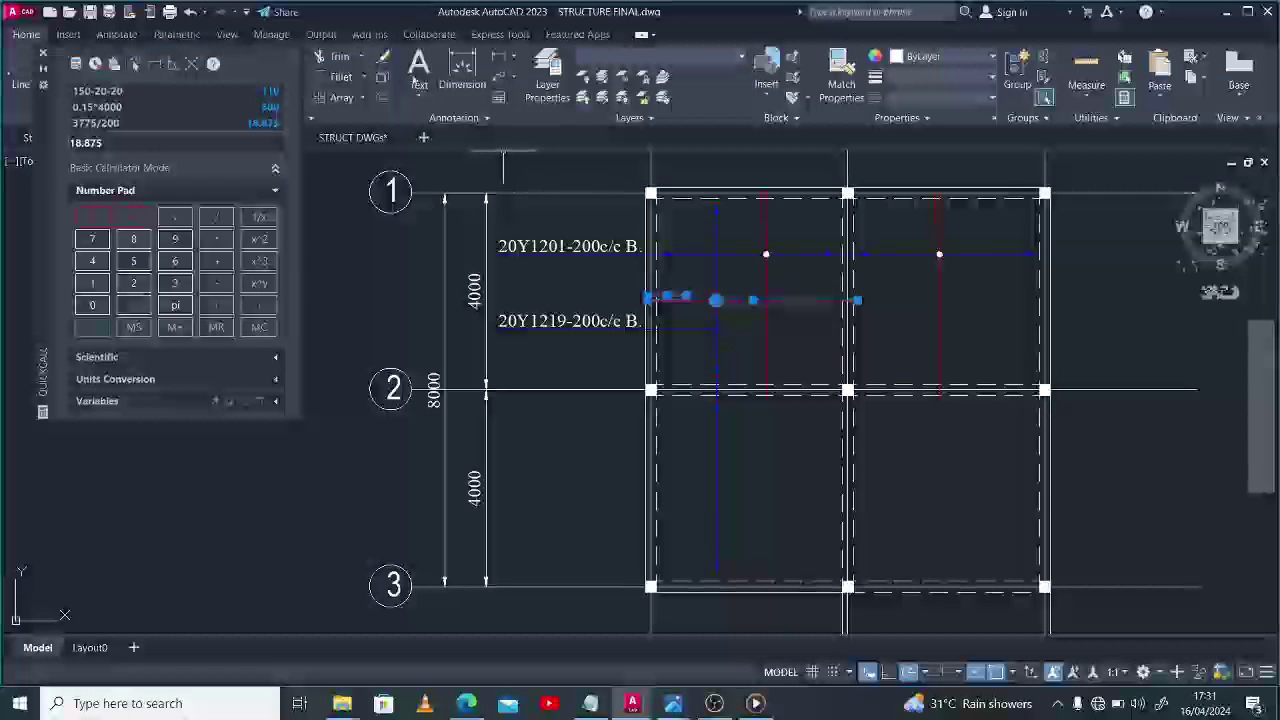
{"action": "type", "text": "co"}
{"action": "key", "text": "Return"}
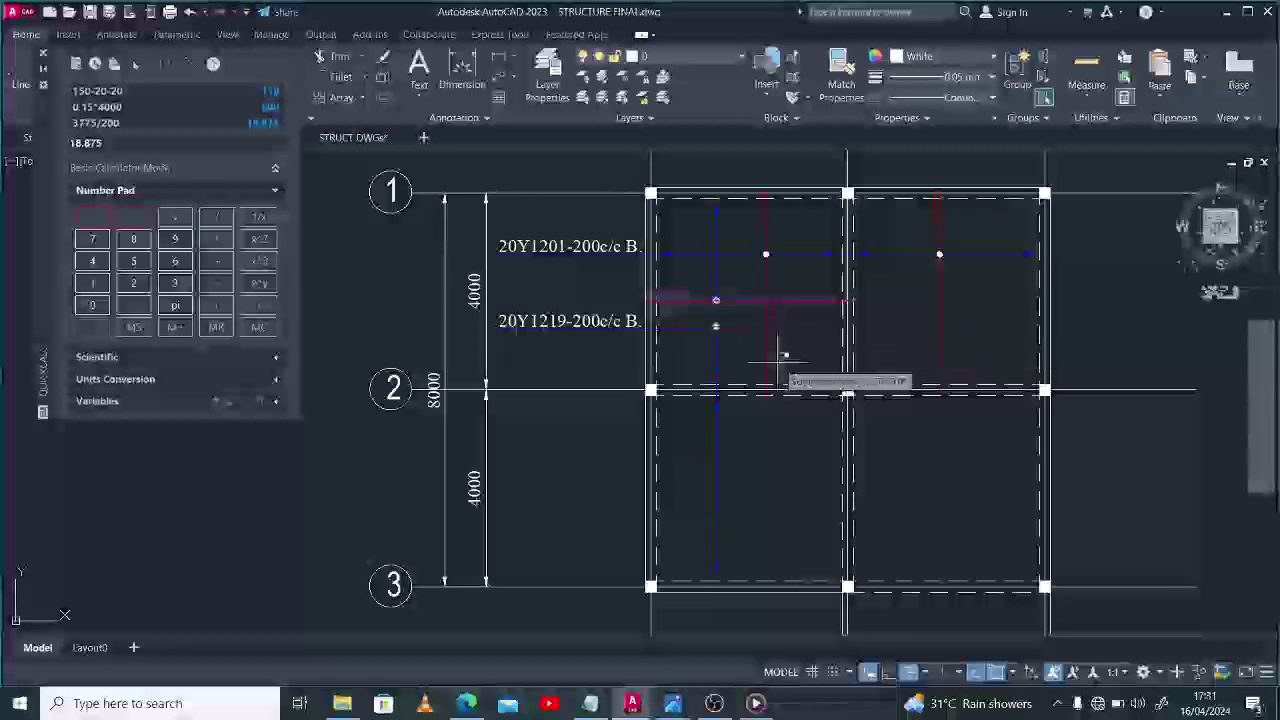
{"action": "left_click", "coordinate": [778, 452]}
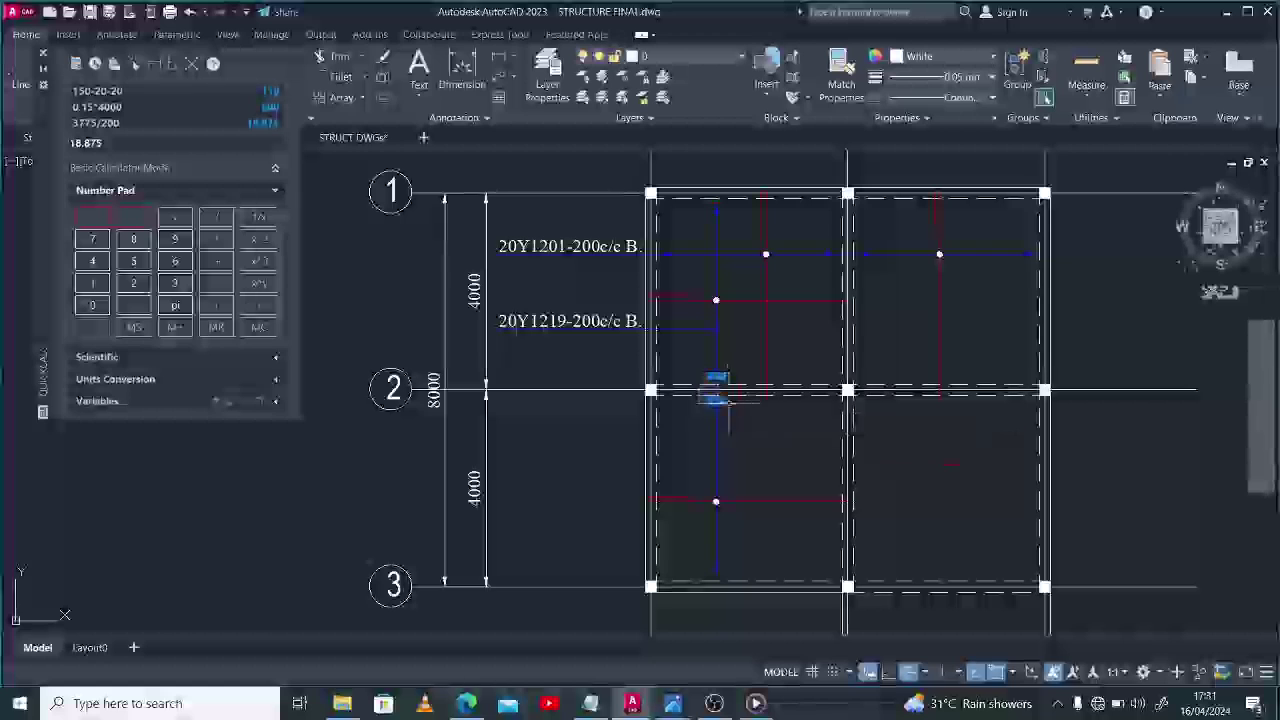
Trim the blue vertical line between the two arrowheads on either side of the gridline 2 beam.
{"action": "scroll", "coordinate": [716, 385], "scroll_direction": "up", "scroll_amount": 4}
{"action": "key", "text": "Return"}
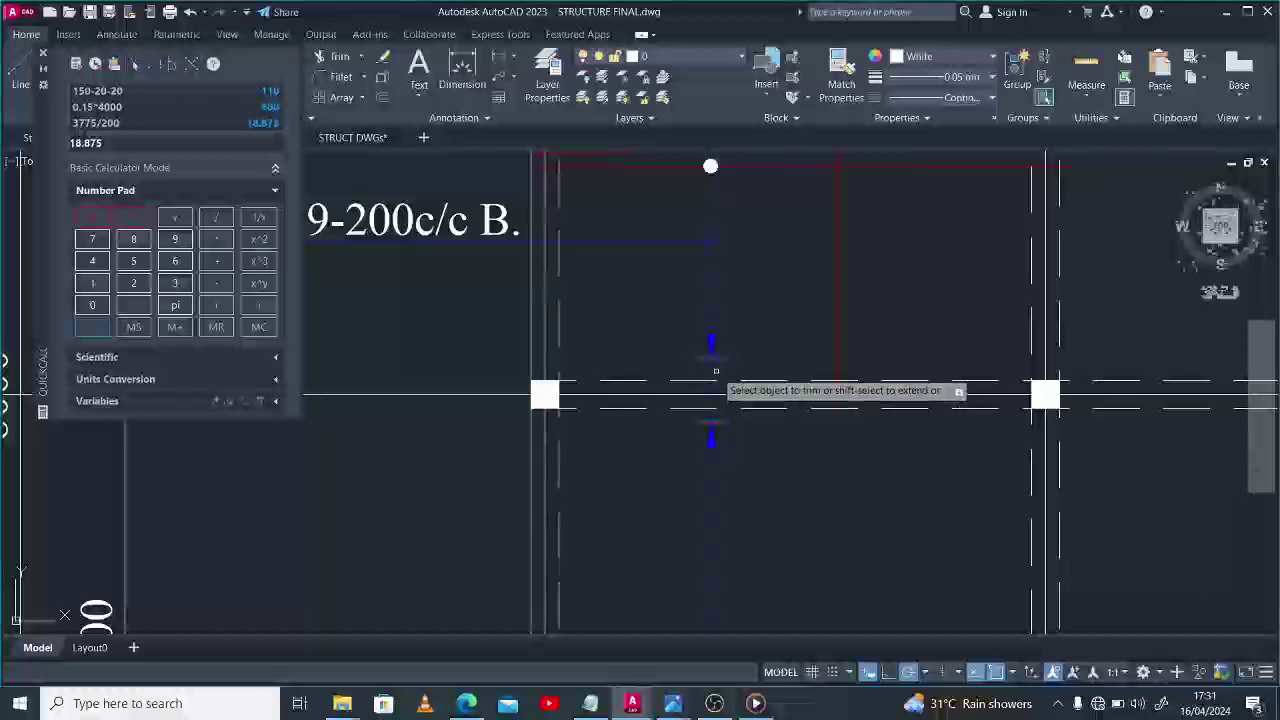
{"action": "scroll", "coordinate": [715, 410], "scroll_direction": "down", "scroll_amount": 4}
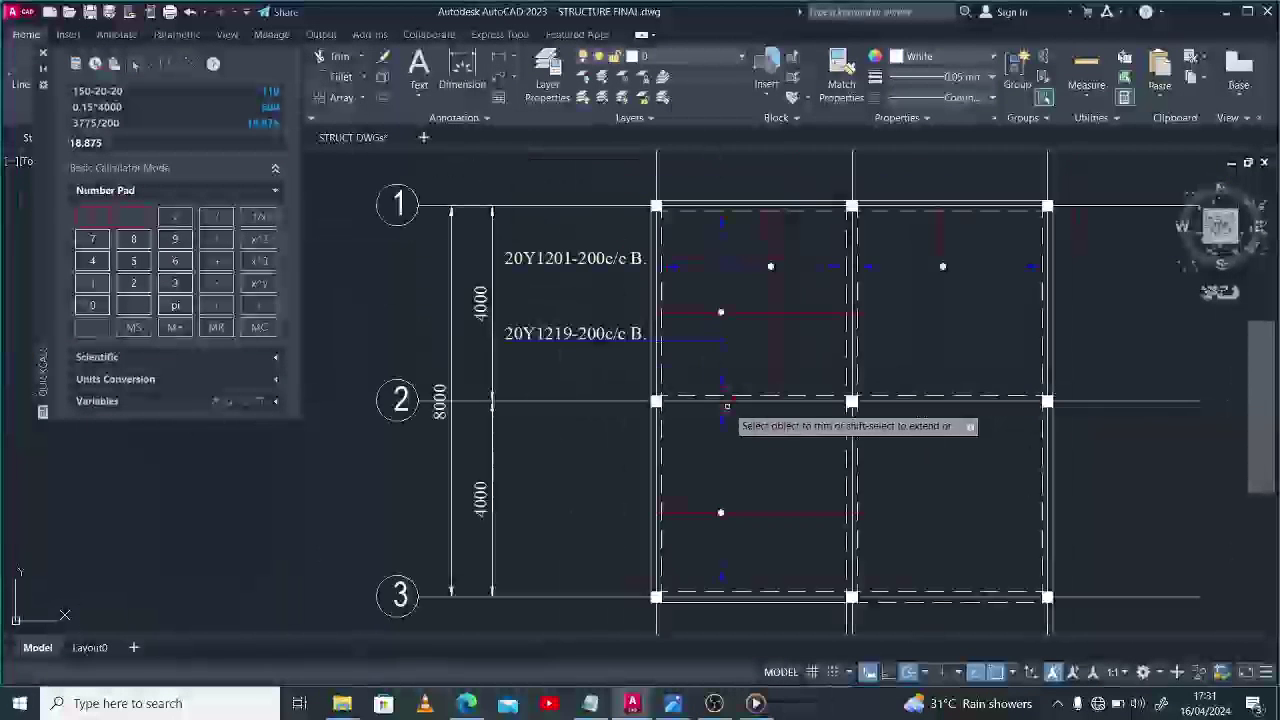
{"action": "key", "text": "Escape"}
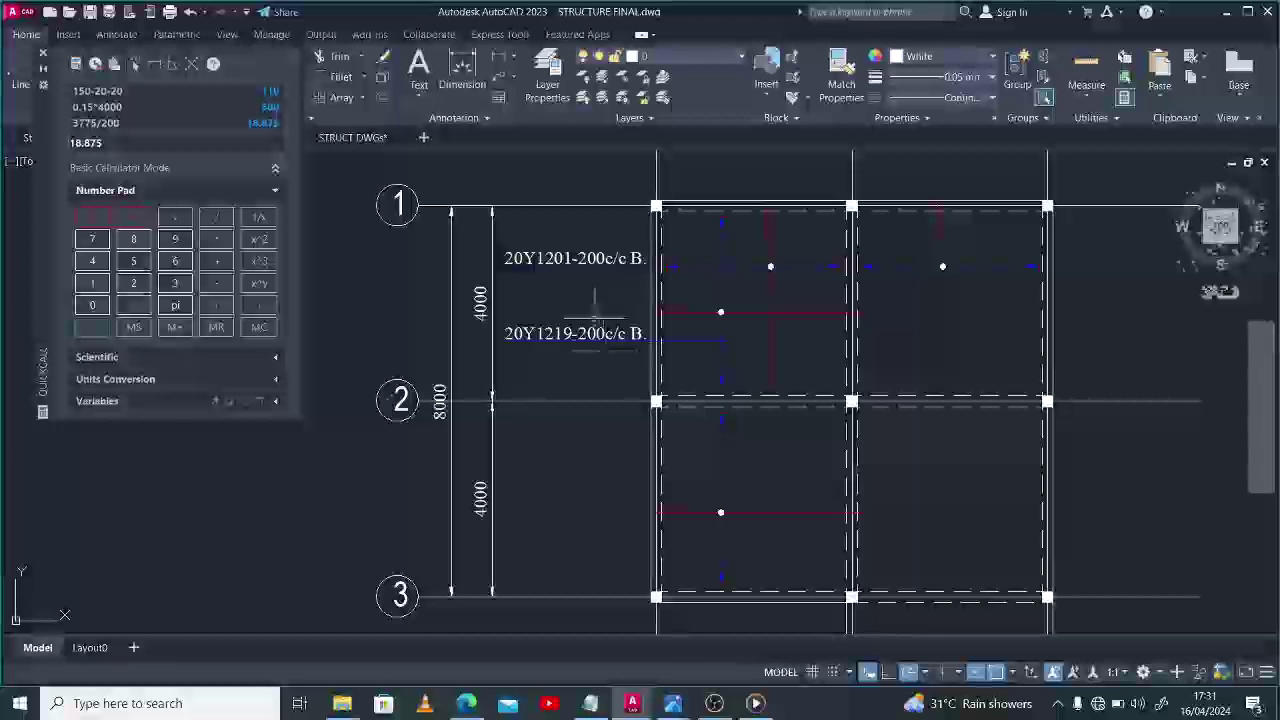
Copy the 20Y1219-200c/c B. callout with its leader line down to the vertical bar in panel A-B/2-3.
{"action": "left_click", "coordinate": [598, 341]}
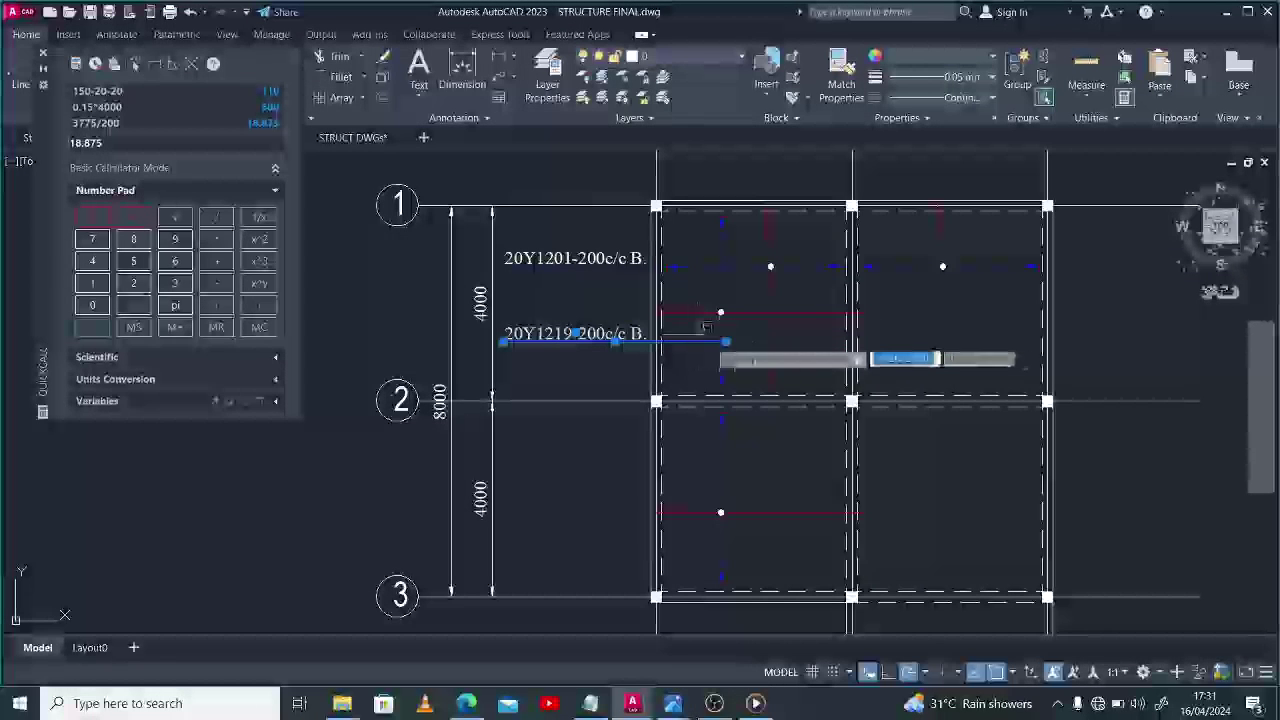
{"action": "left_click", "coordinate": [725, 341]}
{"action": "key", "text": "Return"}
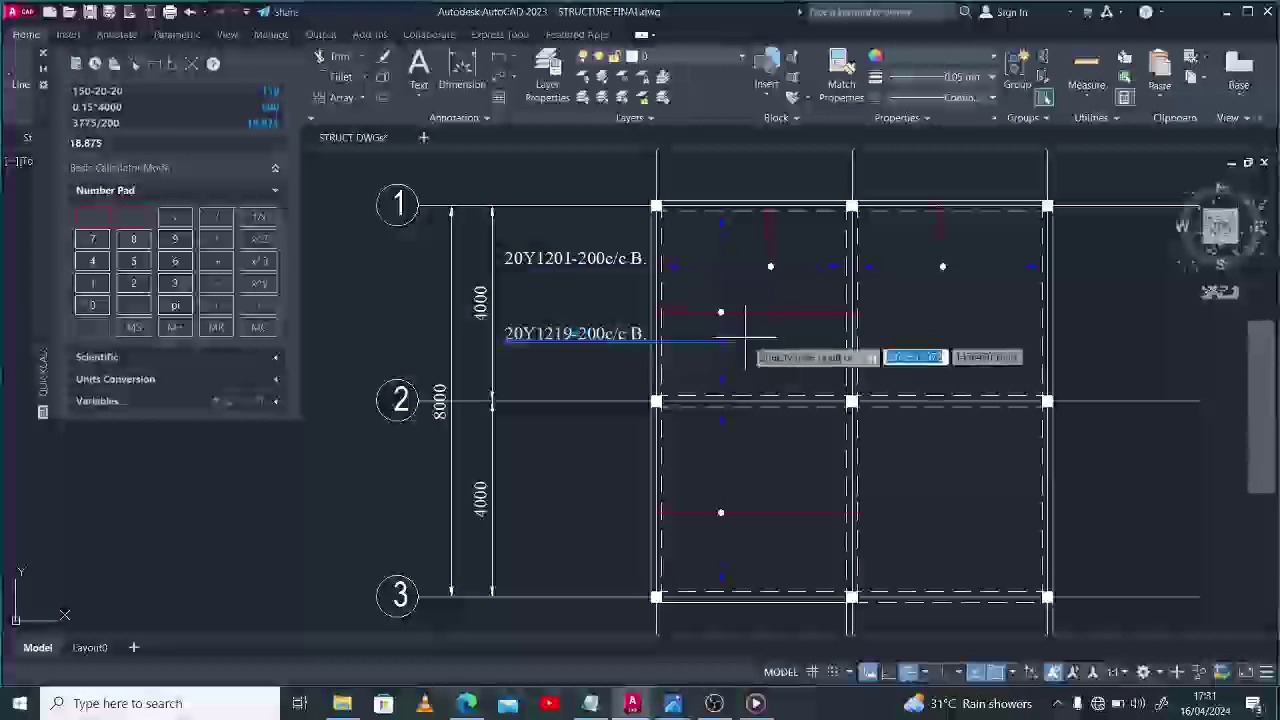
{"action": "key", "text": "Escape"}
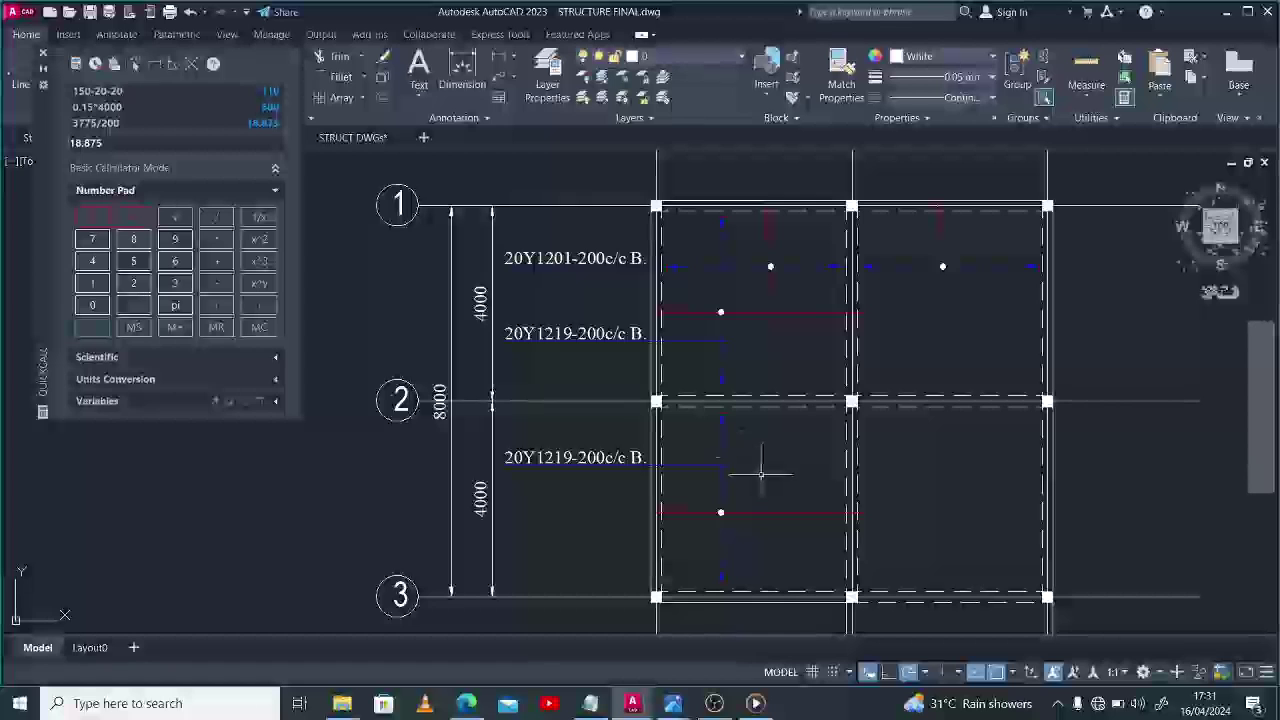
{"action": "scroll", "coordinate": [845, 255], "scroll_direction": "up", "scroll_amount": 4}
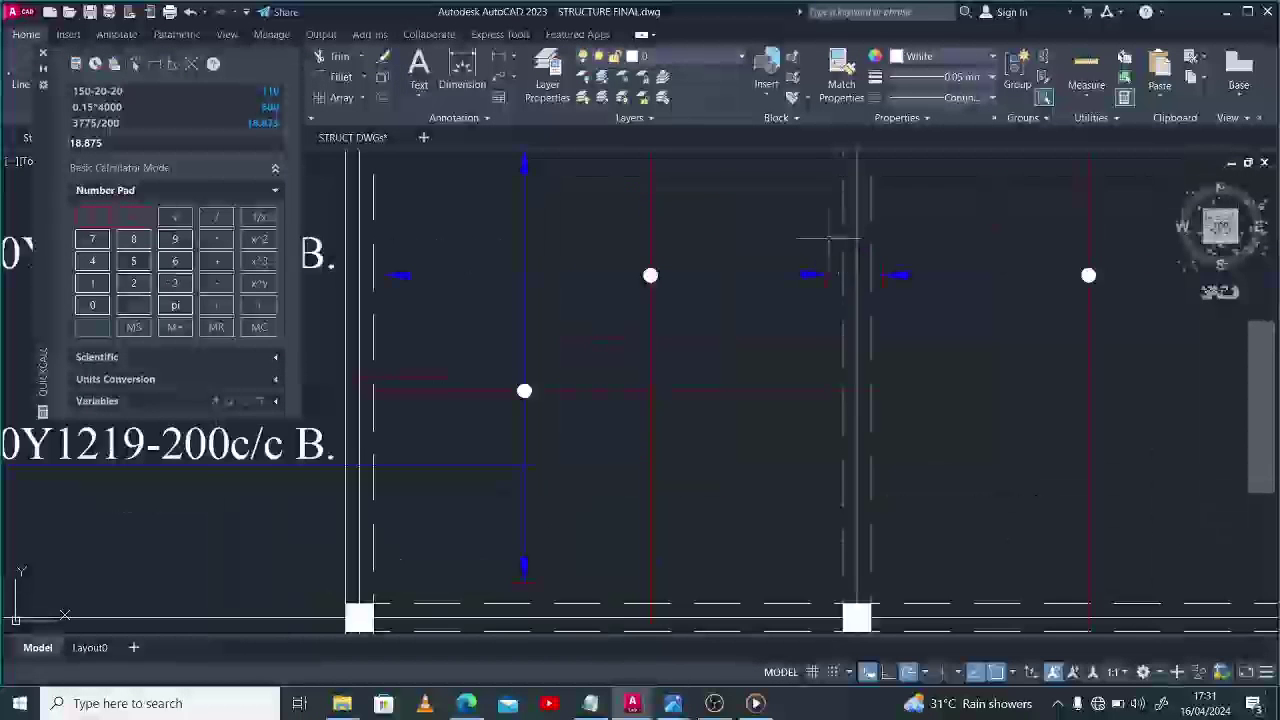
Trim the blue horizontal line between the two arrowheads on either side of the gridline B beam.
{"action": "left_click_drag", "start_coordinate": [806, 242], "coordinate": [886, 300]}
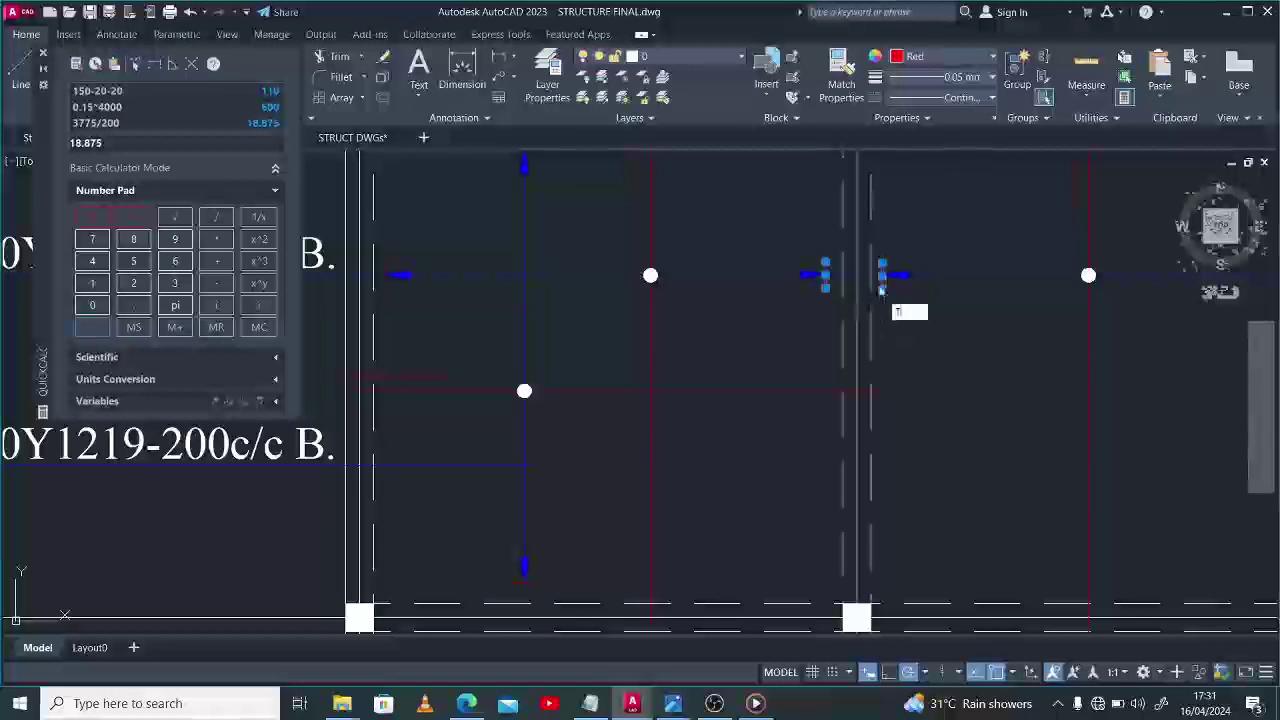
{"action": "scroll", "coordinate": [865, 276], "scroll_direction": "down", "scroll_amount": 4}
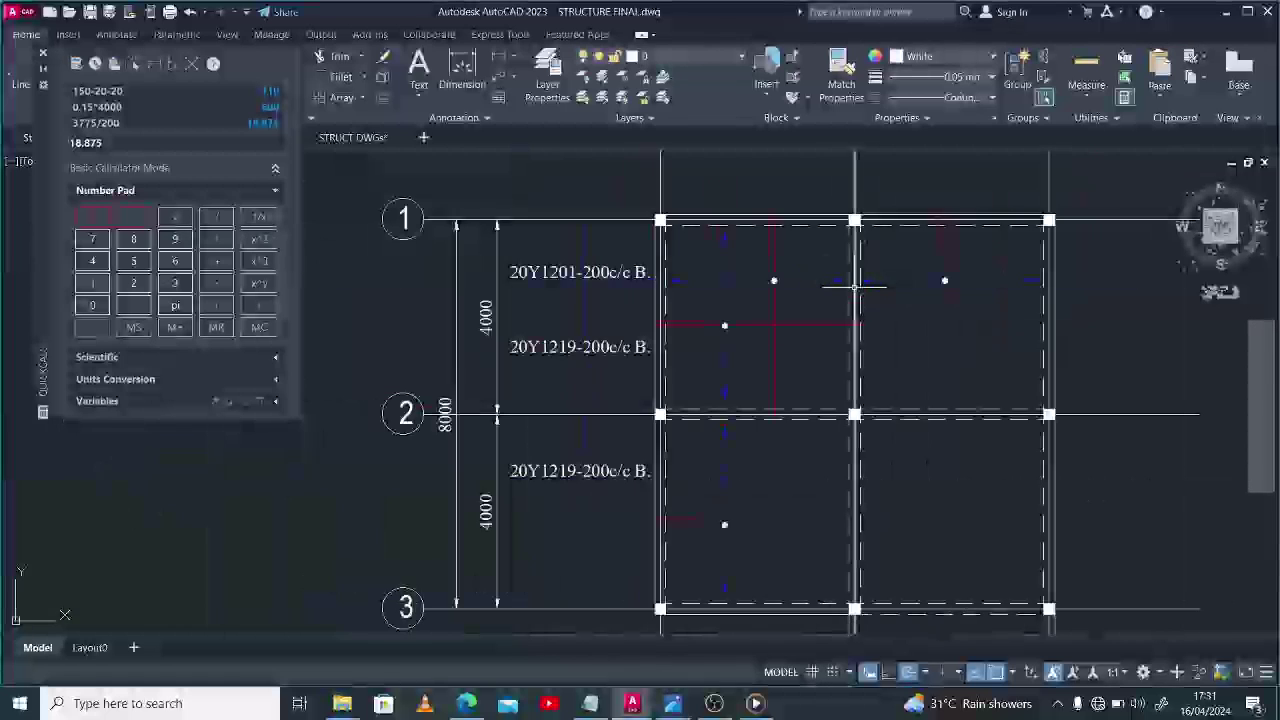
Copy the 20Y1201-200c/c B. callout text horizontally to the outer side of panel B-C/1-2, beyond gridline C.
{"action": "left_click", "coordinate": [562, 273]}
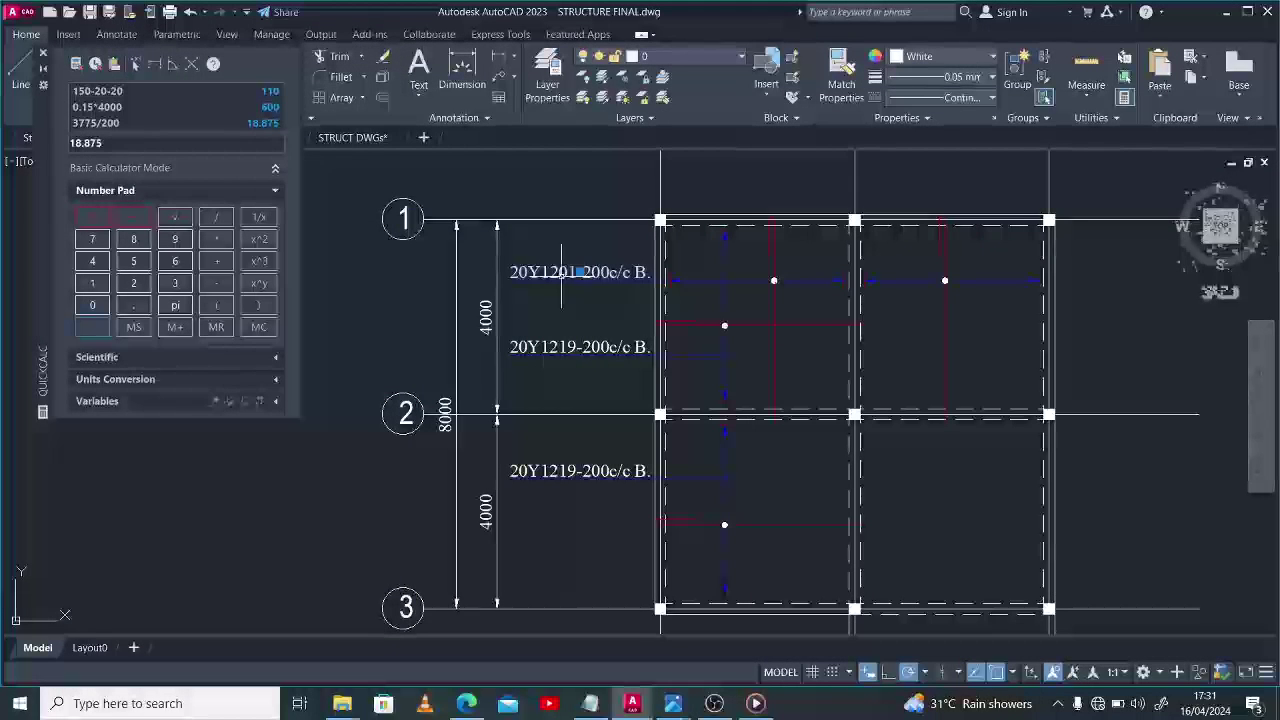
{"action": "left_click", "coordinate": [580, 271]}
{"action": "scroll", "coordinate": [575, 293], "scroll_direction": "down", "scroll_amount": 2}
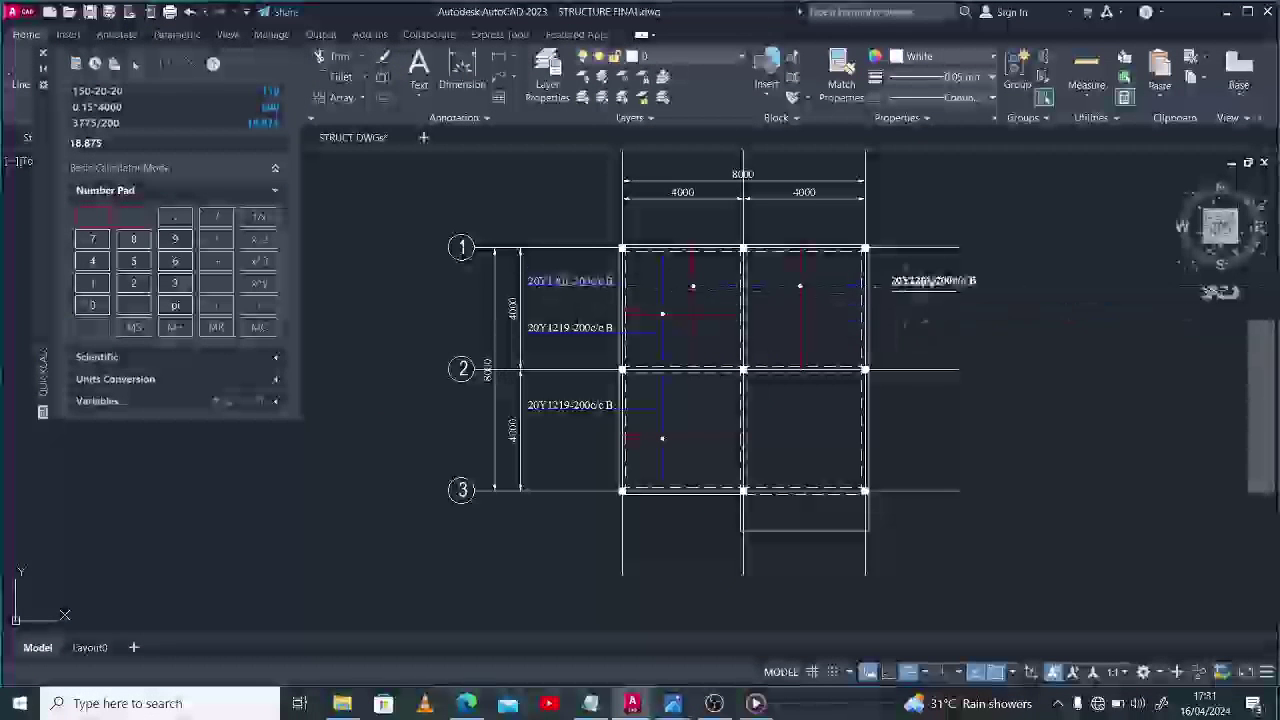
{"action": "left_click", "coordinate": [940, 280]}
Stretch the outer end of the blue horizontal line in panel B-C/1-2 past gridline C to underline the copied 20Y1201-200c/c B. callout.
{"action": "scroll", "coordinate": [940, 285], "scroll_direction": "up", "scroll_amount": 3}
{"action": "left_click", "coordinate": [829, 285]}
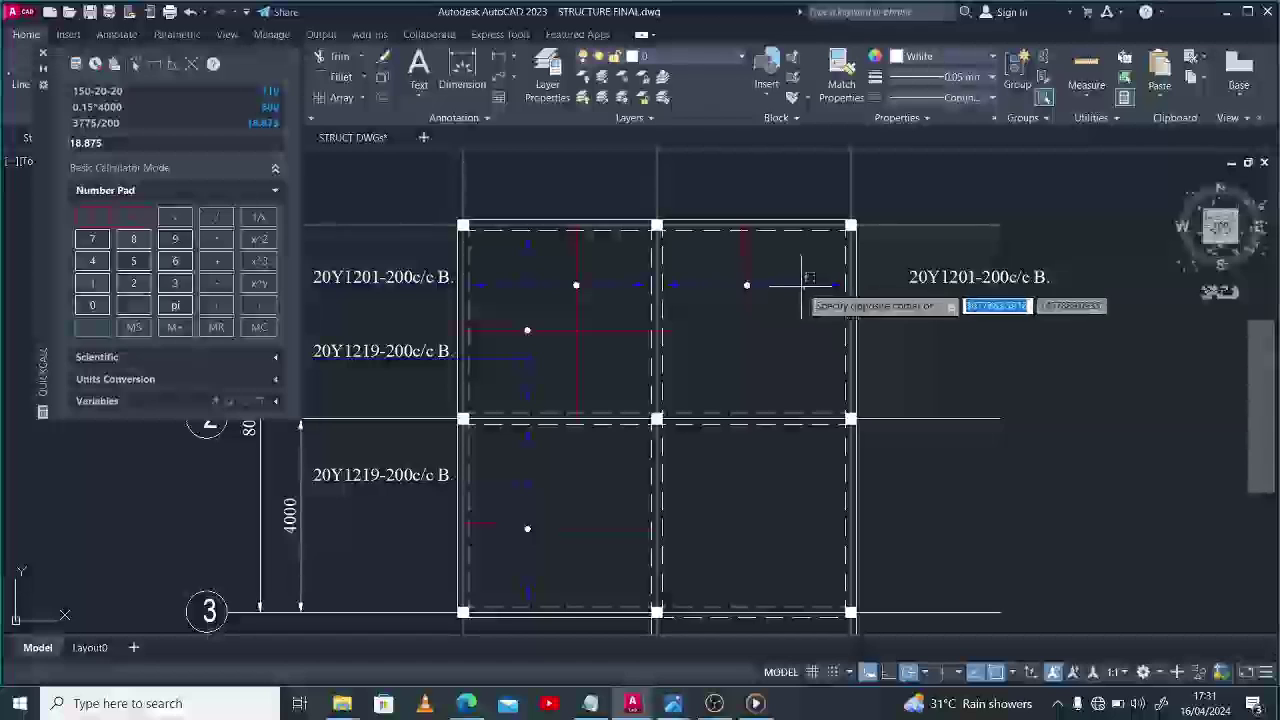
{"action": "left_click", "coordinate": [841, 285]}
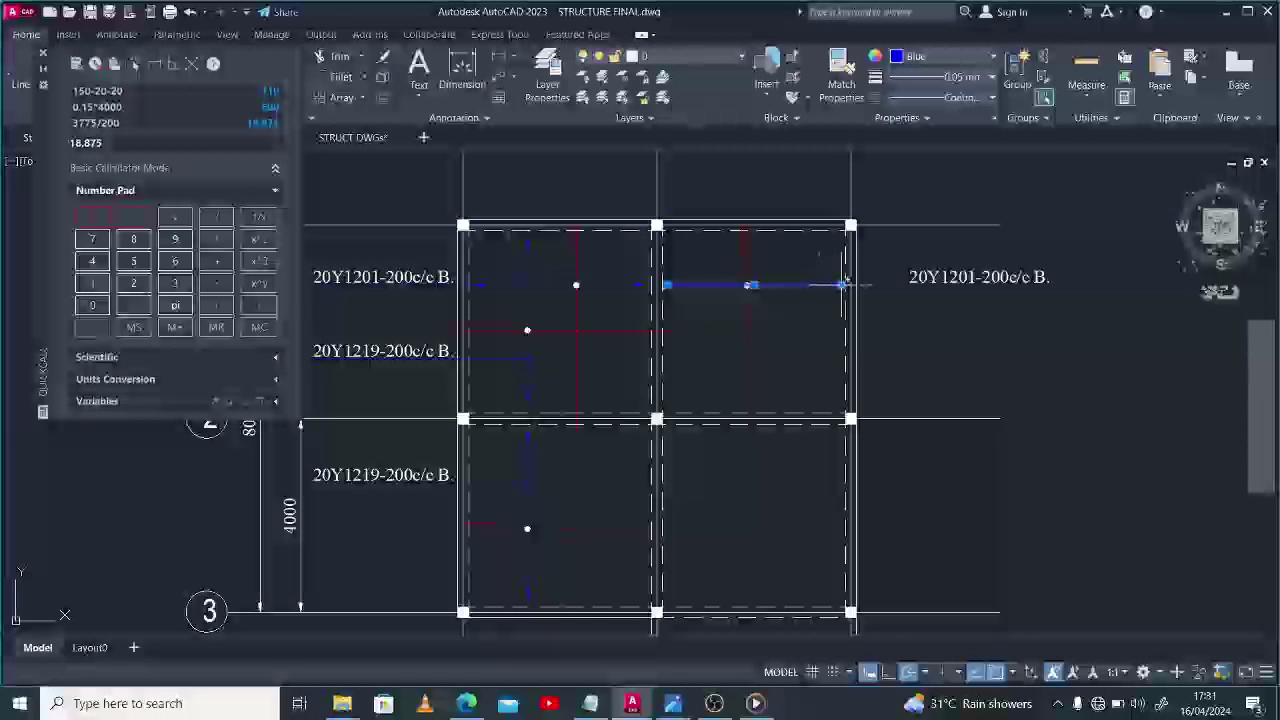
{"action": "left_click", "coordinate": [1048, 284]}
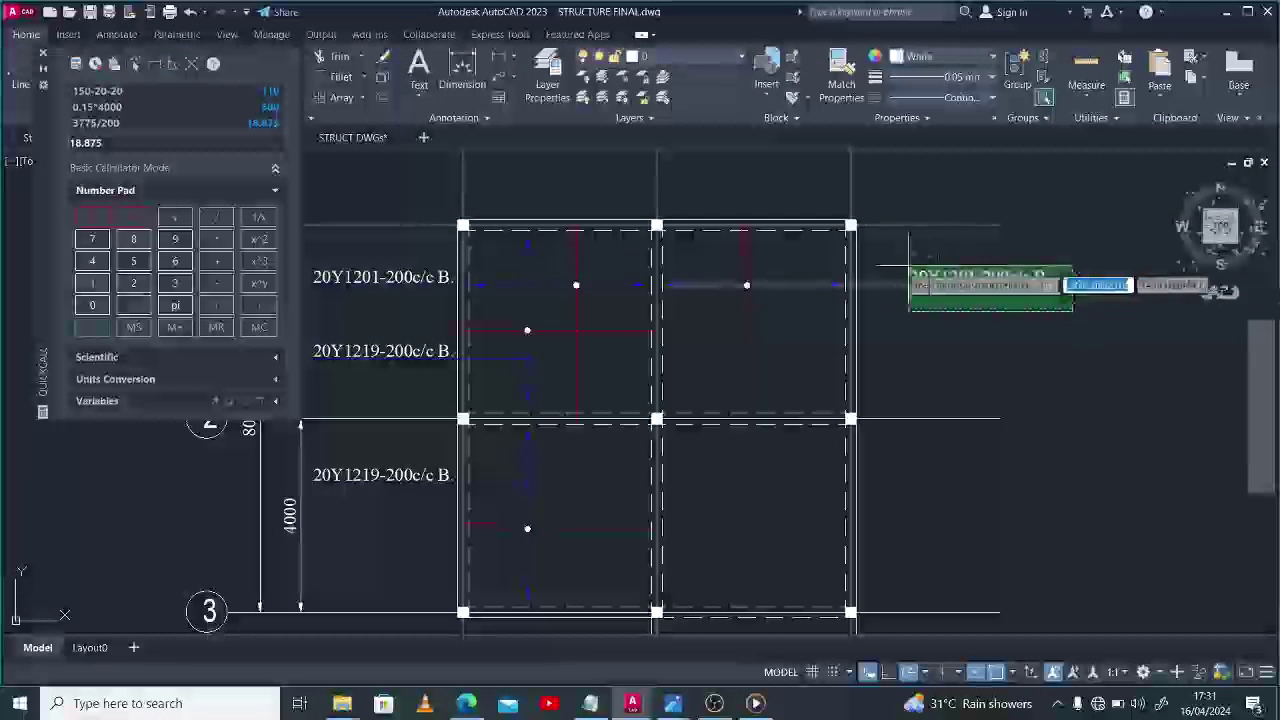
Undo the last two operations in the slab reinforcement plan.
{"action": "type", "text": "u"}
{"action": "key", "text": "Return"}
{"action": "type", "text": "u"}
{"action": "key", "text": "Return"}
{"action": "scroll", "coordinate": [752, 287], "scroll_direction": "down", "scroll_amount": 2}
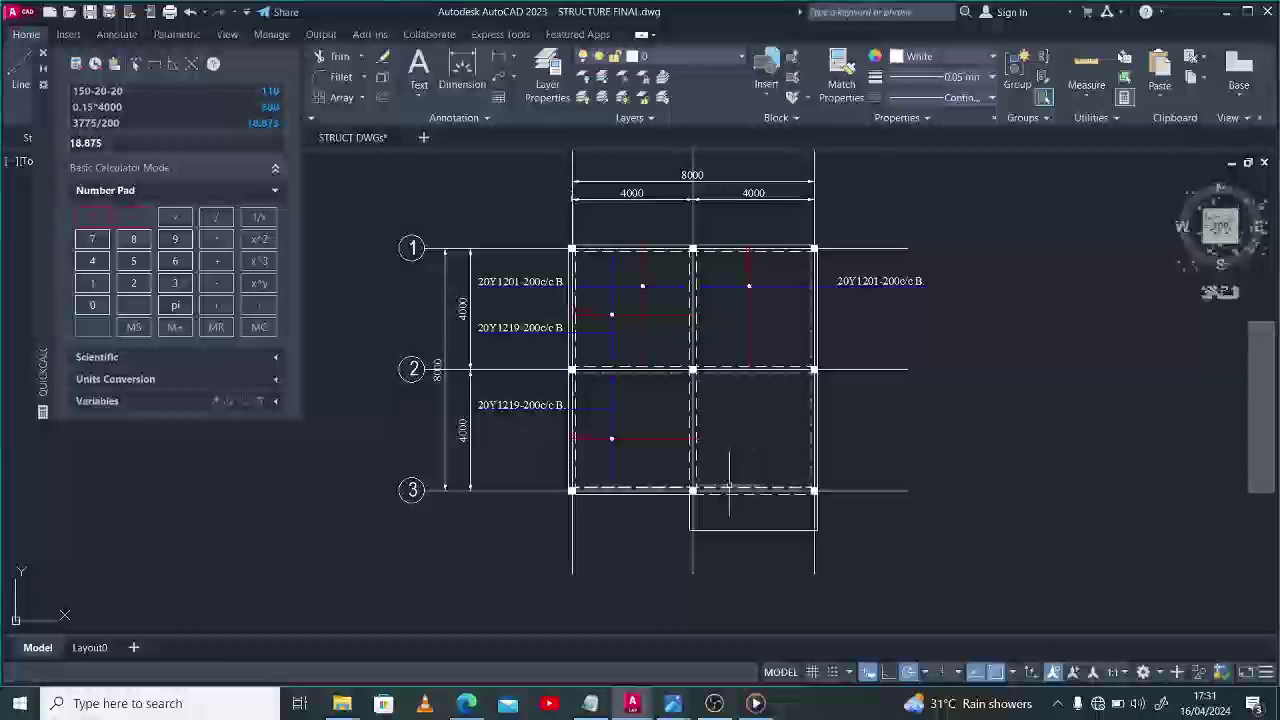
{"action": "scroll", "coordinate": [621, 245], "scroll_direction": "up", "scroll_amount": 2}
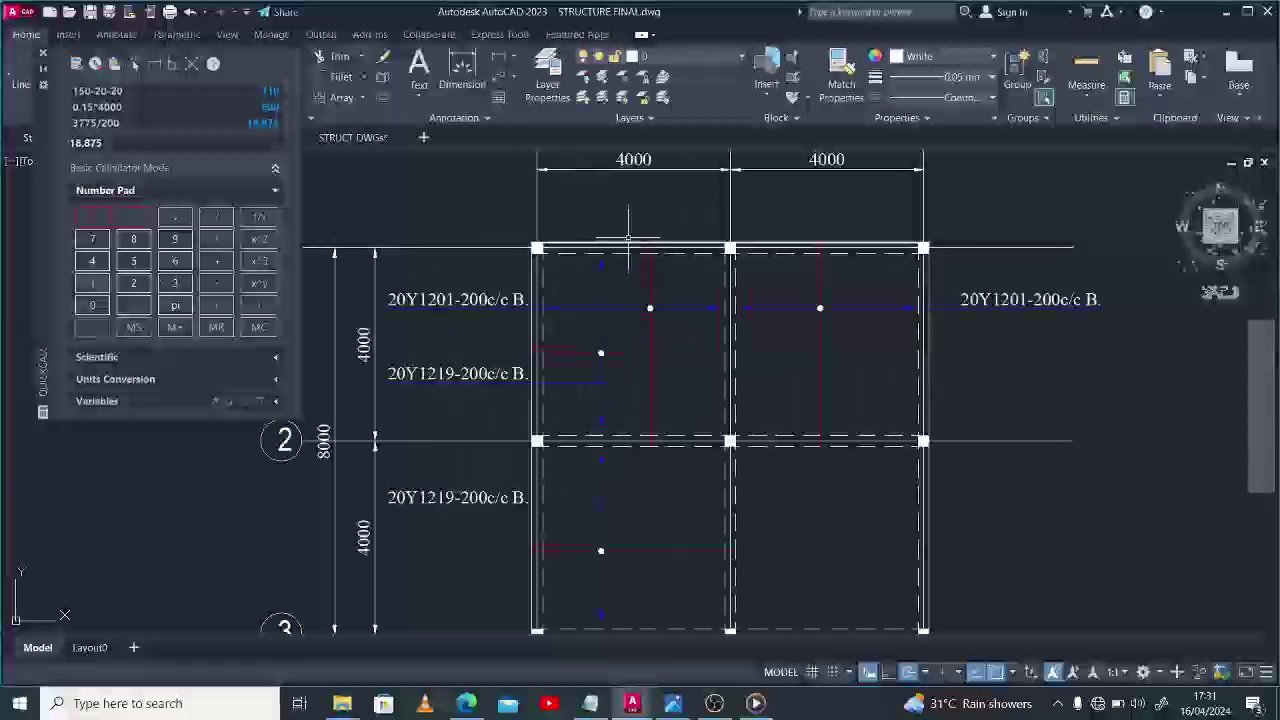
Draw a vertical line through the lower-left slab panel from the grid 2 beam to the outer edge of the grid 3 beam.
{"action": "scroll", "coordinate": [661, 363], "scroll_direction": "down", "scroll_amount": 2}
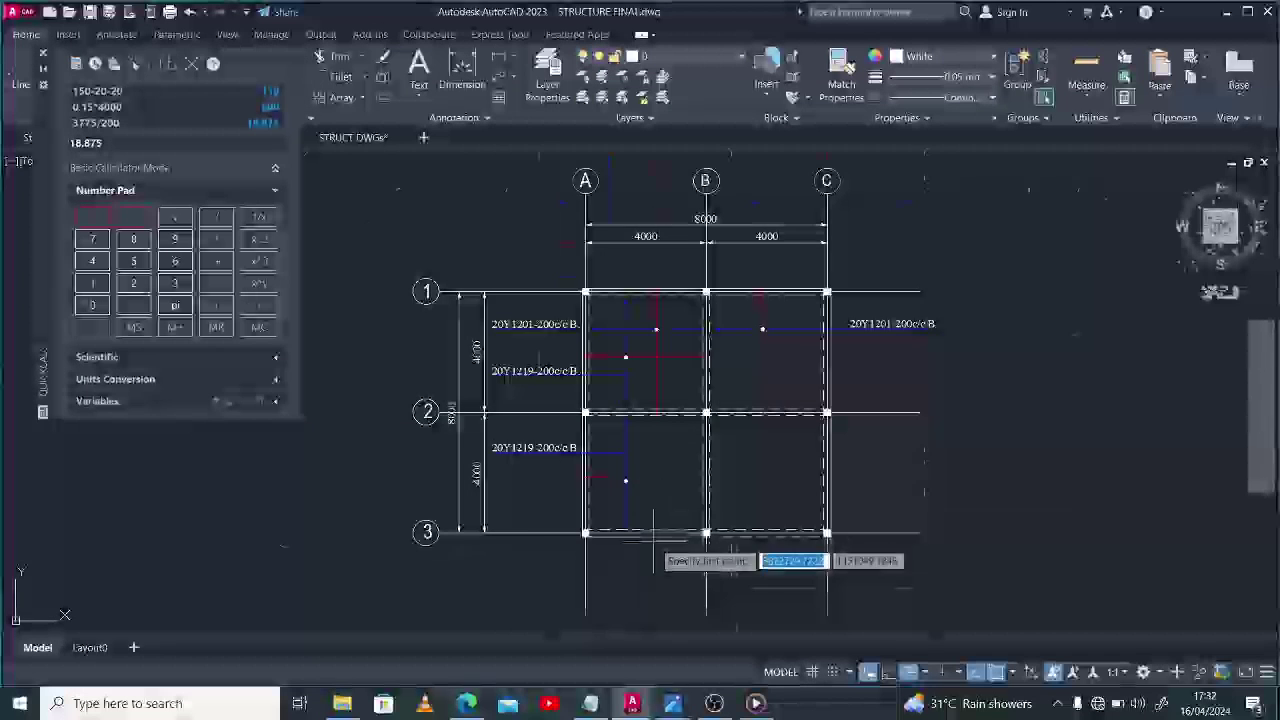
{"action": "scroll", "coordinate": [655, 545], "scroll_direction": "up", "scroll_amount": 4}
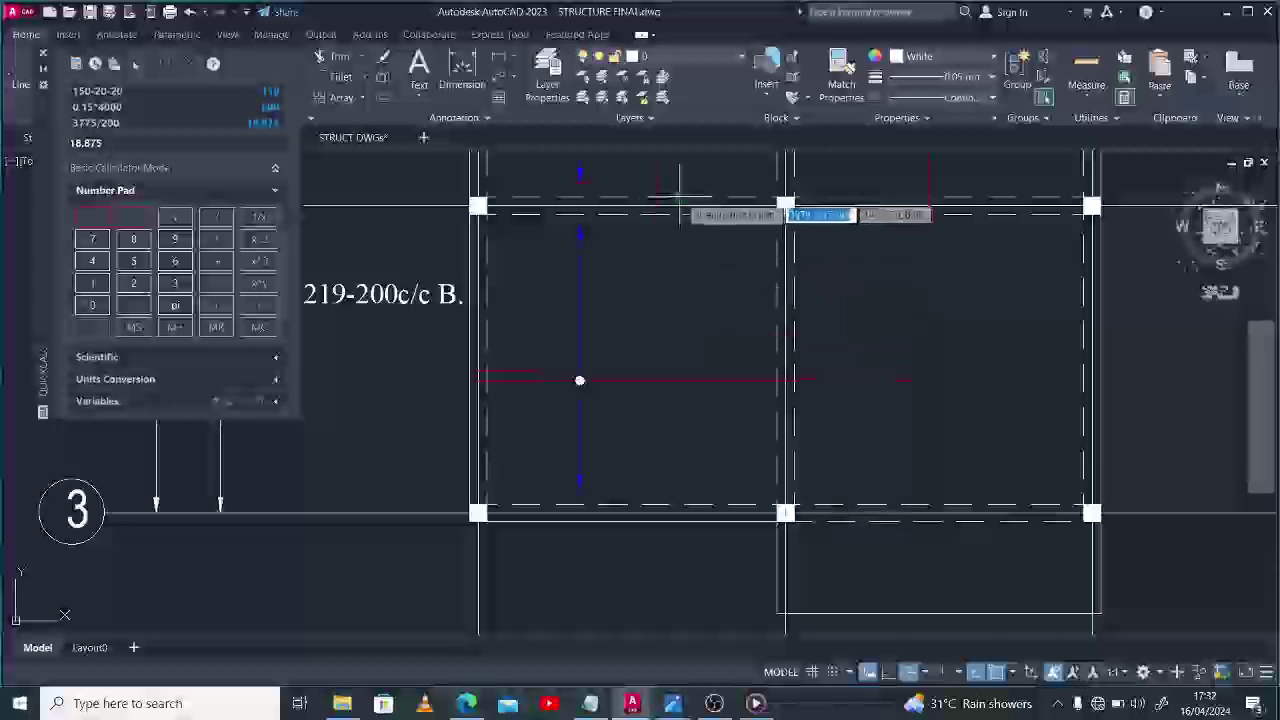
{"action": "scroll", "coordinate": [684, 197], "scroll_direction": "up", "scroll_amount": 2}
{"action": "scroll", "coordinate": [684, 272], "scroll_direction": "down", "scroll_amount": 3}
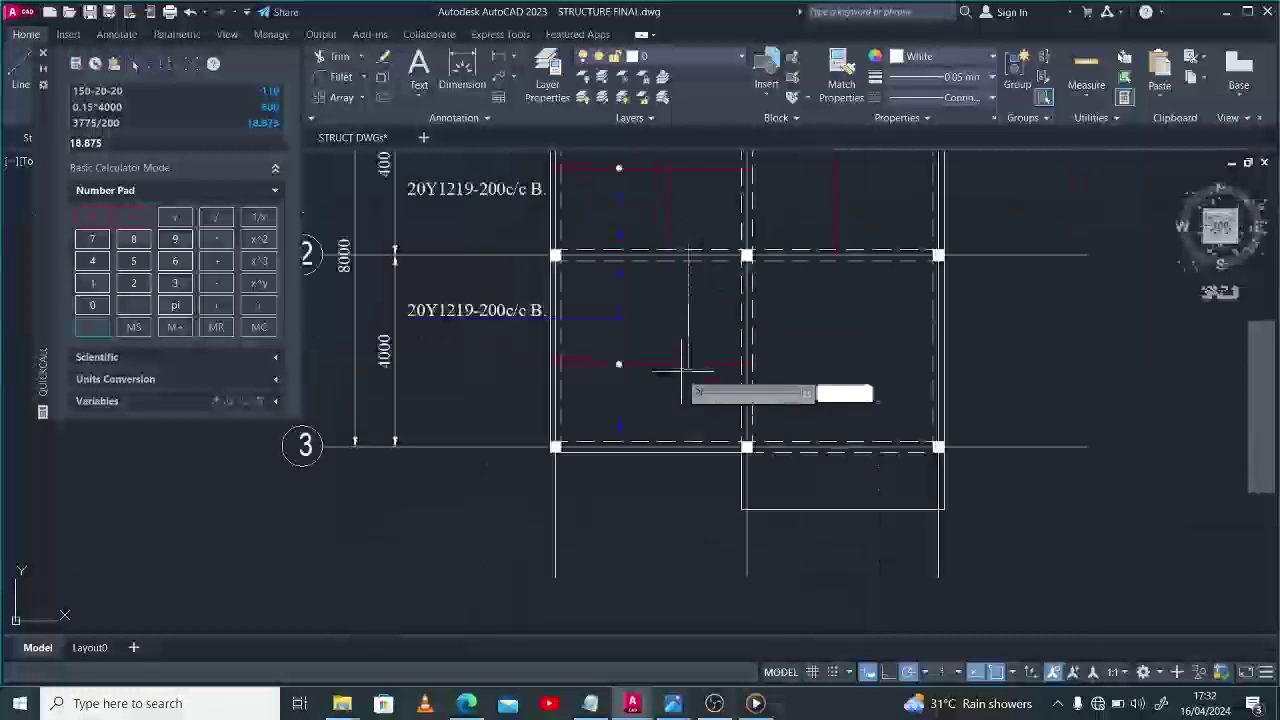
{"action": "scroll", "coordinate": [684, 445], "scroll_direction": "up", "scroll_amount": 3}
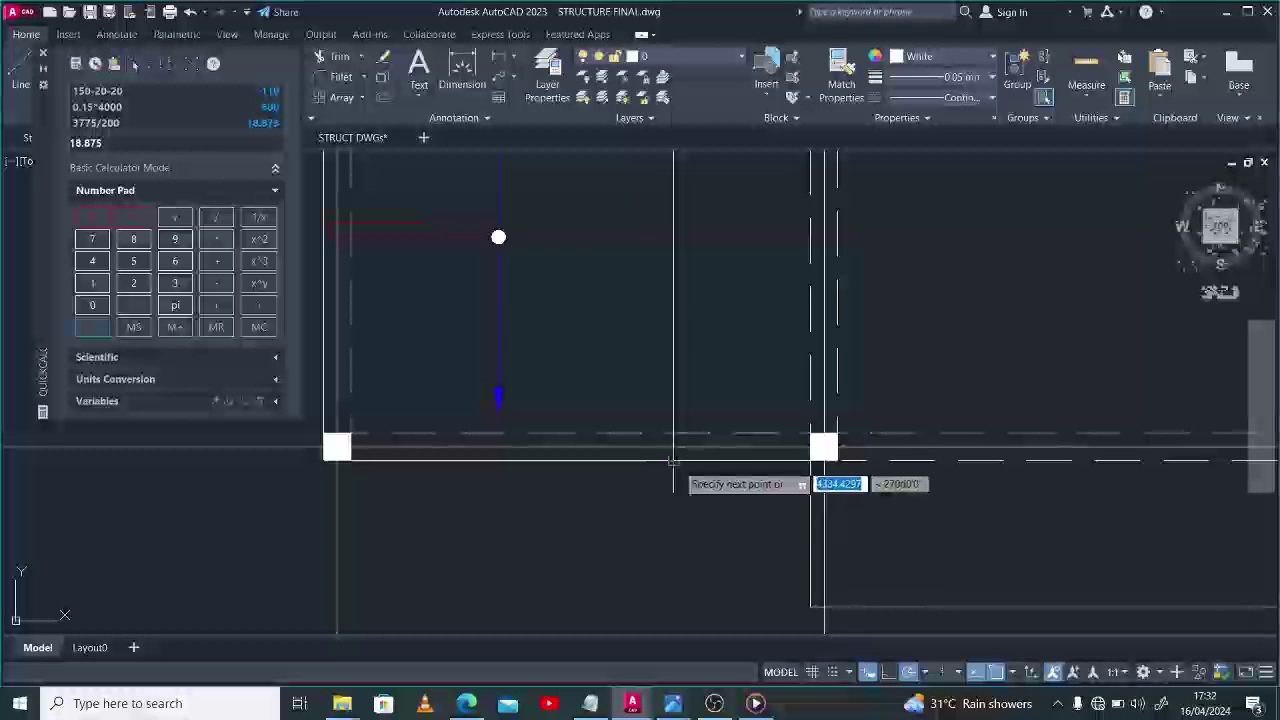
{"action": "scroll", "coordinate": [675, 457], "scroll_direction": "up", "scroll_amount": 3}
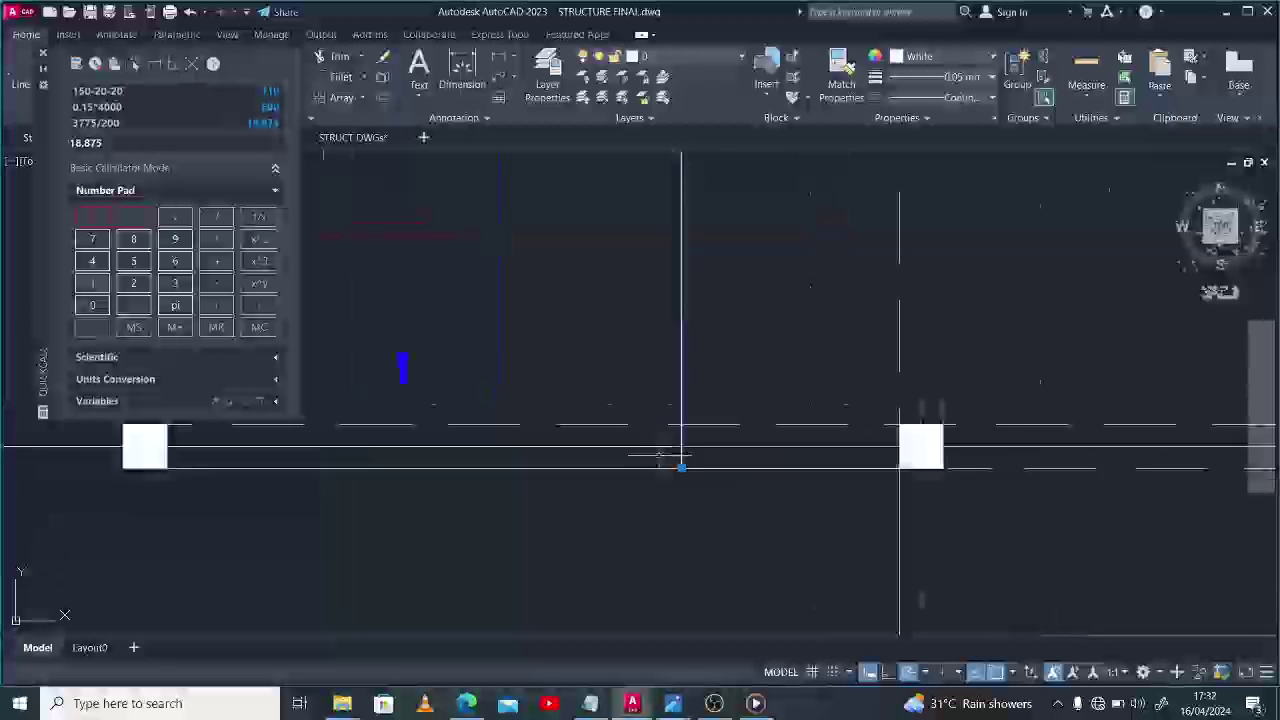
Pull the lower end of the new vertical line 20 mm up from the beam's outer edge on grid 3.
{"action": "left_click", "coordinate": [691, 466]}
{"action": "type", "text": "2"}
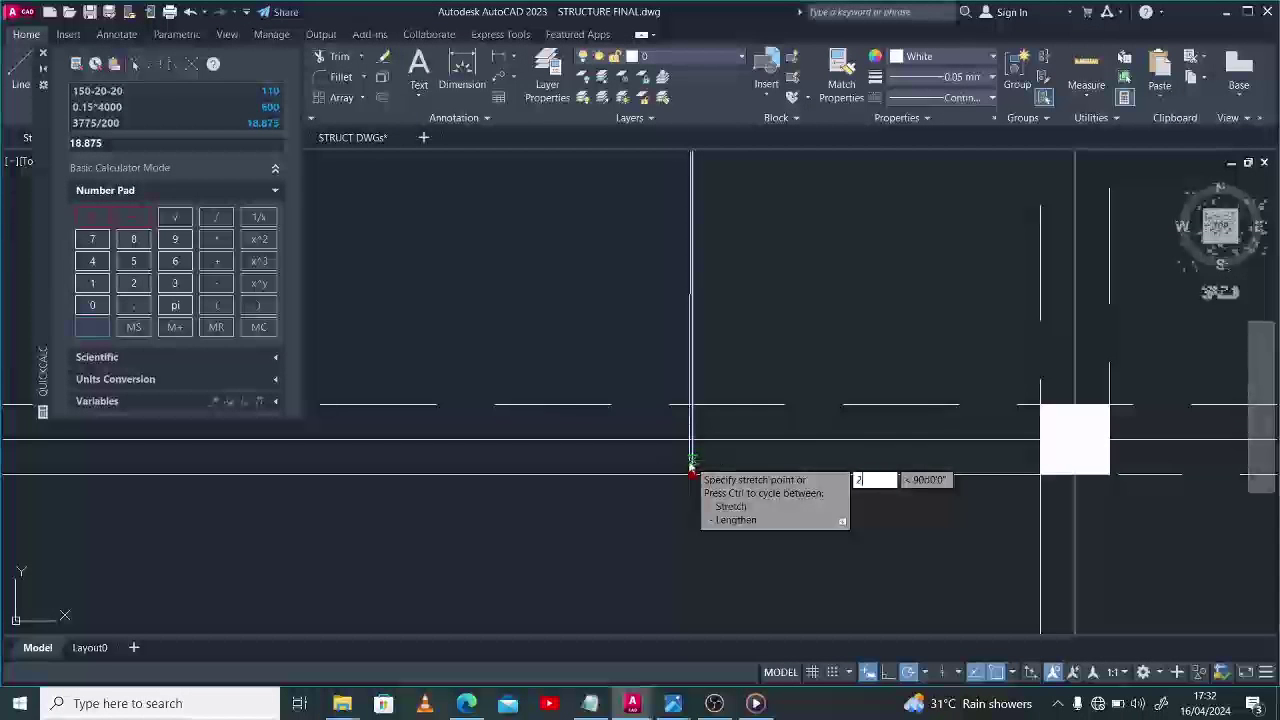
{"action": "type", "text": "0"}
{"action": "key", "text": "Return"}
{"action": "key", "text": "Escape"}
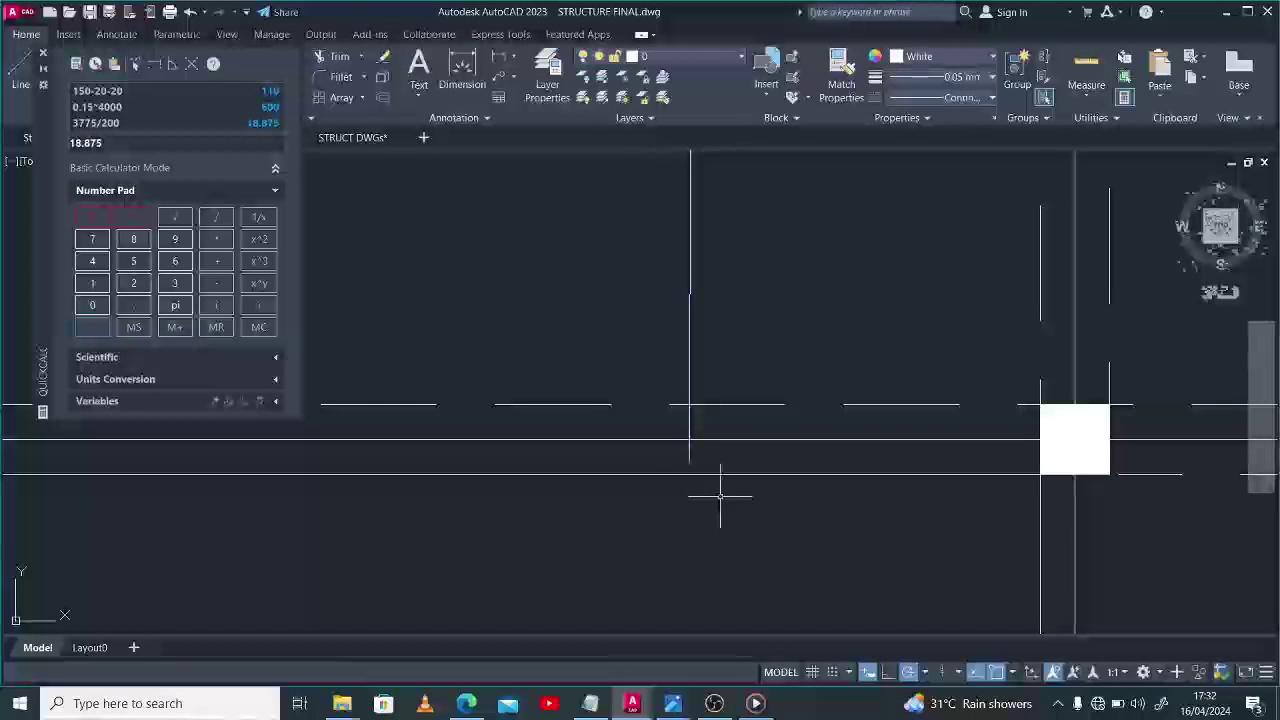
Draw a 110 mm hook line leftward from the vertical bar's lower end and turn it upward parallel to the bar.
{"action": "type", "text": "l"}
{"action": "key", "text": "Return"}
{"action": "left_click", "coordinate": [689, 459]}
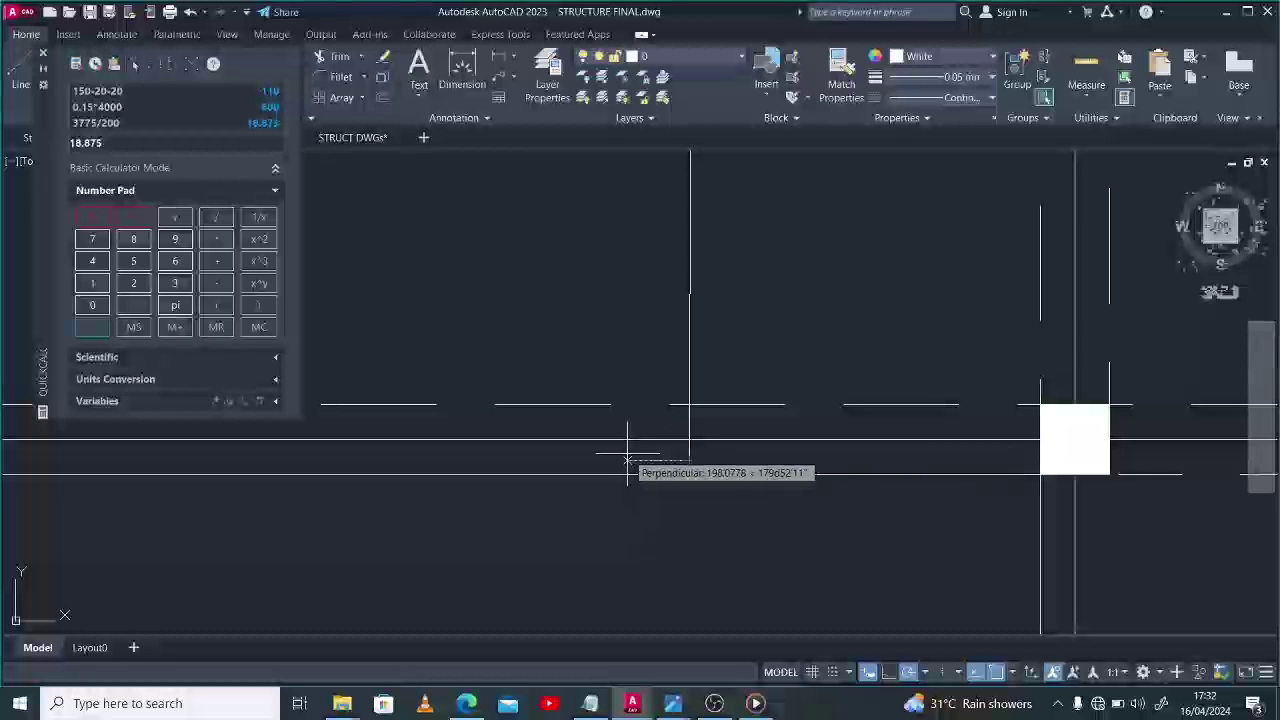
{"action": "type", "text": "11"}
{"action": "key", "text": "Return"}
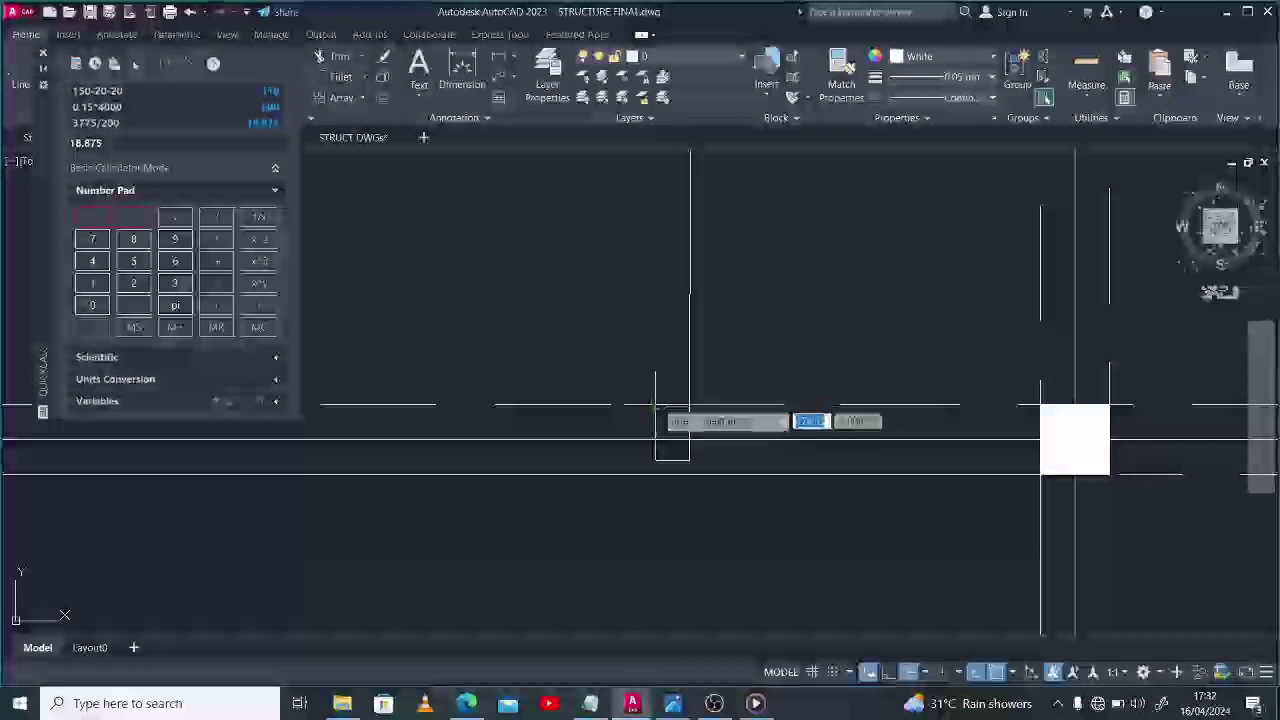
Stretch the hook's short upright leg upward into the lower-left slab panel.
{"action": "scroll", "coordinate": [660, 430], "scroll_direction": "down", "scroll_amount": 6}
{"action": "scroll", "coordinate": [648, 508], "scroll_direction": "up", "scroll_amount": 2}
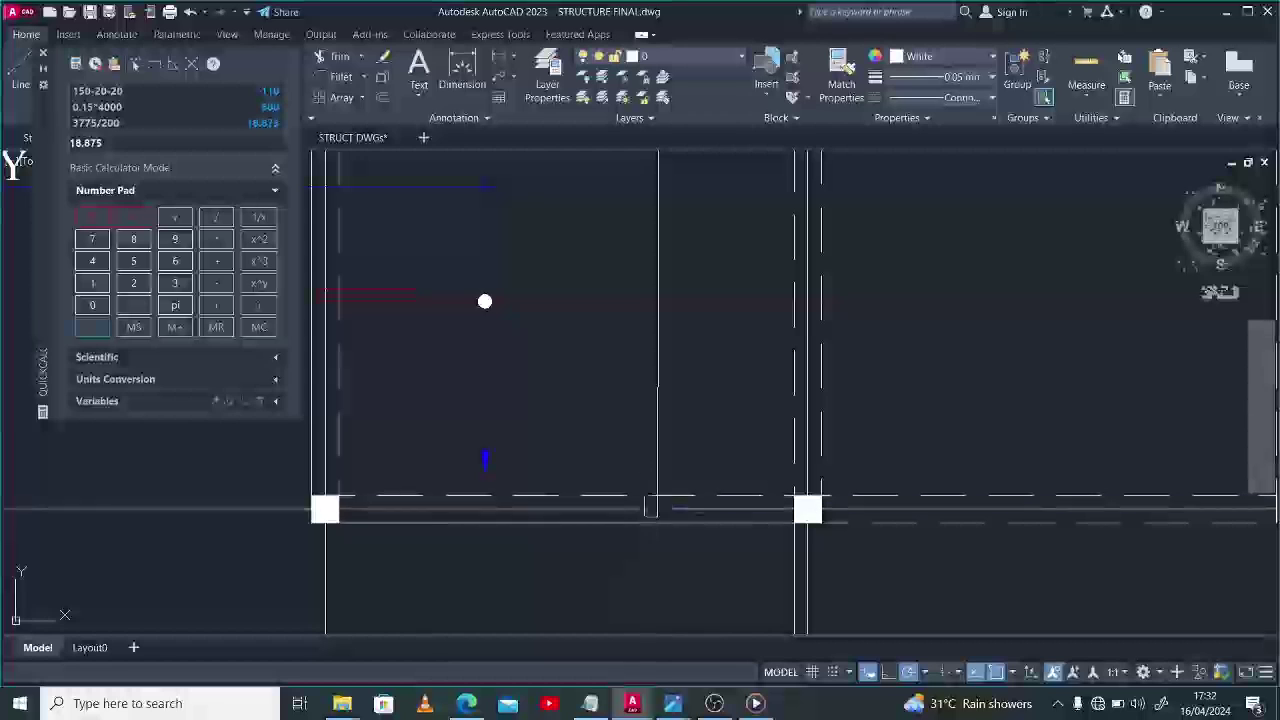
{"action": "left_click", "coordinate": [644, 508]}
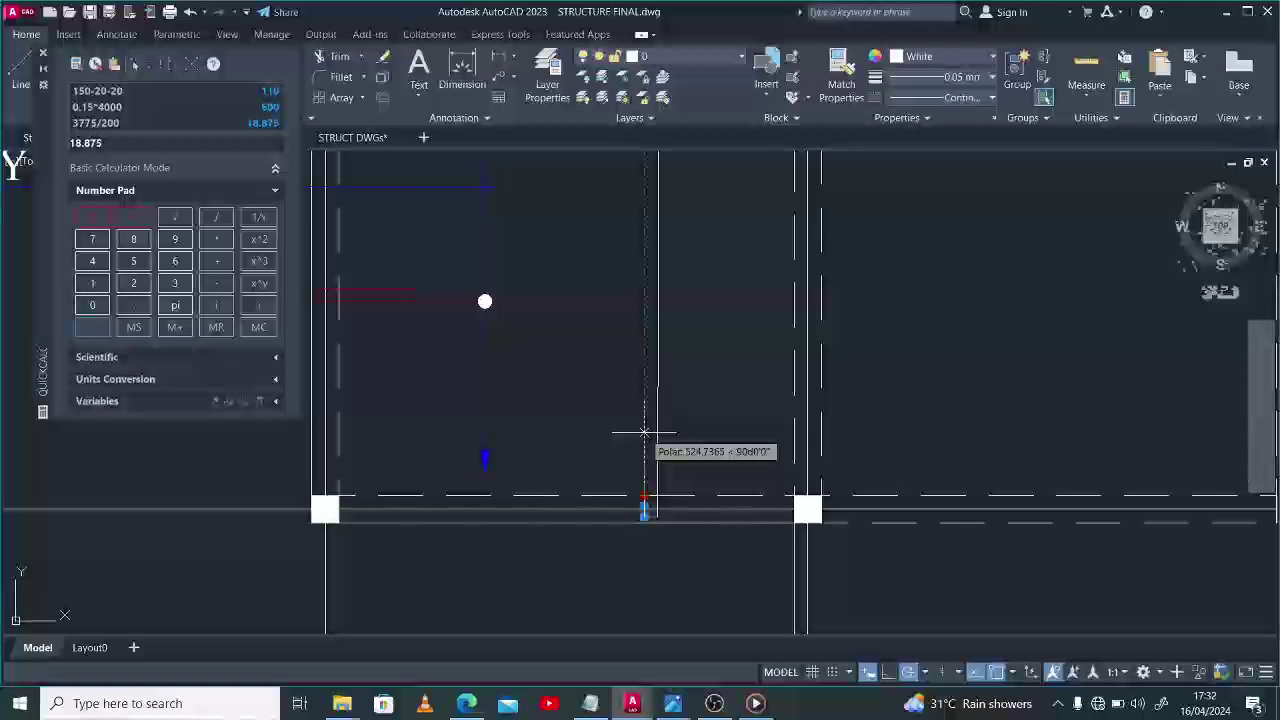
{"action": "scroll", "coordinate": [644, 432], "scroll_direction": "down", "scroll_amount": 4}
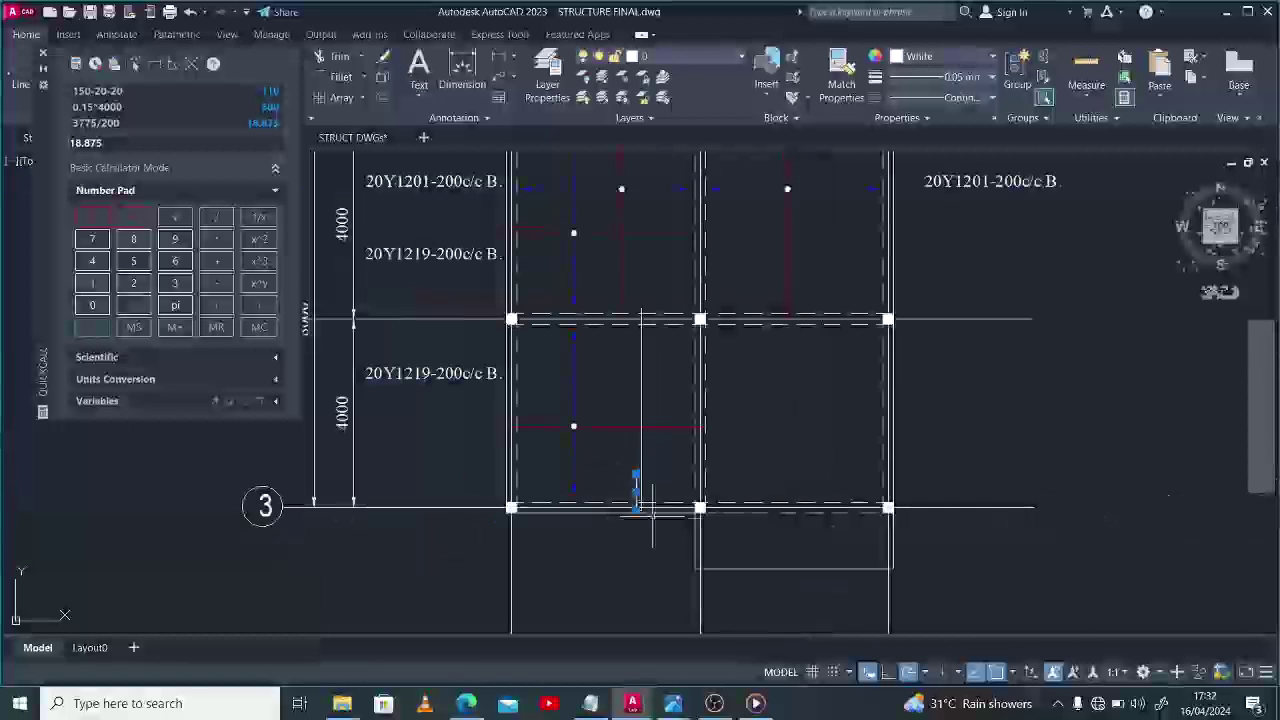
Match the new hooked bar's lines to the properties of the red vertical Top Rebar Line bar in the upper-left panel.
{"action": "left_click", "coordinate": [622, 318]}
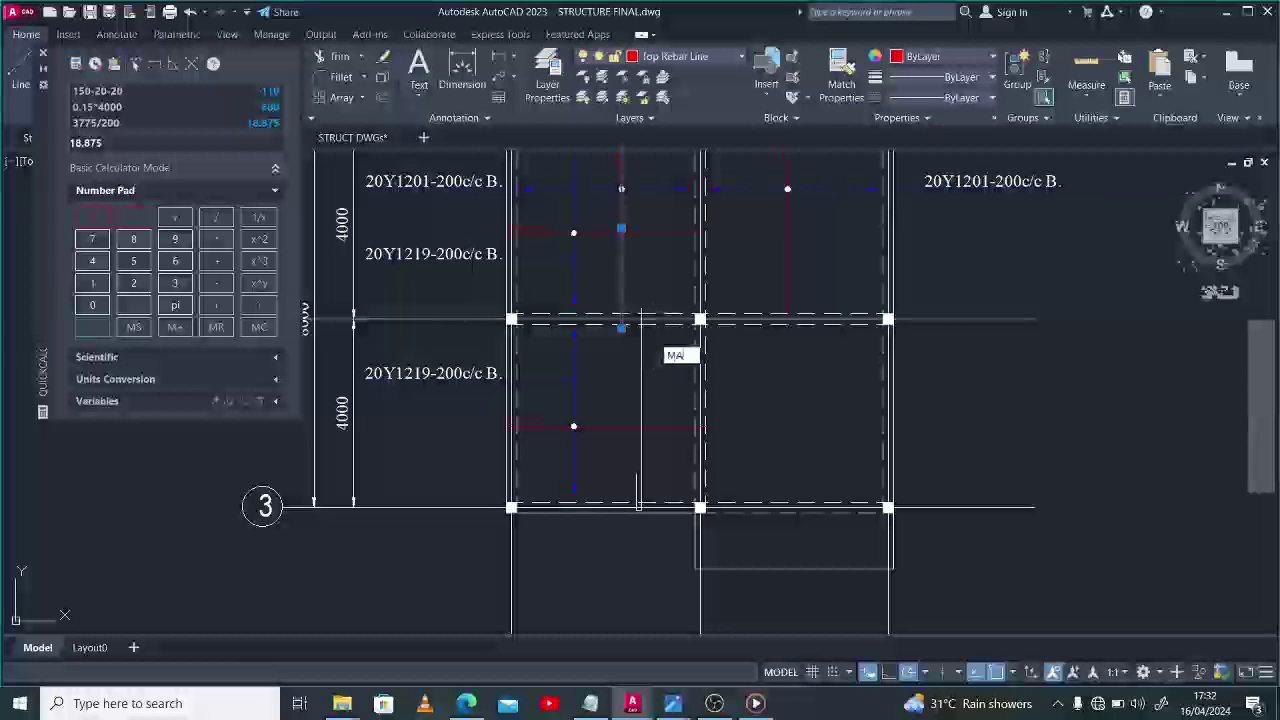
{"action": "key", "text": "Escape"}
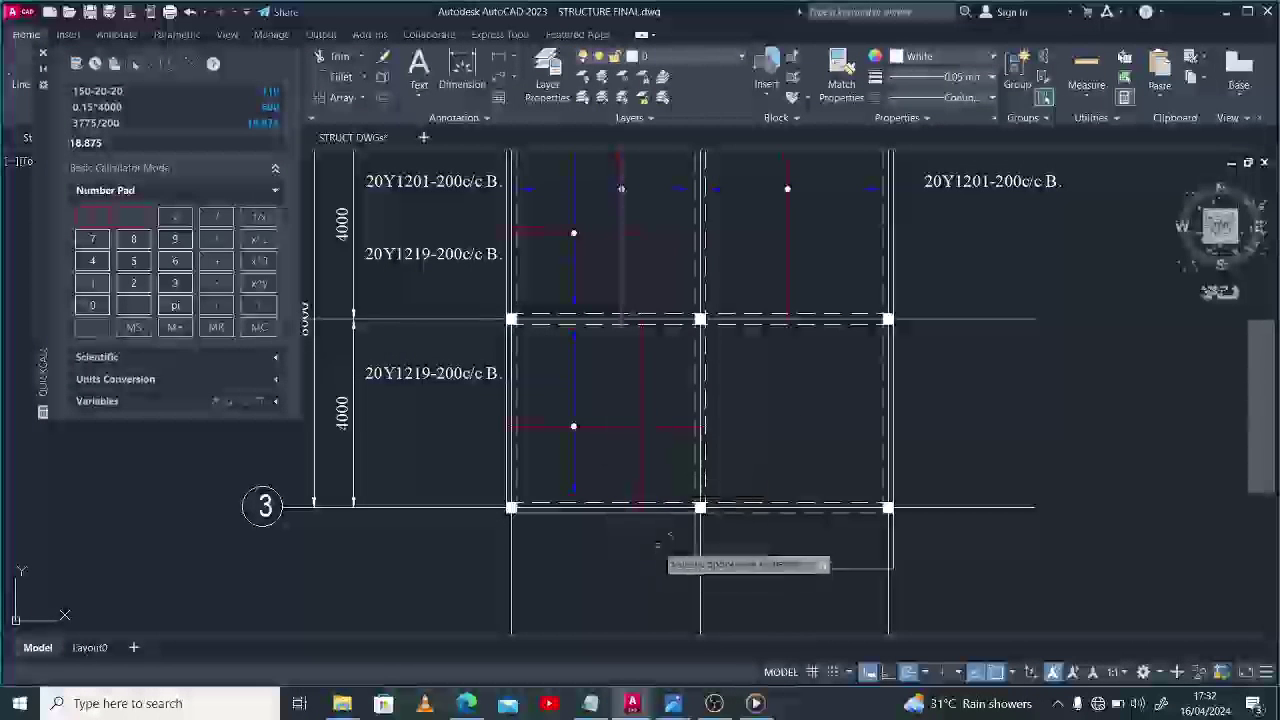
{"action": "scroll", "coordinate": [637, 541], "scroll_direction": "down", "scroll_amount": 3}
{"action": "scroll", "coordinate": [663, 466], "scroll_direction": "up", "scroll_amount": 3}
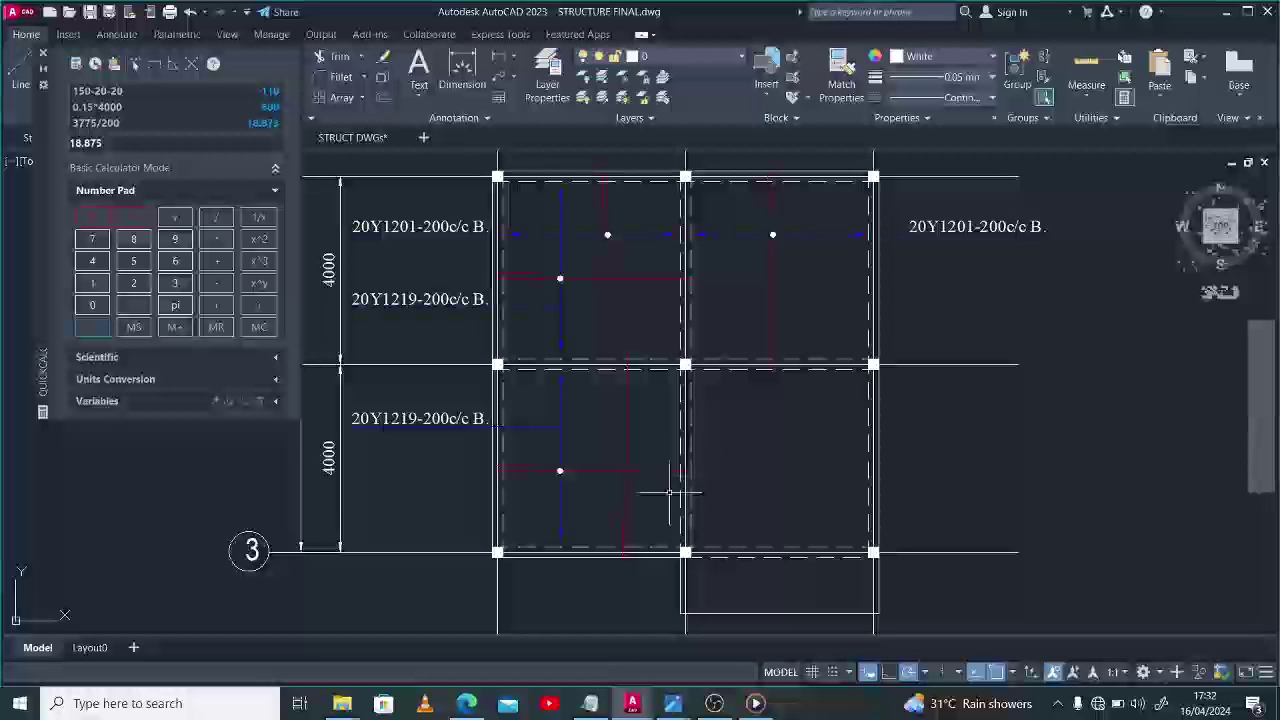
{"action": "scroll", "coordinate": [633, 535], "scroll_direction": "up", "scroll_amount": 2}
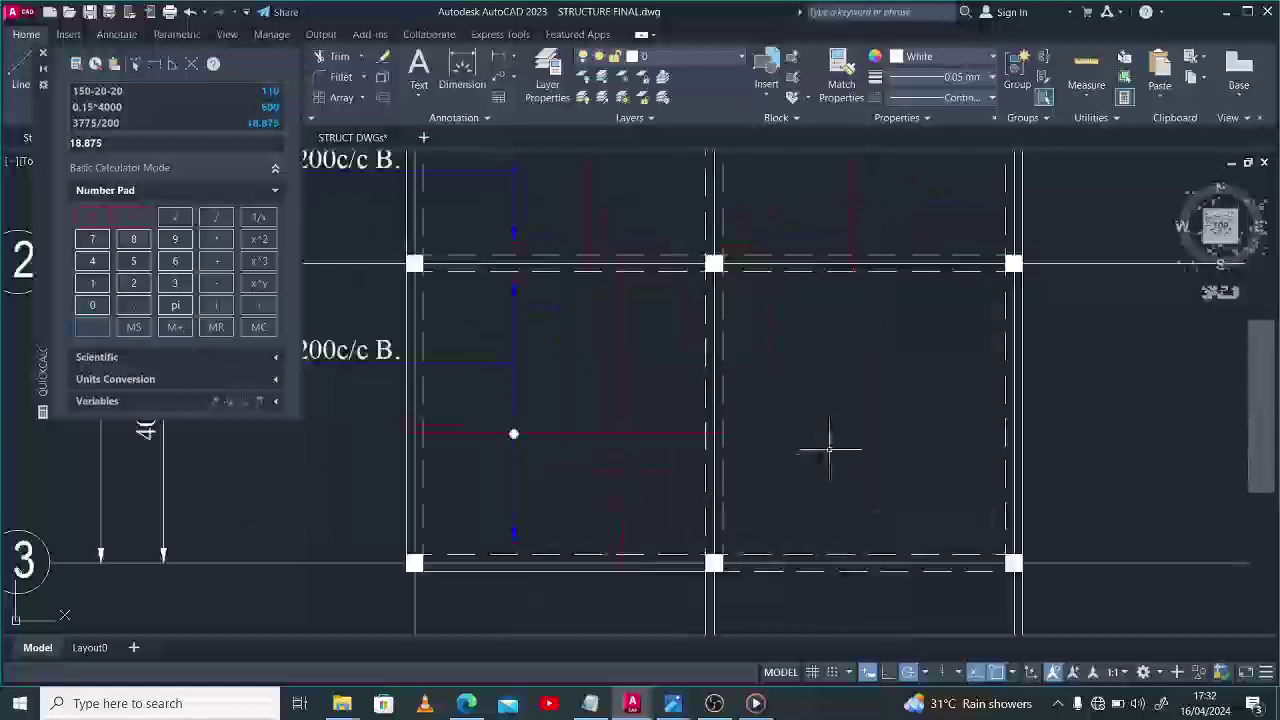
{"action": "scroll", "coordinate": [845, 447], "scroll_direction": "down", "scroll_amount": 2}
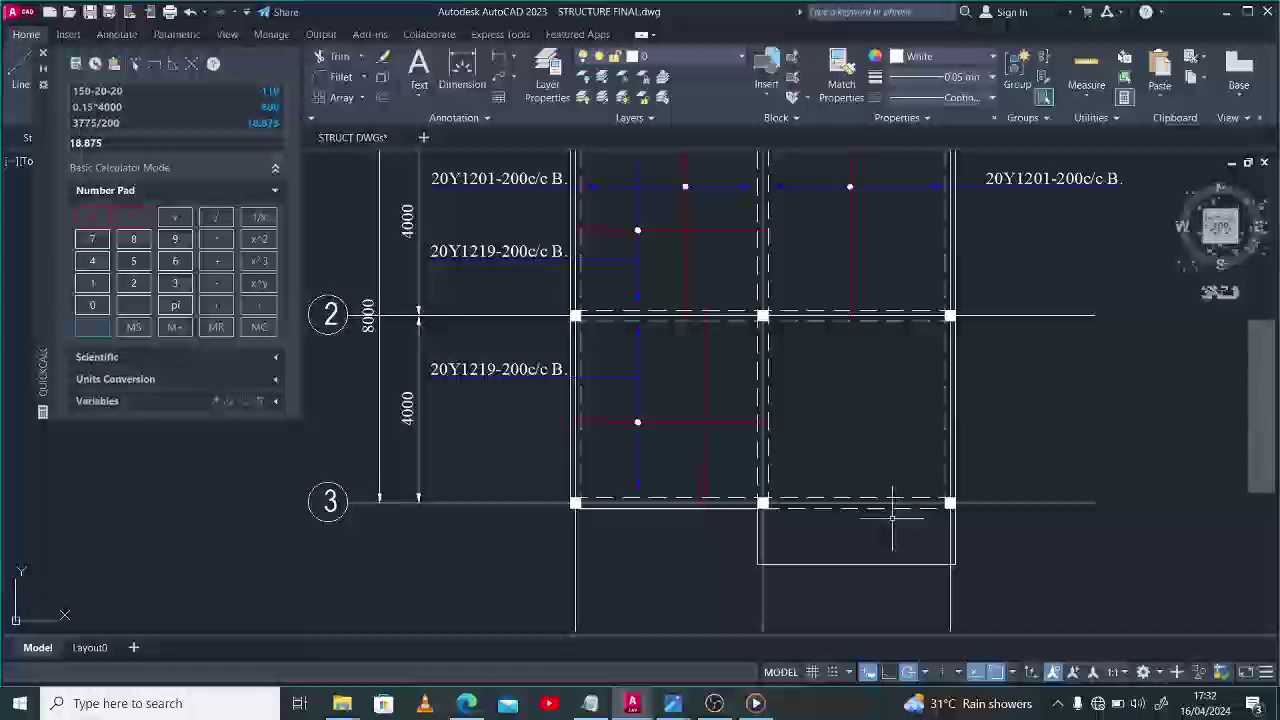
Draw a vertical line through the lower-right slab panel from the grid 2 beam to just below the grid 3 beam.
{"action": "key", "text": "l"}
{"action": "key", "text": "Return"}
{"action": "scroll", "coordinate": [866, 300], "scroll_direction": "up", "scroll_amount": 2}
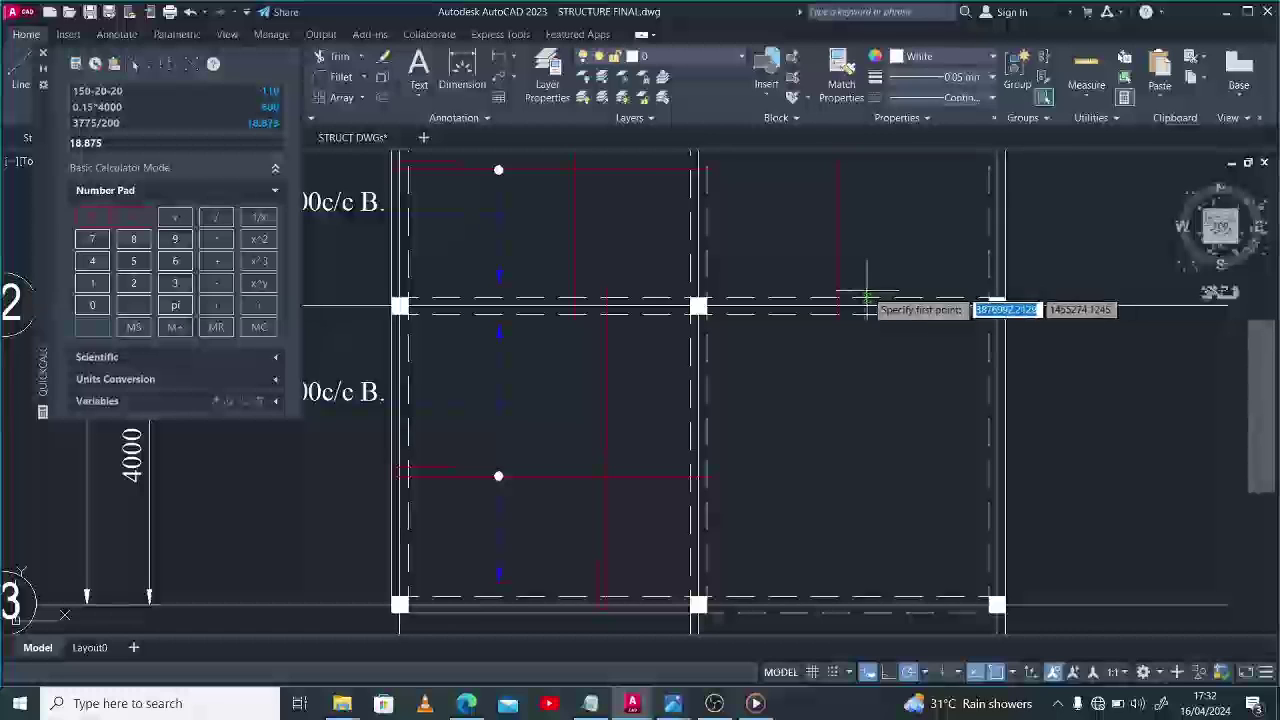
{"action": "scroll", "coordinate": [866, 292], "scroll_direction": "up", "scroll_amount": 3}
{"action": "scroll", "coordinate": [871, 280], "scroll_direction": "down", "scroll_amount": 4}
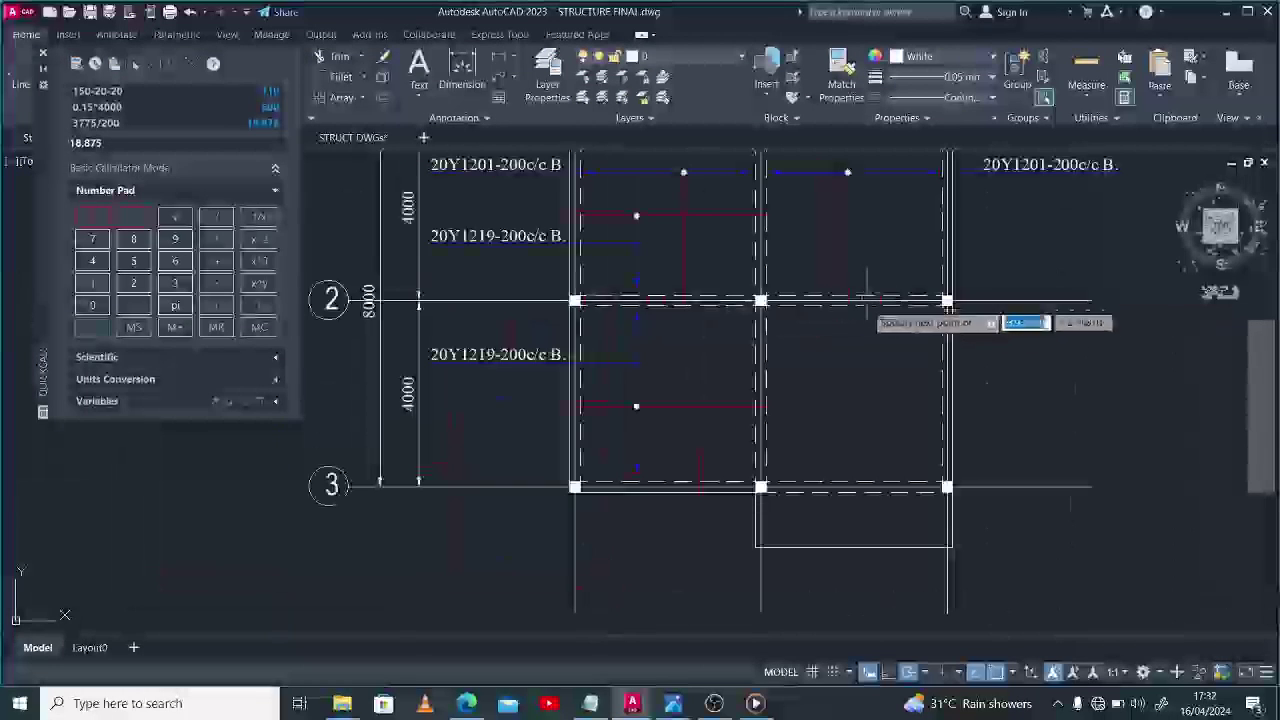
{"action": "scroll", "coordinate": [859, 503], "scroll_direction": "up", "scroll_amount": 2}
{"action": "left_click", "coordinate": [862, 500]}
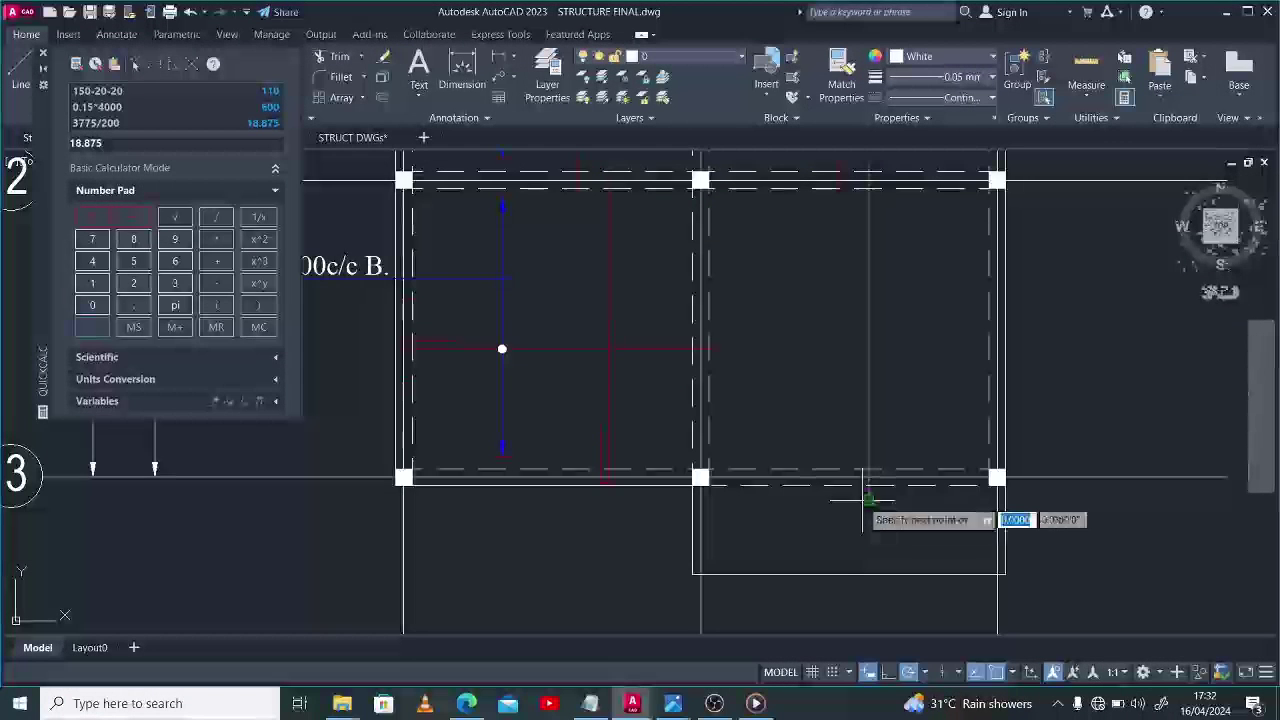
{"action": "scroll", "coordinate": [866, 518], "scroll_direction": "down", "scroll_amount": 2}
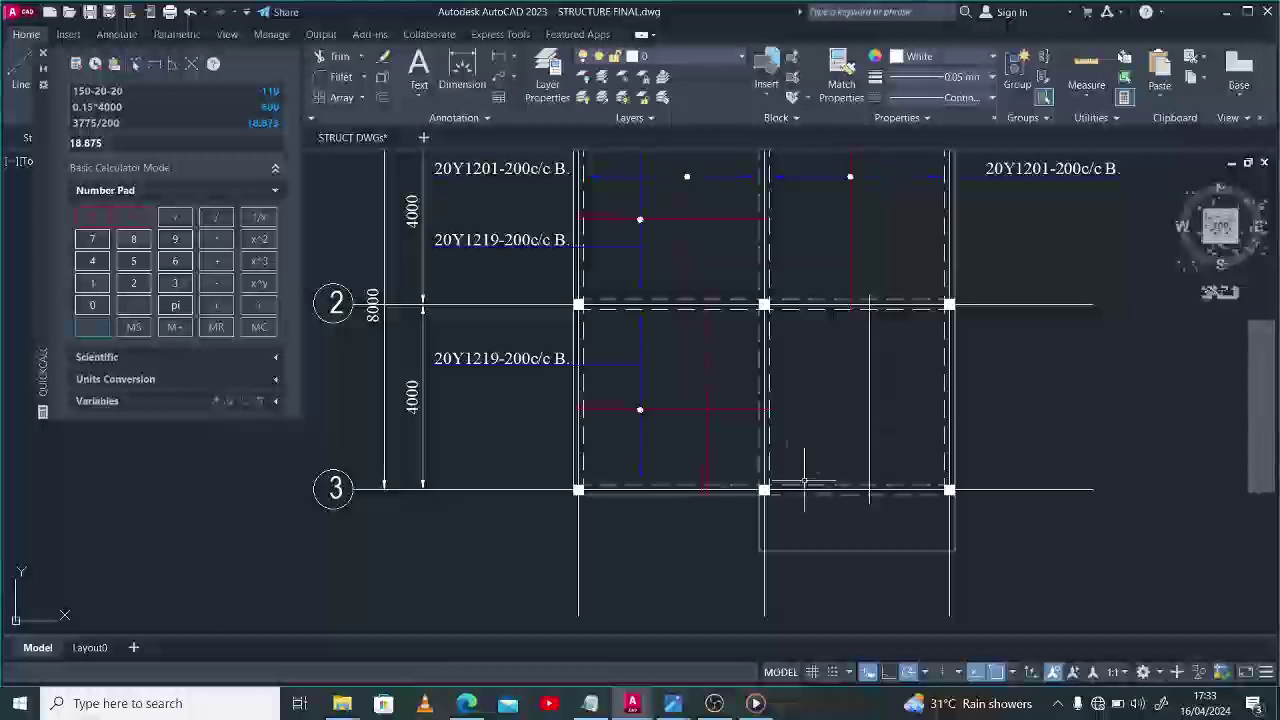
Copy the horizontal 20Y1201-200c/c B. range line, with its label and dot, from the upper-left panel straight down into the lower-left panel.
{"action": "scroll", "coordinate": [518, 218], "scroll_direction": "down", "scroll_amount": 3}
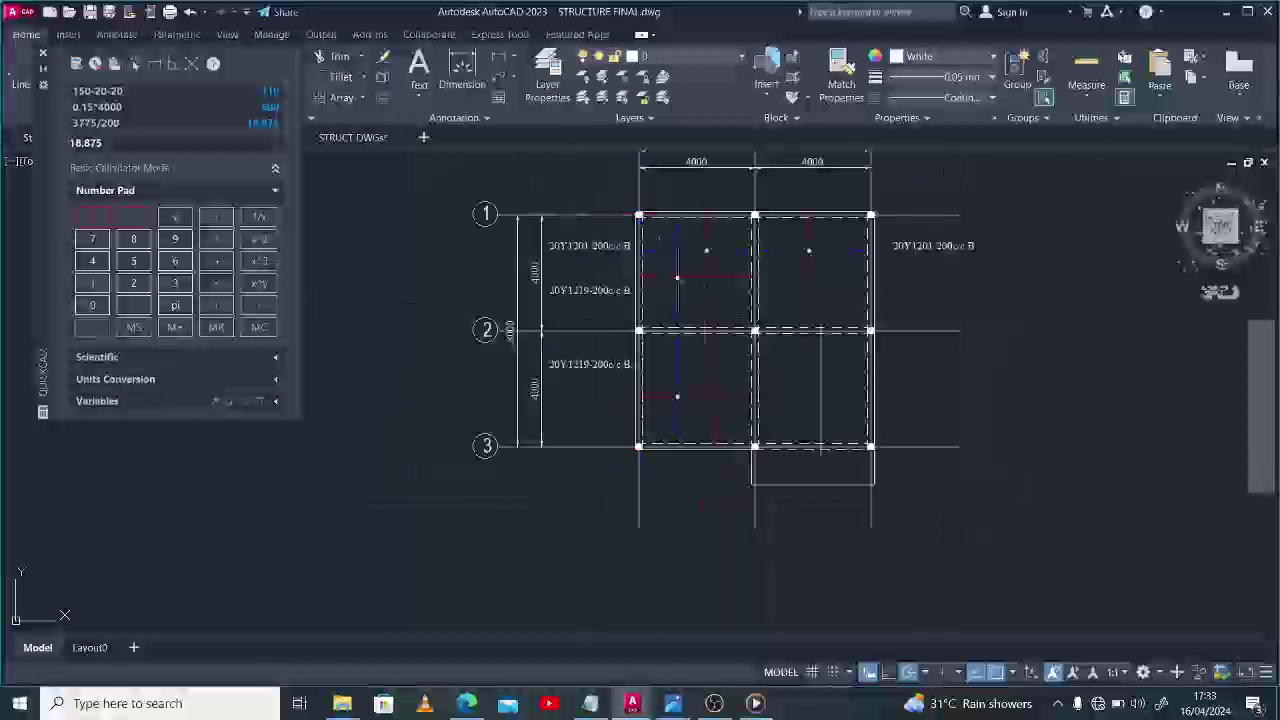
{"action": "scroll", "coordinate": [586, 257], "scroll_direction": "up", "scroll_amount": 4}
{"action": "left_click", "coordinate": [571, 208]}
{"action": "left_click", "coordinate": [525, 248]}
{"action": "left_click", "coordinate": [553, 186]}
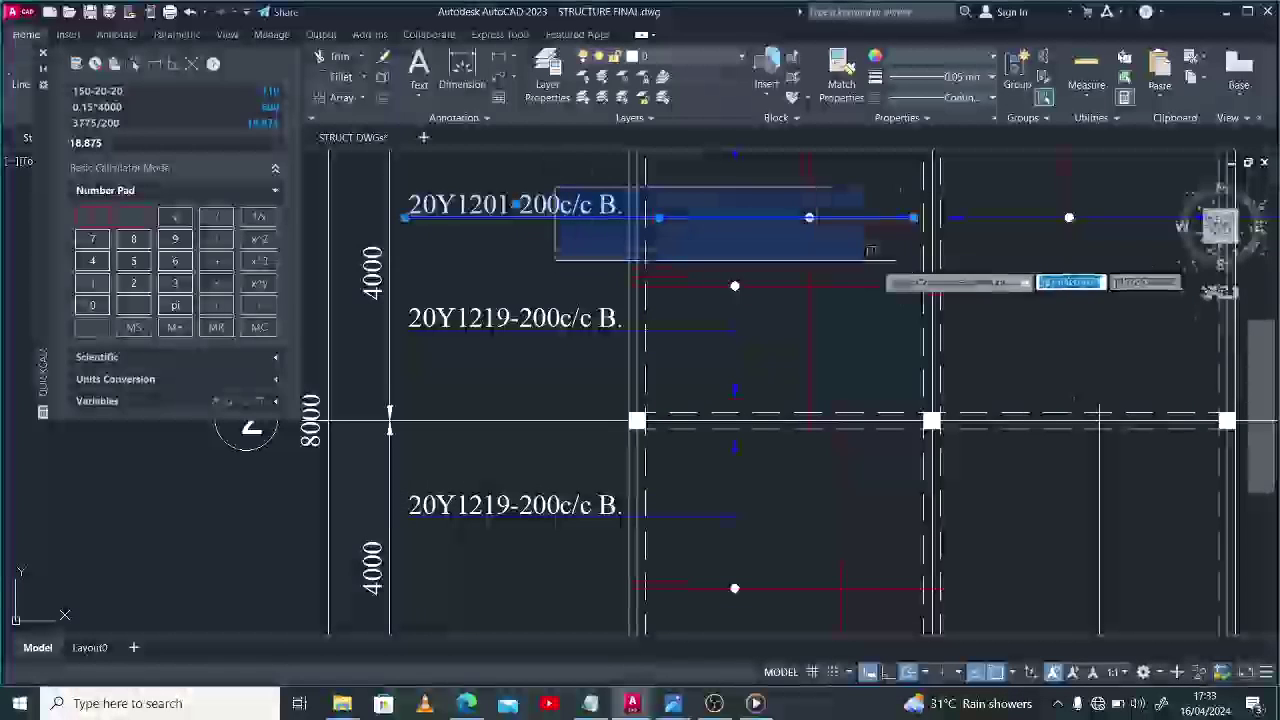
{"action": "left_click", "coordinate": [921, 250]}
{"action": "right_click", "coordinate": [910, 285]}
{"action": "left_click", "coordinate": [945, 316]}
{"action": "scroll", "coordinate": [857, 272], "scroll_direction": "down", "scroll_amount": 3}
{"action": "left_click", "coordinate": [855, 247]}
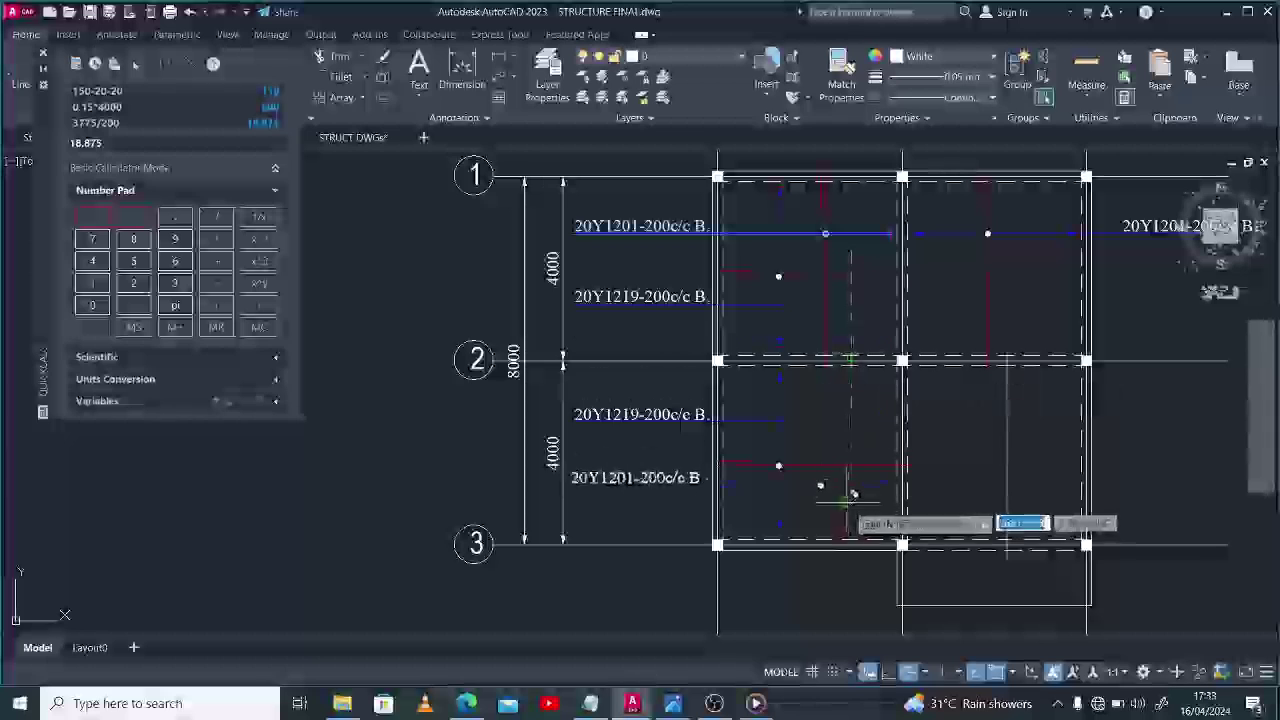
{"action": "left_click", "coordinate": [855, 490]}
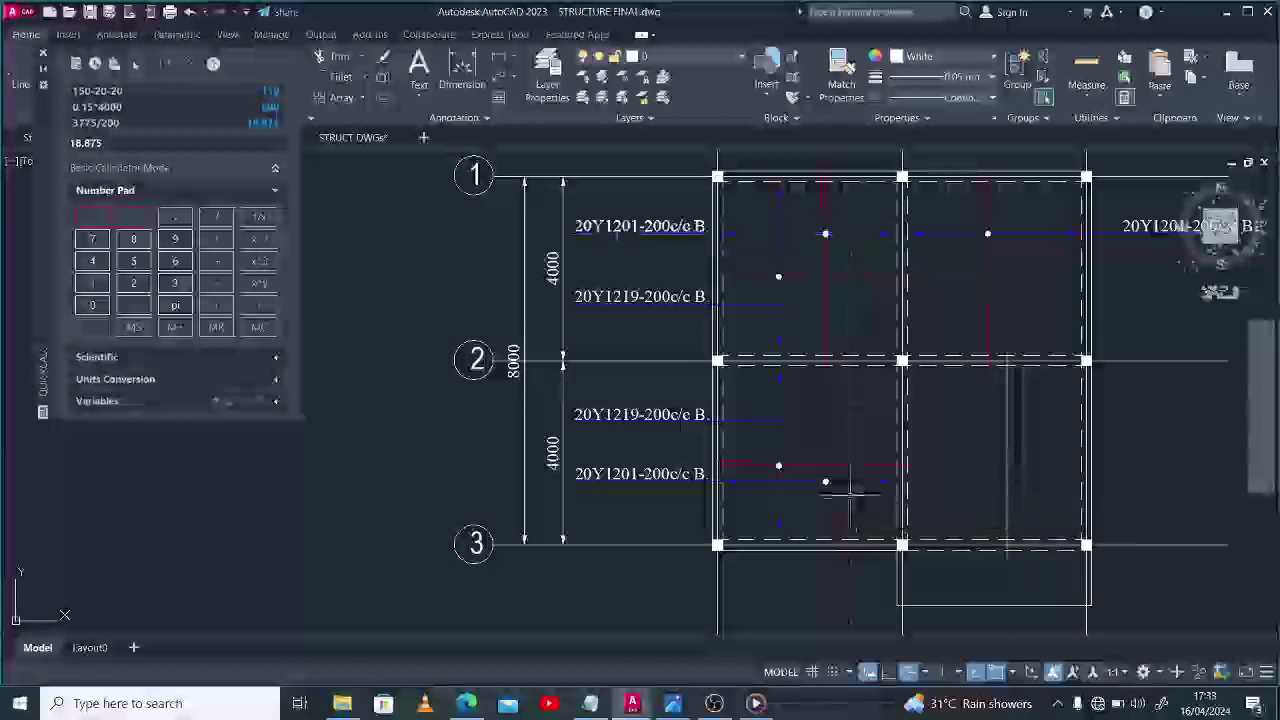
Move the copied range line's dot onto its intersection with the red vertical bar in the lower-left panel.
{"action": "scroll", "coordinate": [855, 495], "scroll_direction": "up", "scroll_amount": 4}
{"action": "left_click", "coordinate": [798, 471]}
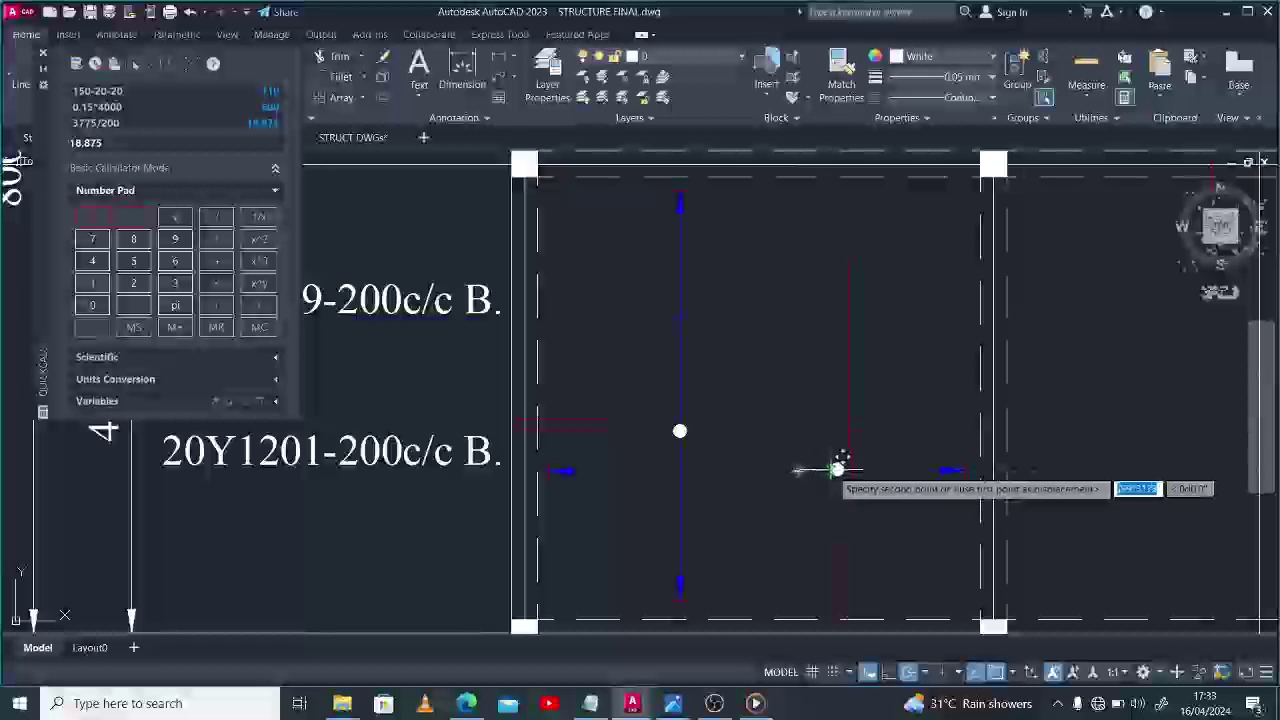
{"action": "left_click", "coordinate": [846, 470]}
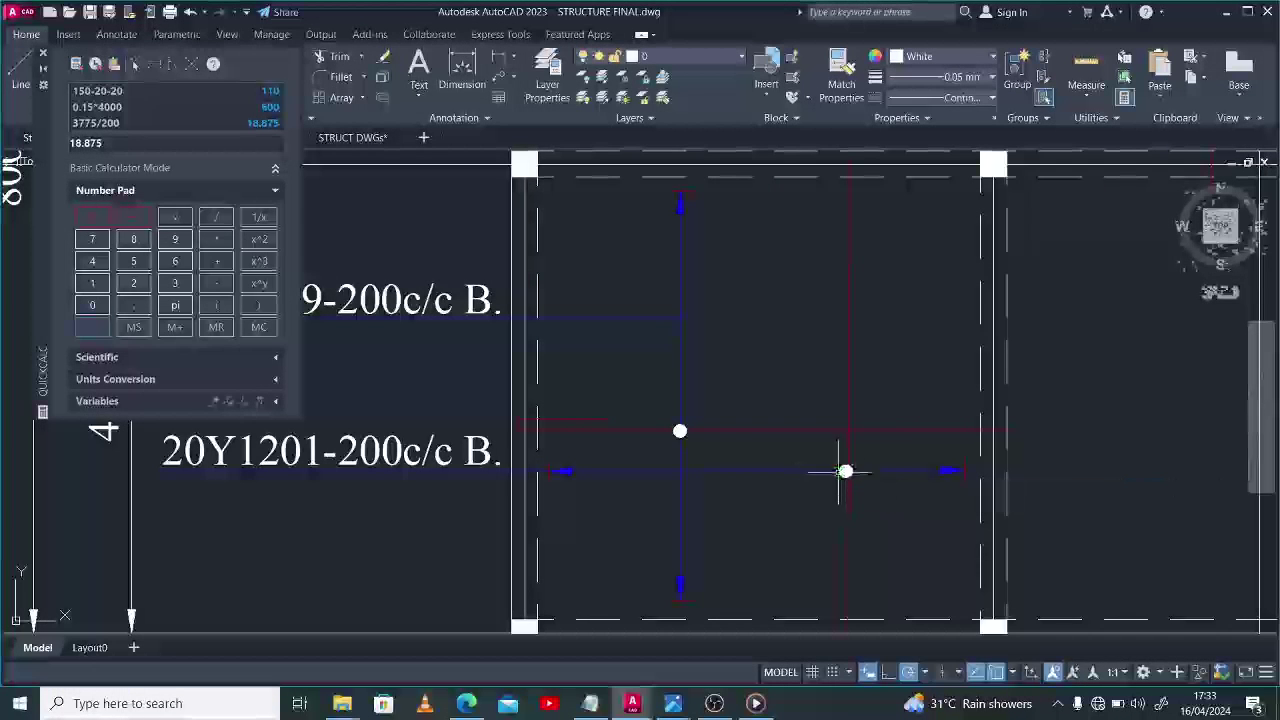
{"action": "left_click", "coordinate": [846, 470]}
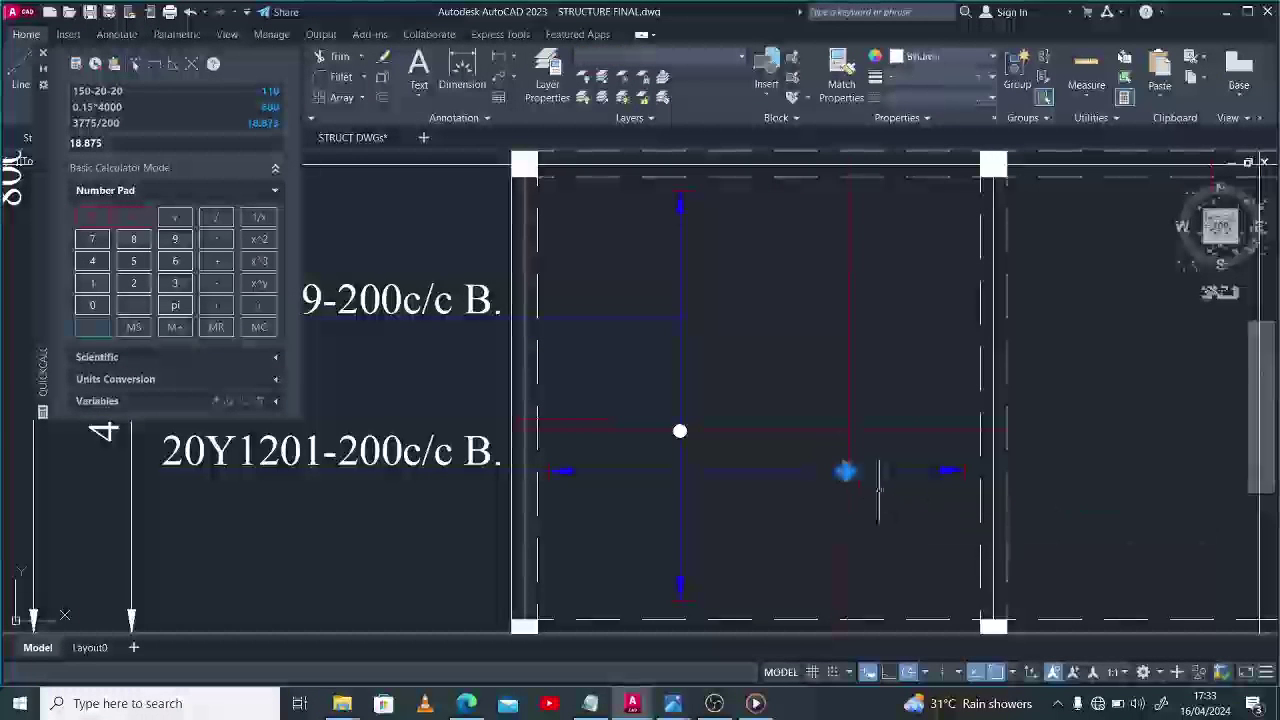
{"action": "scroll", "coordinate": [880, 487], "scroll_direction": "up", "scroll_amount": 4}
{"action": "left_click", "coordinate": [800, 445]}
{"action": "scroll", "coordinate": [800, 445], "scroll_direction": "down", "scroll_amount": 6}
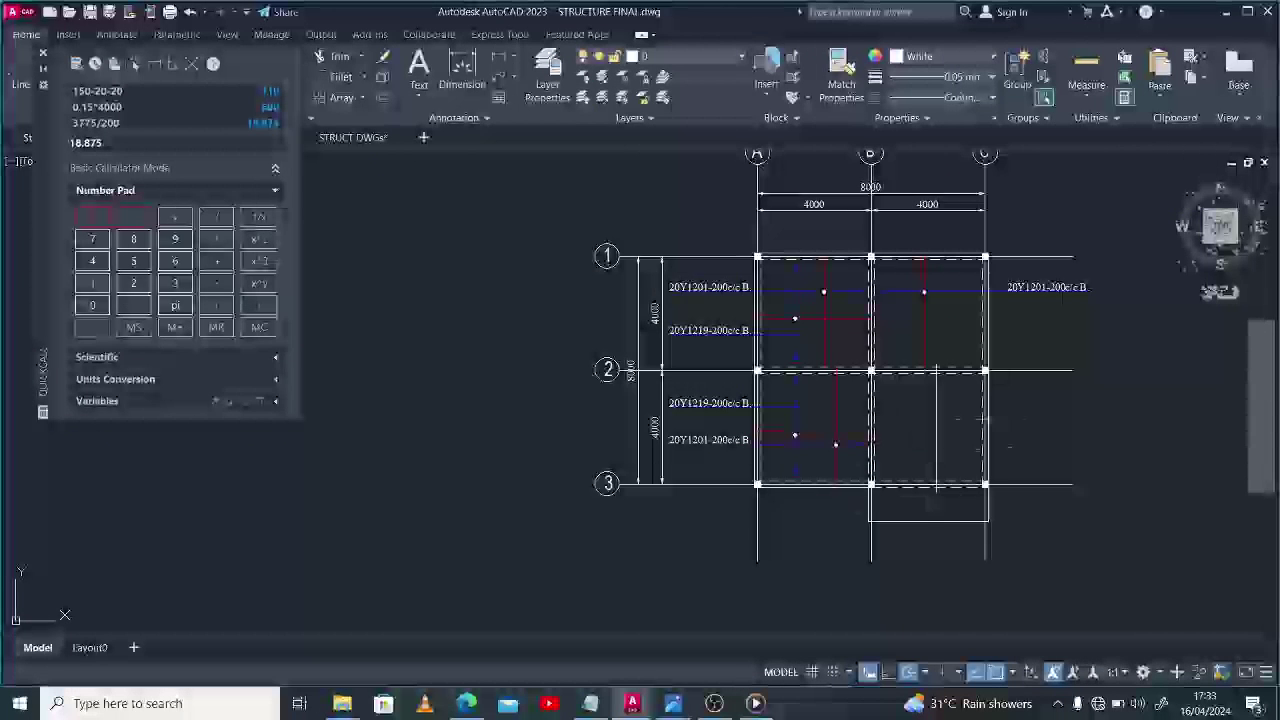
Copy the upper-right panel's 20Y1201-200c/c B. range line, with its label and dot, straight down into the lower-right panel.
{"action": "scroll", "coordinate": [985, 400], "scroll_direction": "up", "scroll_amount": 2}
{"action": "scroll", "coordinate": [800, 205], "scroll_direction": "up", "scroll_amount": 4}
{"action": "left_click", "coordinate": [800, 193]}
{"action": "scroll", "coordinate": [800, 193], "scroll_direction": "down", "scroll_amount": 3}
{"action": "left_click", "coordinate": [1150, 243]}
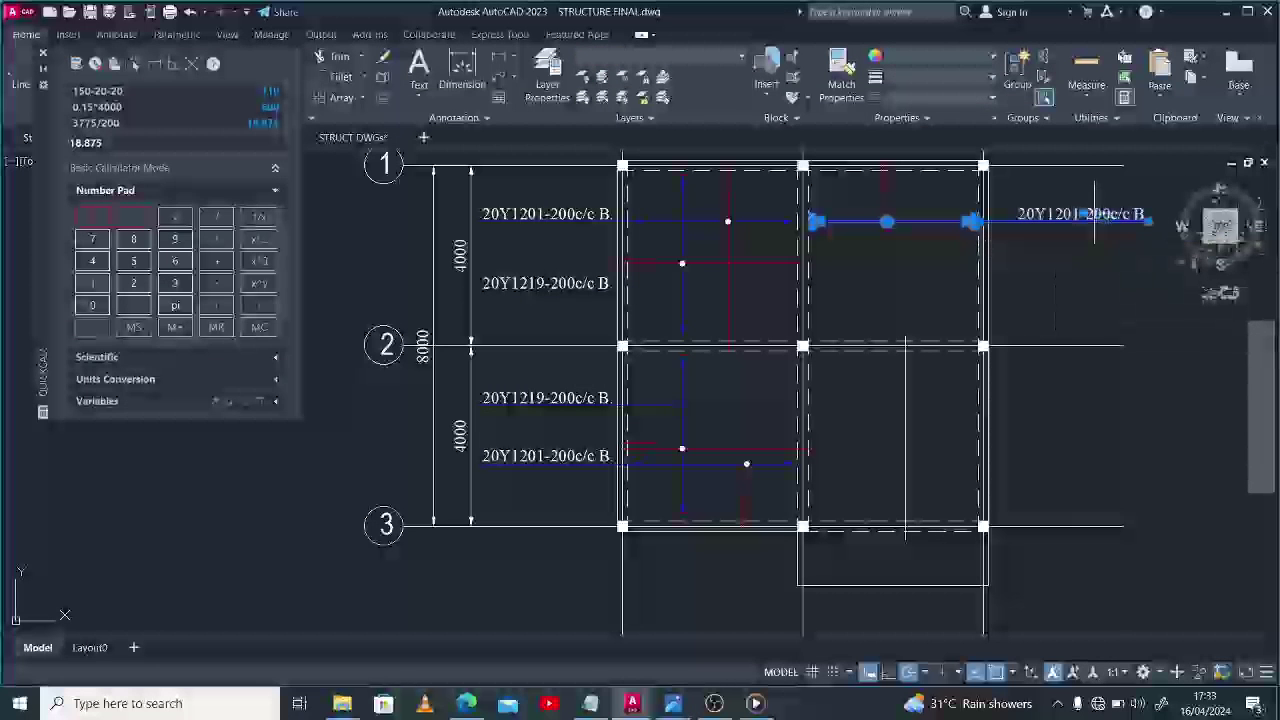
{"action": "type", "text": "co"}
{"action": "key", "text": "space"}
{"action": "left_click", "coordinate": [1115, 258]}
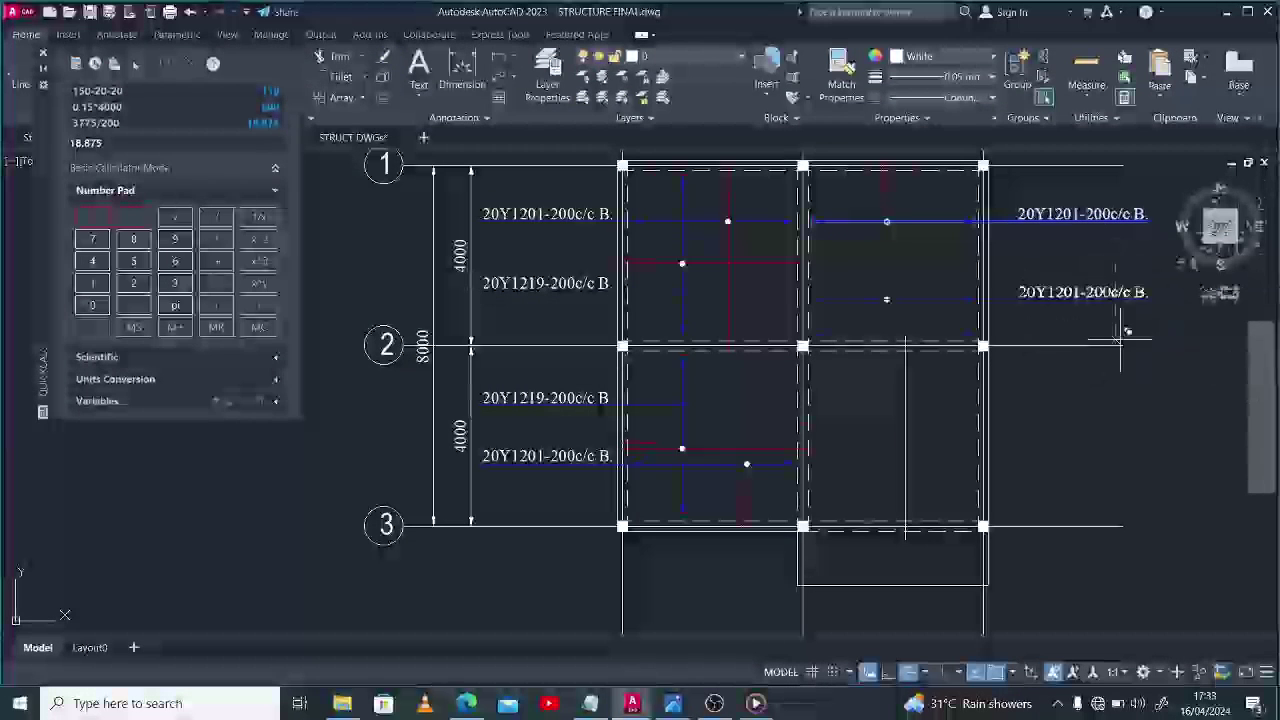
{"action": "left_click", "coordinate": [1118, 457]}
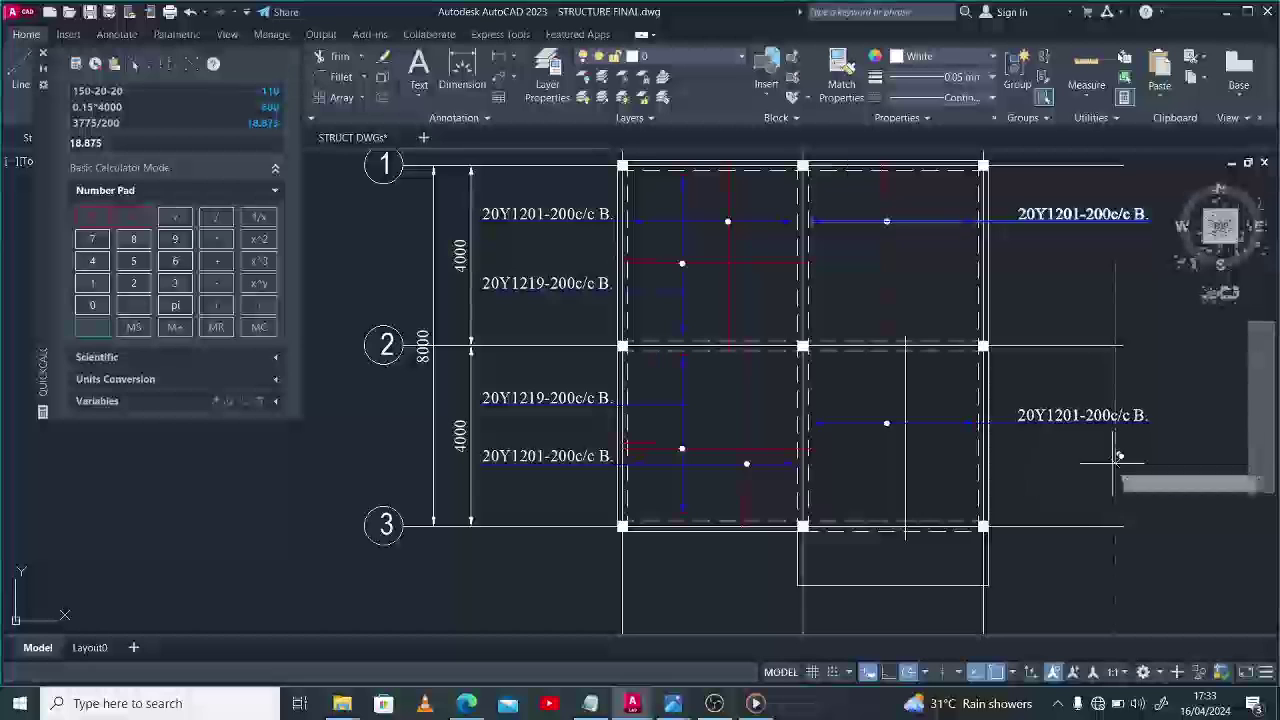
Move the copied range line's dot onto its intersection with the white vertical line in the lower-right panel.
{"action": "scroll", "coordinate": [843, 400], "scroll_direction": "up", "scroll_amount": 4}
{"action": "left_click", "coordinate": [900, 409]}
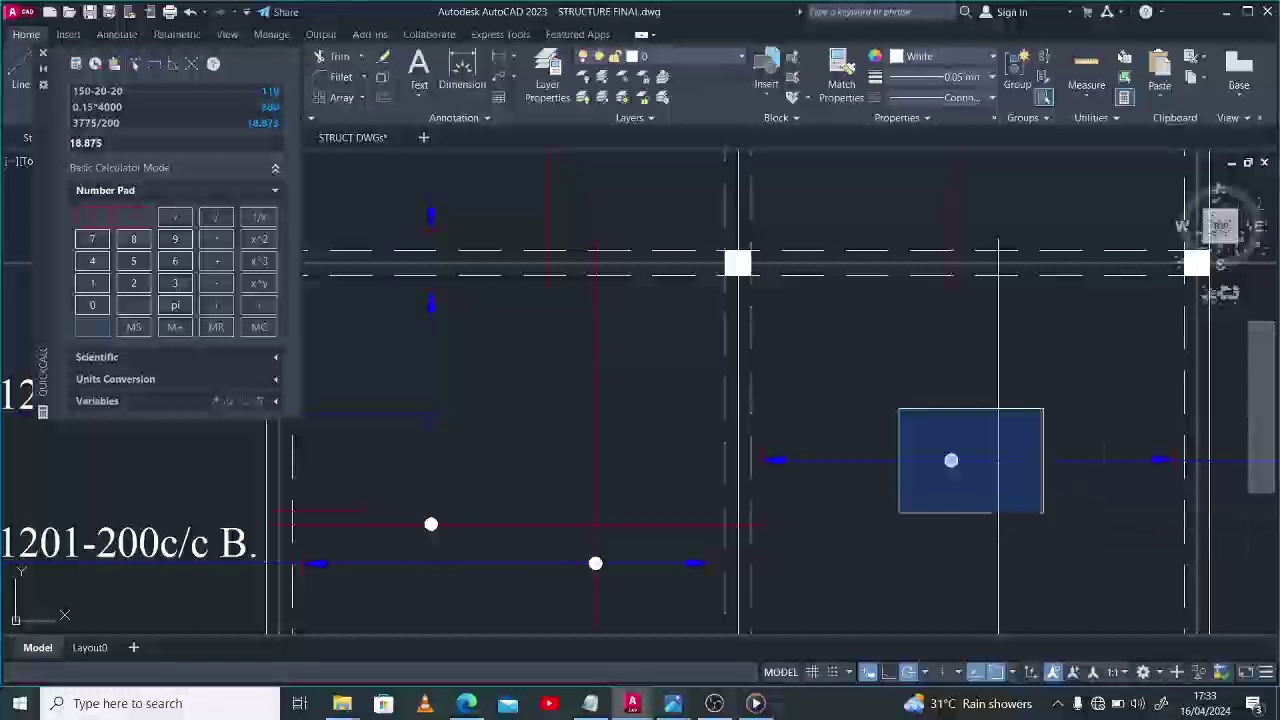
{"action": "left_click", "coordinate": [1043, 509]}
{"action": "left_click", "coordinate": [929, 414]}
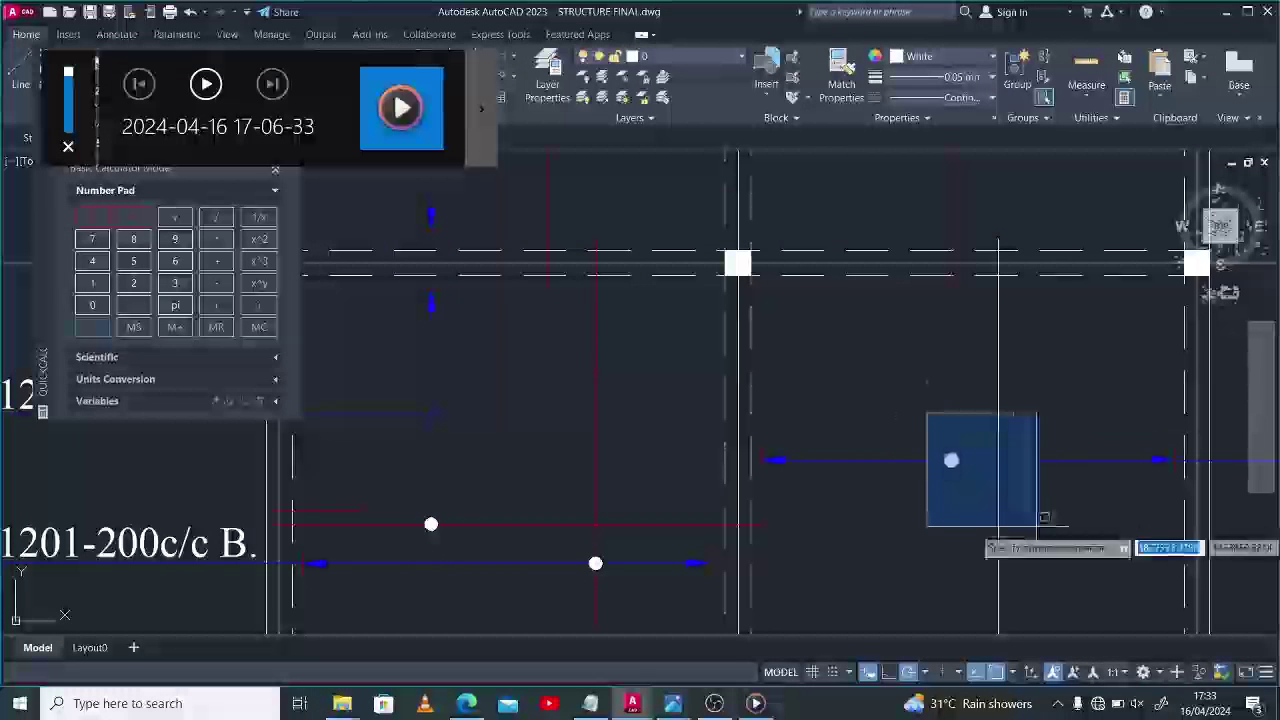
{"action": "left_click", "coordinate": [1035, 525]}
{"action": "type", "text": "co"}
{"action": "key", "text": "Return"}
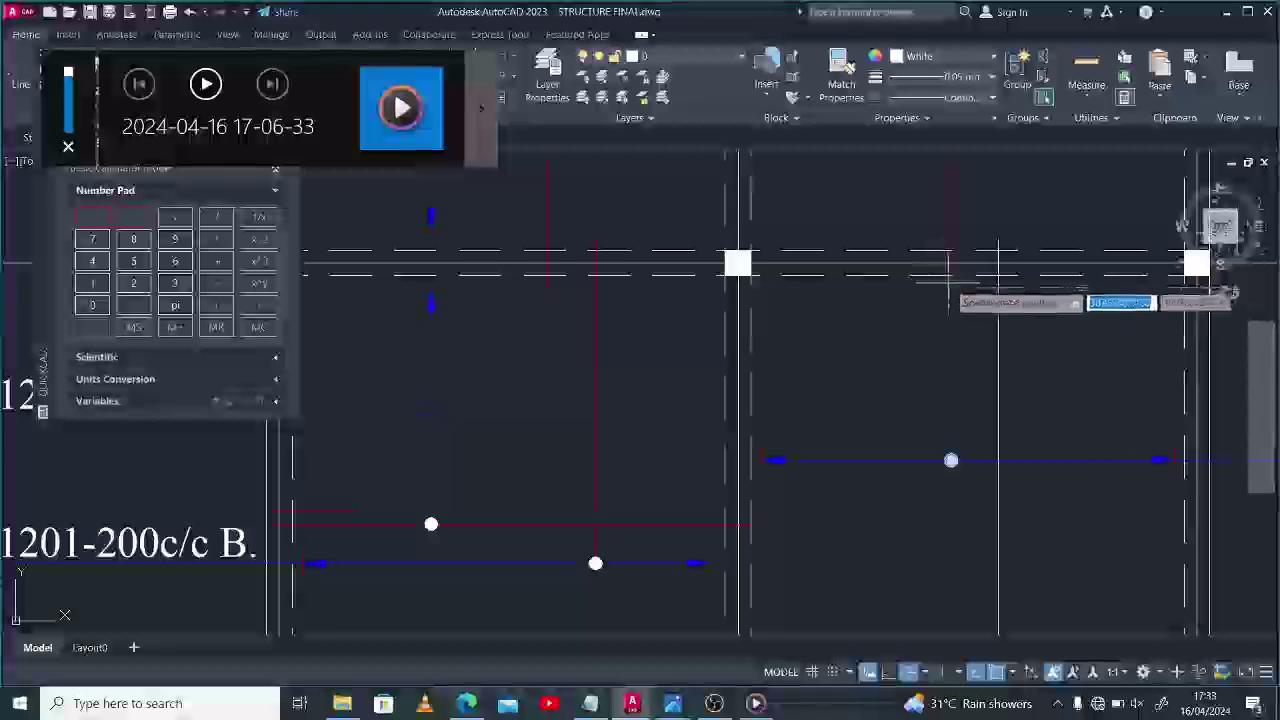
{"action": "left_click", "coordinate": [951, 285]}
{"action": "left_click", "coordinate": [998, 285]}
{"action": "key", "text": "Return"}
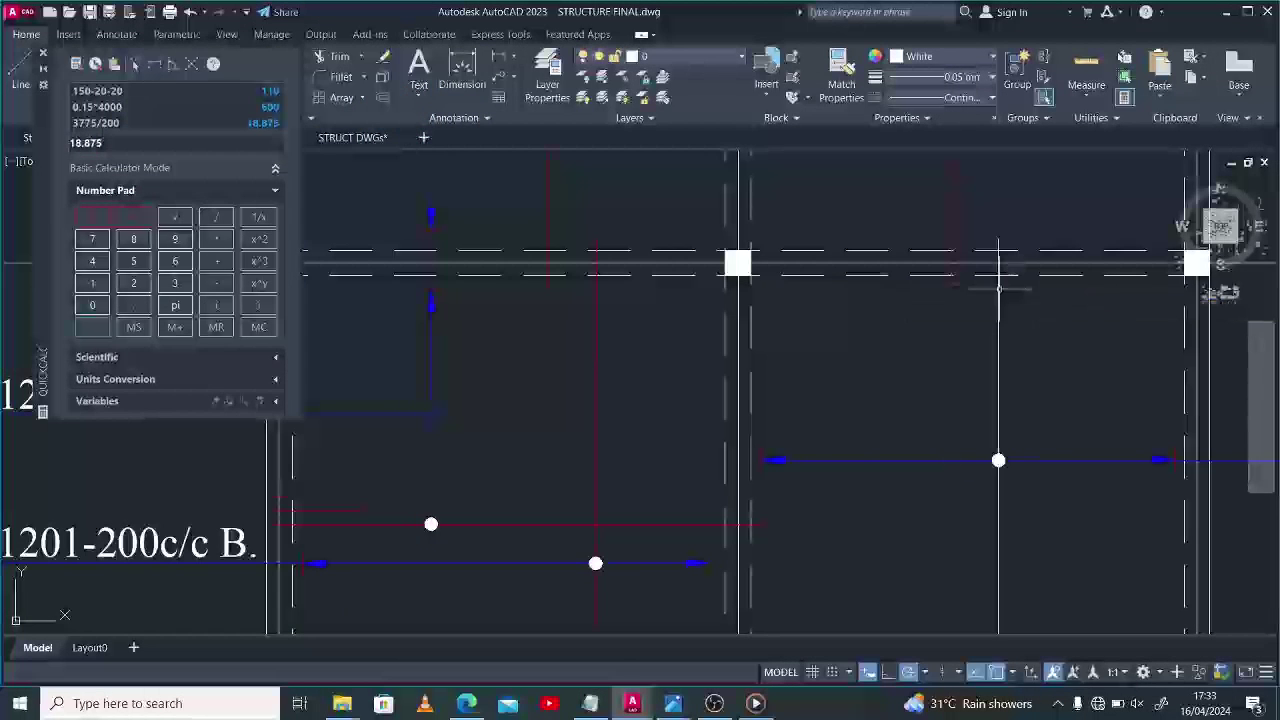
Match the lower-right panel's white vertical line to the properties of the lower-left panel's red vertical bar on the Top Rebar Line layer.
{"action": "scroll", "coordinate": [855, 378], "scroll_direction": "down", "scroll_amount": 4}
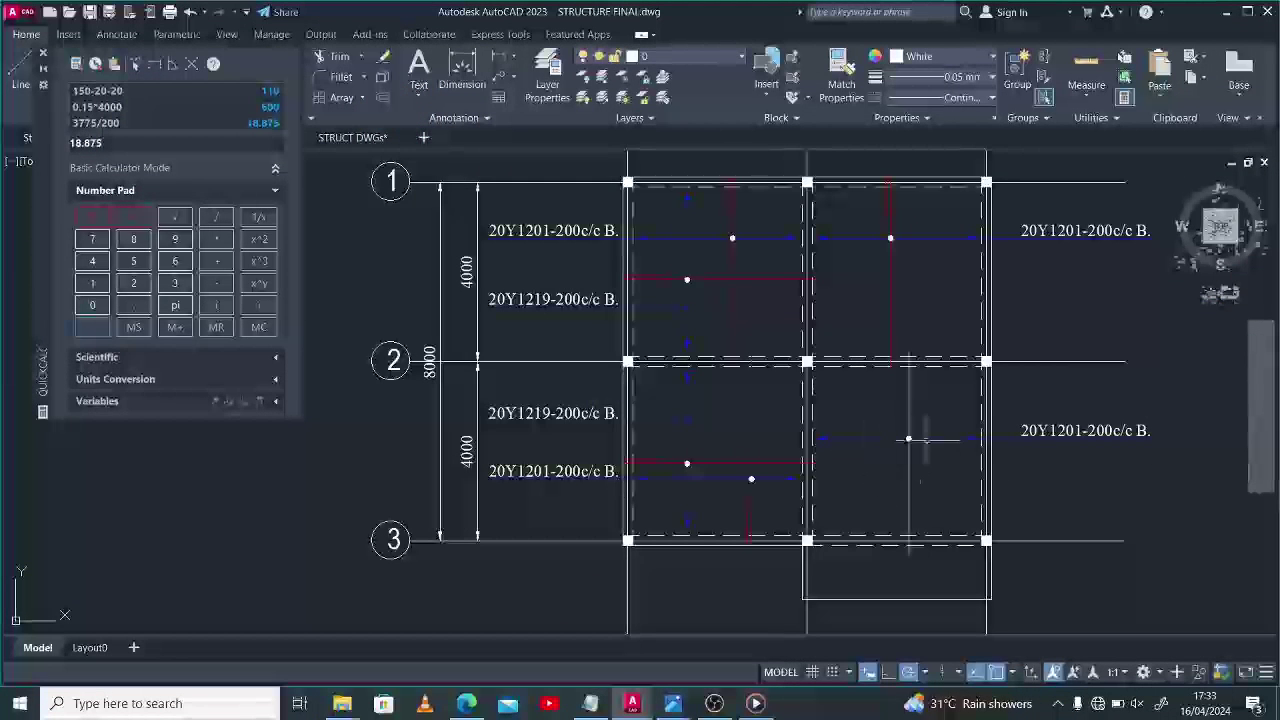
{"action": "left_click", "coordinate": [750, 410]}
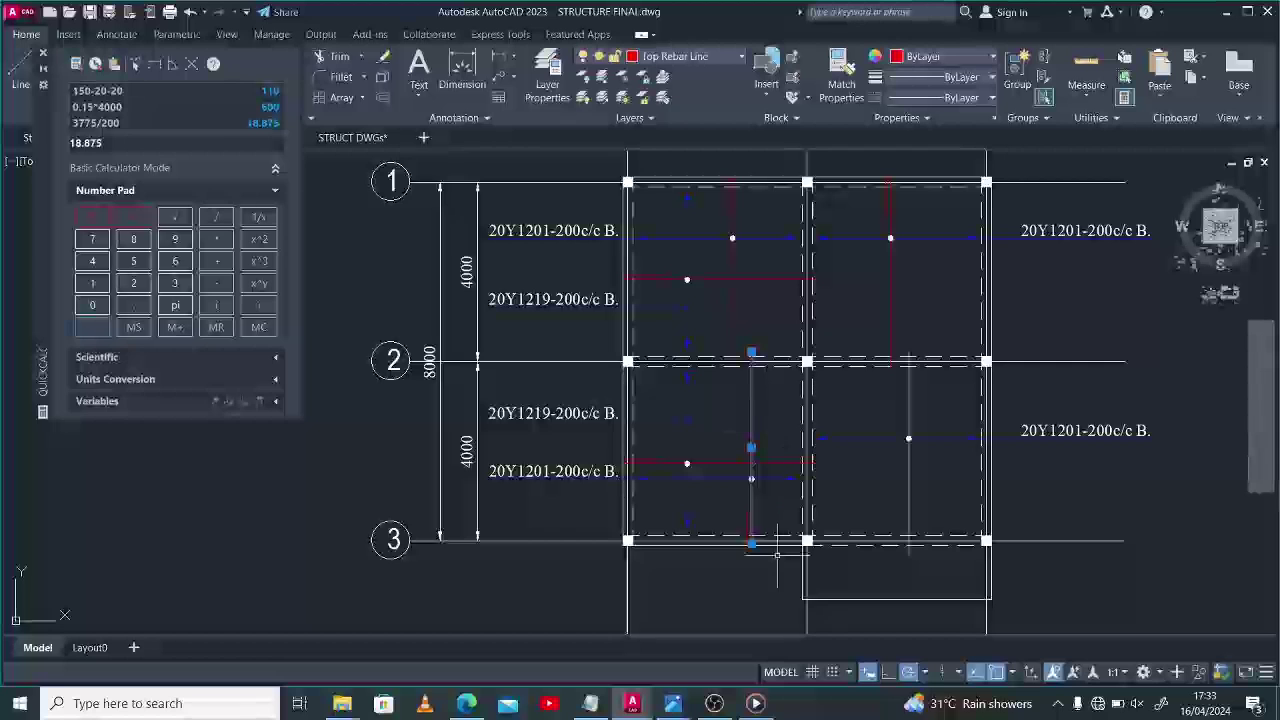
{"action": "key", "text": "Return"}
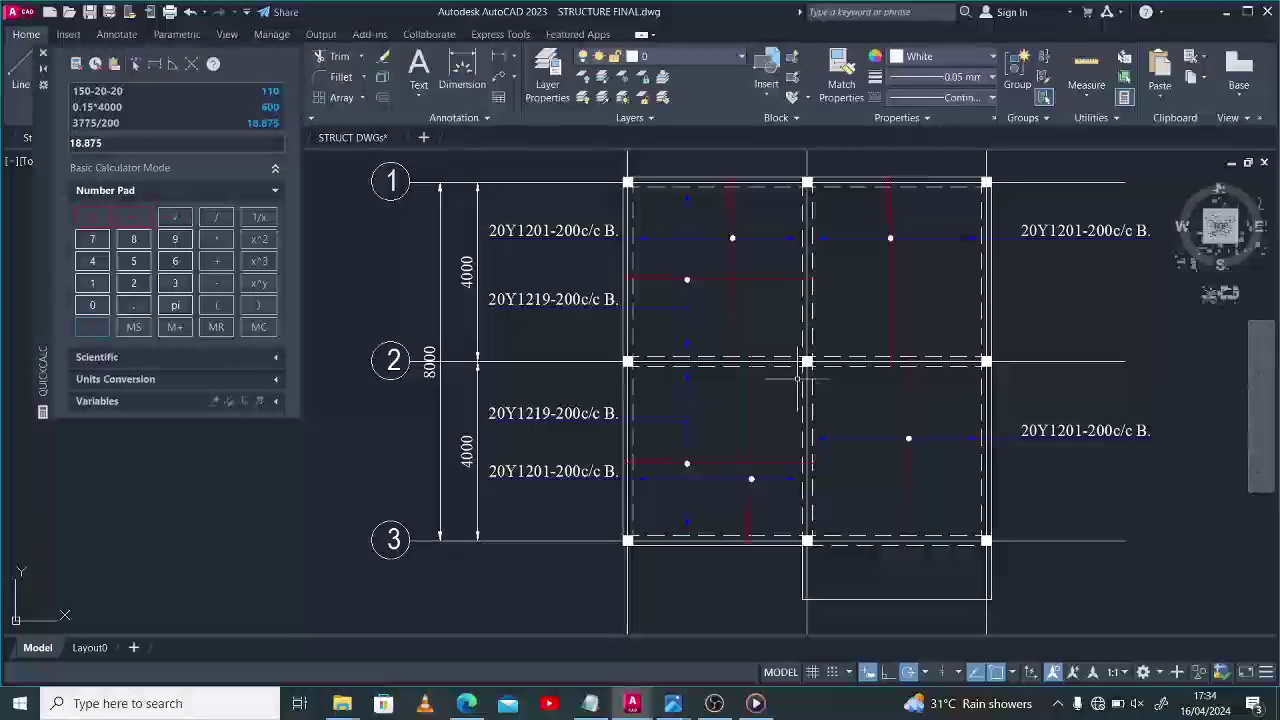
Mirror the upper-left panel's horizontal hooked bar about the middle beam's vertical centreline into the upper-right panel, keeping the original.
{"action": "scroll", "coordinate": [681, 283], "scroll_direction": "up", "scroll_amount": 2}
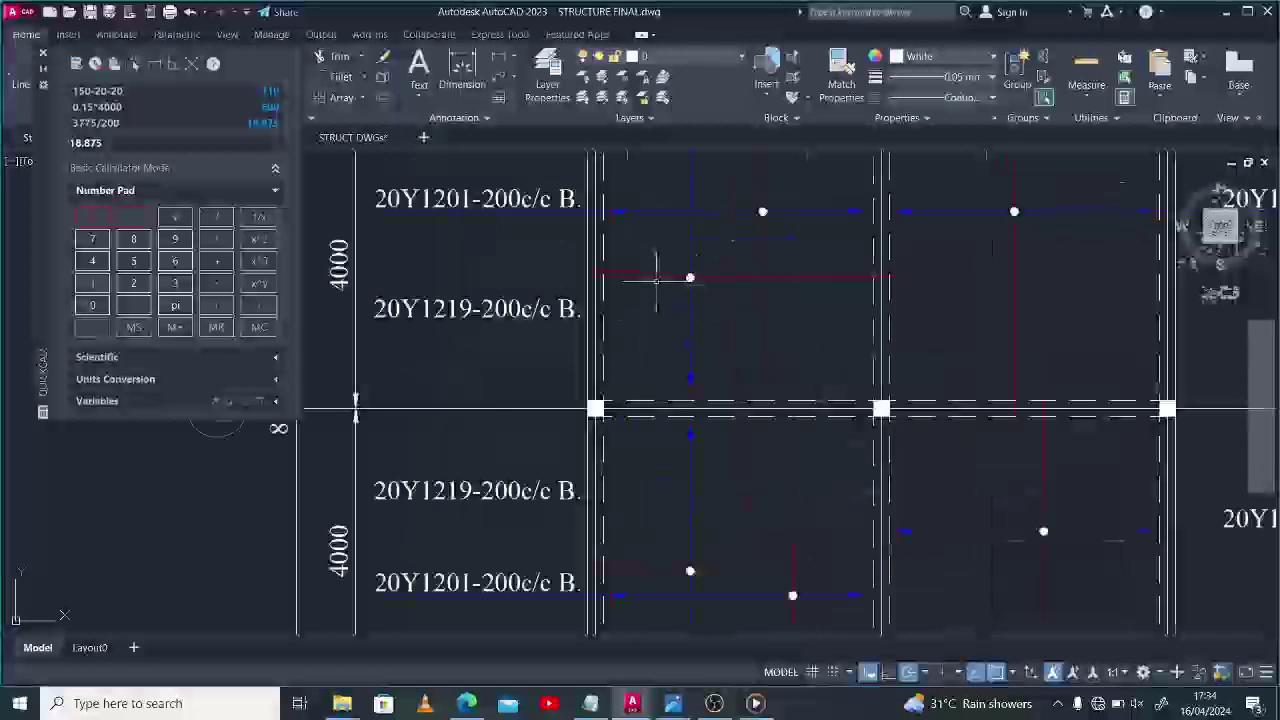
{"action": "left_click", "coordinate": [603, 277]}
{"action": "left_click", "coordinate": [600, 288]}
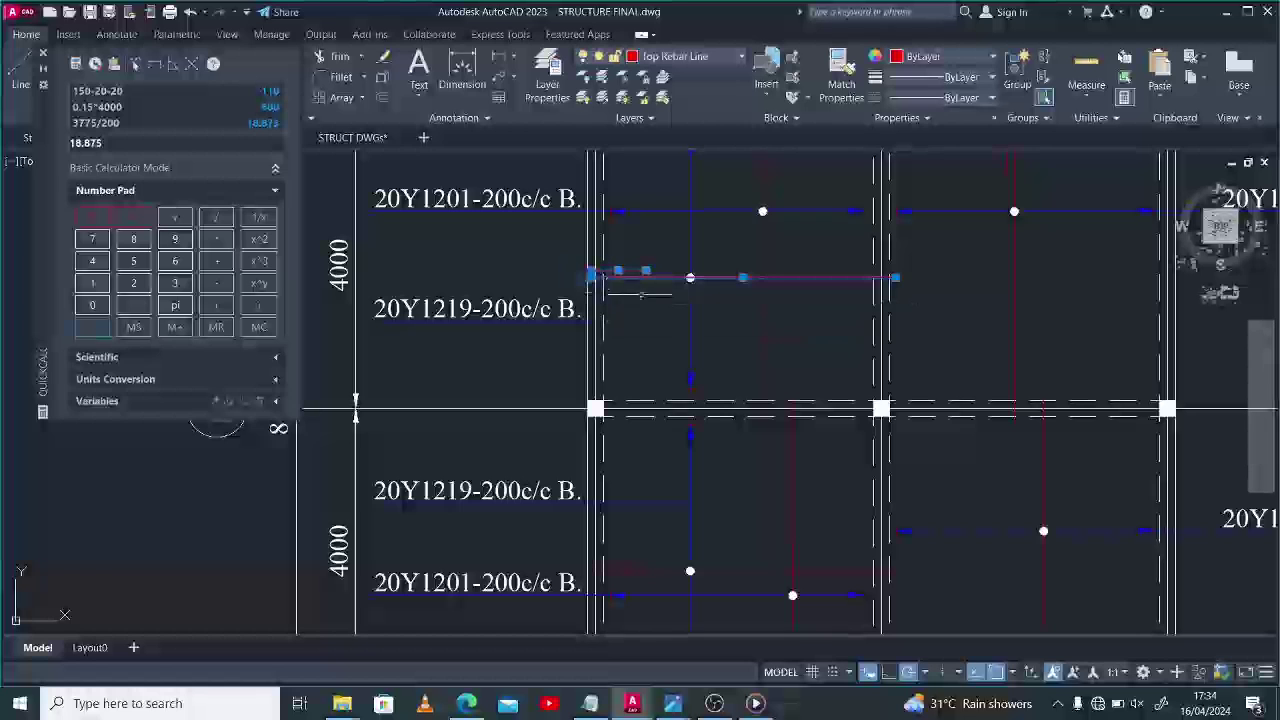
{"action": "key", "text": "Return"}
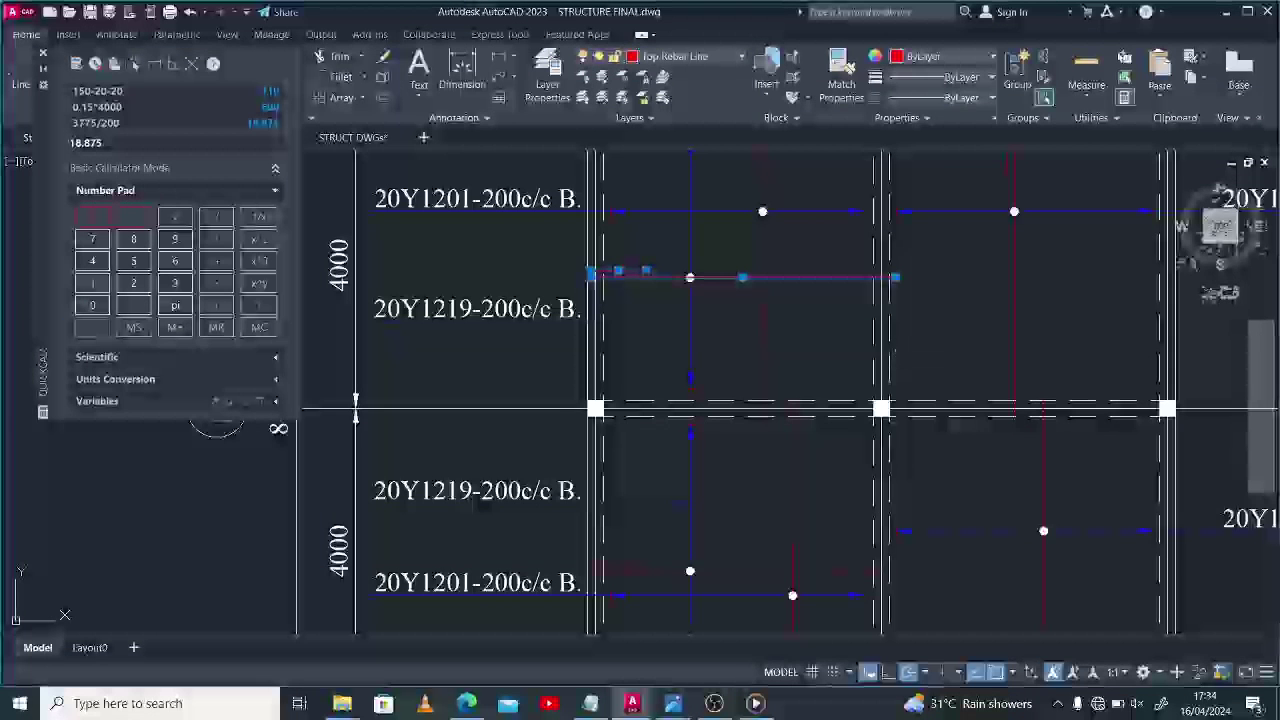
{"action": "scroll", "coordinate": [884, 280], "scroll_direction": "up", "scroll_amount": 2}
{"action": "left_click", "coordinate": [884, 280]}
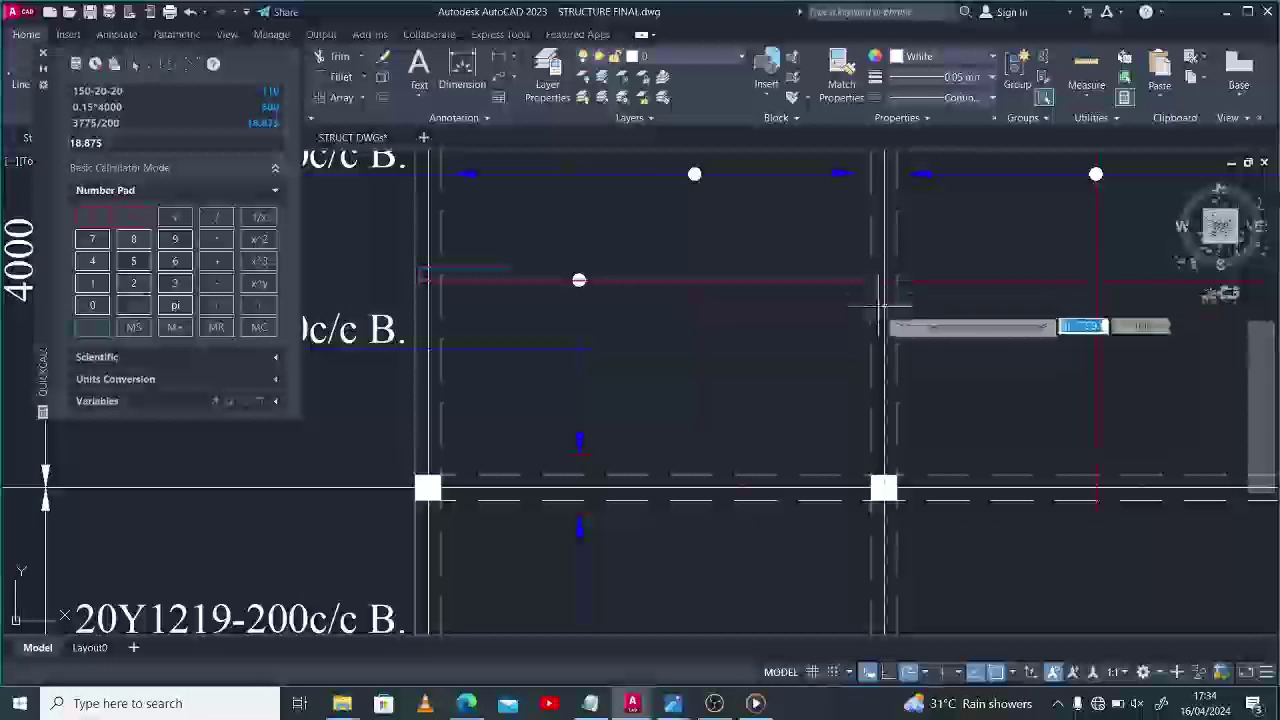
{"action": "left_click", "coordinate": [886, 326]}
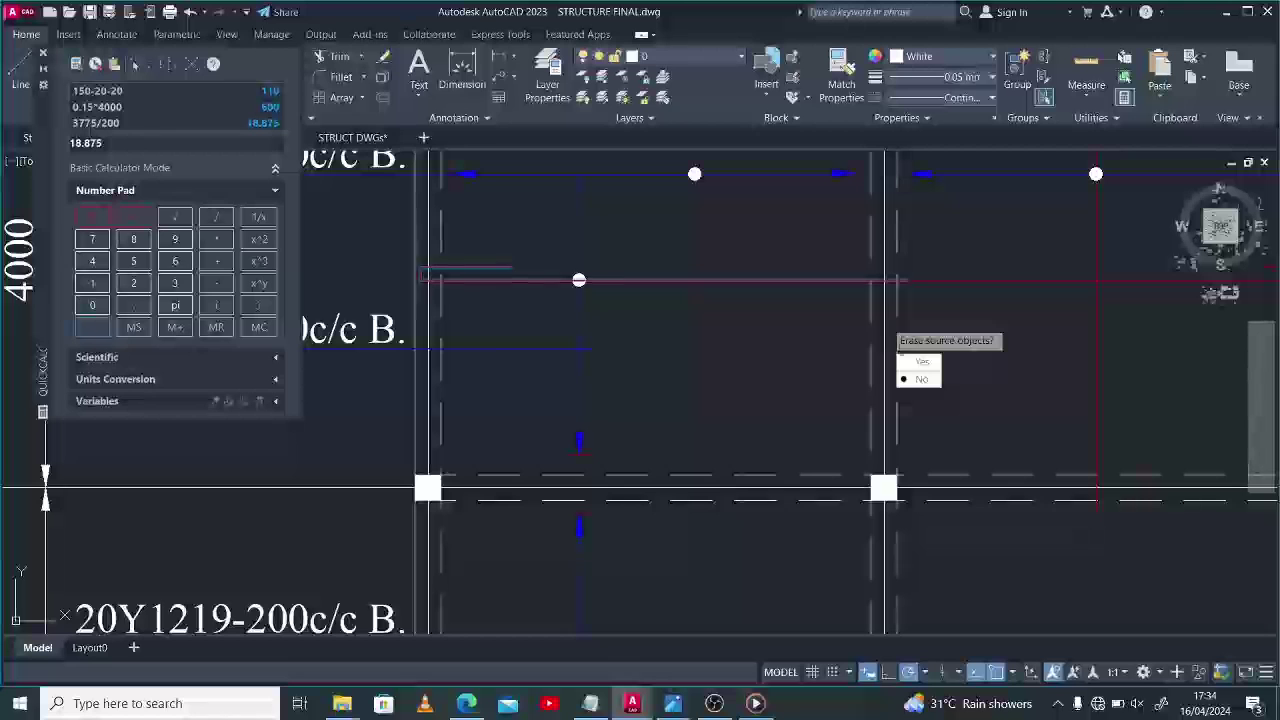
{"action": "left_click", "coordinate": [915, 364]}
Move the mirrored hooked bar in the upper-right panel slightly down, clear of the upper-left panel's bar.
{"action": "scroll", "coordinate": [757, 309], "scroll_direction": "down", "scroll_amount": 3}
{"action": "scroll", "coordinate": [900, 290], "scroll_direction": "up", "scroll_amount": 4}
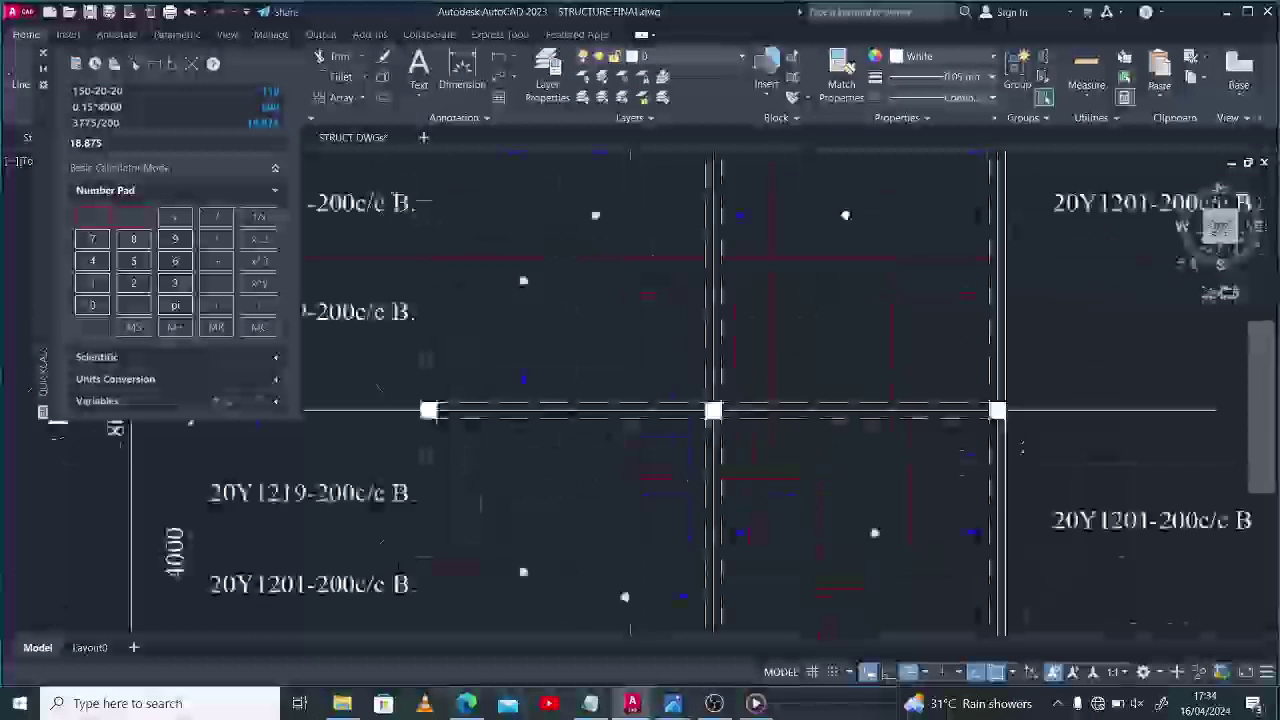
{"action": "left_click", "coordinate": [894, 214]}
{"action": "left_click", "coordinate": [1057, 294]}
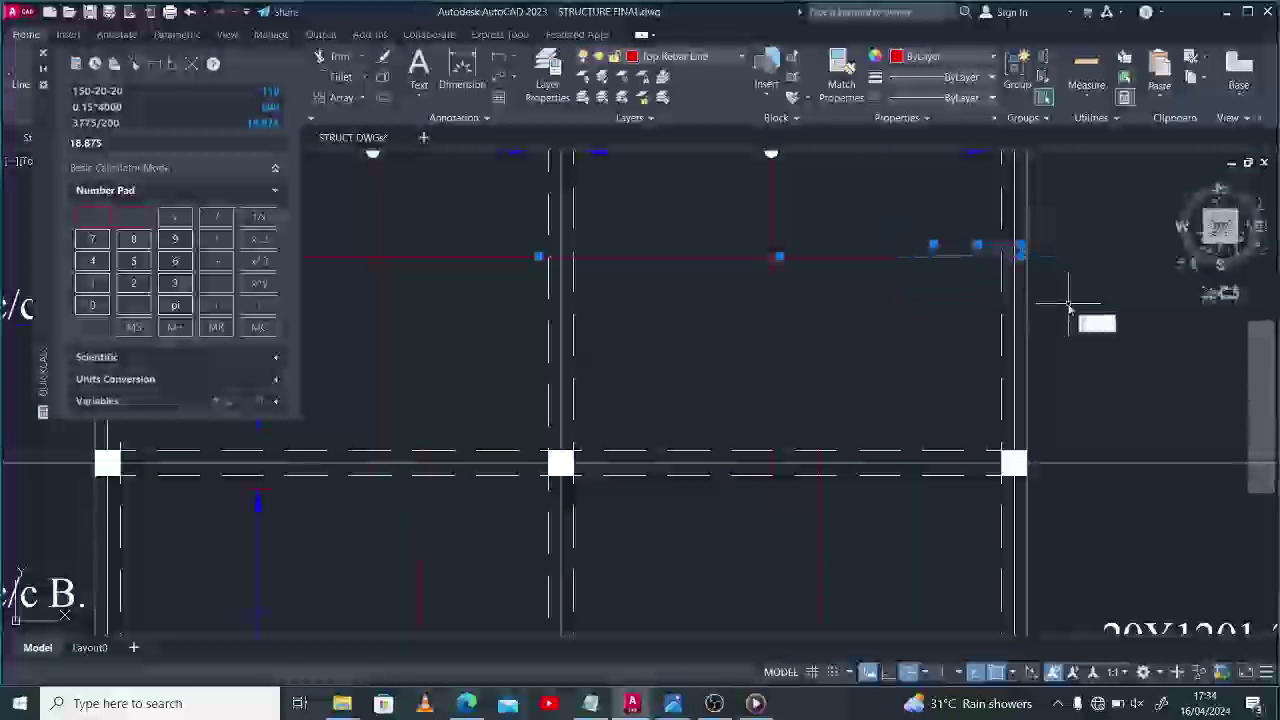
{"action": "key", "text": "Escape"}
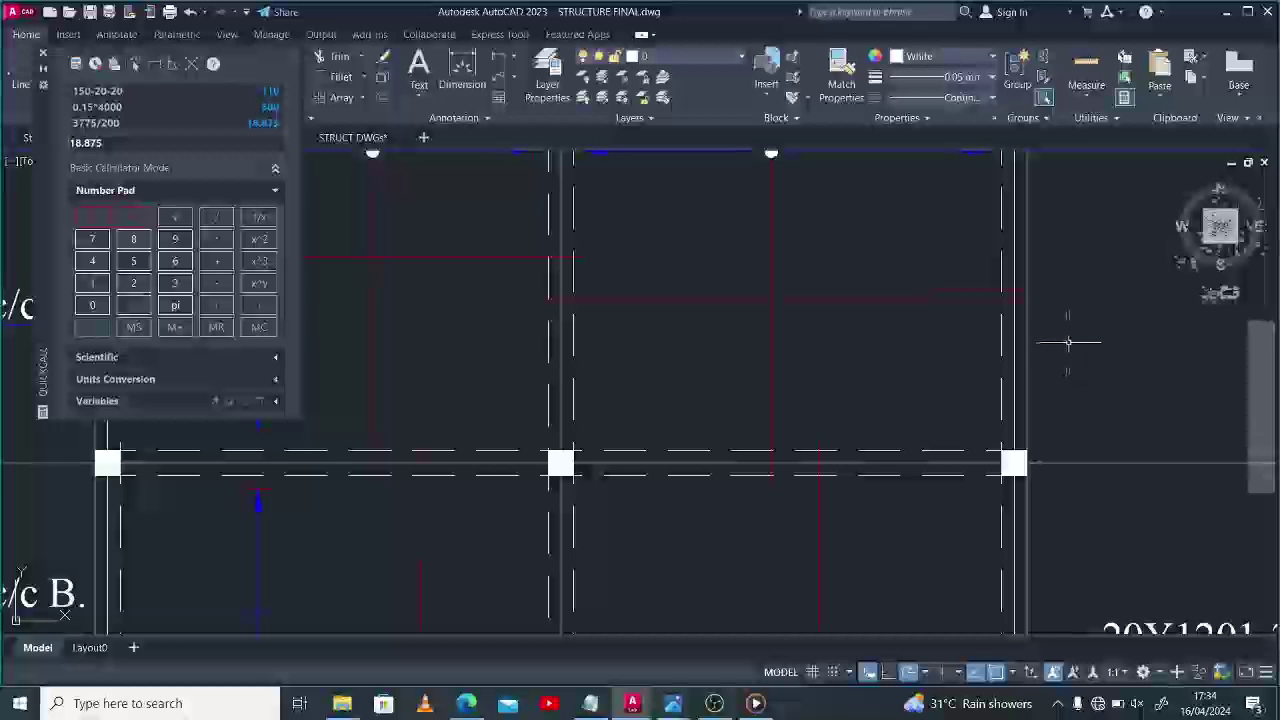
{"action": "scroll", "coordinate": [1078, 363], "scroll_direction": "down", "scroll_amount": 2}
{"action": "scroll", "coordinate": [1081, 351], "scroll_direction": "down", "scroll_amount": 2}
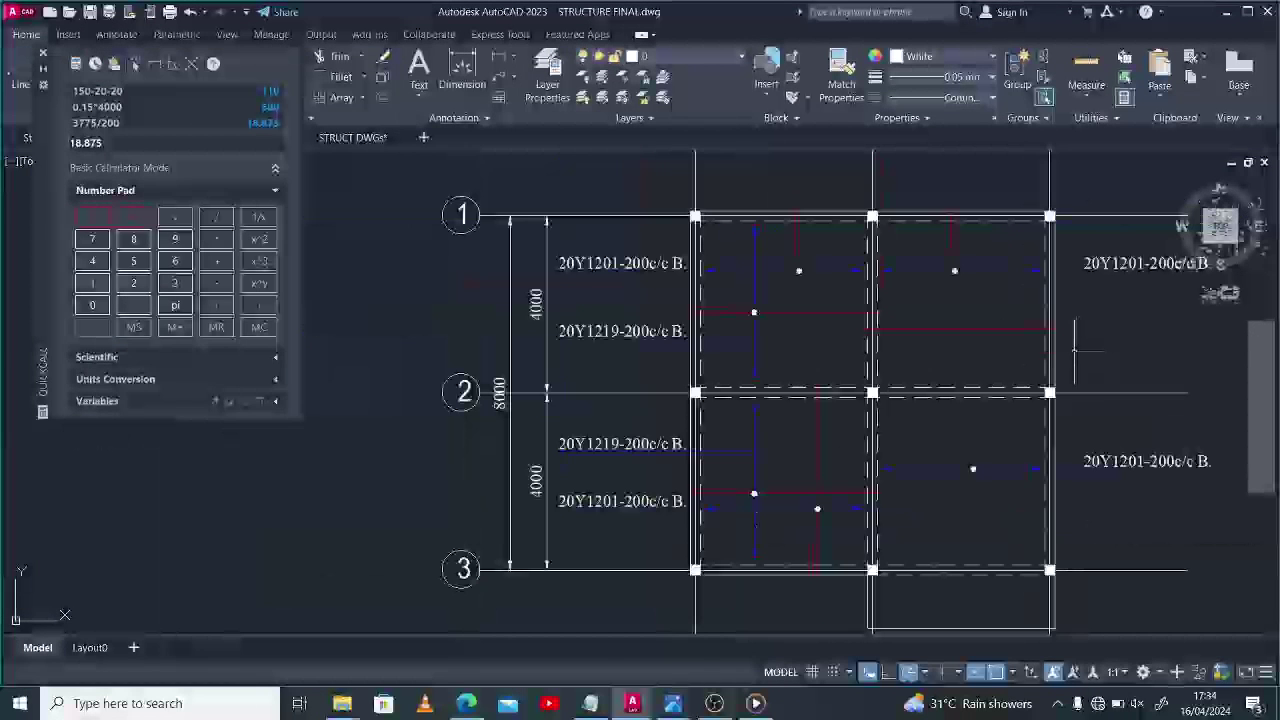
Draw a horizontal line across the upper-right panel below the red hooked bar, ending it inside the outer beam in line with that bar's hook.
{"action": "scroll", "coordinate": [1055, 328], "scroll_direction": "up", "scroll_amount": 2}
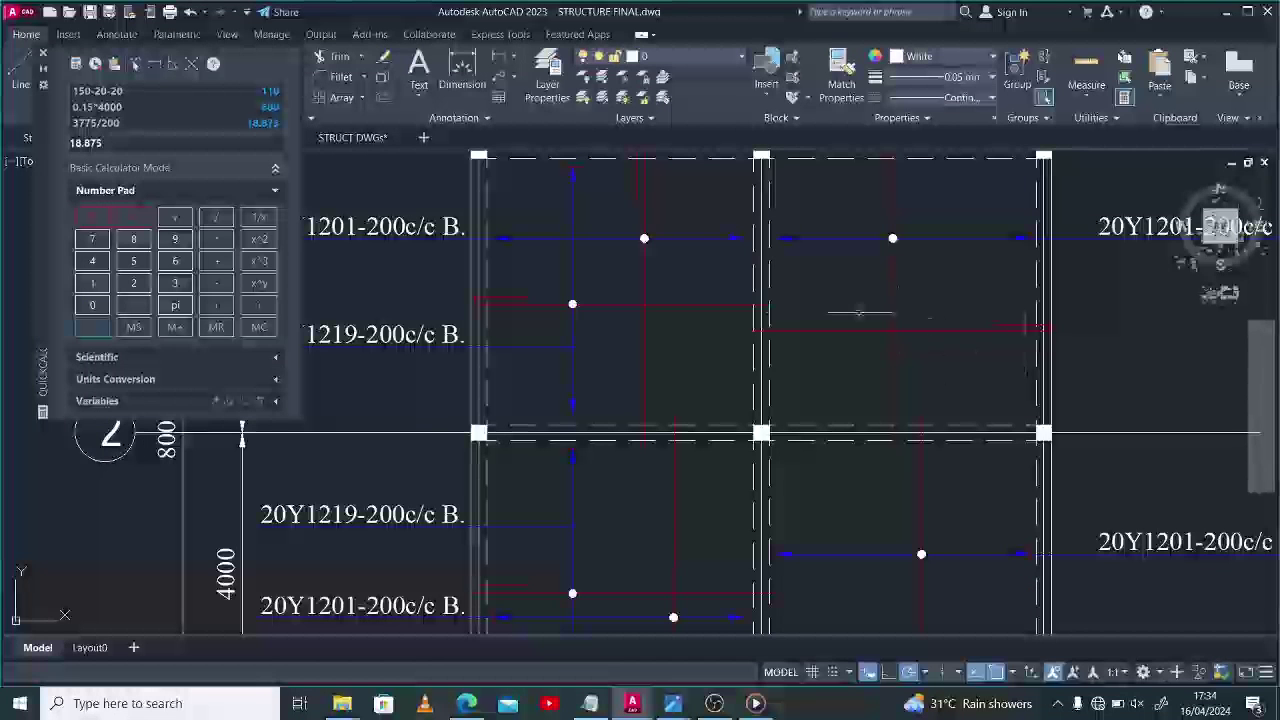
{"action": "type", "text": "l"}
{"action": "key", "text": "Return"}
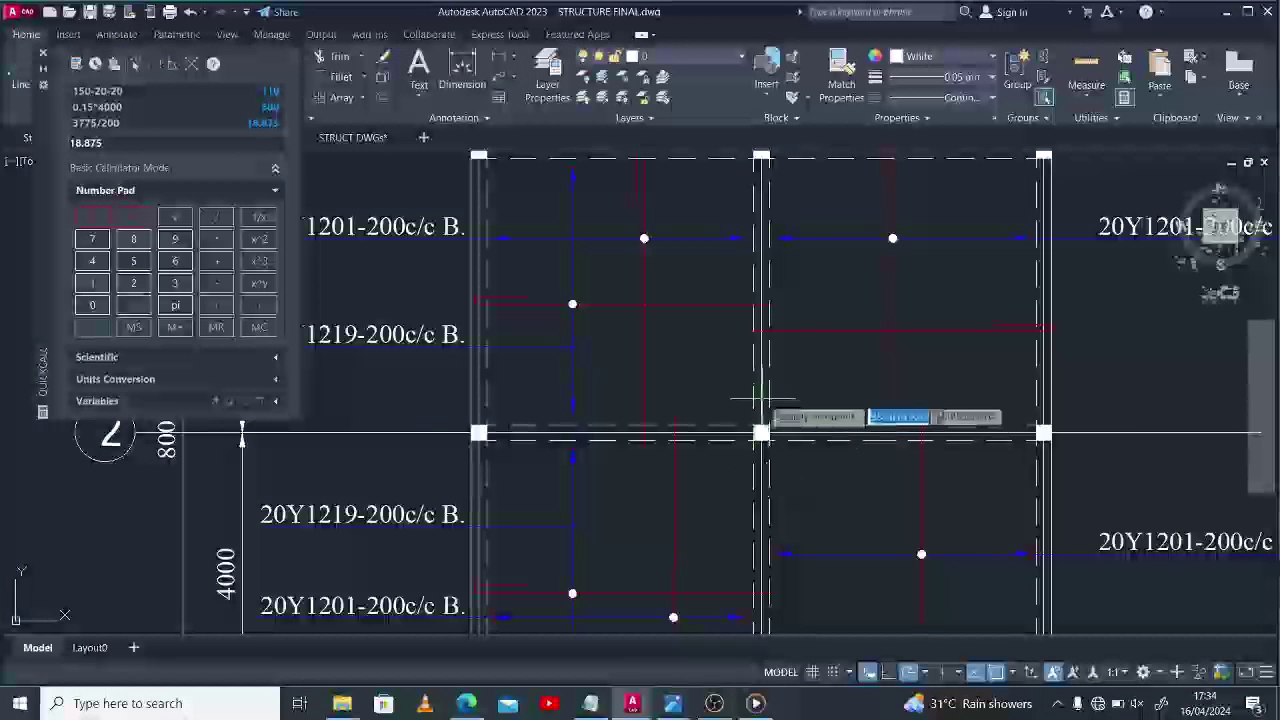
{"action": "left_click", "coordinate": [747, 377]}
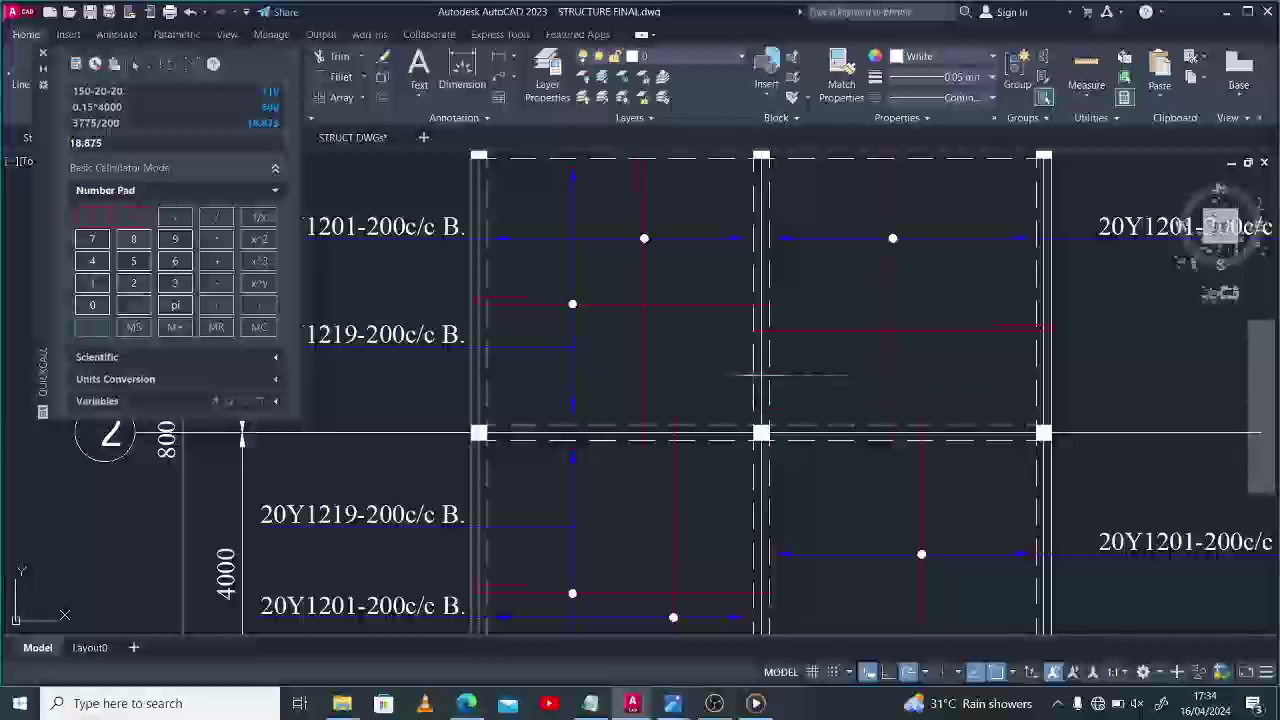
{"action": "scroll", "coordinate": [1048, 380], "scroll_direction": "up", "scroll_amount": 4}
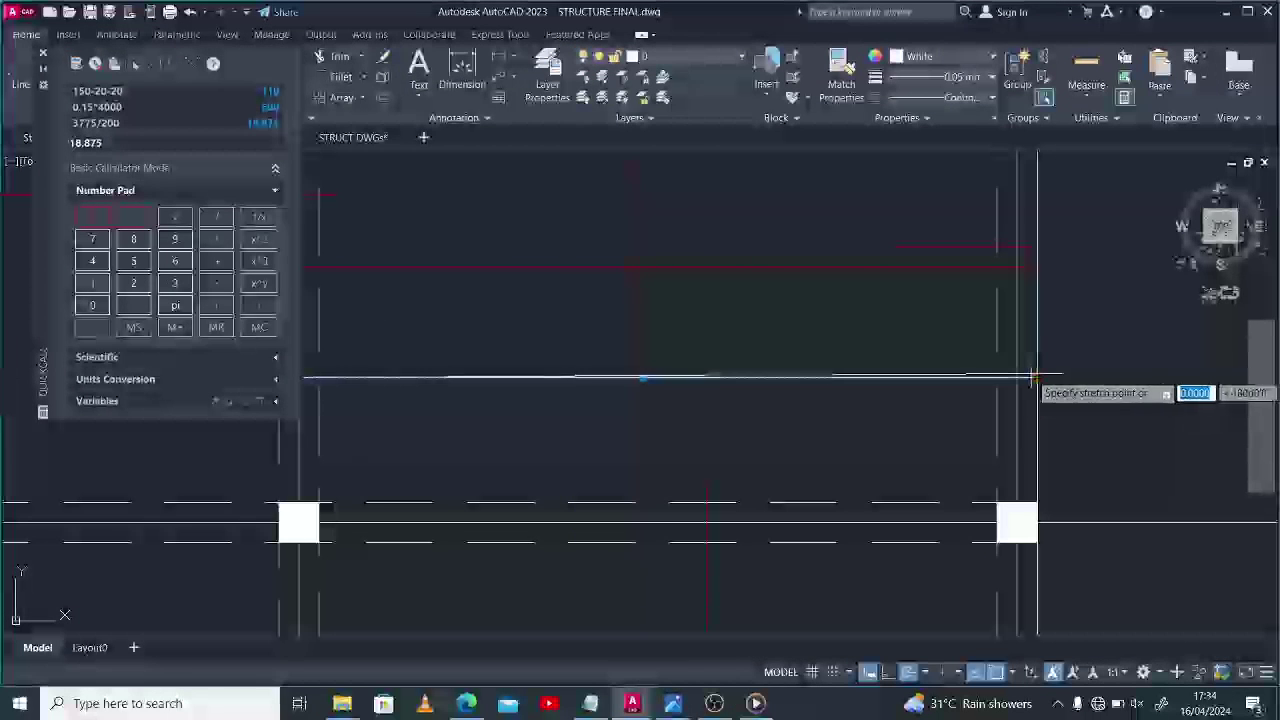
{"action": "scroll", "coordinate": [1030, 378], "scroll_direction": "up", "scroll_amount": 2}
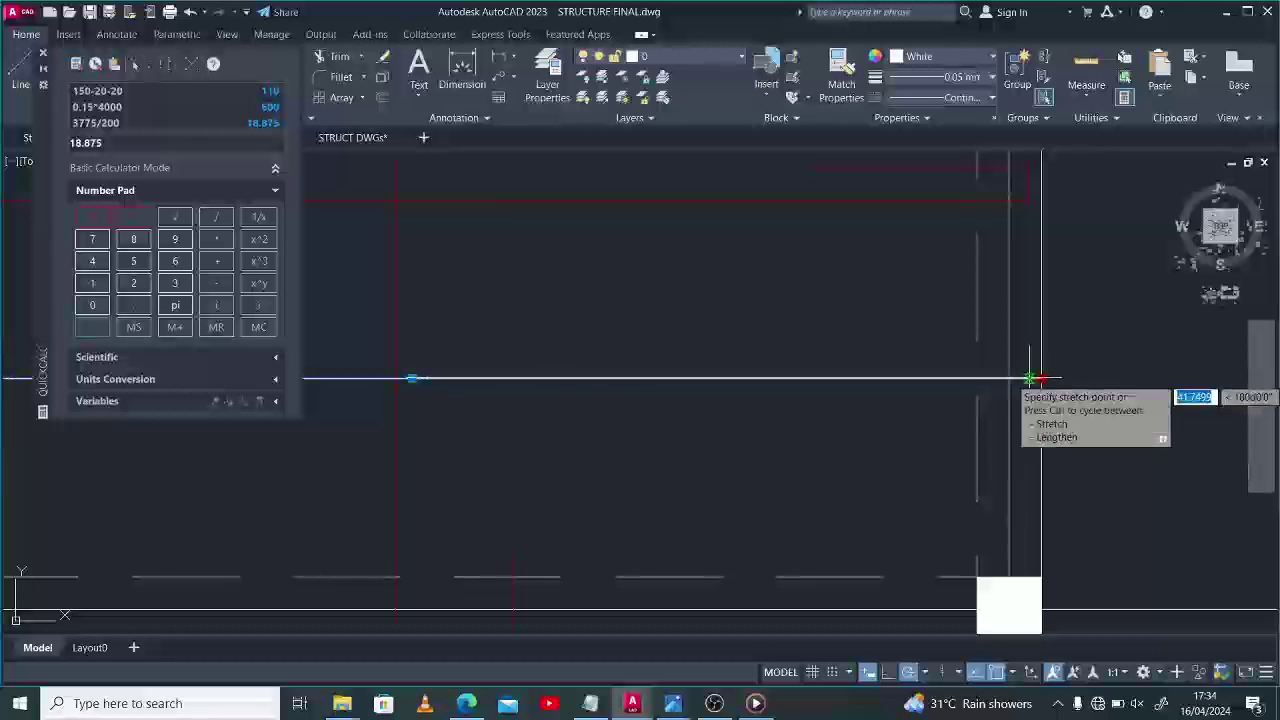
{"action": "left_click", "coordinate": [1031, 382]}
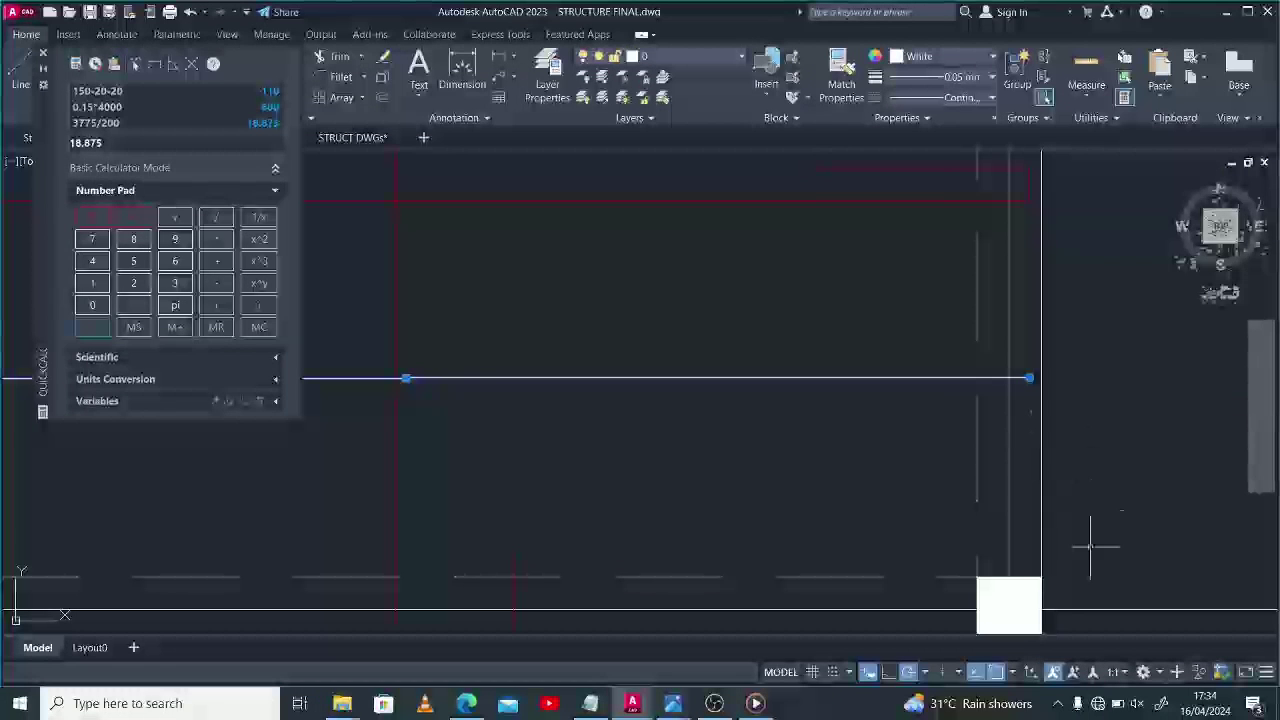
Draw a short upward leg and an inward return to form a hook at the new line's outer-beam end.
{"action": "key", "text": "space"}
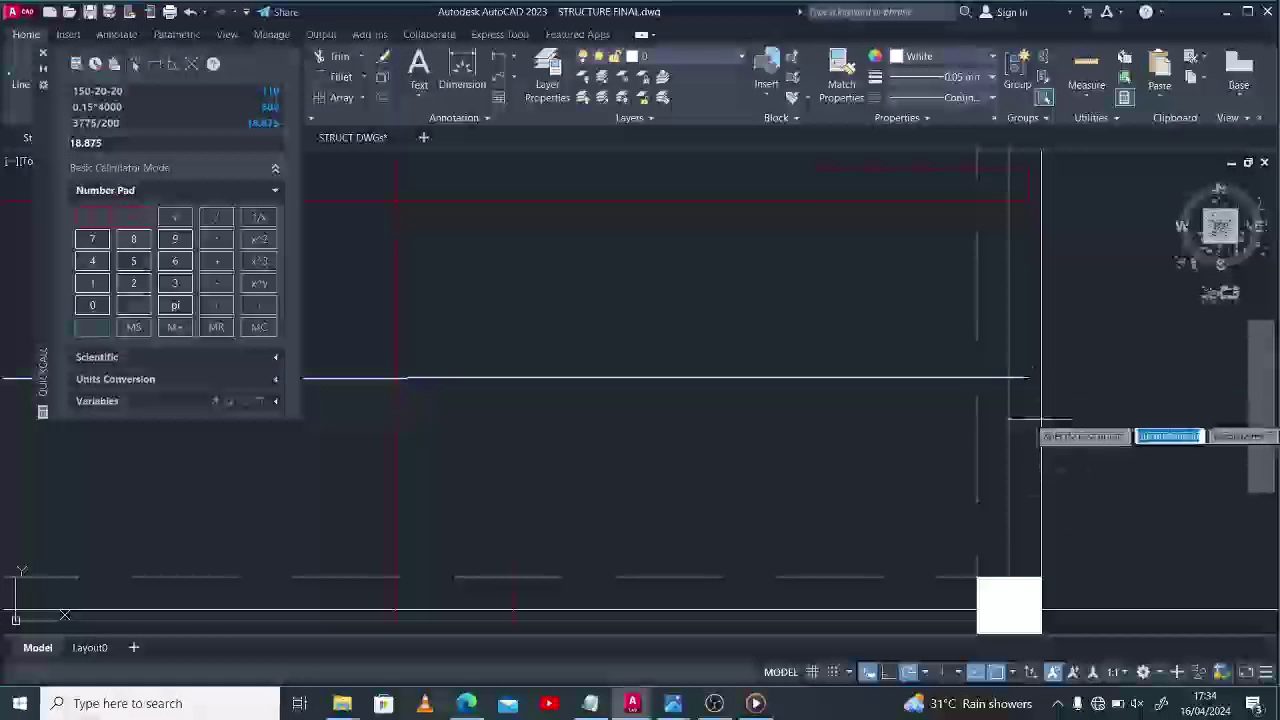
{"action": "left_click", "coordinate": [1024, 330]}
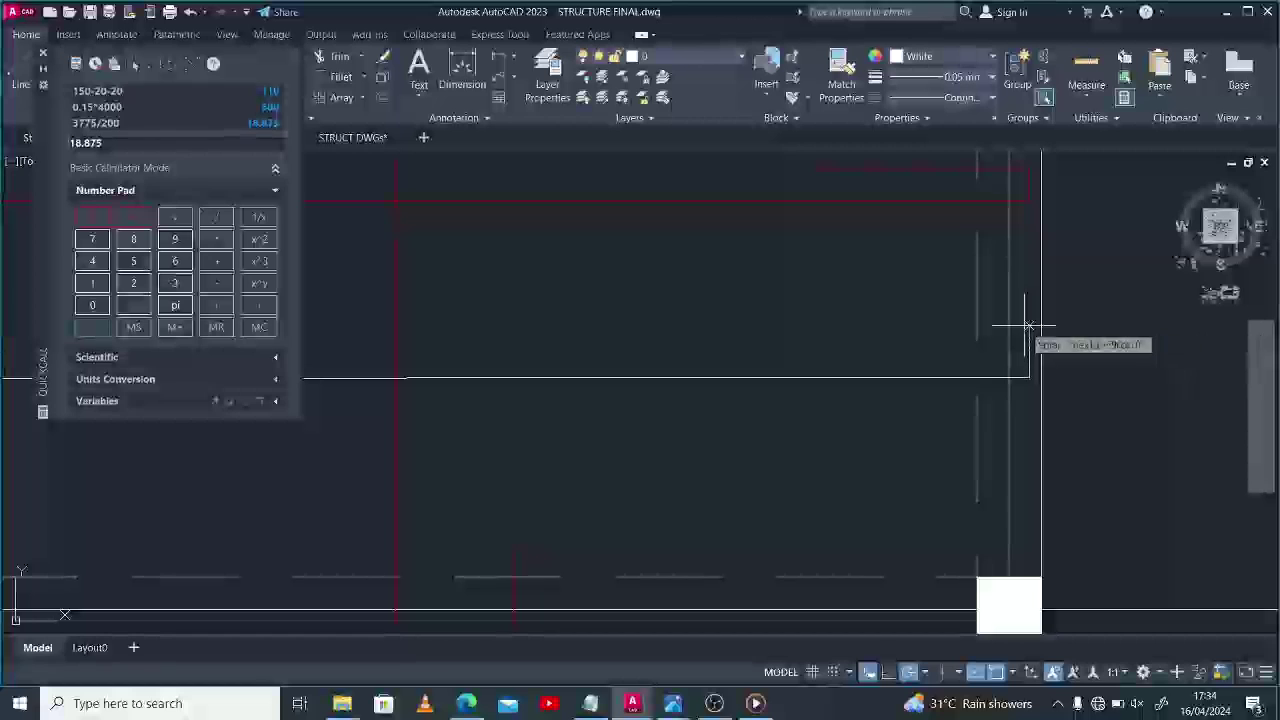
{"action": "left_click", "coordinate": [1029, 377]}
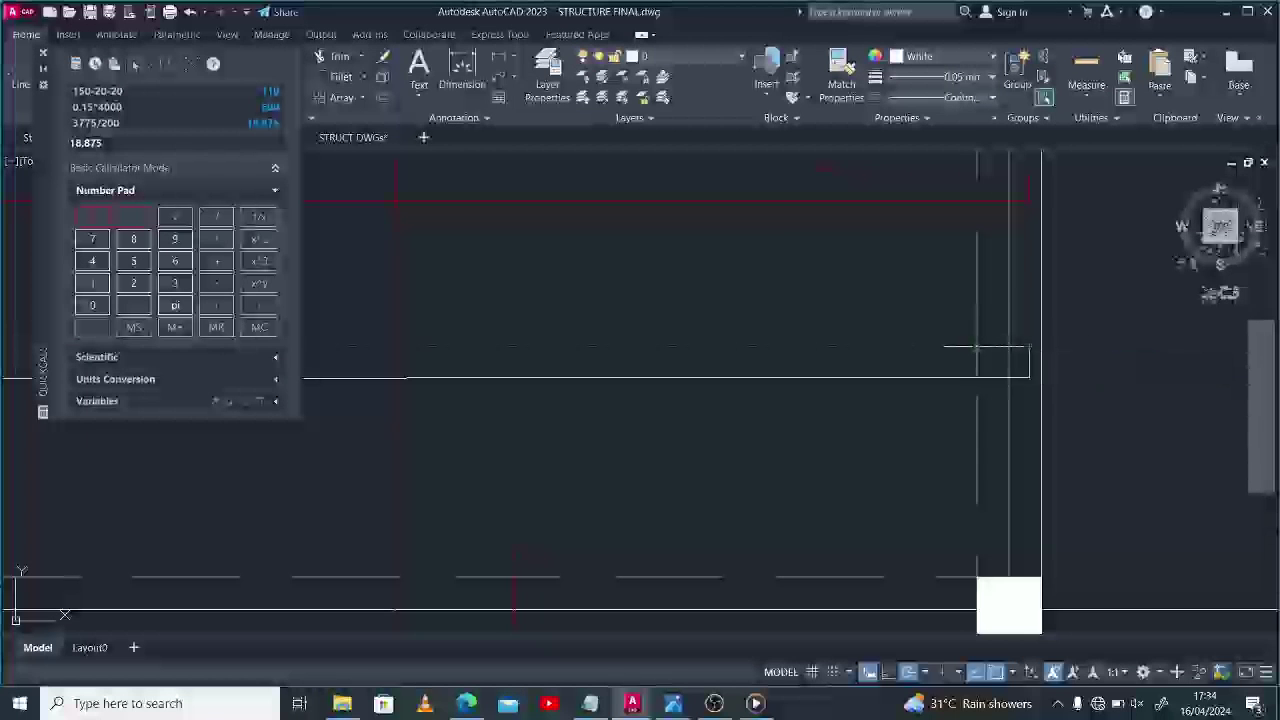
{"action": "scroll", "coordinate": [981, 355], "scroll_direction": "down", "scroll_amount": 4}
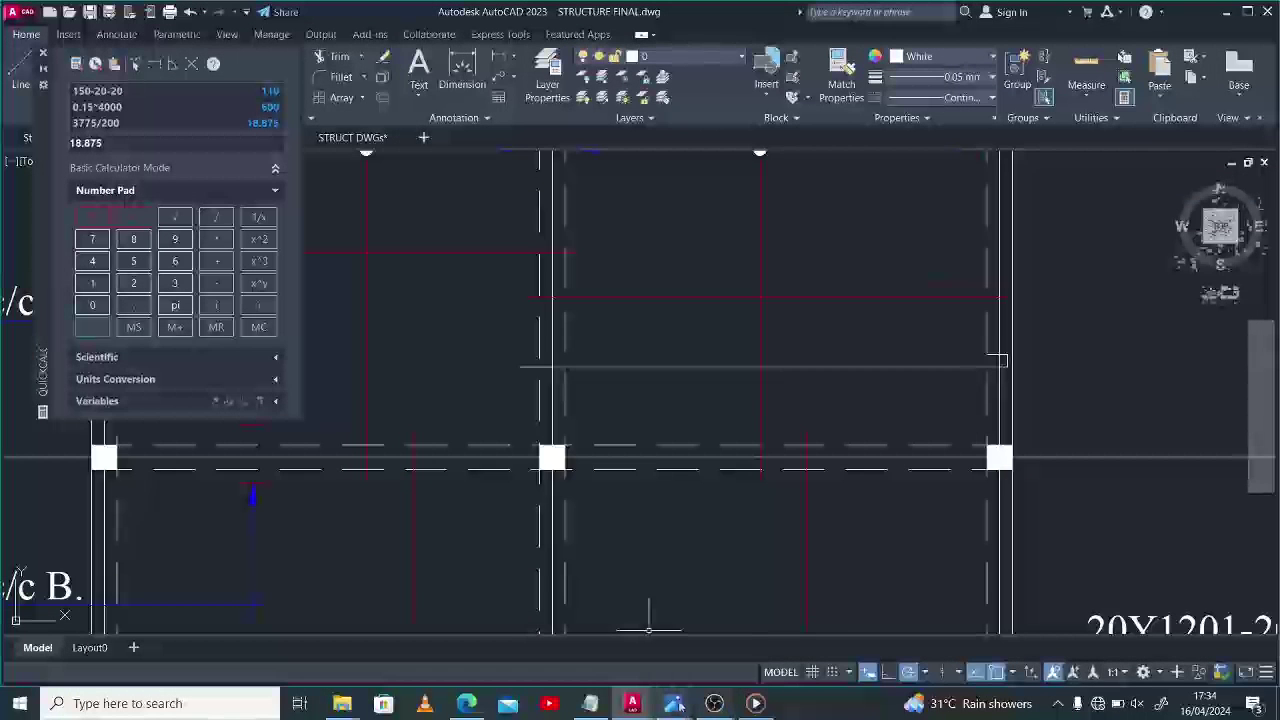
Check the restrained end support detail in SLAB2.JPG, and extend the hook's inward return 600 into the upper-right panel.
{"action": "mouse_move", "coordinate": [675, 703]}
{"action": "left_click", "coordinate": [601, 600]}
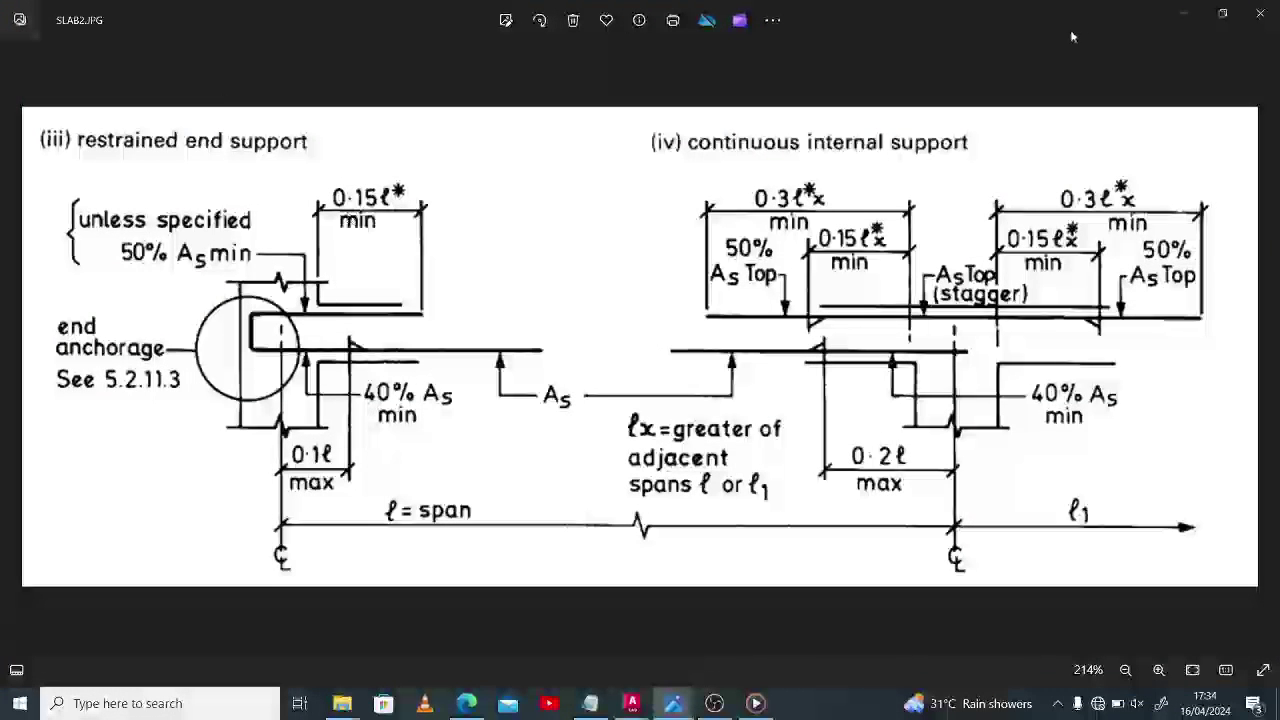
{"action": "left_click", "coordinate": [1183, 13]}
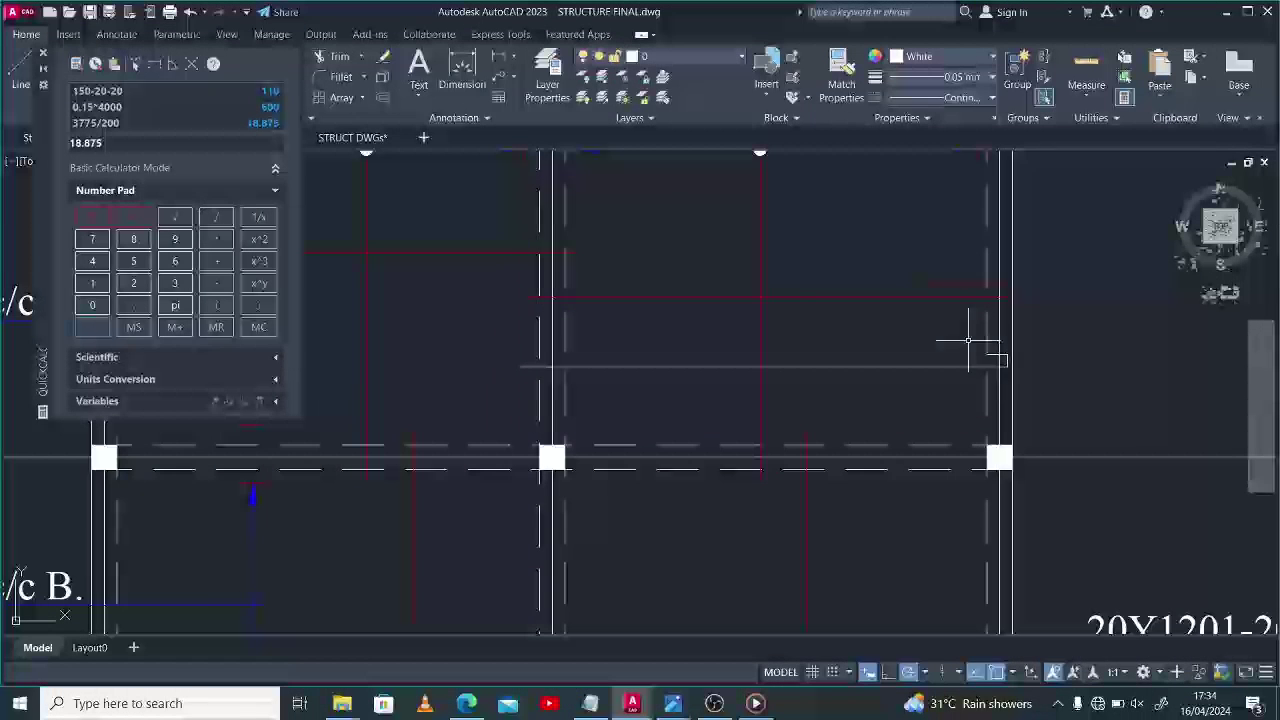
{"action": "left_click", "coordinate": [997, 355]}
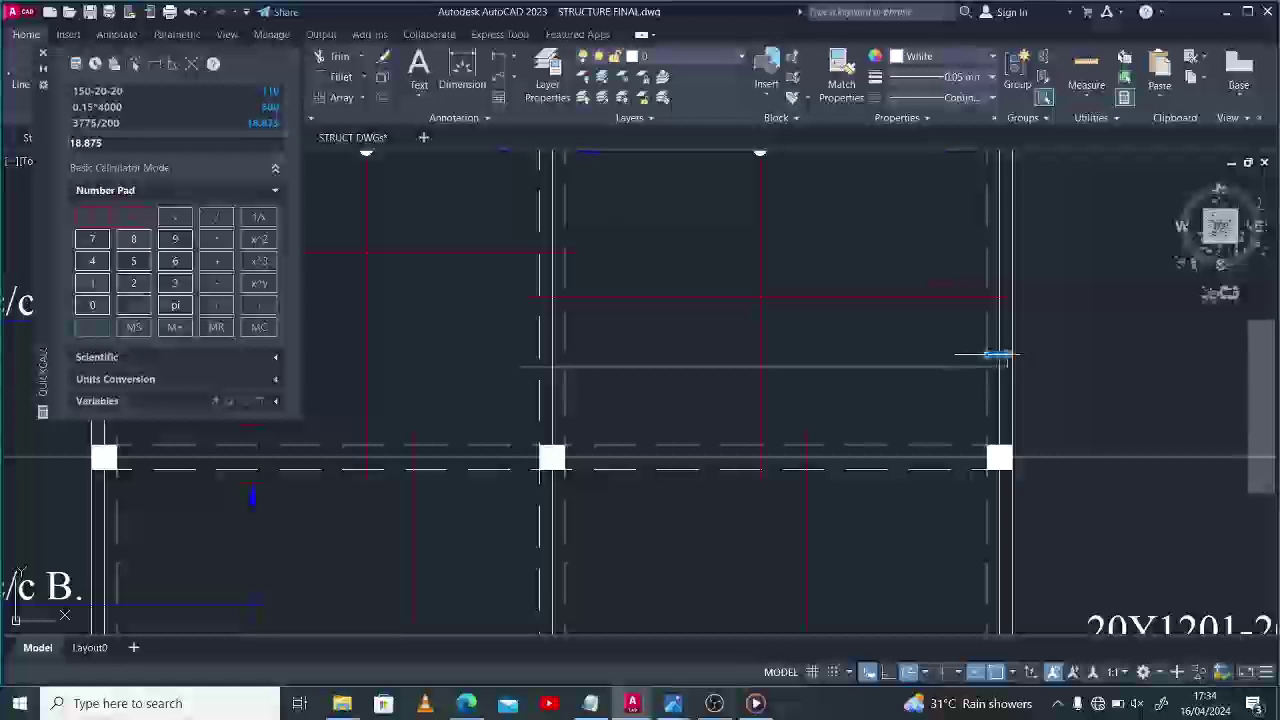
{"action": "left_click", "coordinate": [920, 355]}
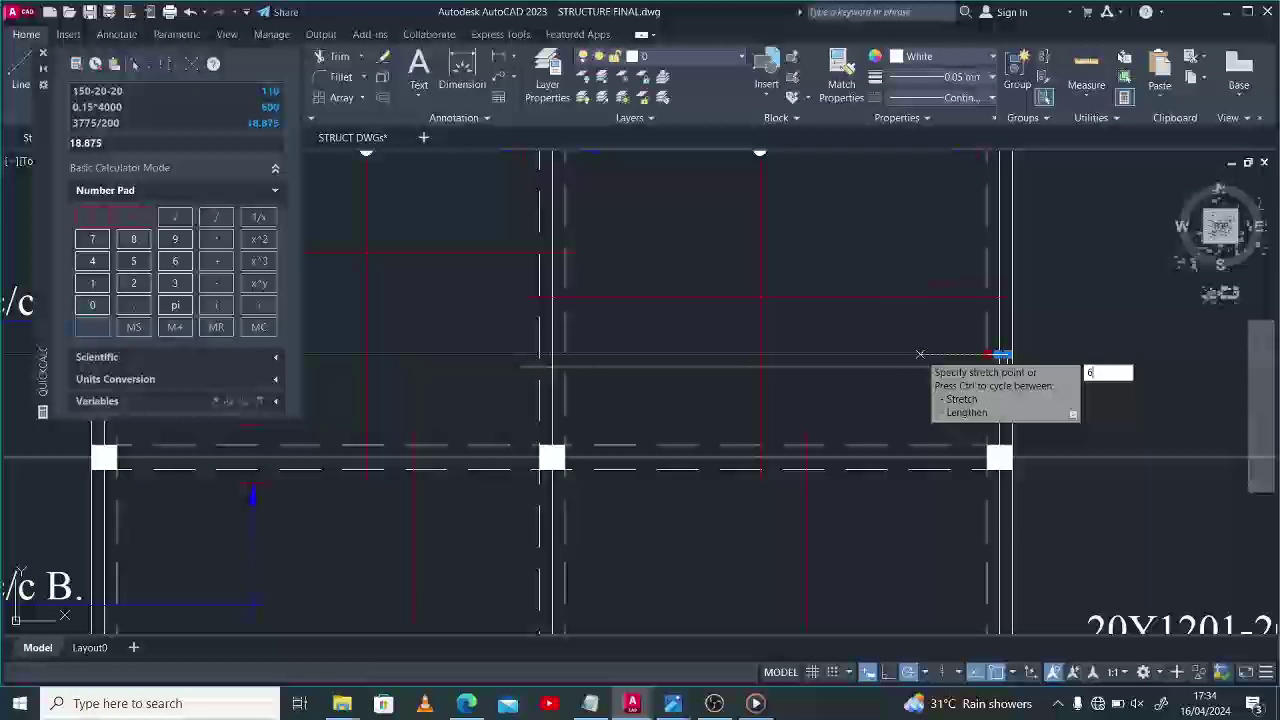
{"action": "key", "text": "Escape"}
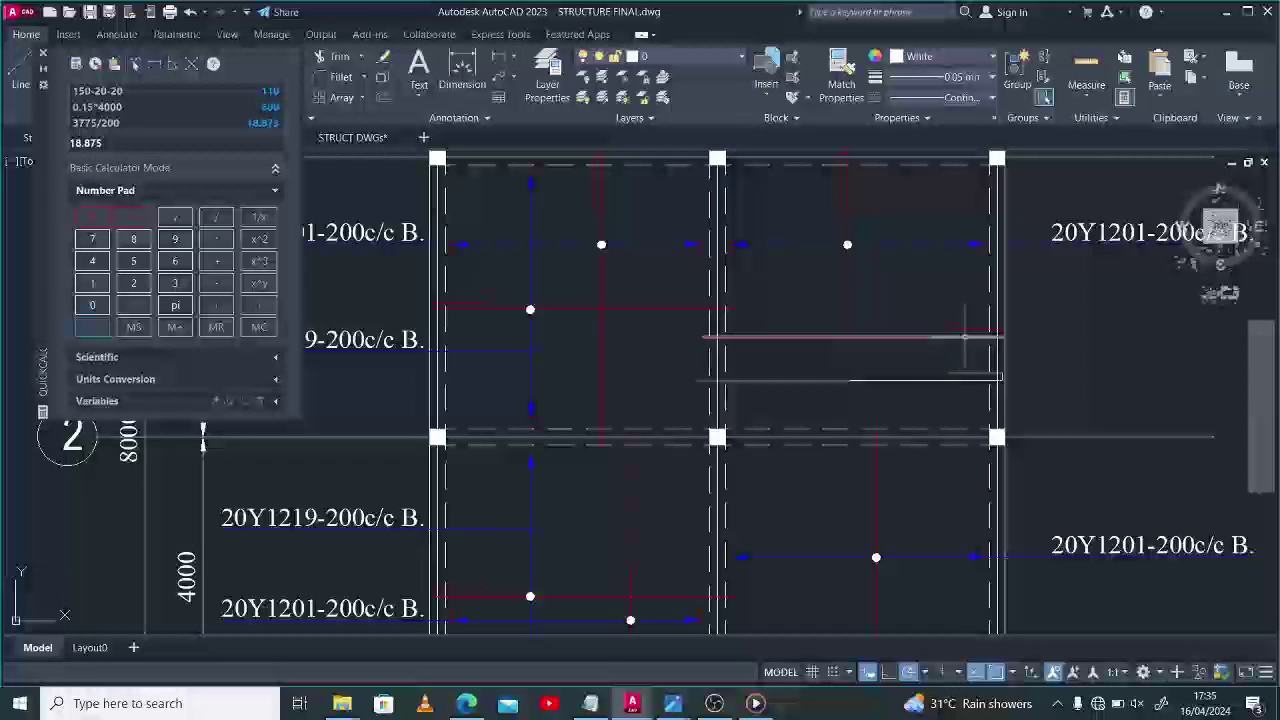
Delete the white hooked line just drawn below the red bar in the upper-right panel.
{"action": "left_click", "coordinate": [679, 363]}
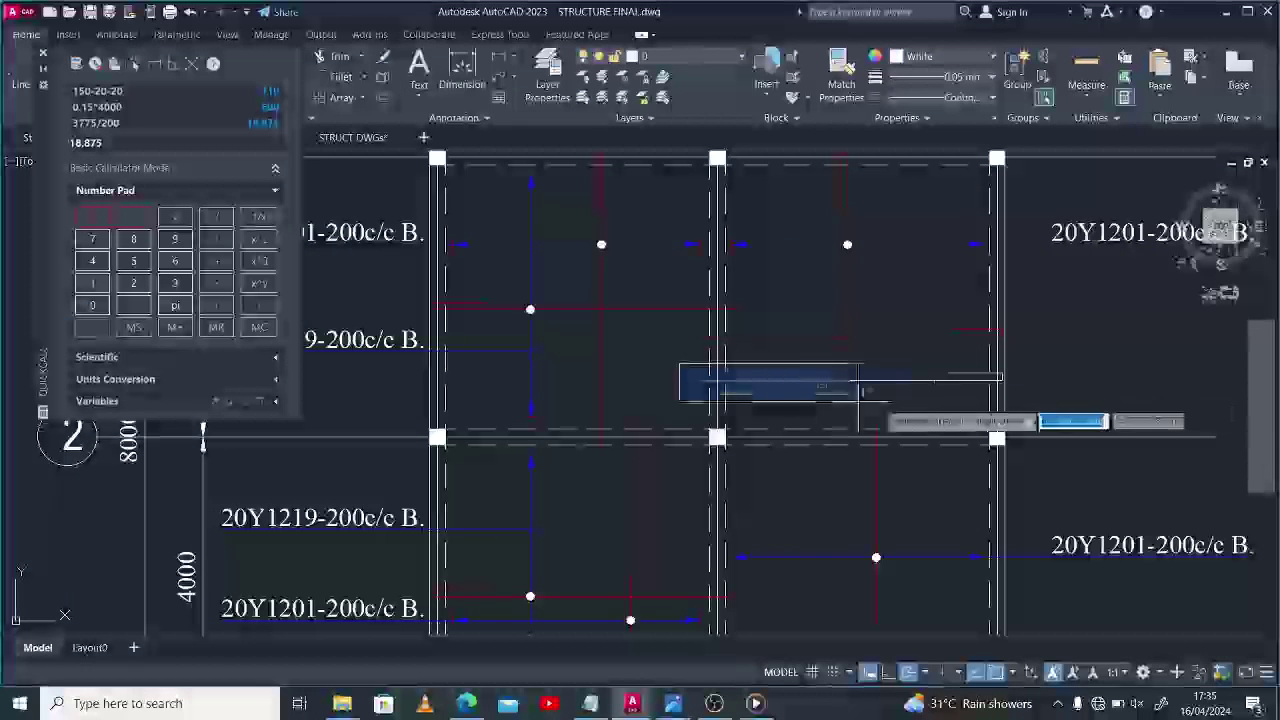
{"action": "left_click", "coordinate": [1044, 391]}
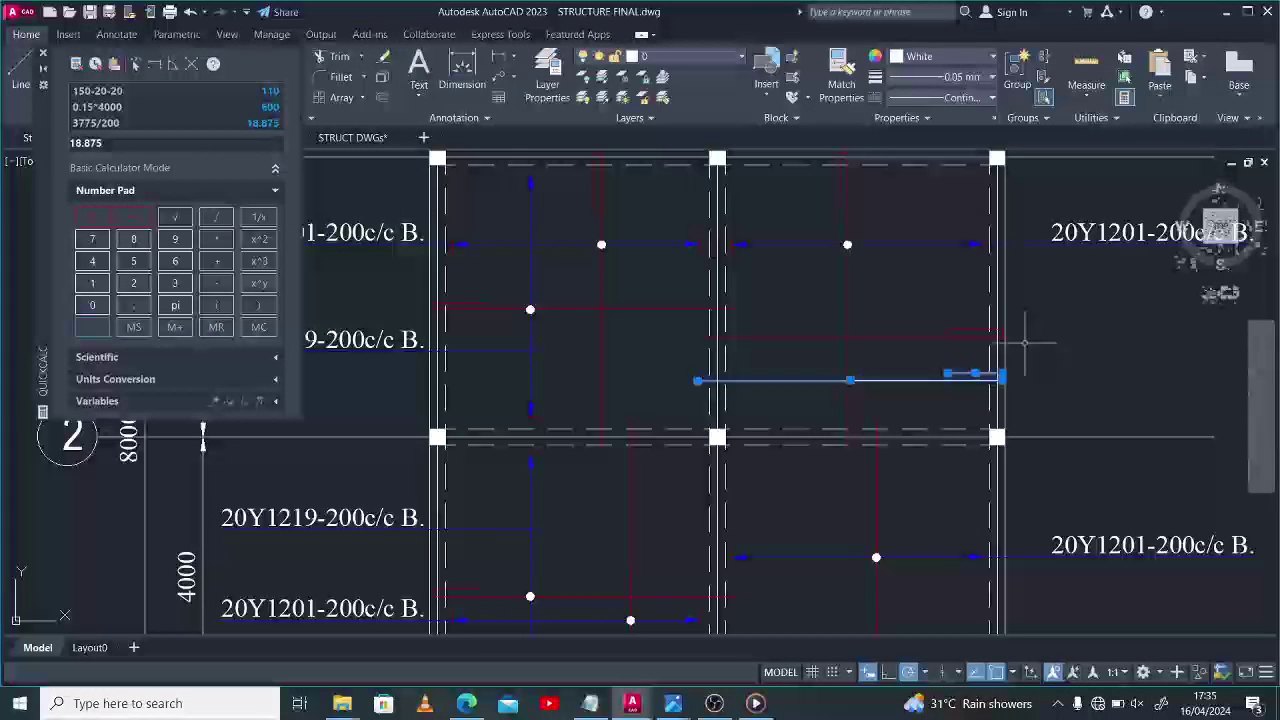
{"action": "key", "text": "Delete"}
Copy the red horizontal hooked bar from the upper-right panel straight down into the lower-right panel.
{"action": "scroll", "coordinate": [965, 379], "scroll_direction": "down", "scroll_amount": 3}
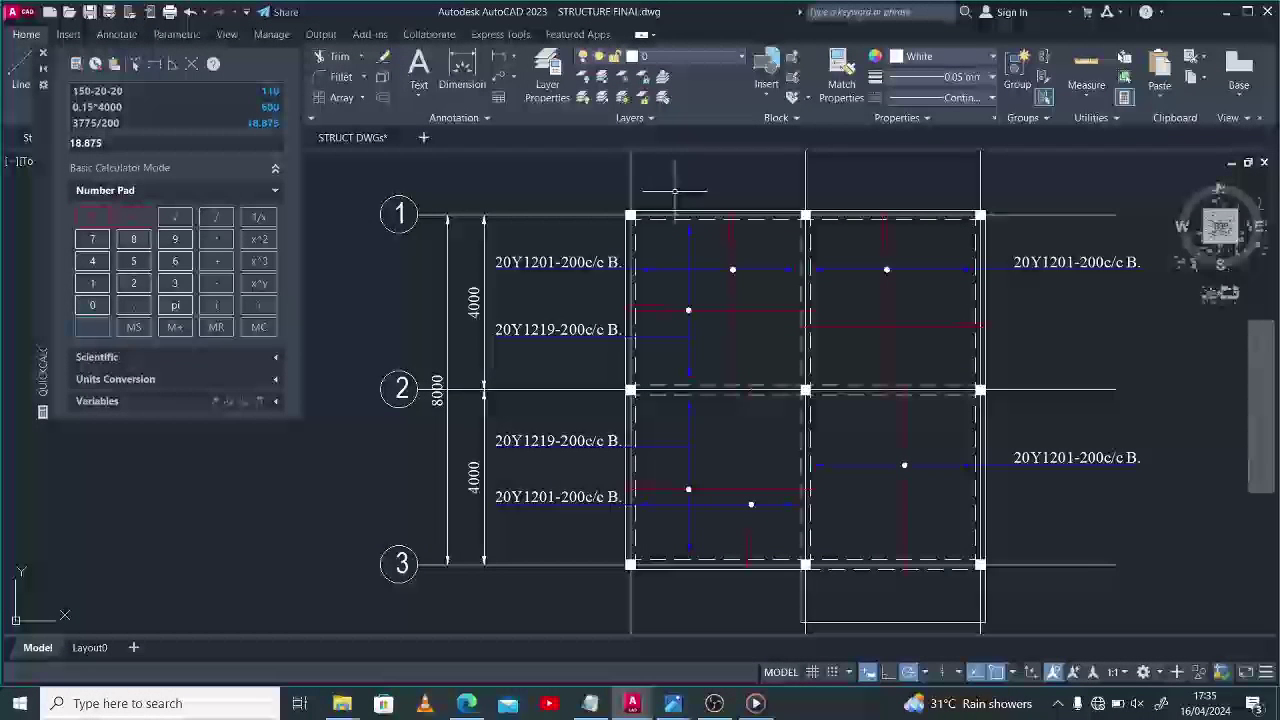
{"action": "left_click", "coordinate": [945, 327]}
{"action": "key", "text": "Escape"}
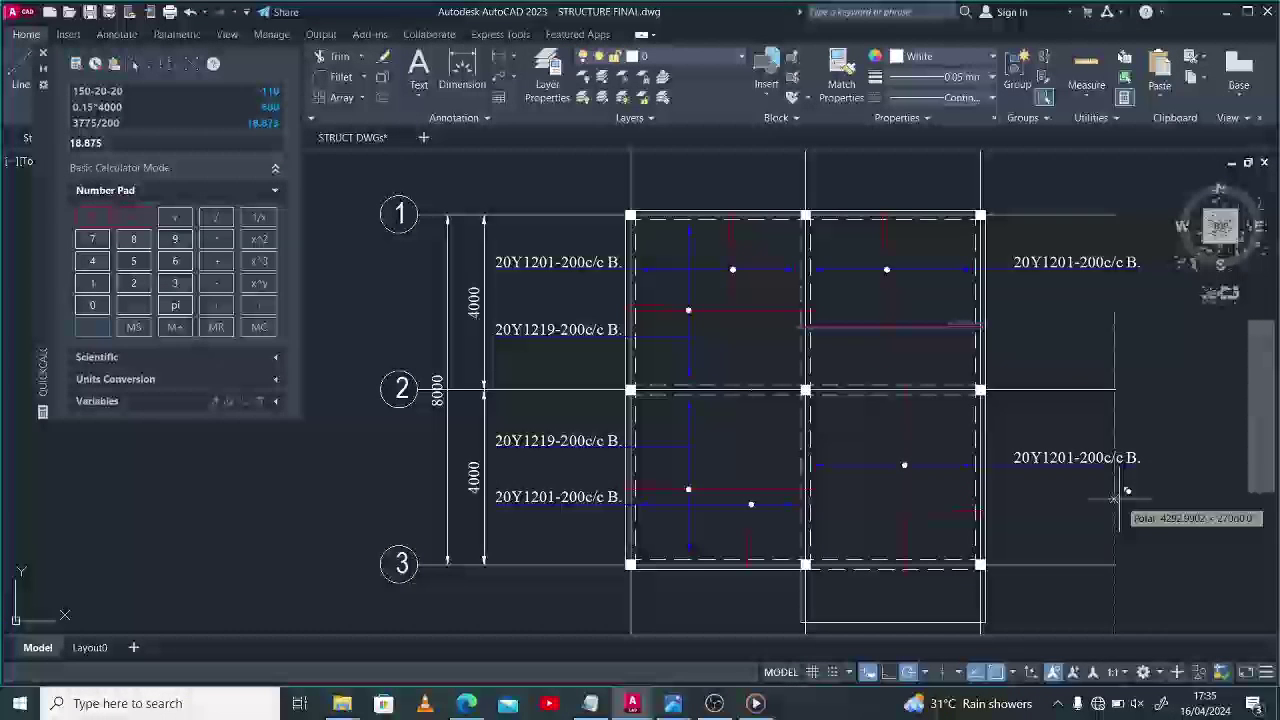
Copy the vertical blue bar range lines and their dots from both left panels across into the two right panels.
{"action": "left_click", "coordinate": [670, 196]}
{"action": "left_click", "coordinate": [703, 550]}
{"action": "type", "text": "co"}
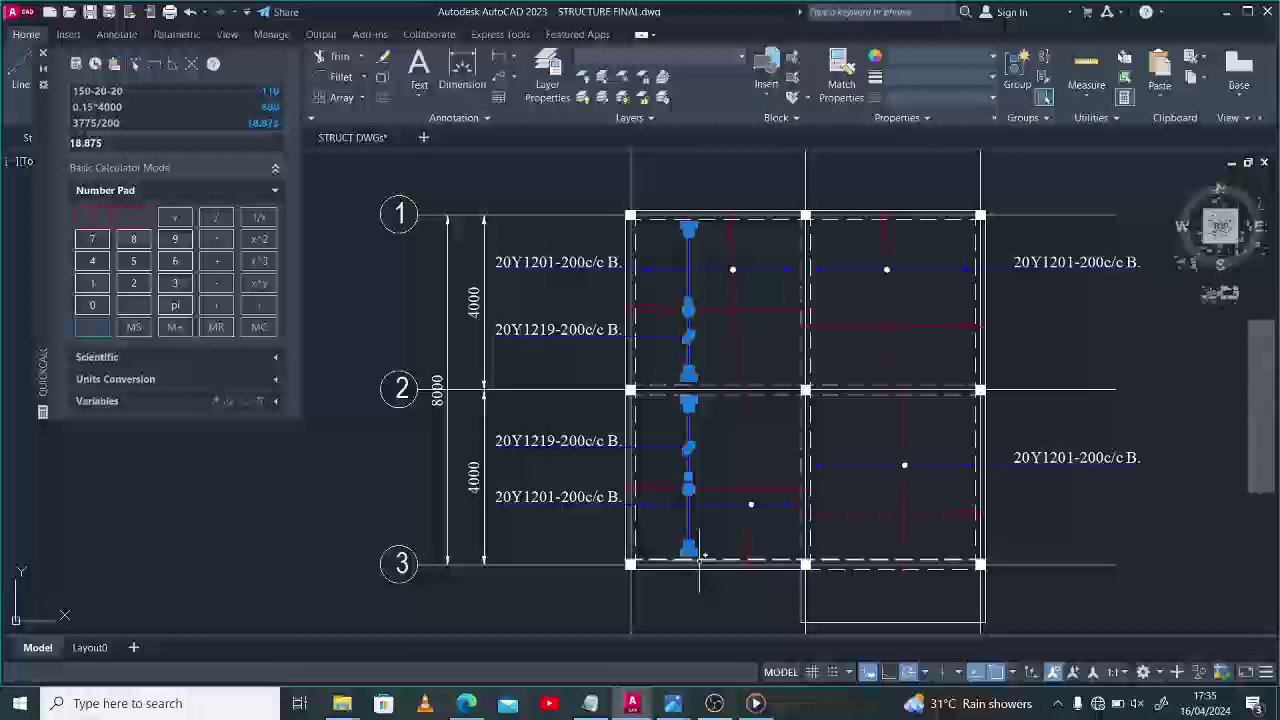
{"action": "key", "text": "Return"}
{"action": "left_click", "coordinate": [724, 443]}
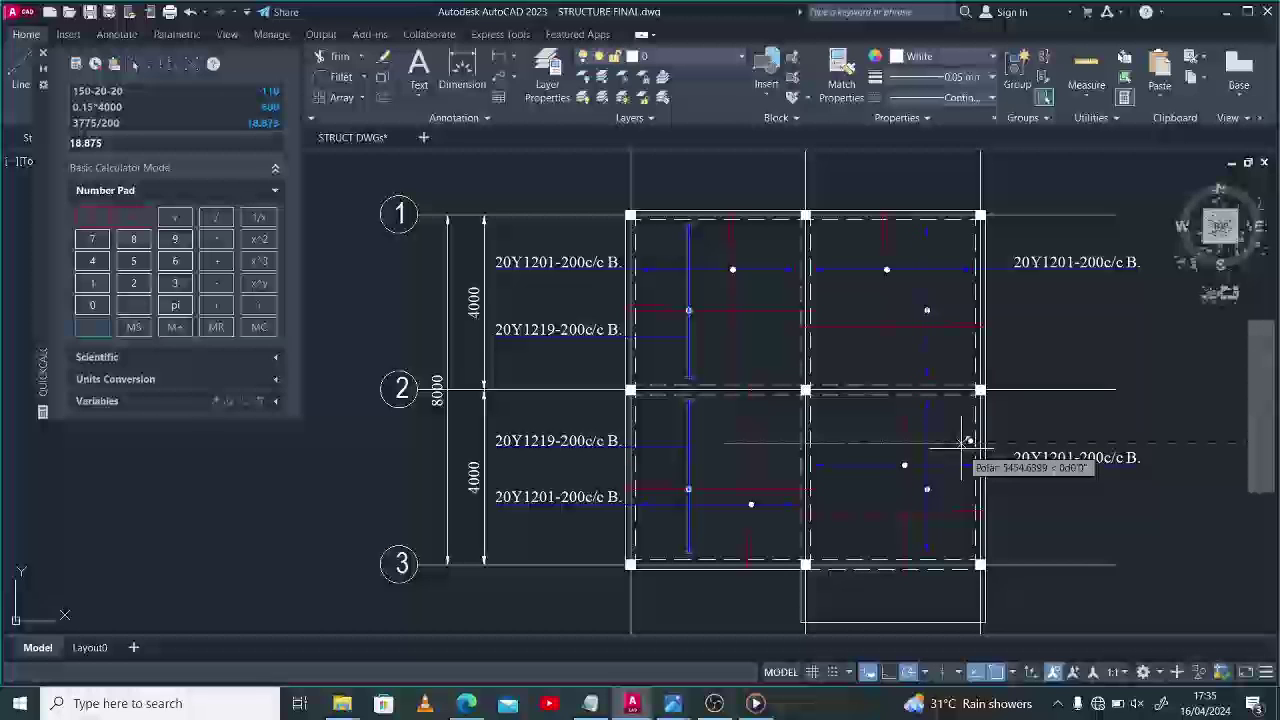
{"action": "left_click", "coordinate": [920, 480]}
{"action": "key", "text": "Escape"}
Move the copied white dots in the lower-right and upper-right panels down onto the red horizontal bars.
{"action": "scroll", "coordinate": [928, 490], "scroll_direction": "up", "scroll_amount": 5}
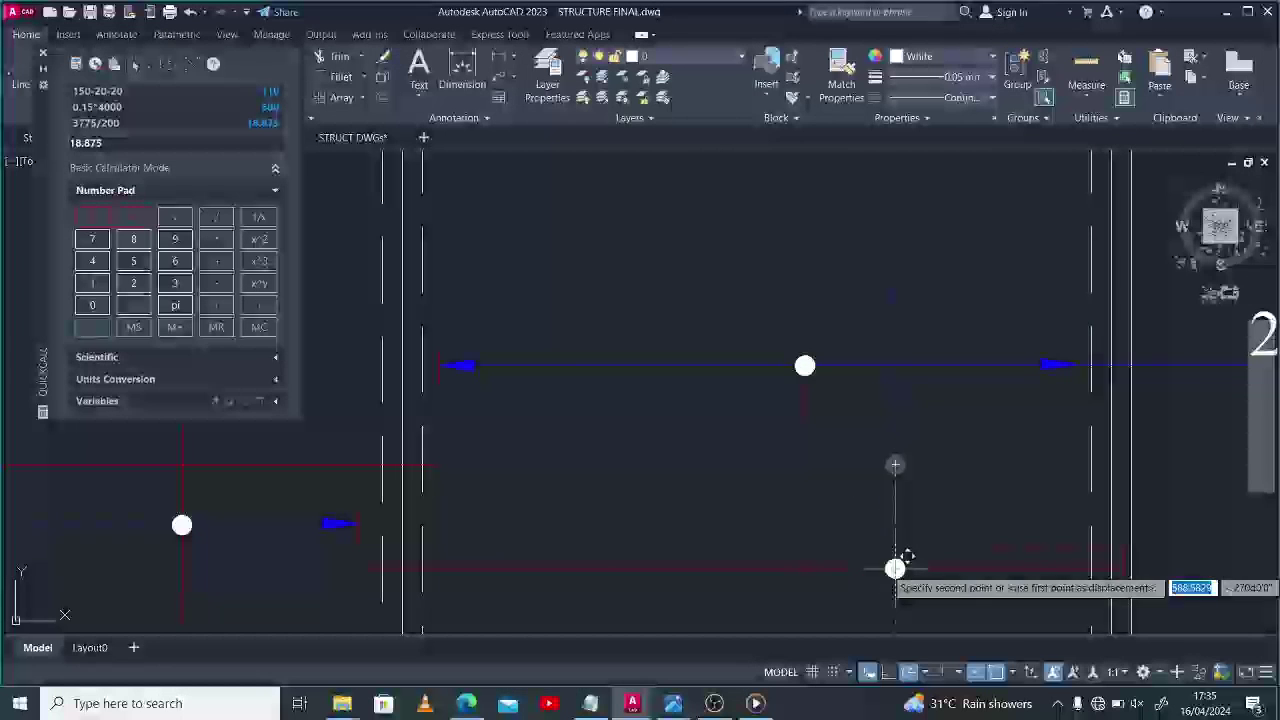
{"action": "scroll", "coordinate": [890, 566], "scroll_direction": "down", "scroll_amount": 4}
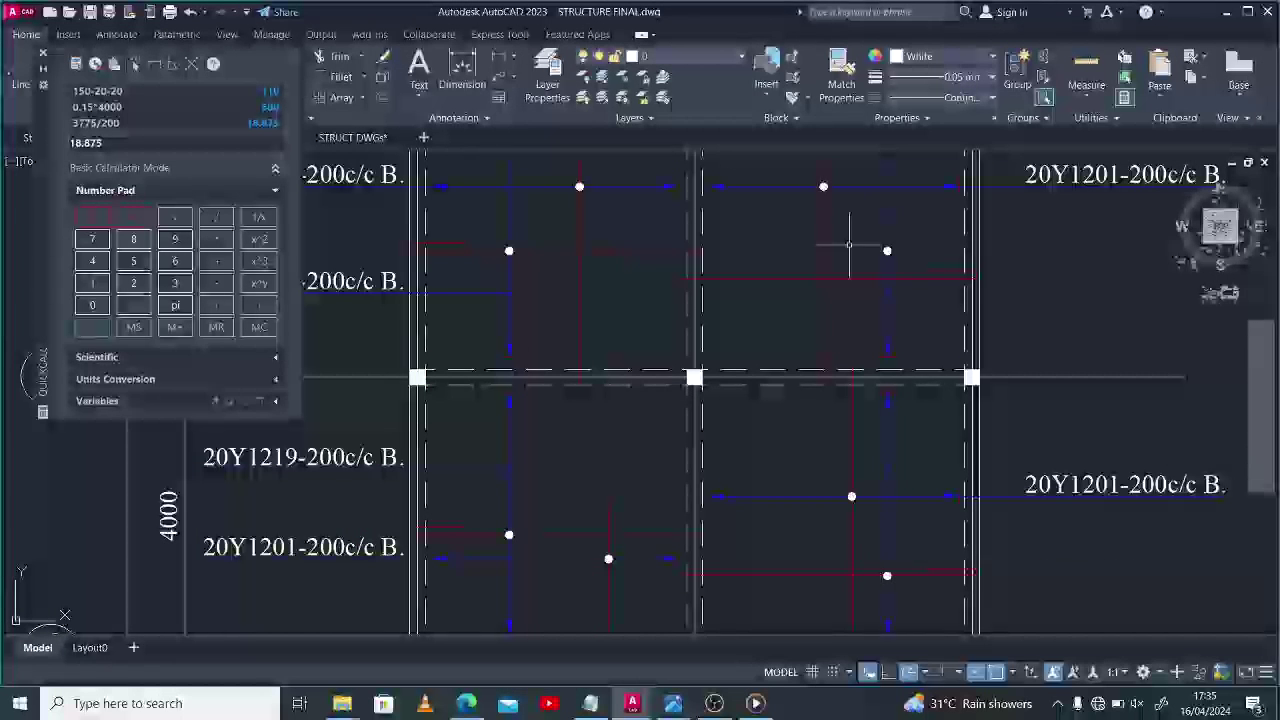
{"action": "left_click", "coordinate": [887, 251]}
{"action": "type", "text": "m"}
{"action": "key", "text": "Return"}
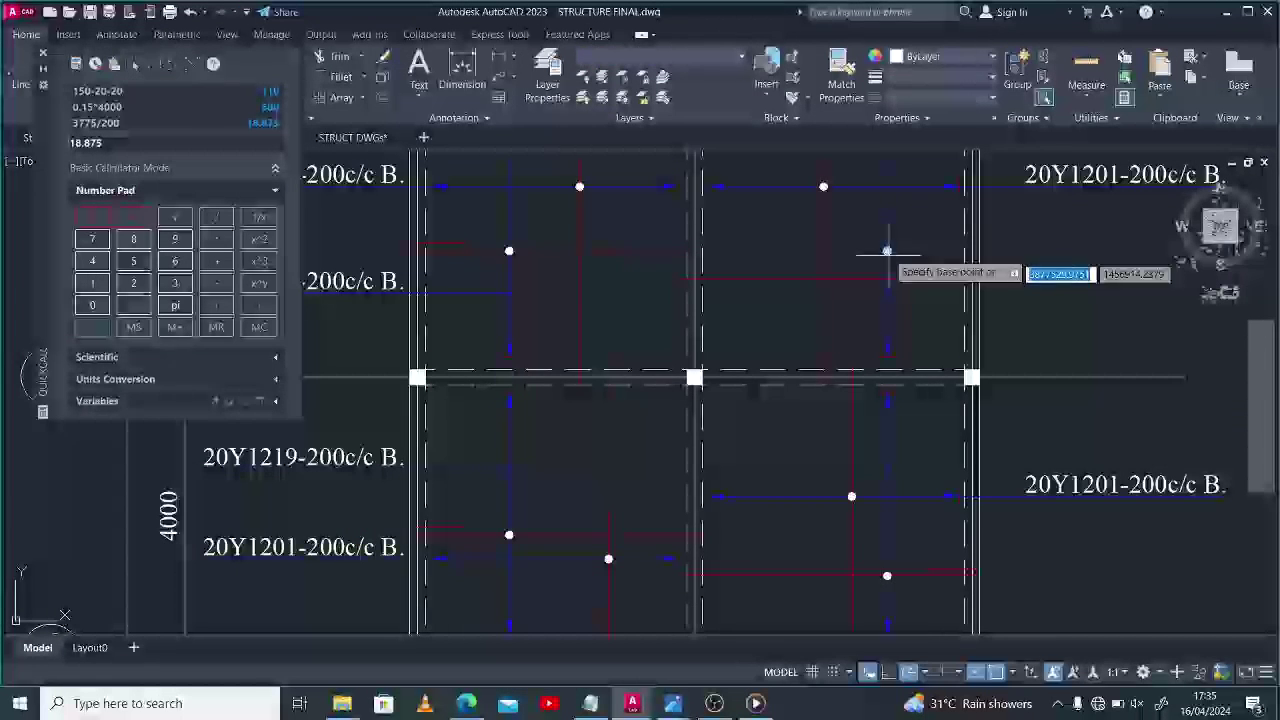
{"action": "left_click", "coordinate": [887, 251]}
{"action": "left_click", "coordinate": [886, 277]}
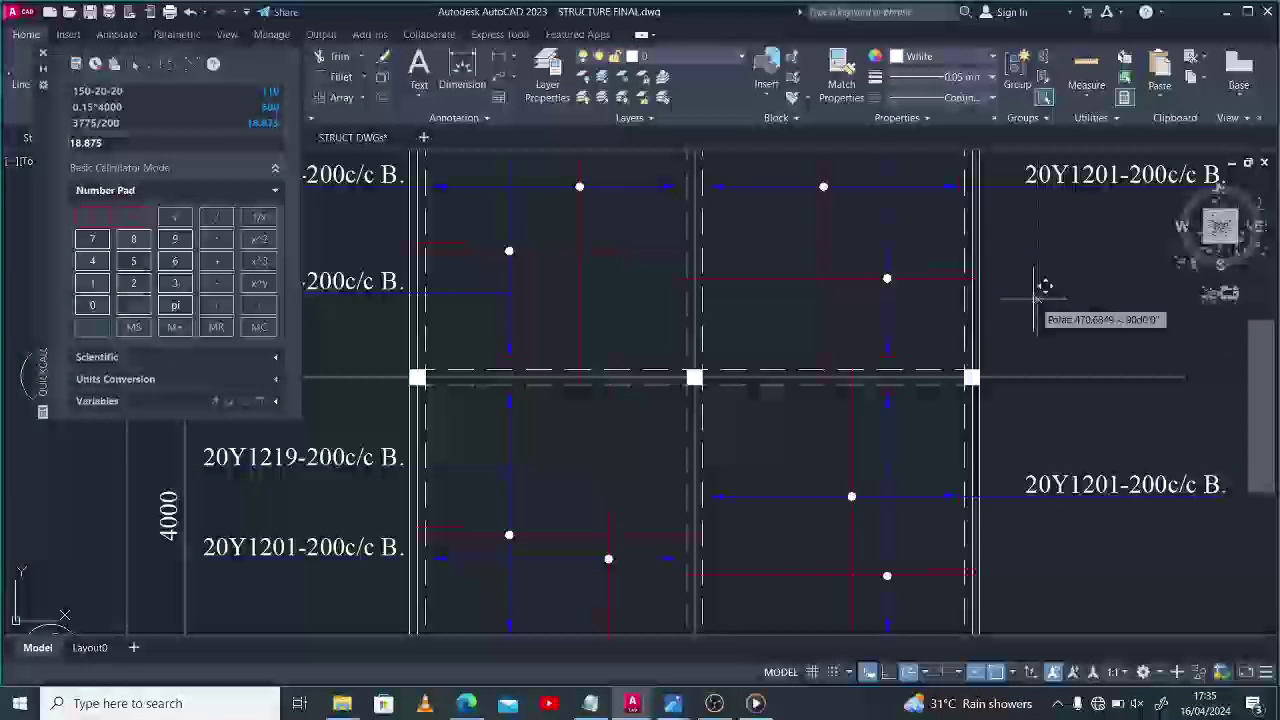
Copy the lower-left 20Y1219-200c/c B. label and leader outside the lower-right panel, and bring the leader to the vertical range line.
{"action": "scroll", "coordinate": [977, 335], "scroll_direction": "down", "scroll_amount": 2}
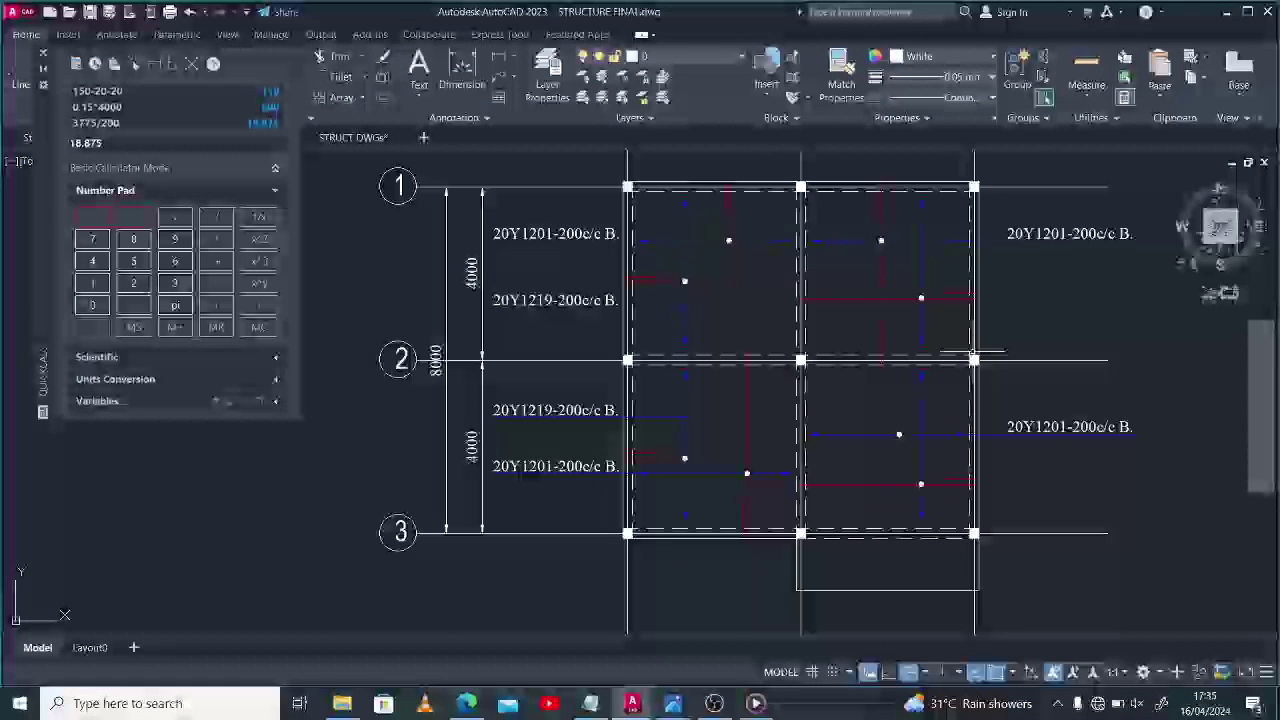
{"action": "scroll", "coordinate": [929, 434], "scroll_direction": "up", "scroll_amount": 2}
{"action": "scroll", "coordinate": [829, 434], "scroll_direction": "down", "scroll_amount": 2}
{"action": "left_click", "coordinate": [520, 399]}
{"action": "left_click", "coordinate": [530, 405]}
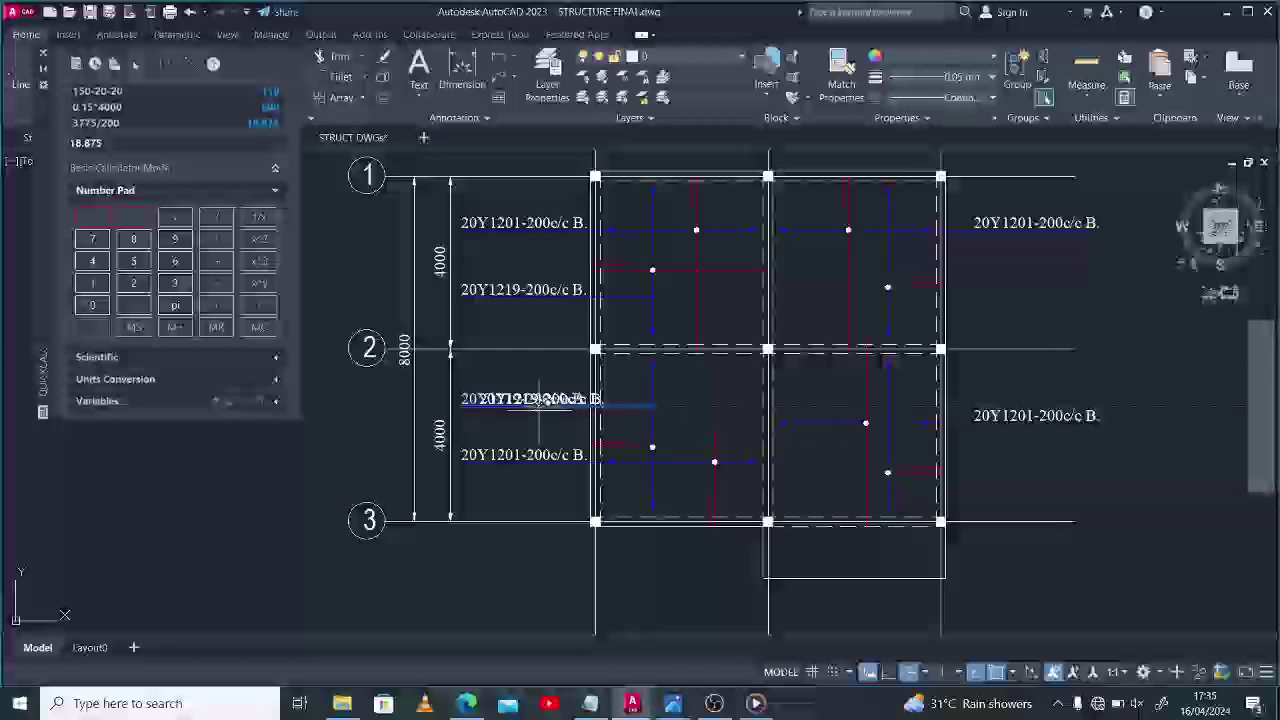
{"action": "scroll", "coordinate": [942, 405], "scroll_direction": "up", "scroll_amount": 3}
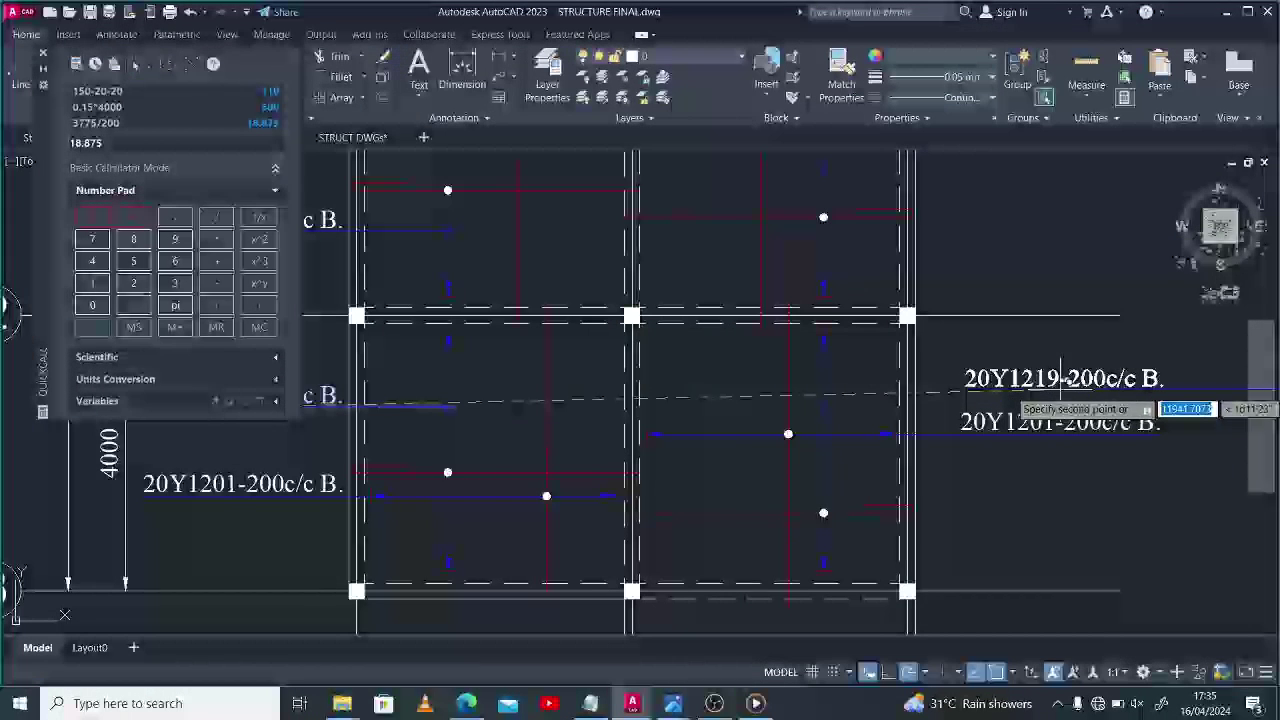
{"action": "left_click", "coordinate": [1057, 381]}
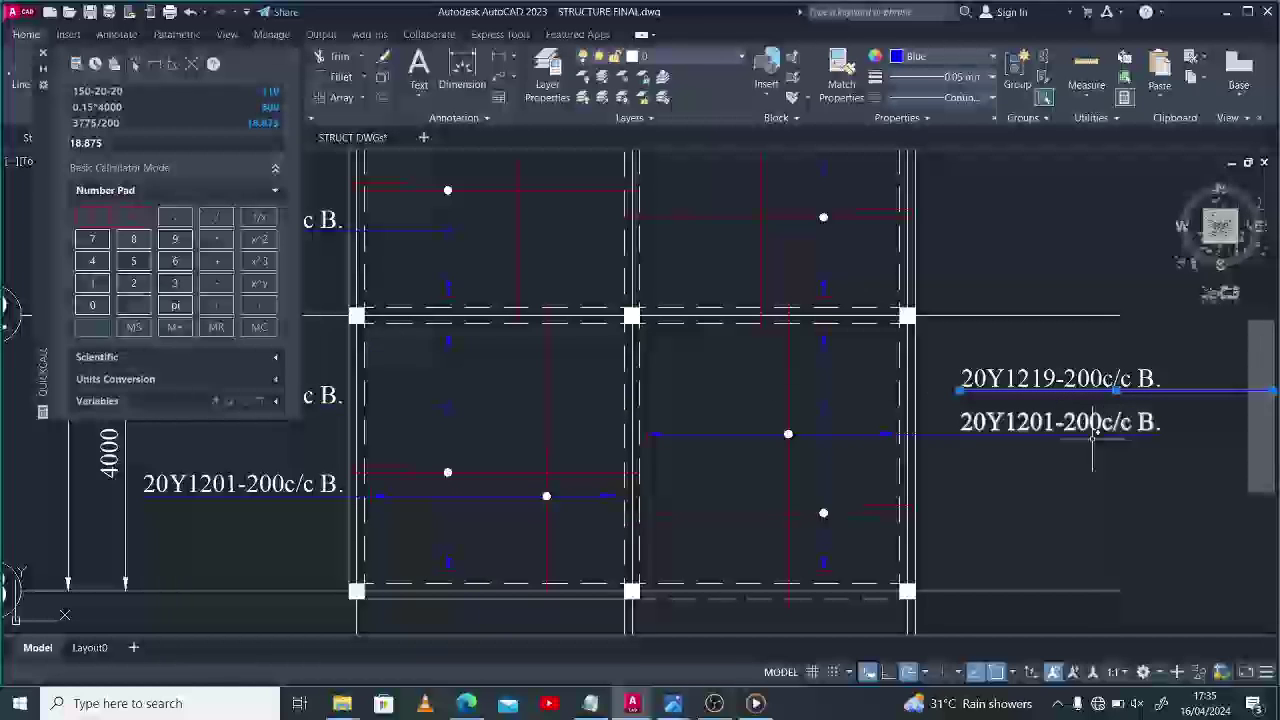
{"action": "key", "text": "Escape"}
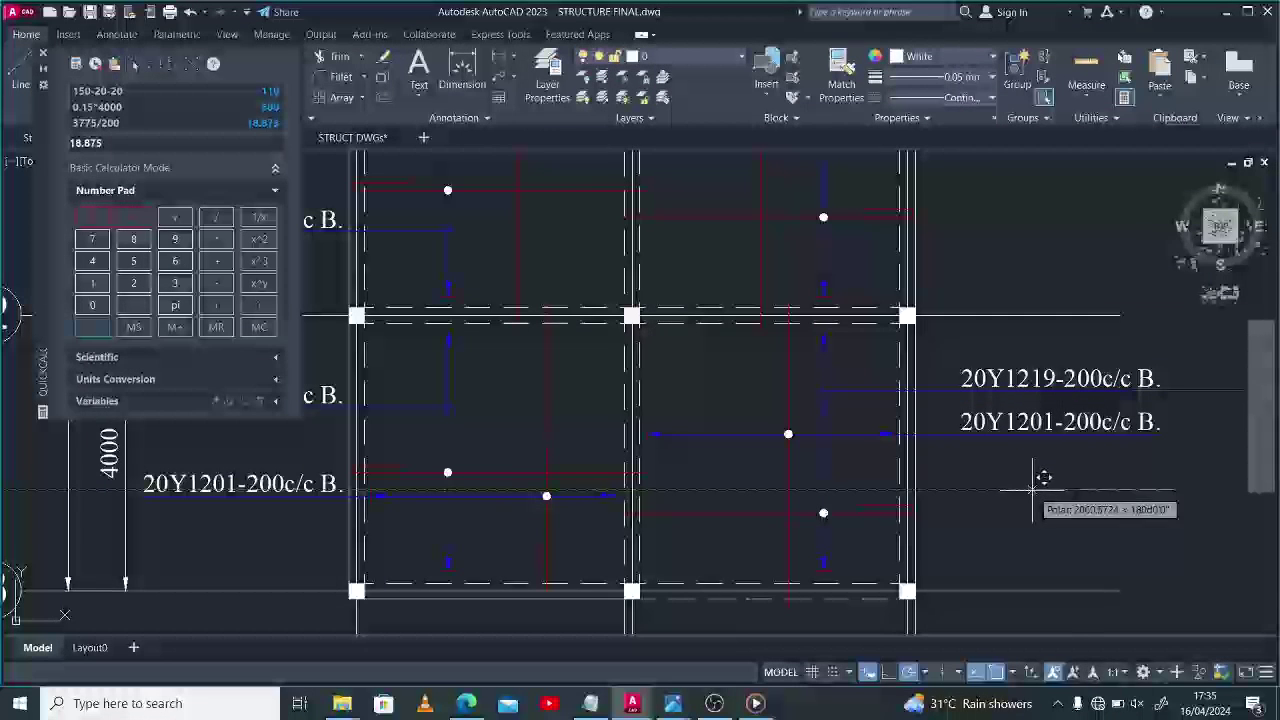
Stretch the lower-right 20Y1219-200c/c B. leader to the end of its label text, and align its inner end with the vertical range line.
{"action": "scroll", "coordinate": [1110, 390], "scroll_direction": "up", "scroll_amount": 2}
{"action": "left_click", "coordinate": [1120, 389]}
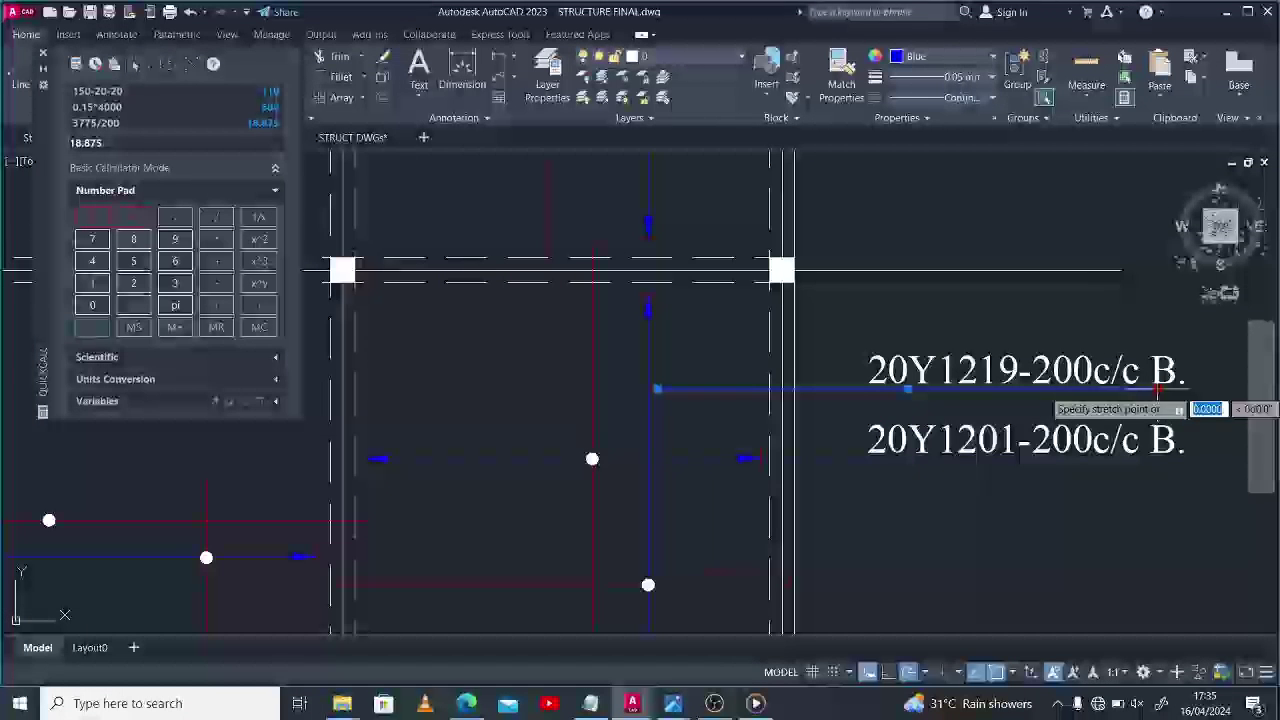
{"action": "scroll", "coordinate": [1192, 392], "scroll_direction": "up", "scroll_amount": 2}
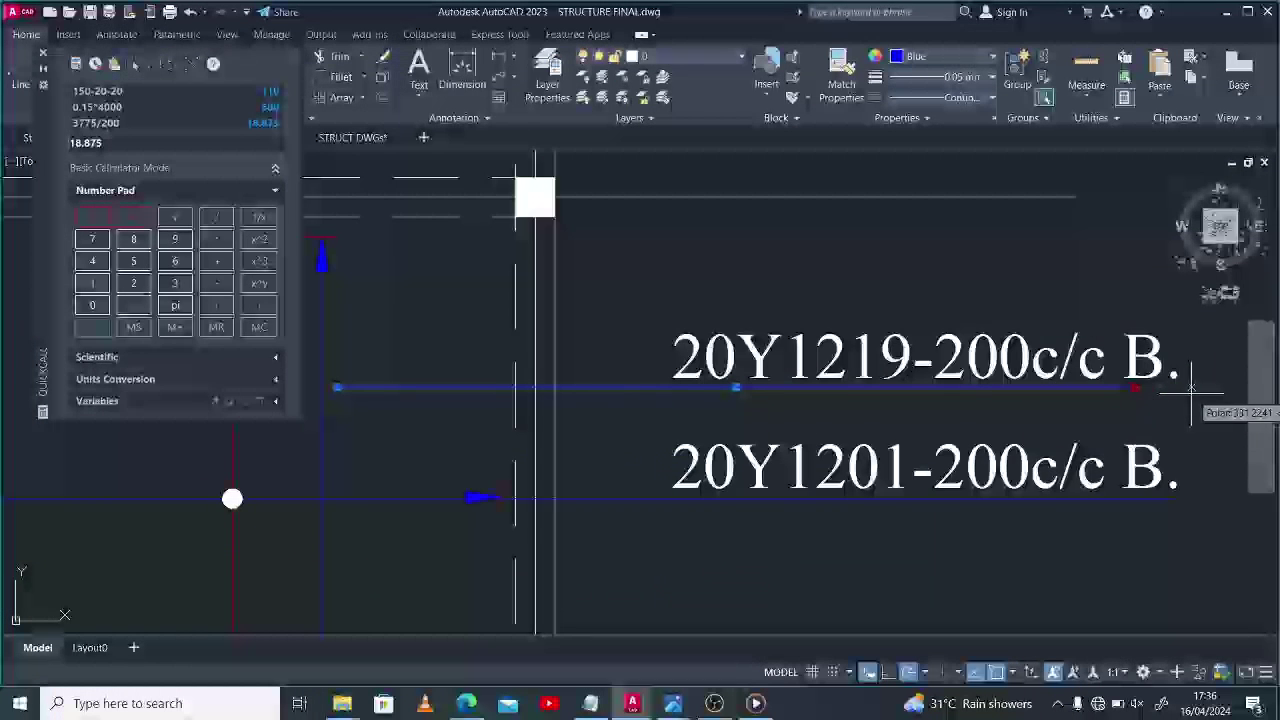
{"action": "scroll", "coordinate": [1192, 390], "scroll_direction": "down", "scroll_amount": 1}
{"action": "left_click", "coordinate": [656, 387]}
{"action": "left_click", "coordinate": [657, 387]}
{"action": "key", "text": "Escape"}
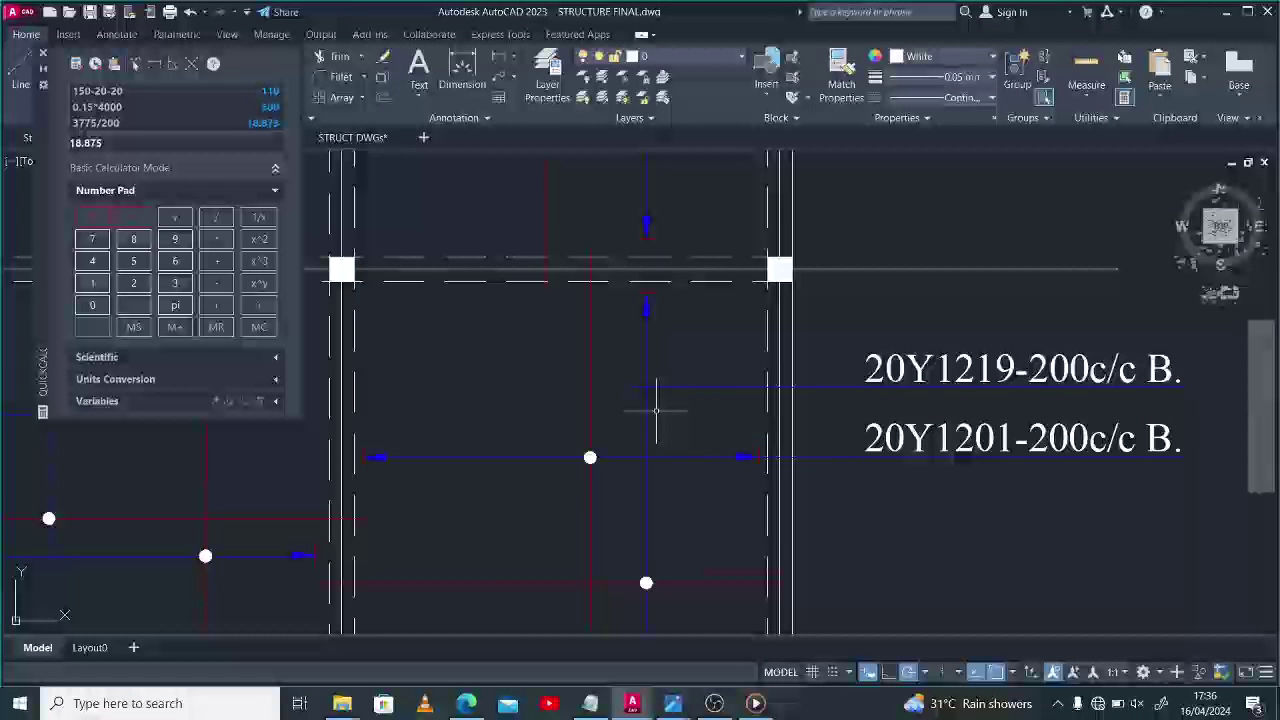
{"action": "left_click", "coordinate": [658, 402]}
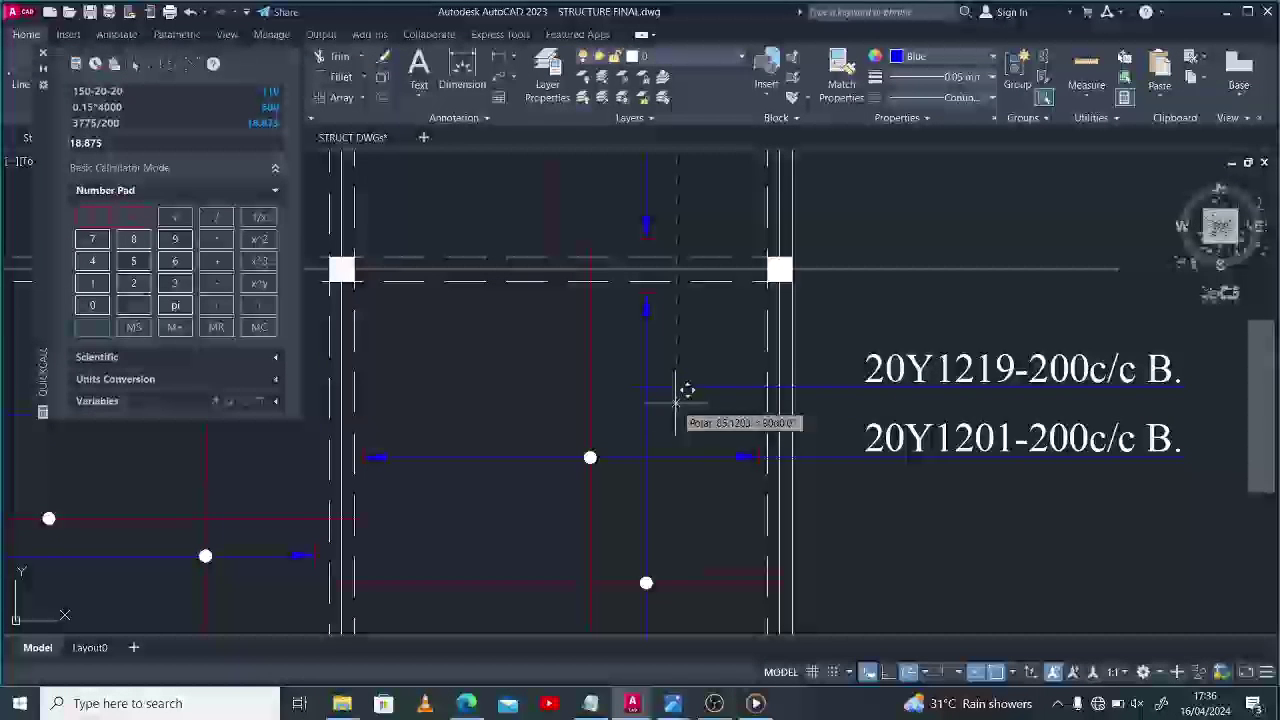
{"action": "key", "text": "Escape"}
Copy the 20Y1219-200c/c B. label and leader up beside the upper-right panel, and join the leader to its vertical range line.
{"action": "scroll", "coordinate": [750, 378], "scroll_direction": "down", "scroll_amount": 1}
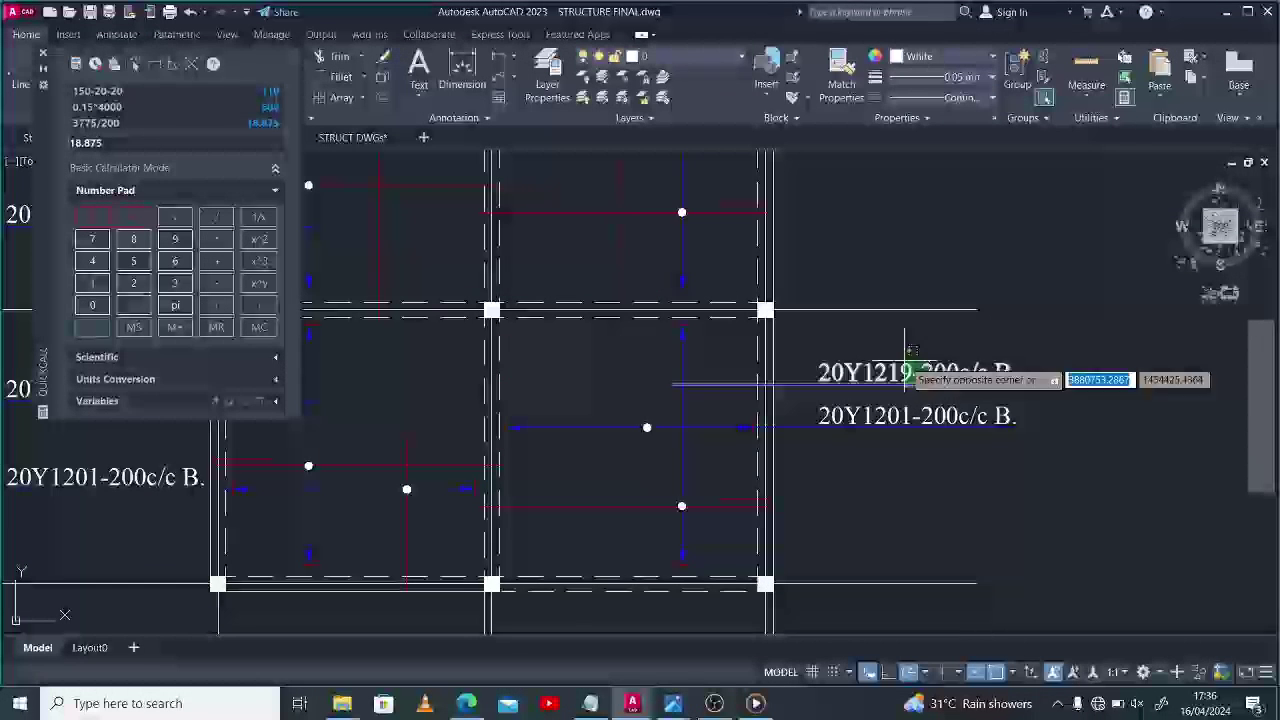
{"action": "left_click", "coordinate": [683, 384]}
{"action": "left_click", "coordinate": [757, 194]}
{"action": "scroll", "coordinate": [846, 249], "scroll_direction": "down", "scroll_amount": 3}
{"action": "scroll", "coordinate": [723, 184], "scroll_direction": "up", "scroll_amount": 5}
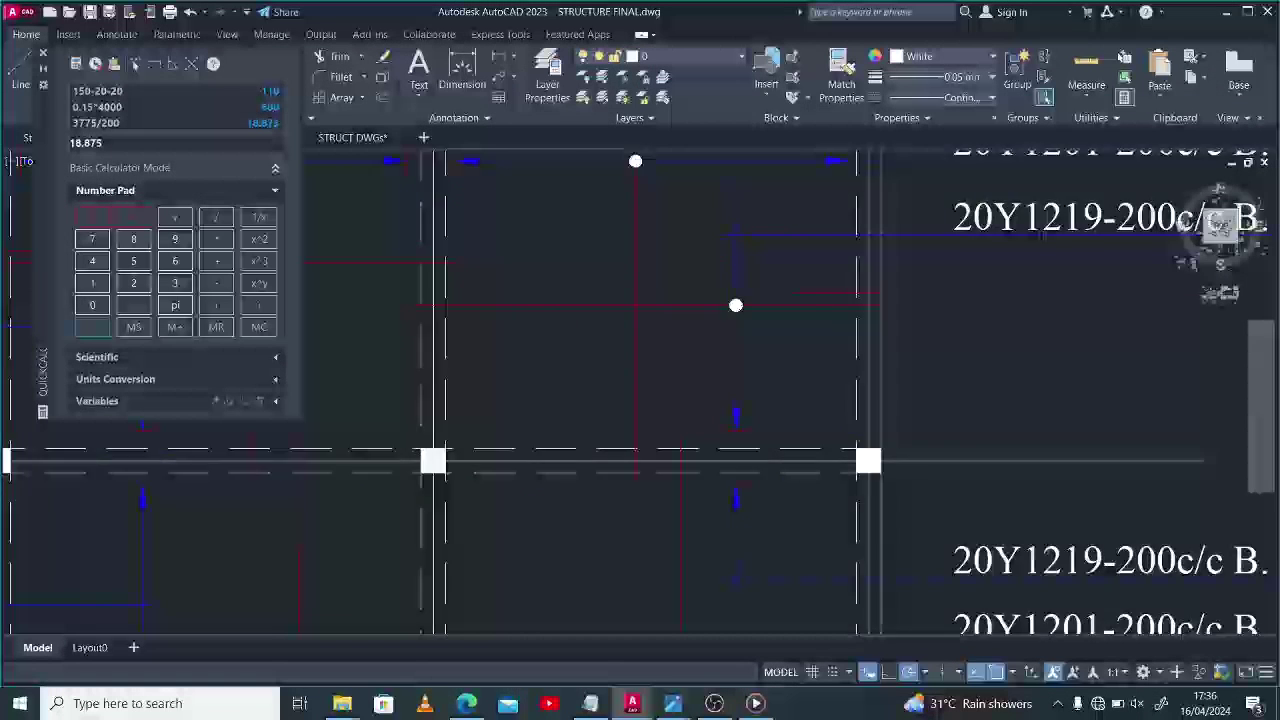
{"action": "scroll", "coordinate": [723, 184], "scroll_direction": "up", "scroll_amount": 2}
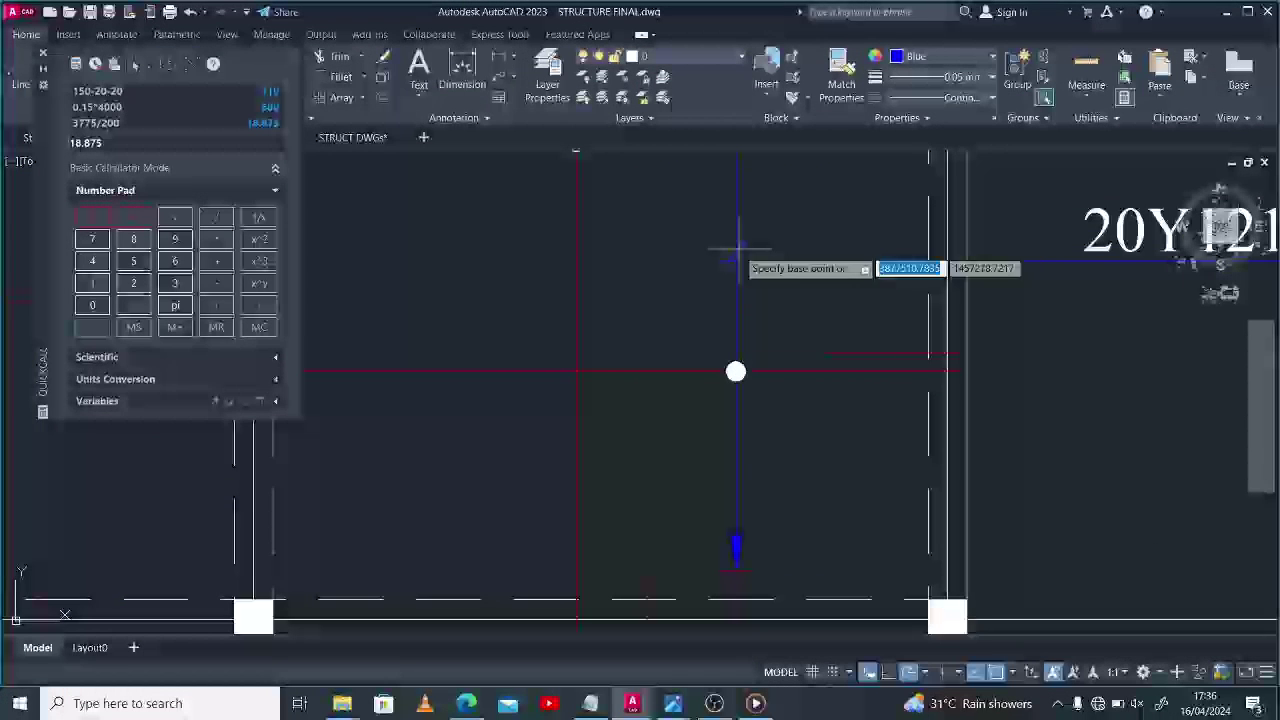
{"action": "left_click", "coordinate": [737, 262]}
{"action": "scroll", "coordinate": [737, 262], "scroll_direction": "down", "scroll_amount": 4}
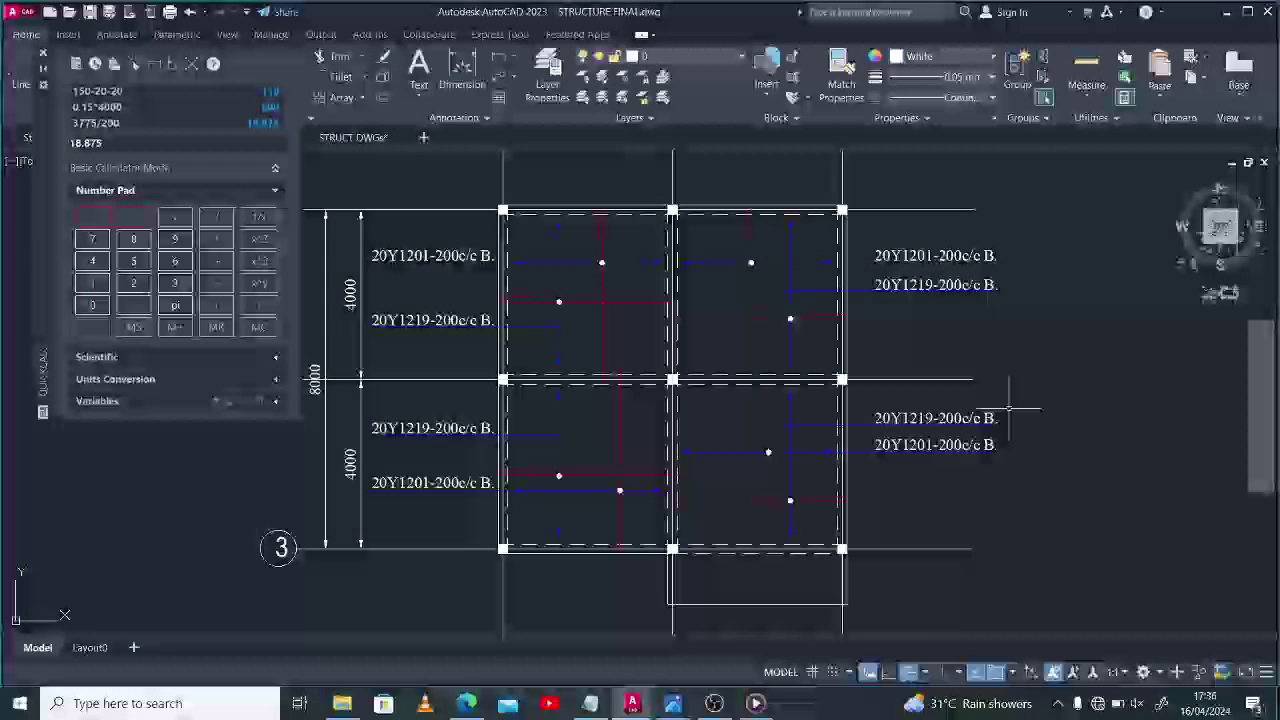
Check the cantilever slab reinforcement detail in SLAB3.JPG in the Photos app.
{"action": "middle_click_drag", "start_coordinate": [945, 475], "coordinate": [883, 359]}
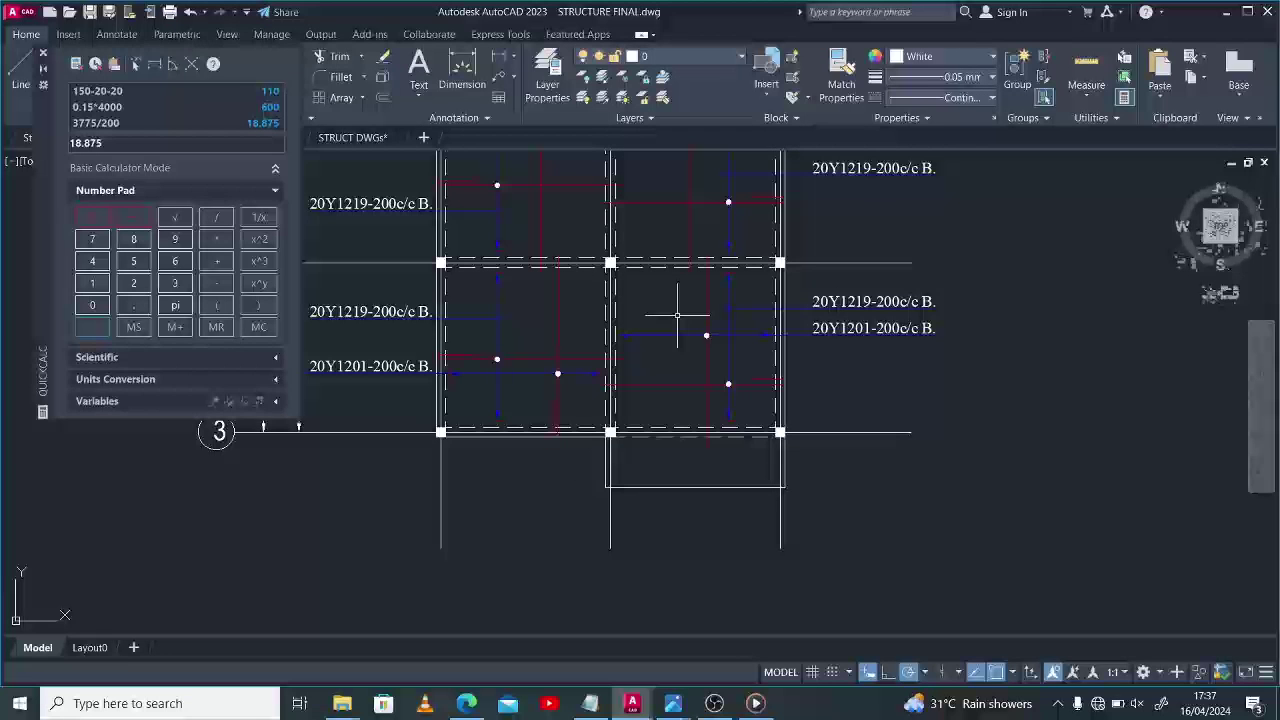
{"action": "mouse_move", "coordinate": [672, 705]}
{"action": "left_click", "coordinate": [760, 605]}
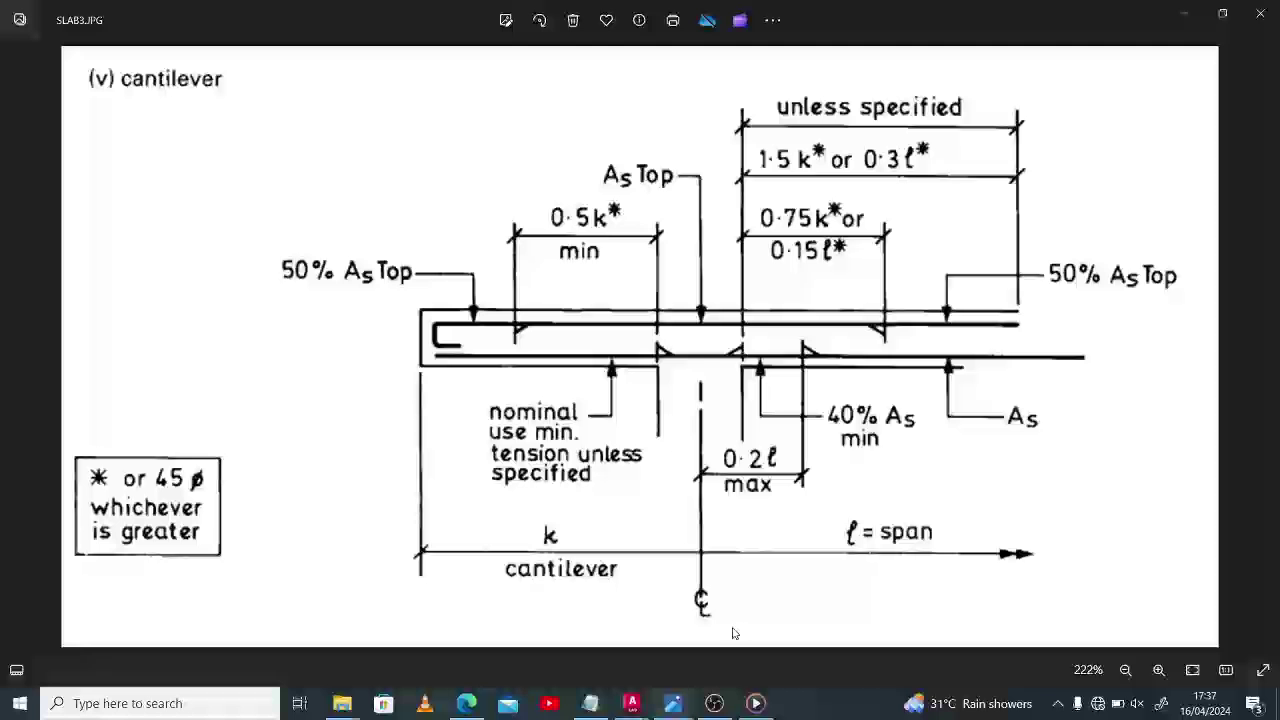
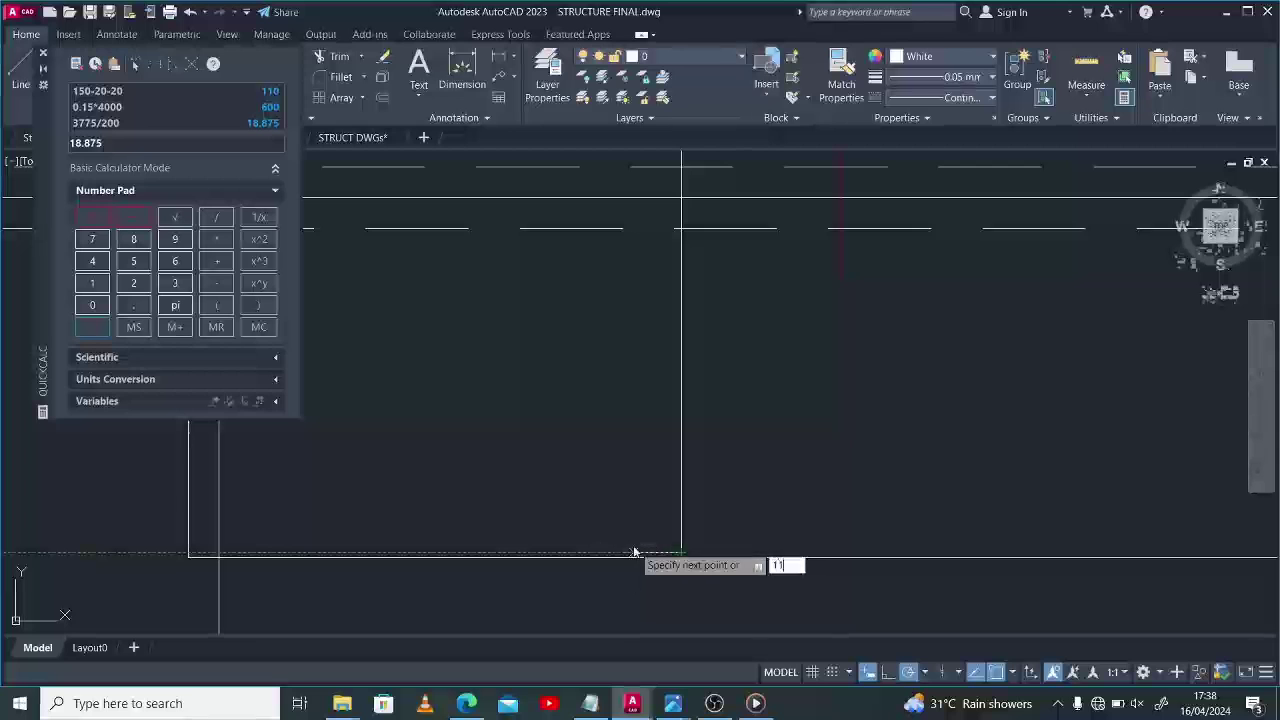
Draw the hooked line's return leg 1405 long from the cantilever edge up to the beam's inner dashed edge.
{"action": "scroll", "coordinate": [640, 548], "scroll_direction": "up", "scroll_amount": 4}
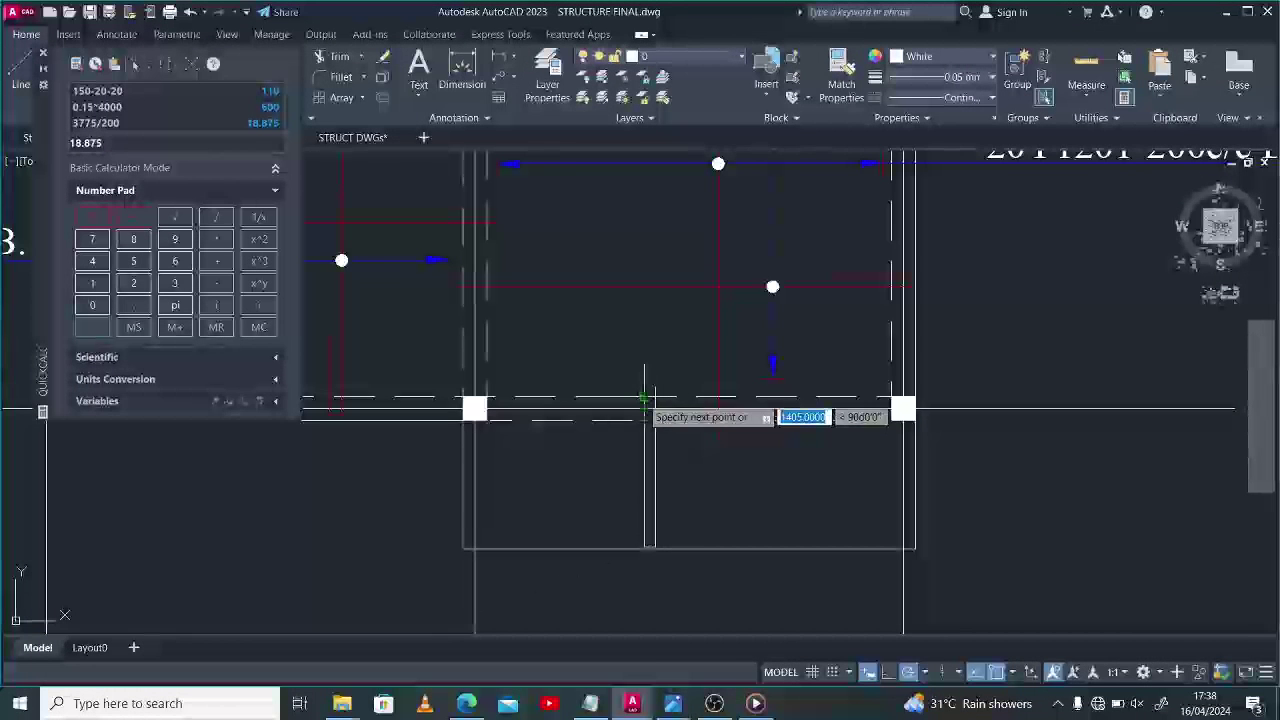
{"action": "left_click", "coordinate": [645, 395]}
{"action": "key", "text": "Return"}
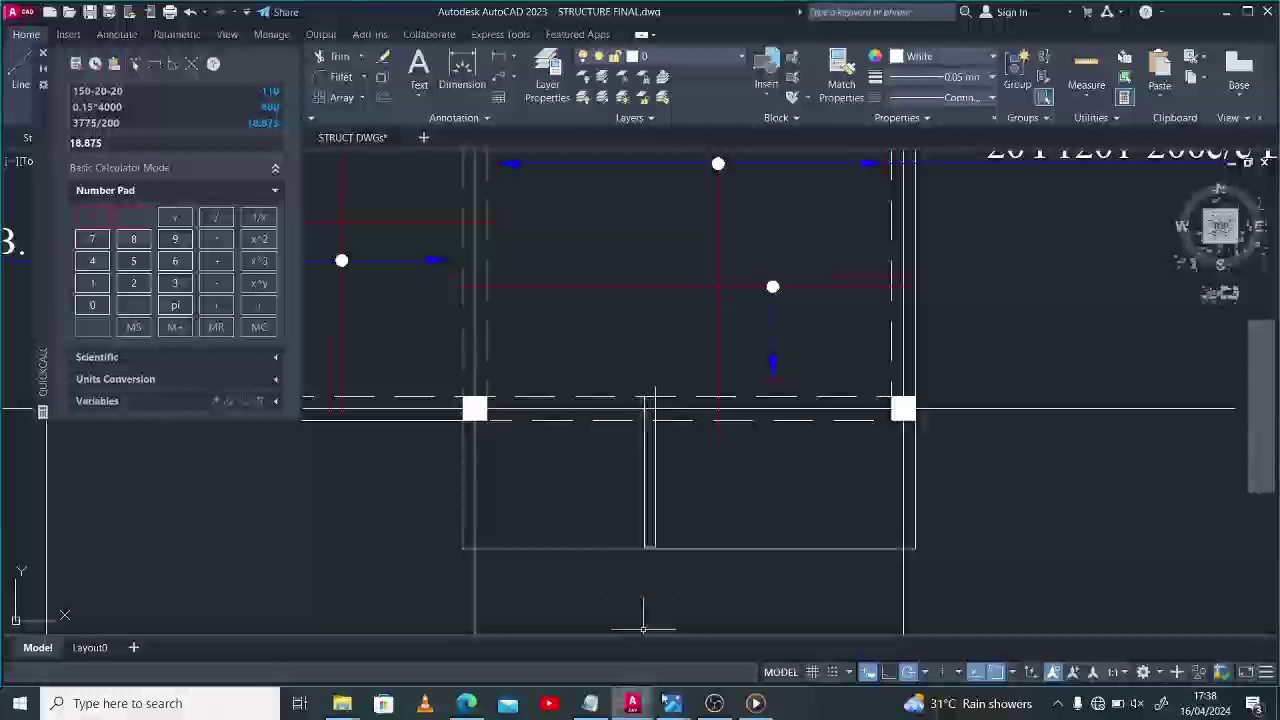
Review the cantilever detail in SLAB3.JPG, and measure the cantilever's projection from the beam to the slab's free edge in AutoCAD.
{"action": "mouse_move", "coordinate": [672, 703]}
{"action": "left_click", "coordinate": [727, 619]}
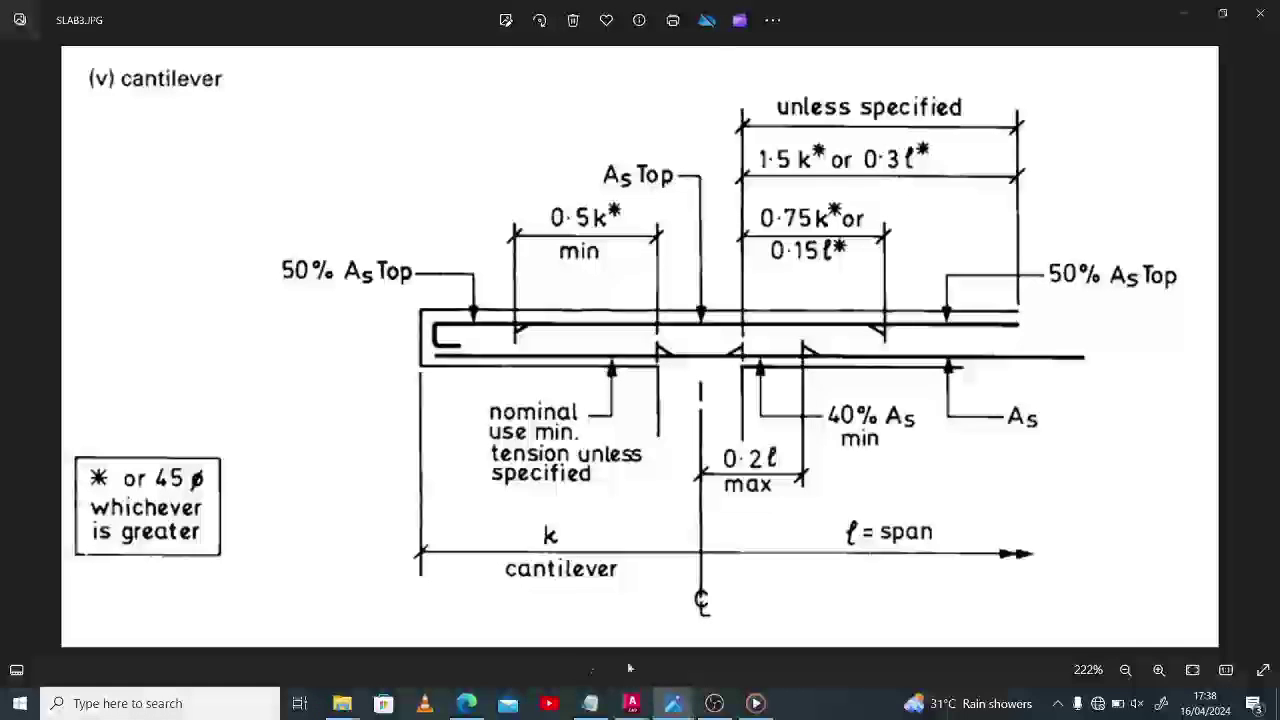
{"action": "key", "text": "alt+Tab"}
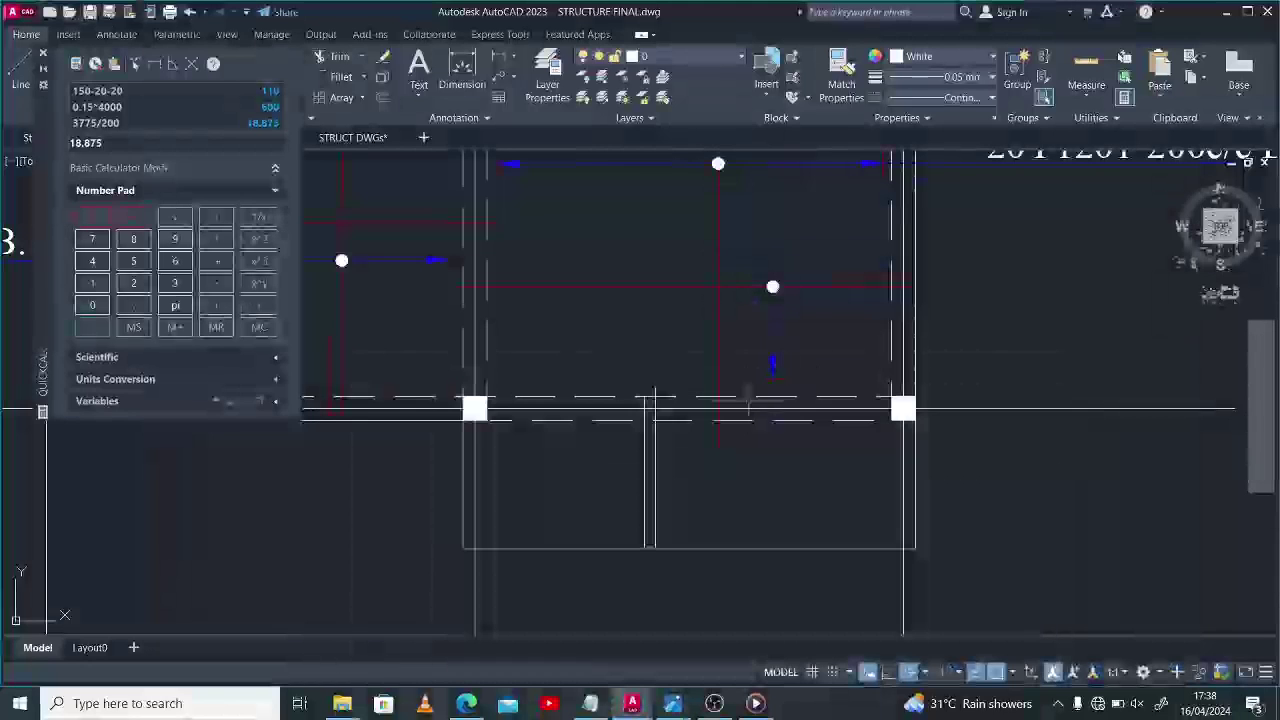
{"action": "left_click", "coordinate": [500, 62]}
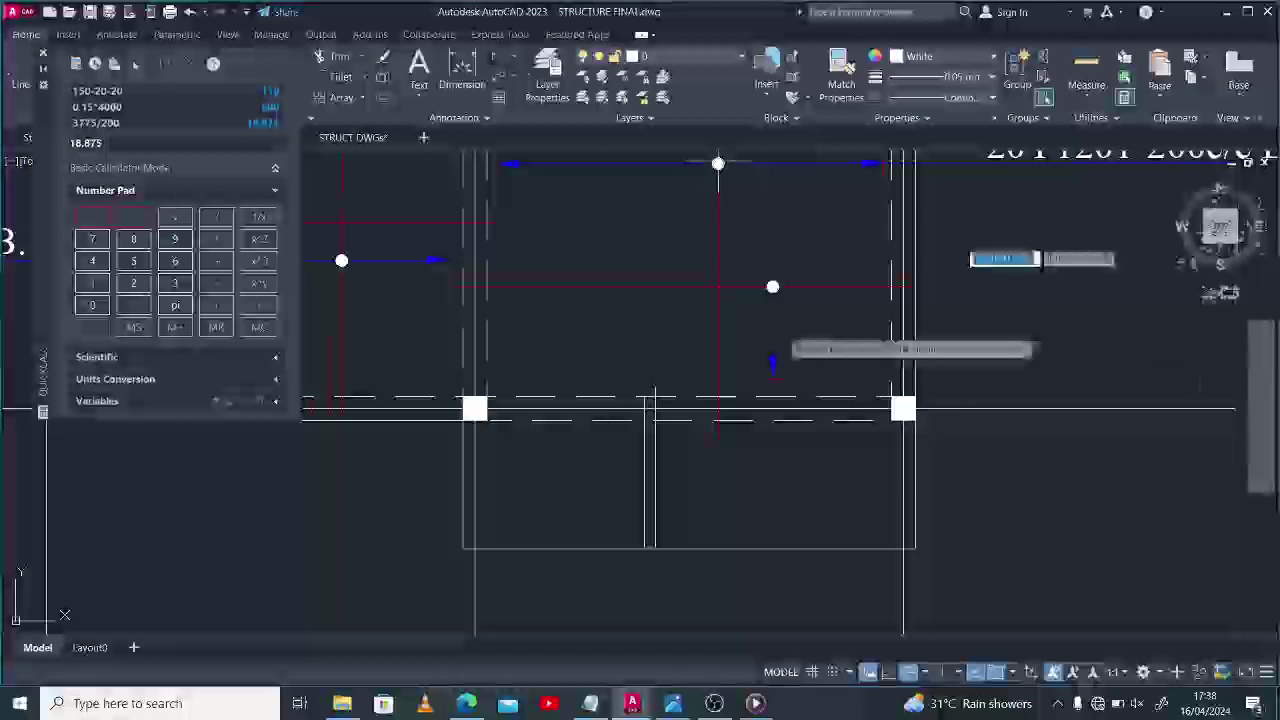
{"action": "left_click", "coordinate": [857, 419]}
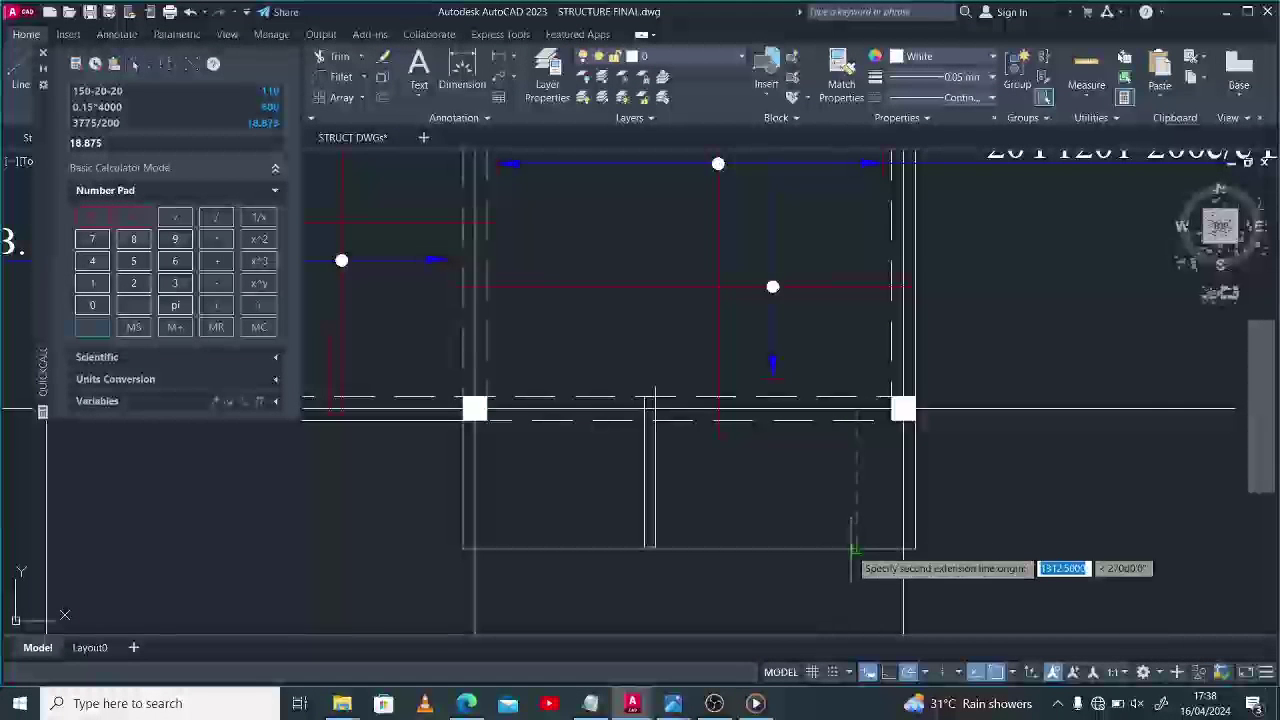
{"action": "left_click", "coordinate": [855, 548]}
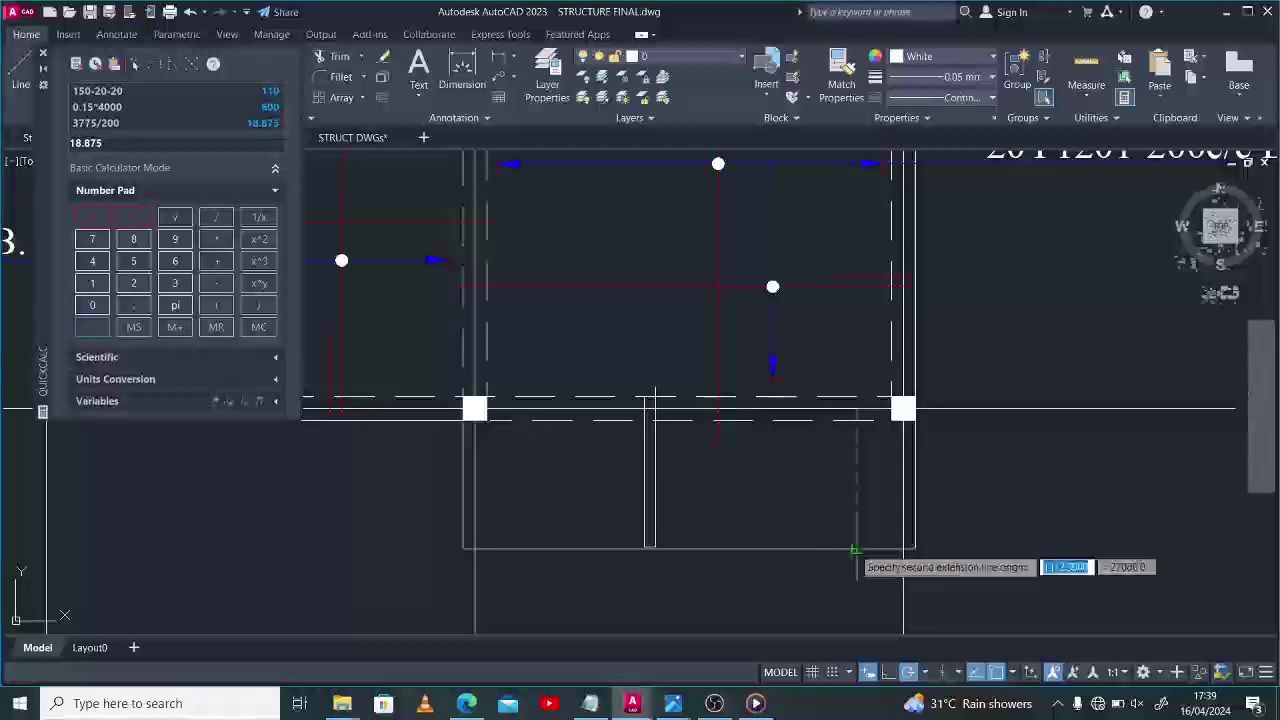
Recheck the cantilever top bar extension rules in SLAB3.JPG and return to the slab plan in AutoCAD.
{"action": "mouse_move", "coordinate": [673, 703]}
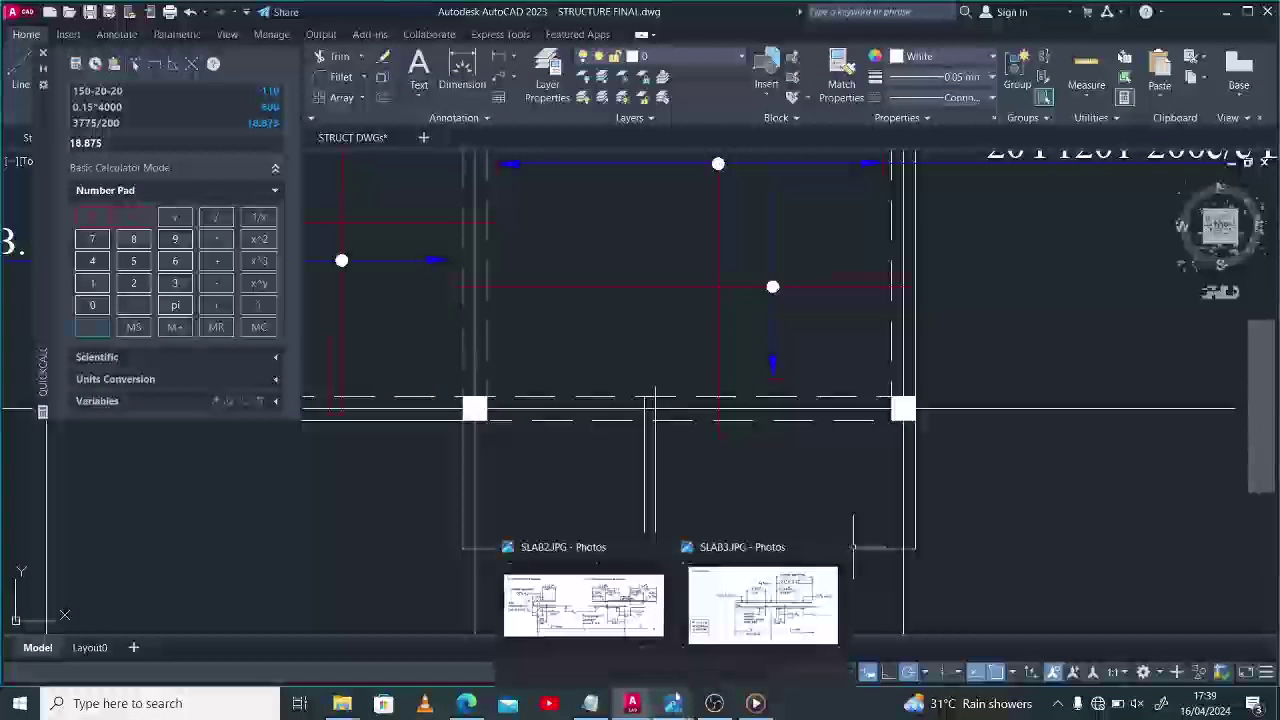
{"action": "left_click", "coordinate": [735, 617]}
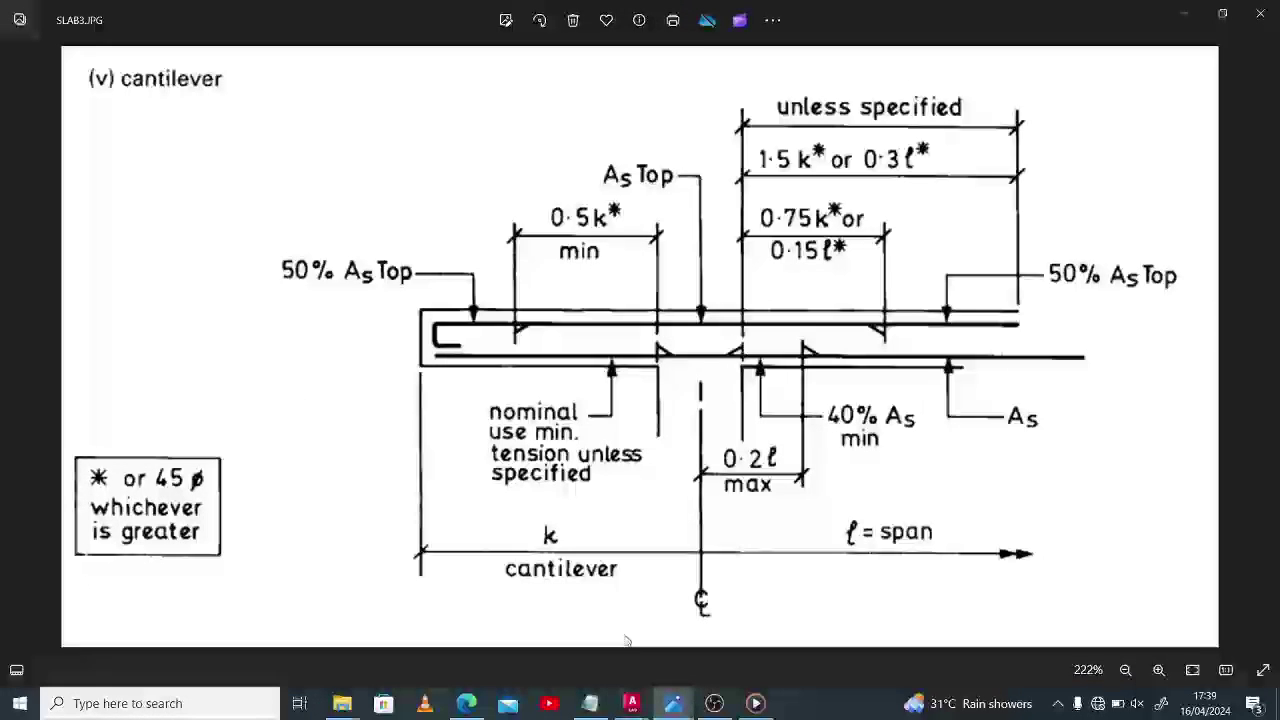
{"action": "left_click", "coordinate": [1184, 12]}
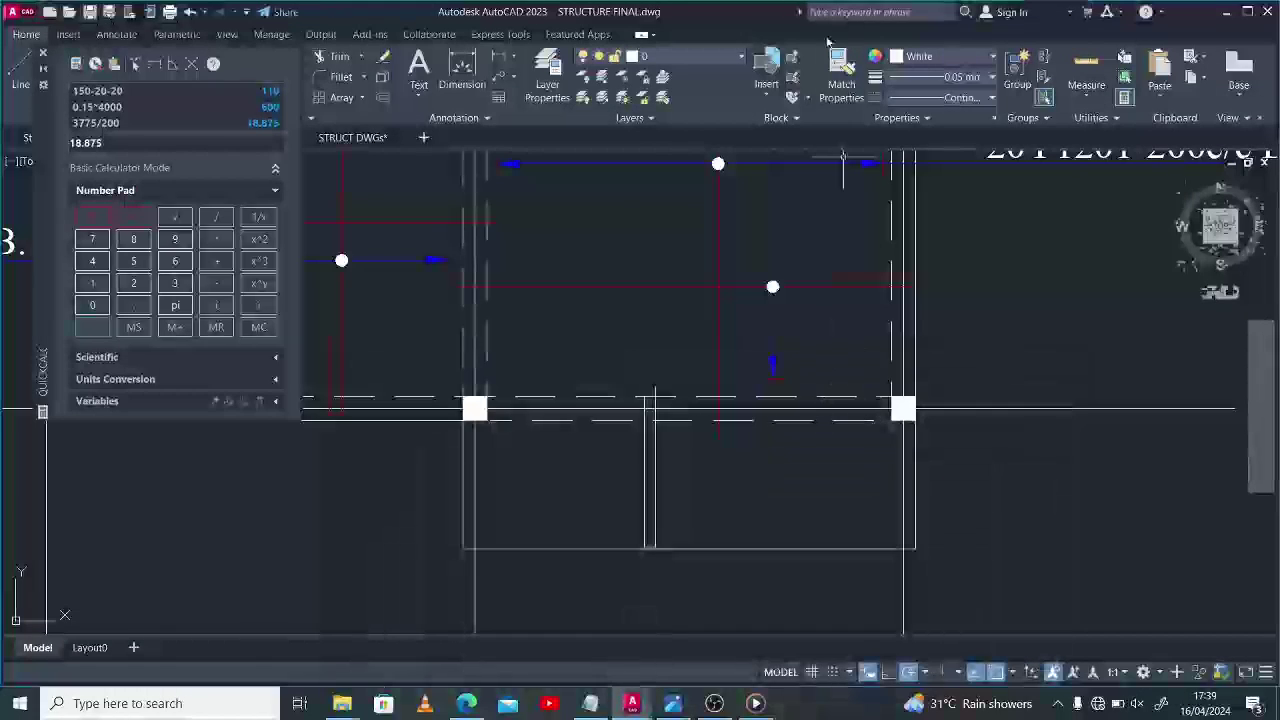
{"action": "left_click", "coordinate": [765, 546]}
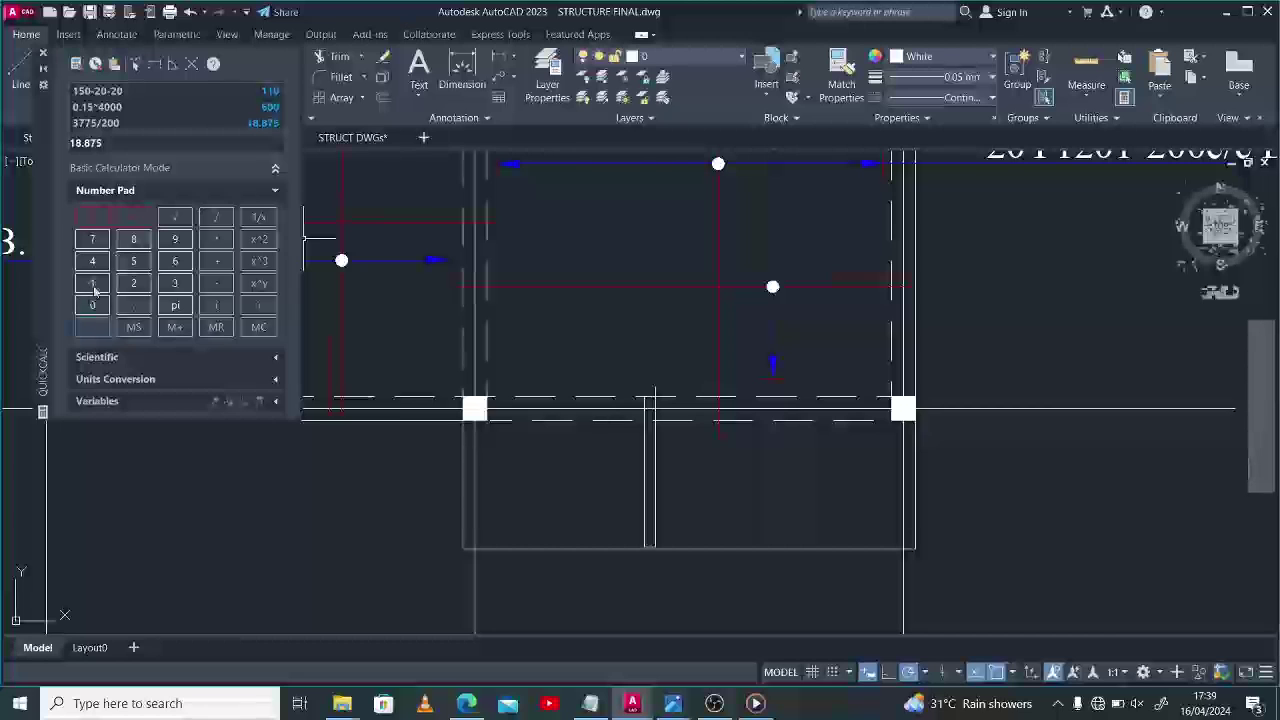
Calculate 1.5*1313, and stretch the upper end of the cantilever hooked bar's longer leg 2000 up into the adjoining slab panel.
{"action": "left_click", "coordinate": [134, 266]}
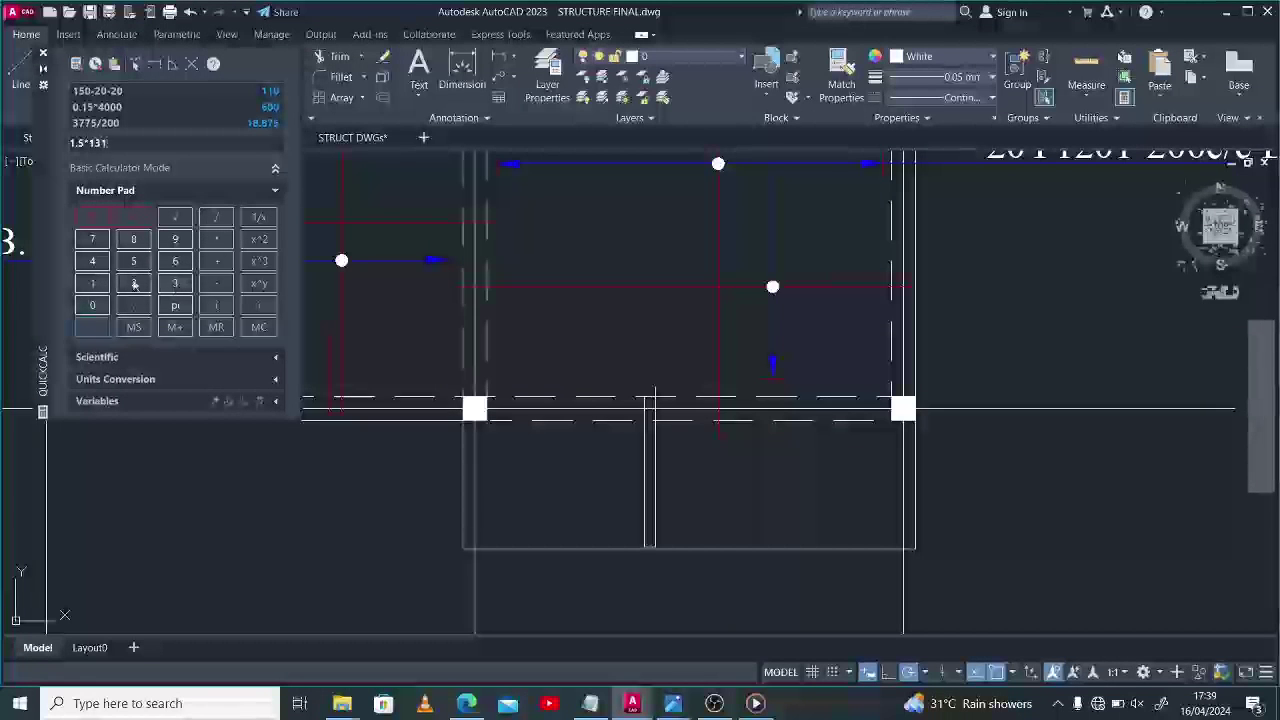
{"action": "left_click", "coordinate": [180, 285]}
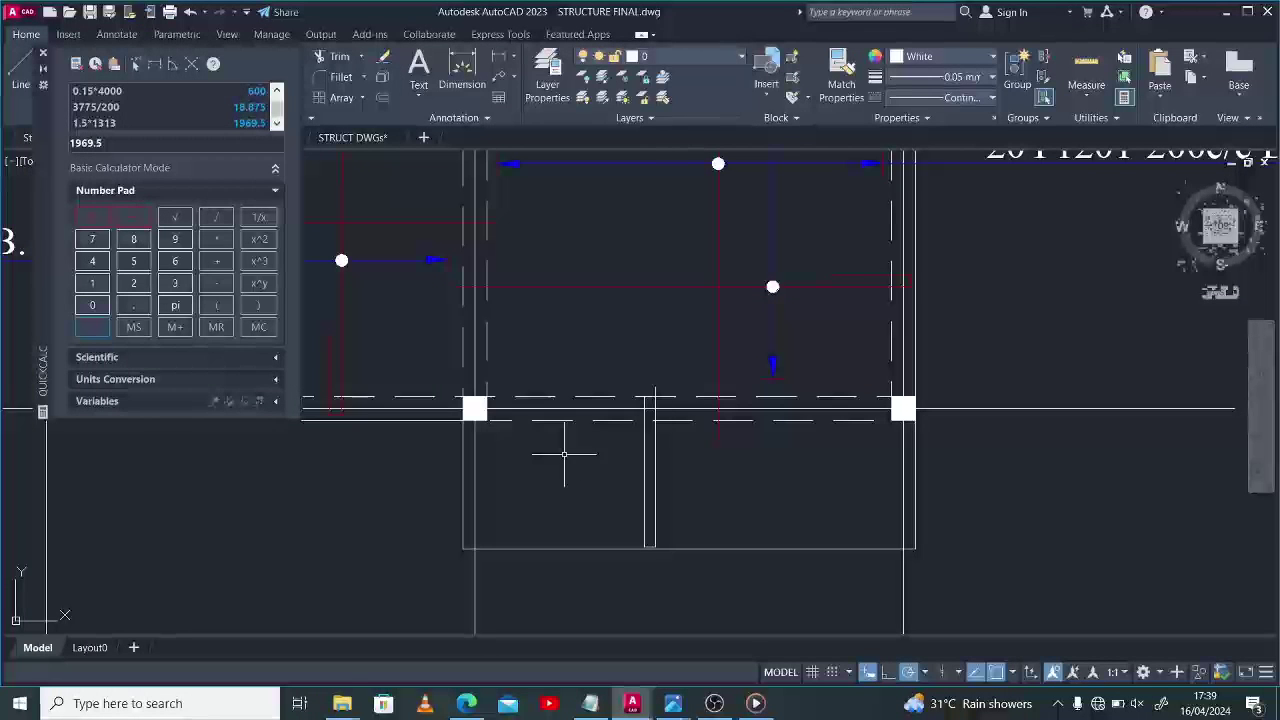
{"action": "left_click", "coordinate": [649, 455]}
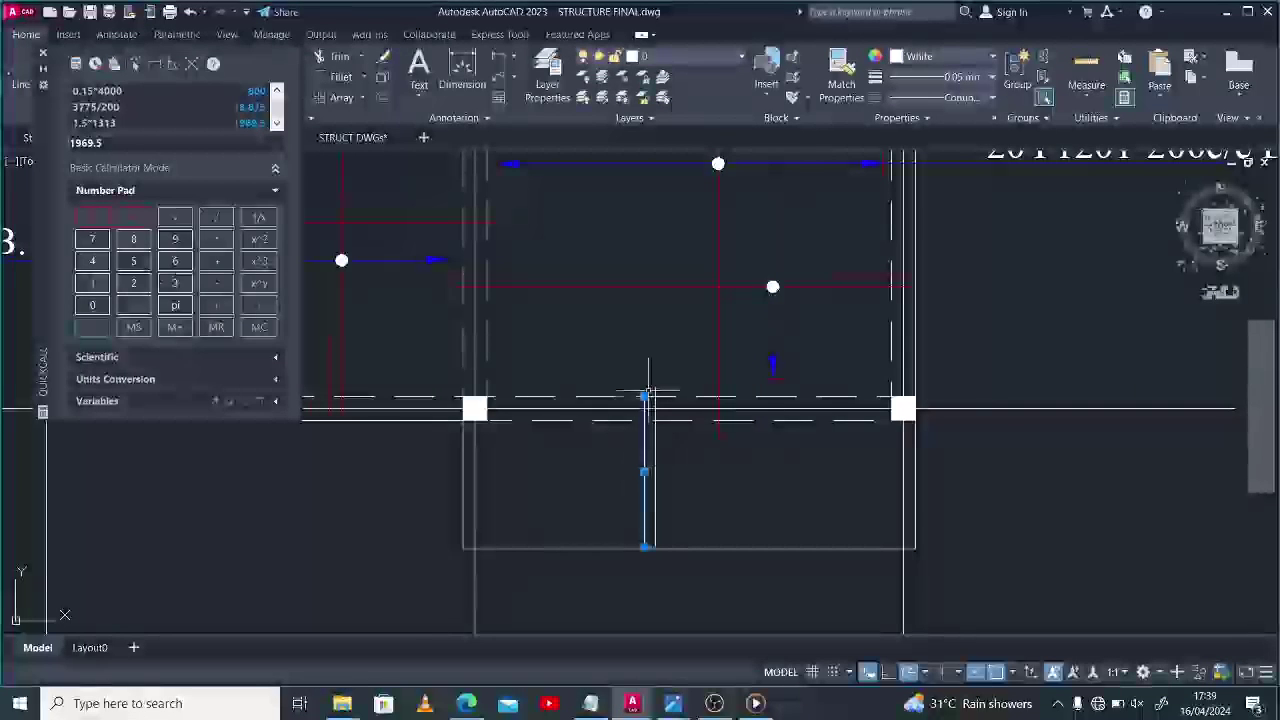
{"action": "left_click", "coordinate": [645, 397]}
{"action": "type", "text": "2"}
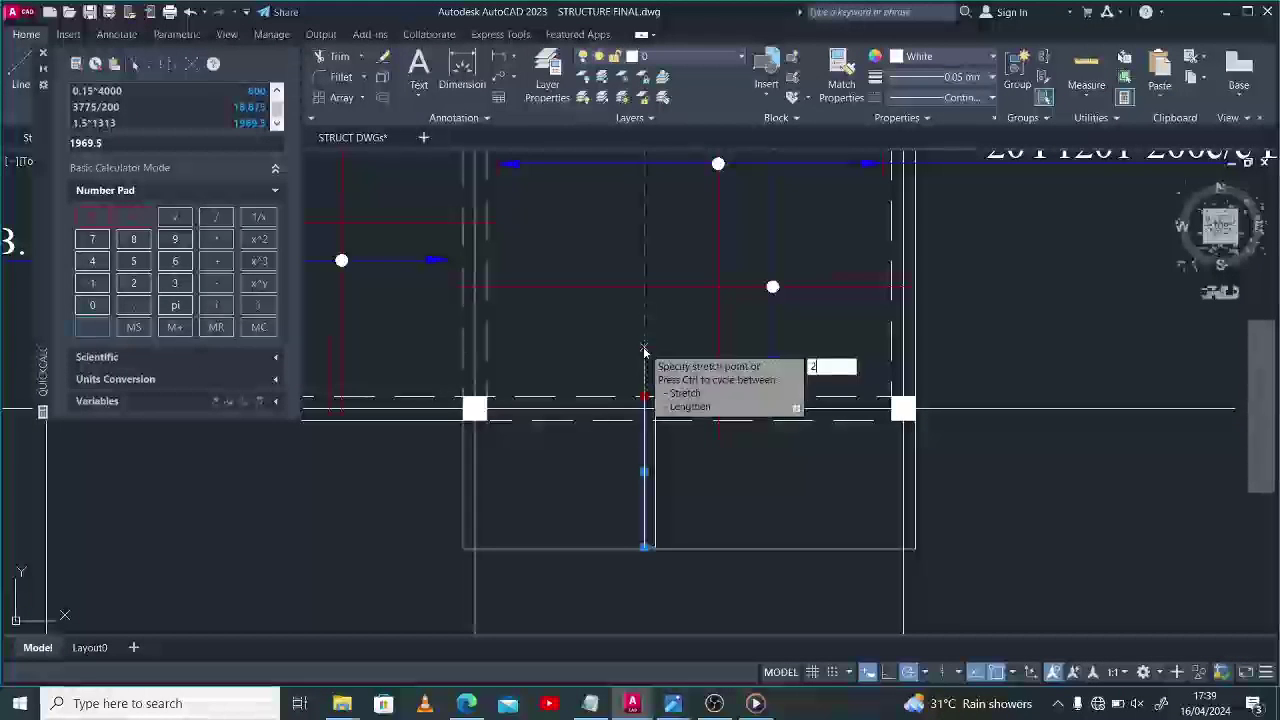
{"action": "type", "text": "000"}
{"action": "key", "text": "Return"}
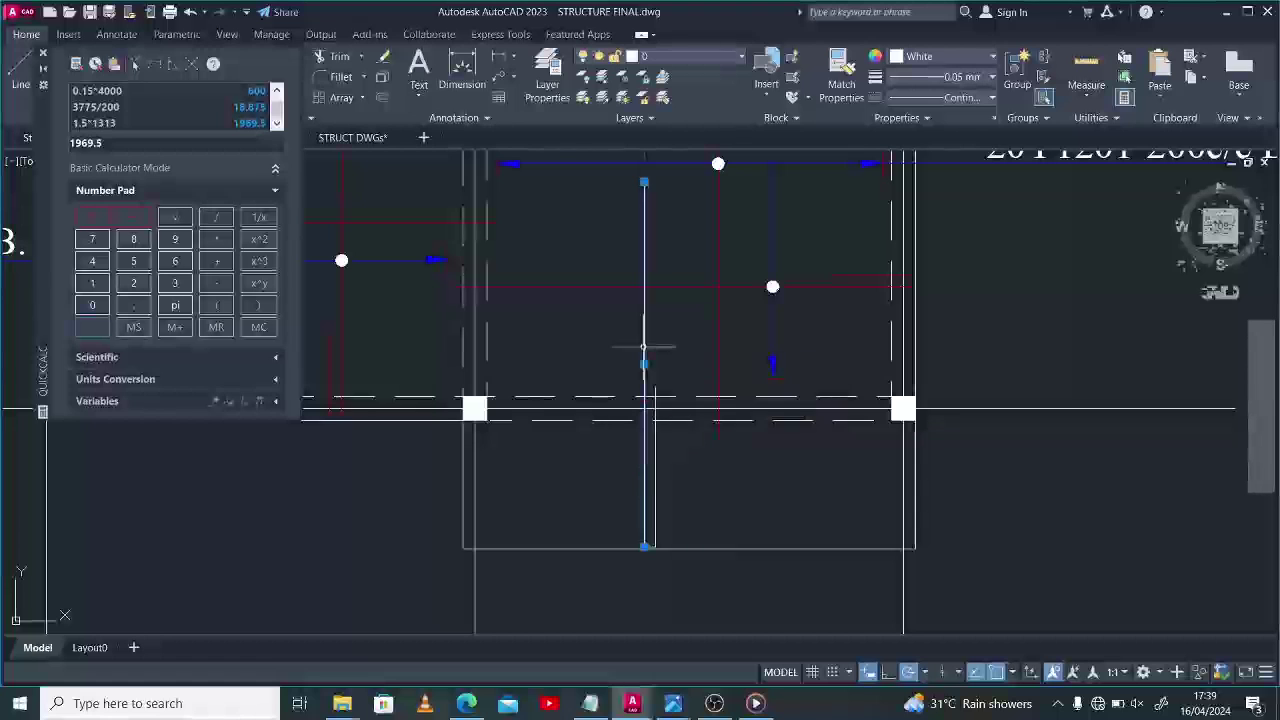
Match the properties of the cantilever's hooked bar lines to the panel's vertical bar on the Top Rebar Line layer.
{"action": "scroll", "coordinate": [688, 418], "scroll_direction": "down", "scroll_amount": 2}
{"action": "left_click", "coordinate": [703, 368]}
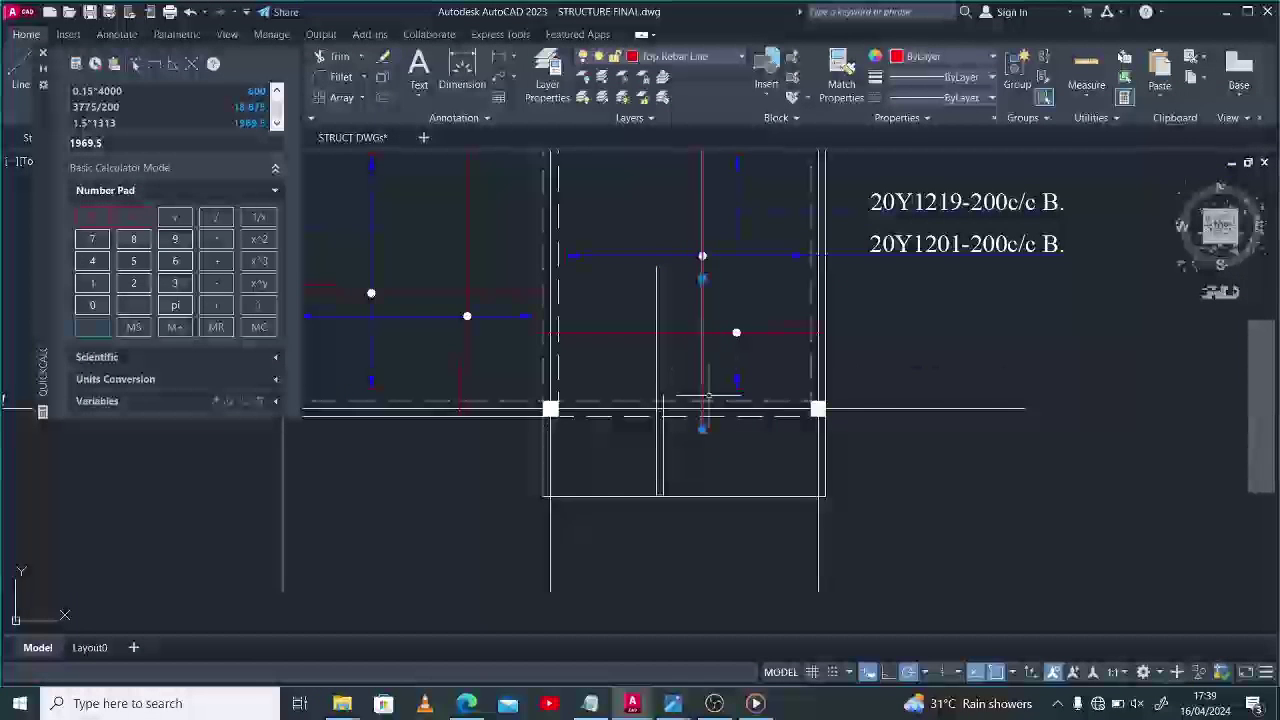
{"action": "key", "text": "Escape"}
{"action": "left_click", "coordinate": [642, 461]}
{"action": "left_click", "coordinate": [683, 481]}
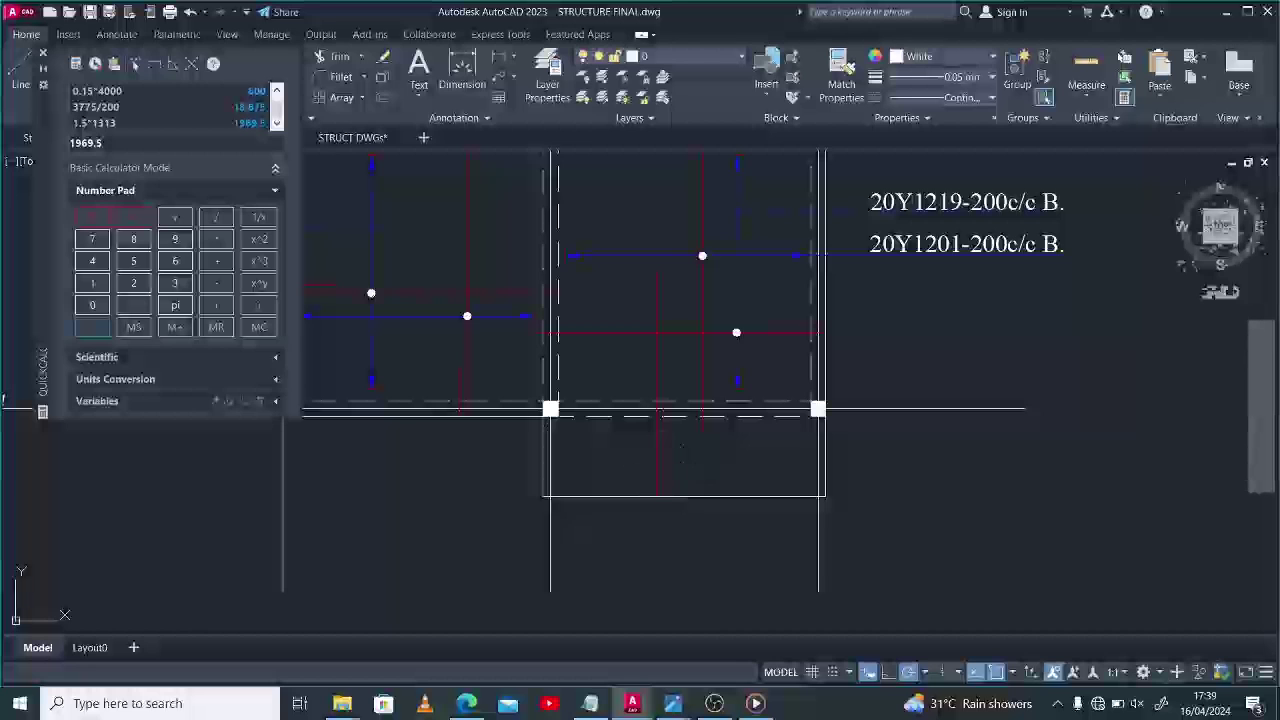
{"action": "left_click", "coordinate": [663, 451]}
{"action": "left_click", "coordinate": [663, 451]}
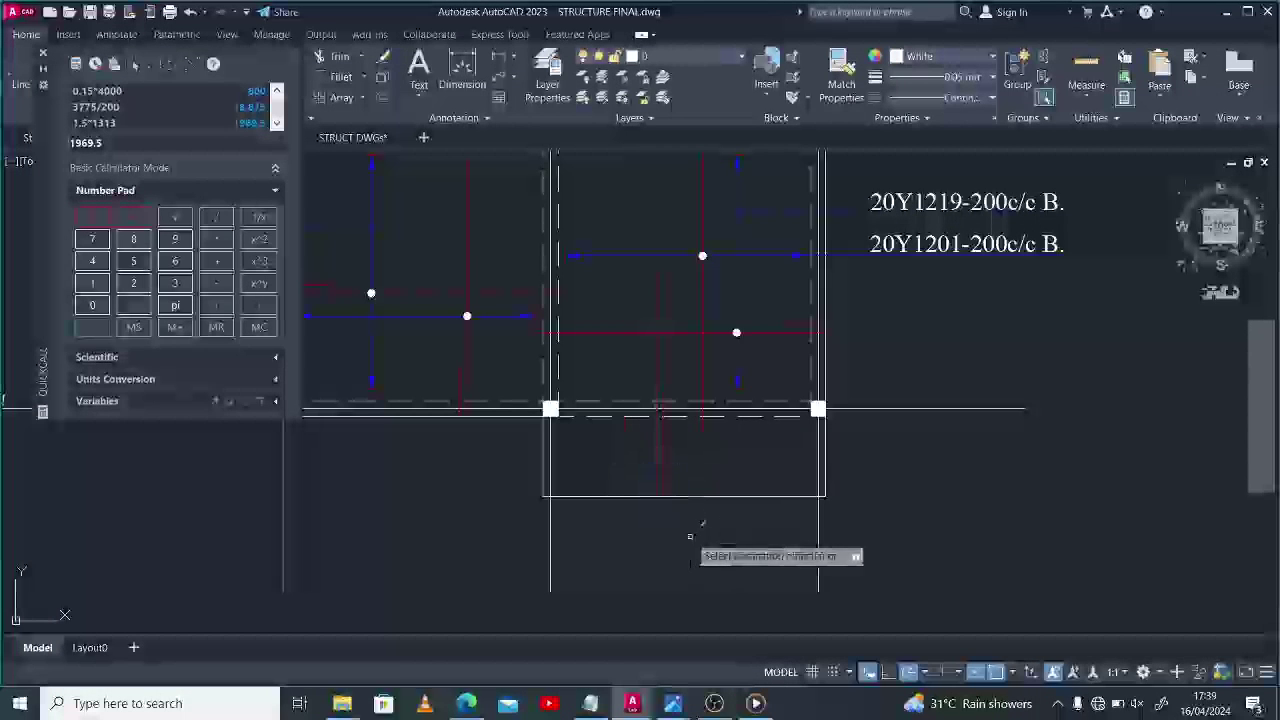
Copy the panel's horizontal bar range line with its 20Y1201-200c/c B. label about 3011 straight down into the cantilever slab.
{"action": "scroll", "coordinate": [720, 510], "scroll_direction": "down", "scroll_amount": 2}
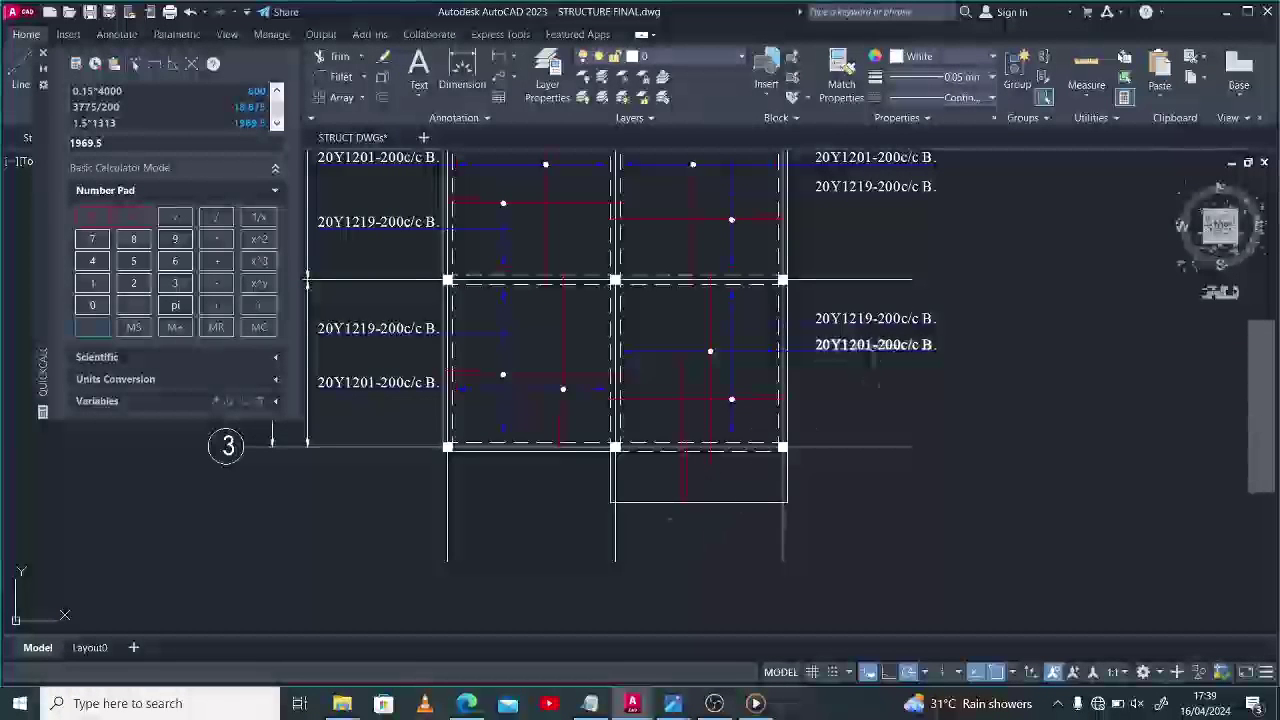
{"action": "scroll", "coordinate": [875, 357], "scroll_direction": "up", "scroll_amount": 2}
{"action": "left_click", "coordinate": [748, 349]}
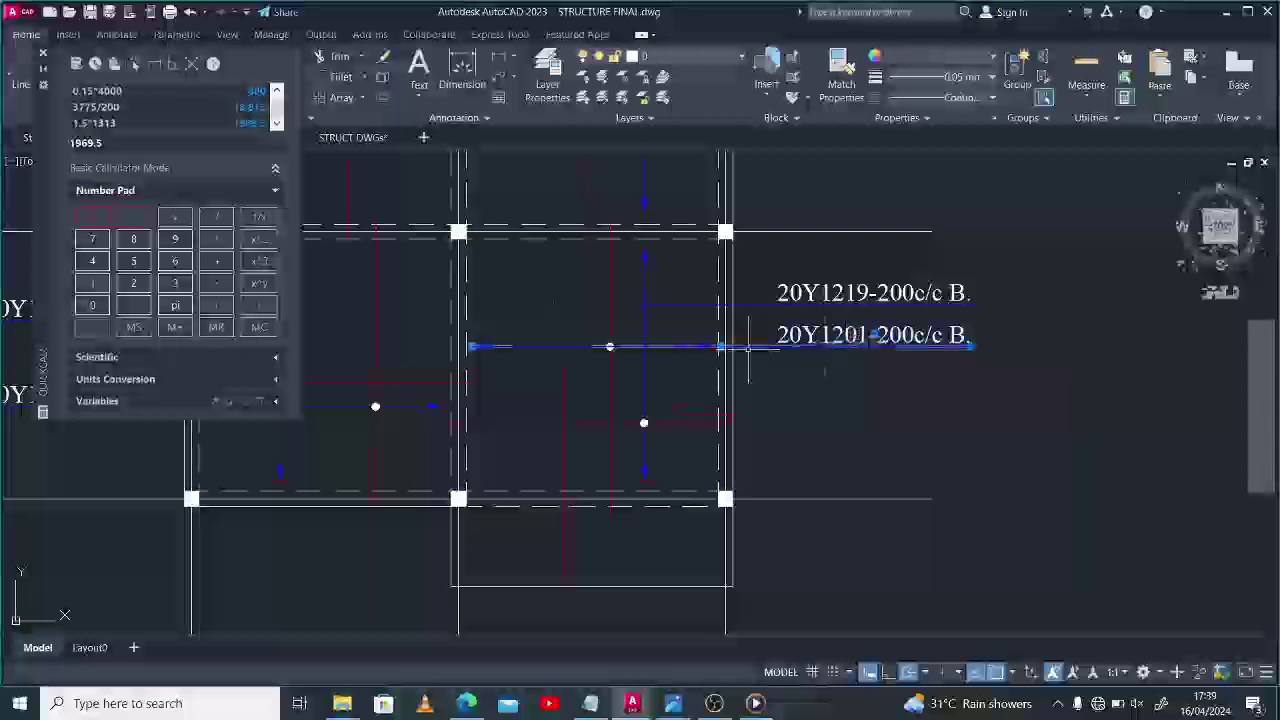
{"action": "left_click", "coordinate": [451, 327]}
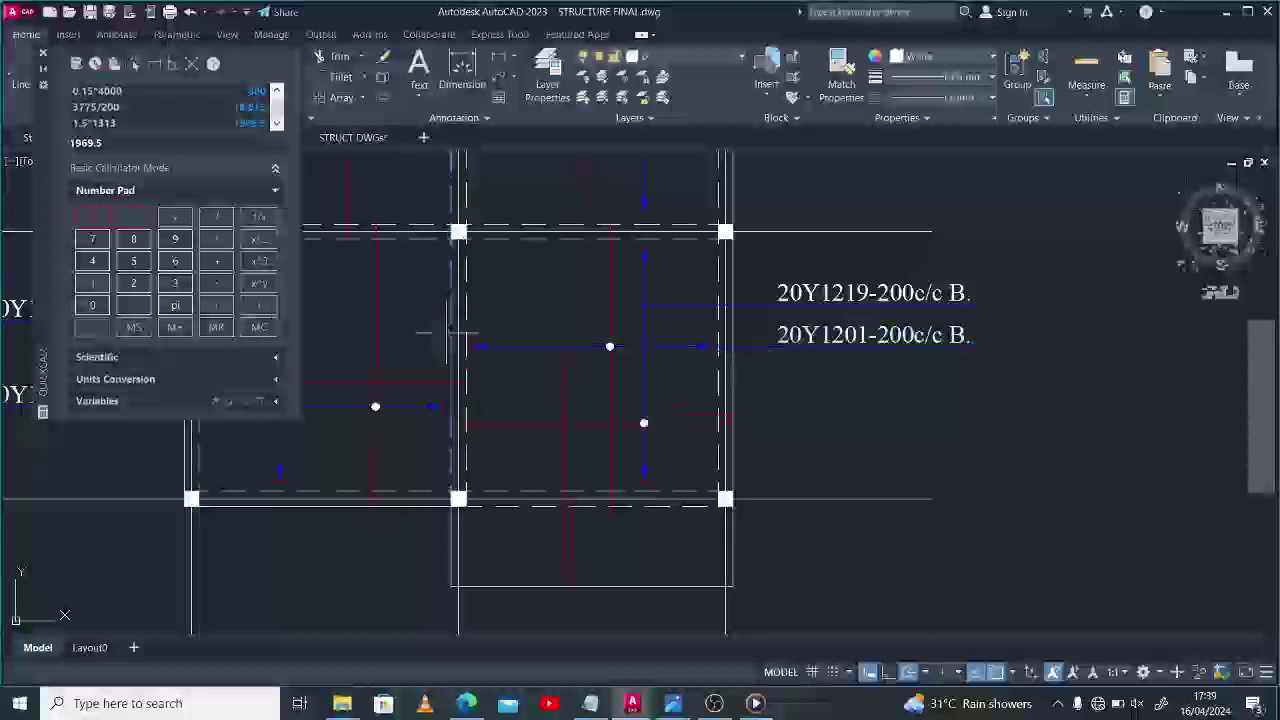
{"action": "left_click", "coordinate": [447, 335]}
{"action": "left_click", "coordinate": [700, 351]}
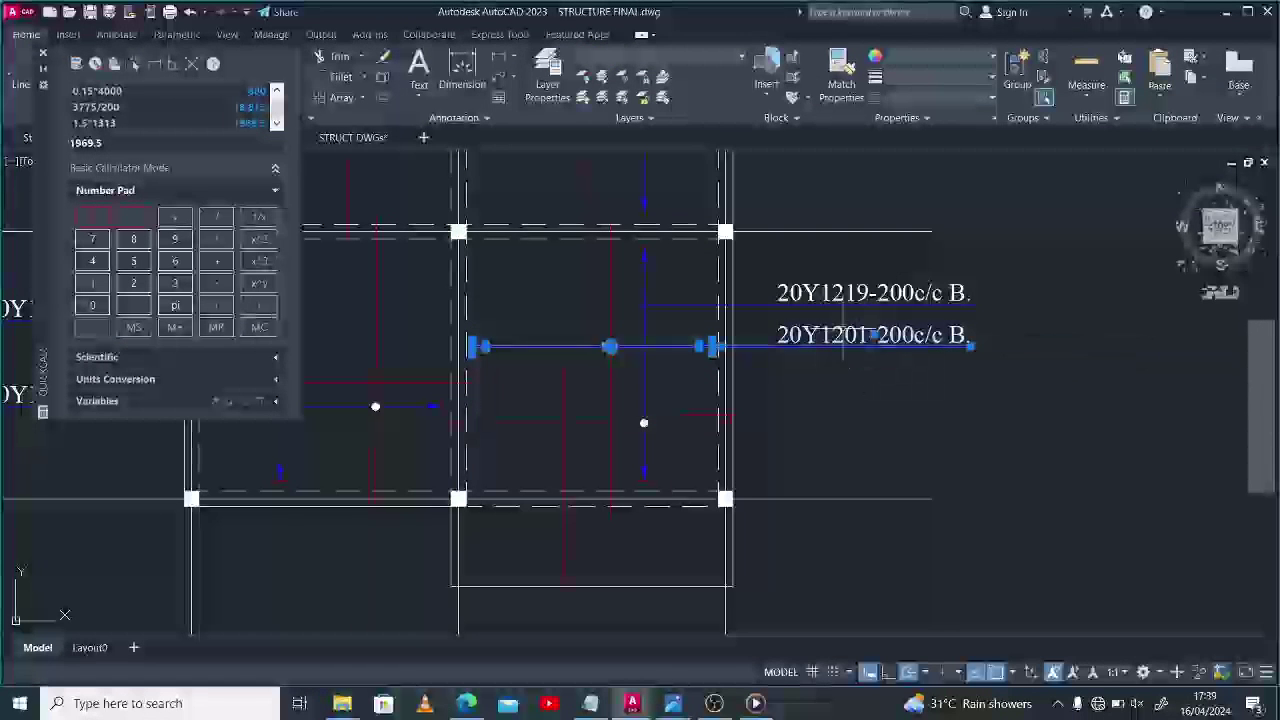
{"action": "type", "text": "o"}
{"action": "key", "text": "Return"}
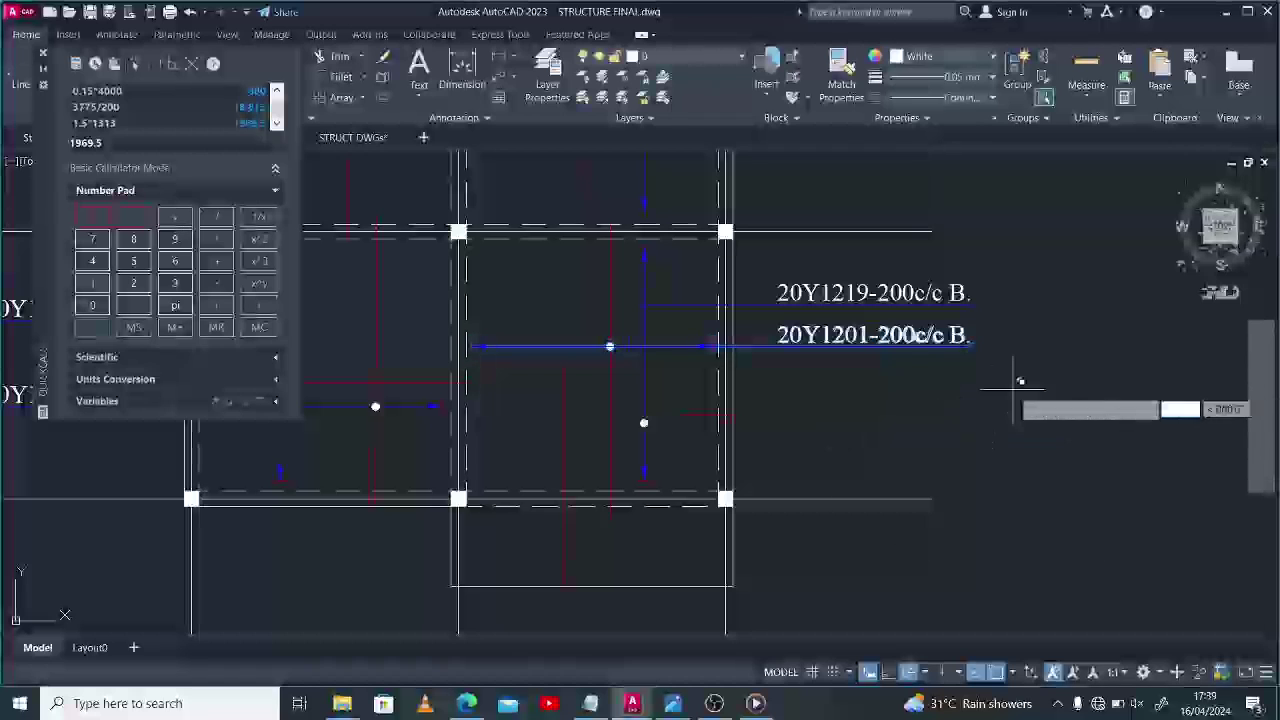
{"action": "left_click", "coordinate": [1023, 380]}
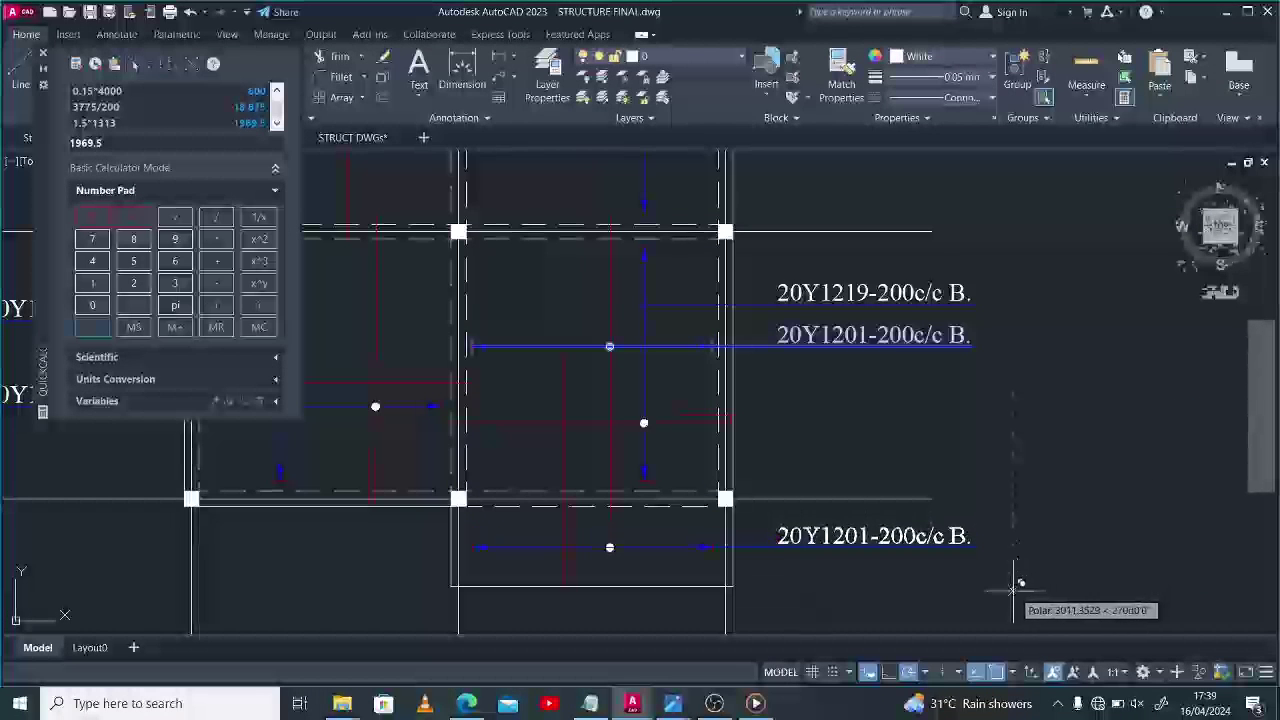
{"action": "left_click", "coordinate": [1013, 590]}
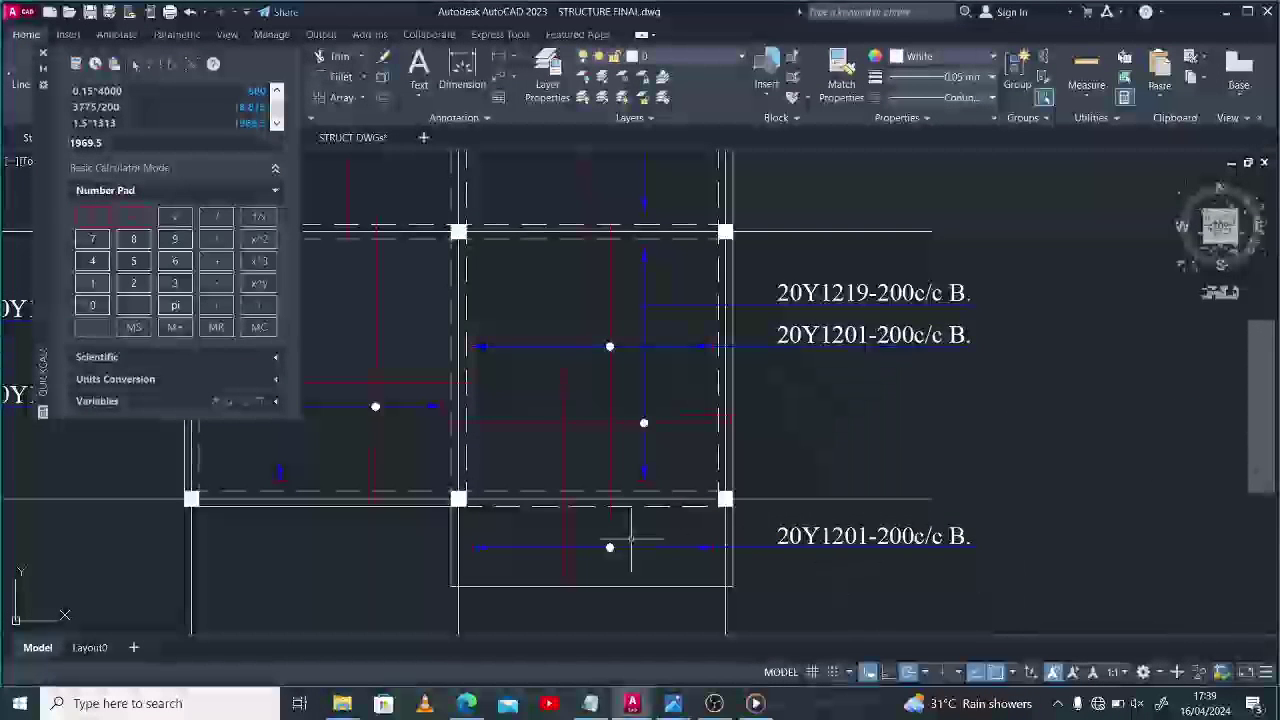
Move the copied range line's white dot horizontally onto the short return leg of the cantilever's hooked bar.
{"action": "type", "text": "co"}
{"action": "key", "text": "Return"}
{"action": "scroll", "coordinate": [610, 548], "scroll_direction": "up", "scroll_amount": 1}
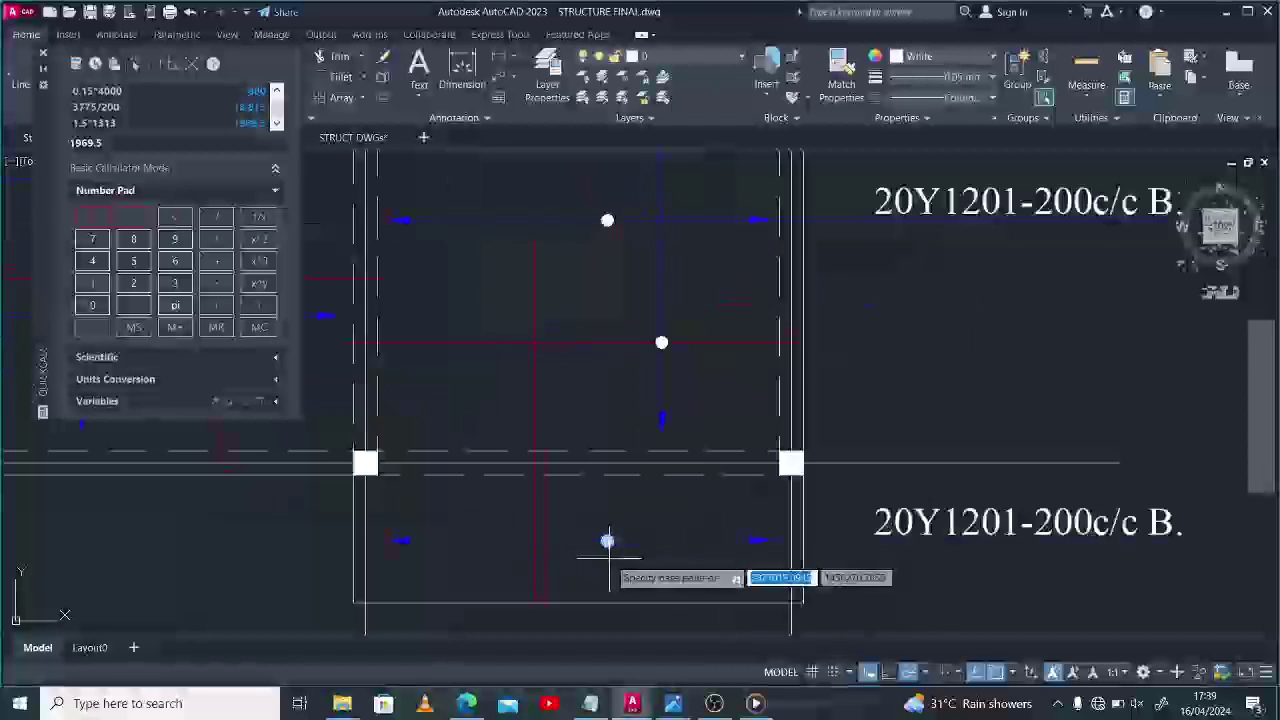
{"action": "left_click", "coordinate": [607, 541]}
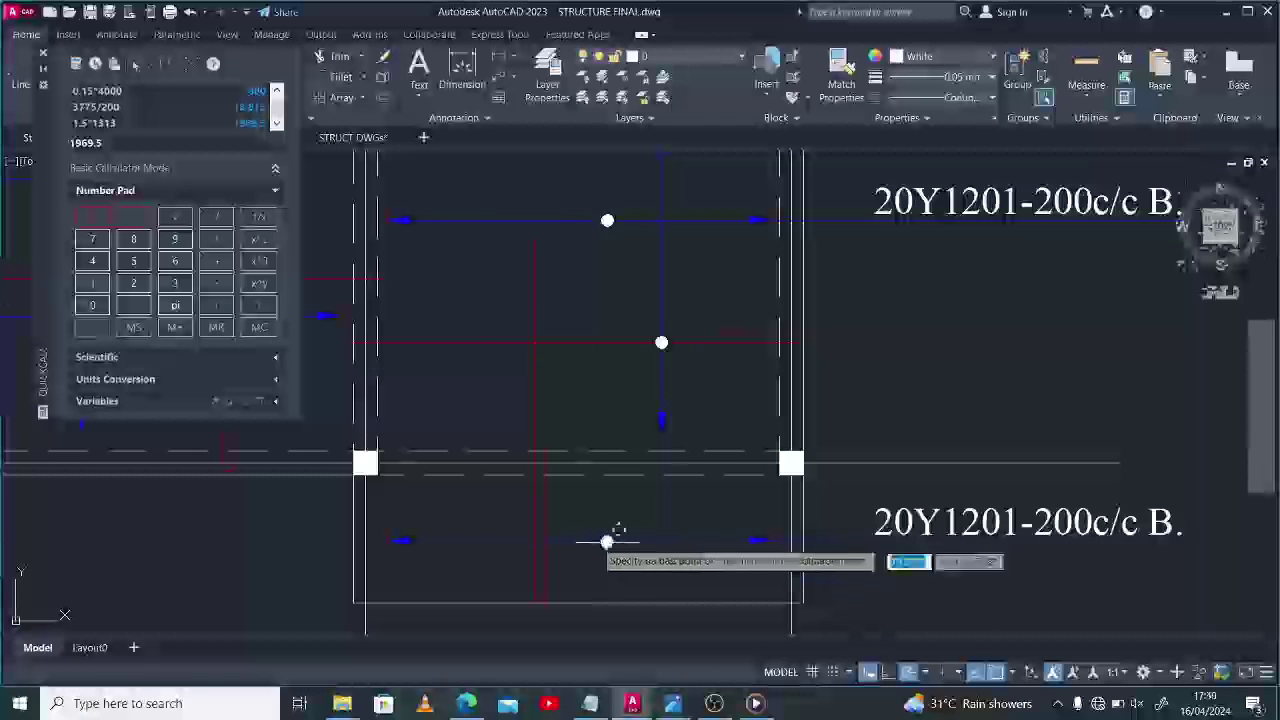
{"action": "left_click", "coordinate": [545, 541]}
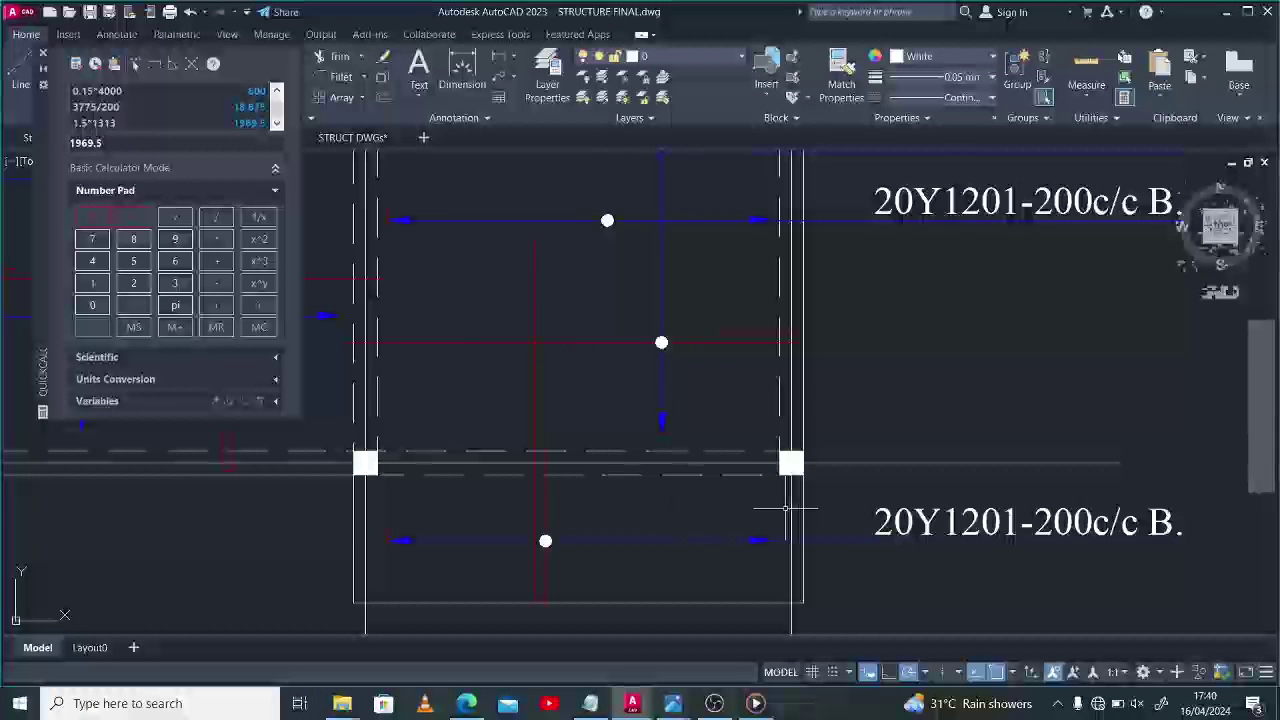
Edit the cantilever range line's label to read 20Y1201-200c/c T/B.
{"action": "left_click", "coordinate": [1164, 520]}
{"action": "double_click", "coordinate": [1039, 500]}
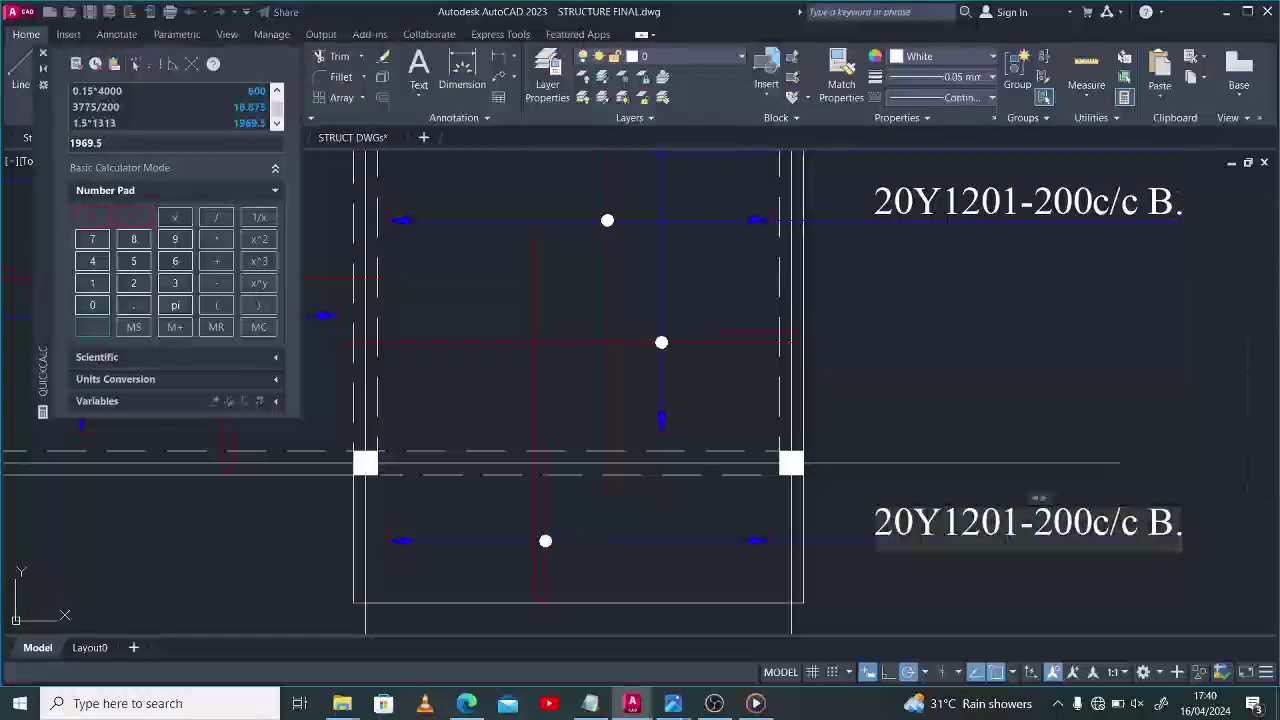
{"action": "type", "text": "T"}
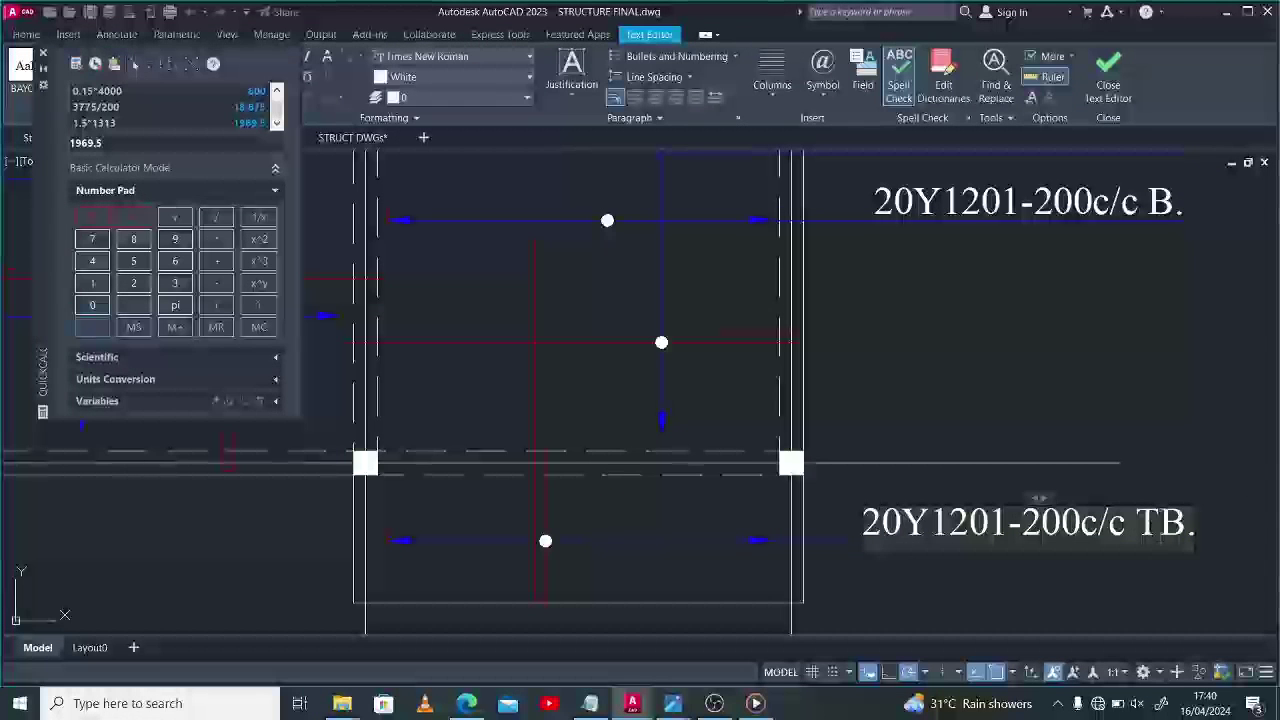
{"action": "type", "text": "/"}
{"action": "left_click", "coordinate": [1048, 545]}
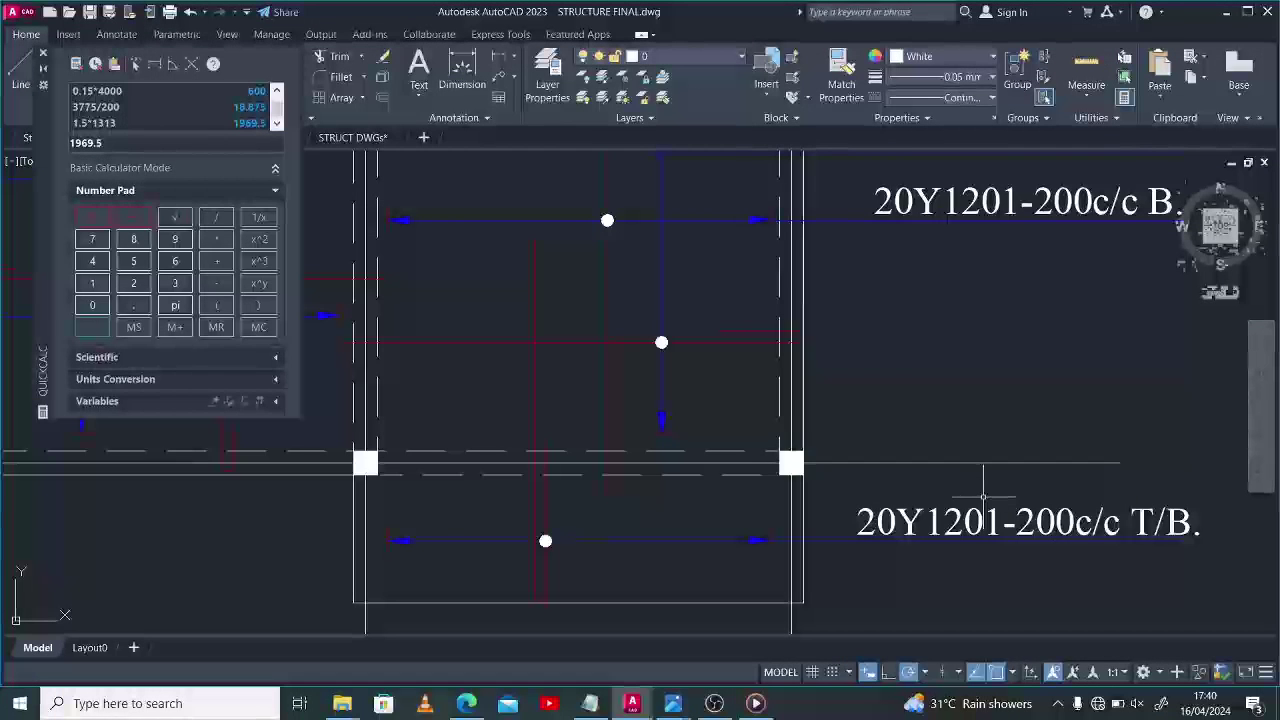
Draw a horizontal line across the full width of the cantilever slab, just below its bar range line.
{"action": "scroll", "coordinate": [983, 495], "scroll_direction": "down", "scroll_amount": 2}
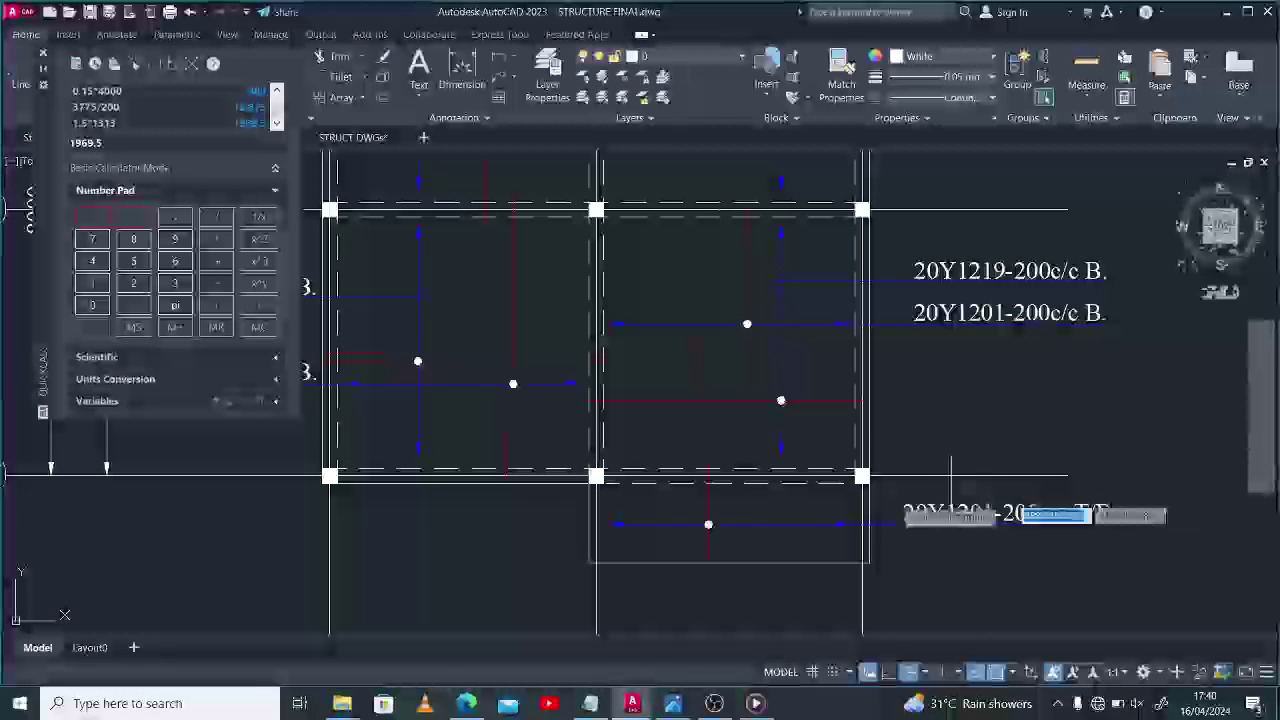
{"action": "scroll", "coordinate": [596, 519], "scroll_direction": "up", "scroll_amount": 4}
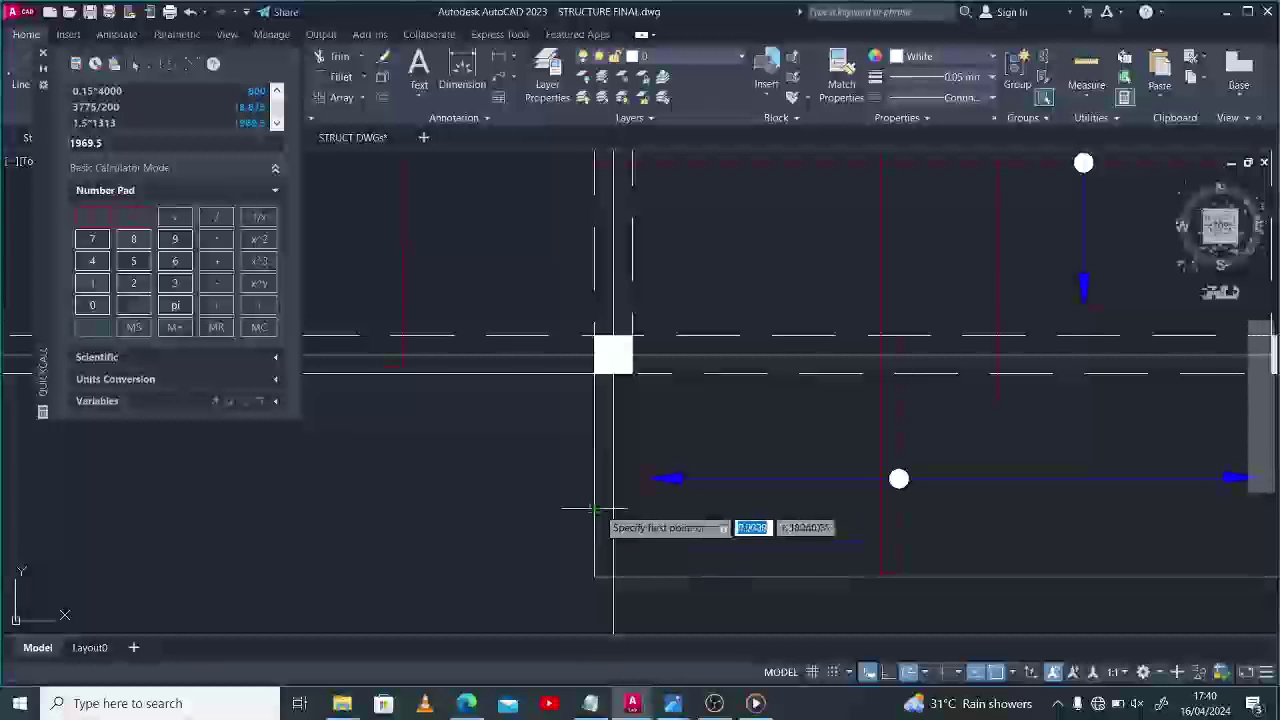
{"action": "scroll", "coordinate": [596, 519], "scroll_direction": "down", "scroll_amount": 3}
{"action": "scroll", "coordinate": [874, 506], "scroll_direction": "up", "scroll_amount": 2}
{"action": "scroll", "coordinate": [870, 504], "scroll_direction": "up", "scroll_amount": 4}
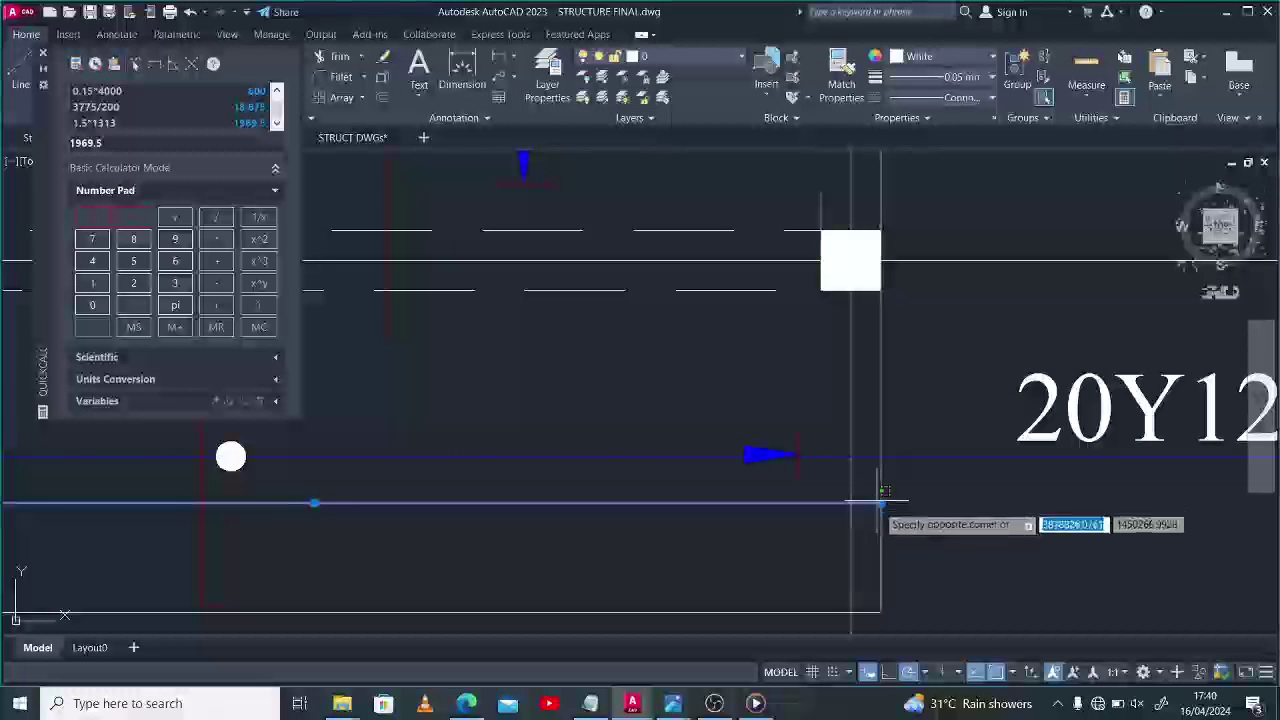
Shorten the new line slightly from the slab's right edge and to the left grid line, and match it to the Top Rebar Line bar.
{"action": "scroll", "coordinate": [869, 503], "scroll_direction": "up", "scroll_amount": 2}
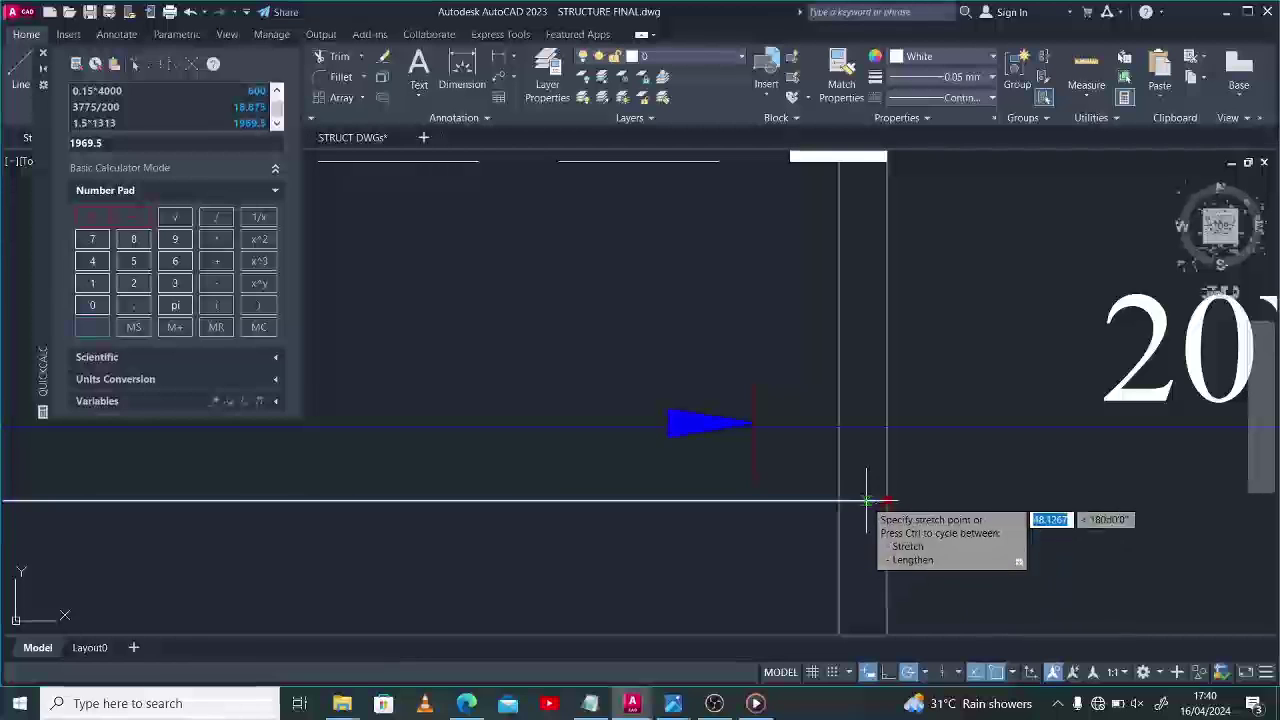
{"action": "type", "text": "20"}
{"action": "key", "text": "Return"}
{"action": "scroll", "coordinate": [869, 503], "scroll_direction": "down", "scroll_amount": 4}
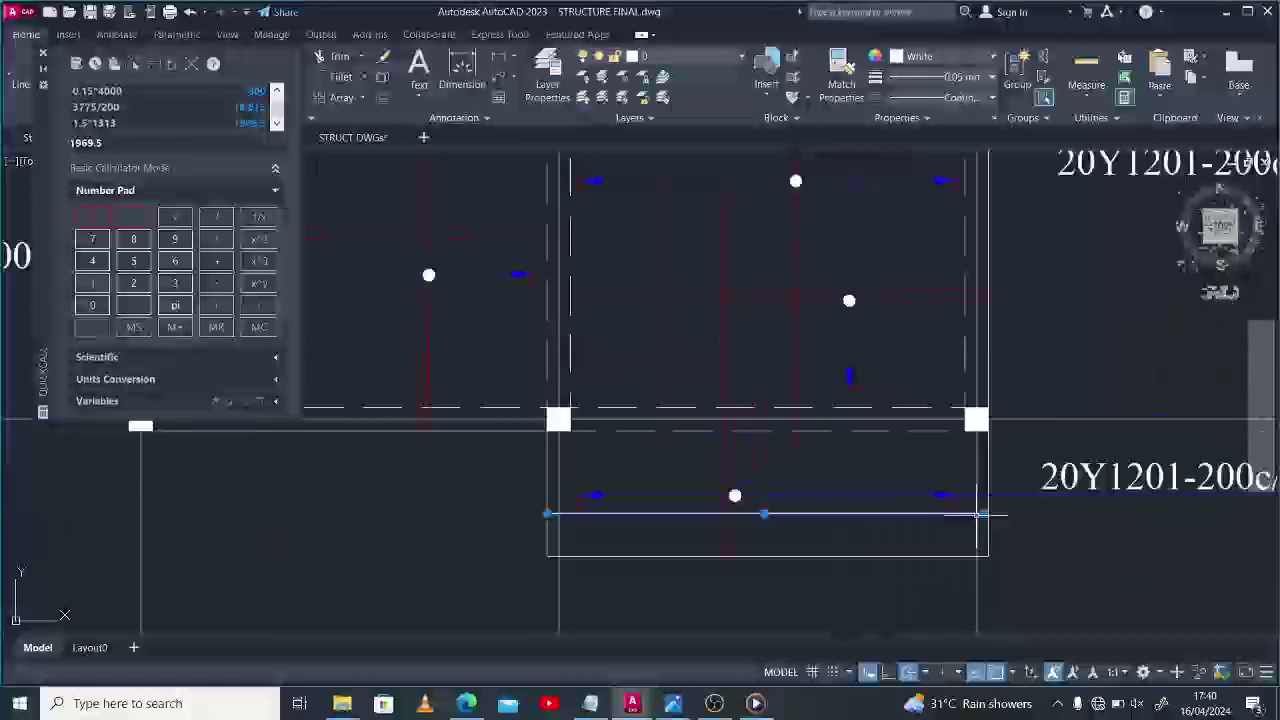
{"action": "scroll", "coordinate": [545, 518], "scroll_direction": "up", "scroll_amount": 2}
{"action": "left_click", "coordinate": [545, 518]}
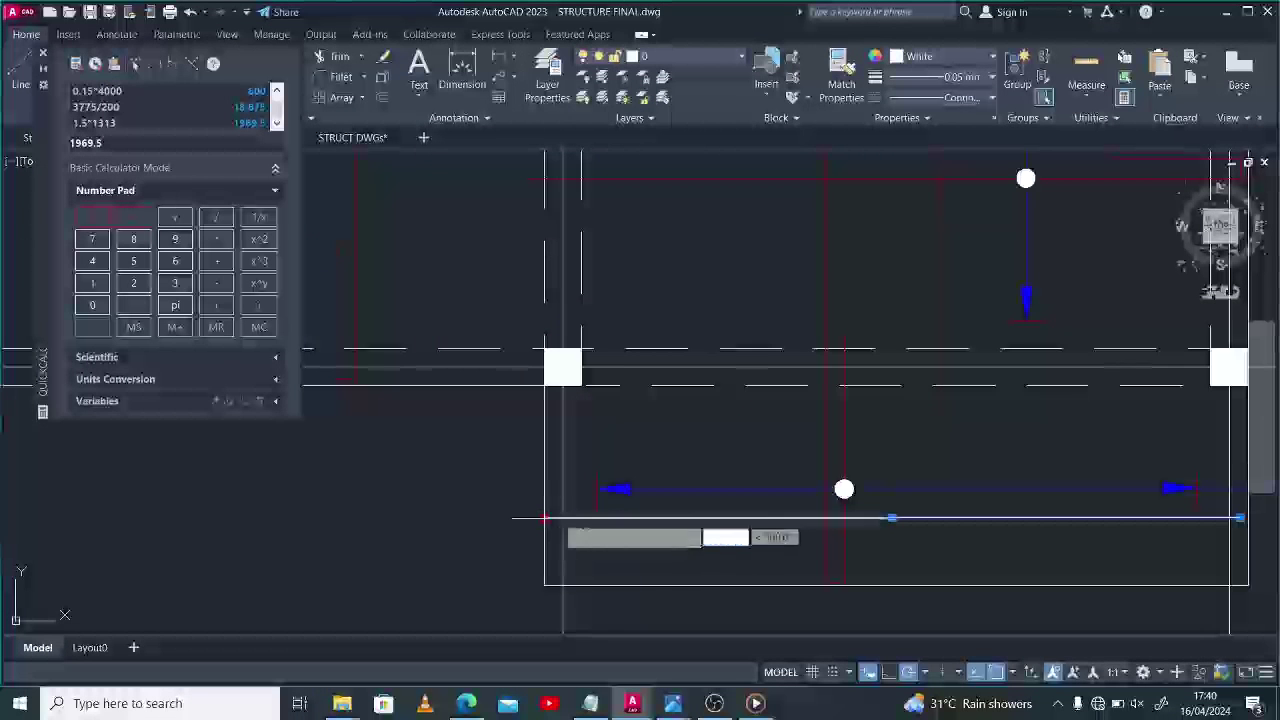
{"action": "left_click", "coordinate": [563, 519]}
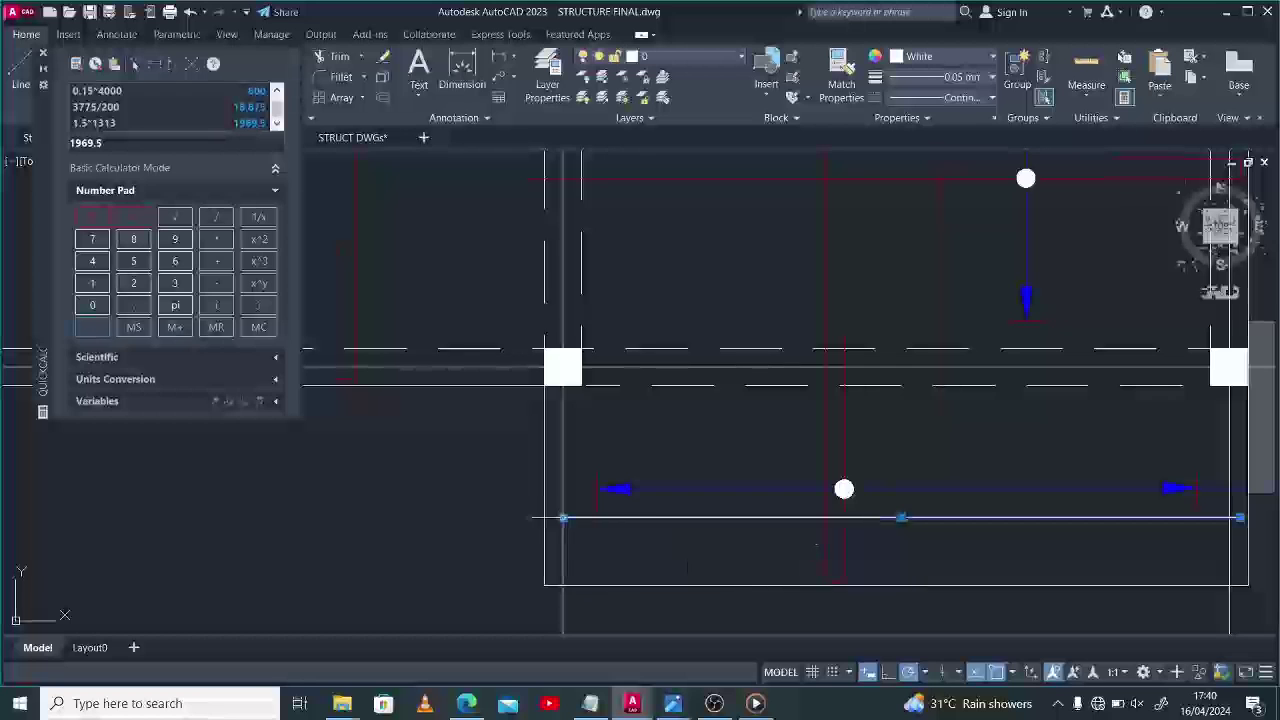
{"action": "left_click", "coordinate": [825, 423]}
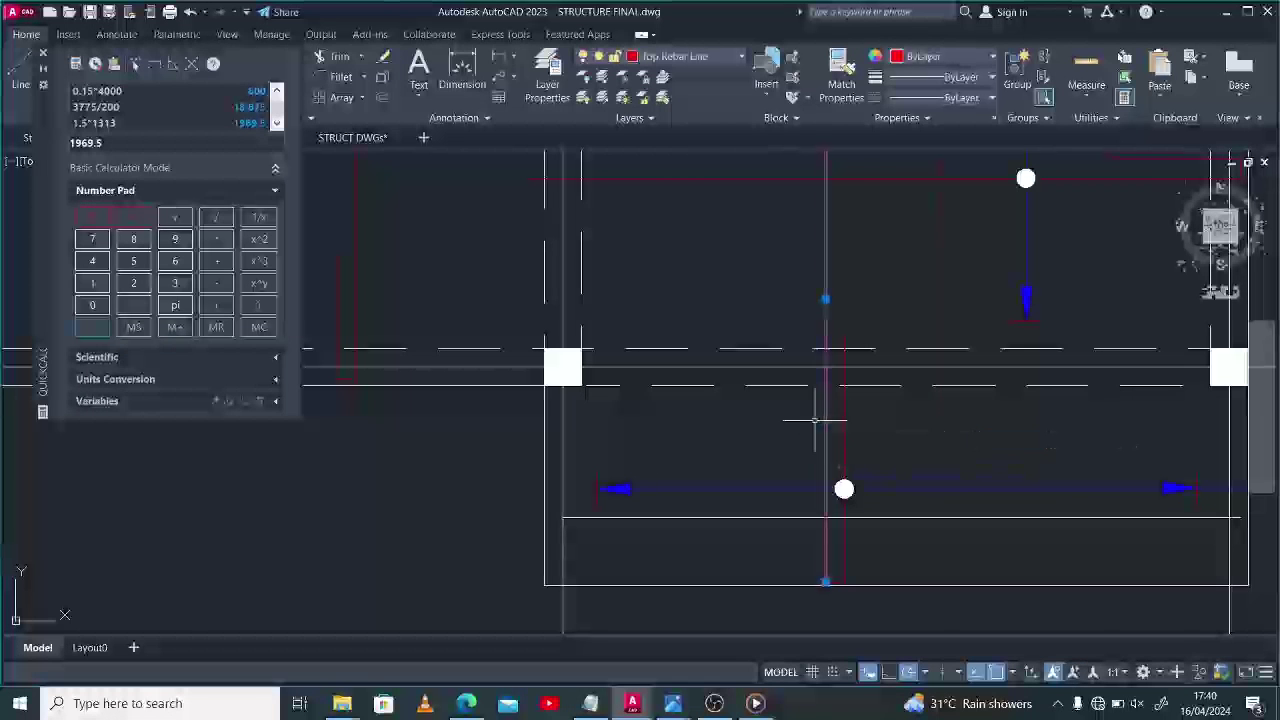
{"action": "left_click", "coordinate": [732, 510]}
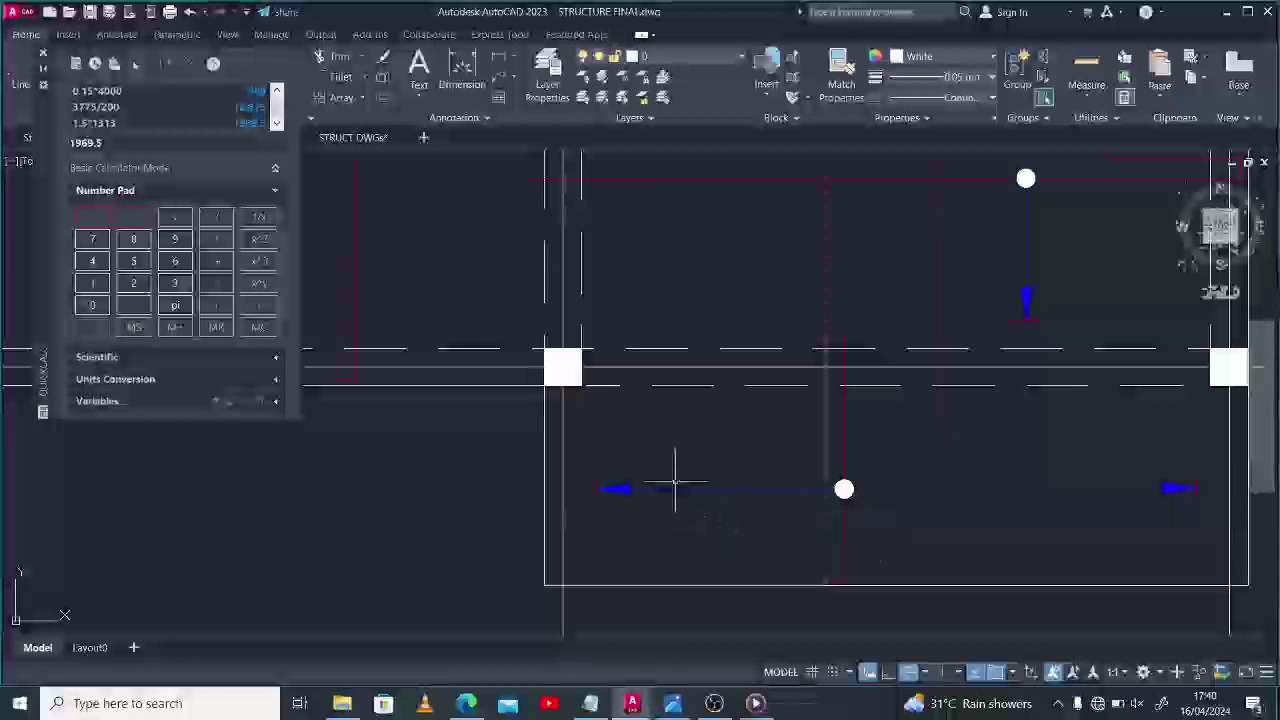
Copy the vertical bar range line from the panel above straight down into the cantilever slab.
{"action": "scroll", "coordinate": [675, 483], "scroll_direction": "down", "scroll_amount": 4}
{"action": "scroll", "coordinate": [835, 420], "scroll_direction": "up", "scroll_amount": 3}
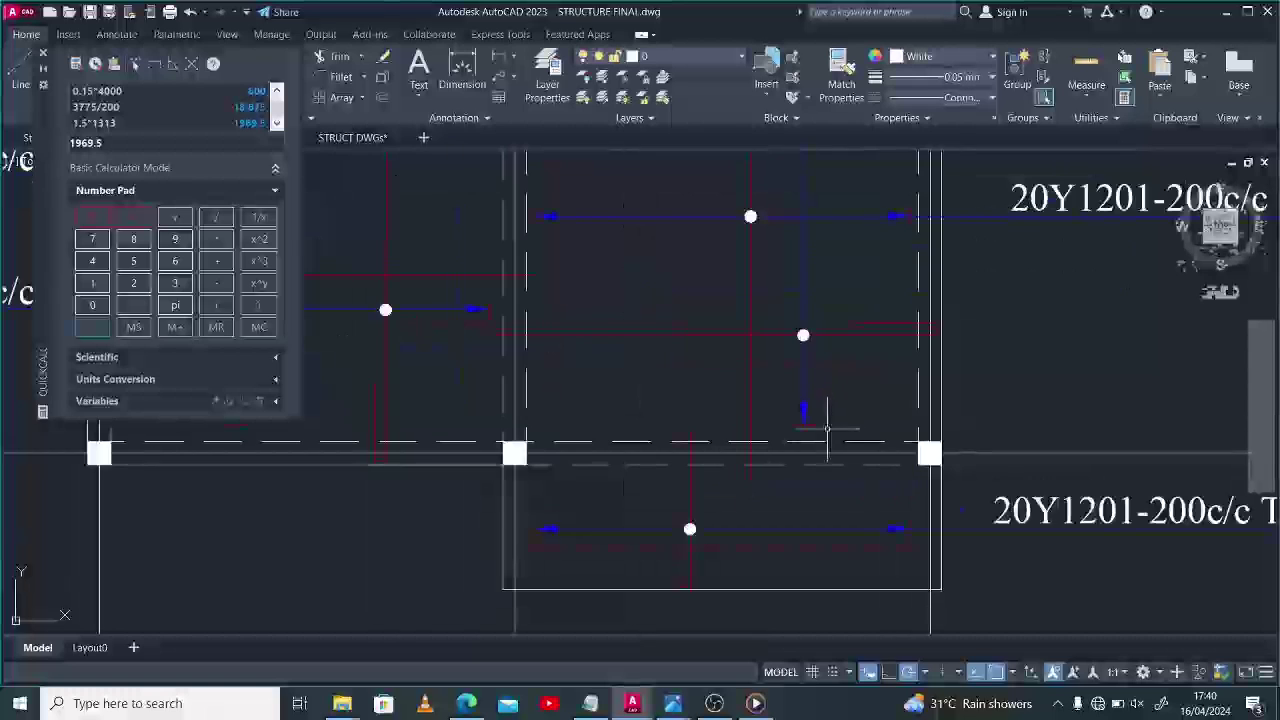
{"action": "left_click", "coordinate": [800, 398]}
{"action": "type", "text": "c"}
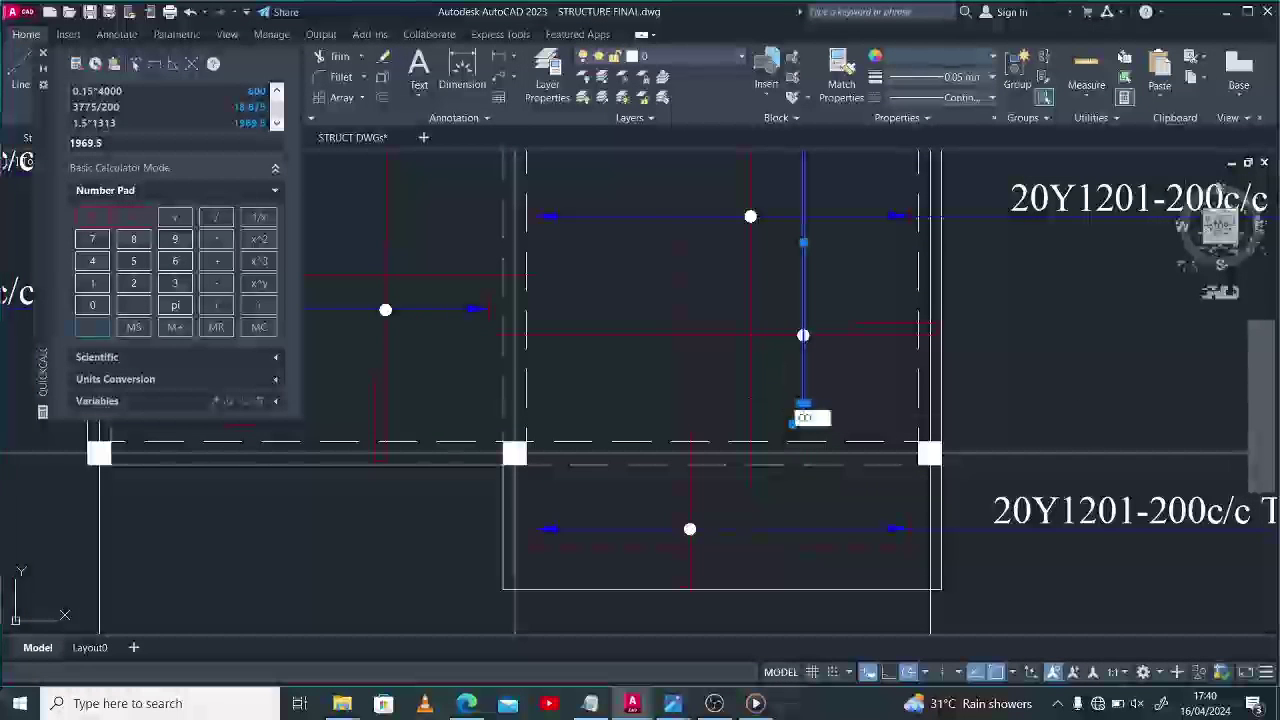
{"action": "type", "text": "o"}
{"action": "key", "text": "Return"}
{"action": "left_click", "coordinate": [843, 450]}
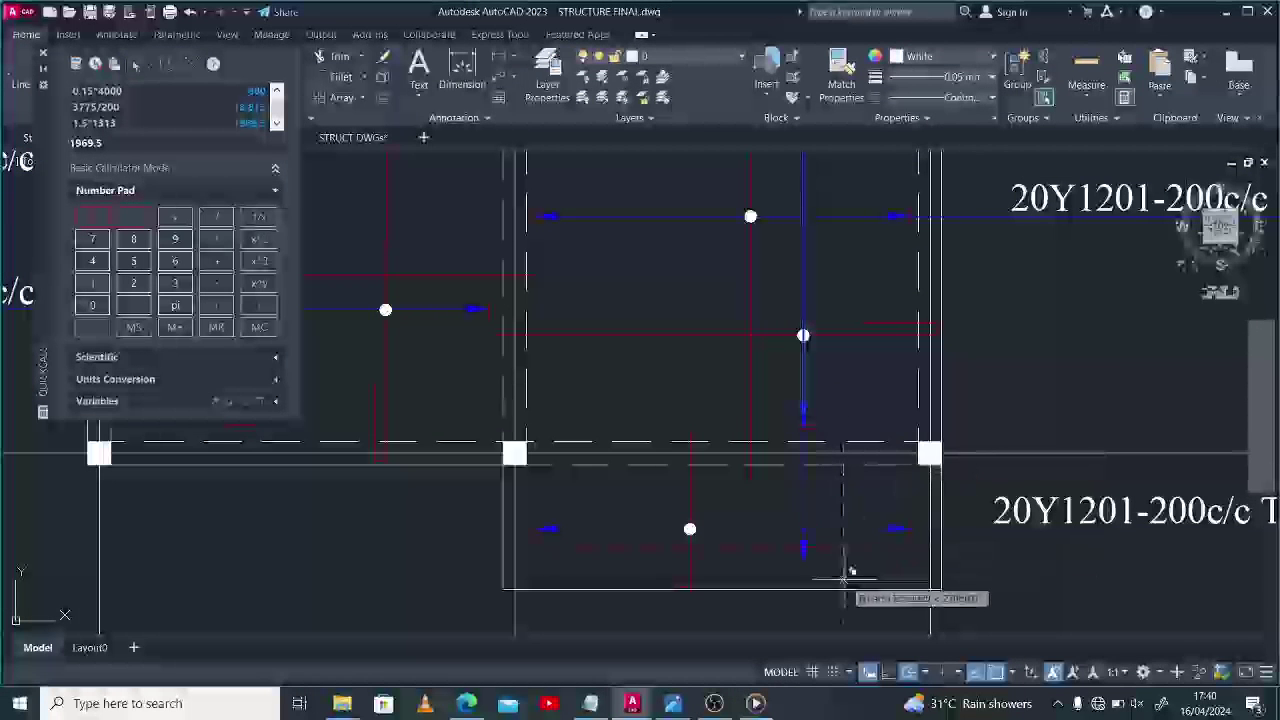
{"action": "key", "text": "Escape"}
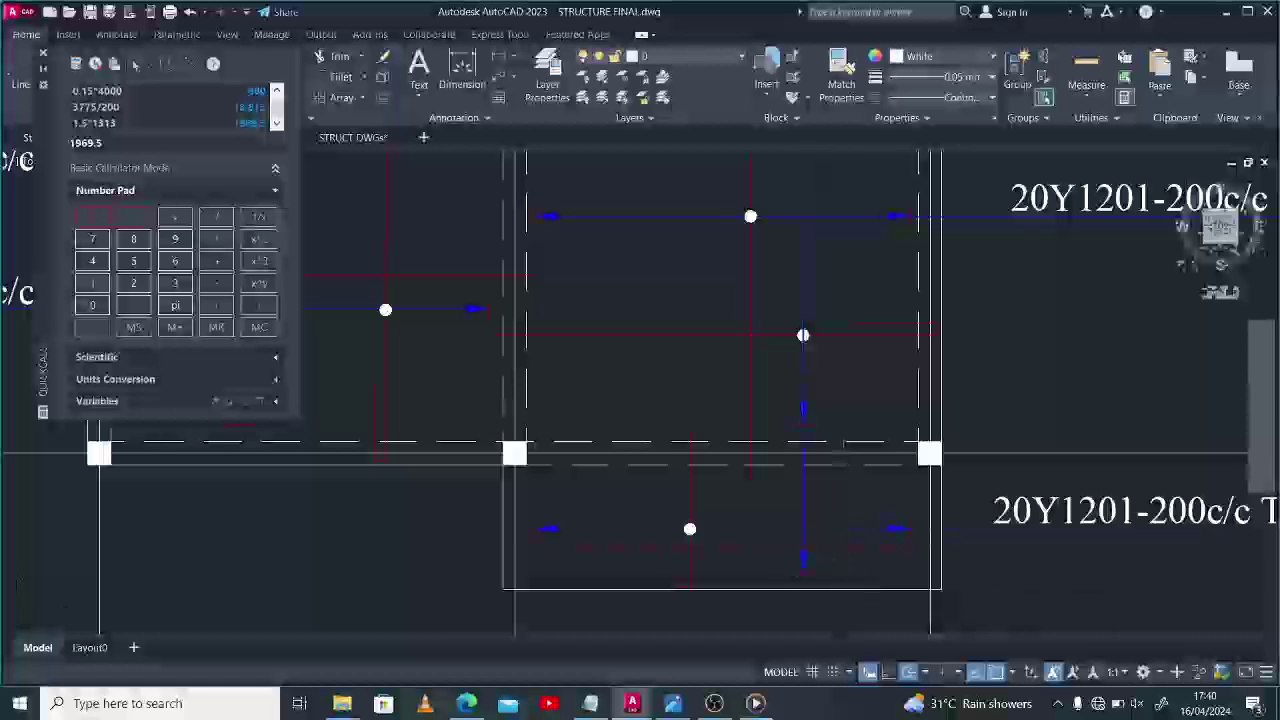
Copy the range line's lower arrowhead and end tick vertically up to the cantilever slab's beam edge.
{"action": "scroll", "coordinate": [817, 569], "scroll_direction": "up", "scroll_amount": 4}
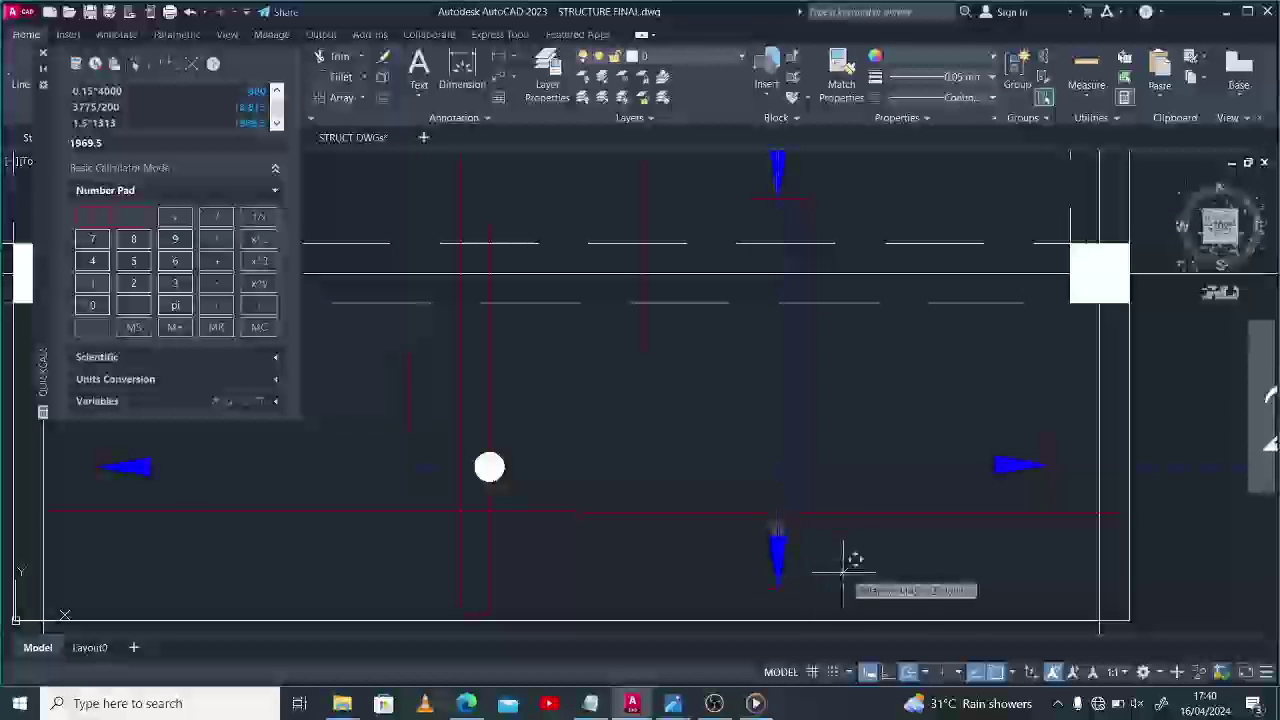
{"action": "left_click", "coordinate": [790, 582]}
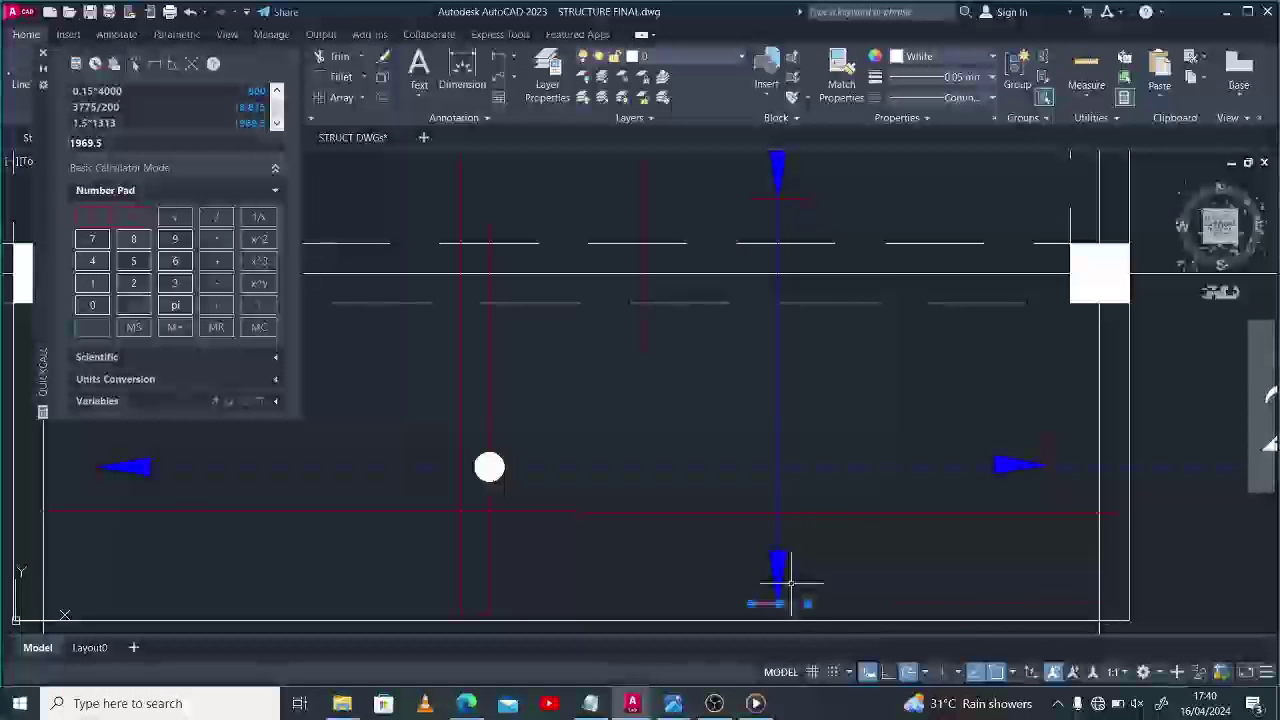
{"action": "left_click", "coordinate": [782, 565]}
{"action": "type", "text": "m"}
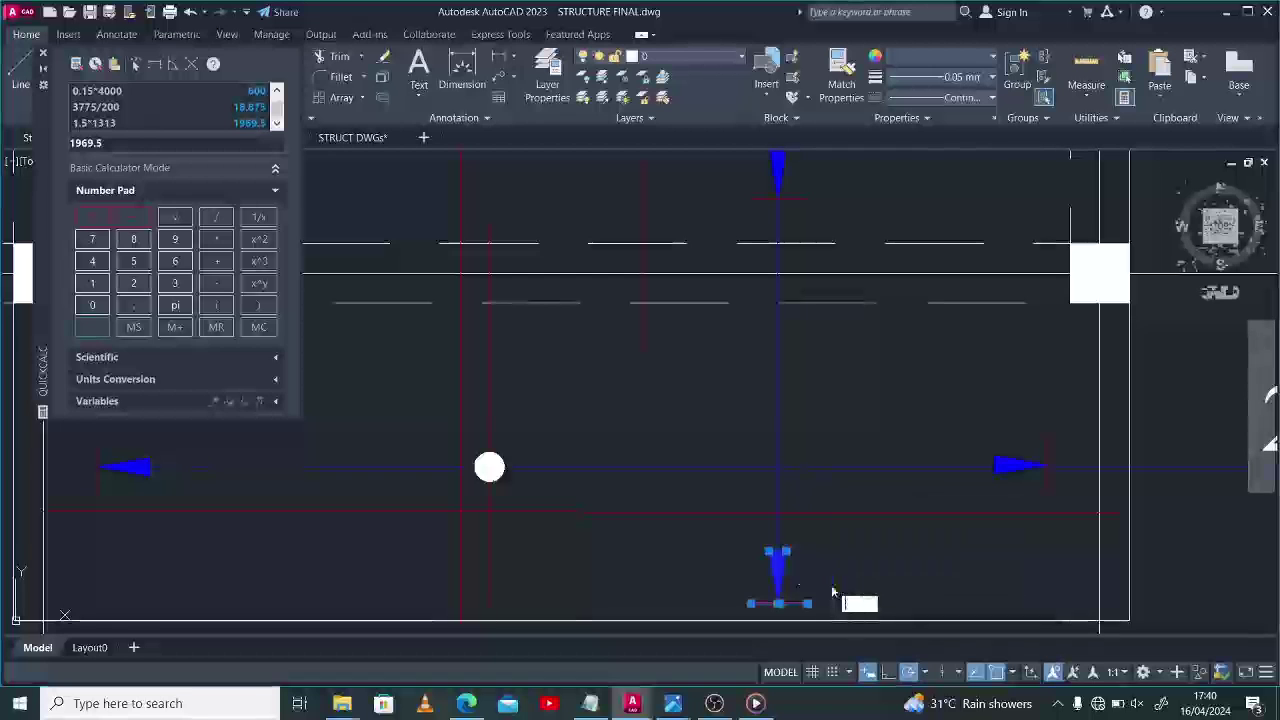
{"action": "key", "text": "Return"}
{"action": "left_click", "coordinate": [828, 585]}
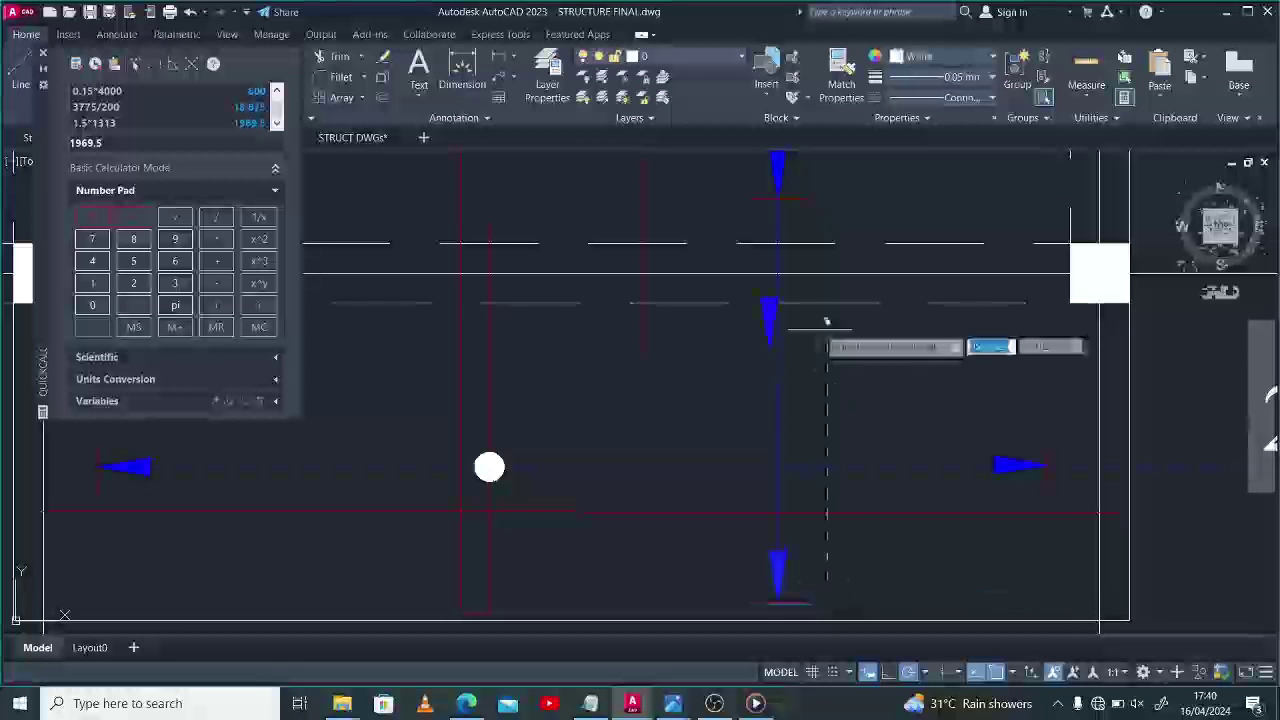
{"action": "left_click", "coordinate": [829, 296]}
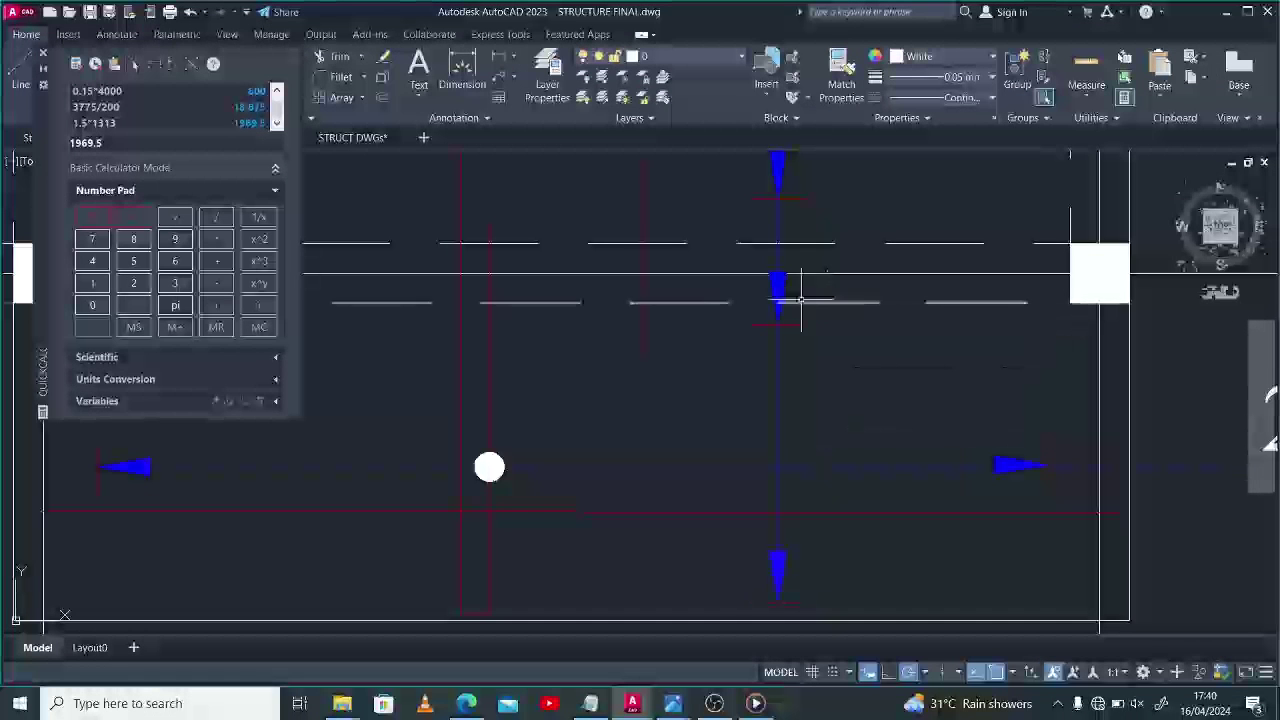
Mirror the copied arrowhead about a horizontal axis so it points up, erasing the source arrowhead.
{"action": "key", "text": "Return"}
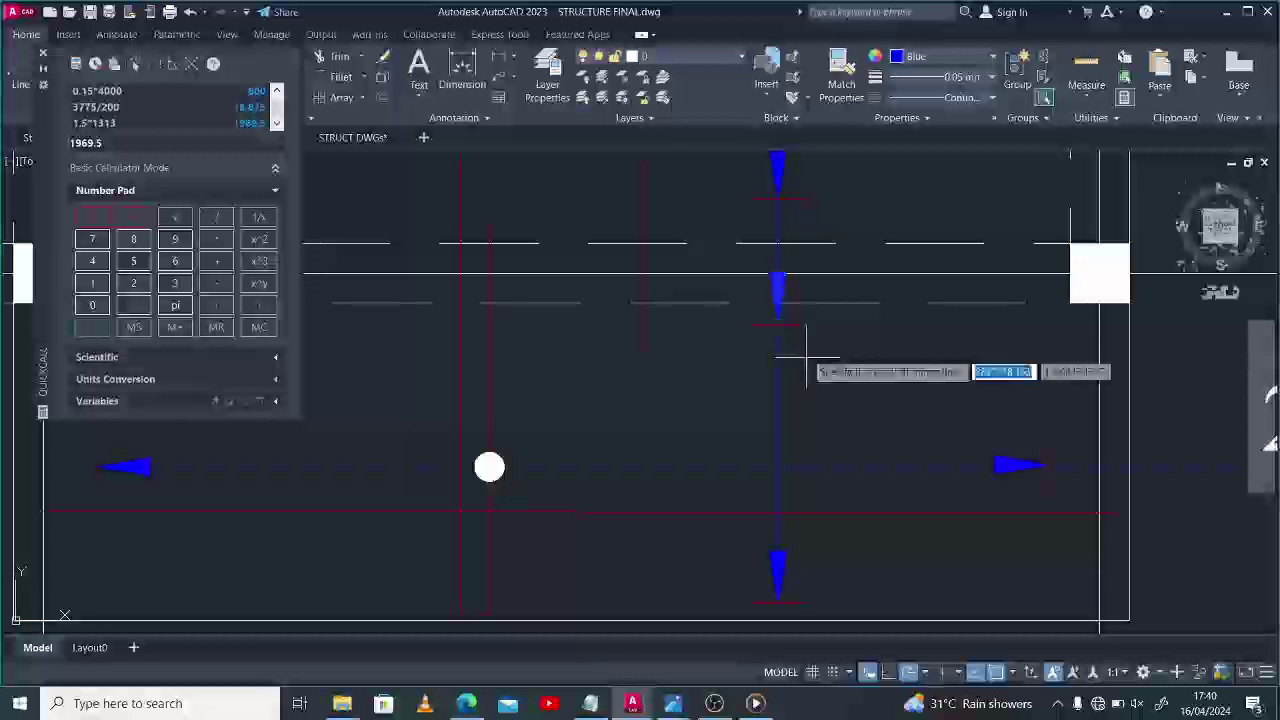
{"action": "left_click", "coordinate": [808, 352]}
{"action": "left_click", "coordinate": [834, 325]}
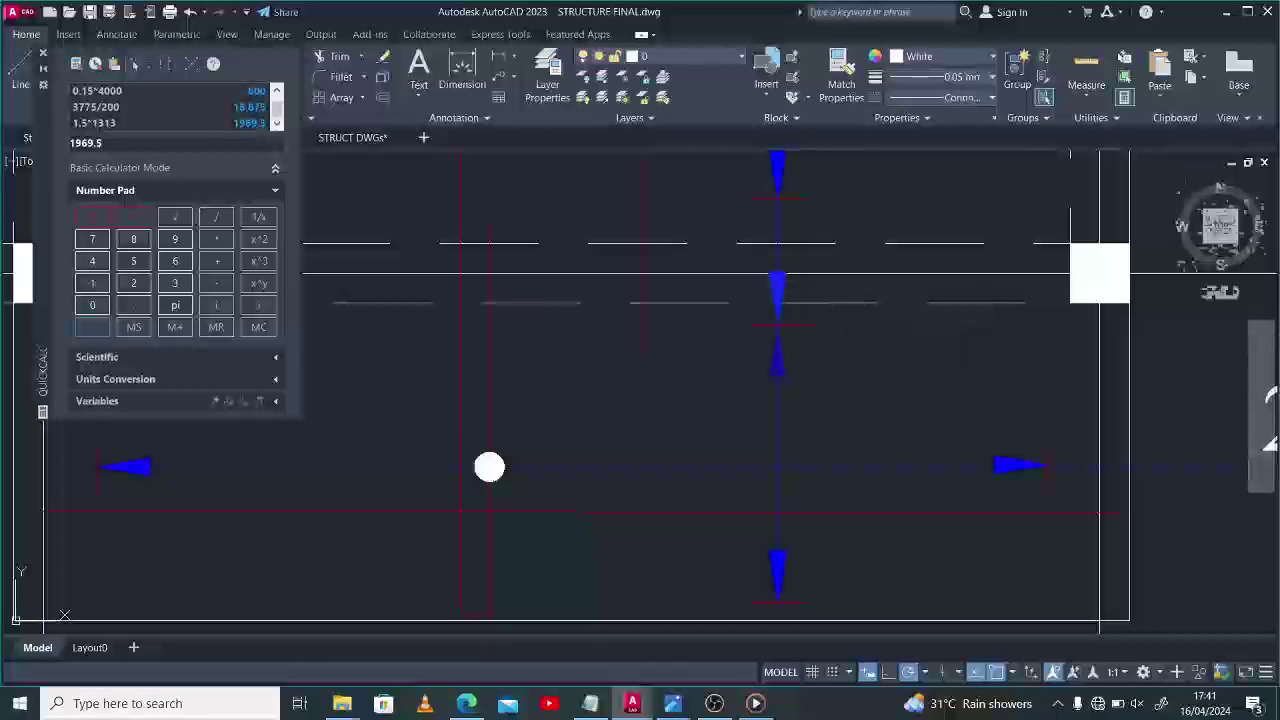
{"action": "type", "text": "y"}
{"action": "key", "text": "Return"}
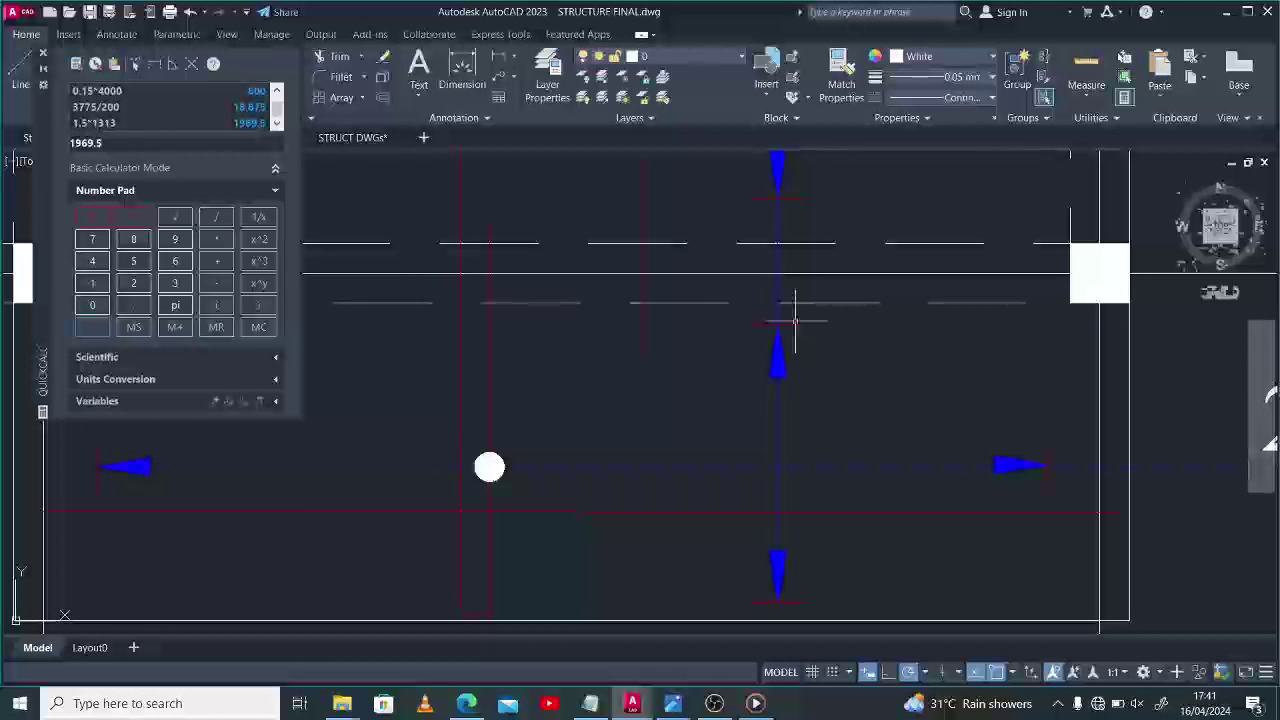
Move the red end tick to the upper arrowhead's tip and shorten the vertical range line to fit inside the cantilever slab.
{"action": "left_click", "coordinate": [794, 322]}
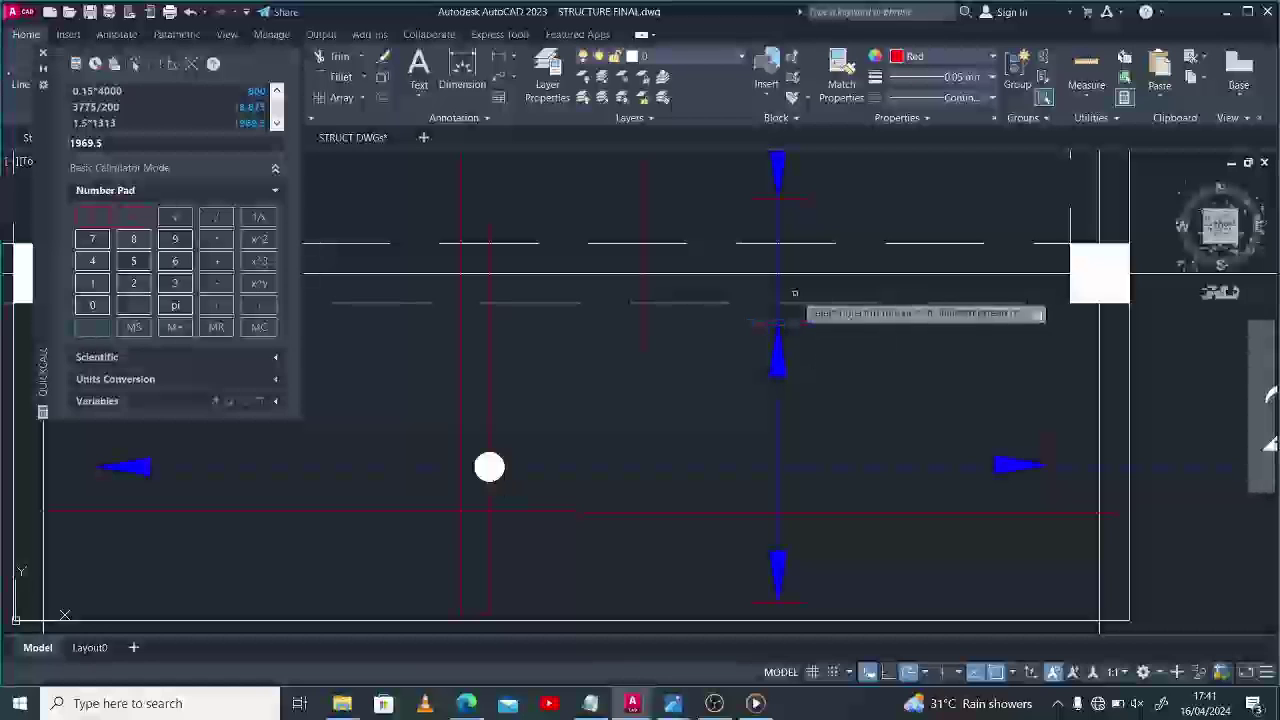
{"action": "scroll", "coordinate": [765, 365], "scroll_direction": "down", "scroll_amount": 3}
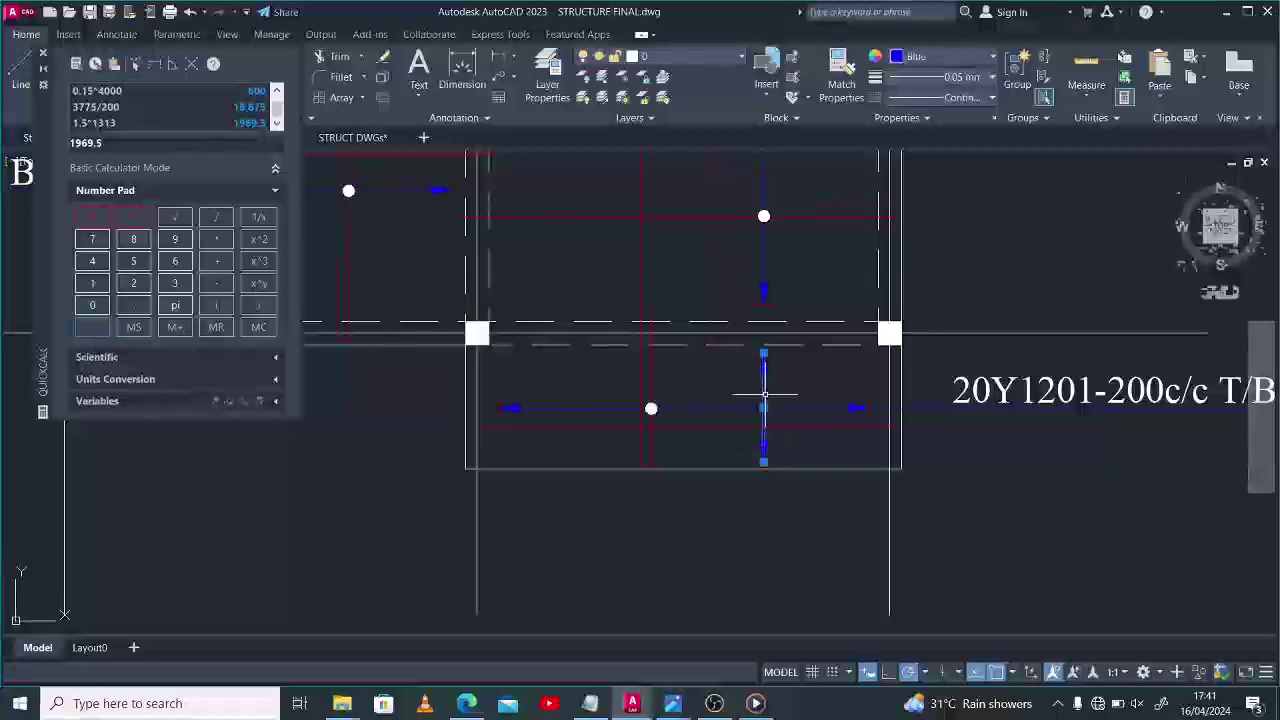
{"action": "scroll", "coordinate": [806, 395], "scroll_direction": "down", "scroll_amount": 3}
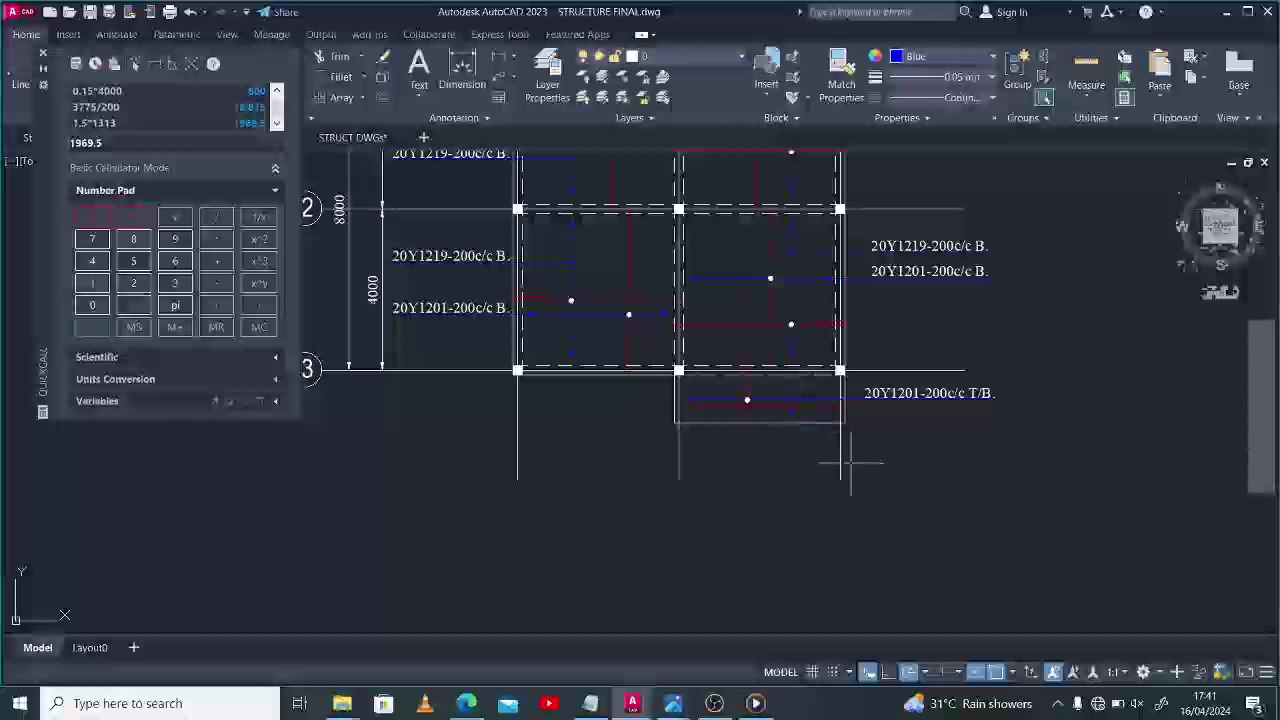
Draw a horizontal leader line below the cantilever slab, from near the vertical range line to the end of the T/B label.
{"action": "type", "text": "l"}
{"action": "key", "text": "Return"}
{"action": "scroll", "coordinate": [775, 440], "scroll_direction": "up", "scroll_amount": 2}
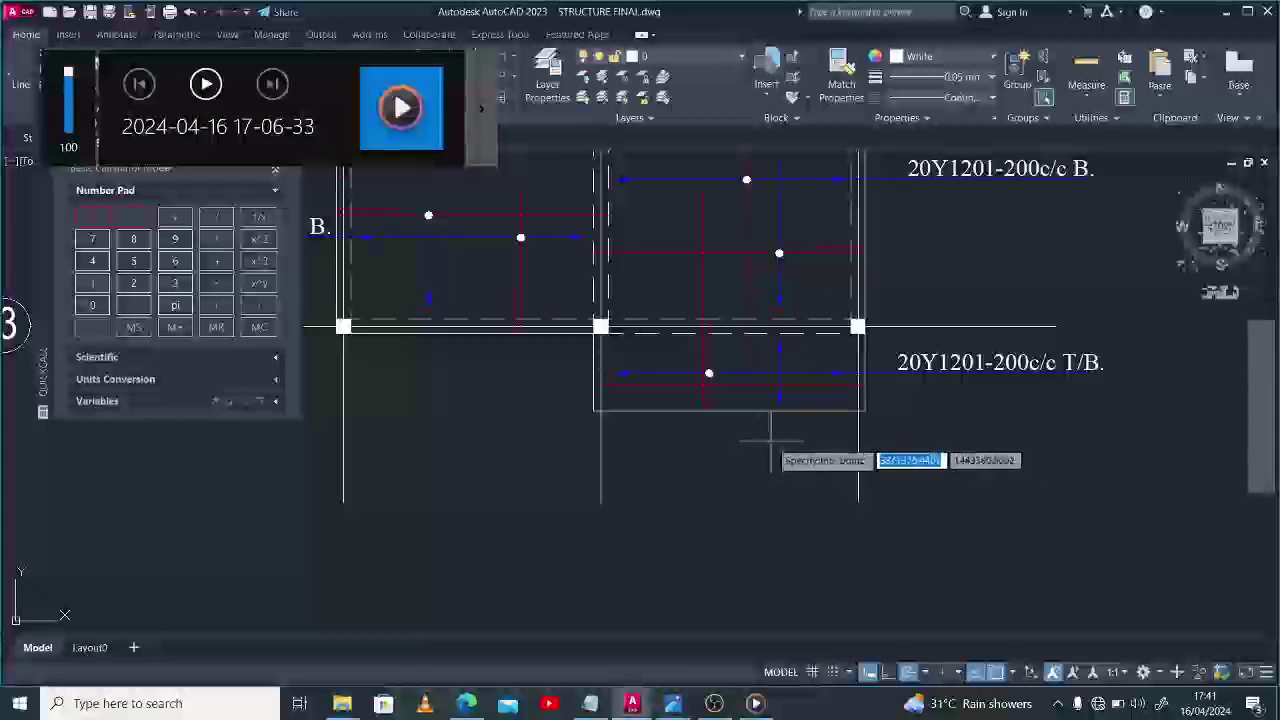
{"action": "left_click", "coordinate": [770, 440]}
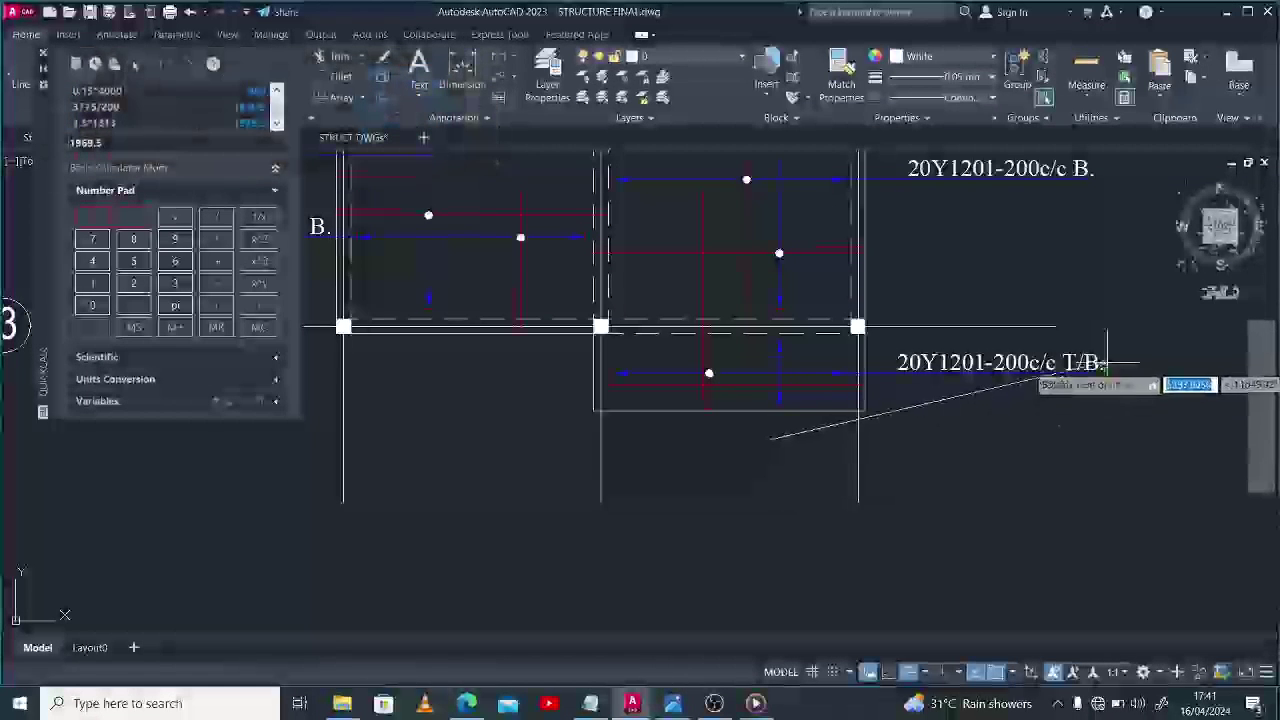
{"action": "left_click", "coordinate": [1104, 440]}
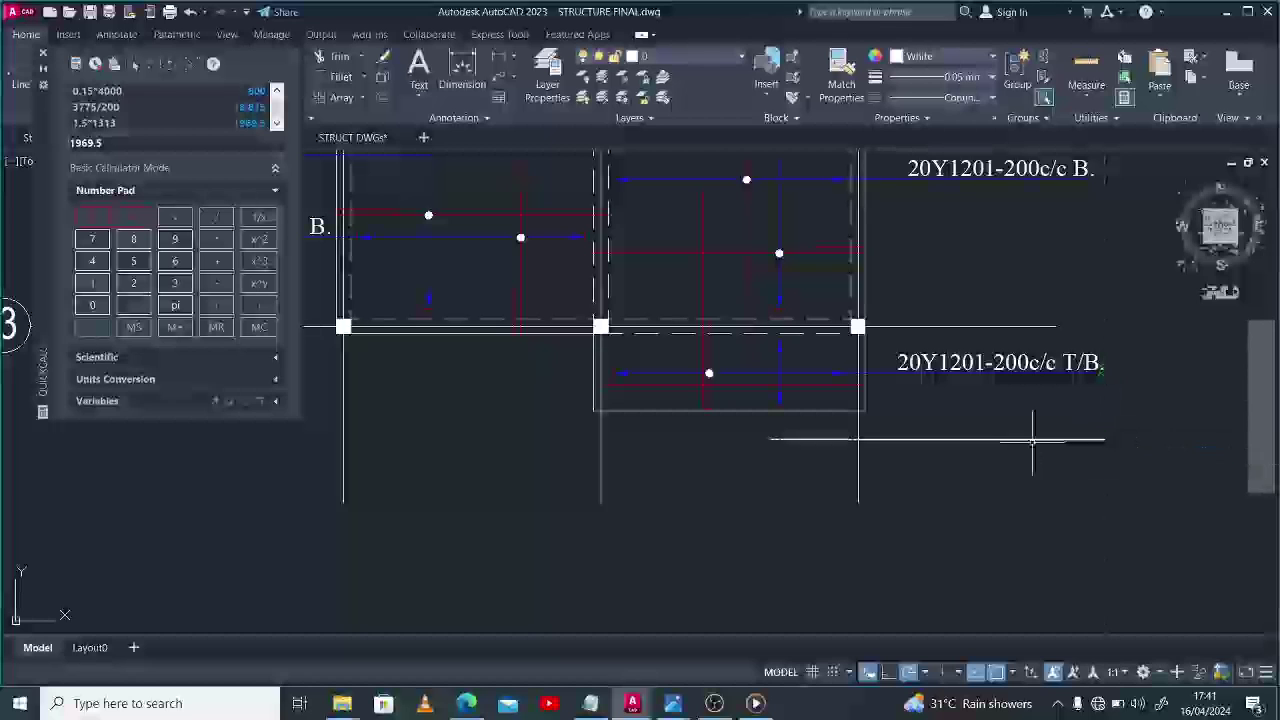
Join the leader line to the vertical range line with a square corner and match its properties to the blue range line.
{"action": "key", "text": "Return"}
{"action": "scroll", "coordinate": [753, 398], "scroll_direction": "up", "scroll_amount": 2}
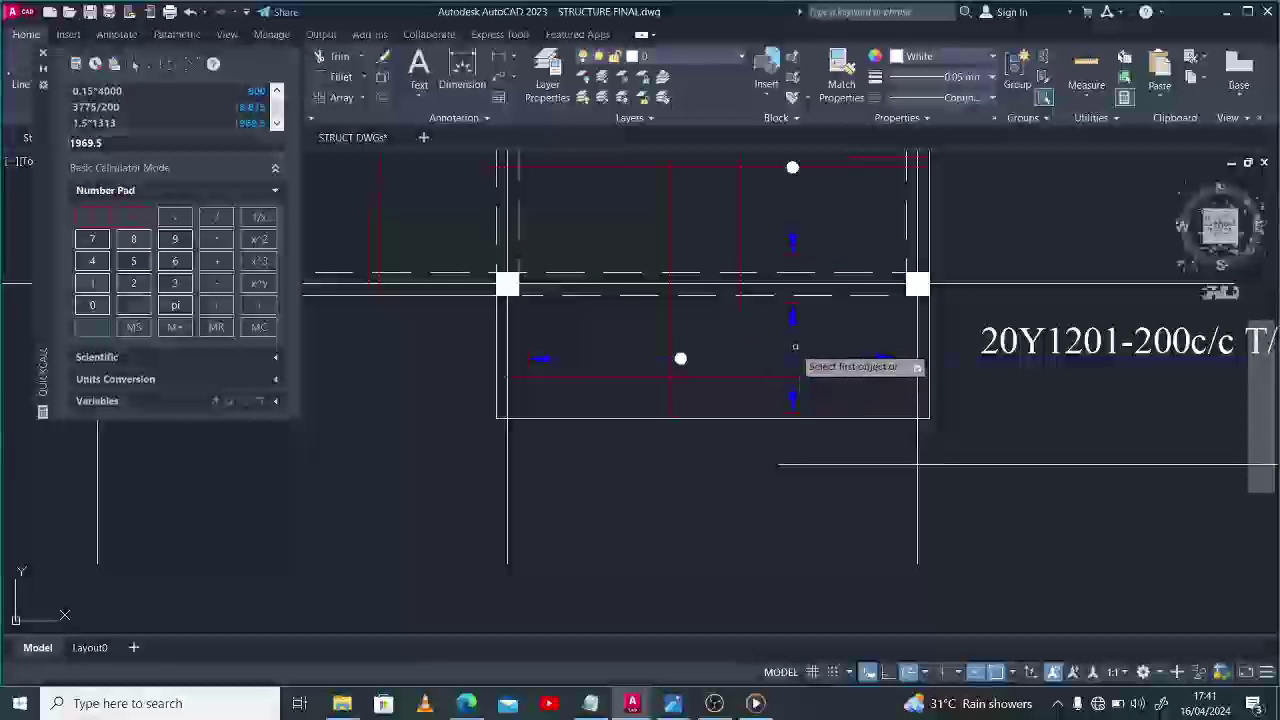
{"action": "left_click", "coordinate": [810, 464]}
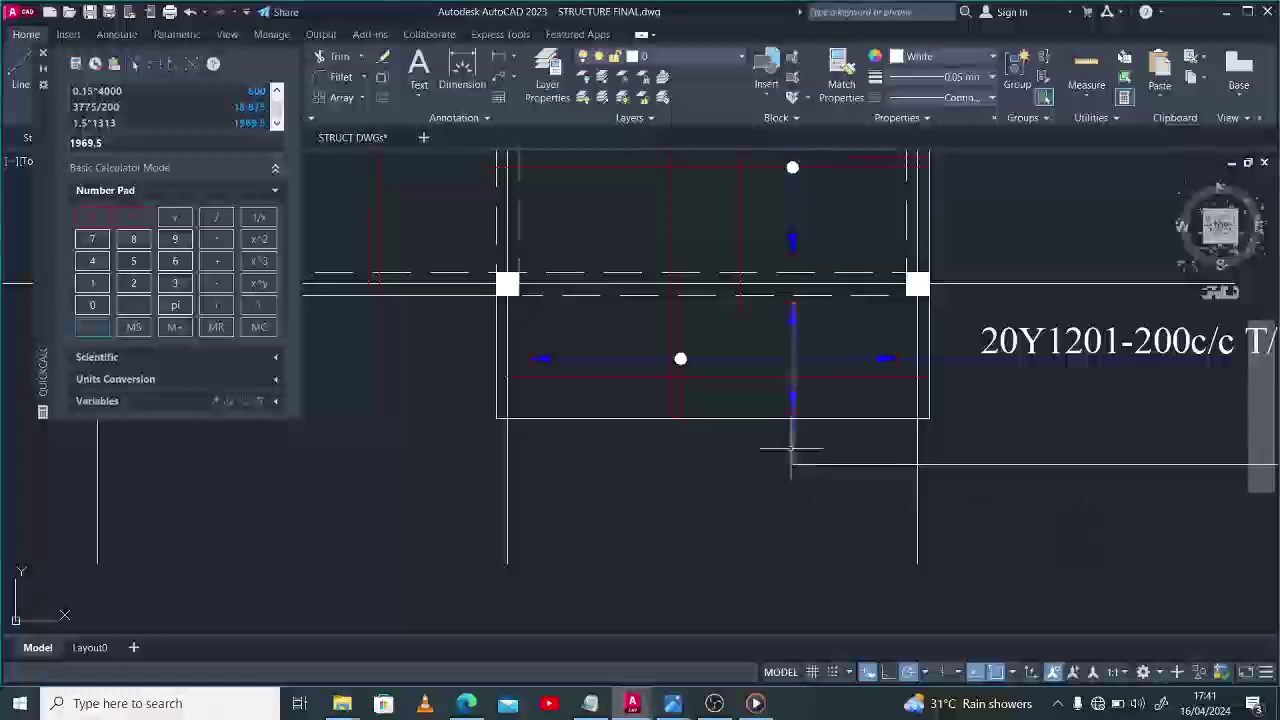
{"action": "left_click", "coordinate": [791, 437]}
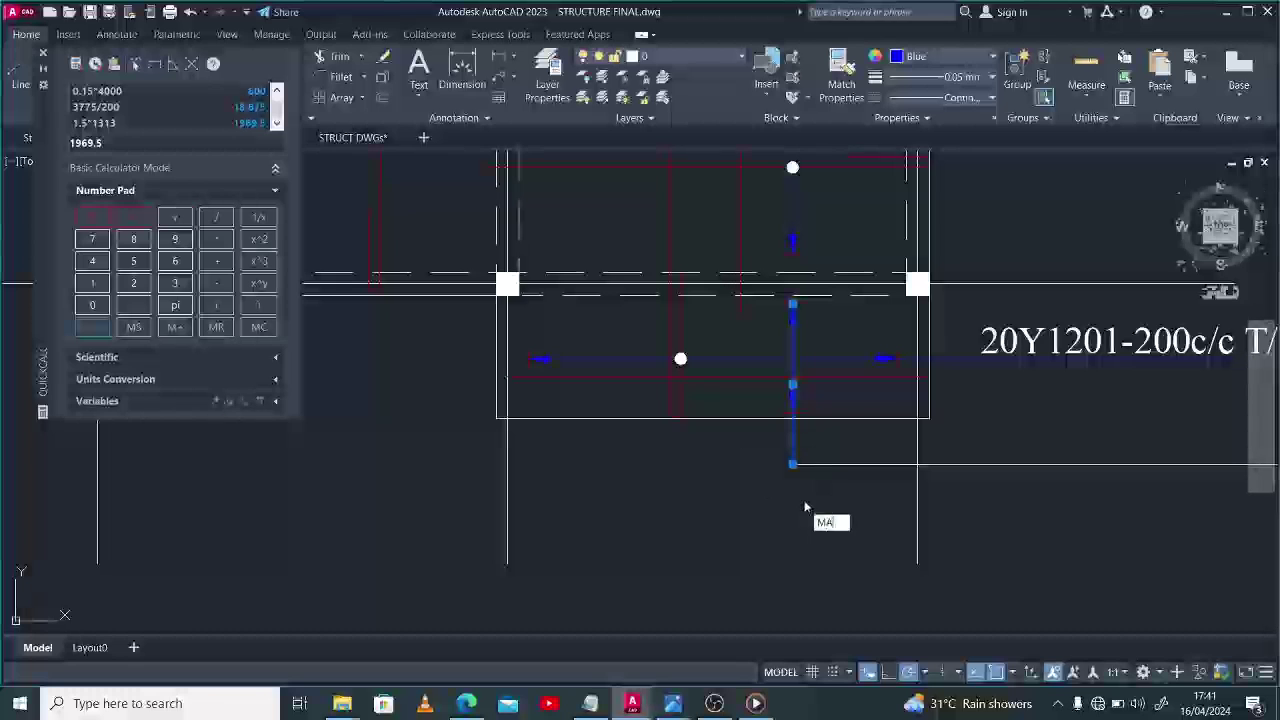
{"action": "key", "text": "Escape"}
{"action": "scroll", "coordinate": [785, 455], "scroll_direction": "down", "scroll_amount": 4}
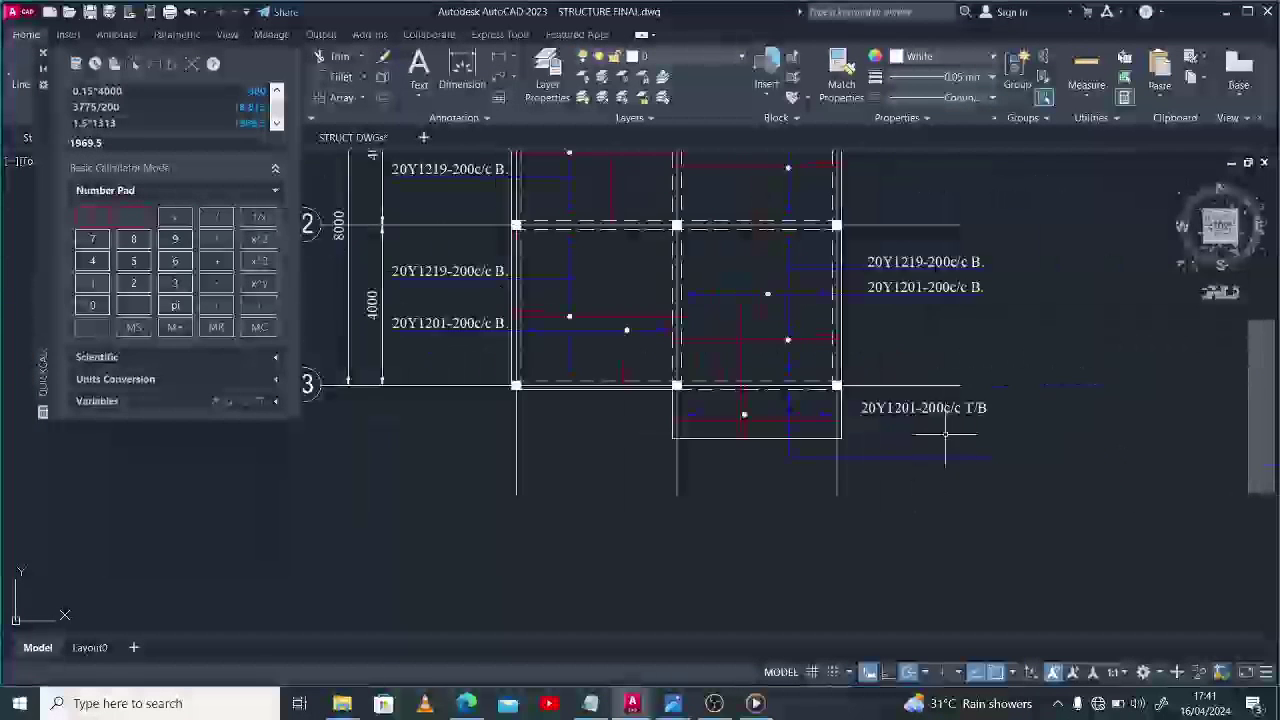
Copy the label 20Y1201-200c/c T/B. vertically down onto the new leader line.
{"action": "scroll", "coordinate": [948, 412], "scroll_direction": "up", "scroll_amount": 2}
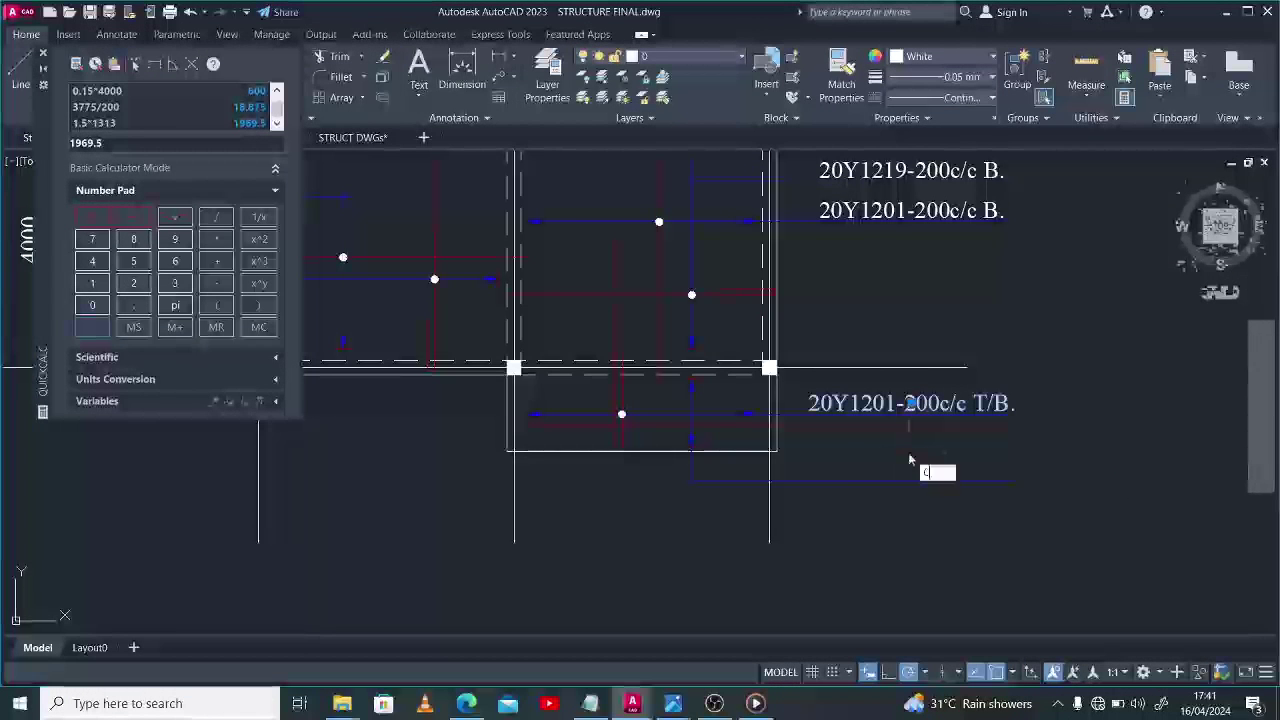
{"action": "left_click", "coordinate": [905, 408]}
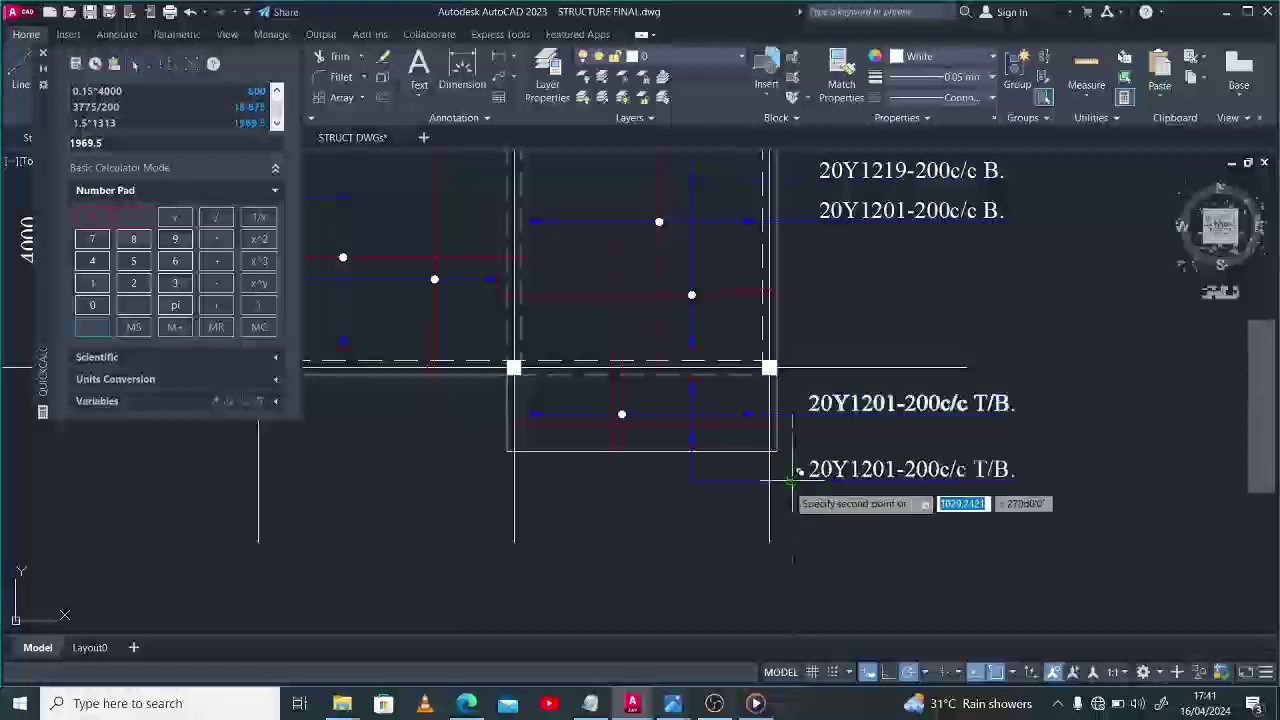
{"action": "left_click", "coordinate": [792, 478]}
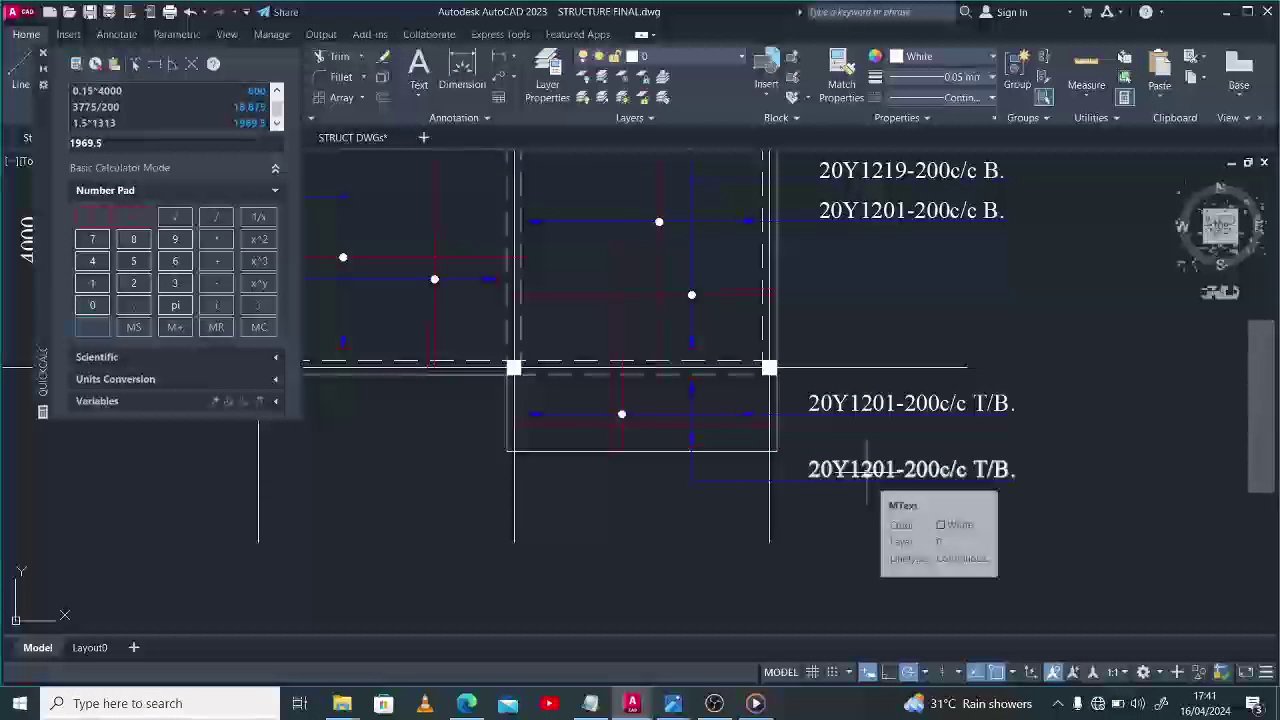
Copy the cantilever's white dot to where the vertical range line crosses the horizontal bar.
{"action": "type", "text": "l"}
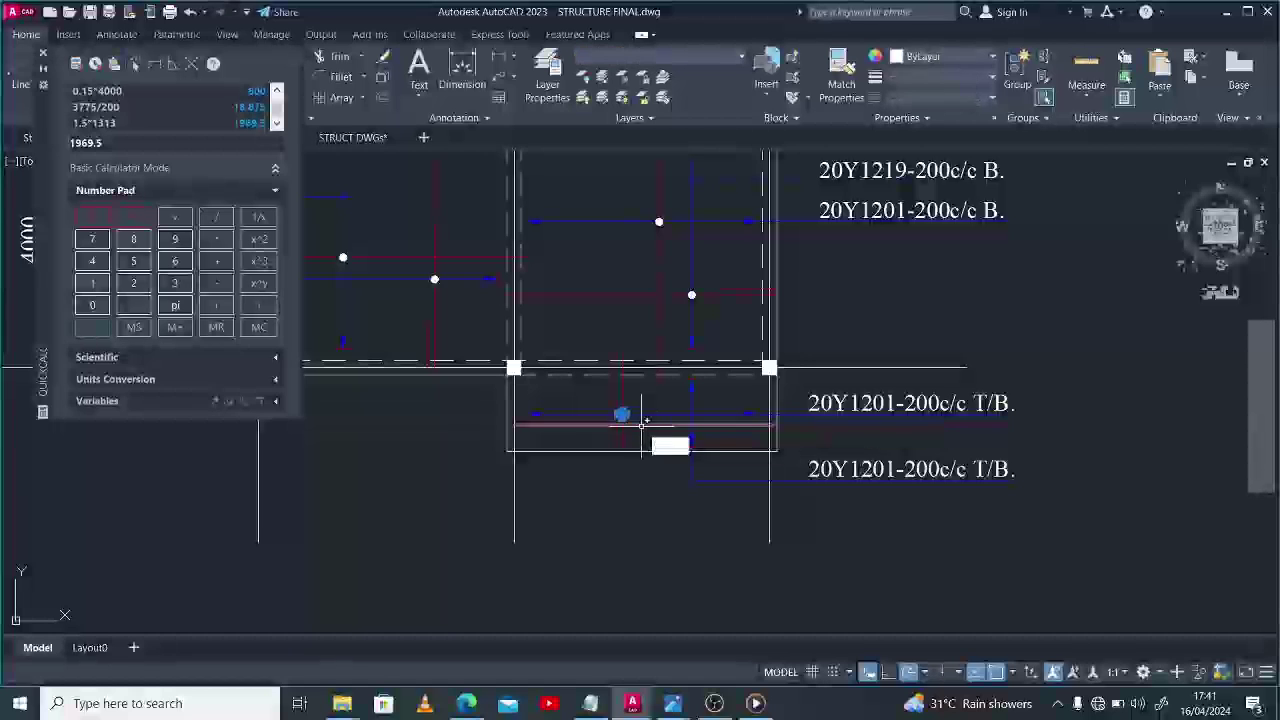
{"action": "key", "text": "Return"}
{"action": "scroll", "coordinate": [621, 413], "scroll_direction": "up", "scroll_amount": 4}
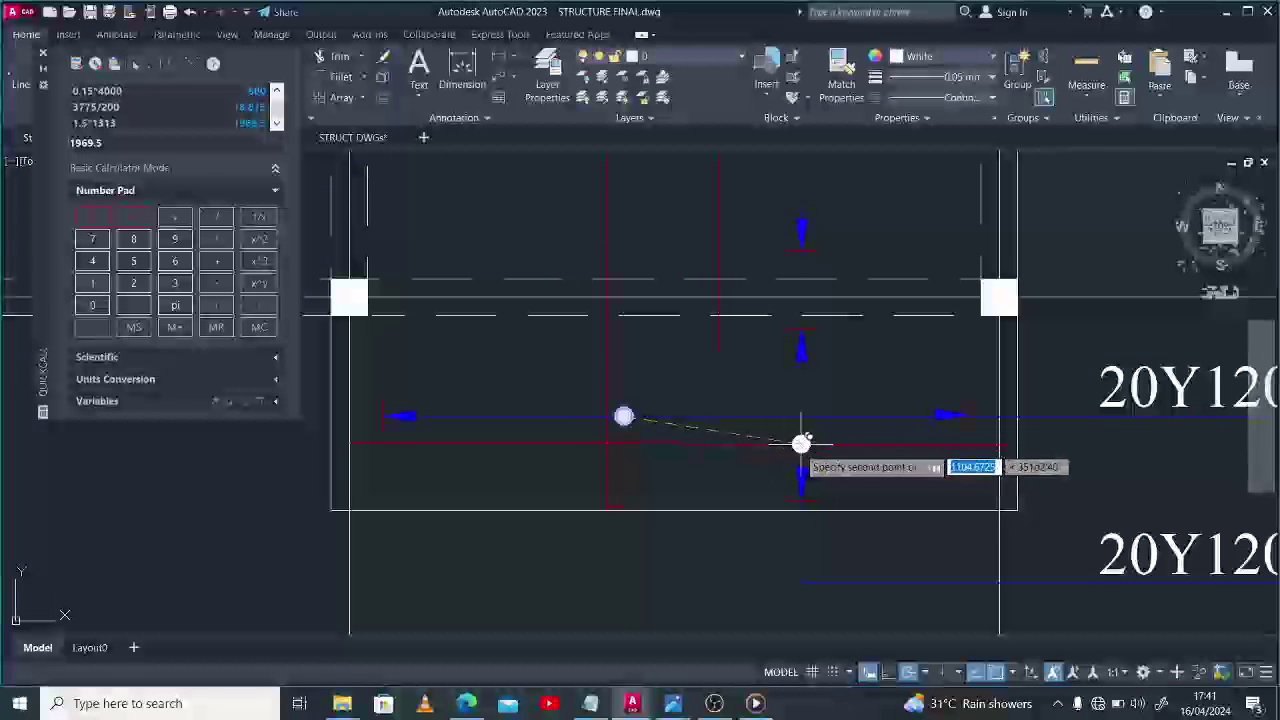
{"action": "left_click", "coordinate": [803, 443]}
{"action": "key", "text": "Escape"}
{"action": "scroll", "coordinate": [621, 404], "scroll_direction": "down", "scroll_amount": 2}
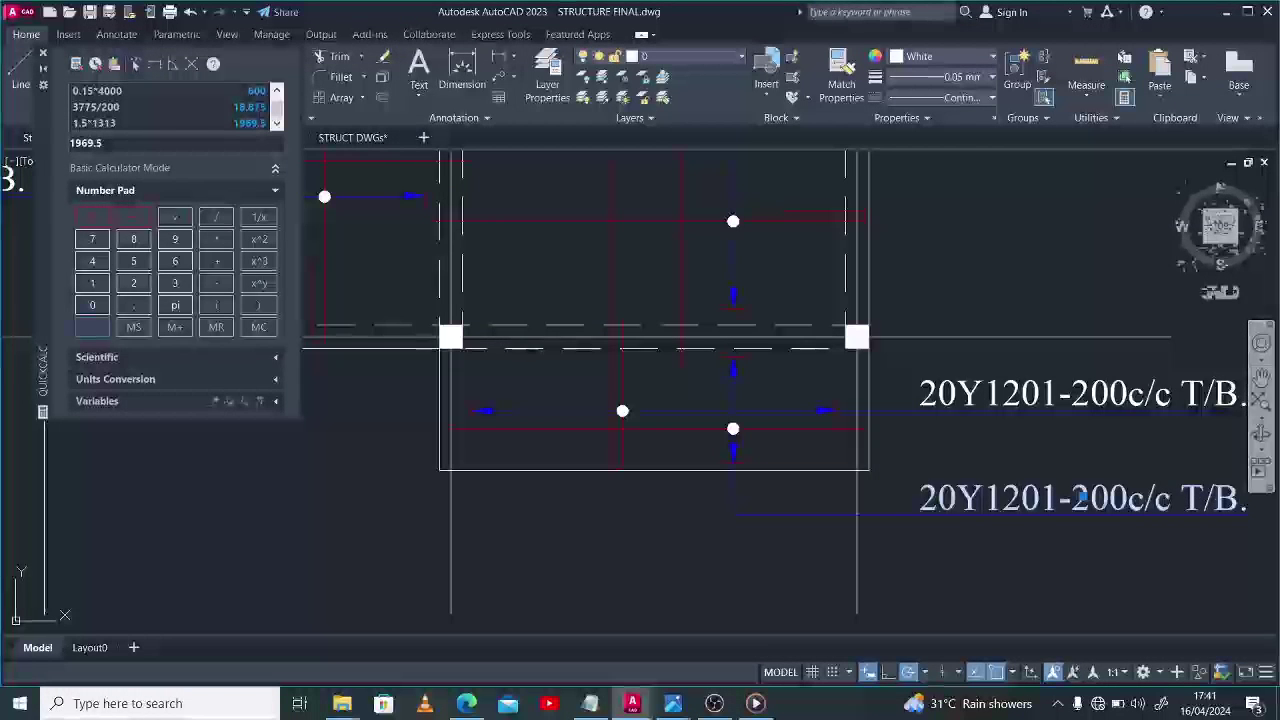
Edit the copied cantilever label to read 20Y1201-200c/c B distr.
{"action": "double_click", "coordinate": [1080, 497]}
{"action": "left_click", "coordinate": [1205, 498]}
{"action": "key", "text": "BackSpace"}
{"action": "key", "text": "BackSpace"}
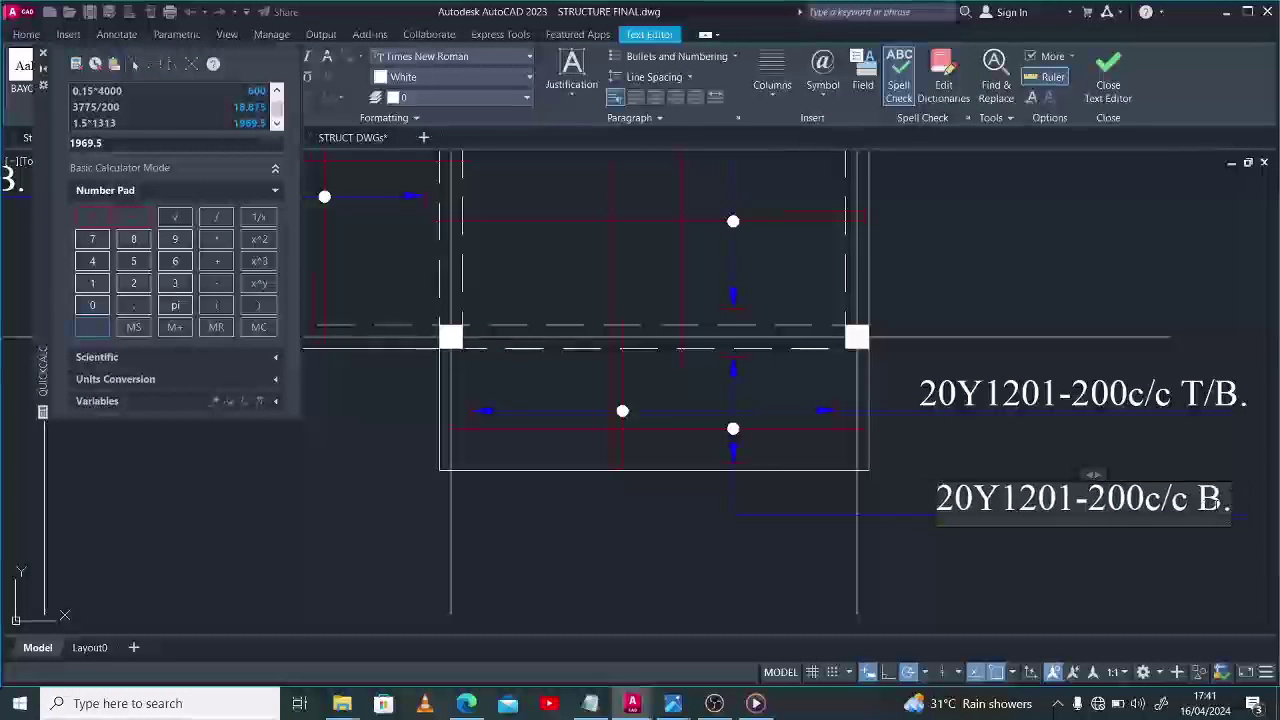
{"action": "left_click", "coordinate": [1224, 499]}
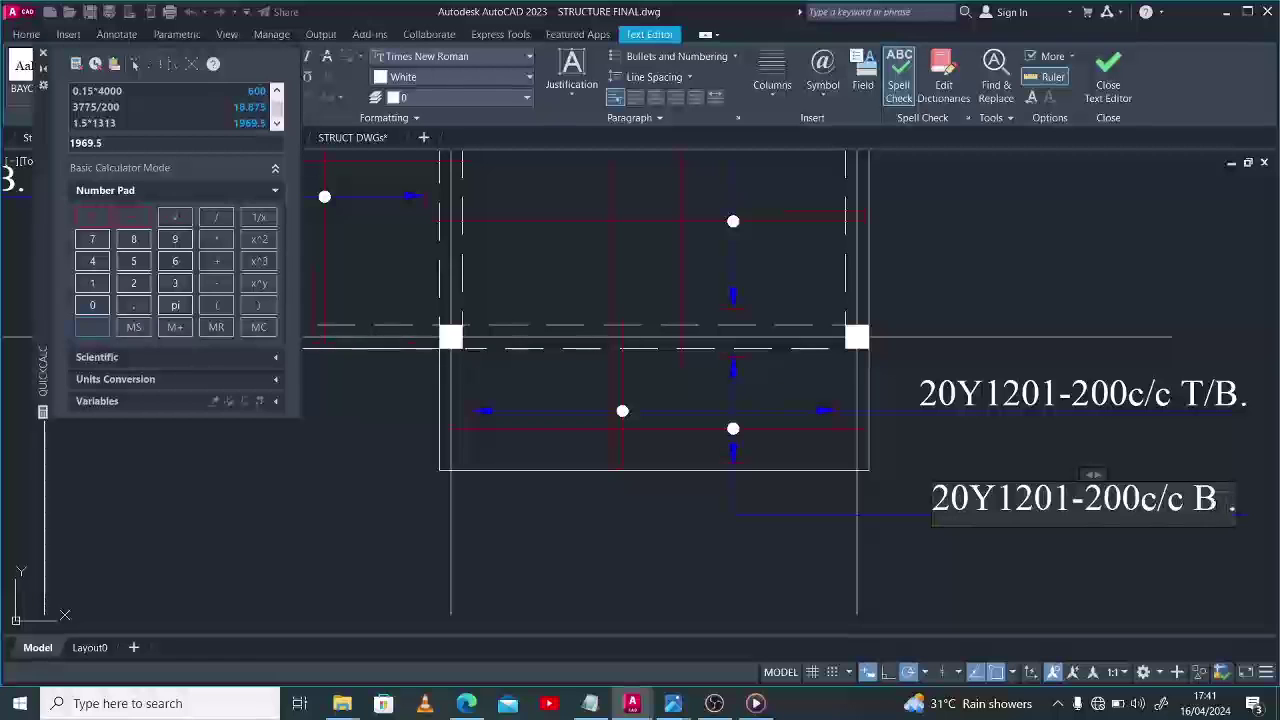
{"action": "type", "text": "distr"}
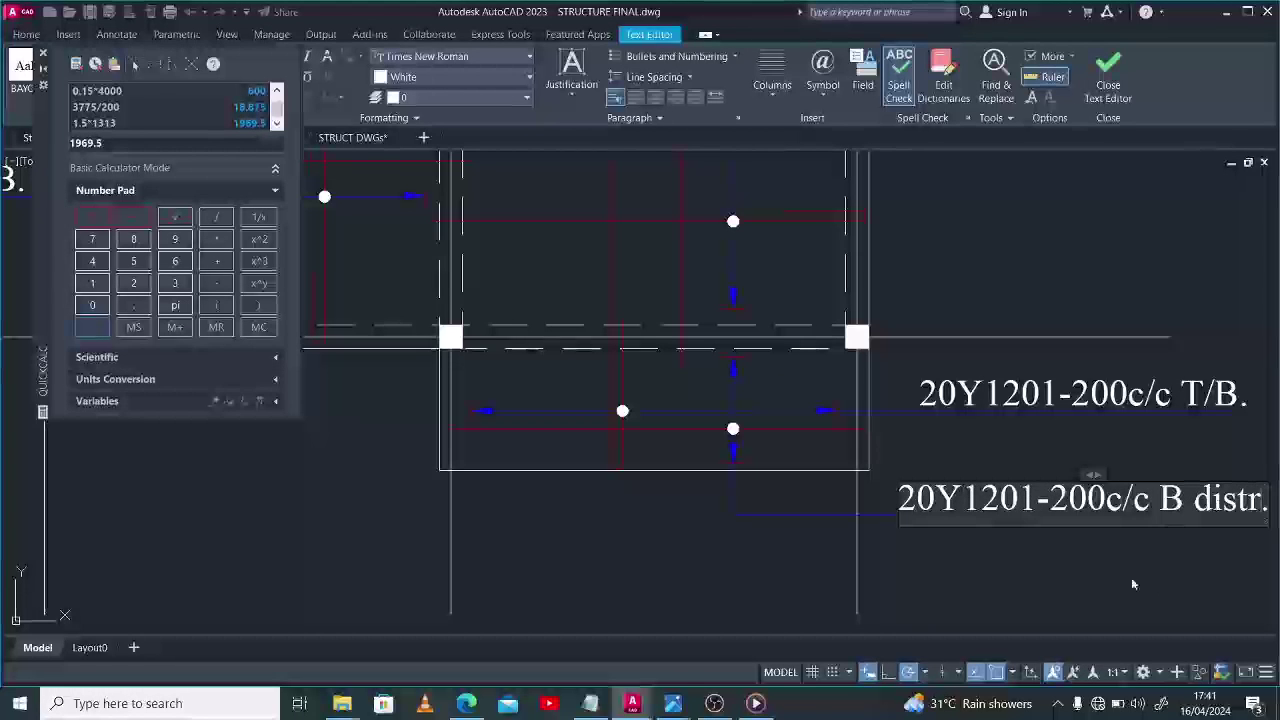
{"action": "left_click", "coordinate": [898, 562]}
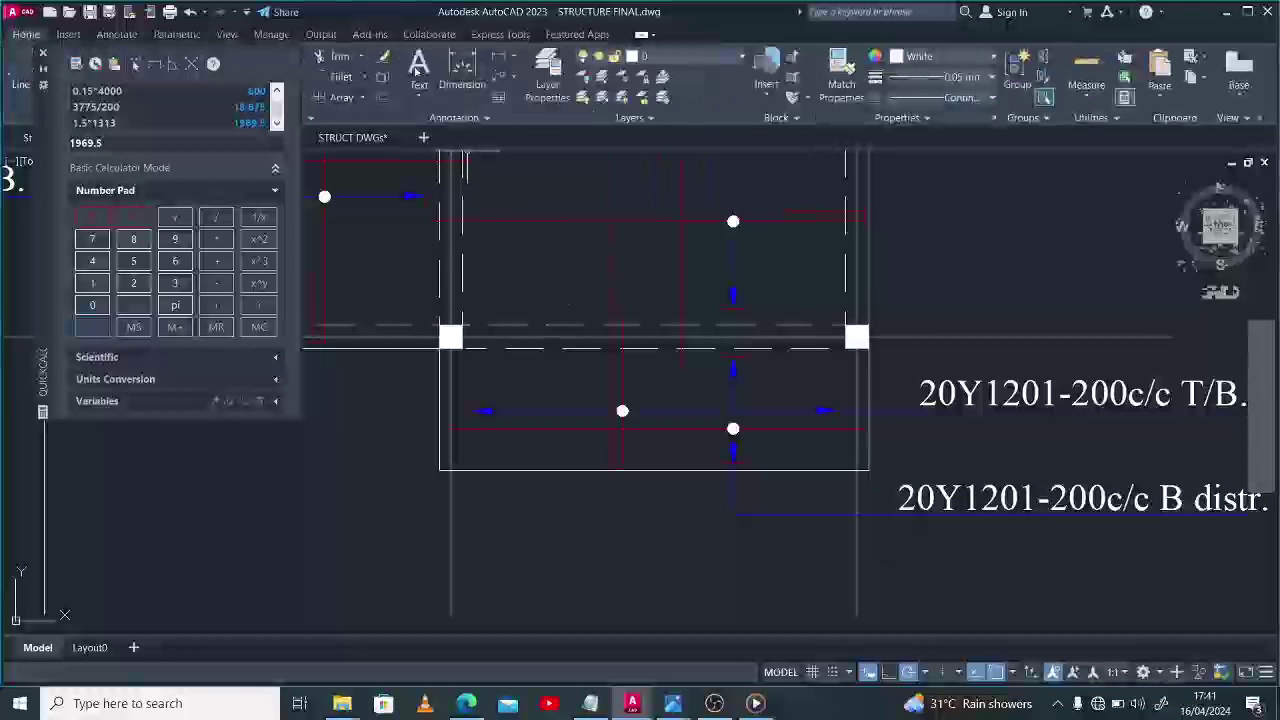
Measure the cantilever slab's projection from the dashed beam edge to its outer edge with a trial dimension.
{"action": "left_click", "coordinate": [461, 64]}
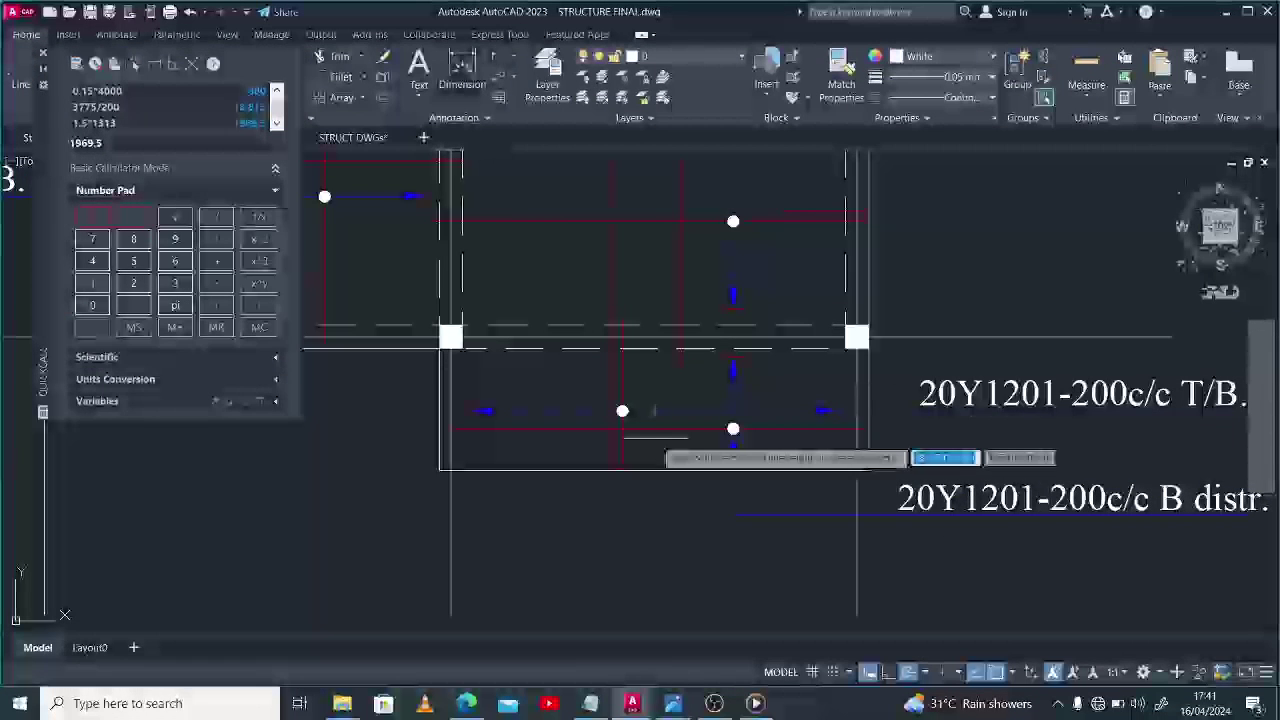
{"action": "left_click", "coordinate": [653, 348]}
{"action": "left_click", "coordinate": [653, 468]}
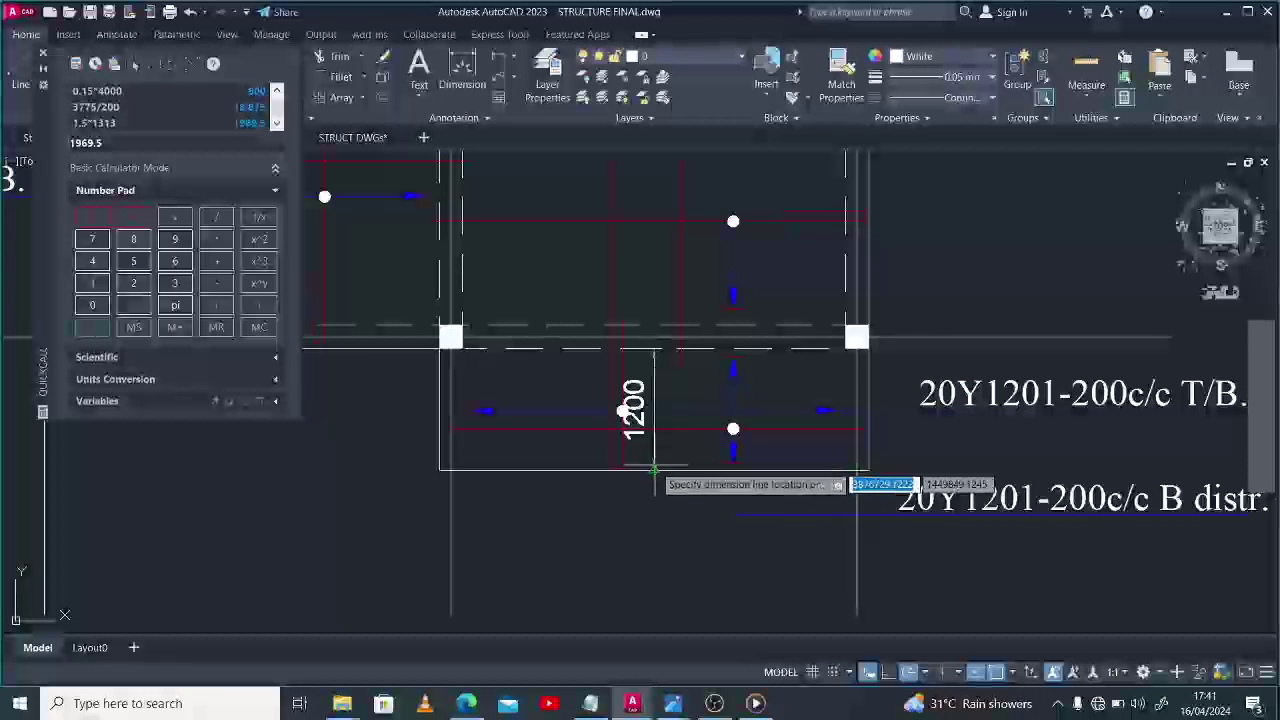
{"action": "key", "text": "Escape"}
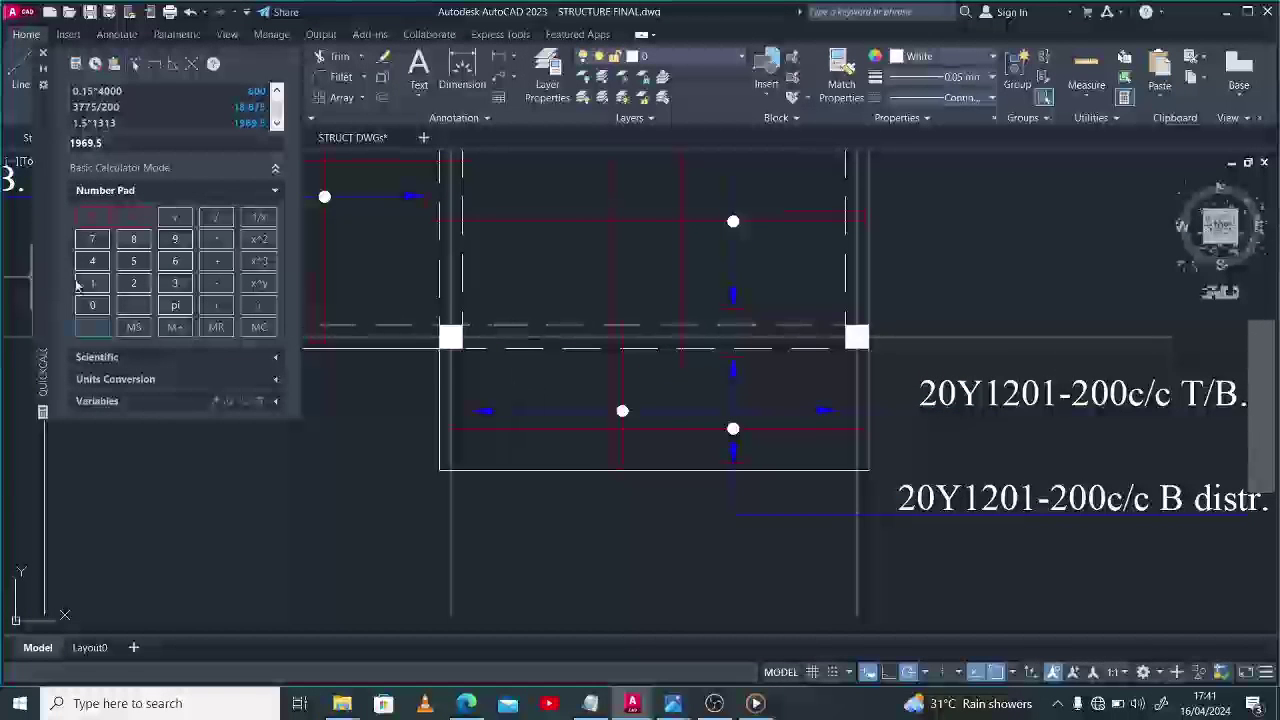
Calculate the number of distribution bars by dividing the 1200 mm cantilever projection by the 200 mm spacing.
{"action": "left_click", "coordinate": [106, 285]}
{"action": "double_click", "coordinate": [91, 306]}
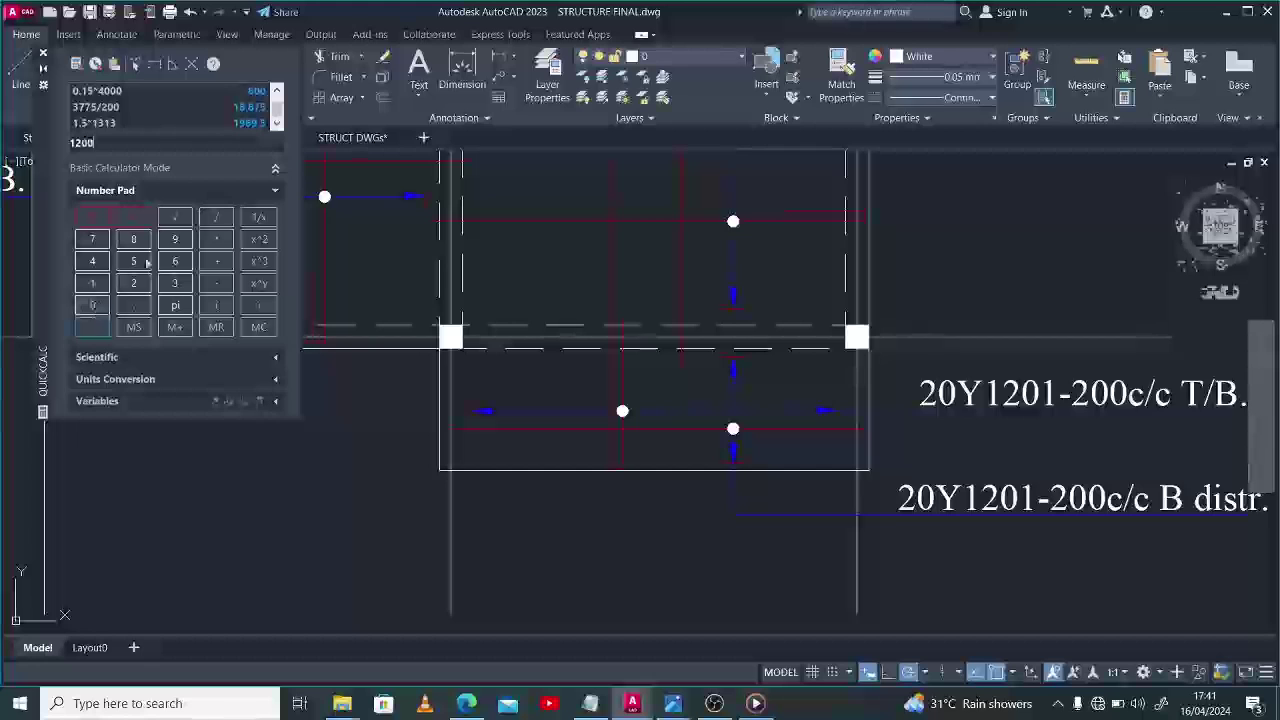
{"action": "left_click", "coordinate": [212, 221]}
{"action": "left_click", "coordinate": [133, 283]}
{"action": "double_click", "coordinate": [91, 305]}
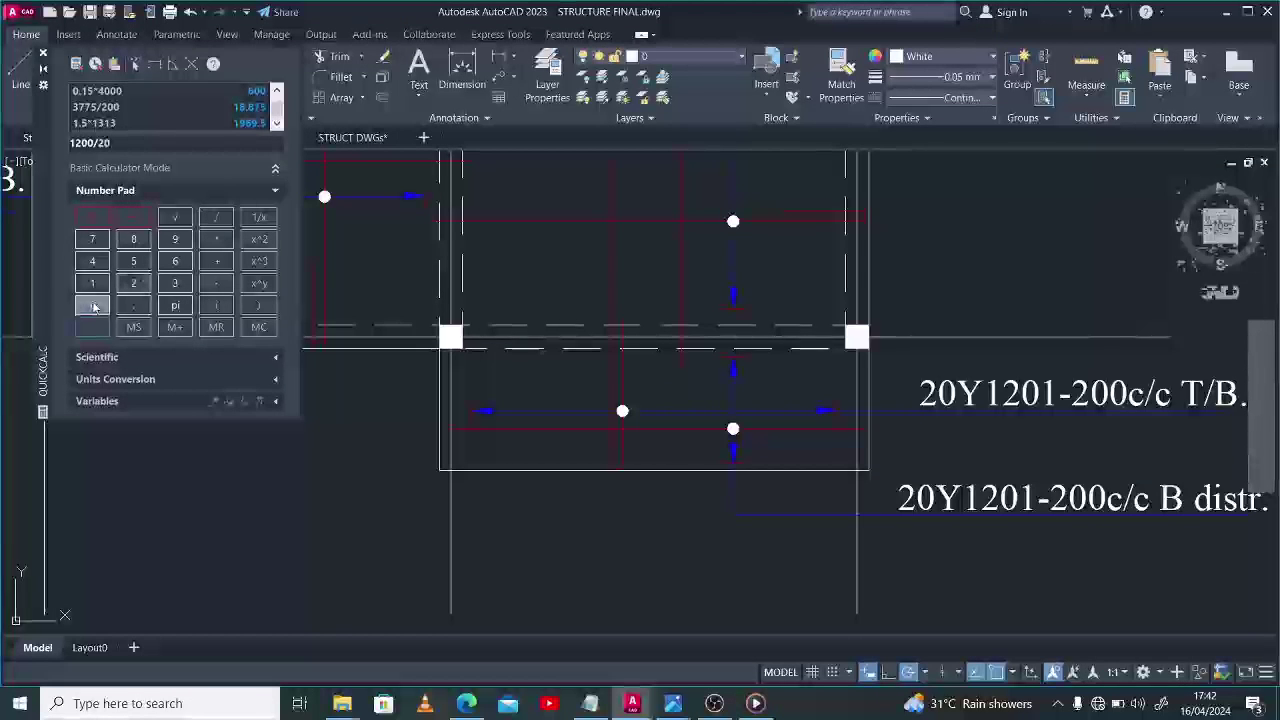
{"action": "left_click", "coordinate": [91, 327]}
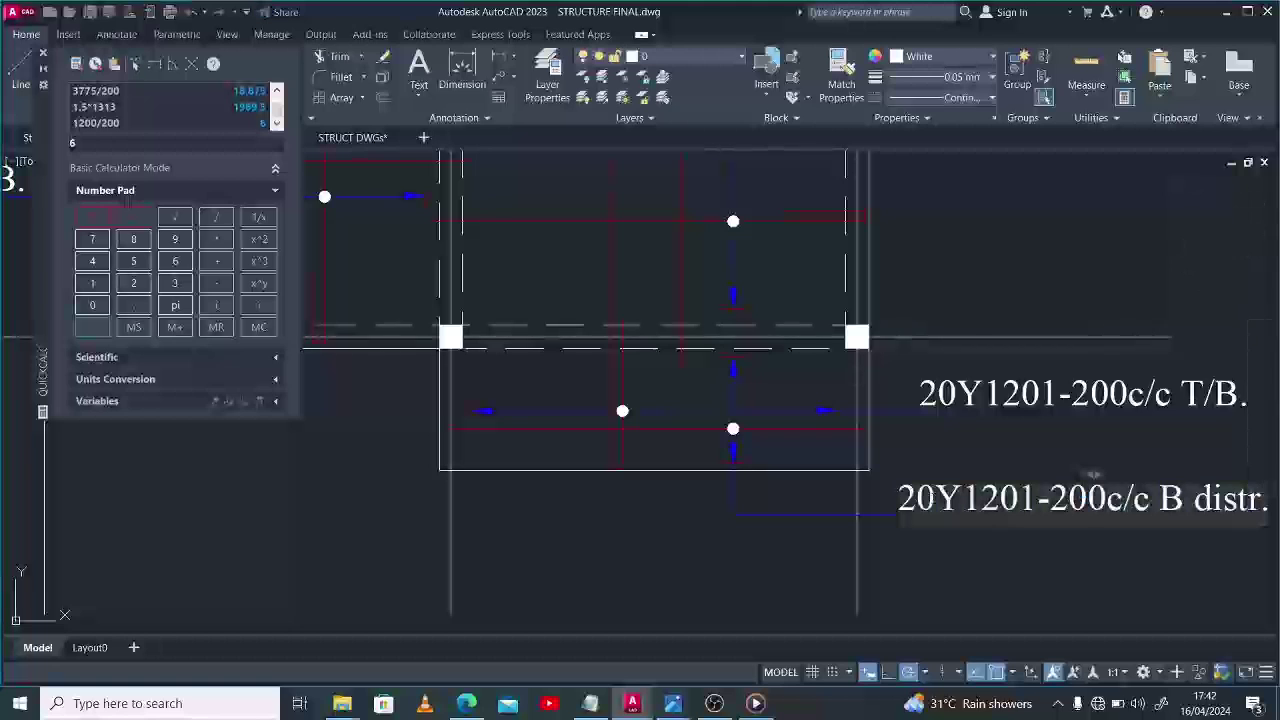
Change the bar count in the cantilever's distribution label so it reads 7Y1201-200c/c B distr.
{"action": "double_click", "coordinate": [927, 497]}
{"action": "left_click_drag", "start_coordinate": [900, 498], "coordinate": [937, 498]}
{"action": "type", "text": "7"}
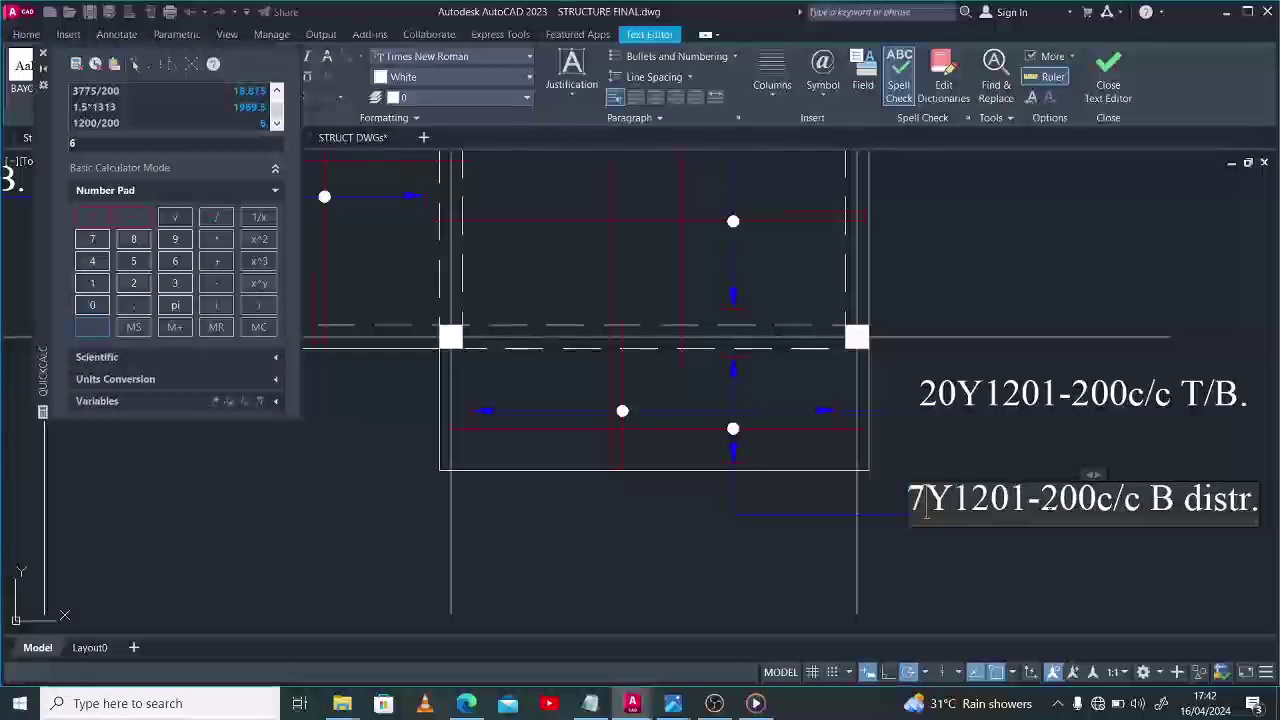
{"action": "left_click", "coordinate": [1072, 564]}
{"action": "scroll", "coordinate": [1045, 515], "scroll_direction": "down", "scroll_amount": 2}
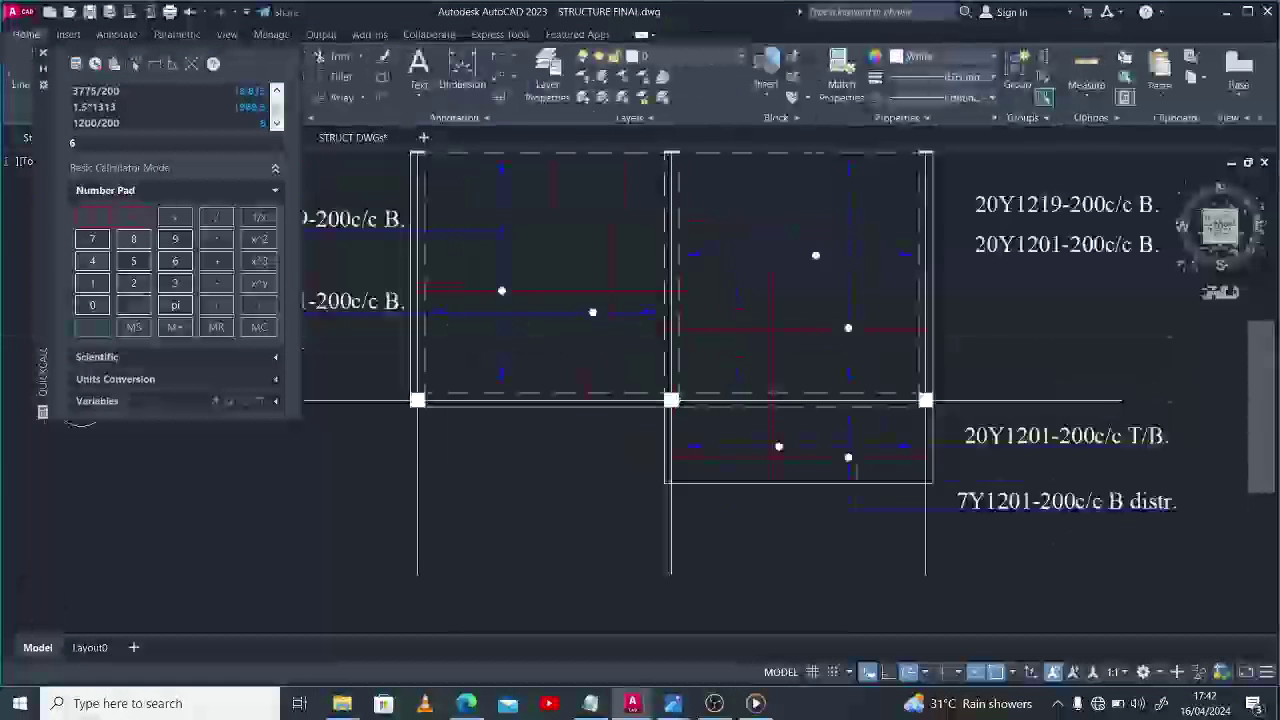
{"action": "scroll", "coordinate": [1047, 502], "scroll_direction": "down", "scroll_amount": 3}
{"action": "scroll", "coordinate": [1062, 316], "scroll_direction": "up", "scroll_amount": 2}
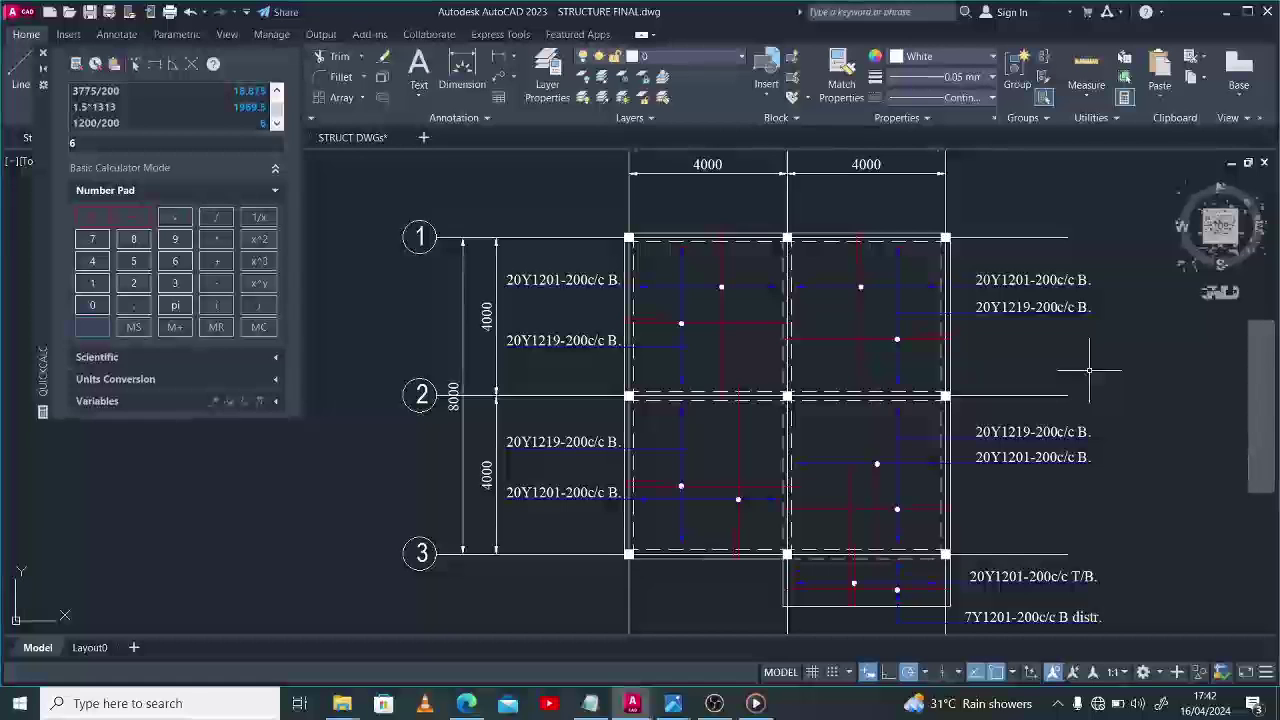
{"action": "middle_click_drag", "start_coordinate": [1140, 385], "coordinate": [1087, 380]}
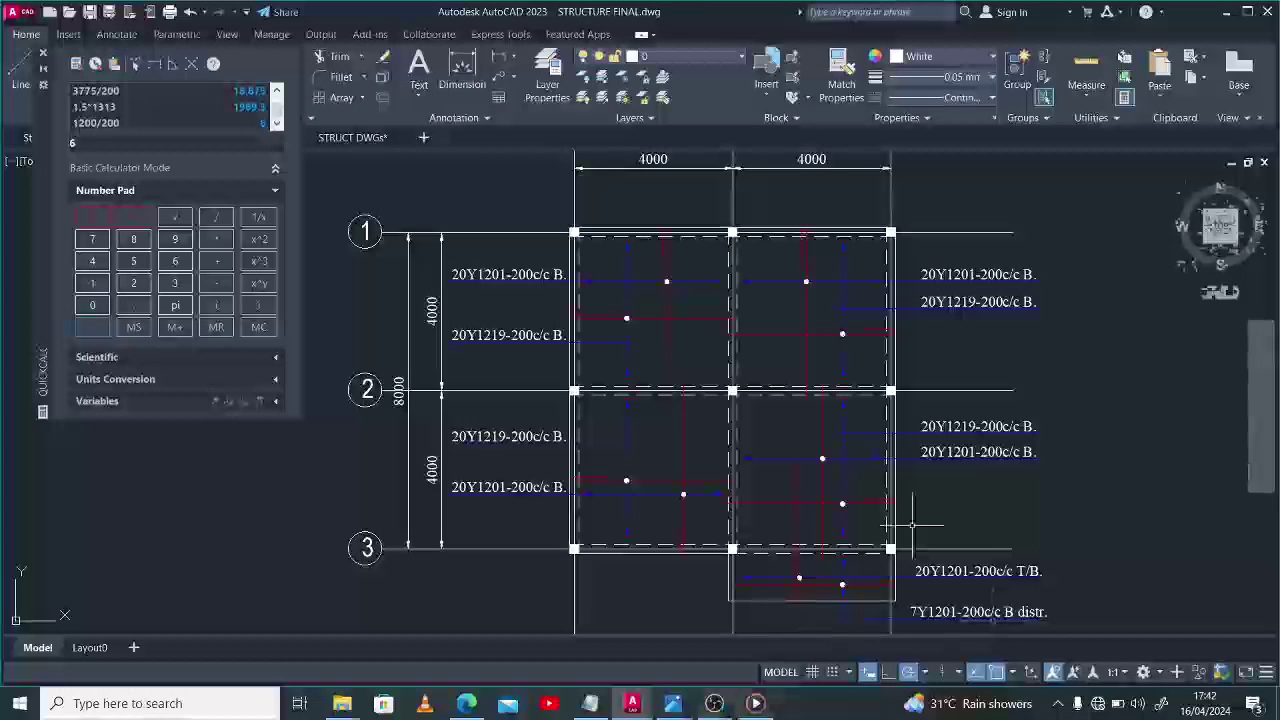
Edit the cantilever's main bar label to read 20Y1201-200c/c T/B1.
{"action": "scroll", "coordinate": [914, 508], "scroll_direction": "down", "scroll_amount": 3}
{"action": "scroll", "coordinate": [958, 510], "scroll_direction": "up", "scroll_amount": 3}
{"action": "scroll", "coordinate": [1000, 491], "scroll_direction": "up", "scroll_amount": 2}
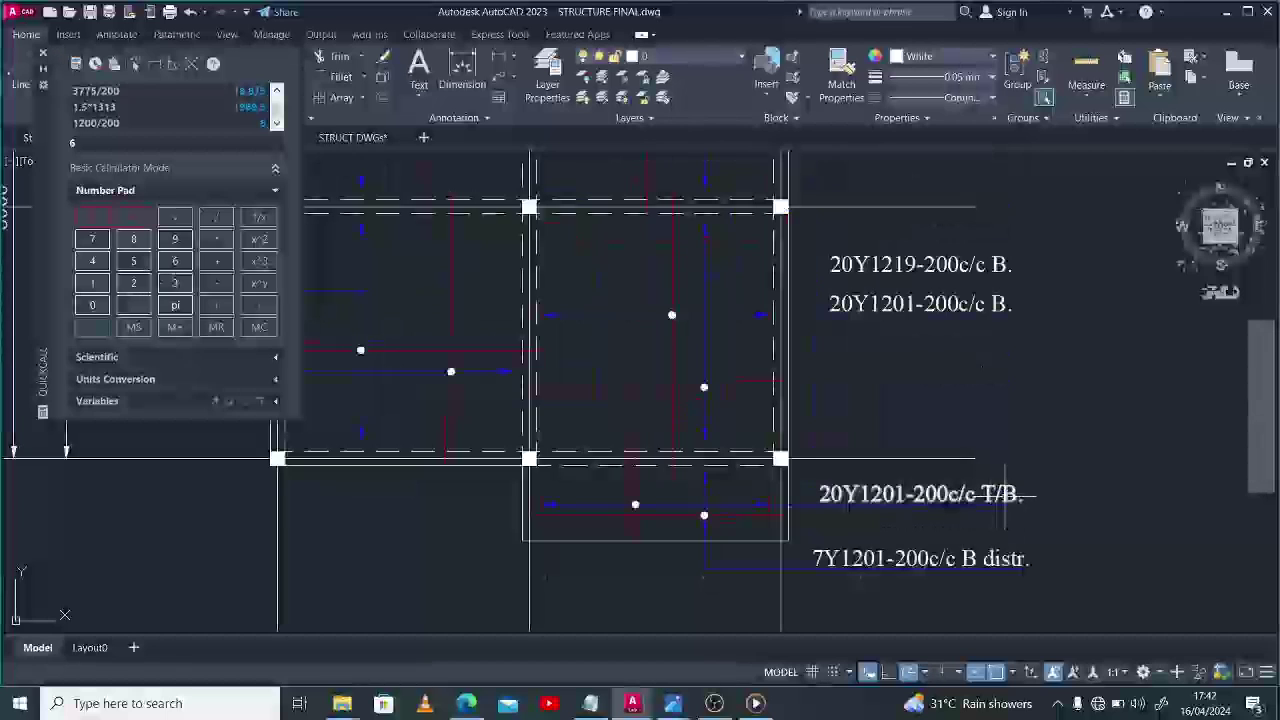
{"action": "left_click", "coordinate": [1016, 493]}
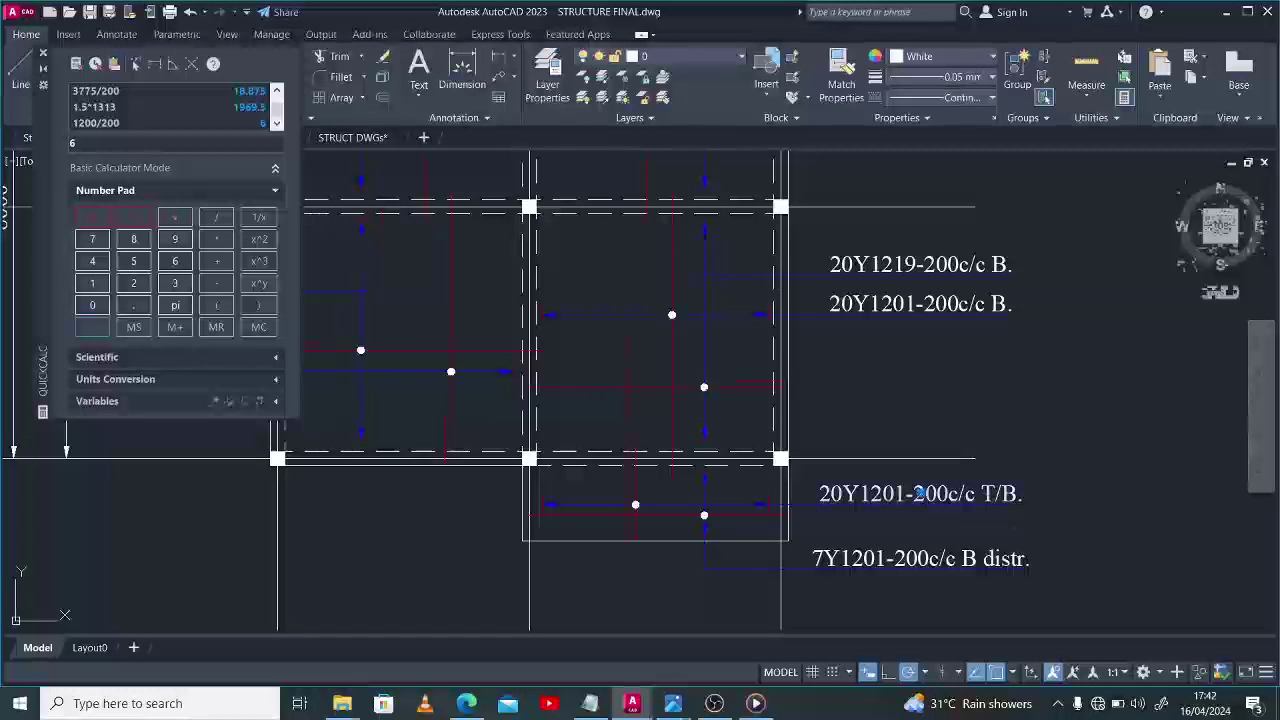
{"action": "double_click", "coordinate": [1000, 493]}
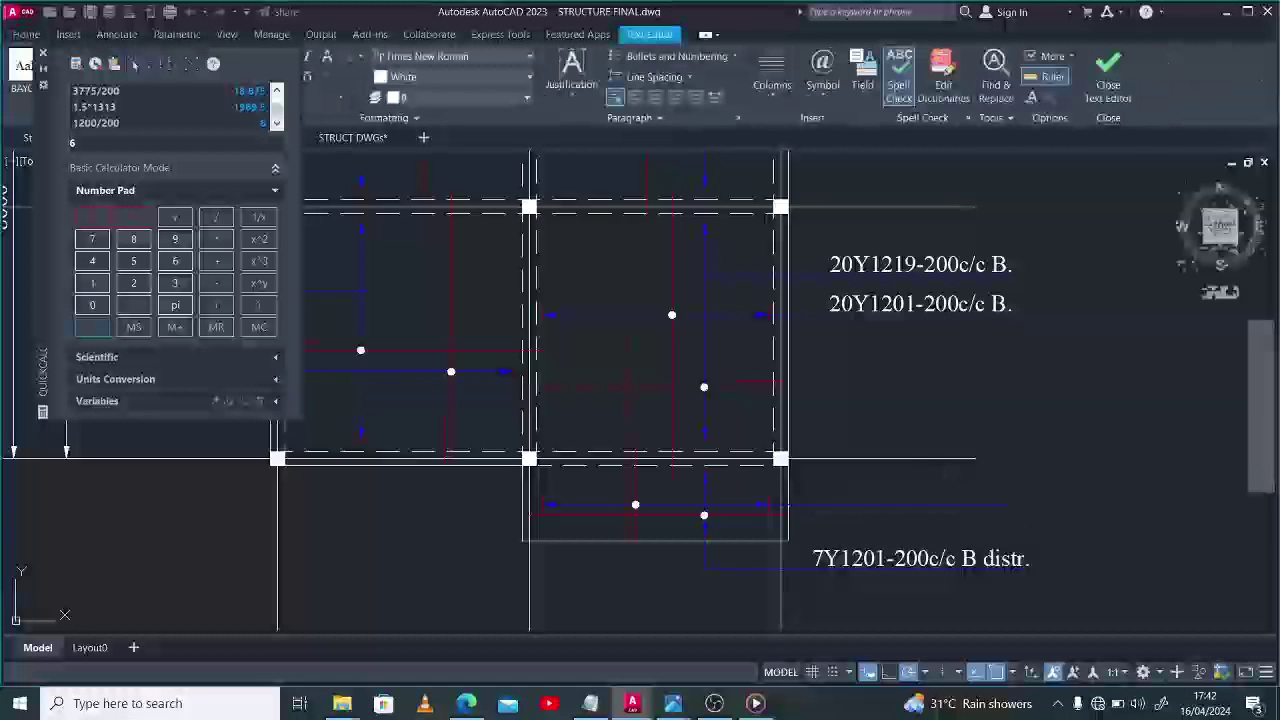
{"action": "type", "text": "1201-200c/c T/B1."}
{"action": "left_click", "coordinate": [930, 540]}
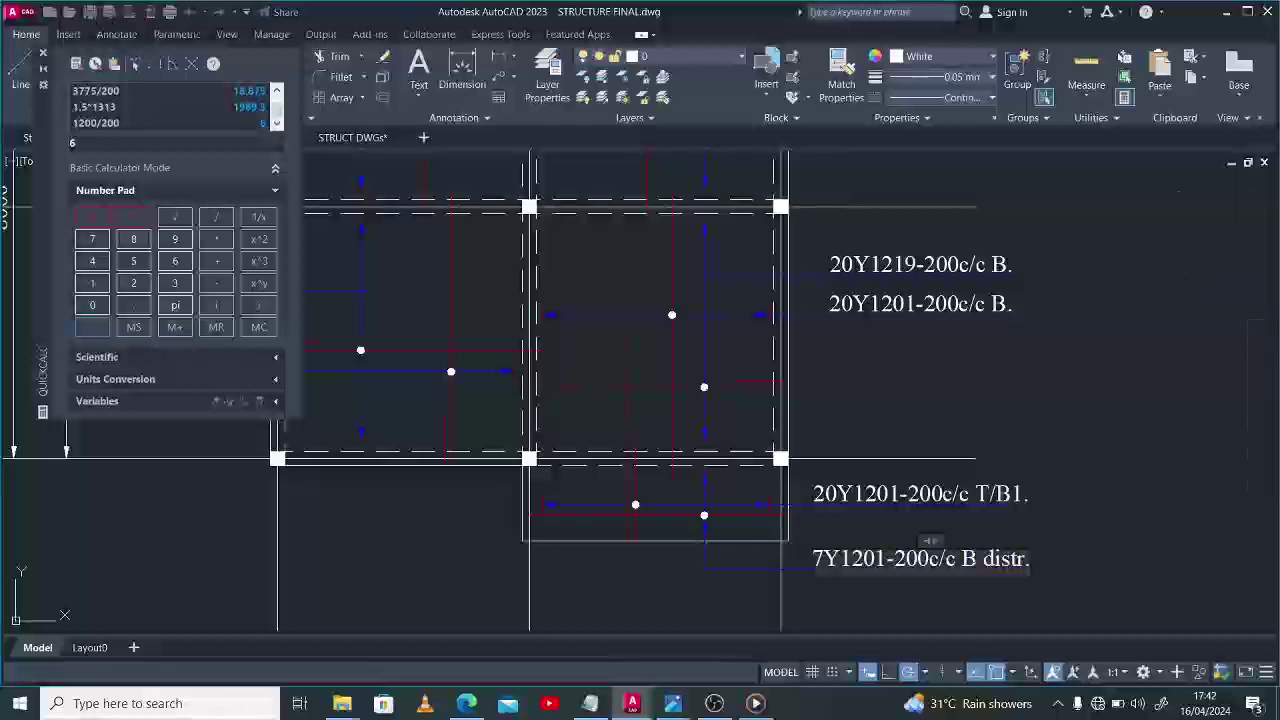
Replace the layer note in the cantilever's distribution bar label so it reads 7Y1201-200c/c B2.
{"action": "double_click", "coordinate": [978, 558]}
{"action": "type", "text": "2"}
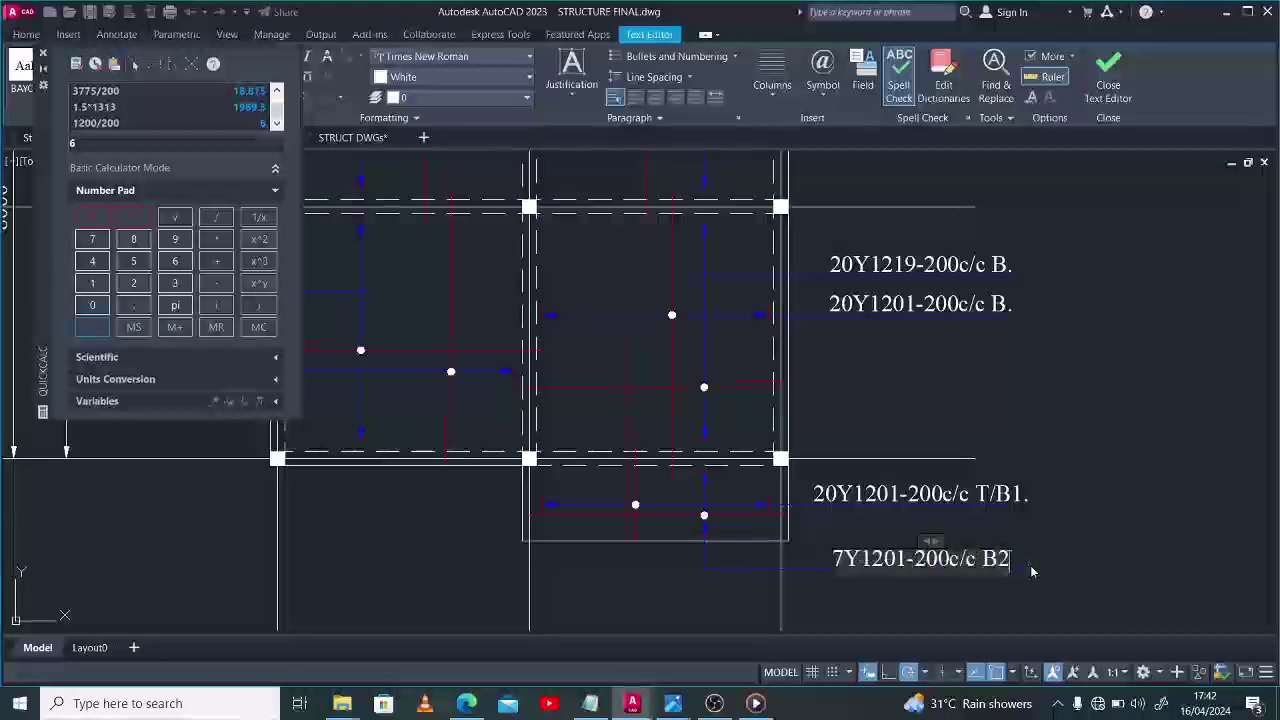
{"action": "left_click", "coordinate": [1073, 576]}
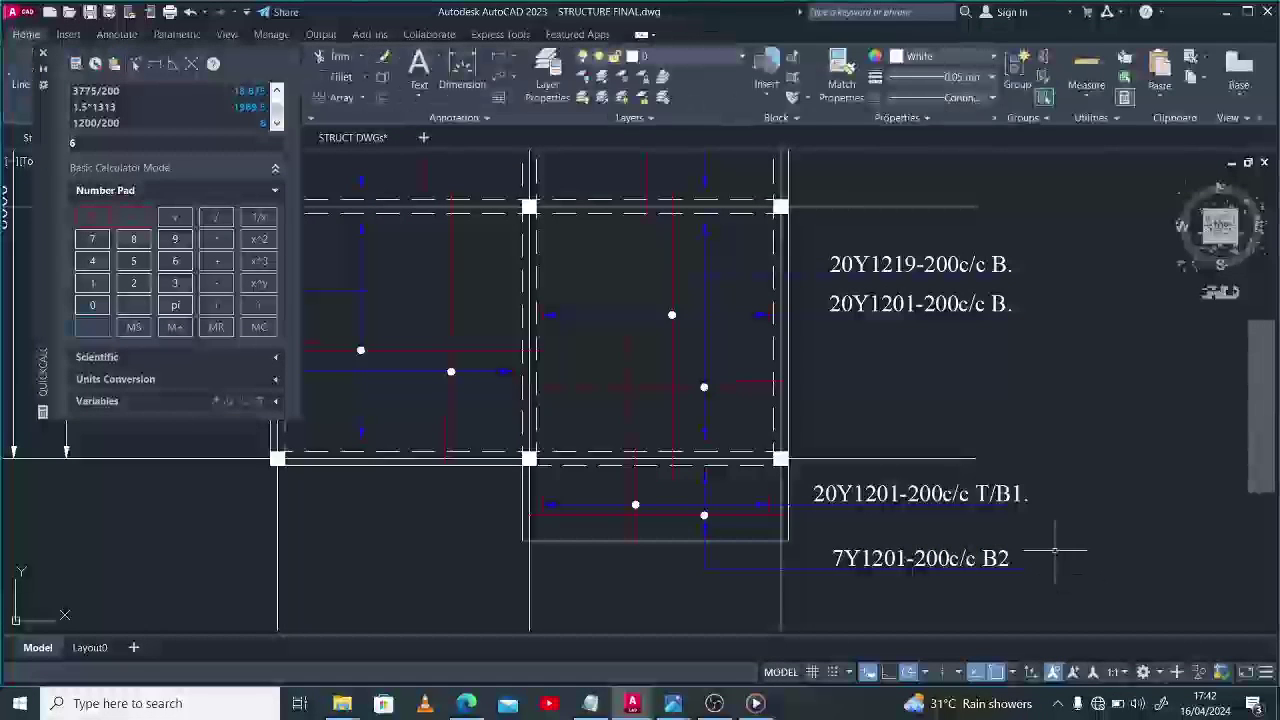
{"action": "scroll", "coordinate": [1057, 545], "scroll_direction": "down", "scroll_amount": 2}
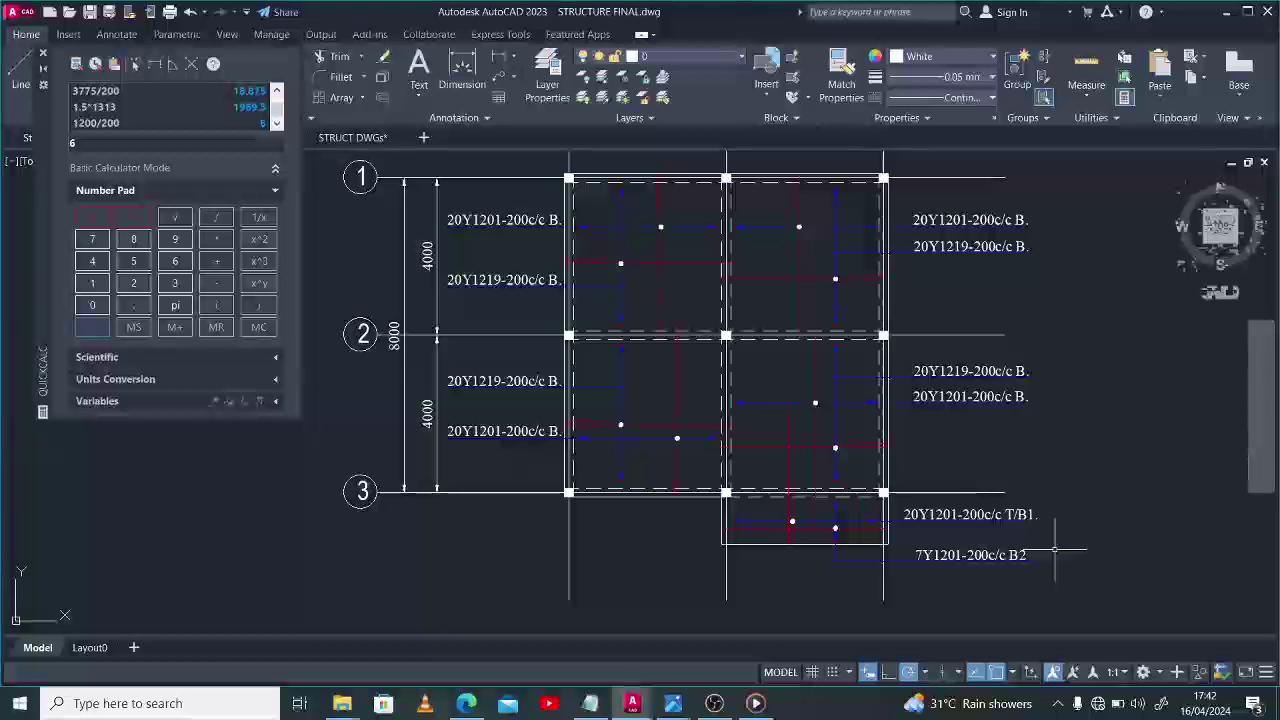
Insert T/ before B2 in the cantilever's lower label so it reads 7Y1201-200c/c T/B2.
{"action": "left_click", "coordinate": [1010, 555]}
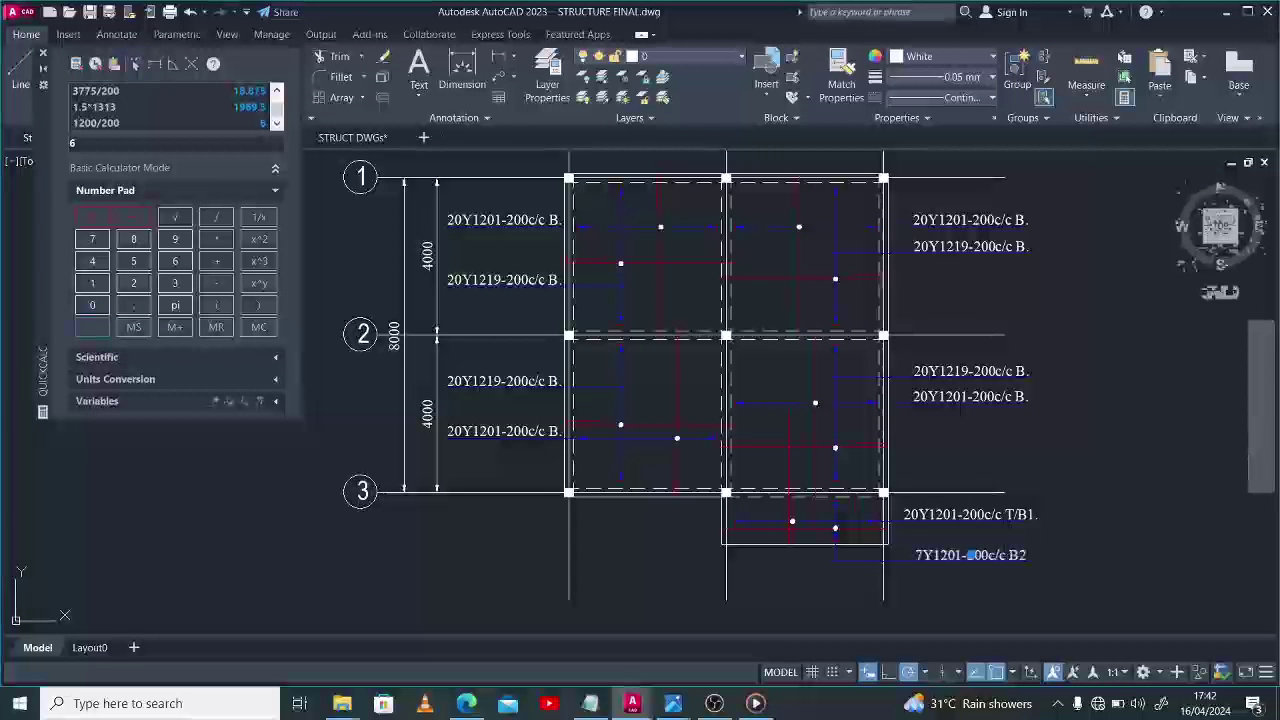
{"action": "double_click", "coordinate": [1015, 555]}
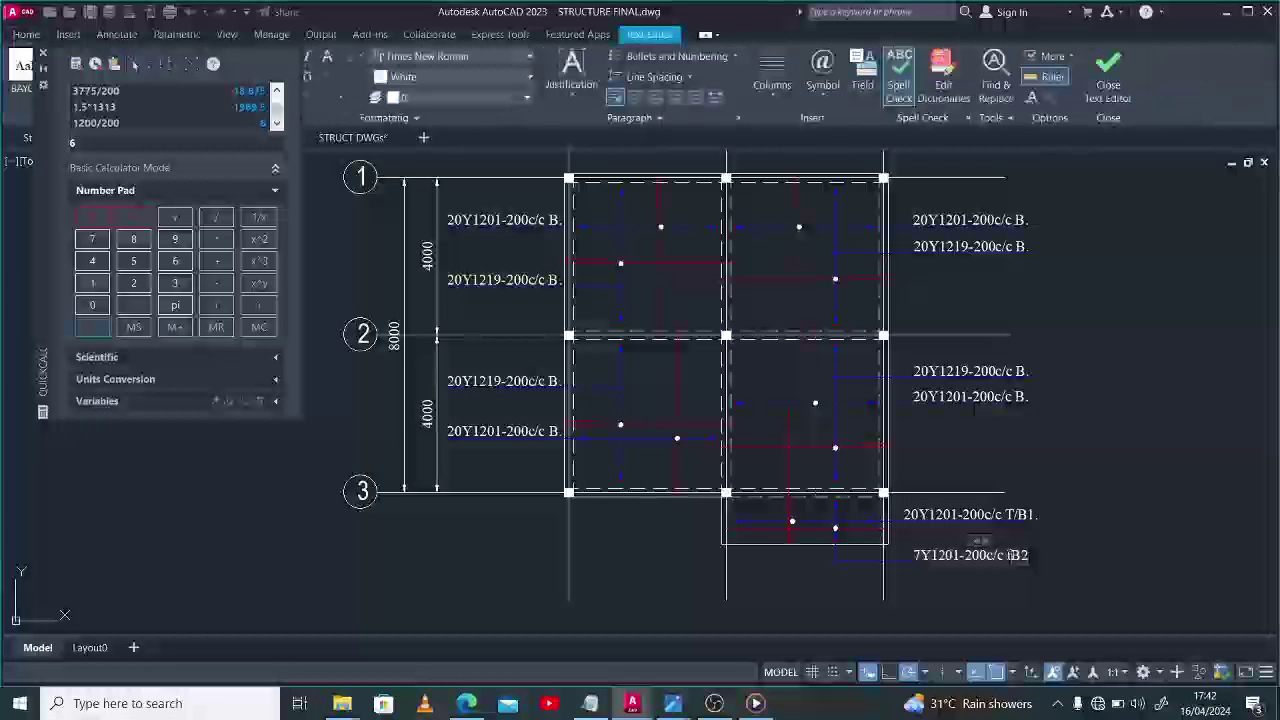
{"action": "type", "text": "t/"}
{"action": "key", "text": "BackSpace"}
{"action": "key", "text": "BackSpace"}
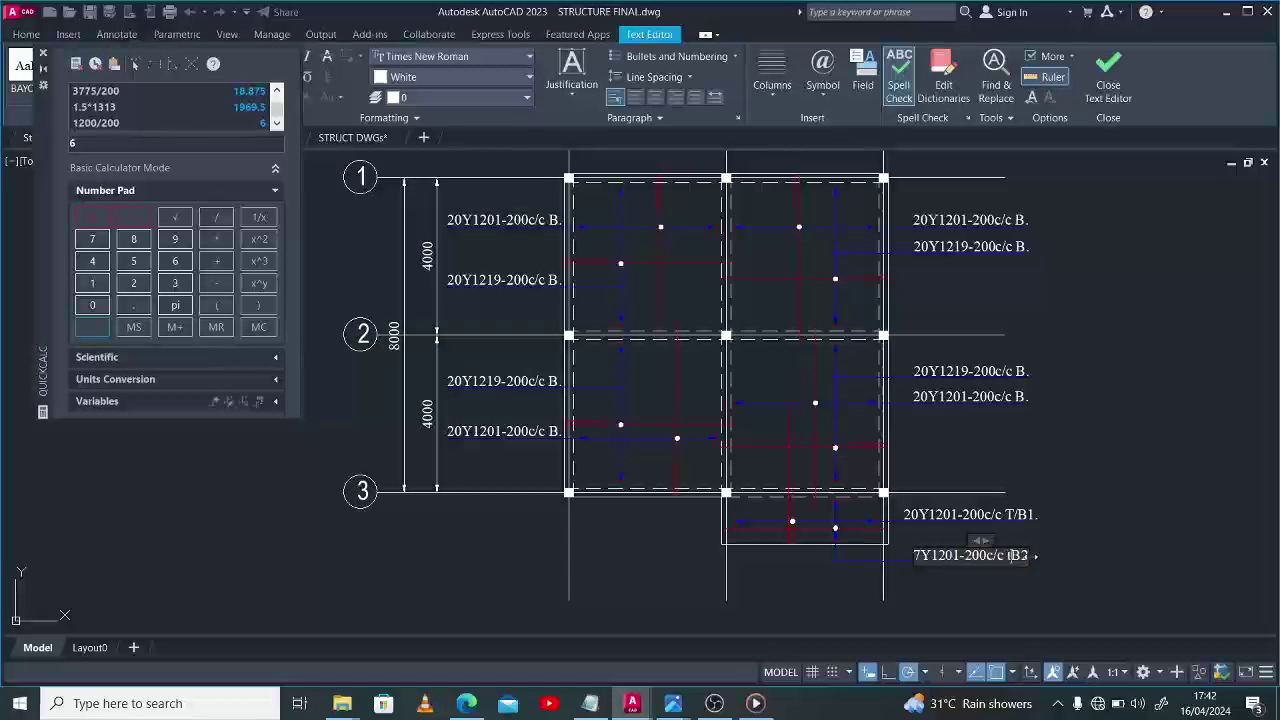
{"action": "type", "text": "t/"}
{"action": "key", "text": "BackSpace"}
{"action": "key", "text": "BackSpace"}
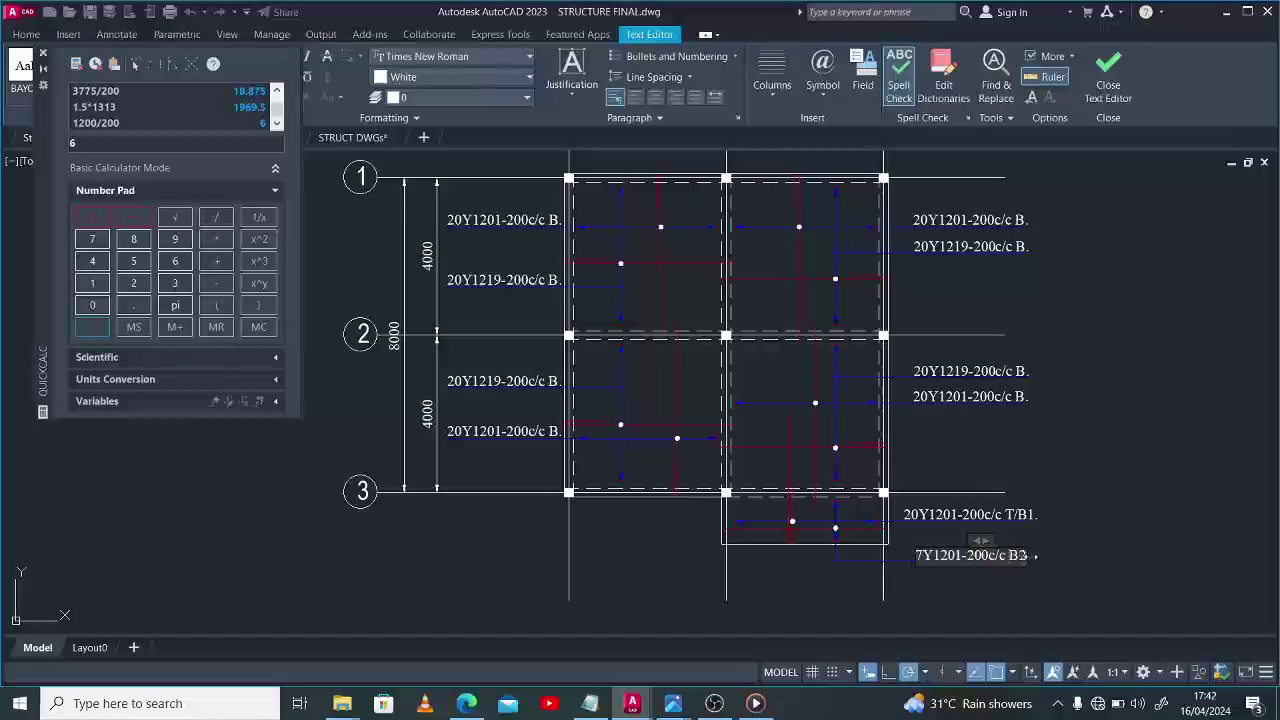
{"action": "type", "text": "T/"}
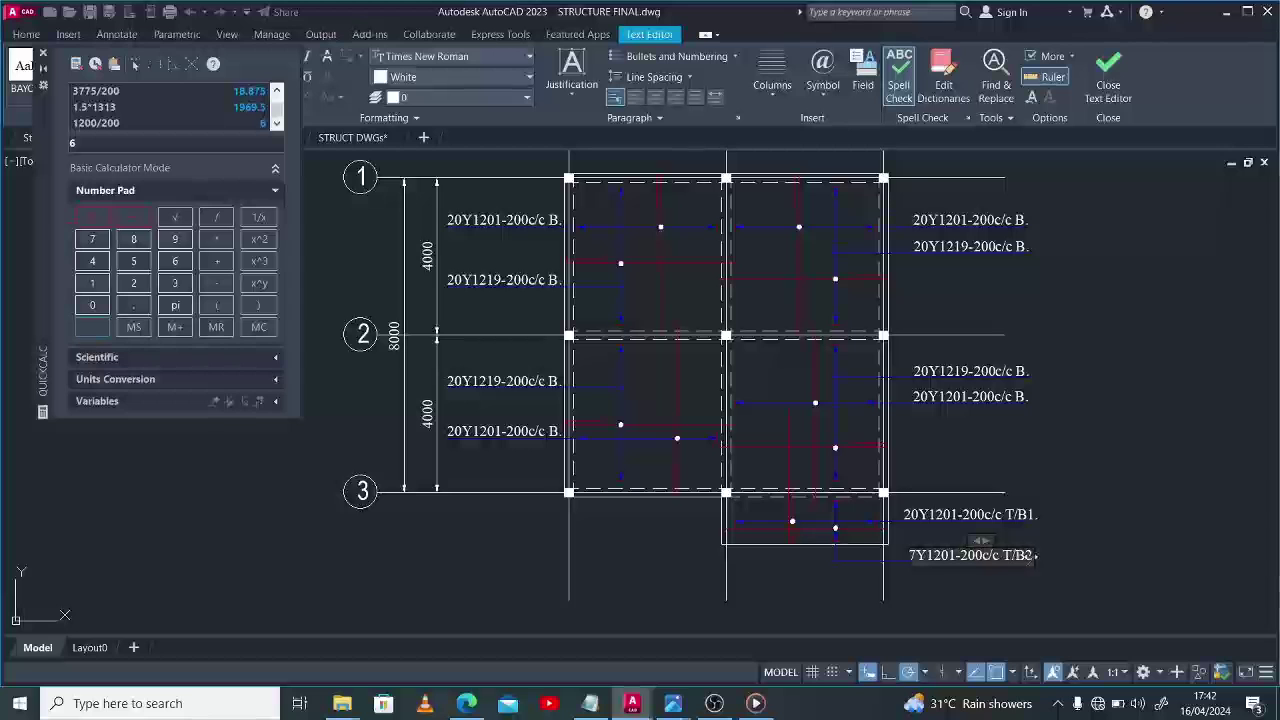
{"action": "left_click", "coordinate": [888, 410]}
Copy the title FIRST FLOOR SLAB DETAILS from the other slab drawing to below this reinforcement plan.
{"action": "scroll", "coordinate": [888, 410], "scroll_direction": "down", "scroll_amount": 2}
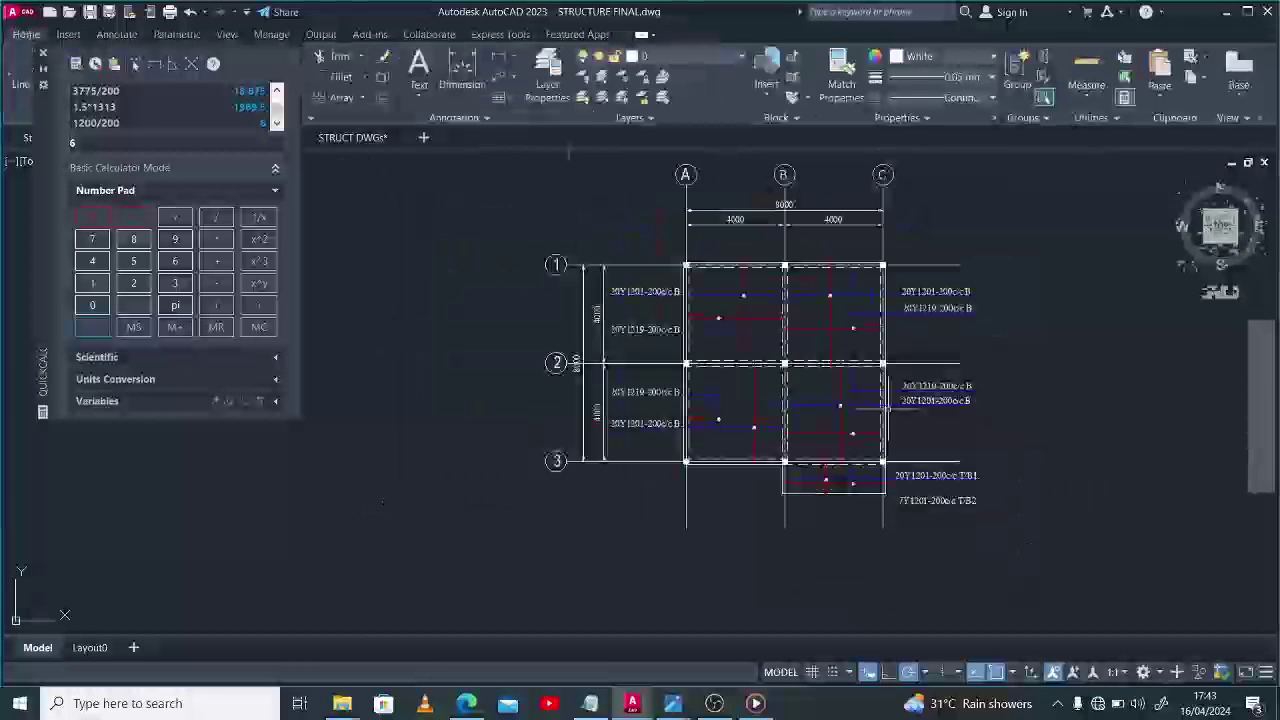
{"action": "scroll", "coordinate": [462, 360], "scroll_direction": "down", "scroll_amount": 2}
{"action": "scroll", "coordinate": [857, 309], "scroll_direction": "up", "scroll_amount": 2}
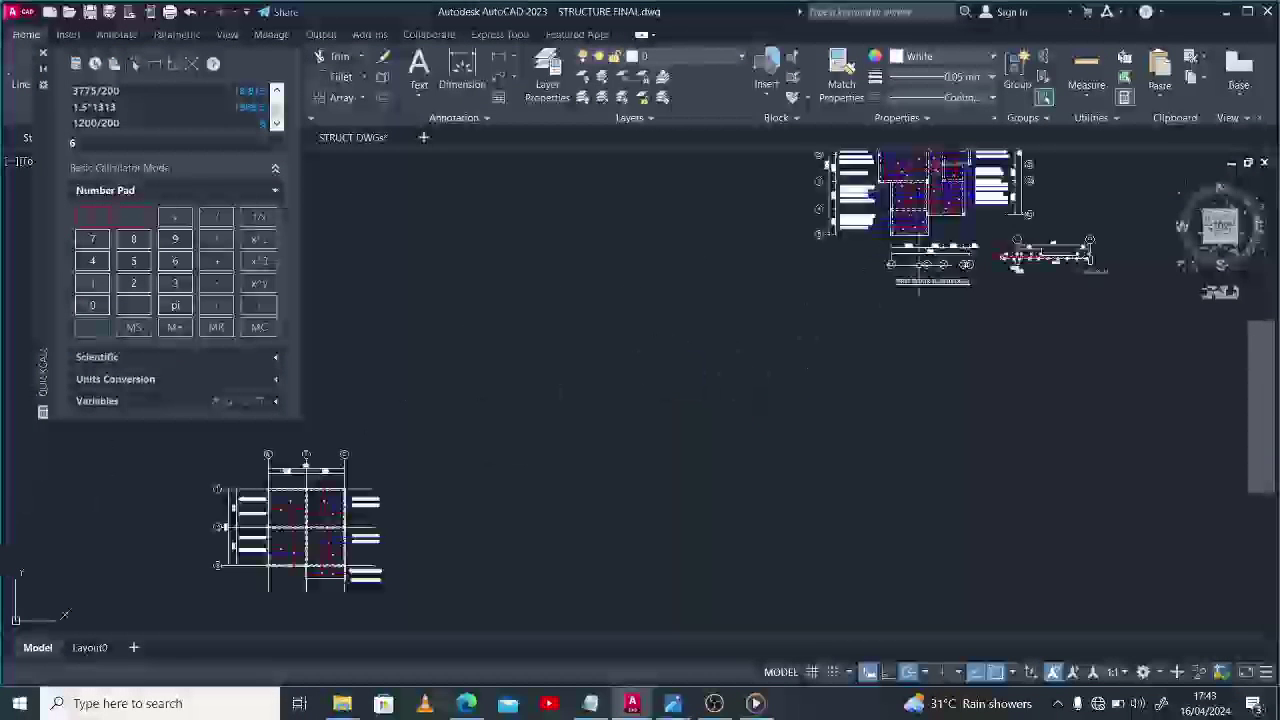
{"action": "left_click", "coordinate": [935, 282]}
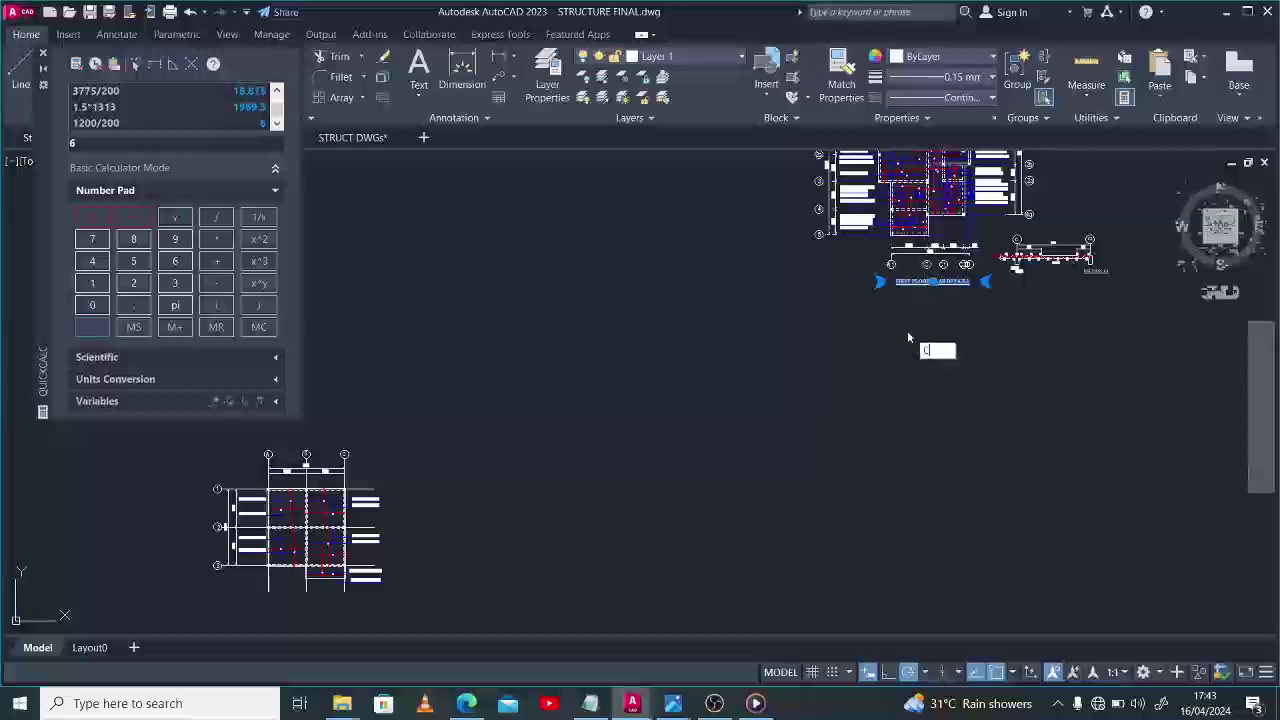
{"action": "left_click", "coordinate": [935, 282]}
{"action": "scroll", "coordinate": [900, 405], "scroll_direction": "down", "scroll_amount": 2}
{"action": "scroll", "coordinate": [680, 400], "scroll_direction": "up", "scroll_amount": 4}
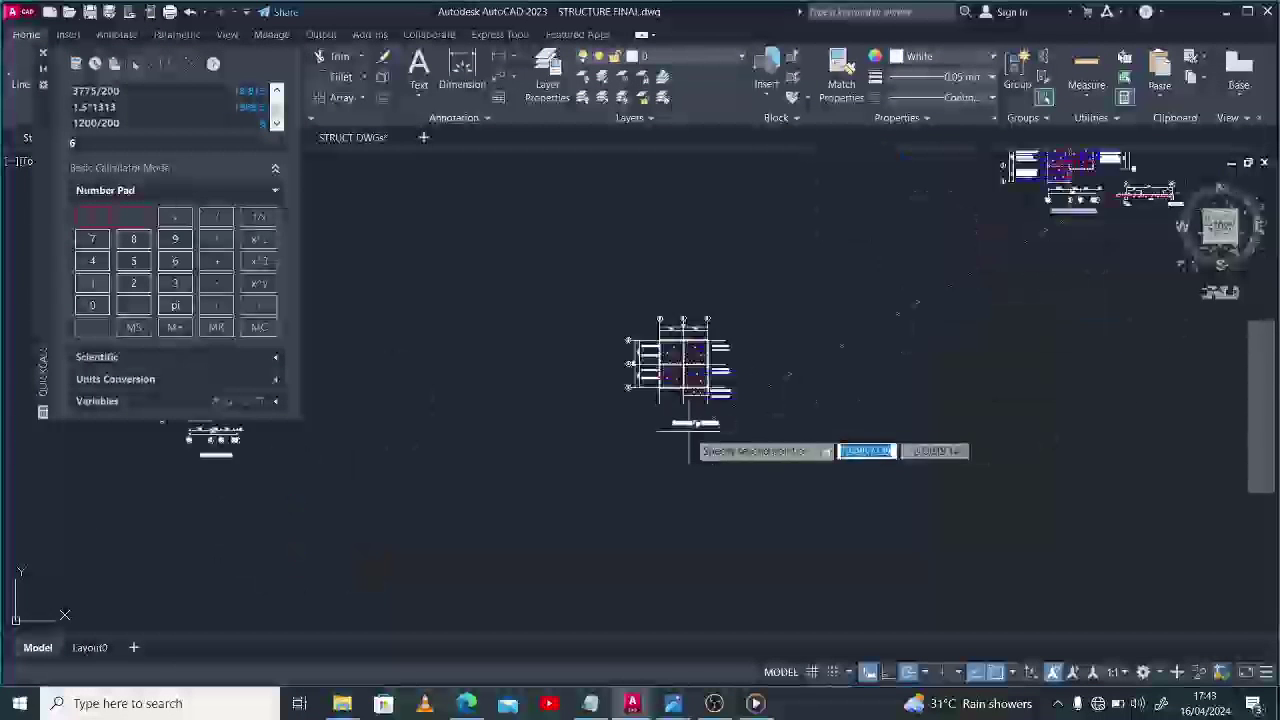
{"action": "left_click", "coordinate": [650, 397]}
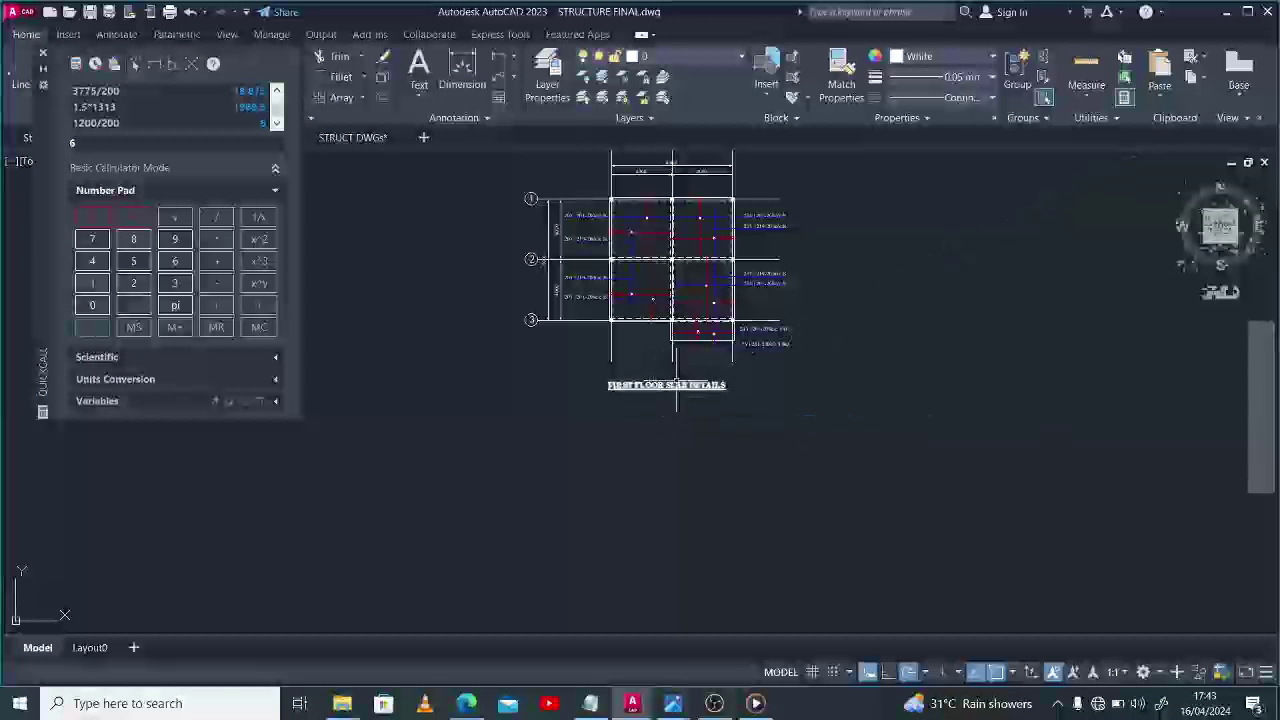
{"action": "left_click", "coordinate": [685, 370]}
Edit the copied title under the plan to read BOTTOM REINF. SLAB DETAILS.
{"action": "left_click", "coordinate": [680, 400]}
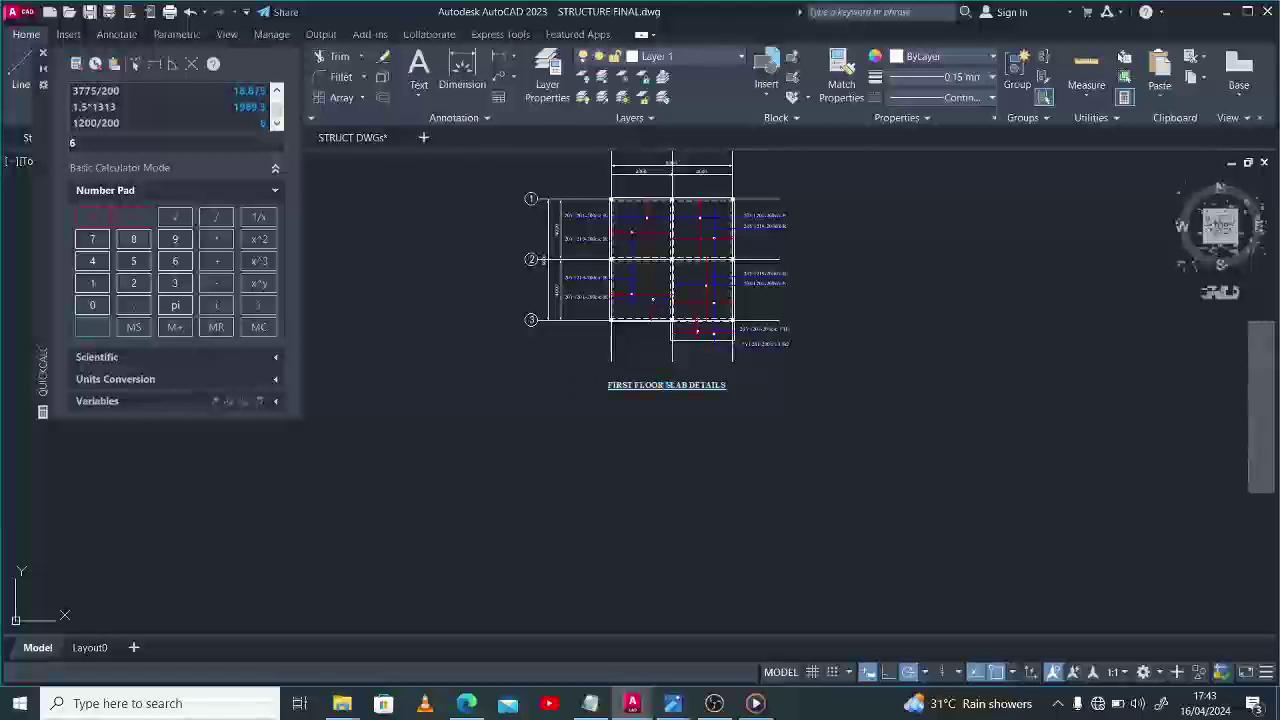
{"action": "double_click", "coordinate": [667, 384]}
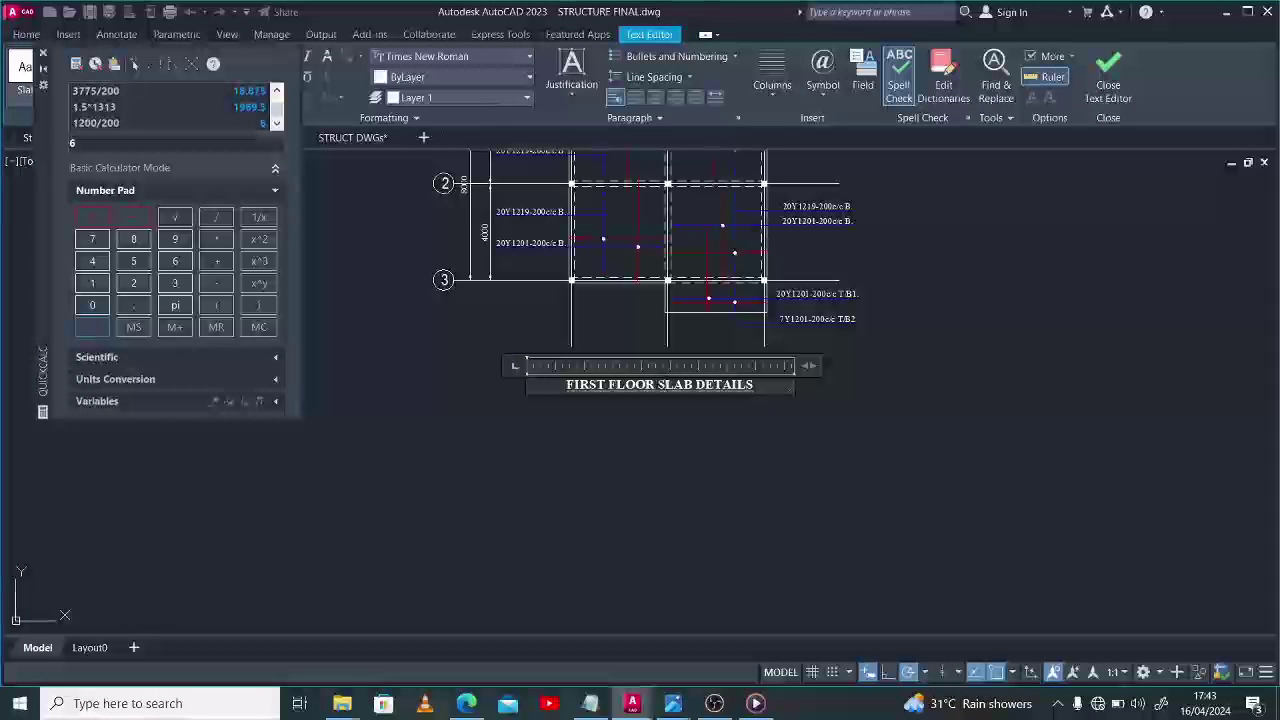
{"action": "left_click_drag", "start_coordinate": [566, 385], "coordinate": [654, 386]}
{"action": "type", "text": "BOTT"}
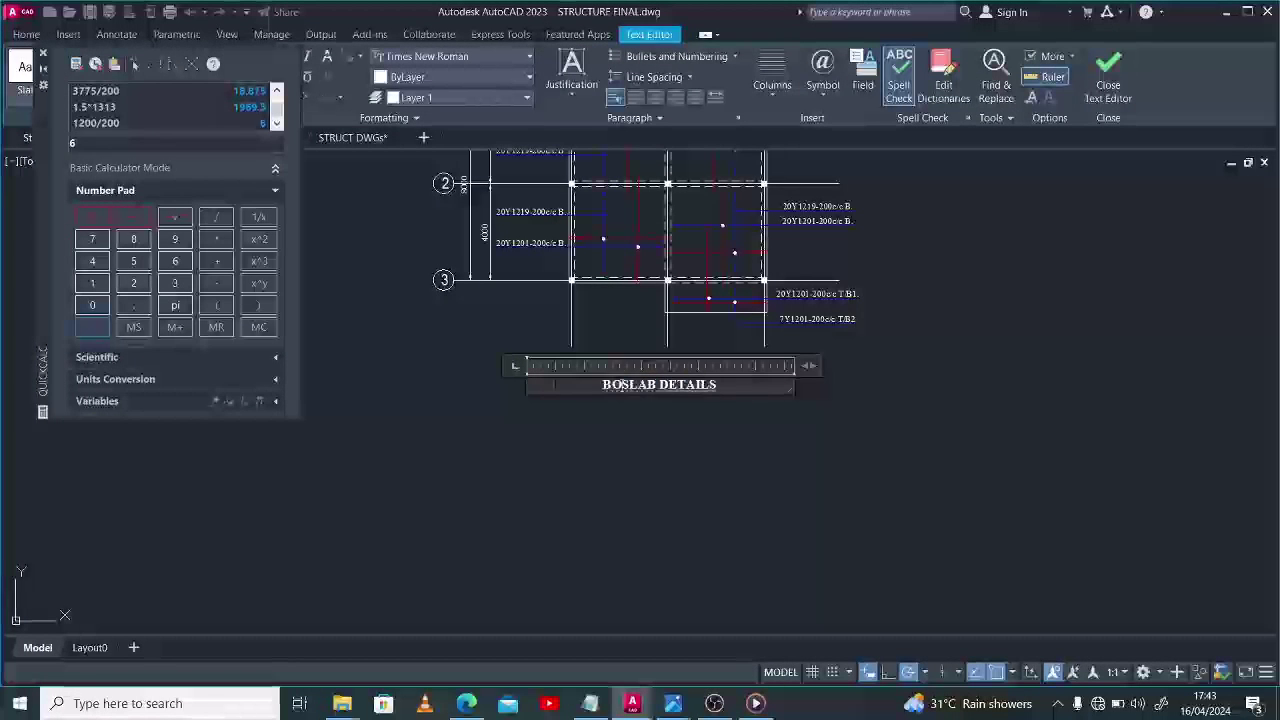
{"action": "type", "text": "OM R"}
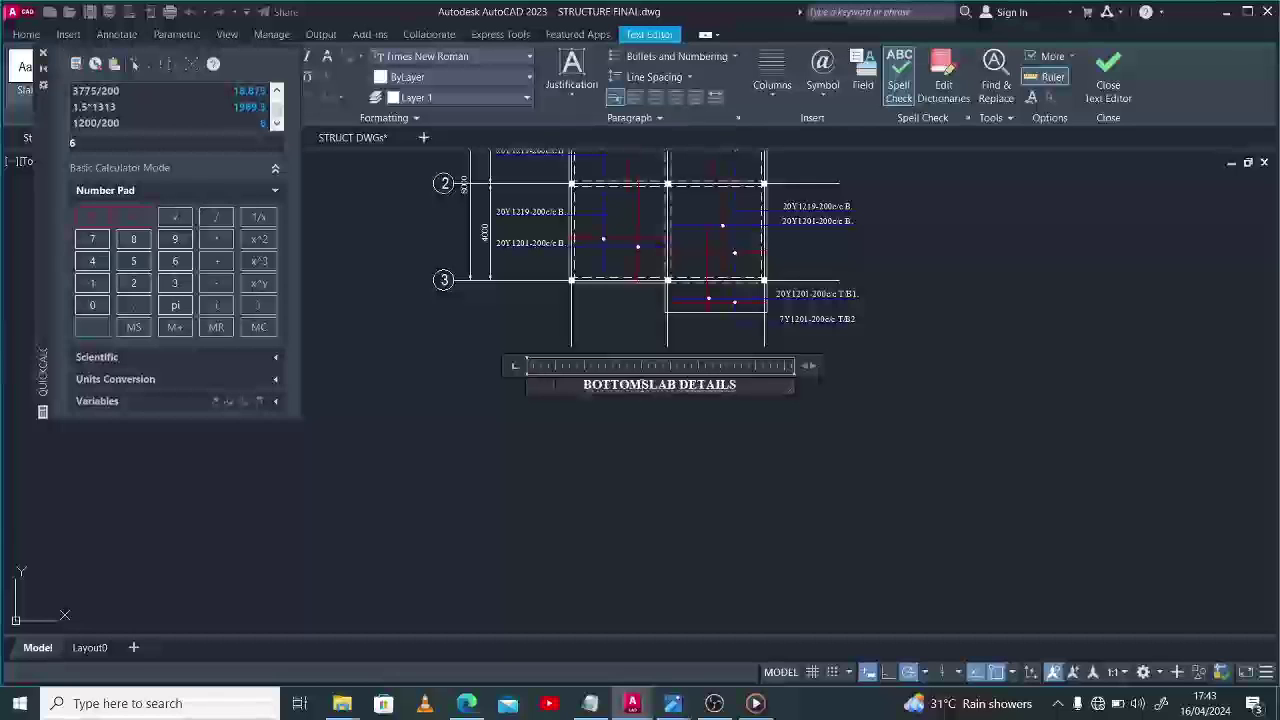
{"action": "type", "text": "EINF "}
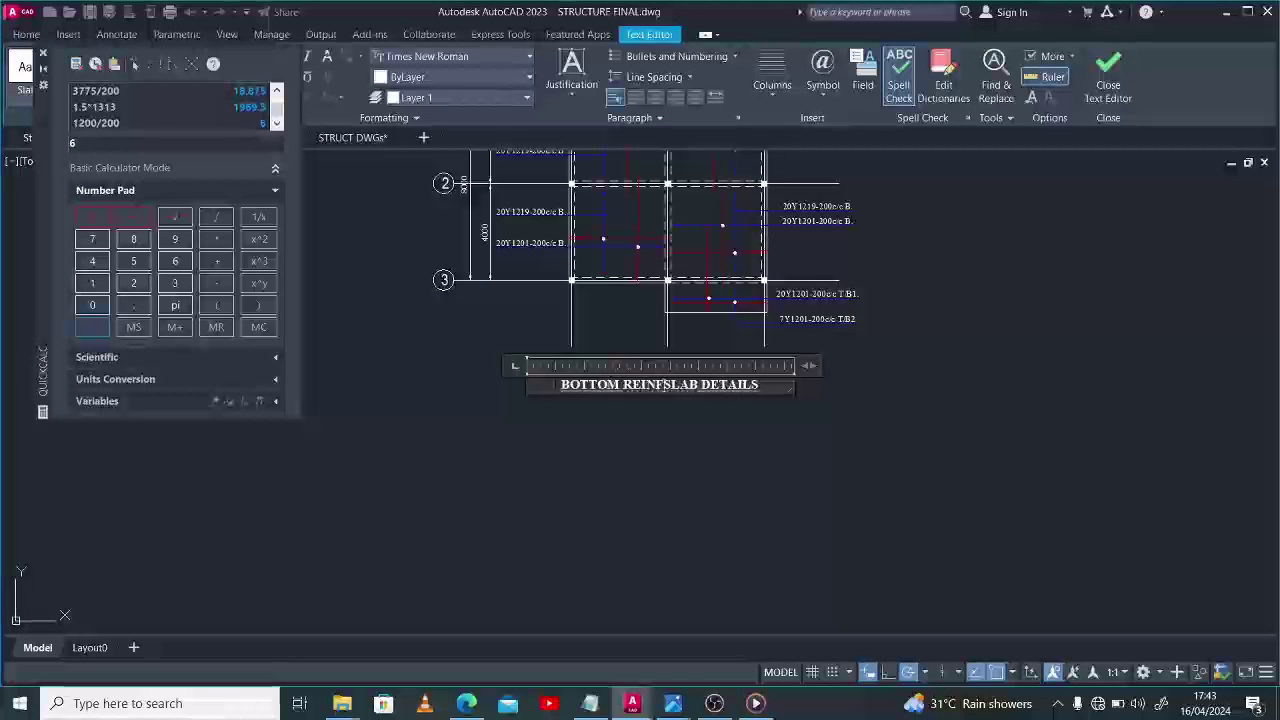
{"action": "type", "text": "."}
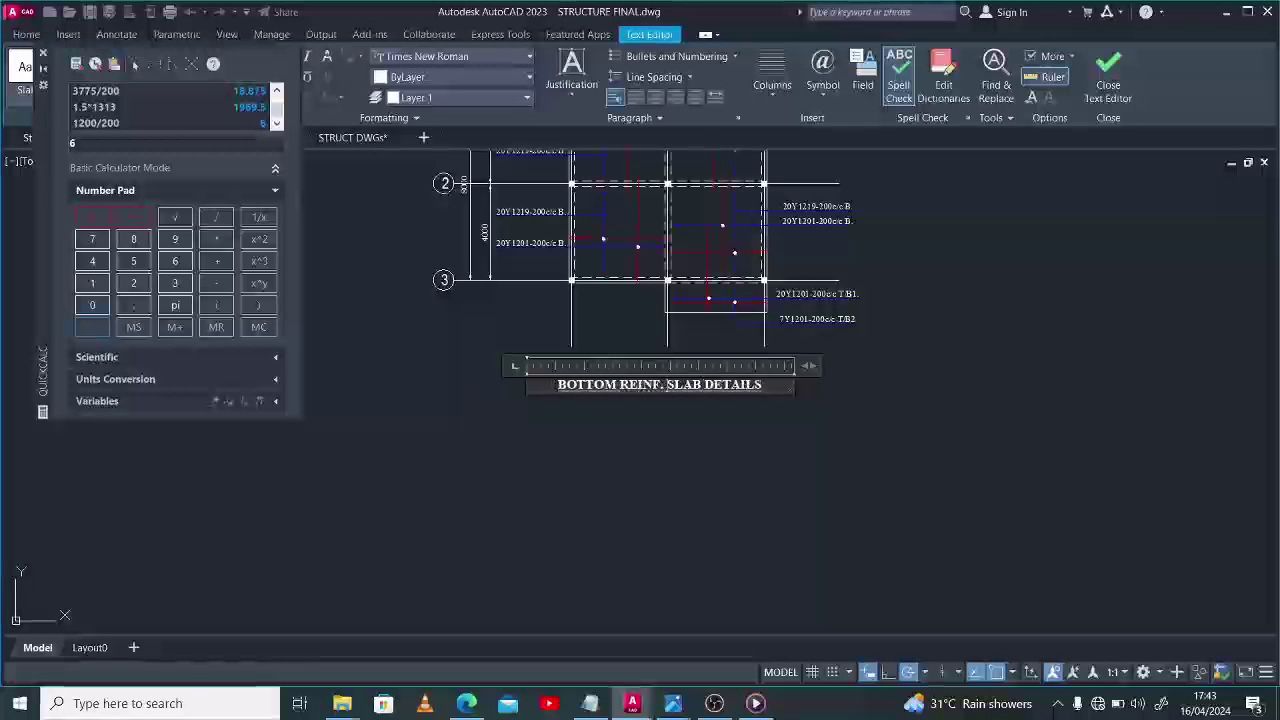
{"action": "left_click", "coordinate": [680, 470]}
{"action": "scroll", "coordinate": [700, 450], "scroll_direction": "down", "scroll_amount": 5}
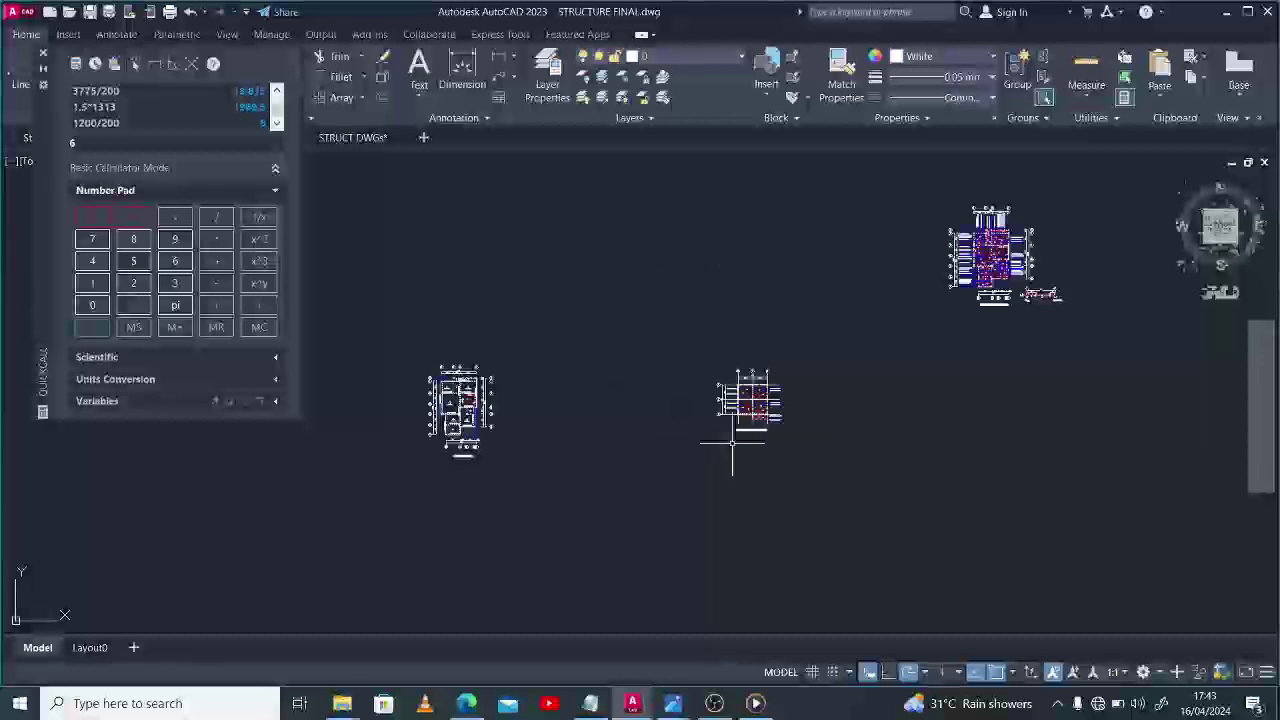
{"action": "scroll", "coordinate": [732, 443], "scroll_direction": "up", "scroll_amount": 2}
{"action": "left_click", "coordinate": [812, 428]}
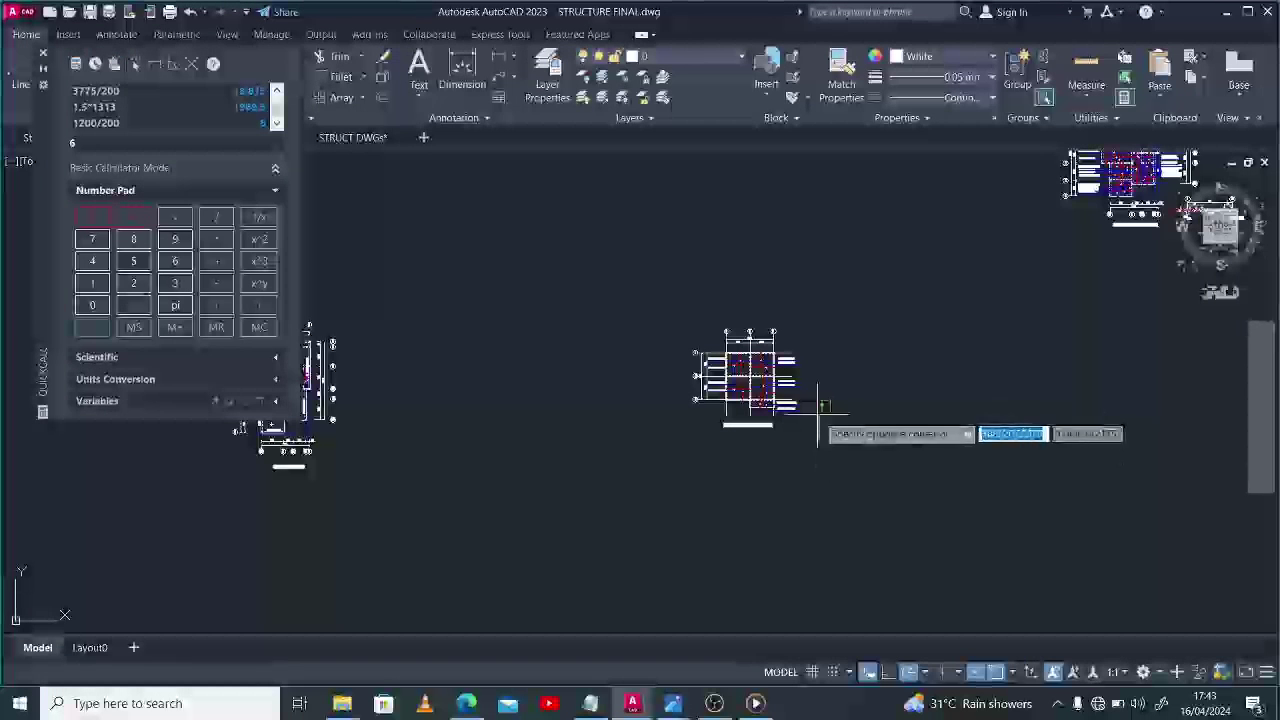
{"action": "key", "text": "Escape"}
{"action": "scroll", "coordinate": [784, 383], "scroll_direction": "up", "scroll_amount": 6}
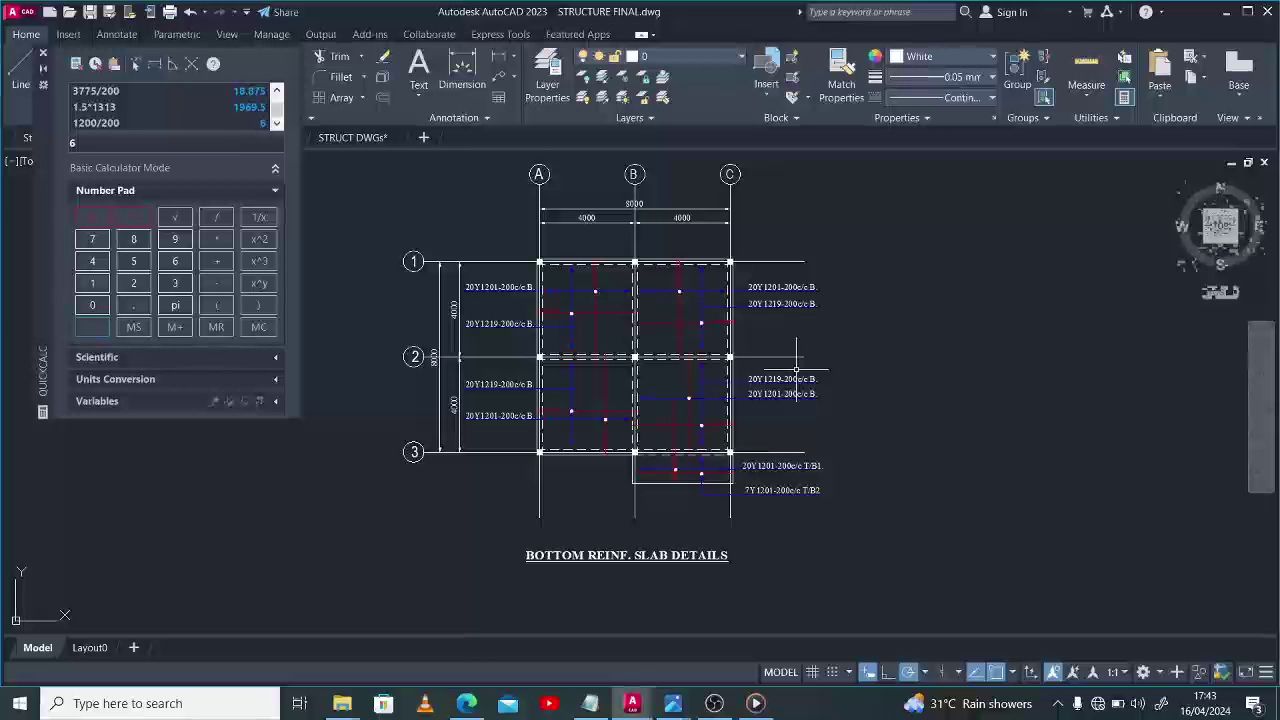
Close the calculator palette and show the whole bottom reinforcement plan.
{"action": "left_click", "coordinate": [43, 54]}
{"action": "scroll", "coordinate": [769, 205], "scroll_direction": "up", "scroll_amount": 2}
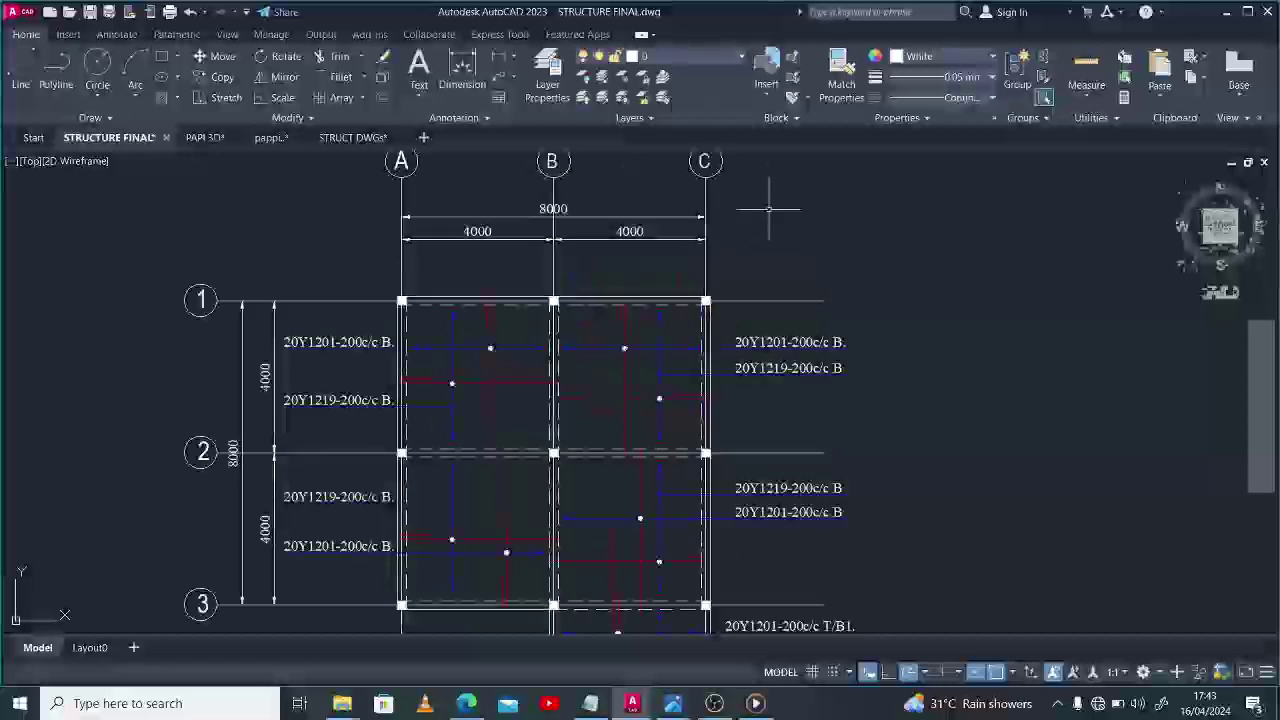
{"action": "scroll", "coordinate": [769, 209], "scroll_direction": "down", "scroll_amount": 2}
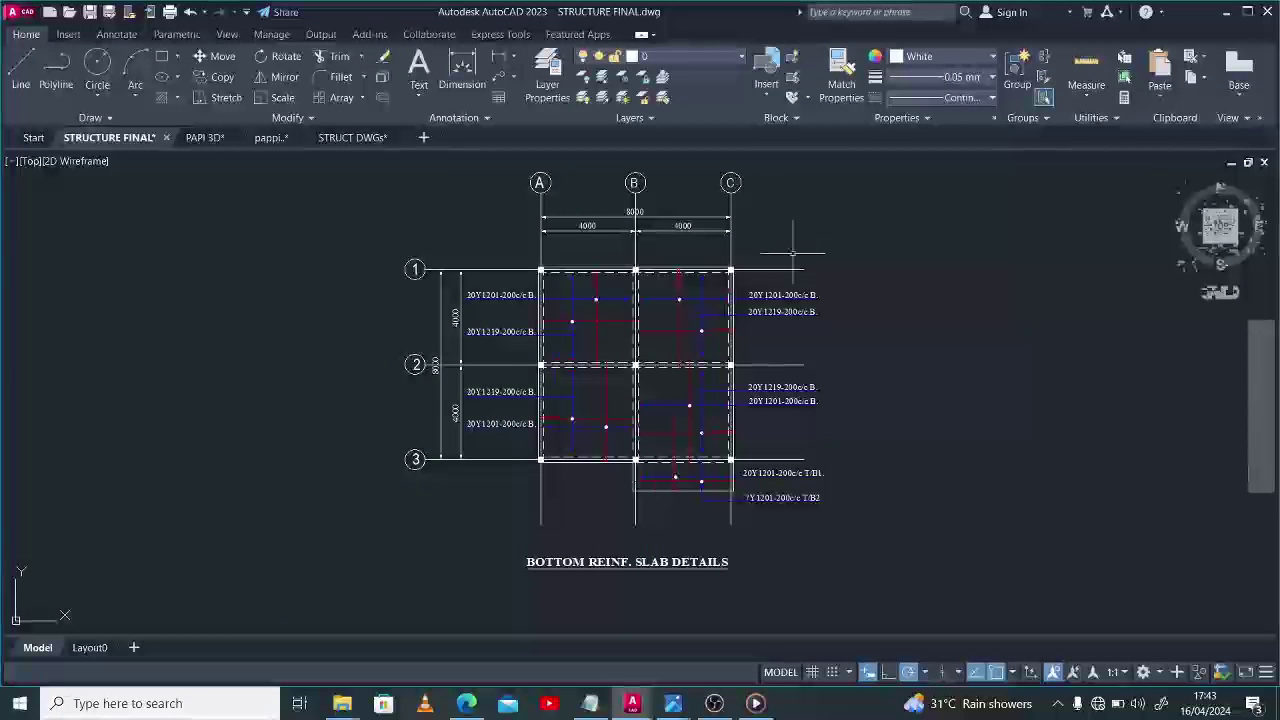